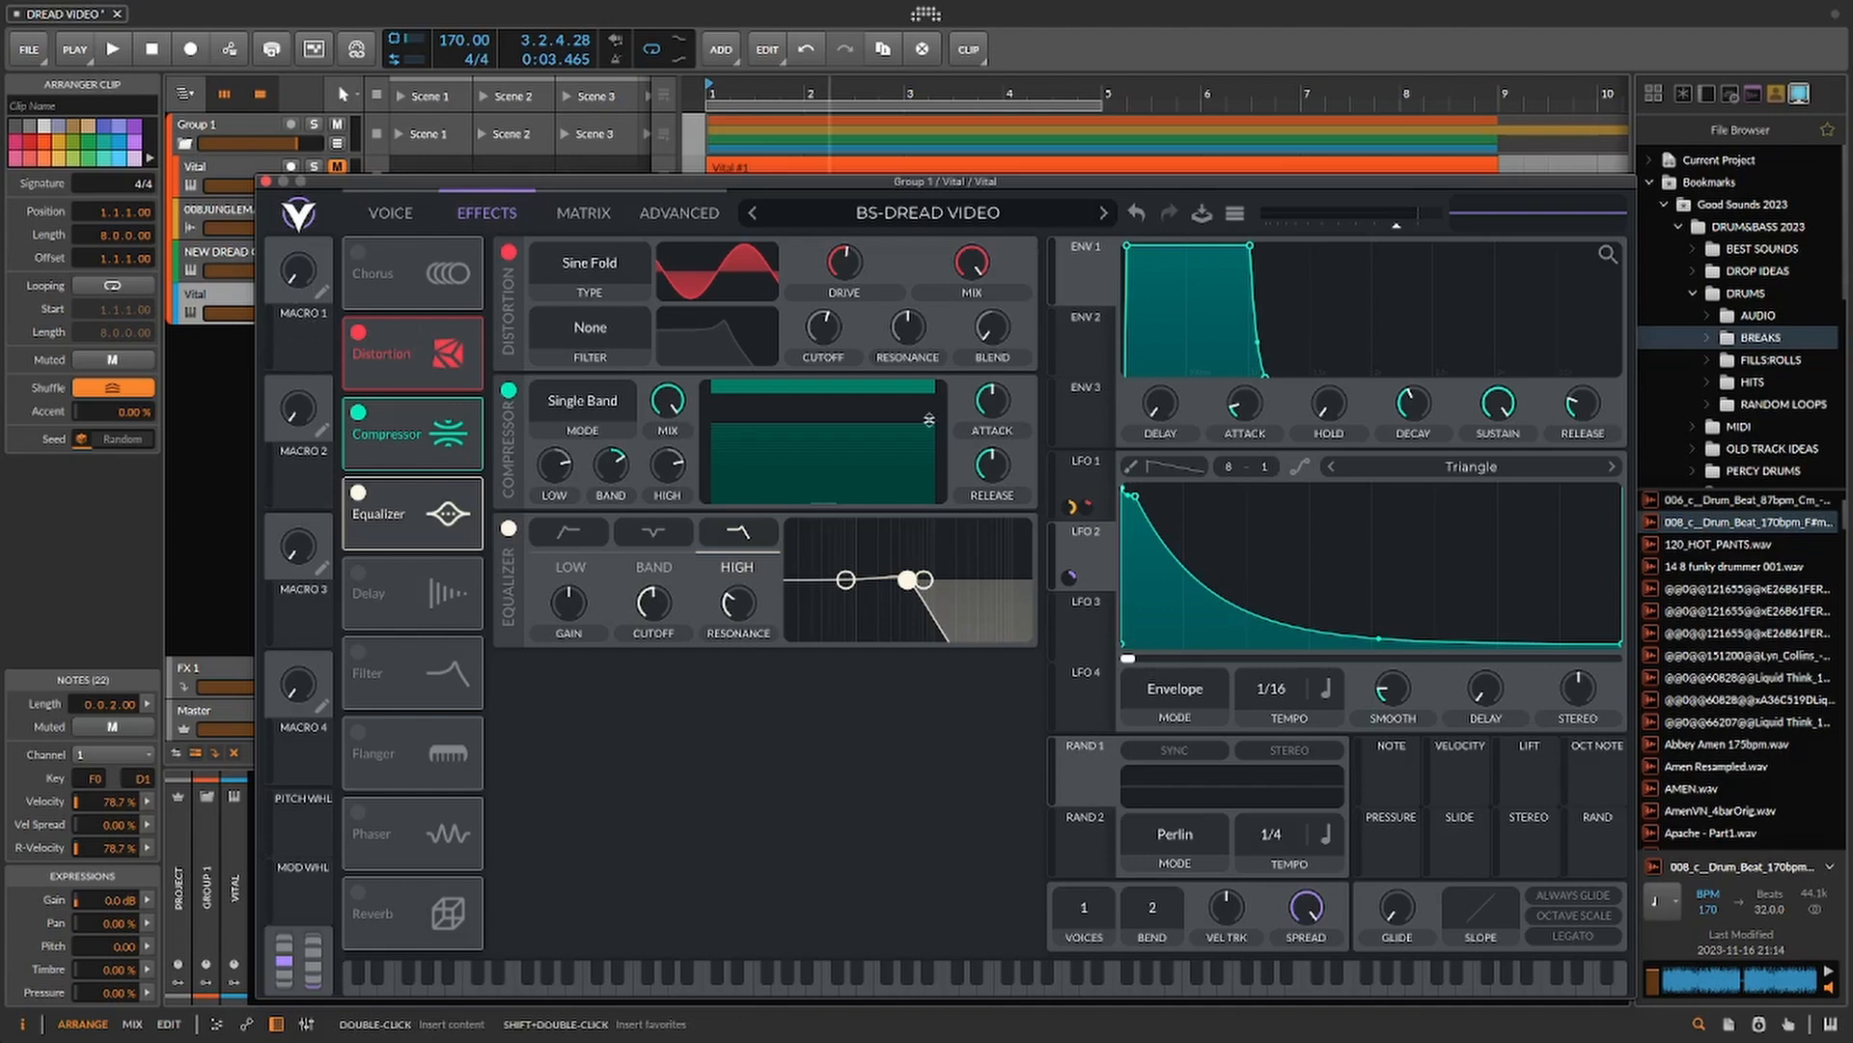
# - Assign Macro 1 to the LFO 1 frequency and turn the Macro 1 knob fully up
pyautogui.click(1082, 473)
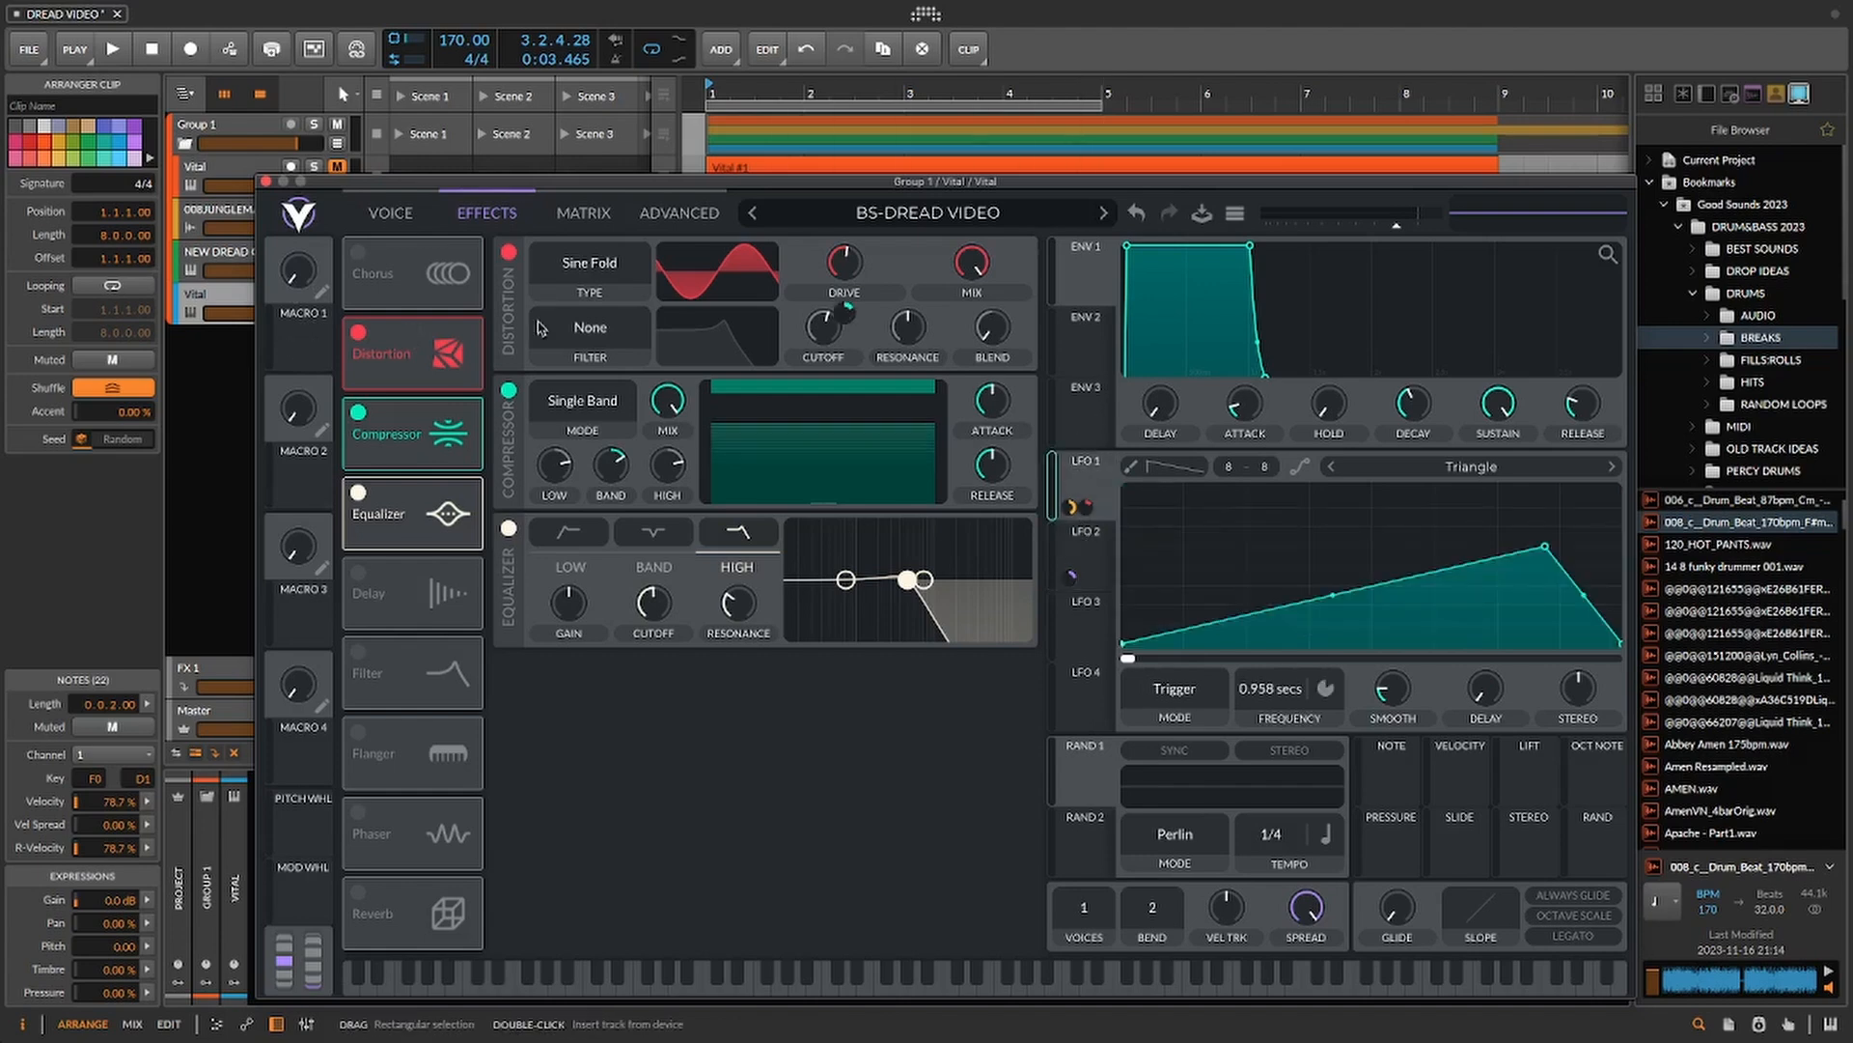
pyautogui.click(302, 348)
pyautogui.moveTo(302, 347); pyautogui.dragTo(1271, 687)
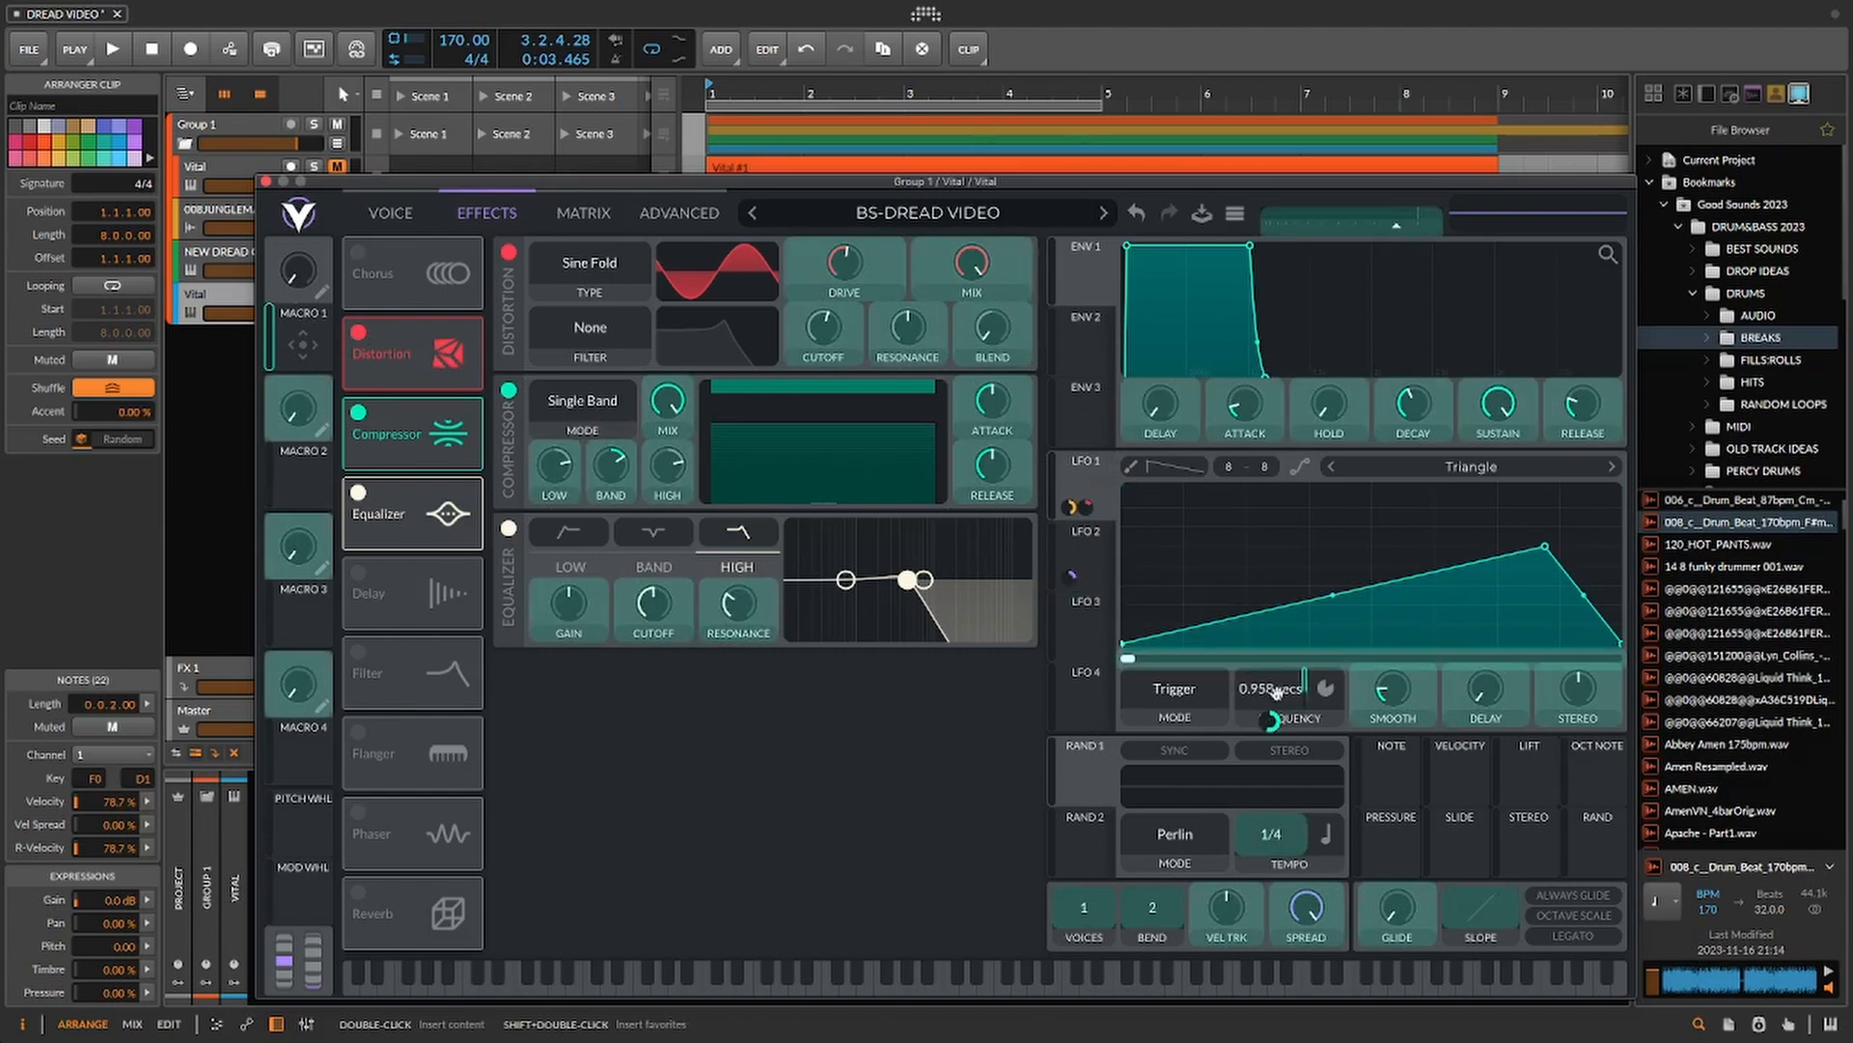
pyautogui.moveTo(1272, 693); pyautogui.dragTo(1273, 695)
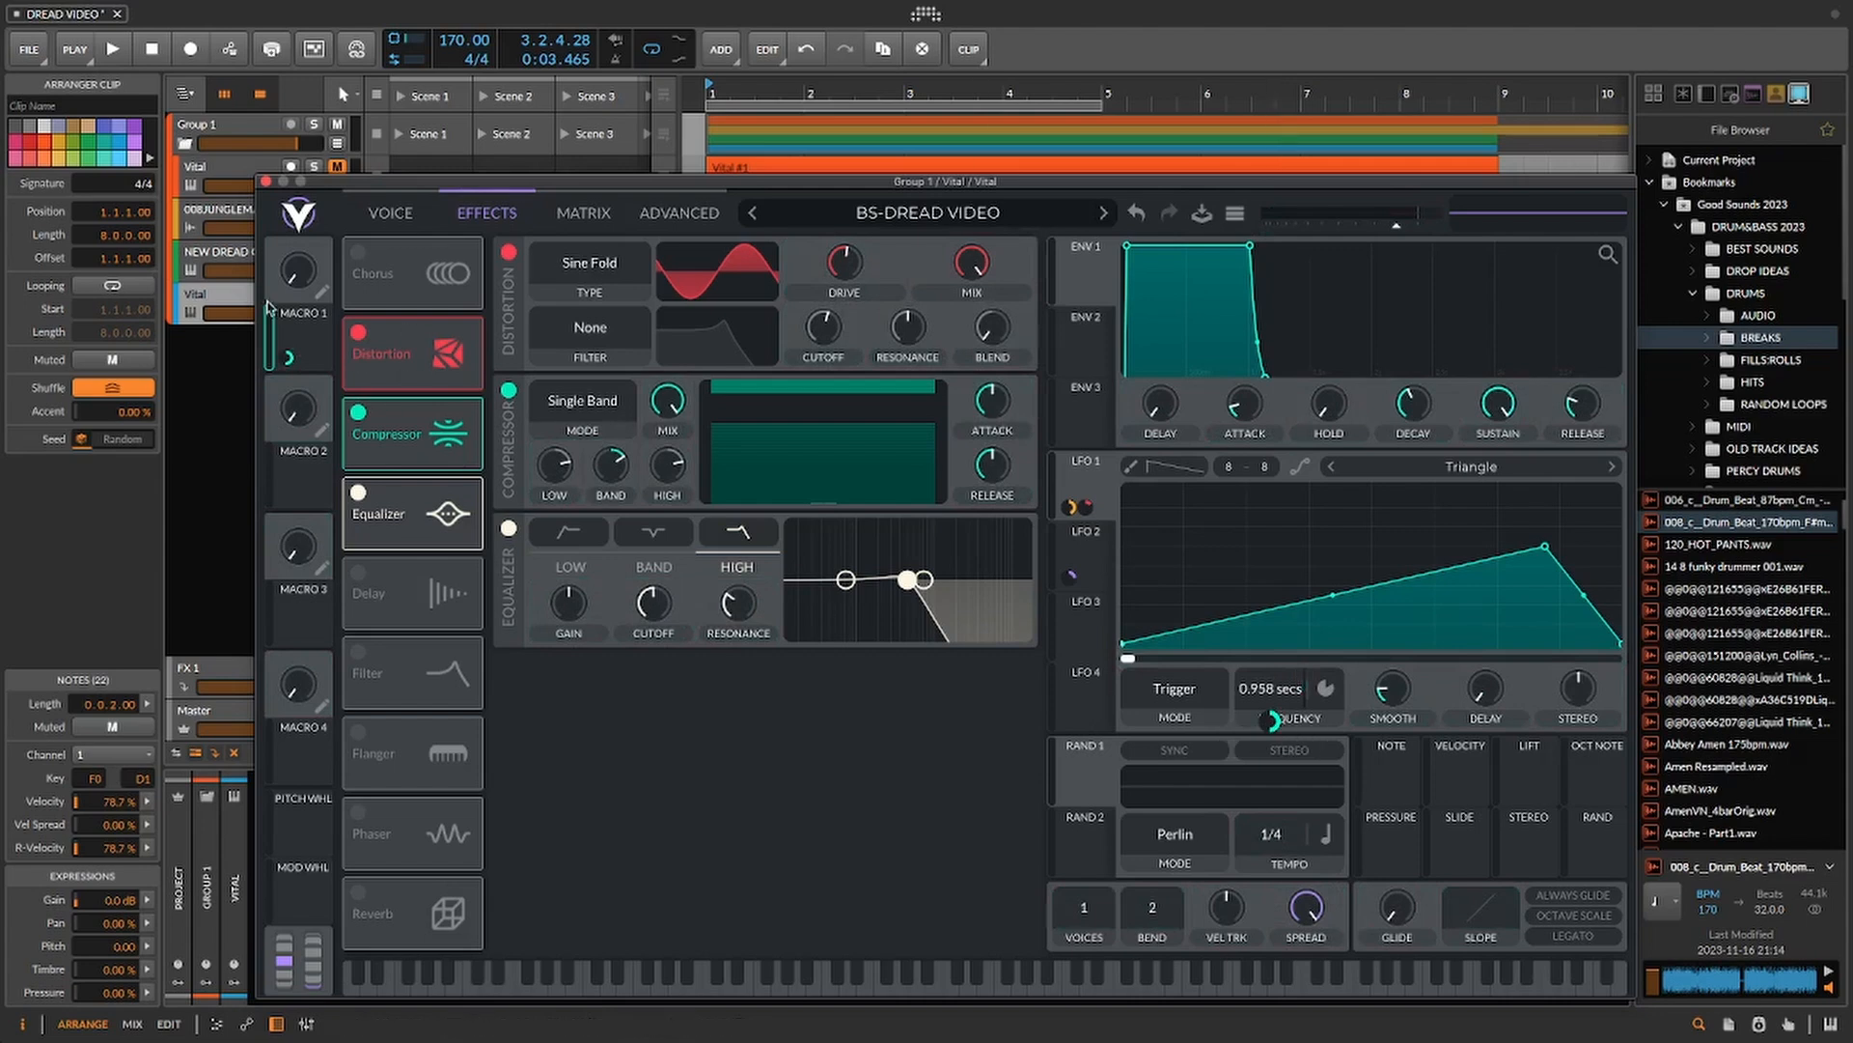
pyautogui.moveTo(299, 274); pyautogui.dragTo(345, 41)
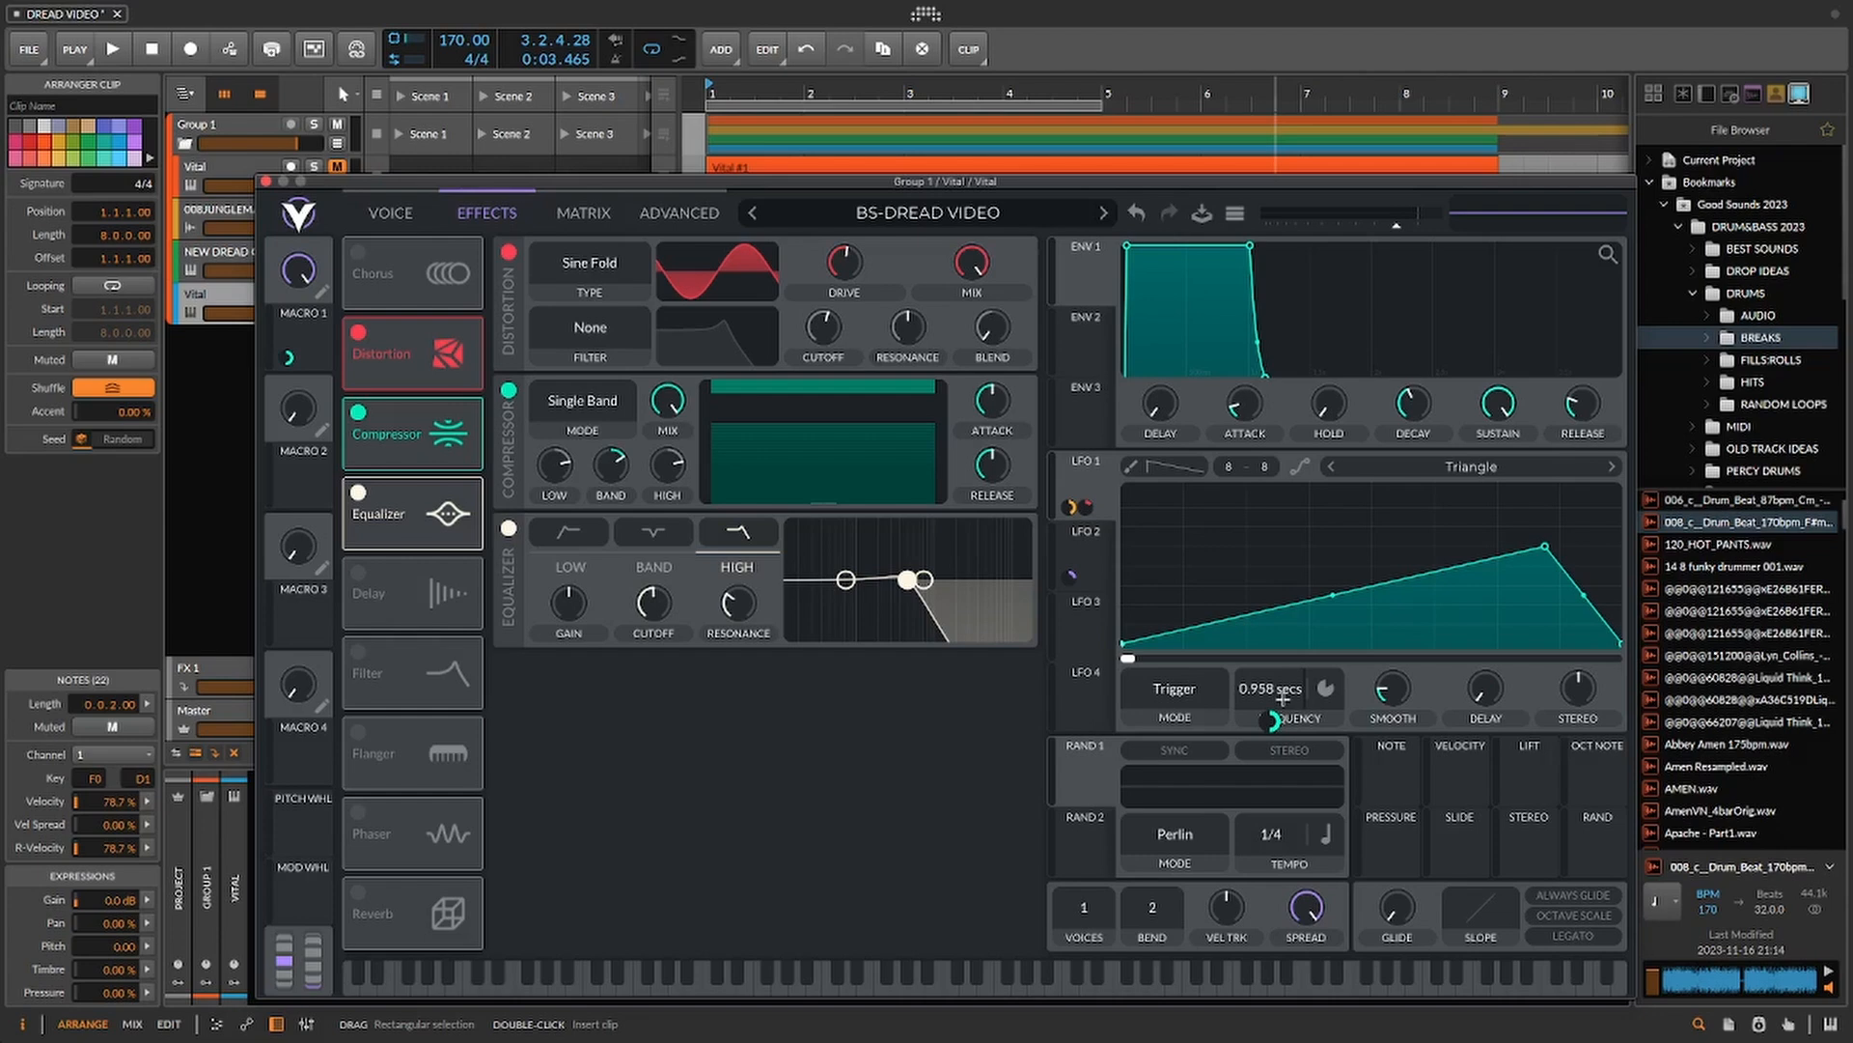
# - Play the lower Vital clip from the start and set the Macro 1 modulation amount on LFO 1 frequency to 0.206
pyautogui.moveTo(305, 271)
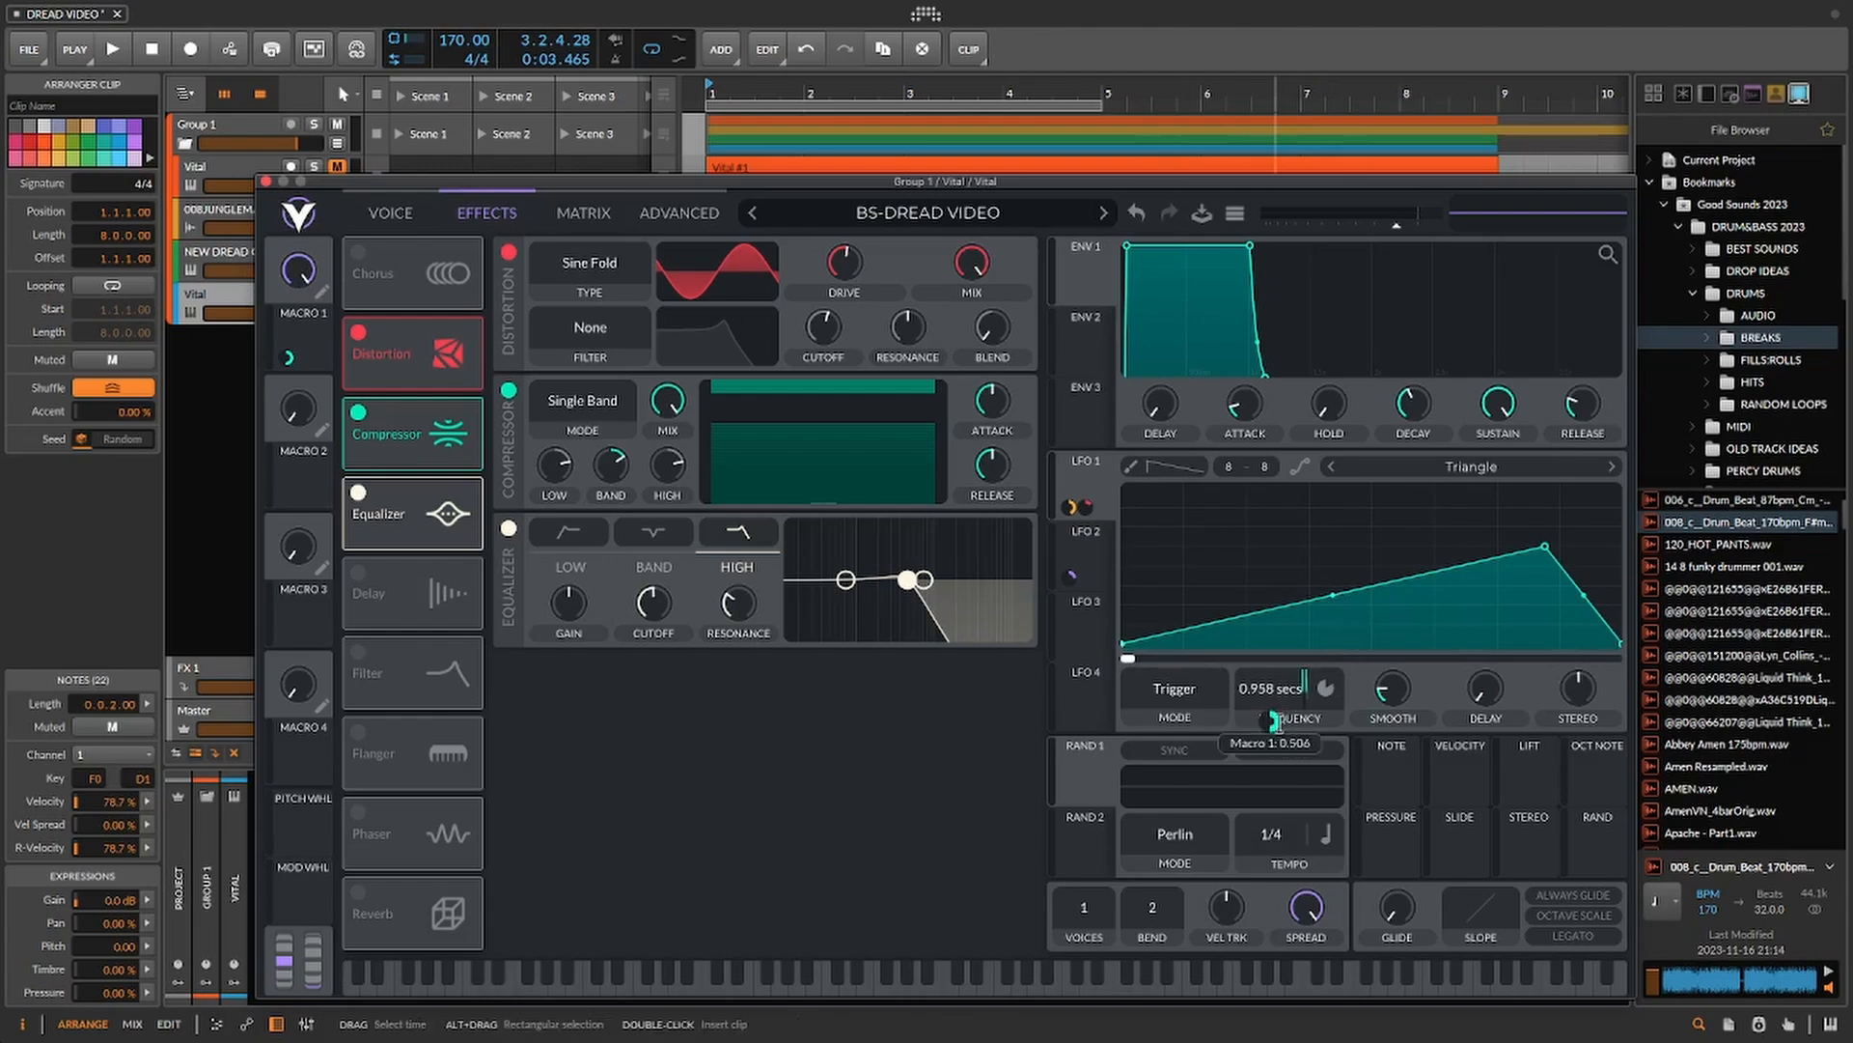
pyautogui.moveTo(791, 182); pyautogui.dragTo(778, 376)
pyautogui.press('space')
pyautogui.click(750, 294)
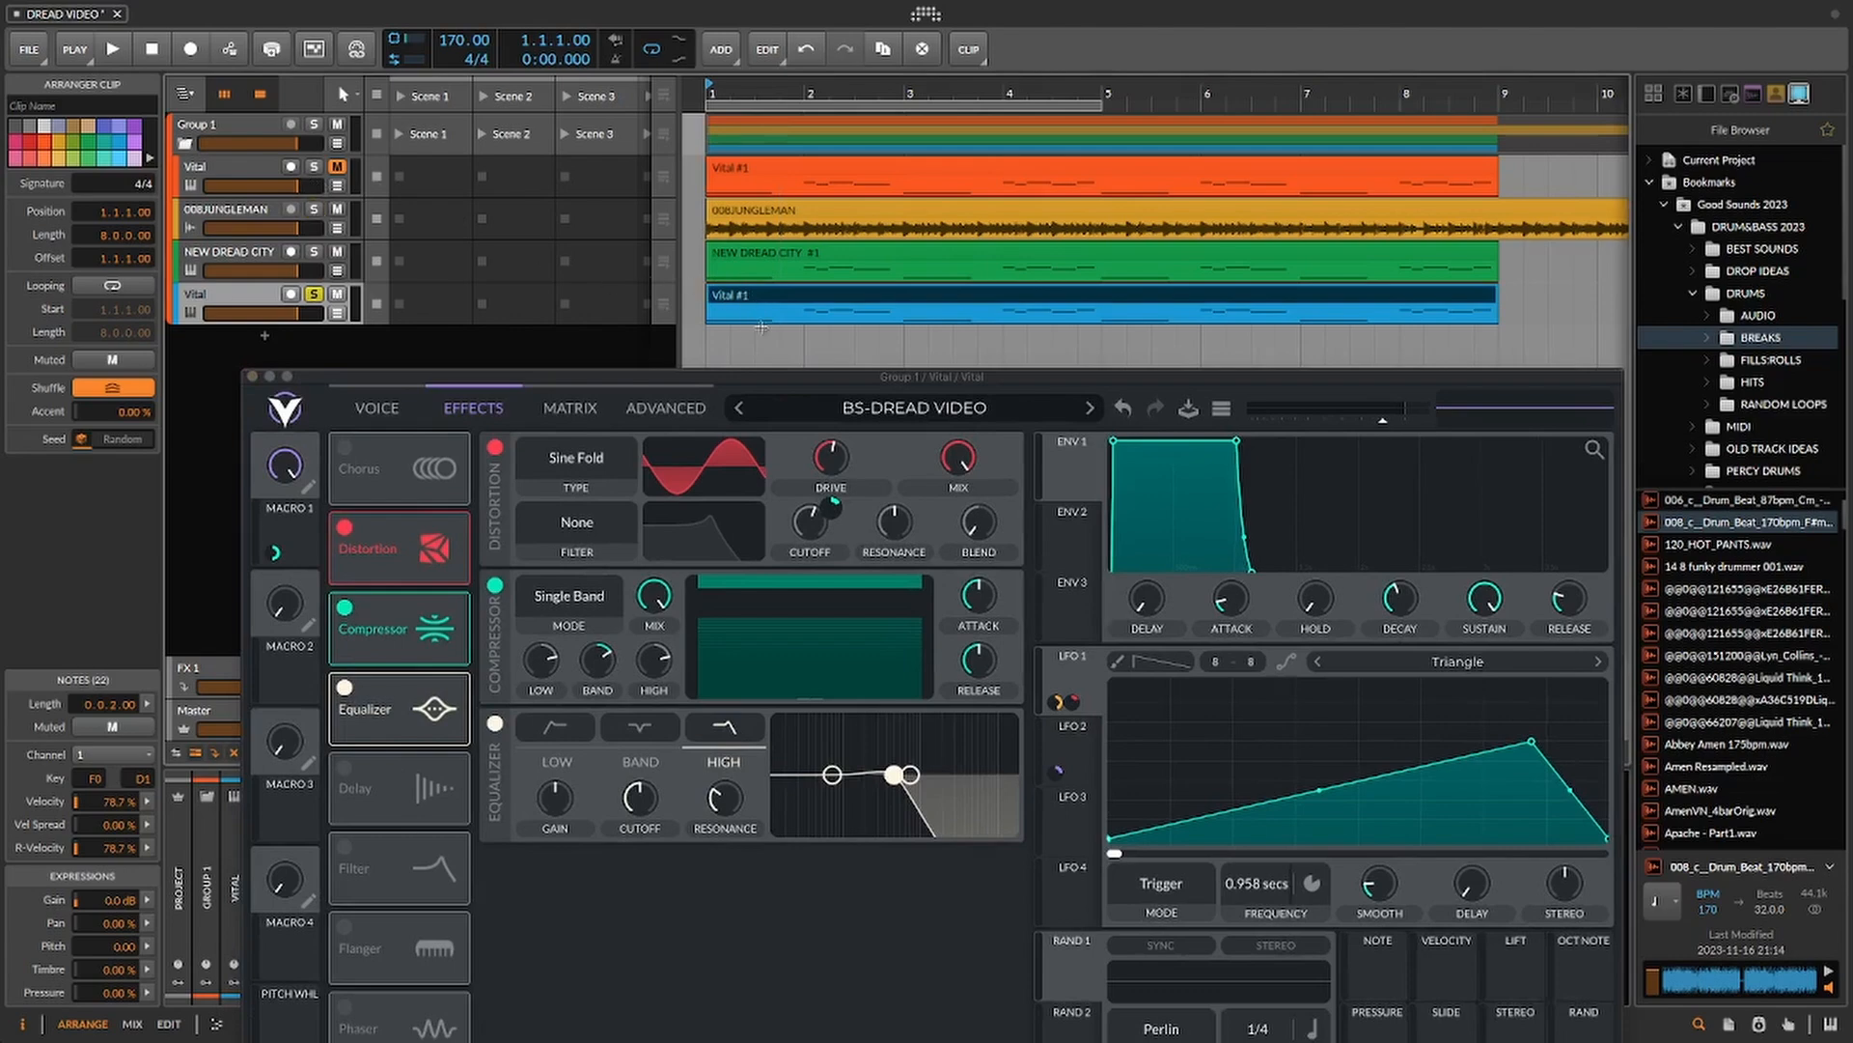
pyautogui.moveTo(754, 383); pyautogui.dragTo(708, 185)
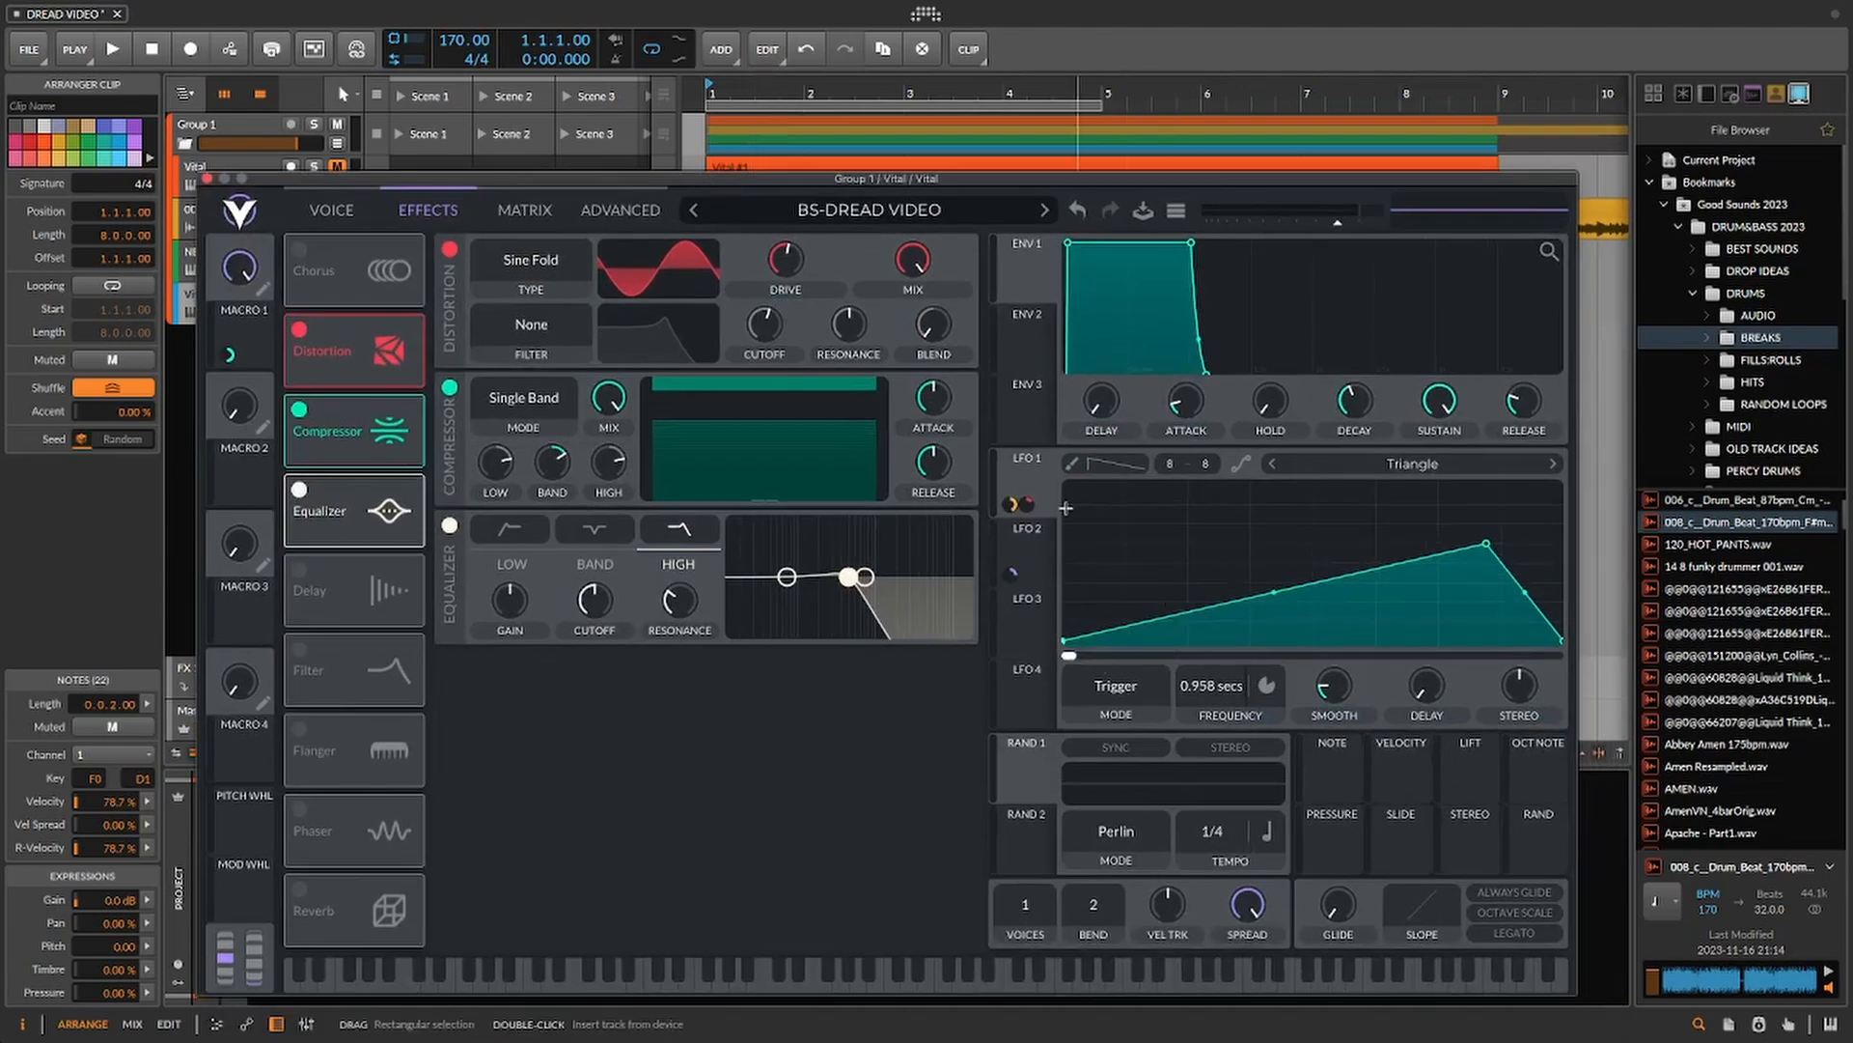
pyautogui.moveTo(1213, 721)
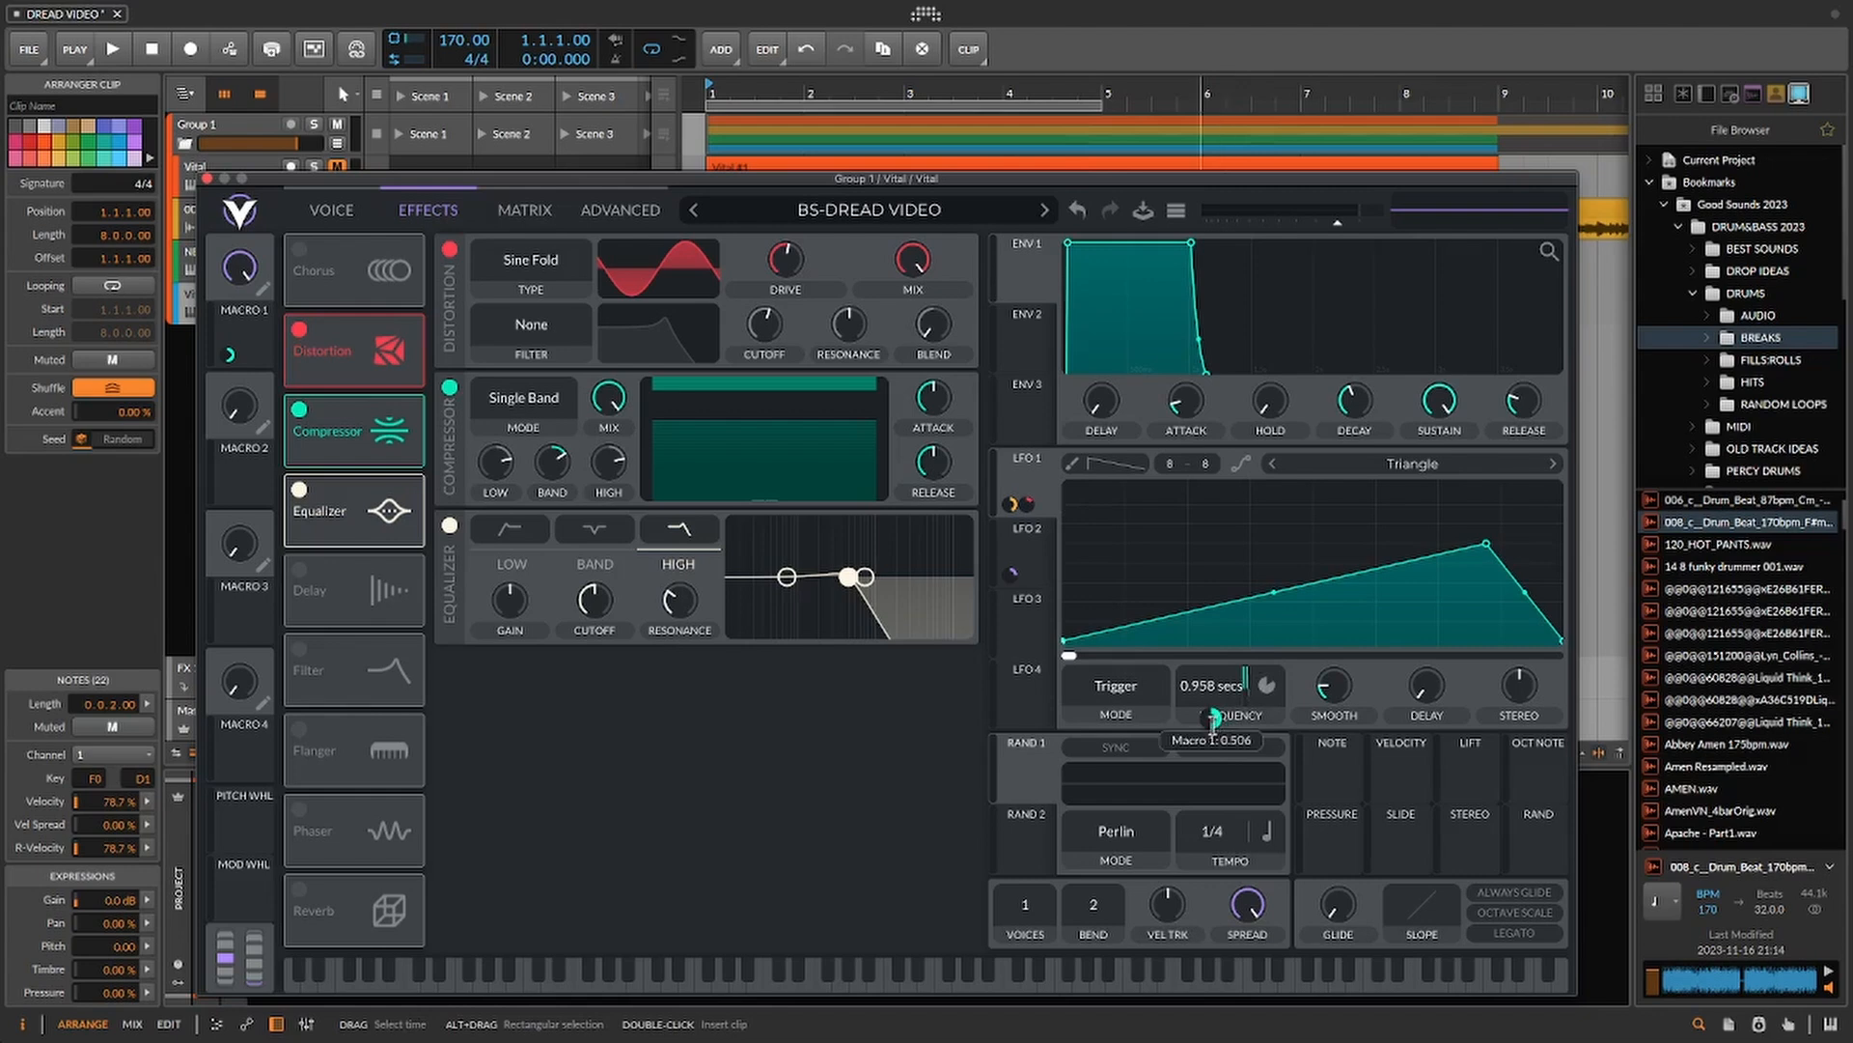
pyautogui.moveTo(808, 178); pyautogui.dragTo(794, 309)
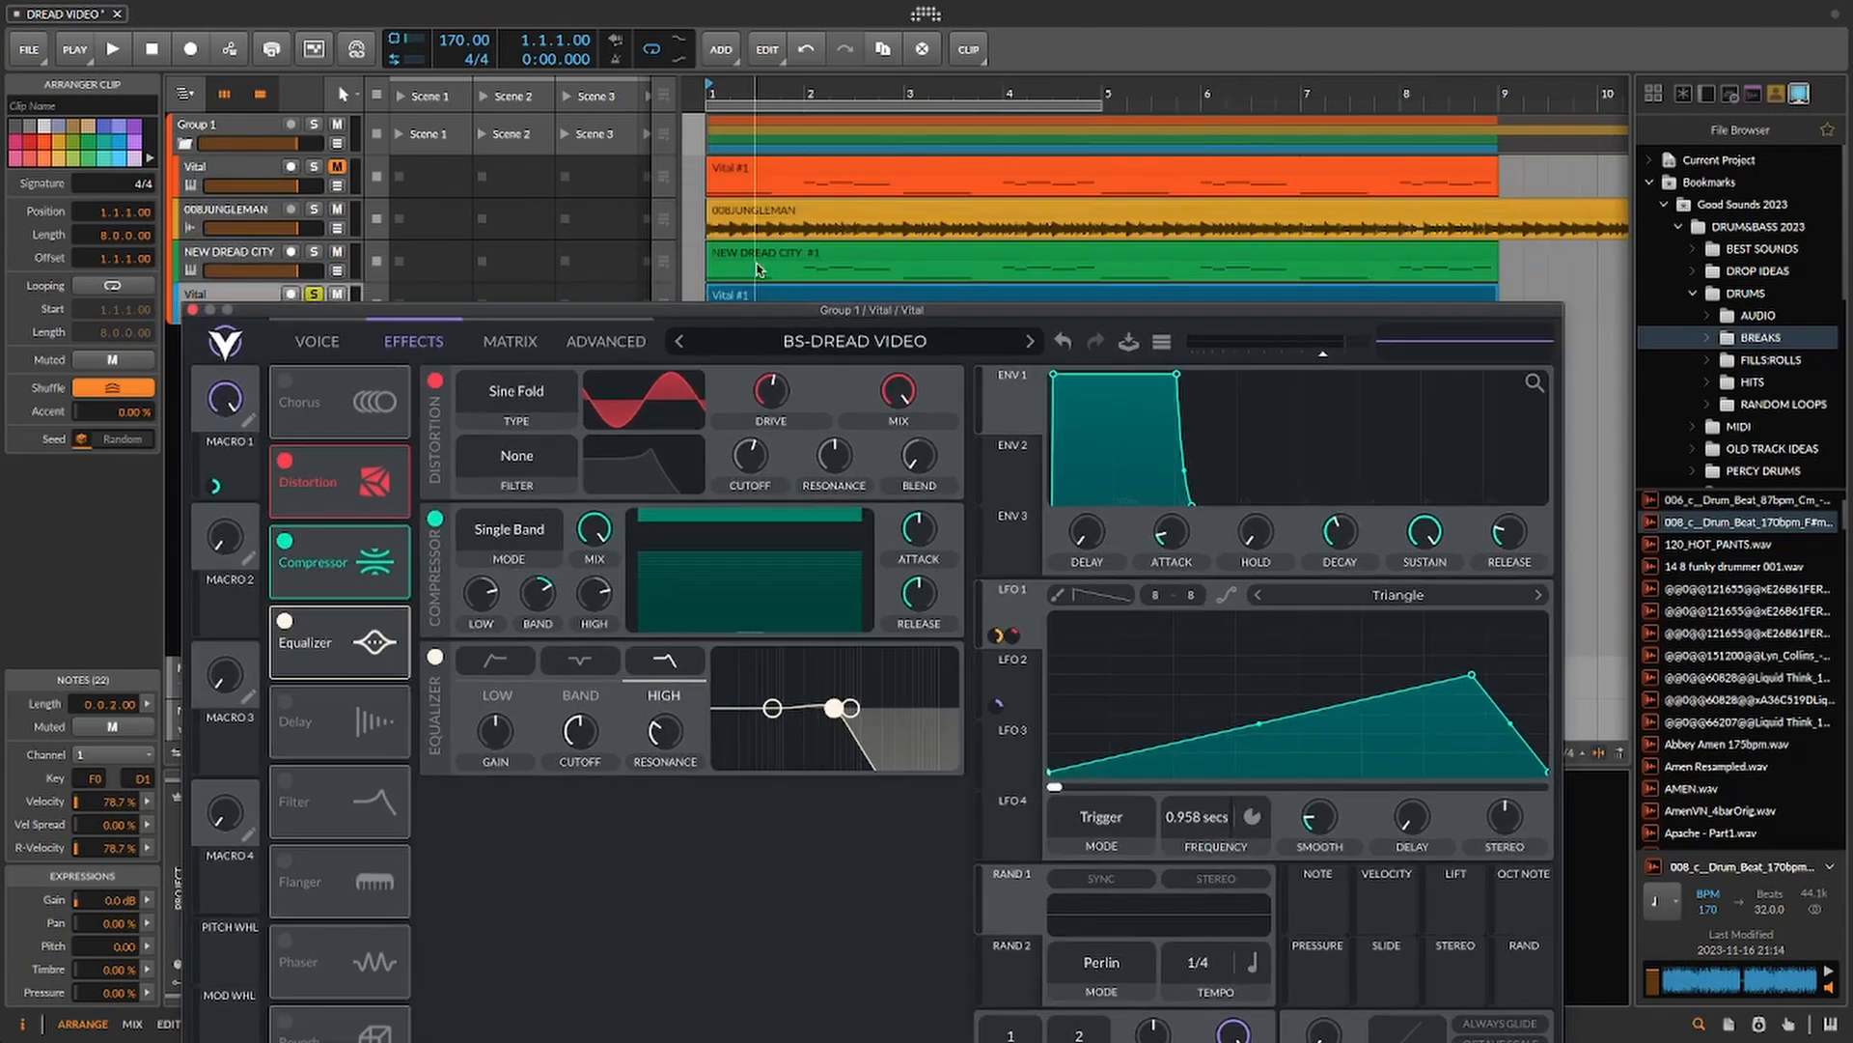
pyautogui.press('space')
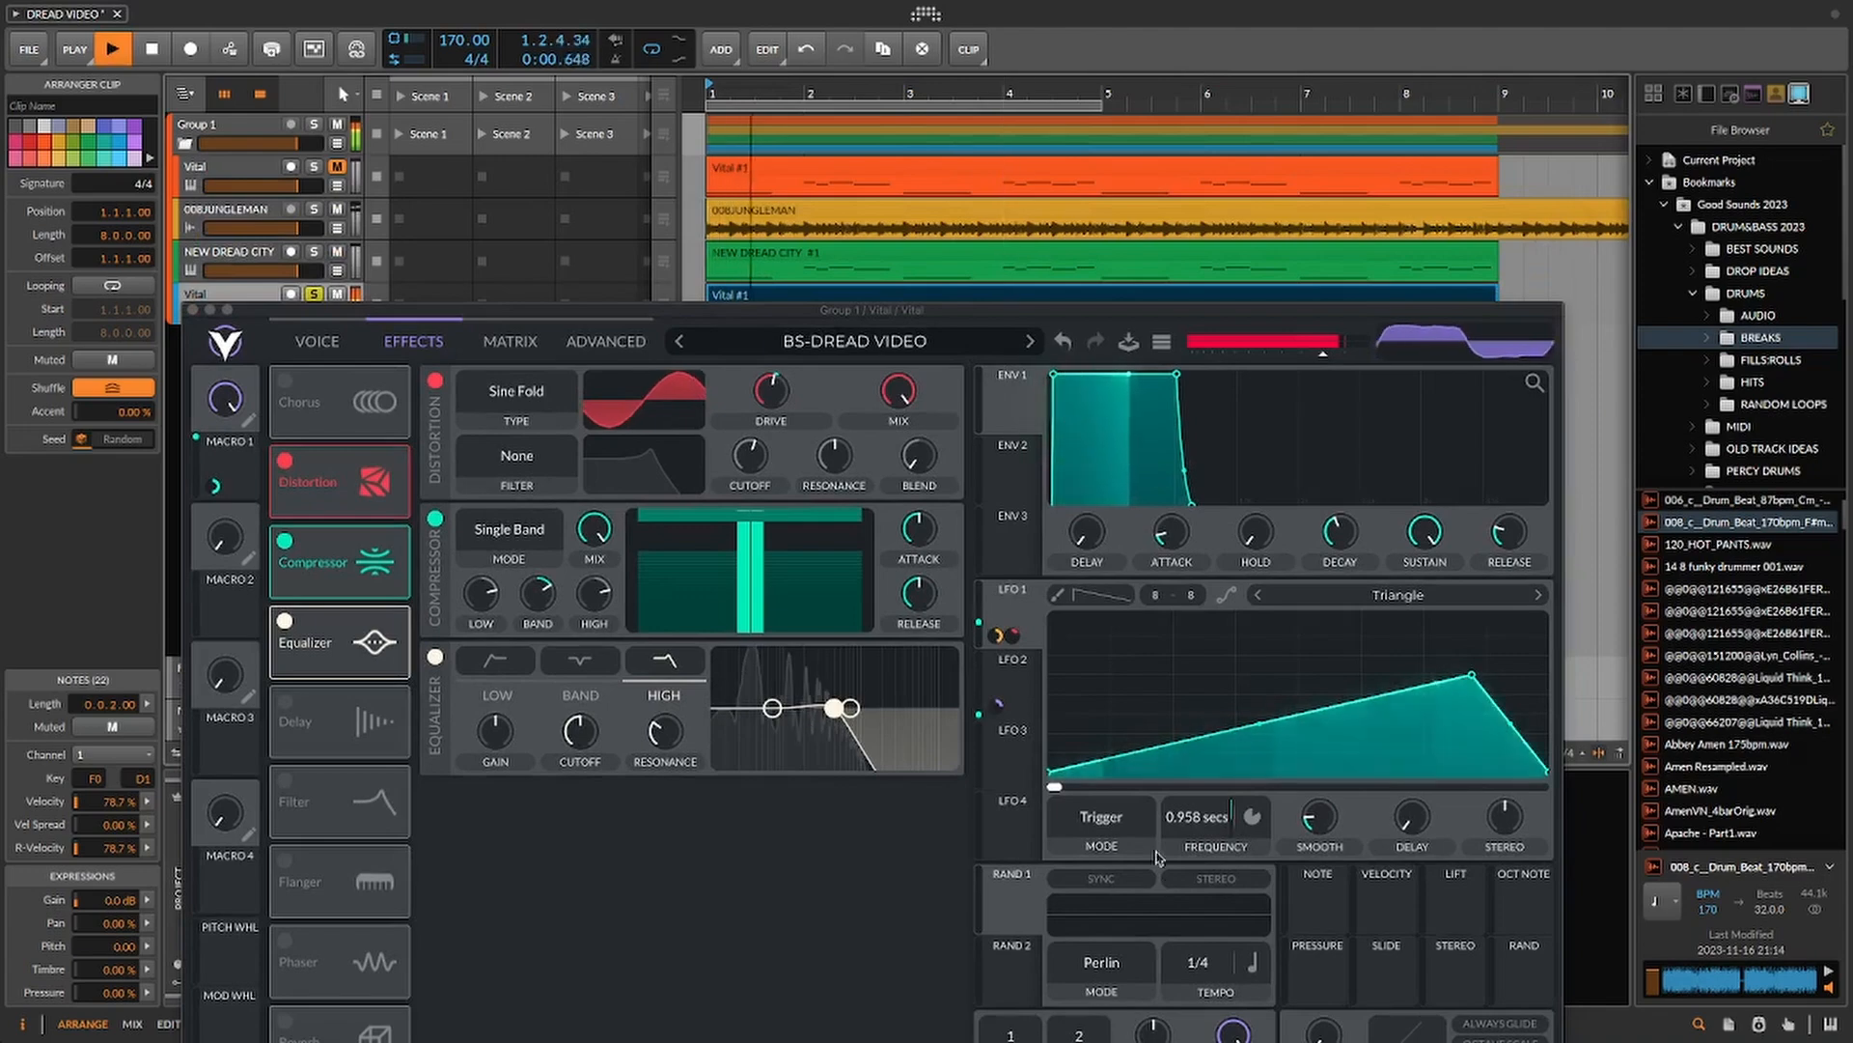
pyautogui.moveTo(1034, 311); pyautogui.dragTo(1019, 83)
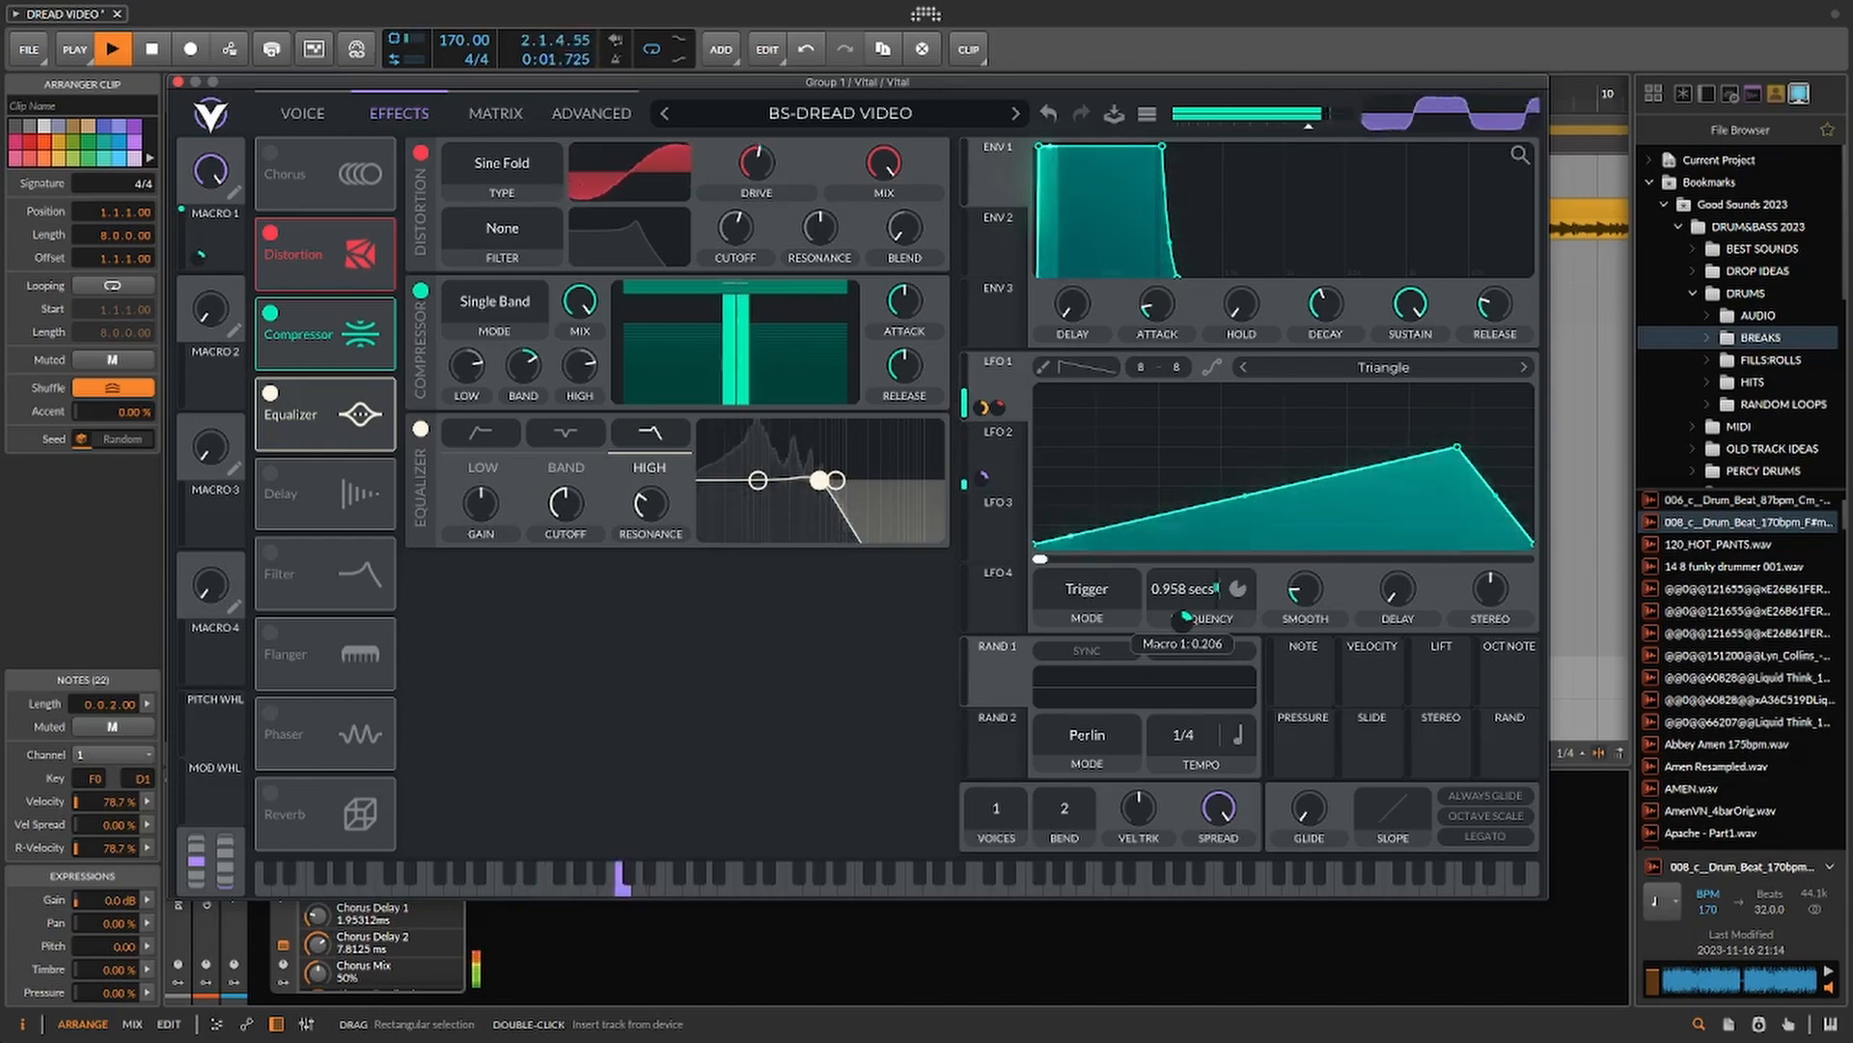
pyautogui.moveTo(509, 83); pyautogui.dragTo(526, 729)
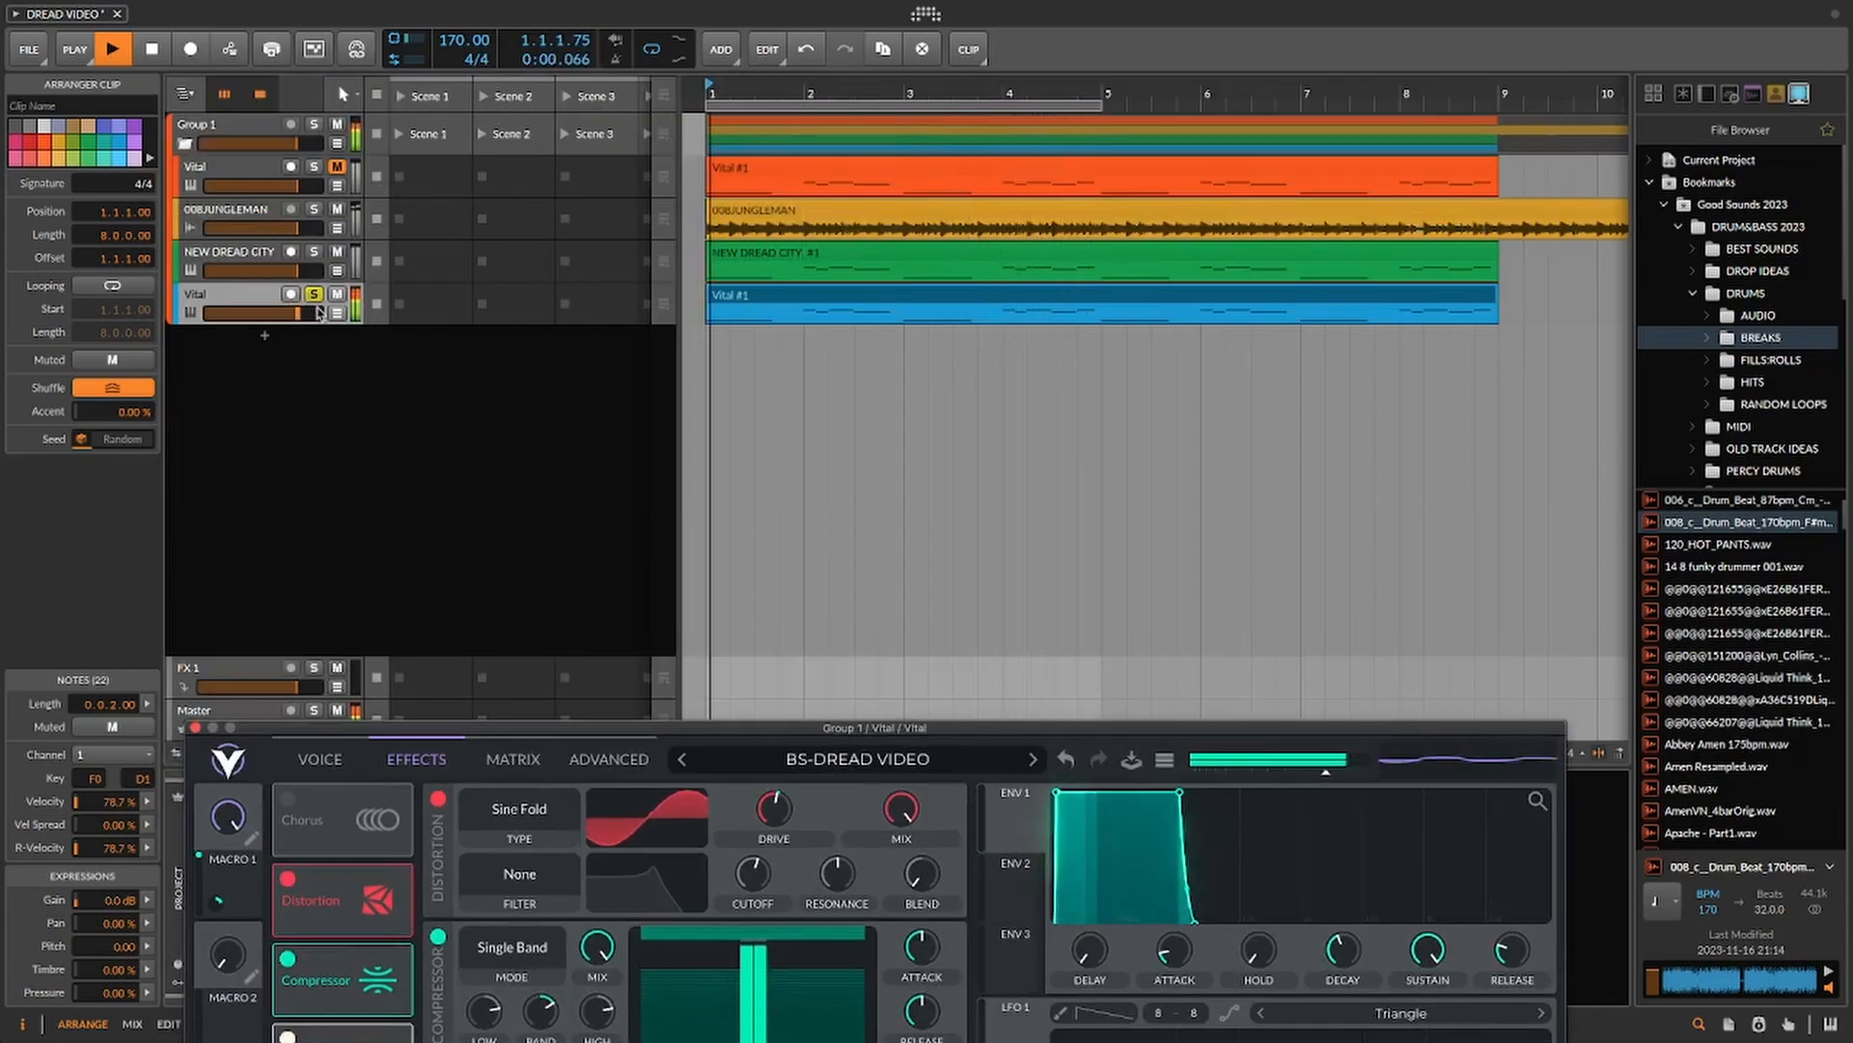
pyautogui.click(731, 305)
pyautogui.press('space')
# - Select the lower Vital clip and reset the Macro 1 knob to zero
pyautogui.moveTo(714, 730); pyautogui.dragTo(793, 338)
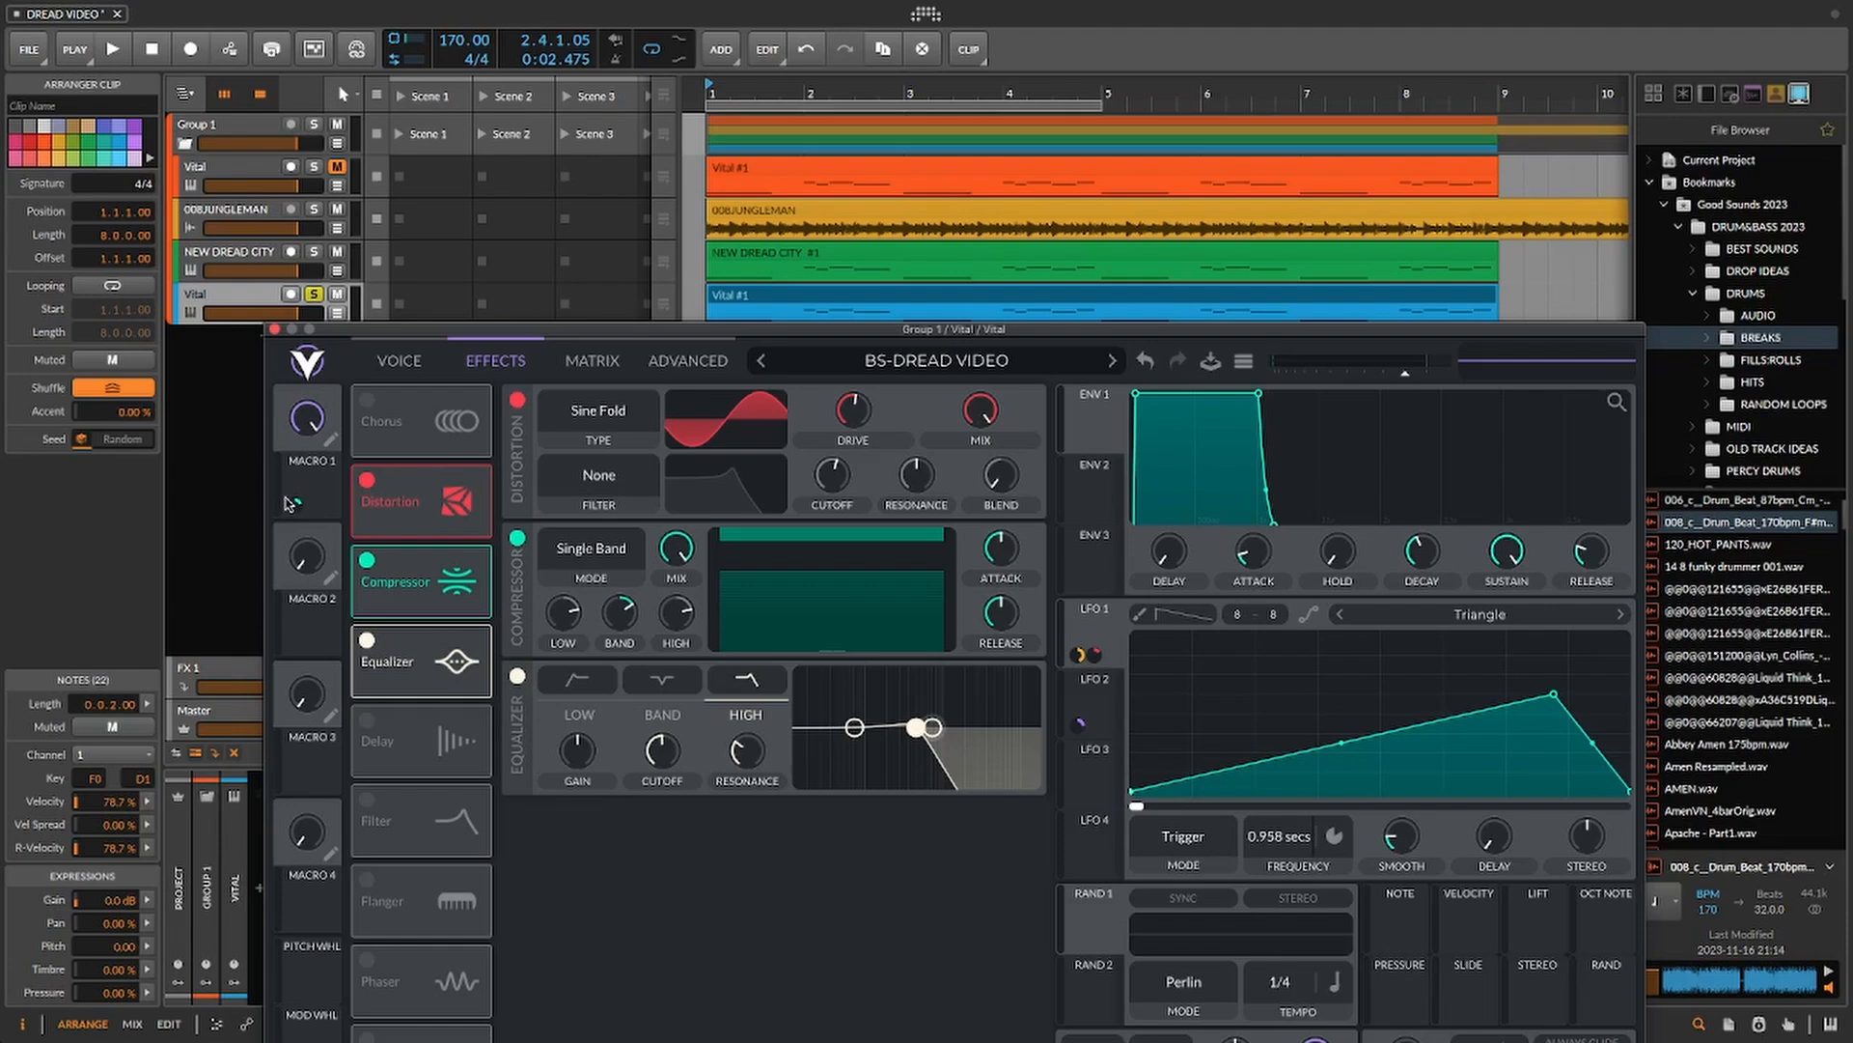
pyautogui.click(762, 300)
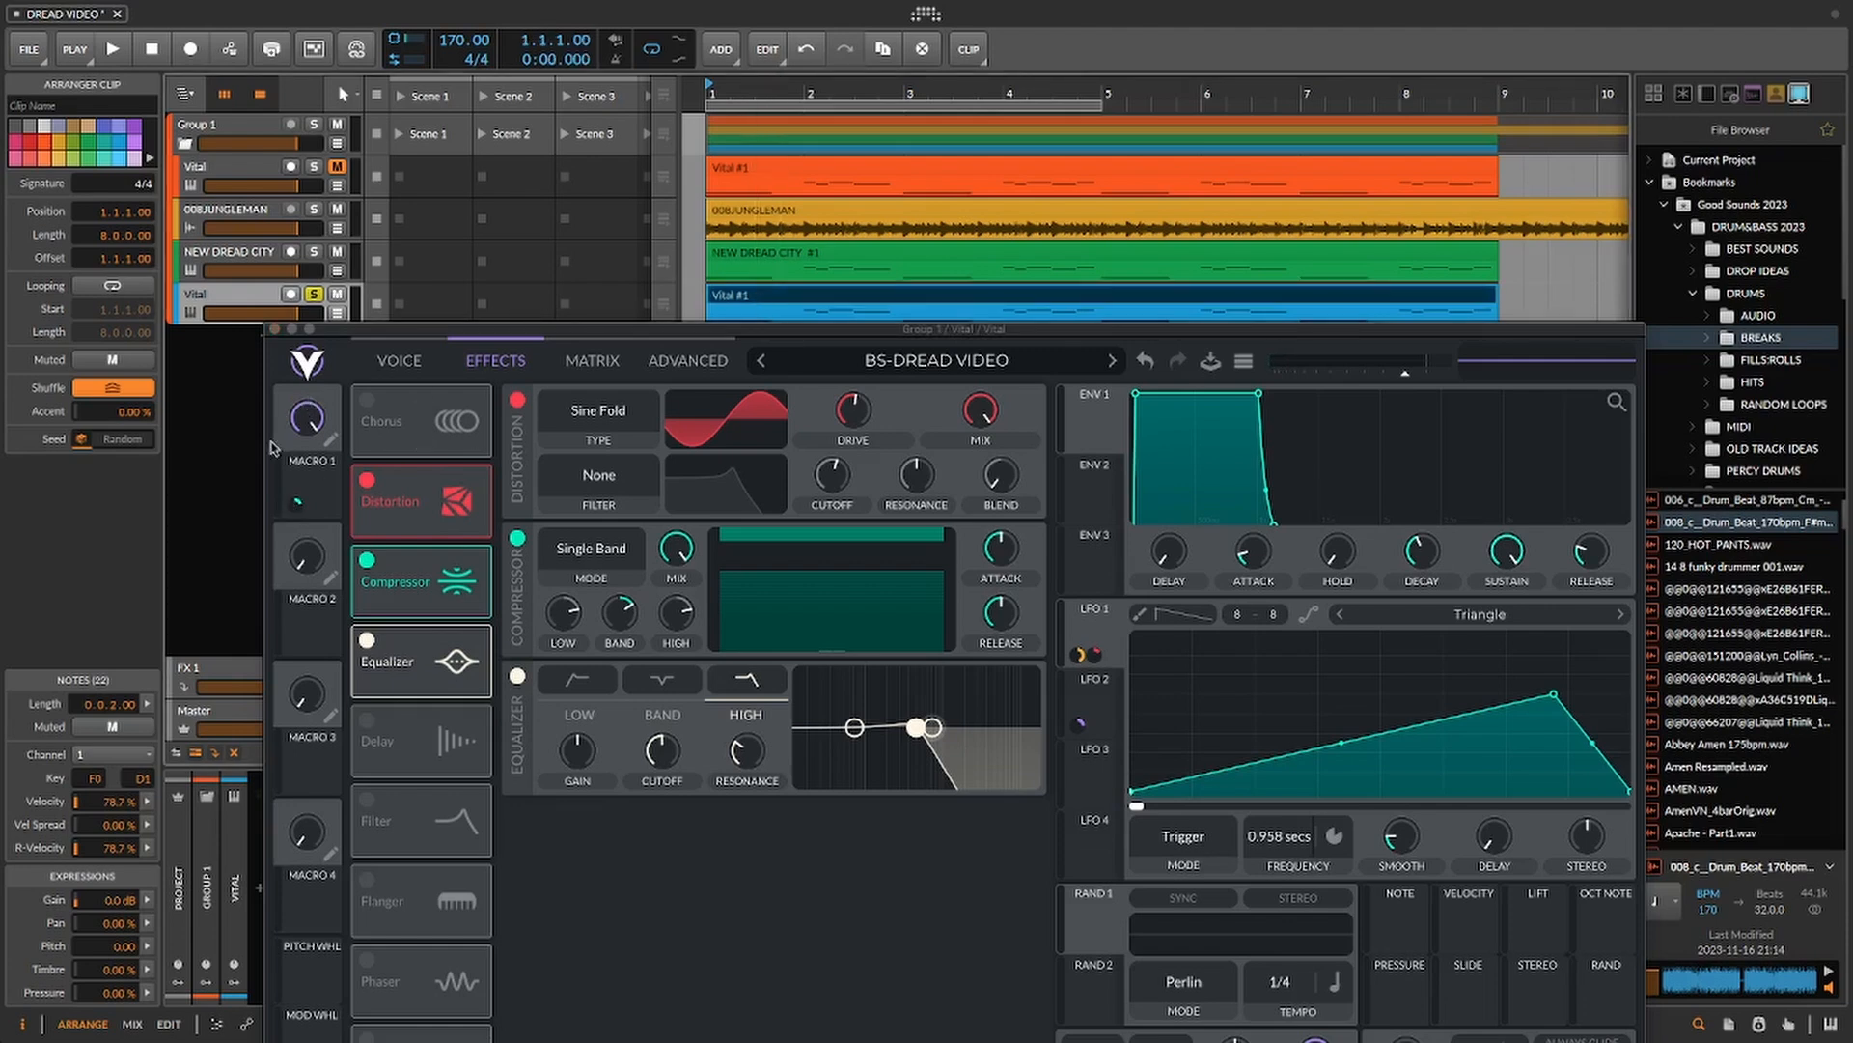
pyautogui.doubleClick(307, 423)
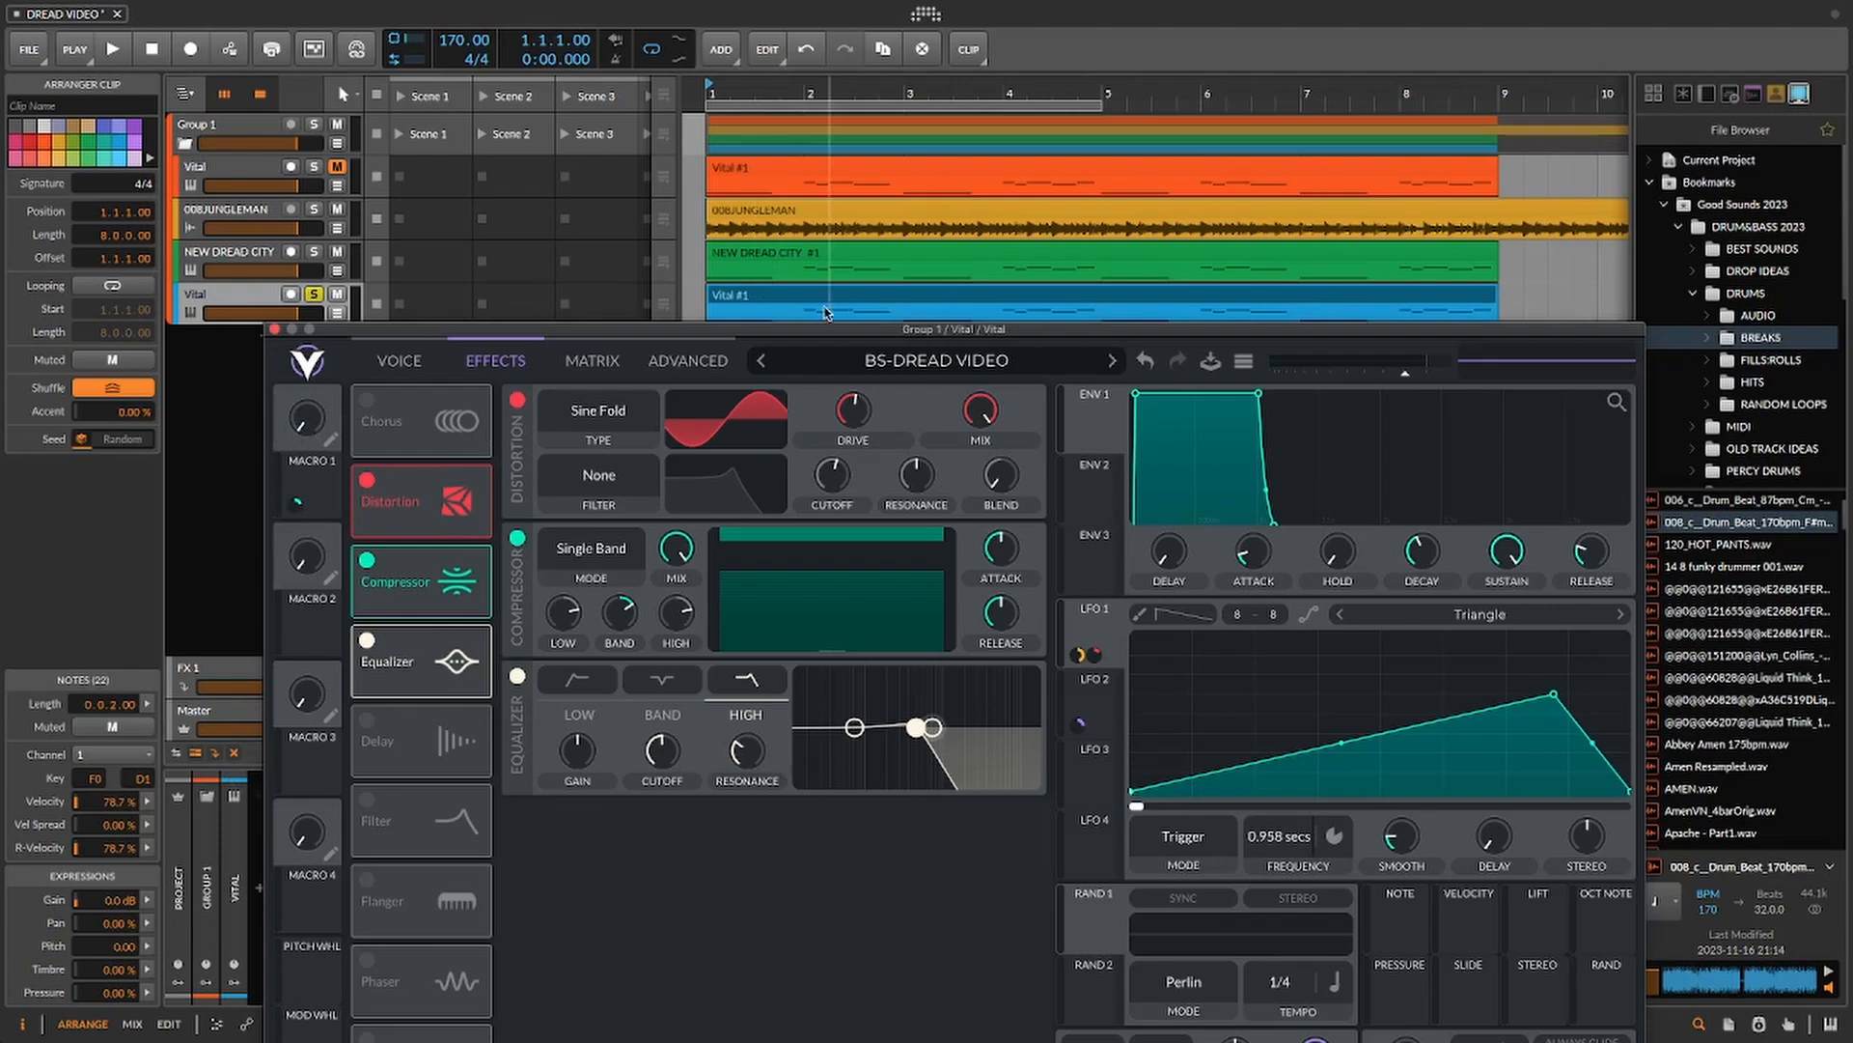
# - Play the lower Vital clip while sweeping Macro 1, stop playback, and rename Macro 1 to LFO SPEED
pyautogui.click(752, 299)
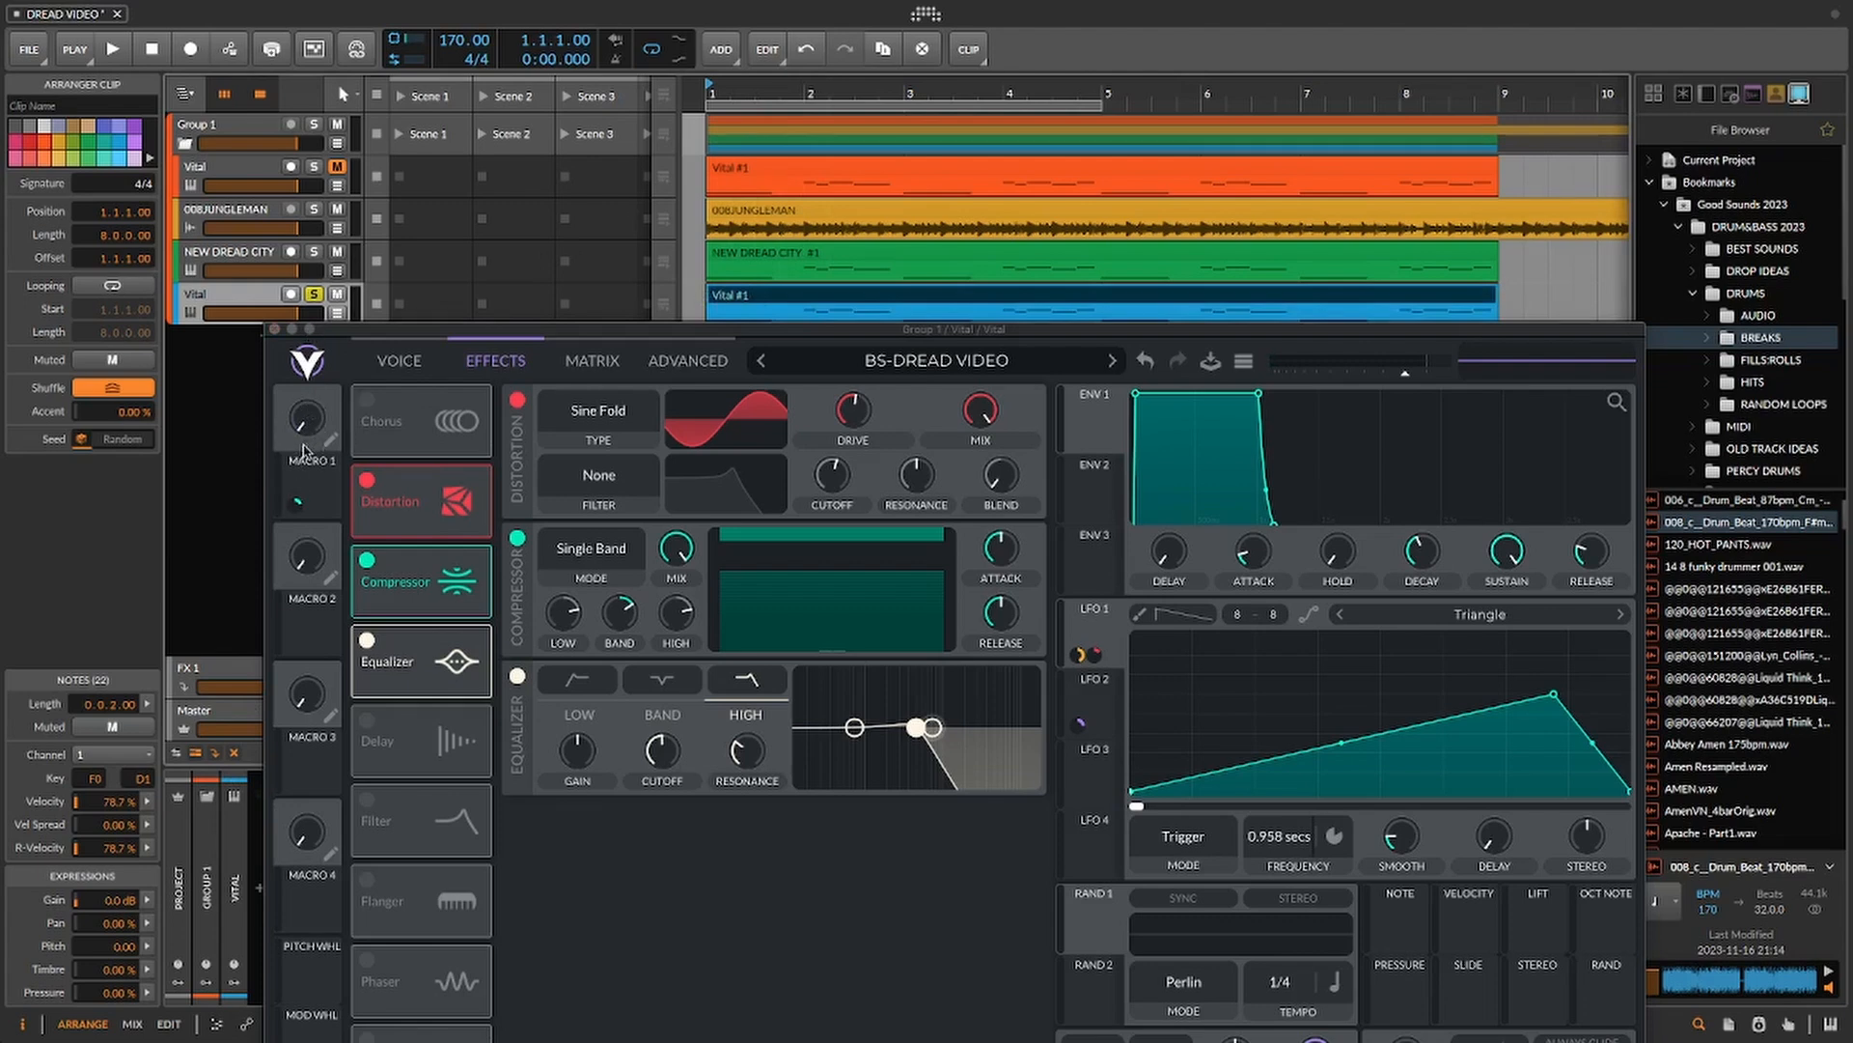
pyautogui.press('space')
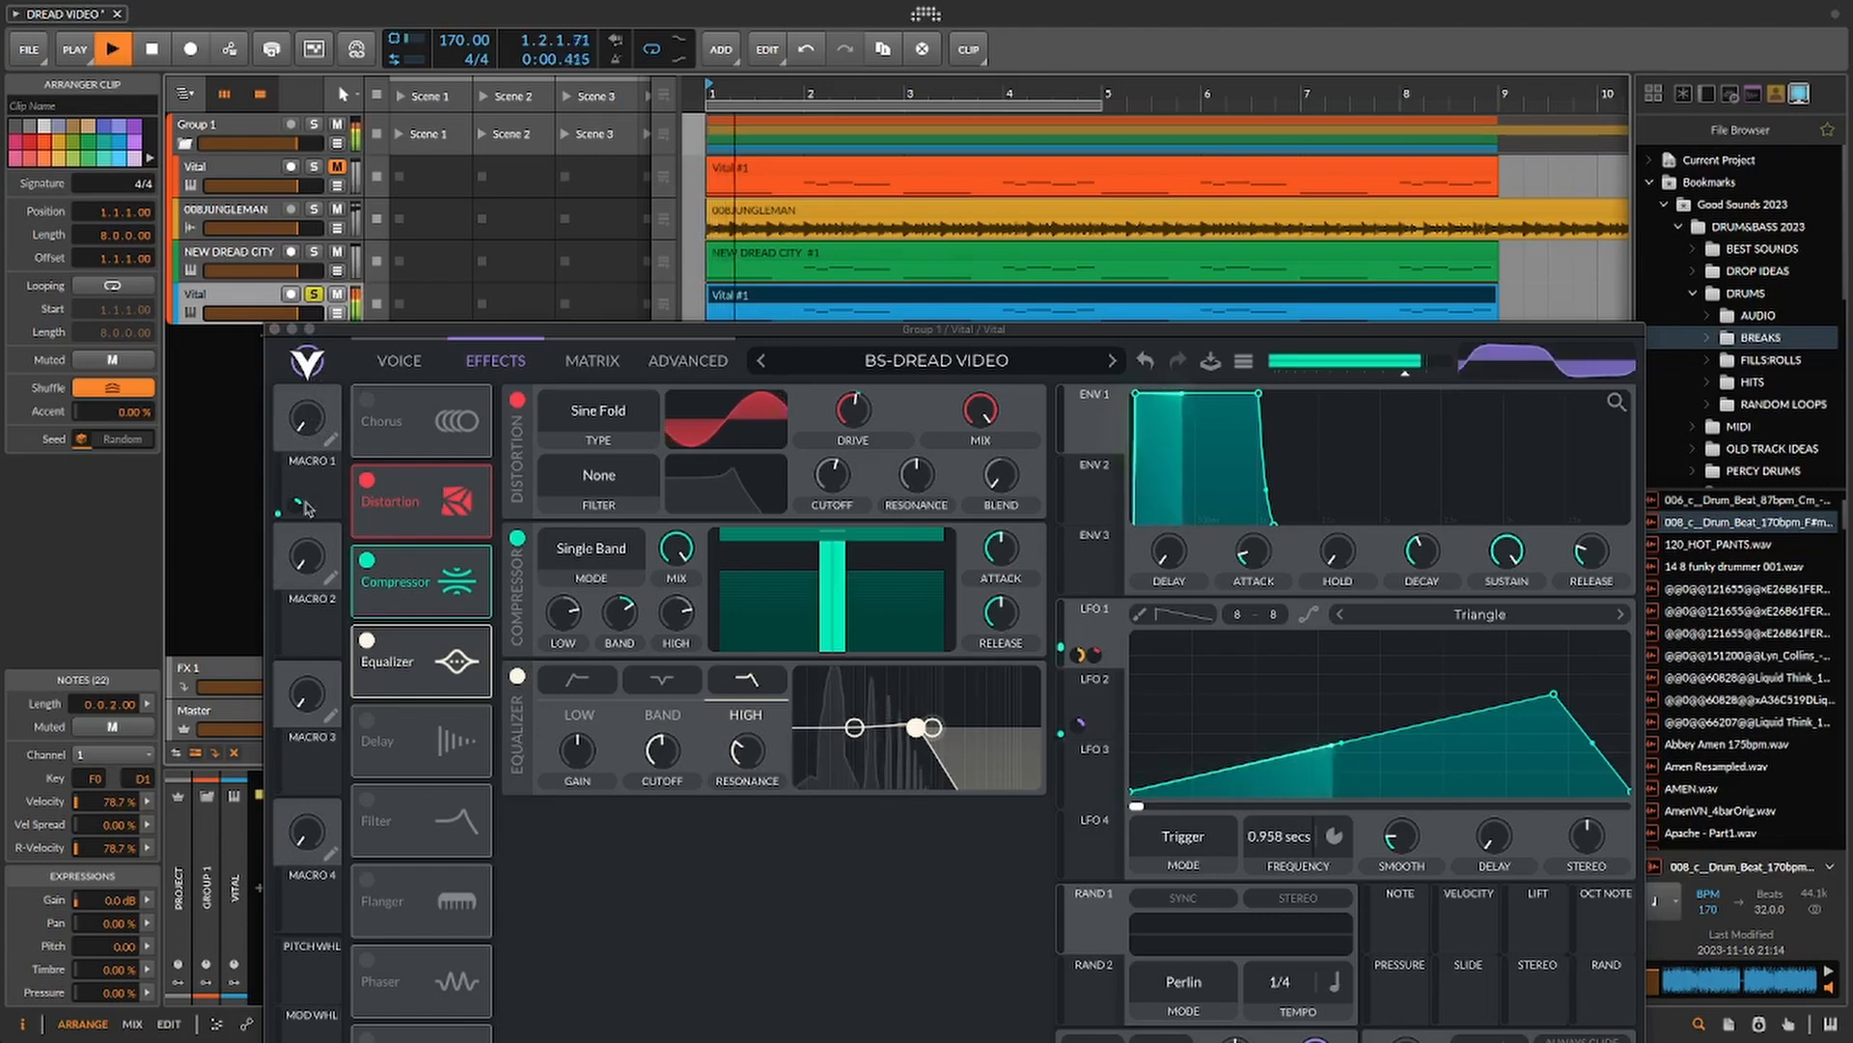
pyautogui.click(321, 349)
pyautogui.moveTo(321, 349); pyautogui.dragTo(305, 438)
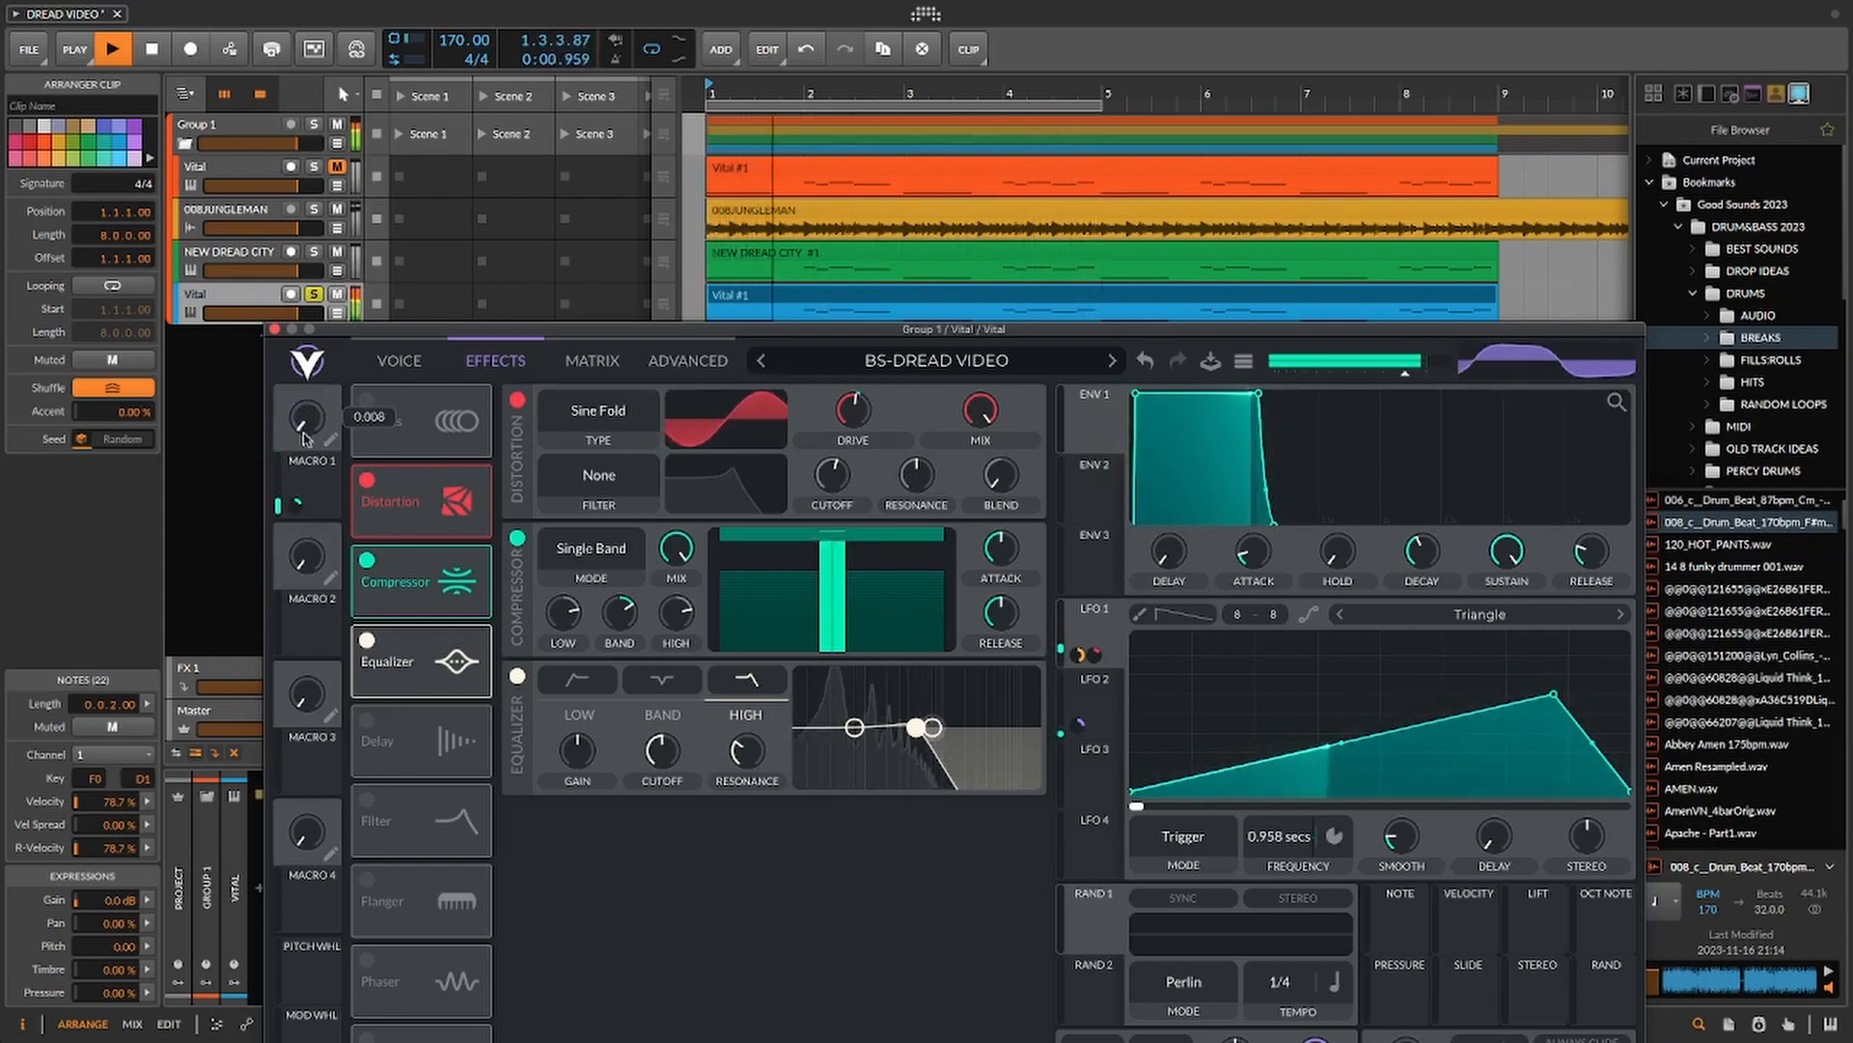
pyautogui.click(778, 305)
pyautogui.press('space')
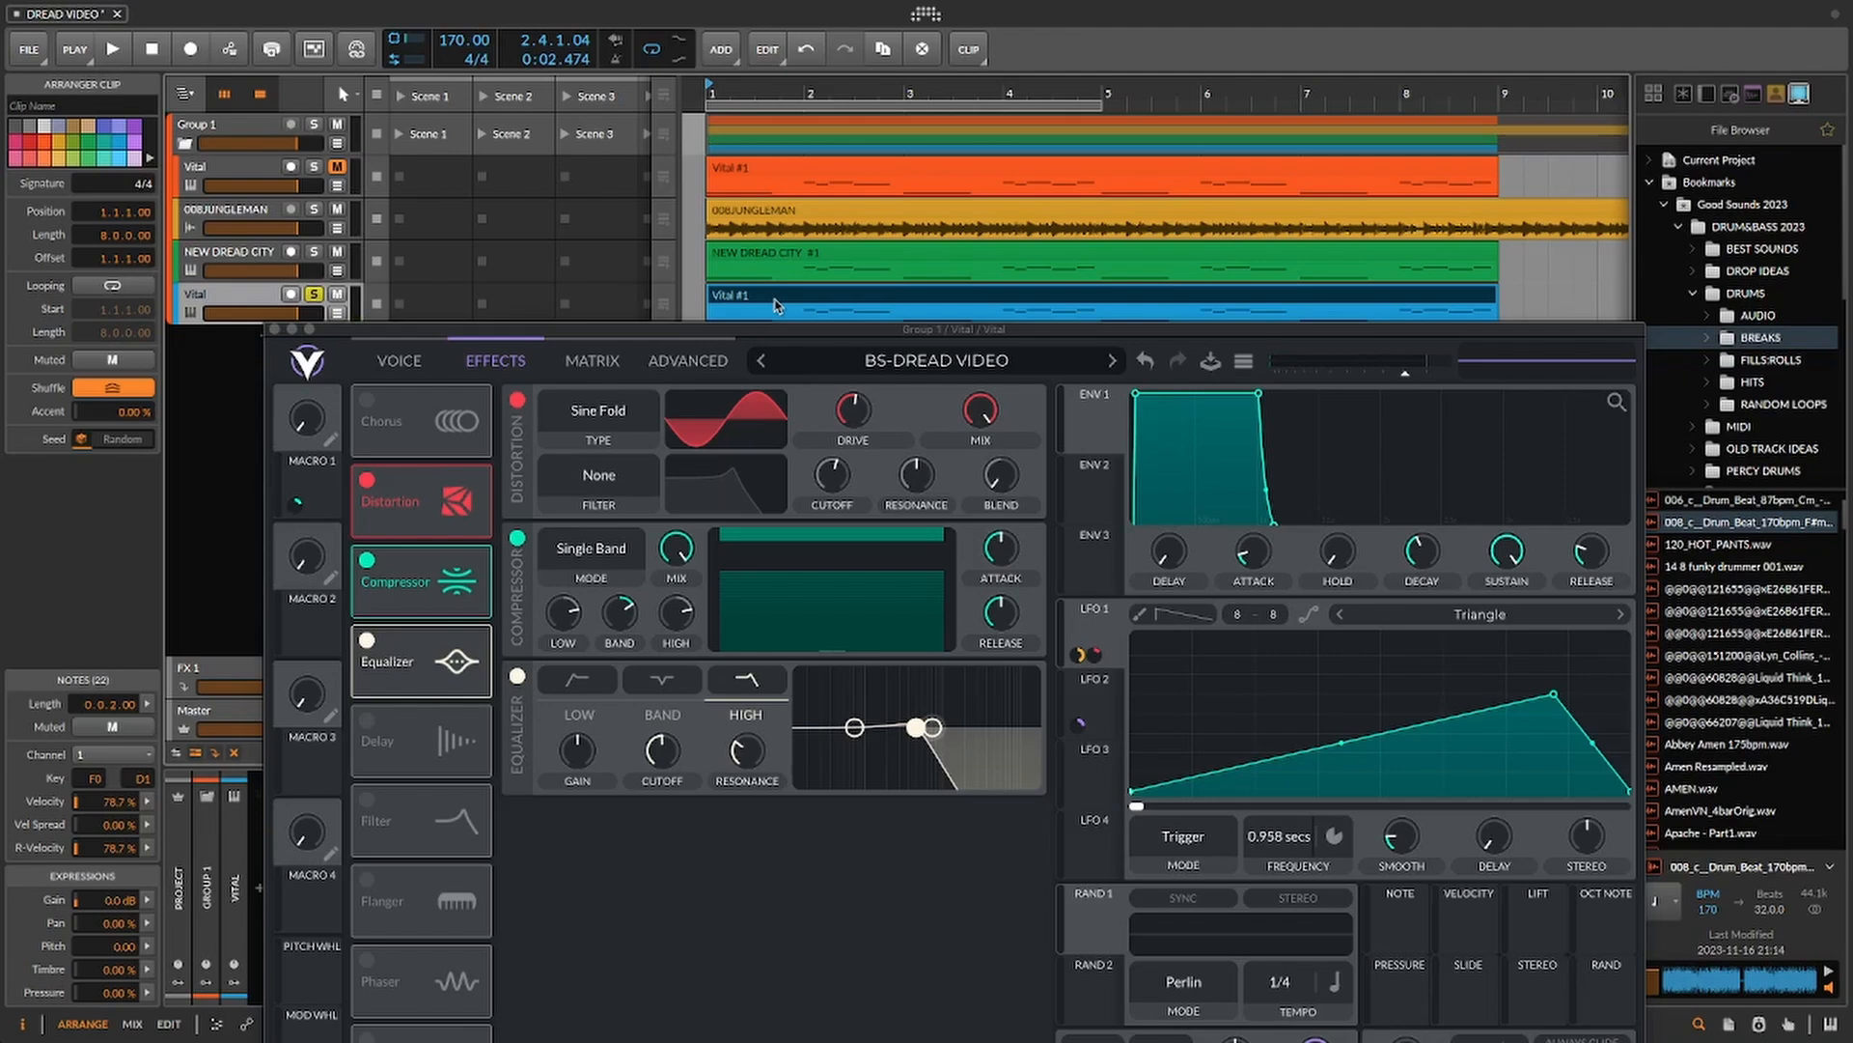
pyautogui.moveTo(766, 328); pyautogui.dragTo(718, 341)
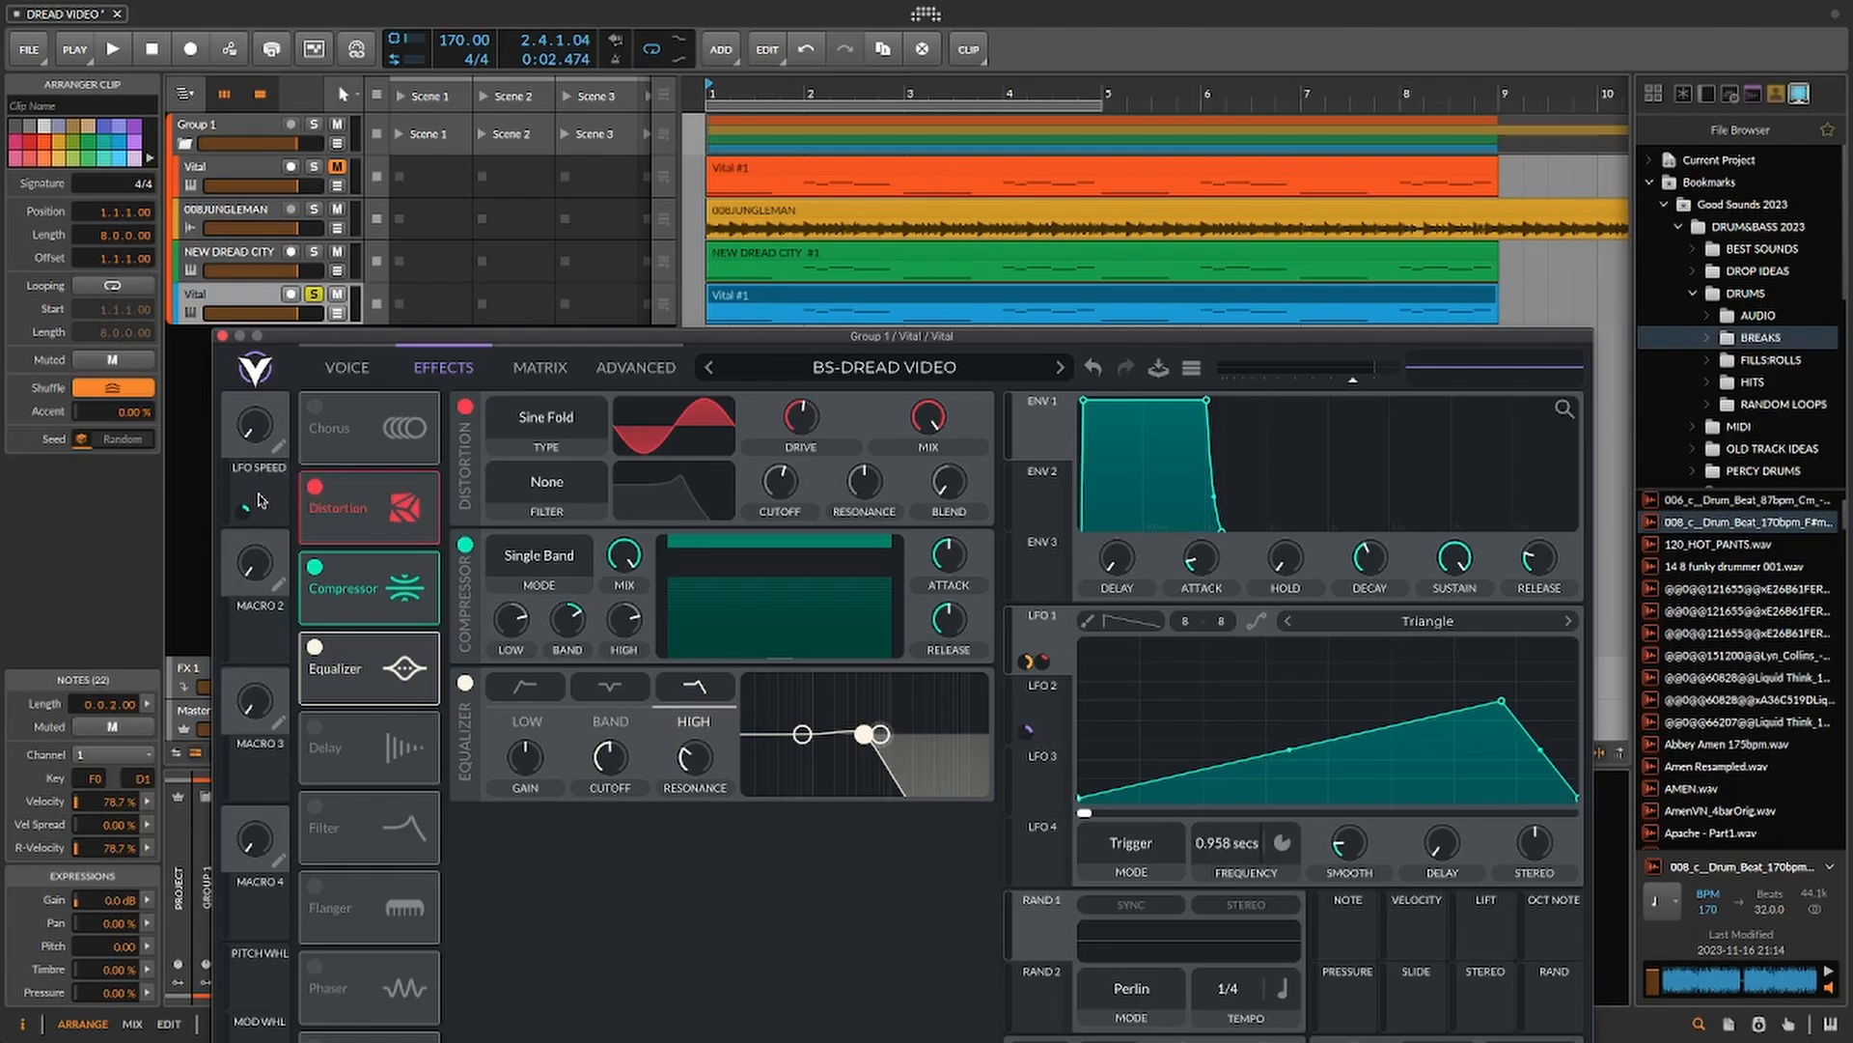
pyautogui.moveTo(429, 339); pyautogui.dragTo(398, 228)
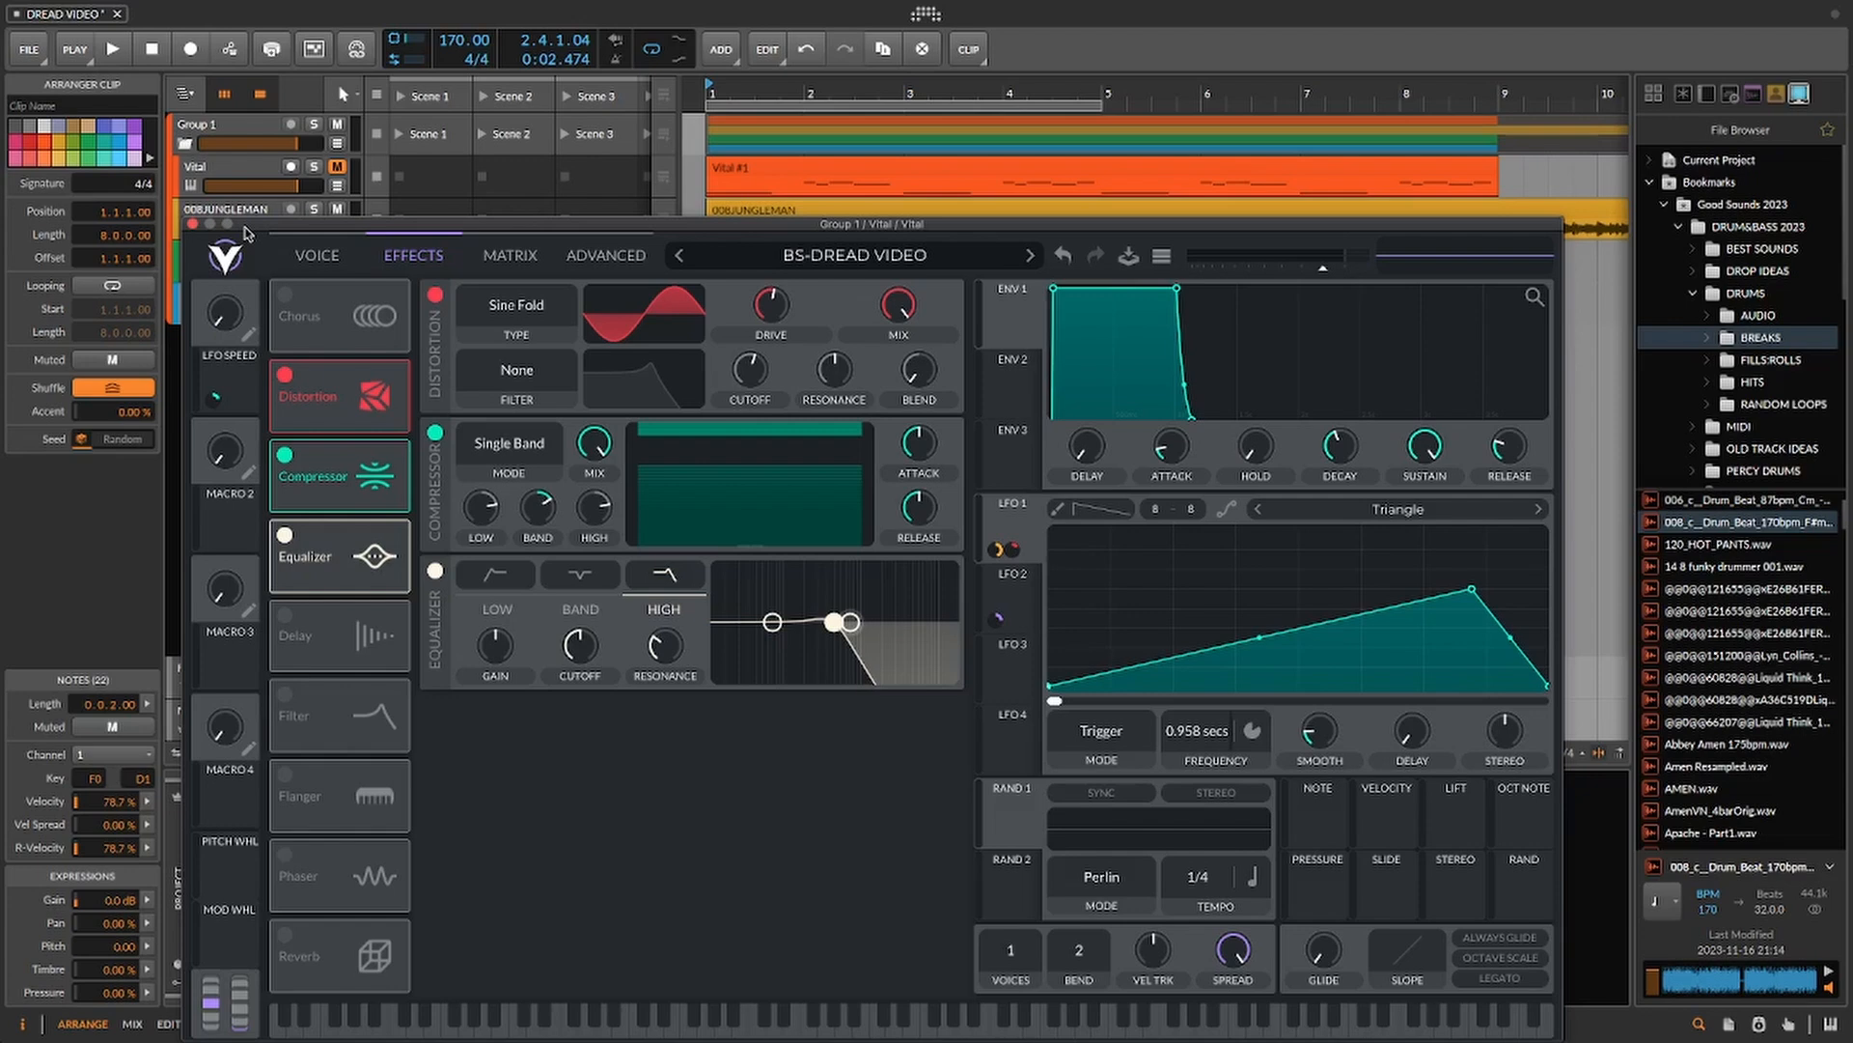
# - Assign Macro 2 to the Filter 1 cutoff and turn the Macro 2 knob fully up
pyautogui.click(318, 255)
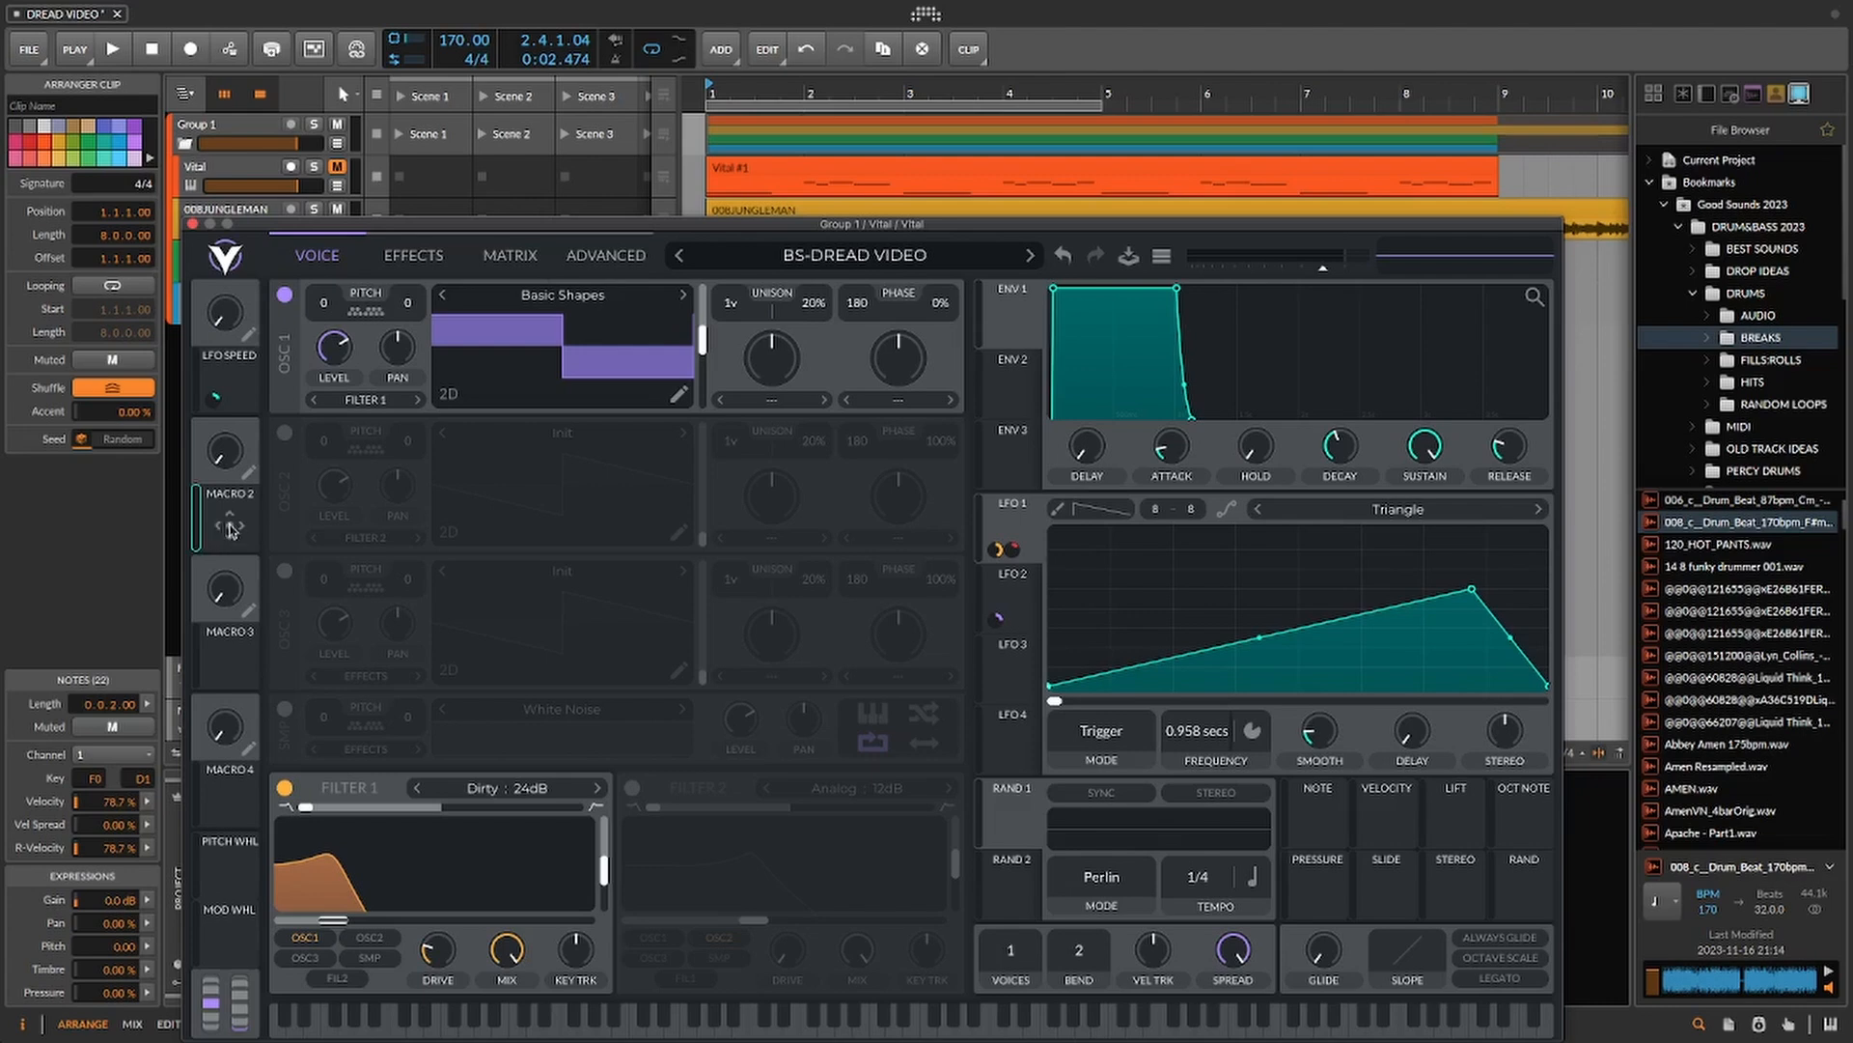
pyautogui.moveTo(230, 529); pyautogui.dragTo(432, 896)
pyautogui.moveTo(224, 452); pyautogui.dragTo(233, 190)
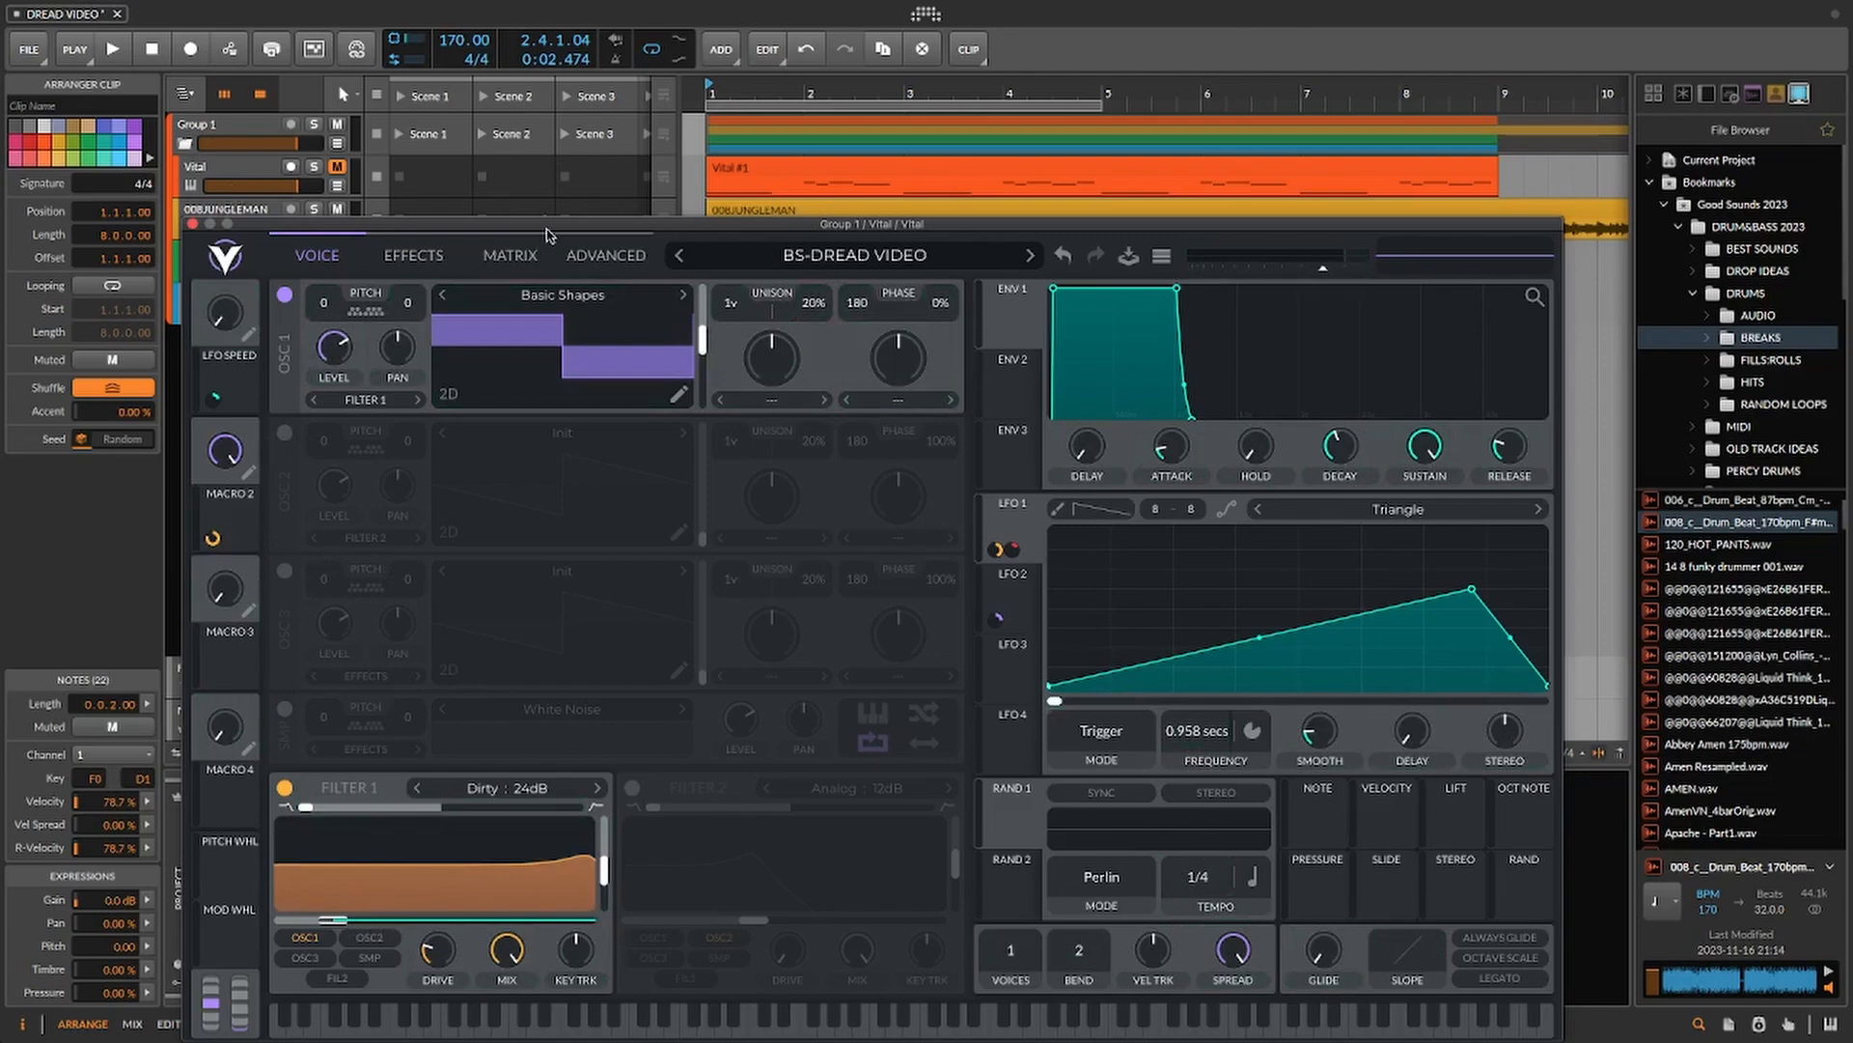
# - Set the Macro 2 modulation amount on the Filter 1 cutoff to 82.73
pyautogui.moveTo(546, 235); pyautogui.dragTo(573, 333)
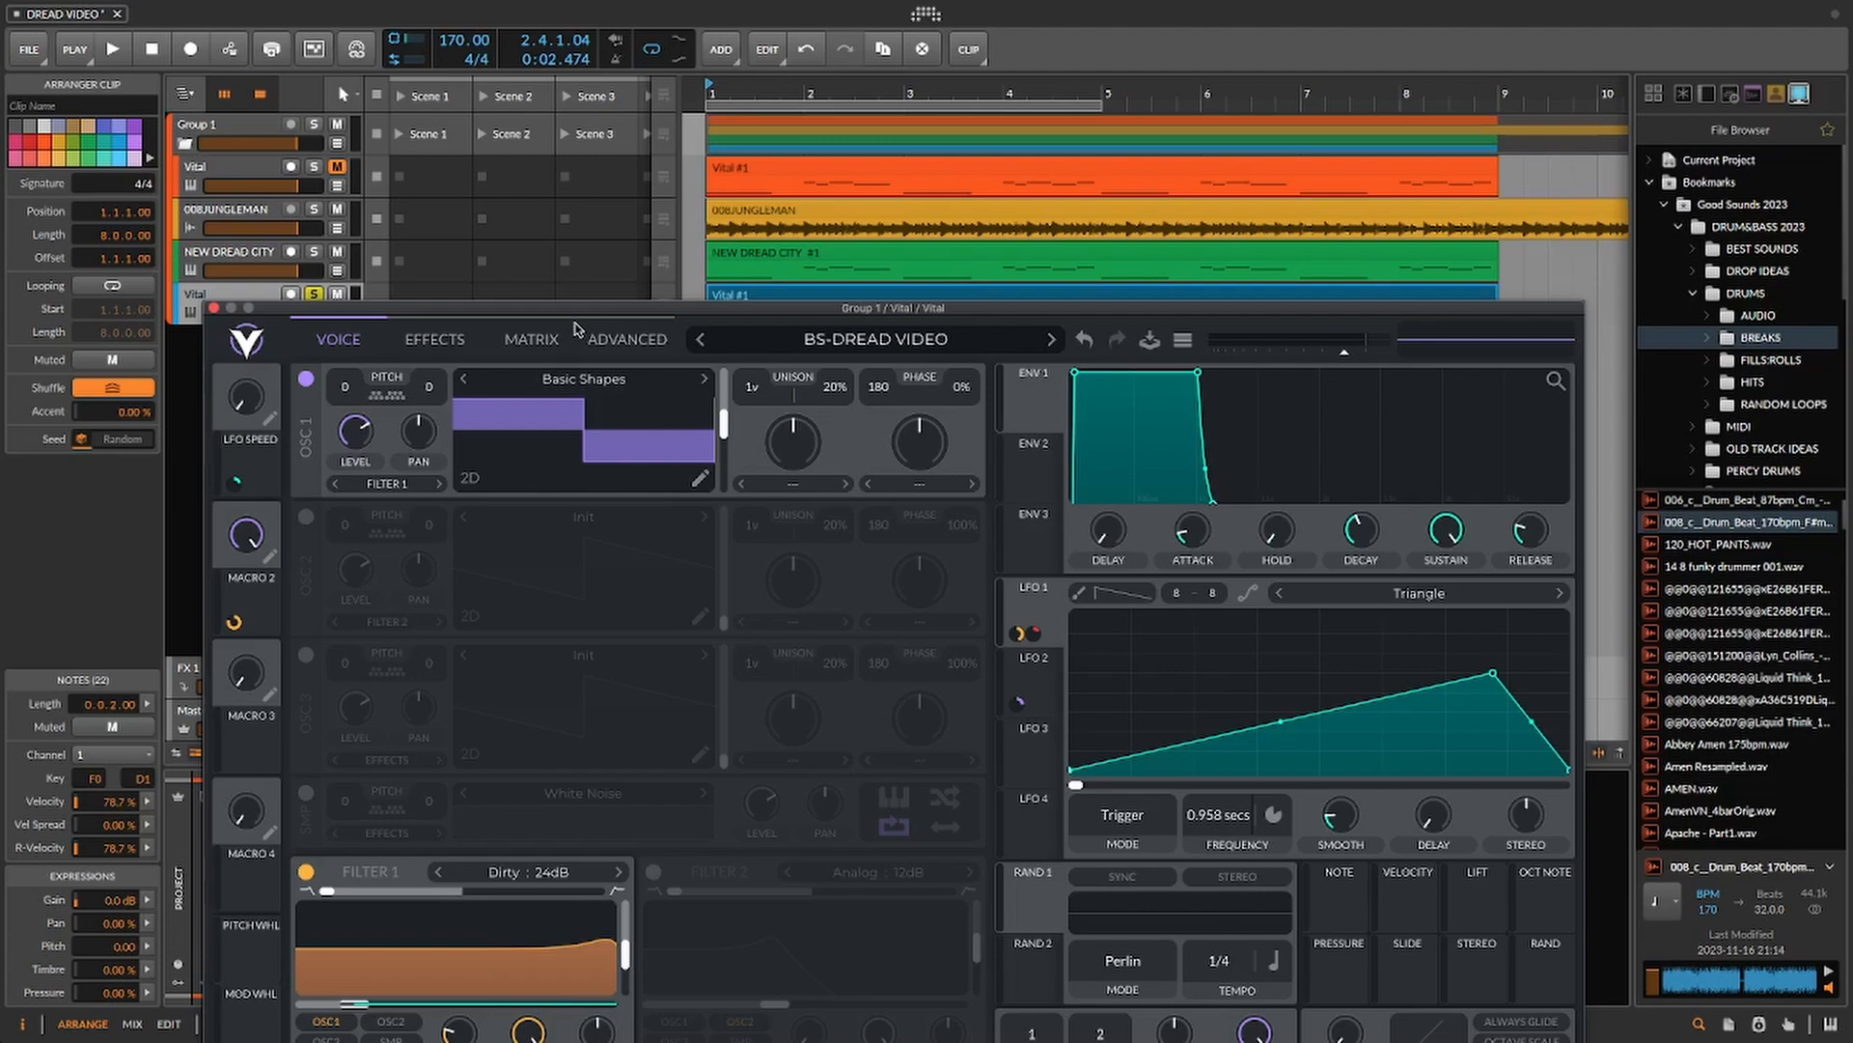
pyautogui.moveTo(458, 985)
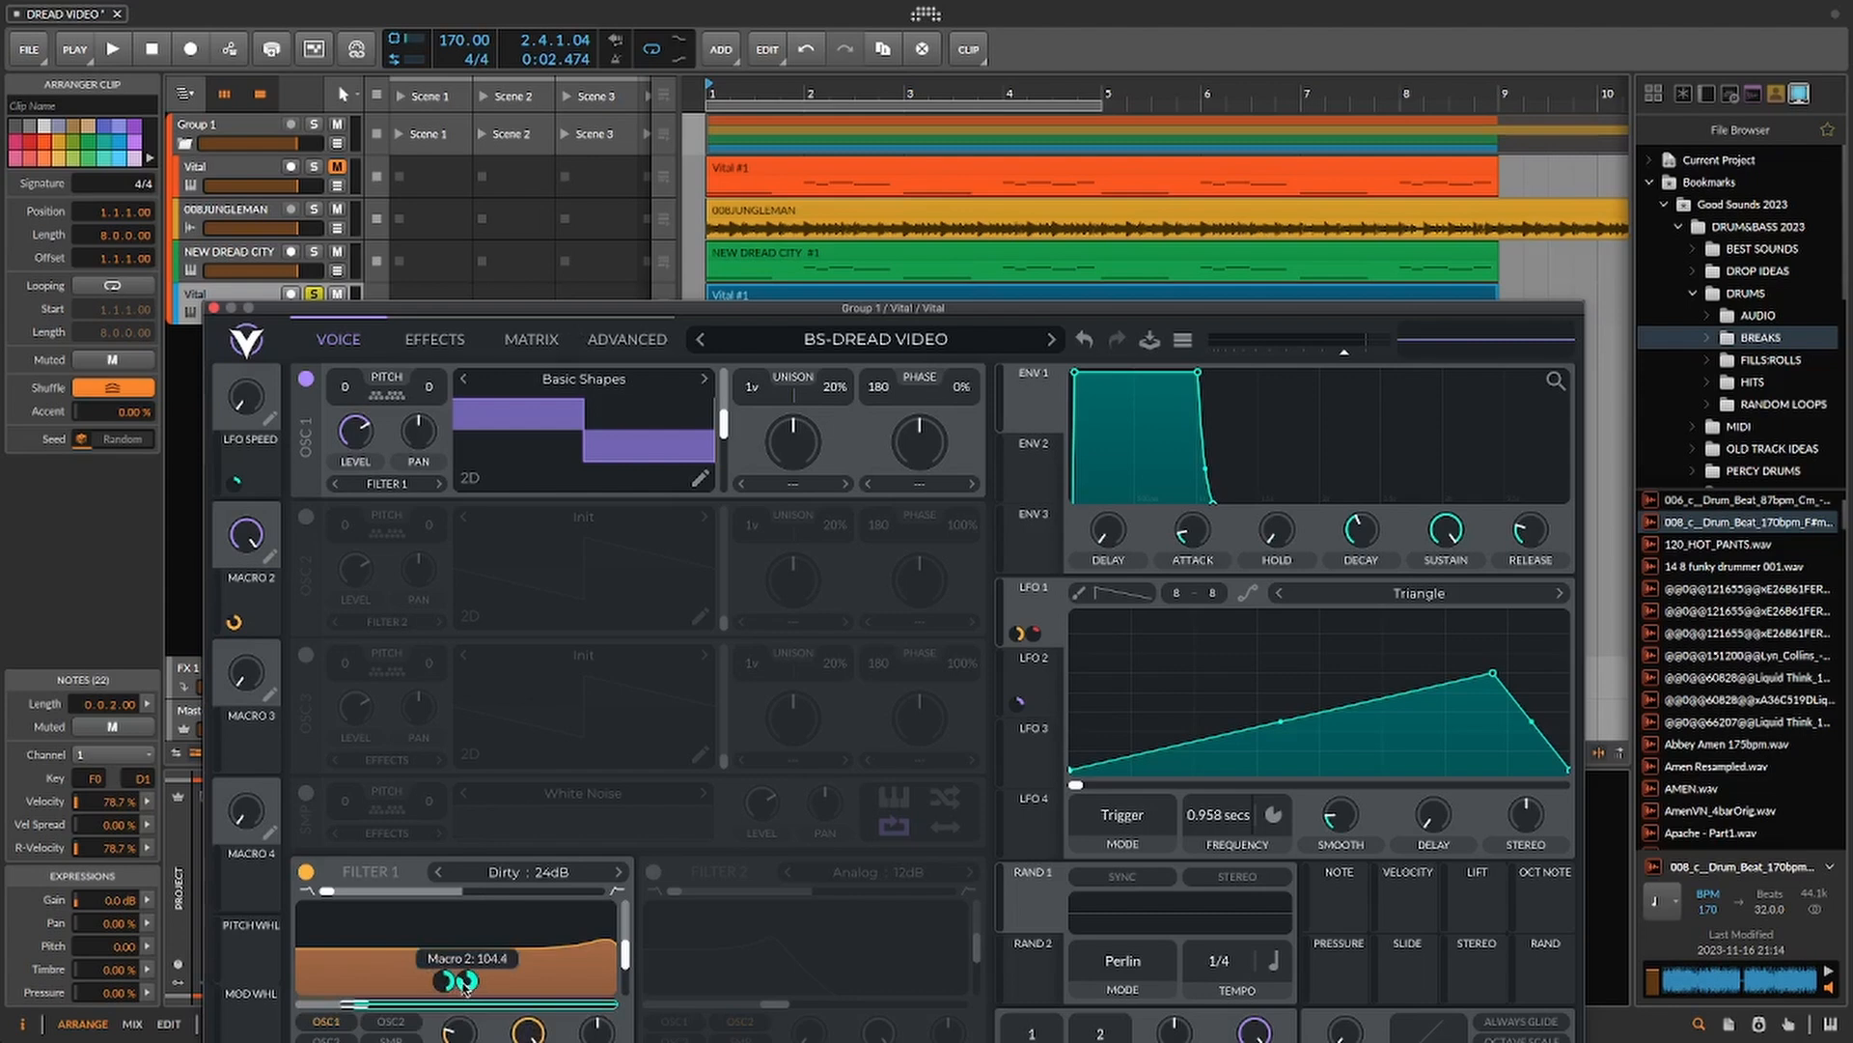
pyautogui.moveTo(465, 983); pyautogui.dragTo(464, 1000)
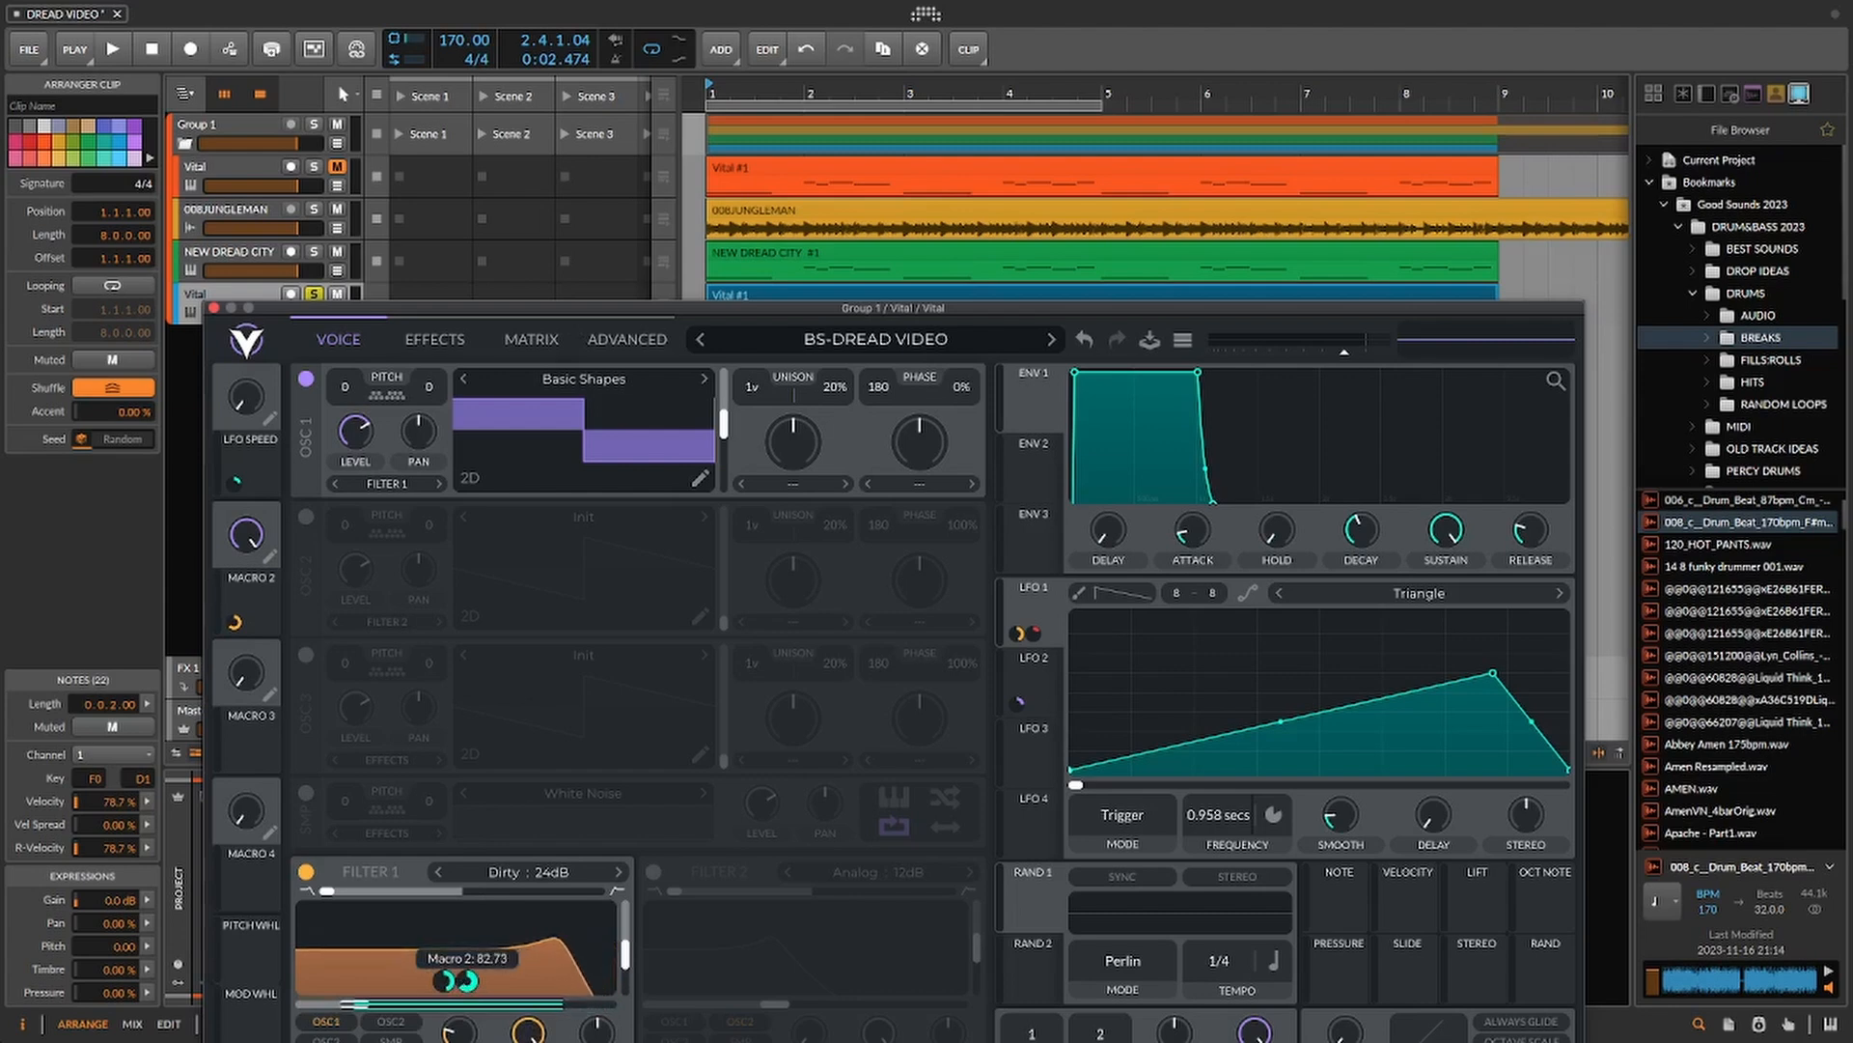
# - Play the lower Vital clip and slightly lower the Macro 2 modulation amount on the Filter 1 cutoff, then stop playback
pyautogui.click(746, 294)
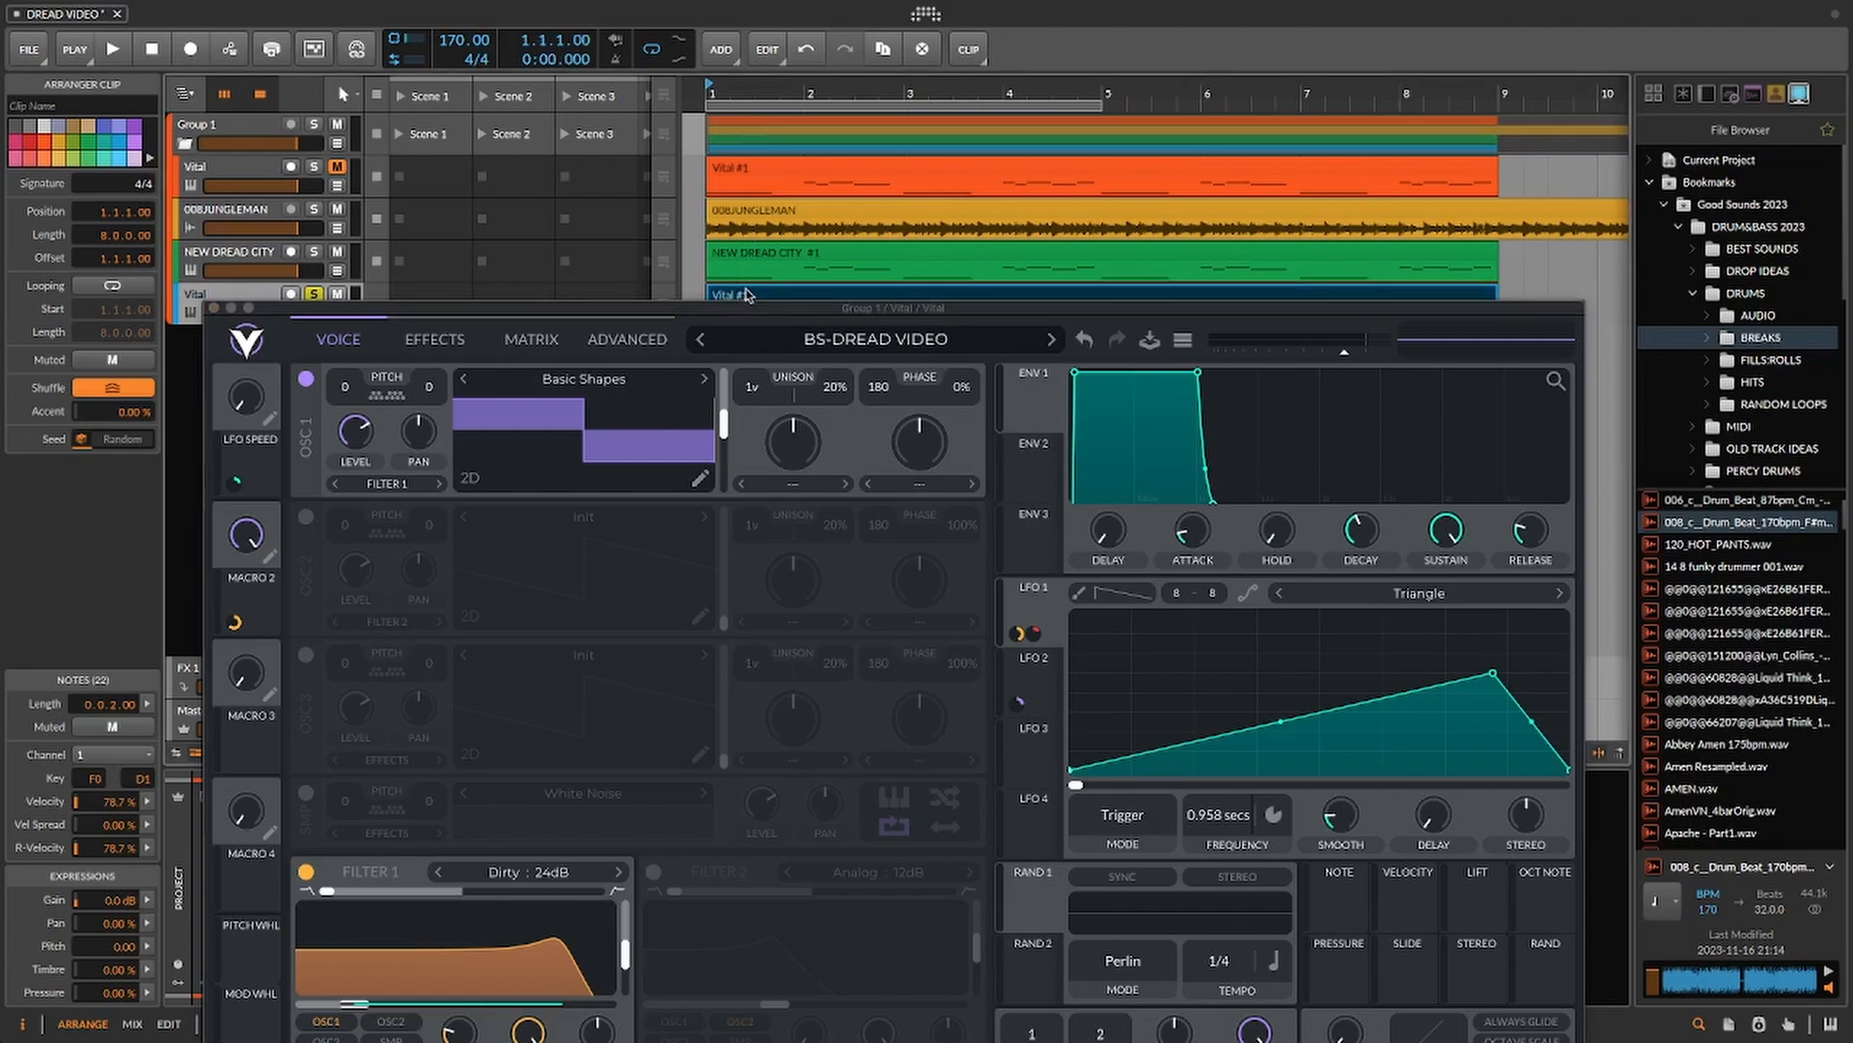
pyautogui.press('space')
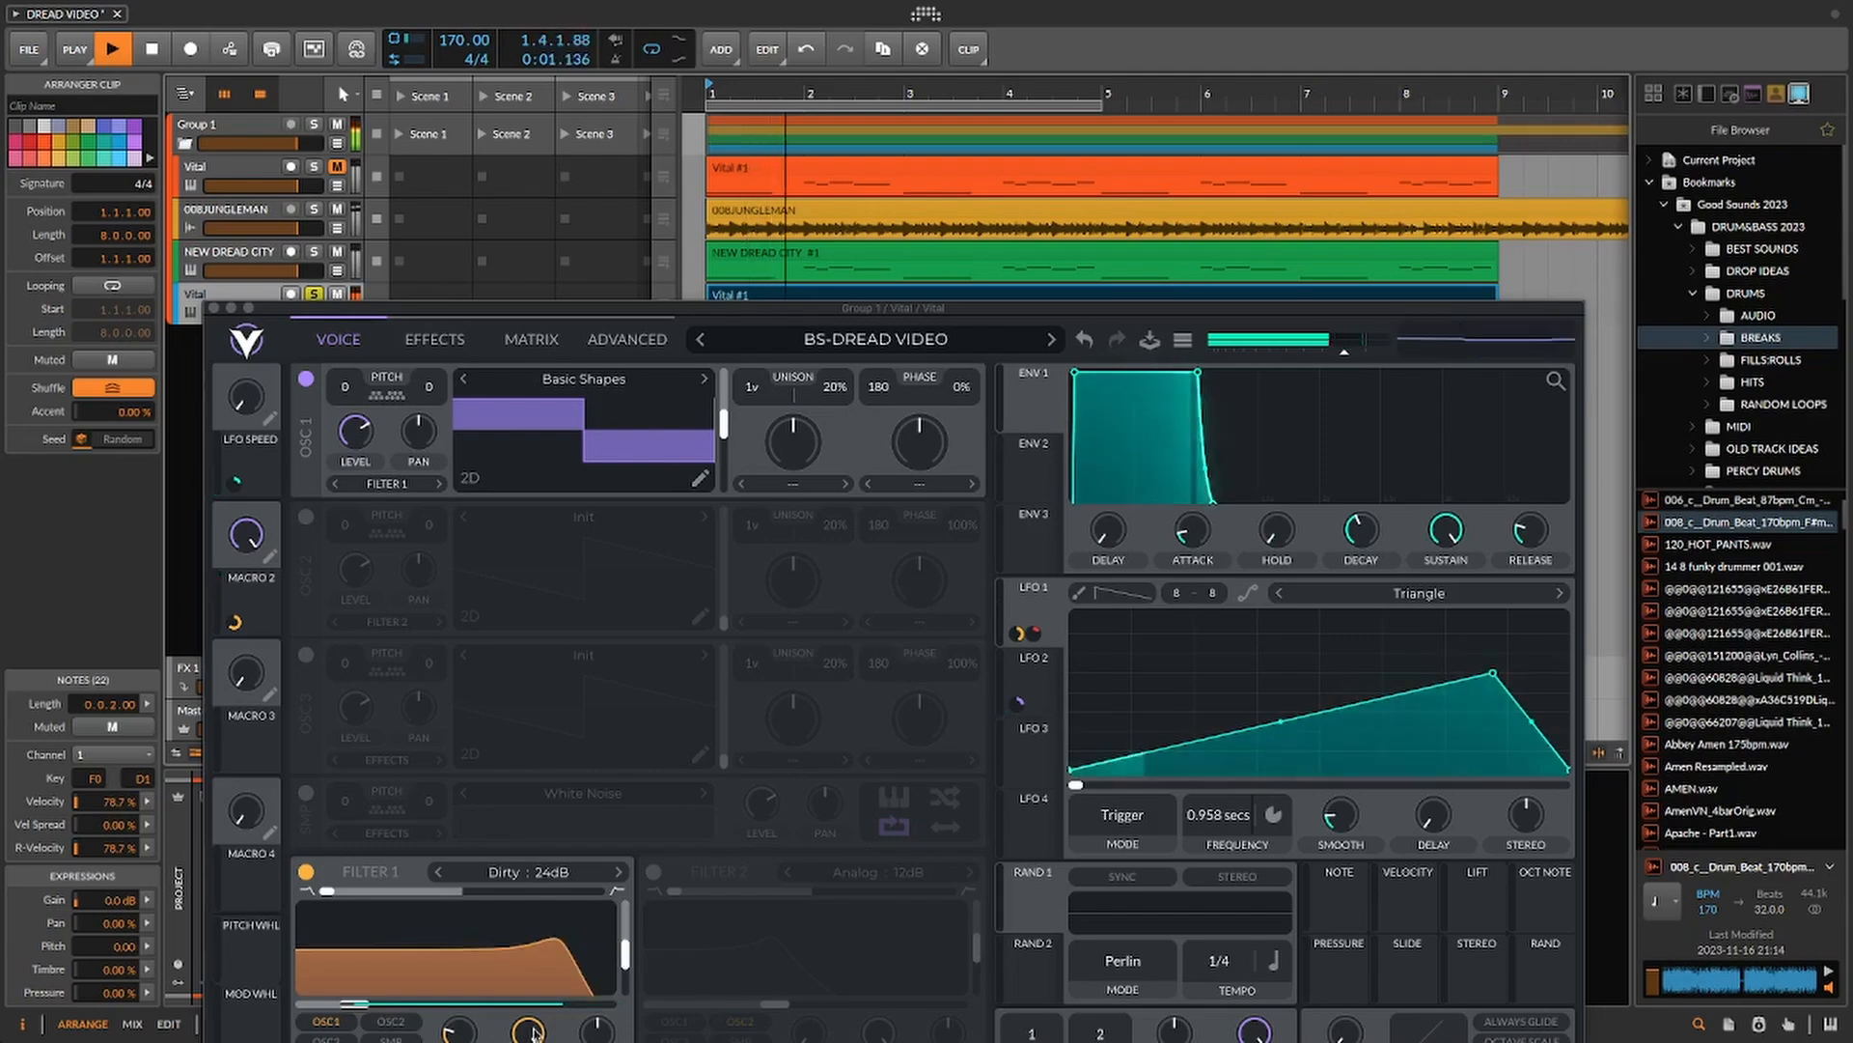
pyautogui.moveTo(453, 306); pyautogui.dragTo(509, 199)
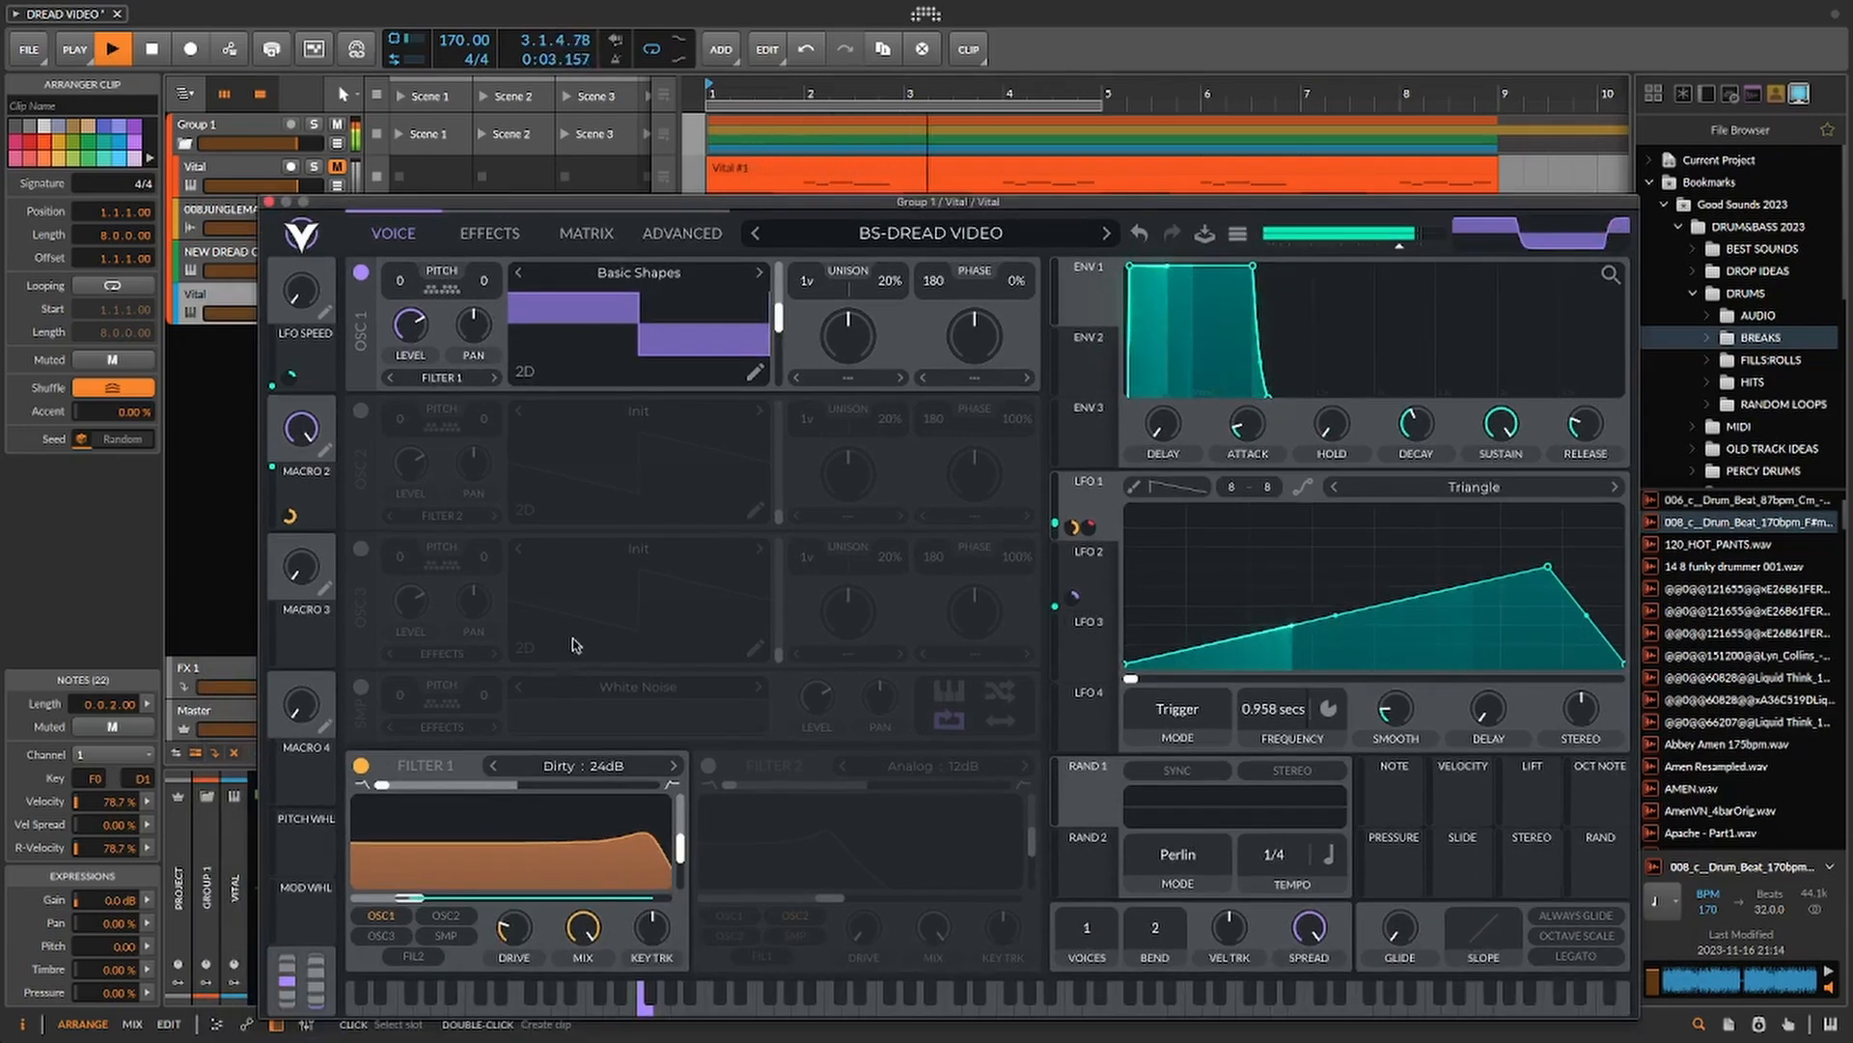
pyautogui.moveTo(525, 879)
pyautogui.mouseDown()
pyautogui.moveTo(525, 904)
pyautogui.moveTo(525, 852)
pyautogui.mouseUp()
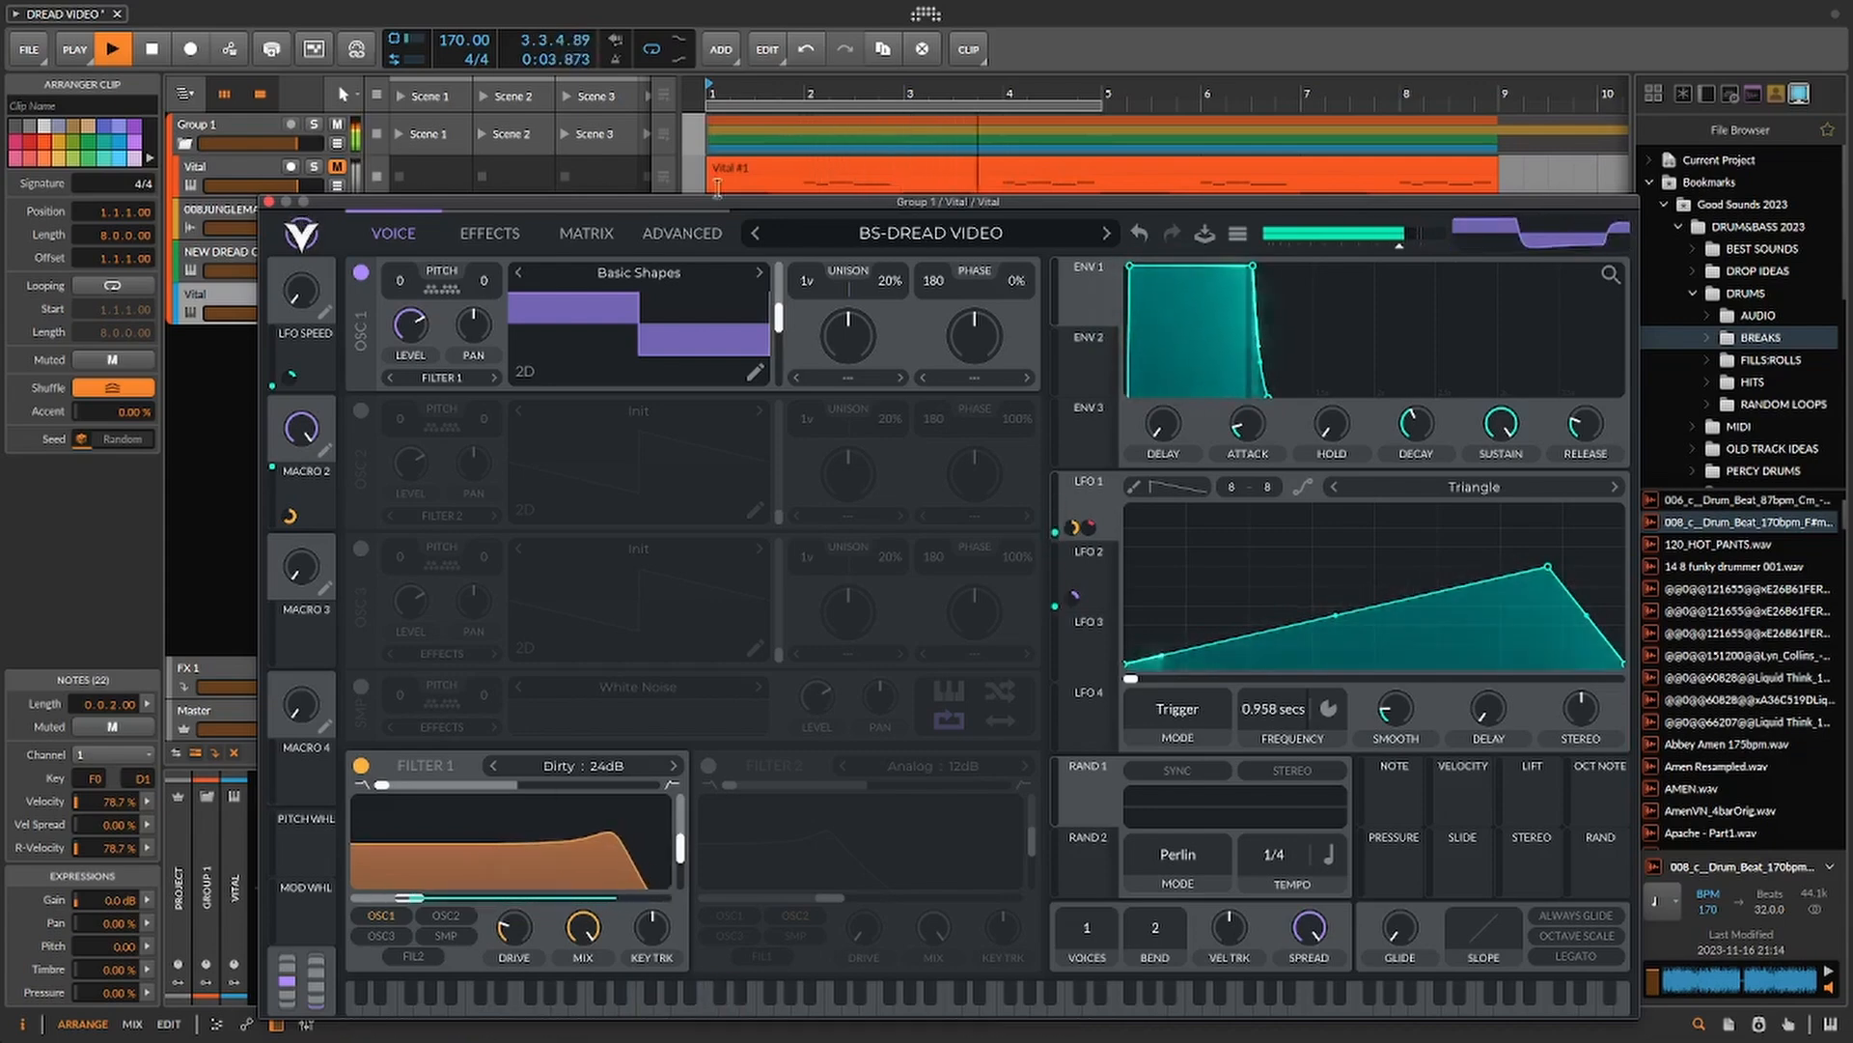
pyautogui.moveTo(726, 202); pyautogui.dragTo(682, 436)
pyautogui.click(772, 294)
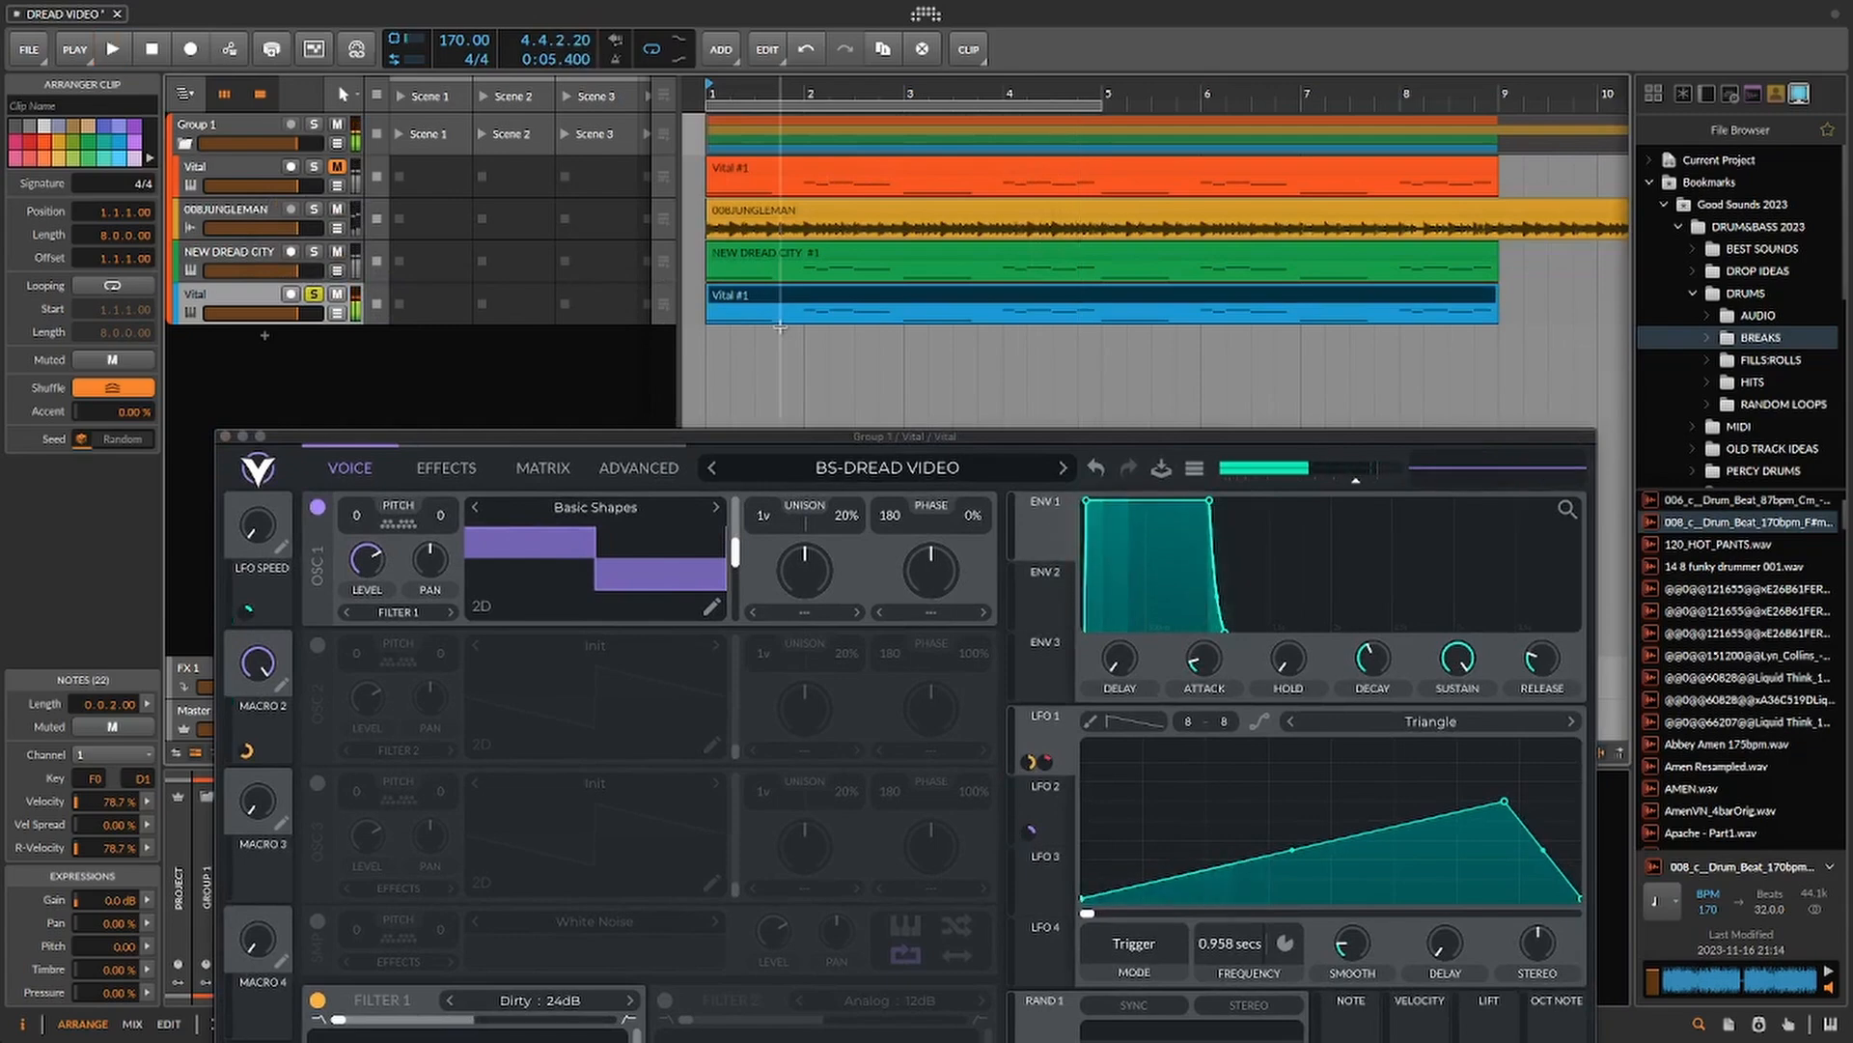
pyautogui.press('space')
pyautogui.moveTo(540, 437); pyautogui.dragTo(592, 256)
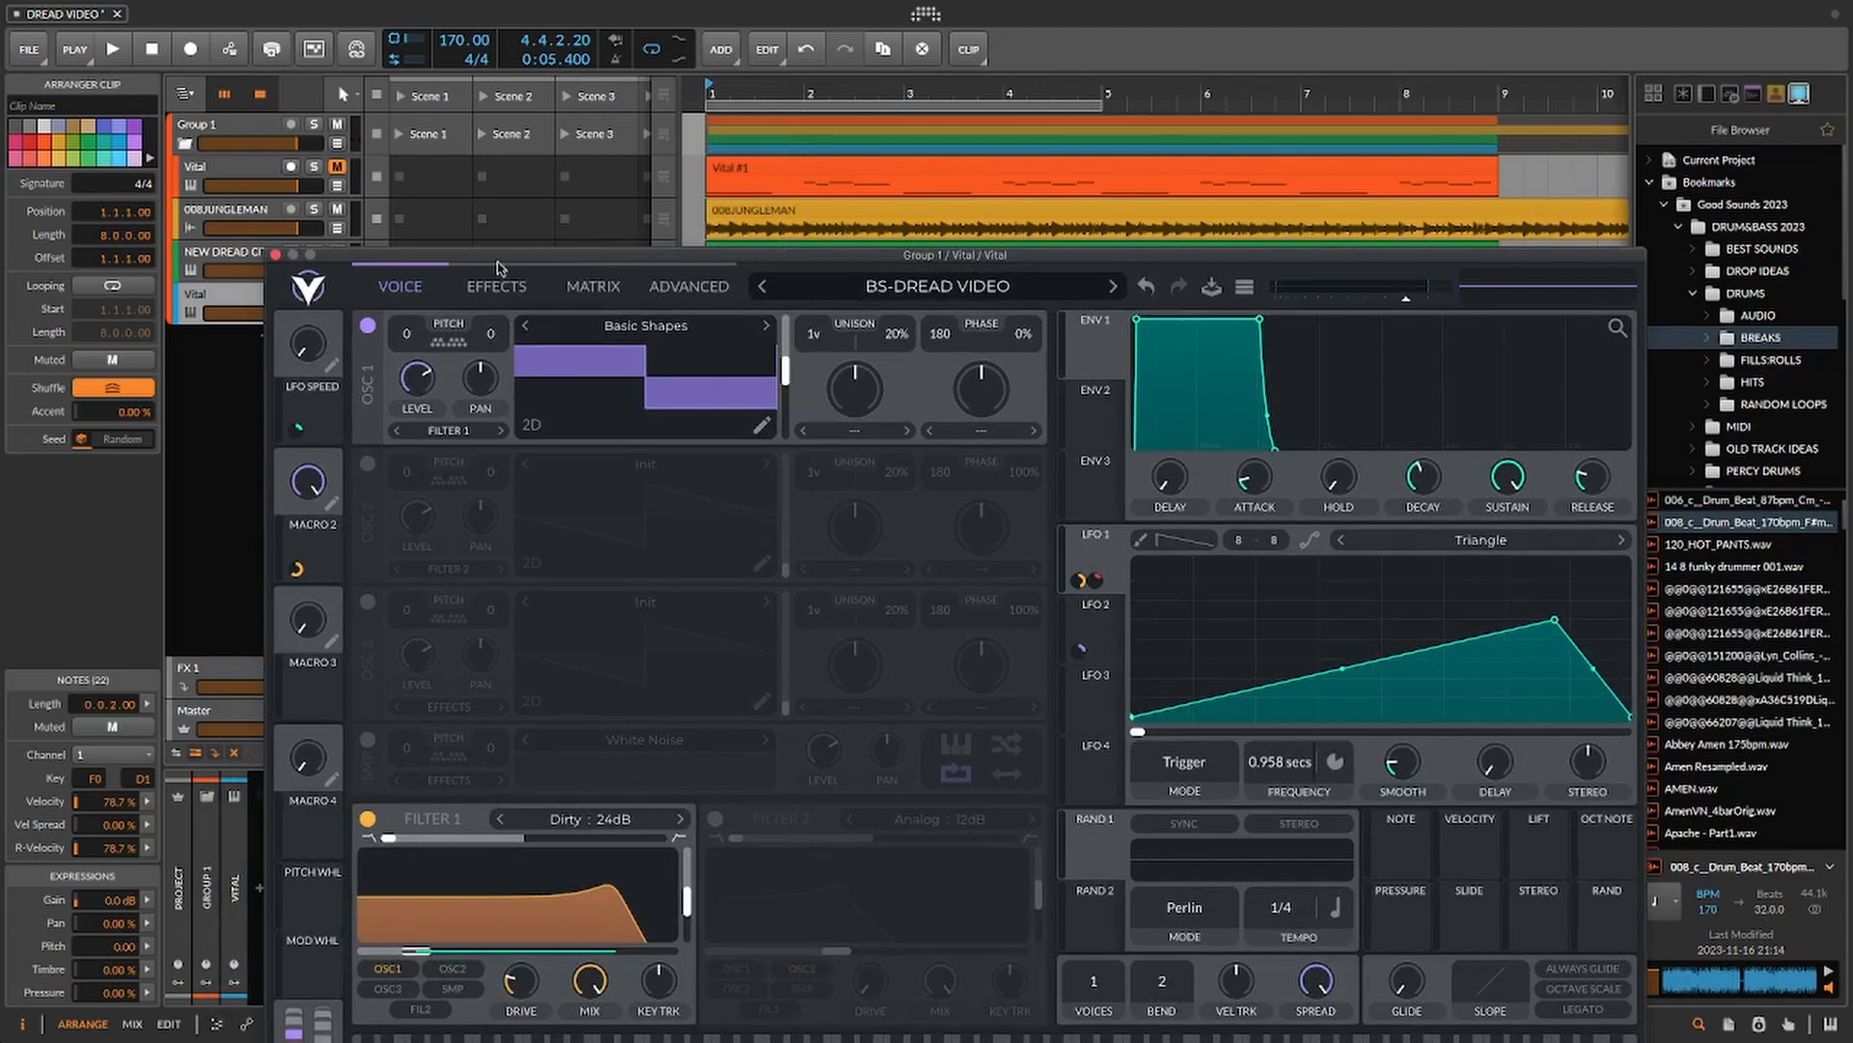
pyautogui.moveTo(499, 268); pyautogui.dragTo(475, 343)
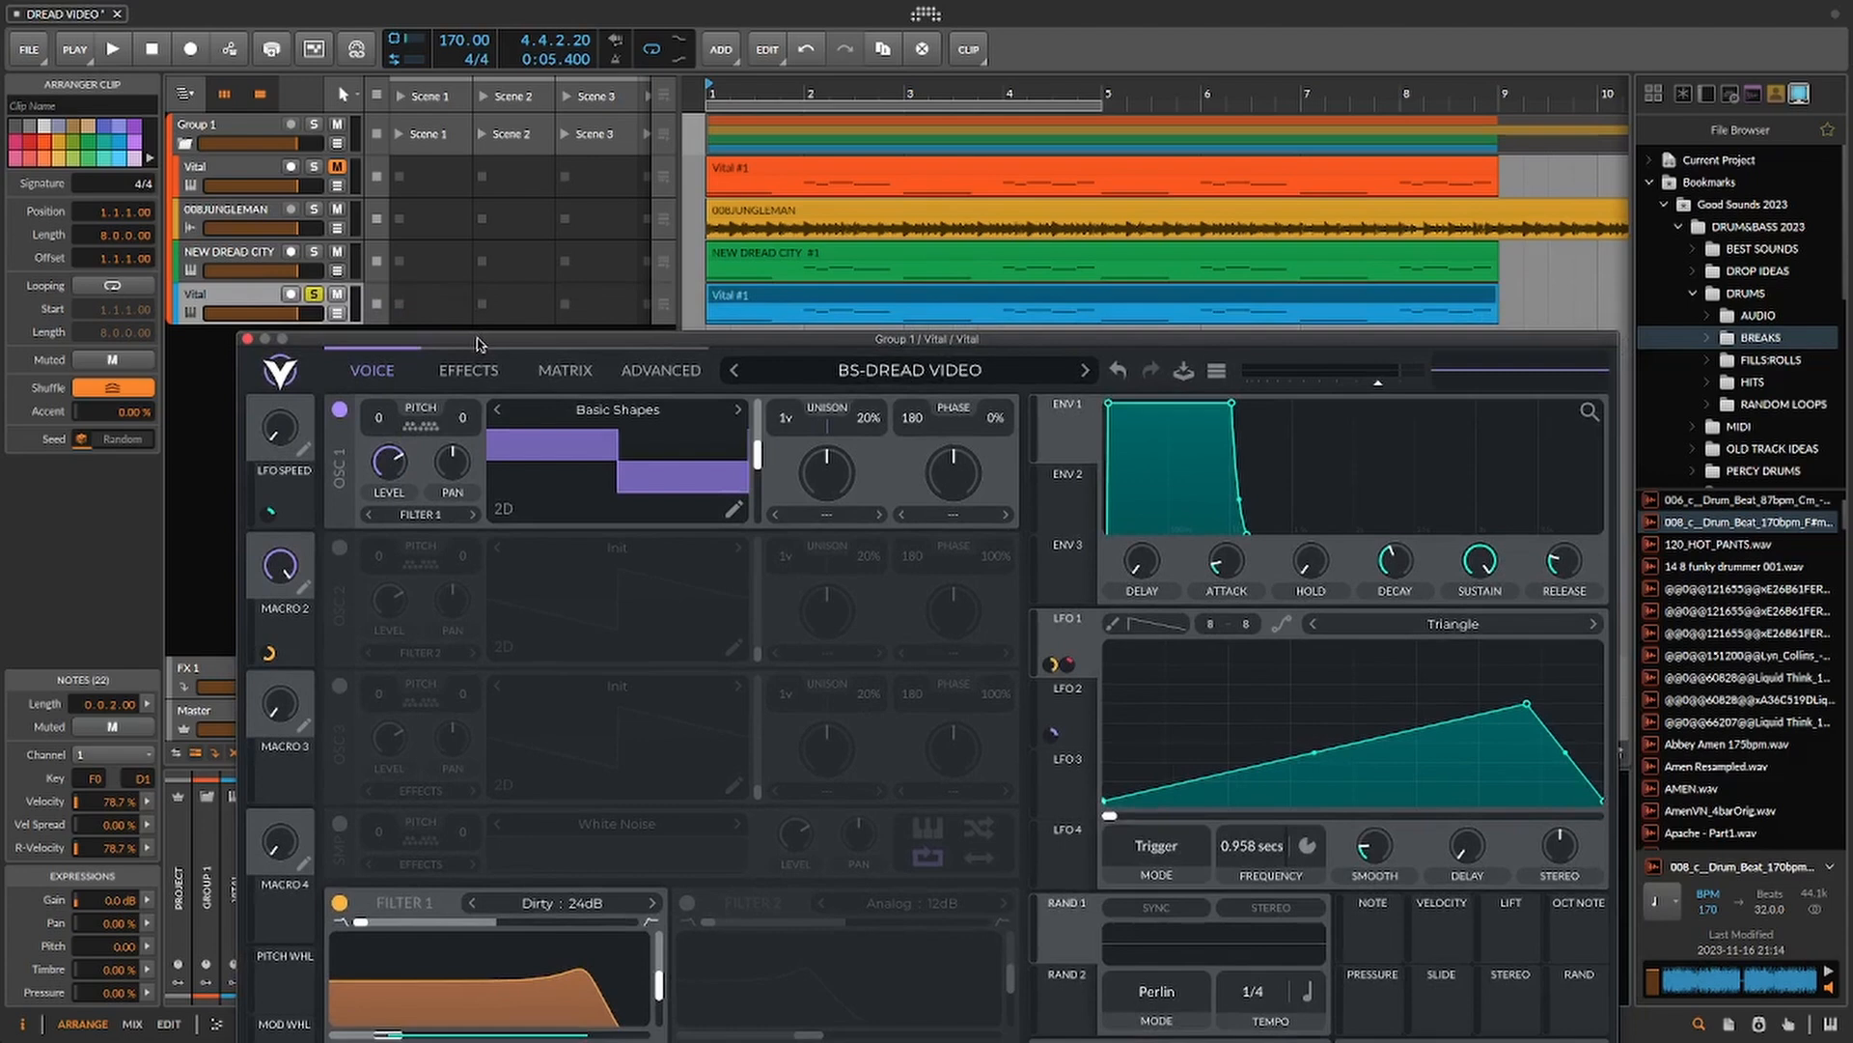
pyautogui.click(761, 298)
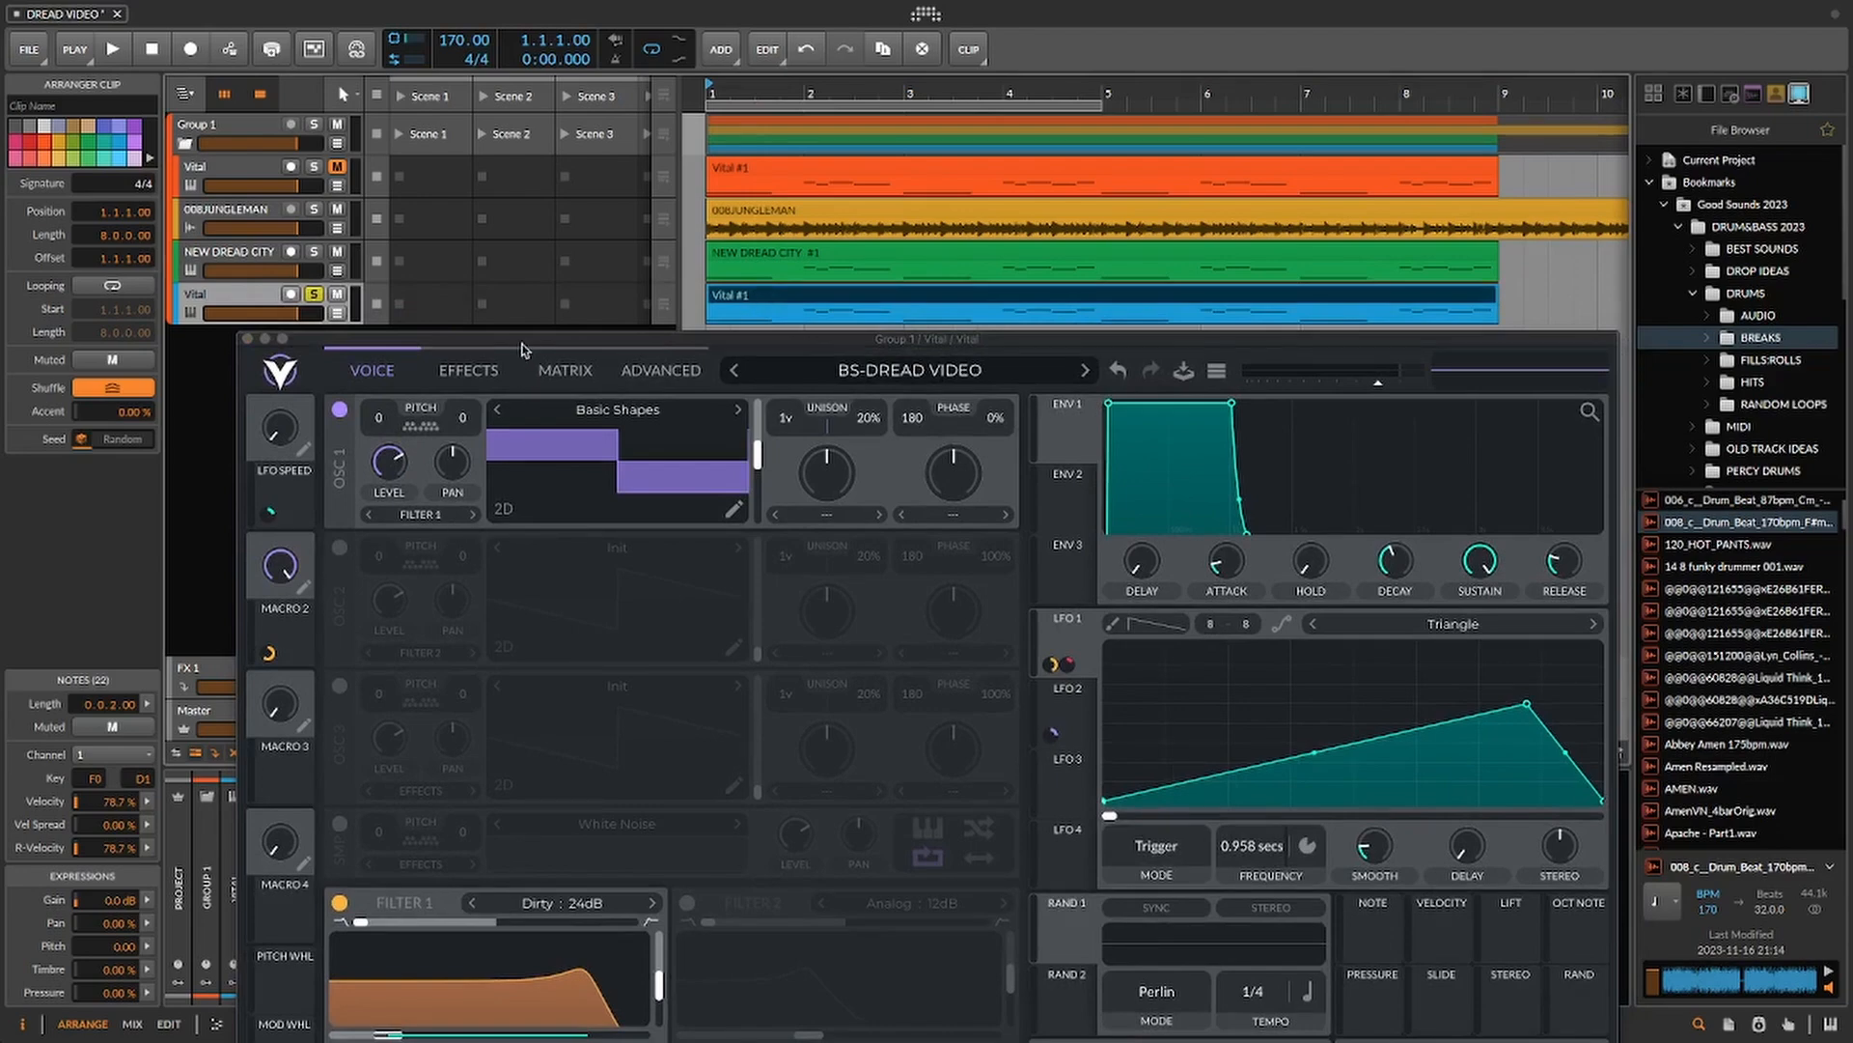
pyautogui.moveTo(522, 349); pyautogui.dragTo(550, 294)
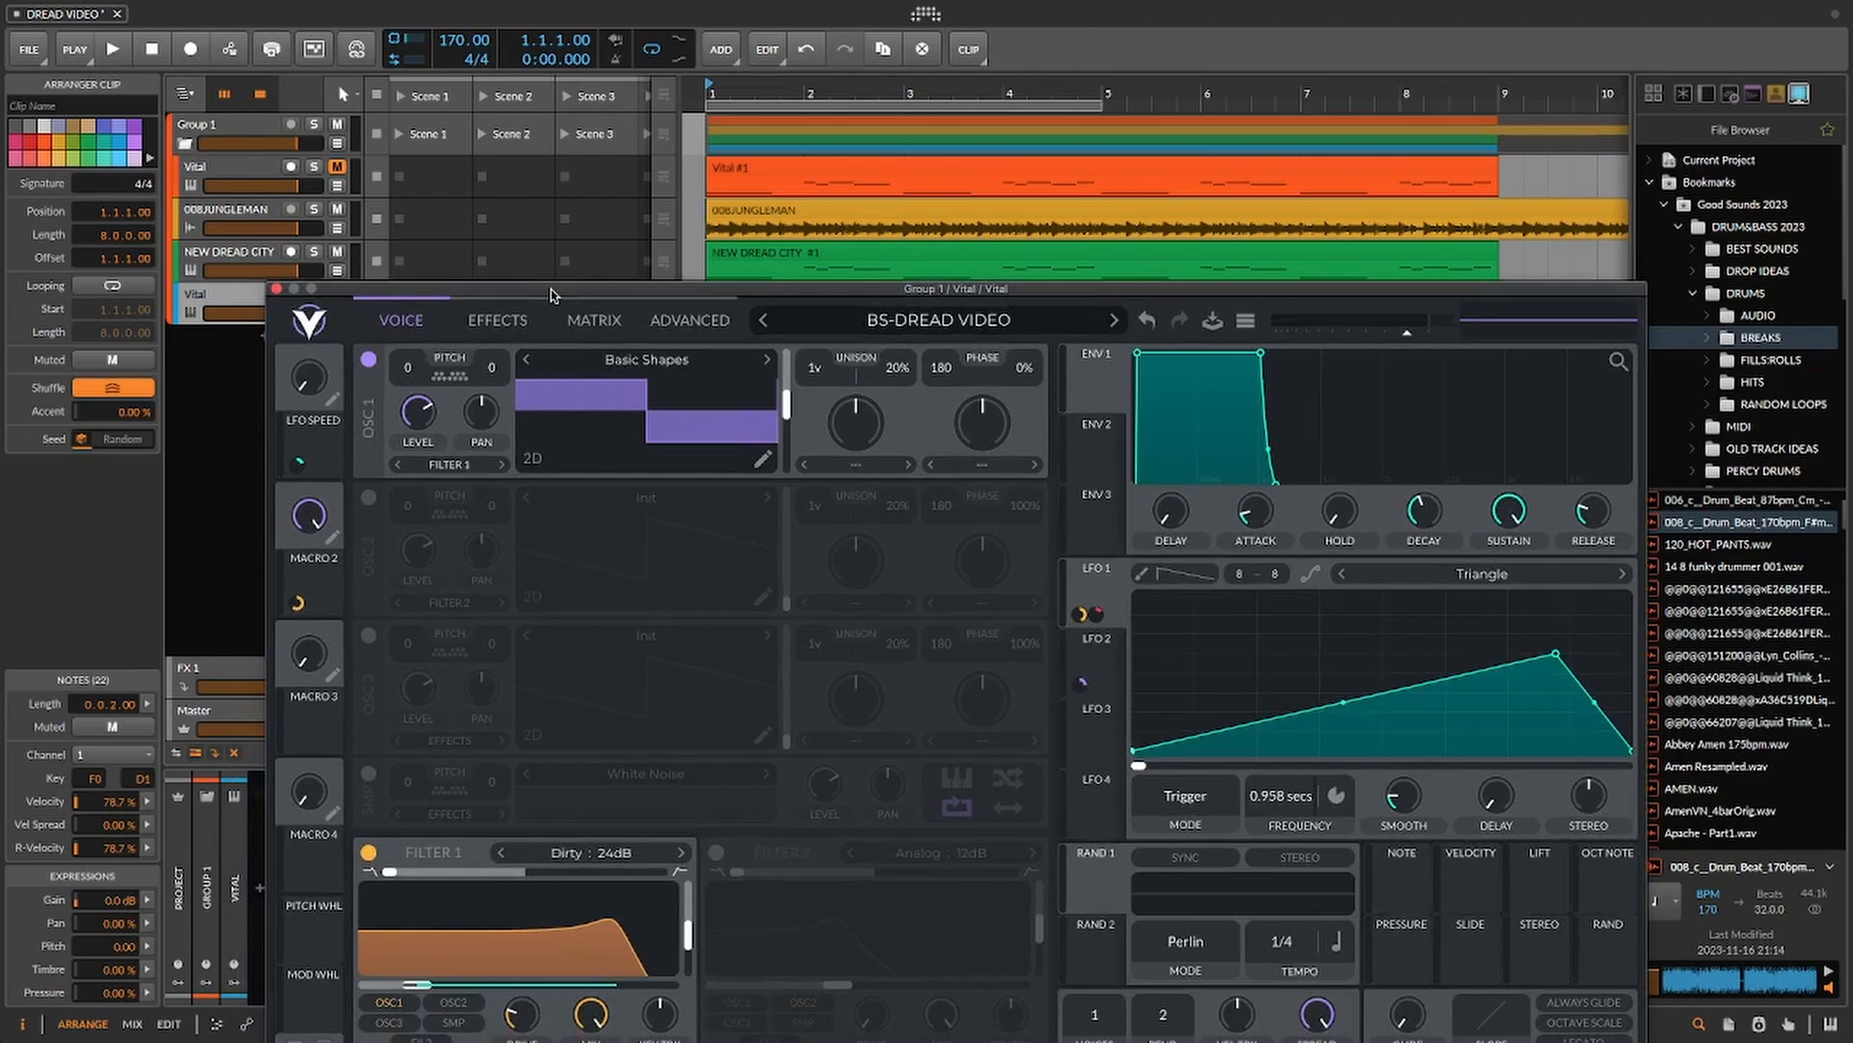
# - Assign Macro 2 to the Equalizer's high-band cutoff with a modulation amount of 49.36
pyautogui.click(475, 323)
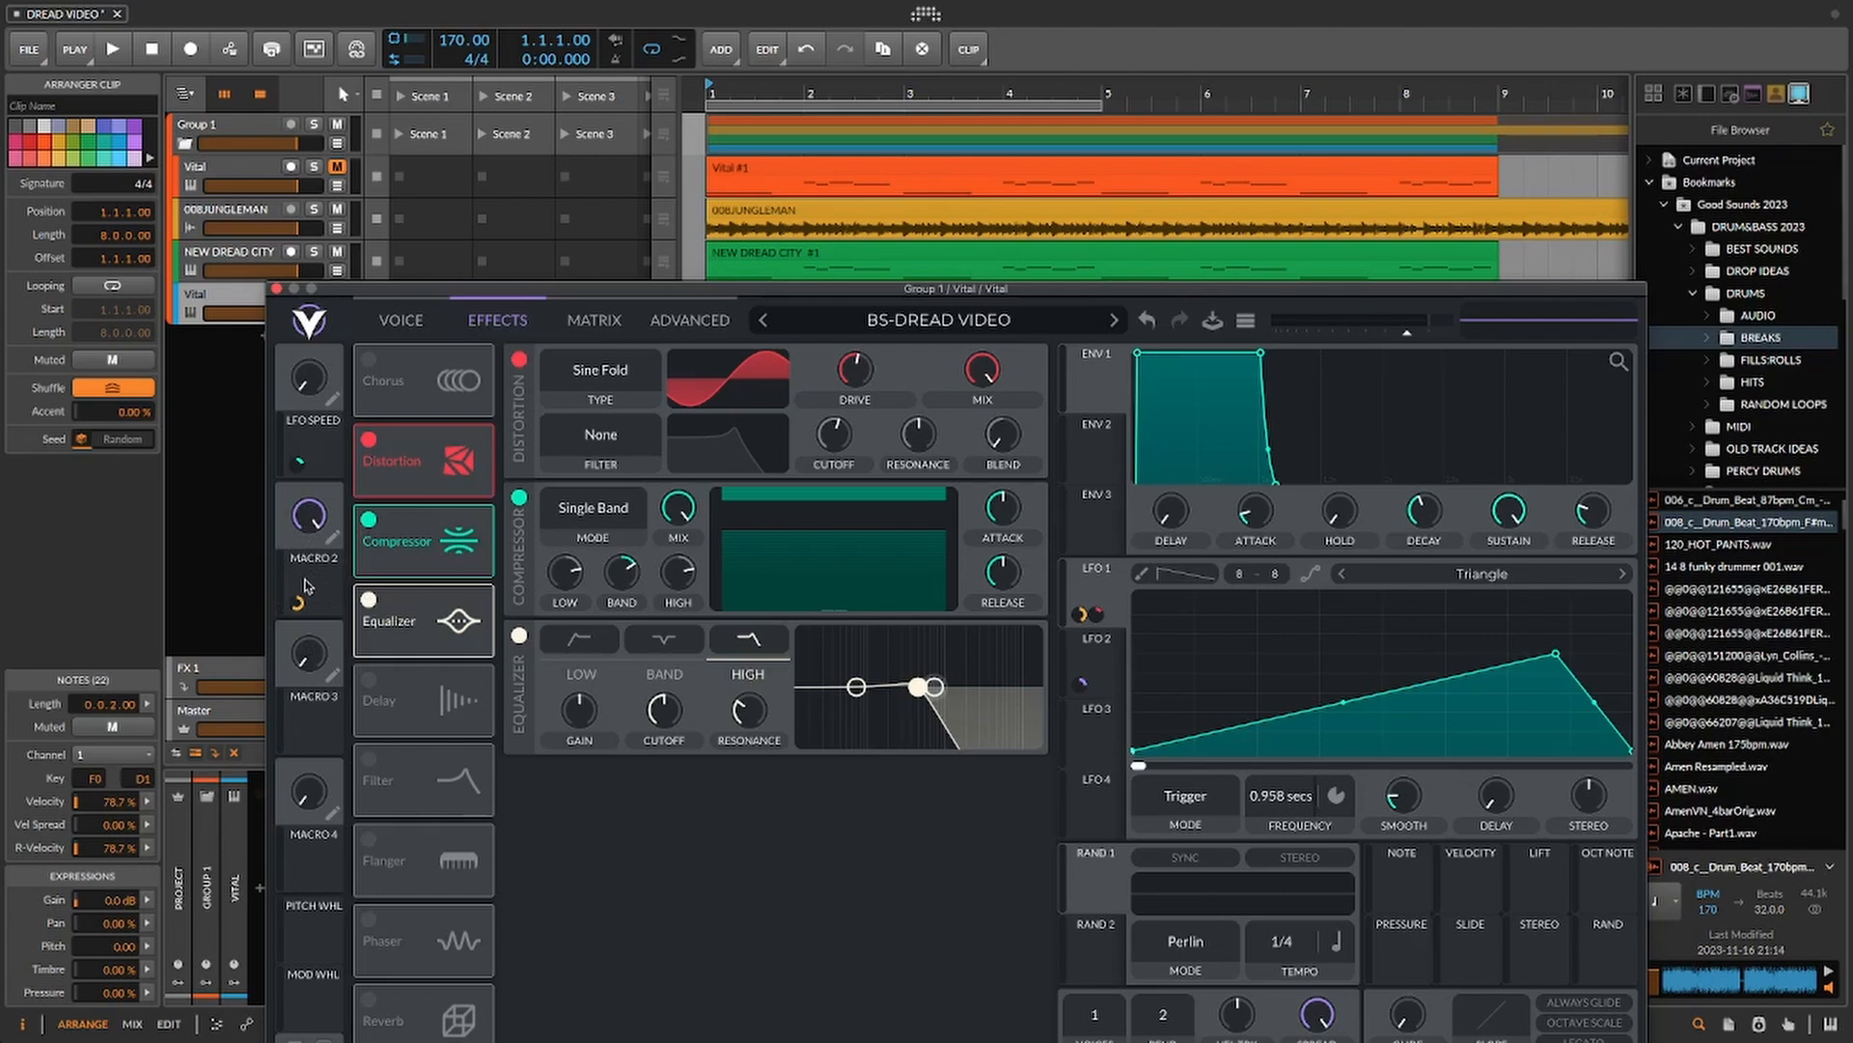
pyautogui.moveTo(300, 601); pyautogui.dragTo(654, 712)
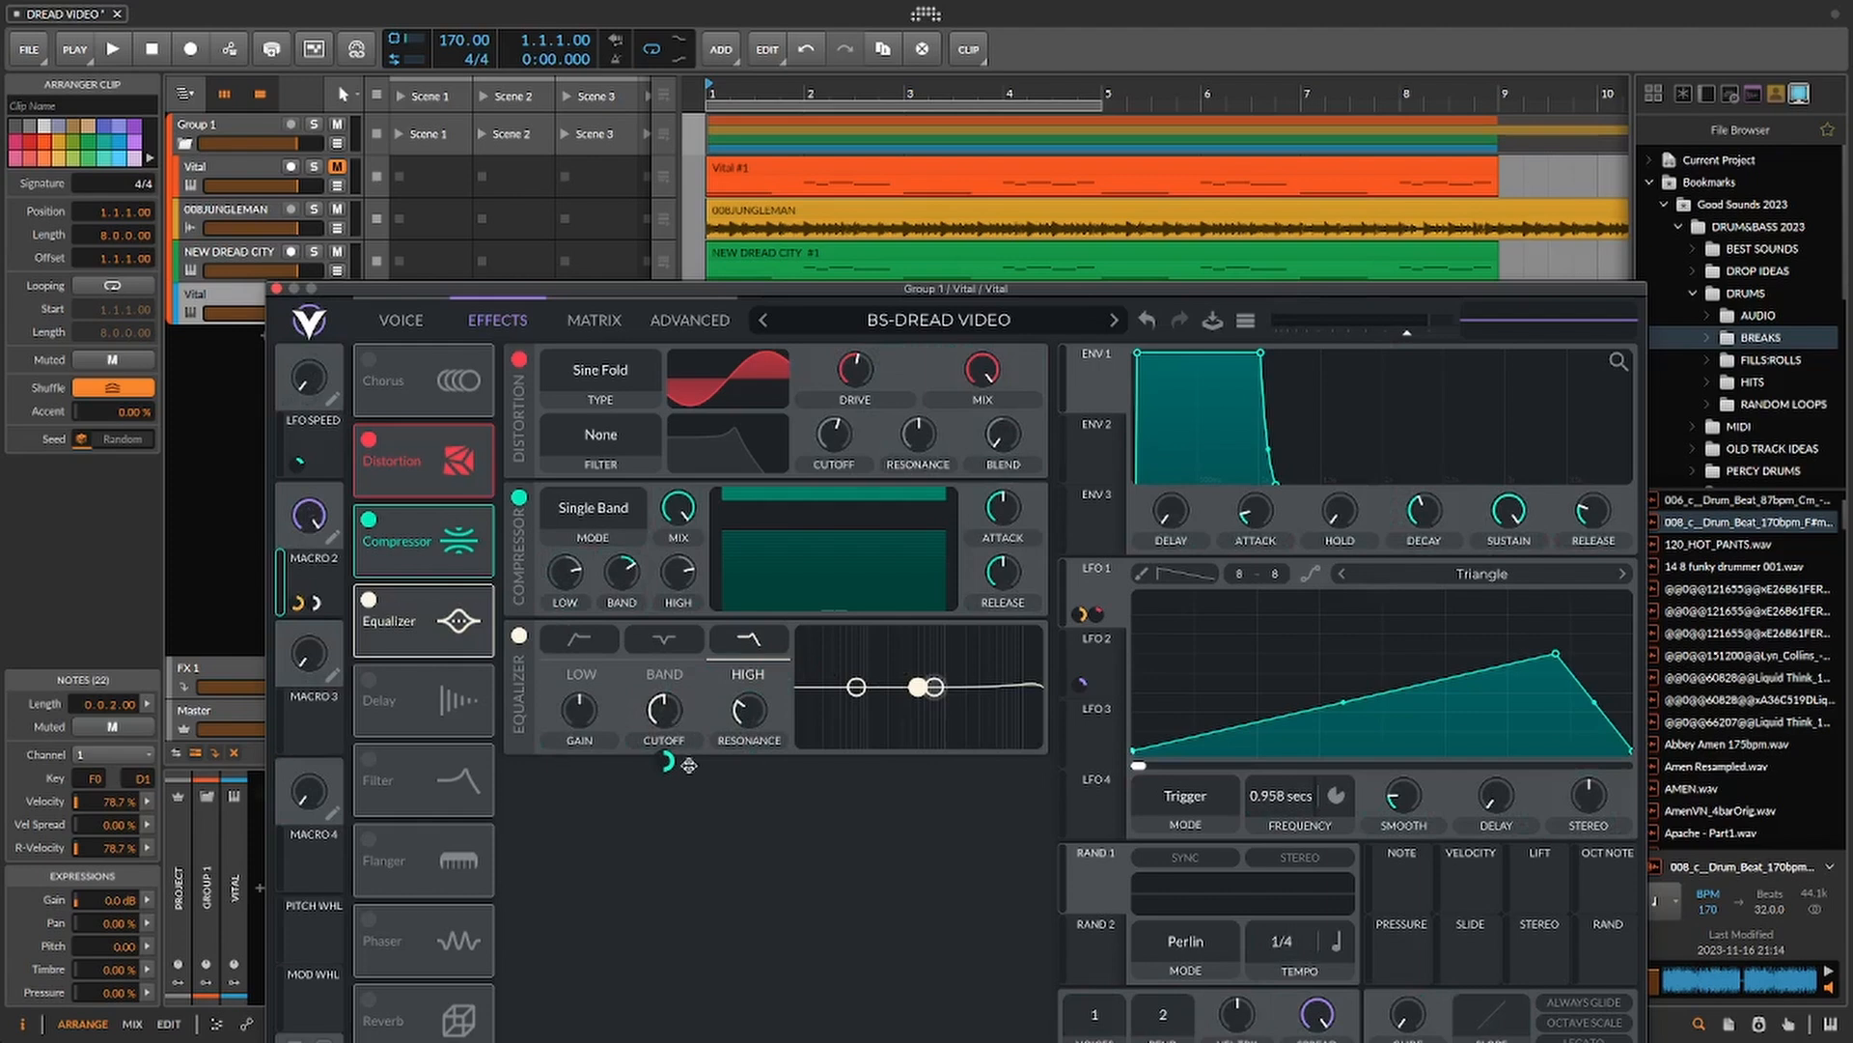
pyautogui.moveTo(688, 765); pyautogui.dragTo(689, 732)
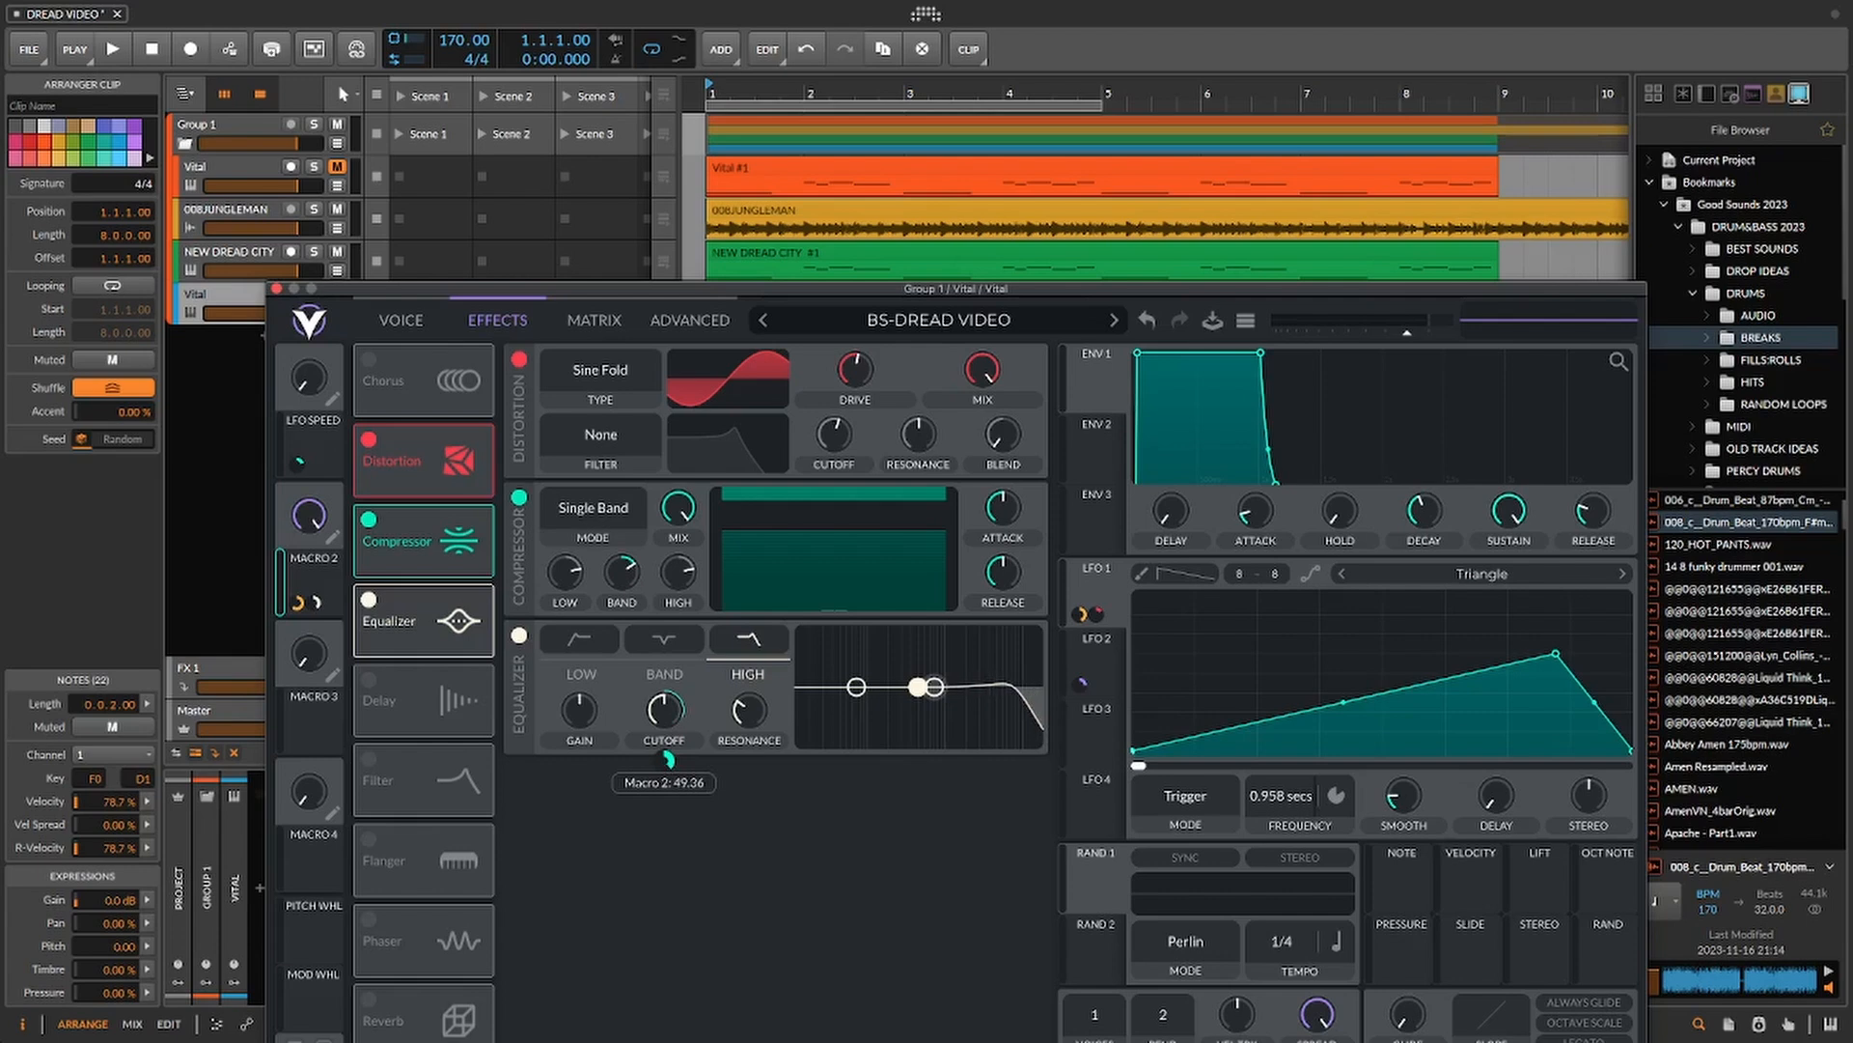
# - Play the lower Vital clip while sweeping the Macro 2 knob down to zero, then stop playback
pyautogui.moveTo(307, 512); pyautogui.dragTo(370, 548)
pyautogui.moveTo(614, 293); pyautogui.dragTo(609, 426)
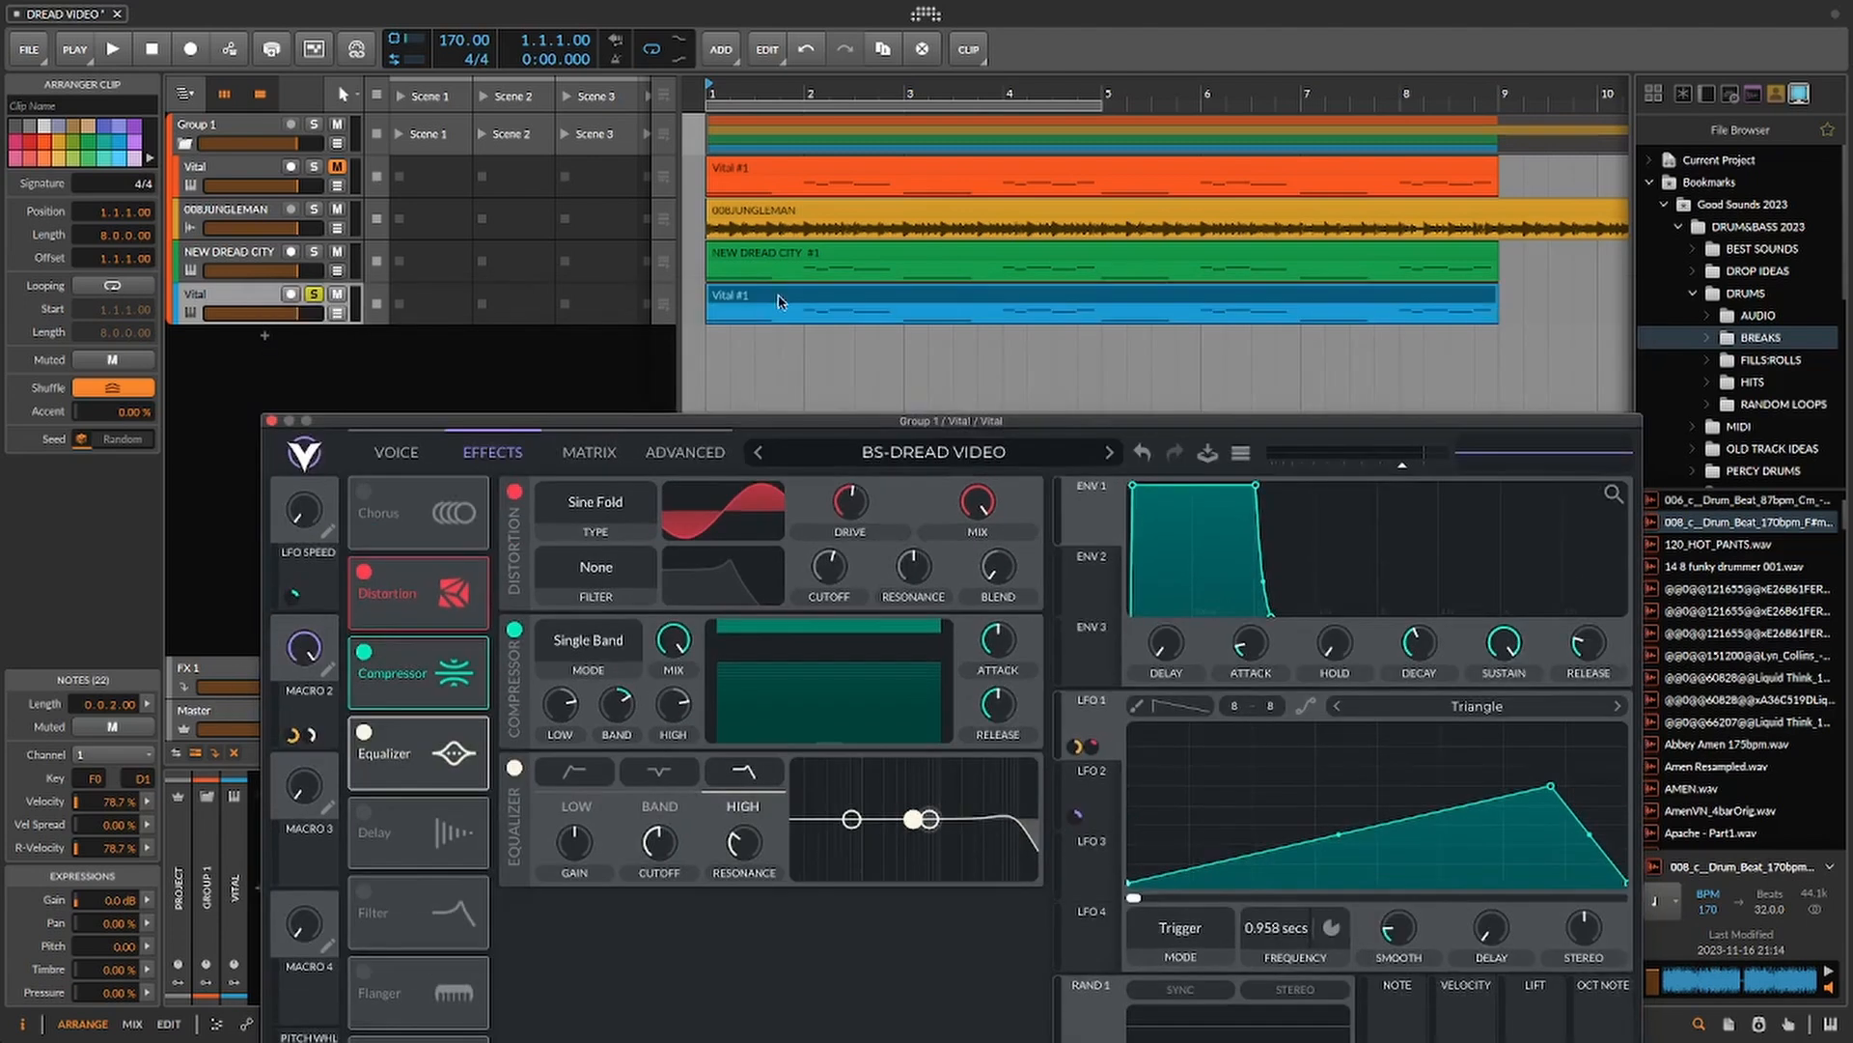
pyautogui.press('space')
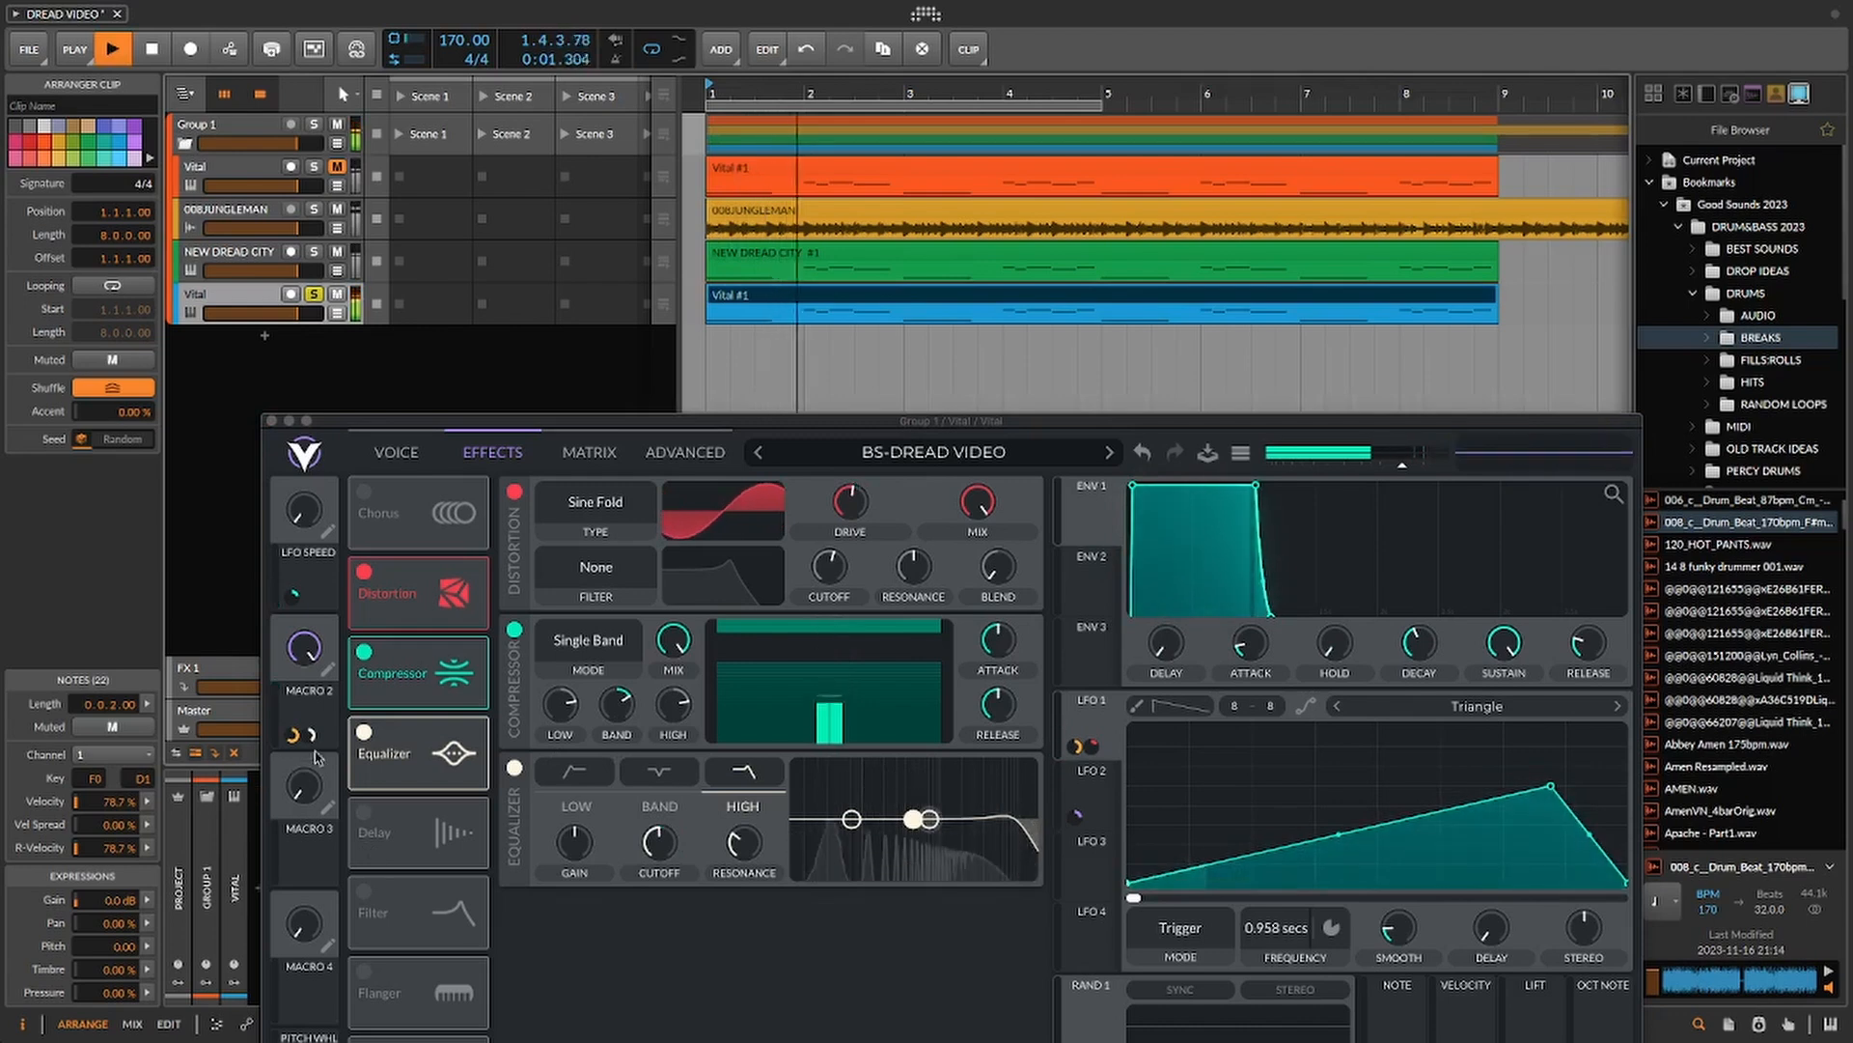
pyautogui.moveTo(304, 644); pyautogui.dragTo(313, 676)
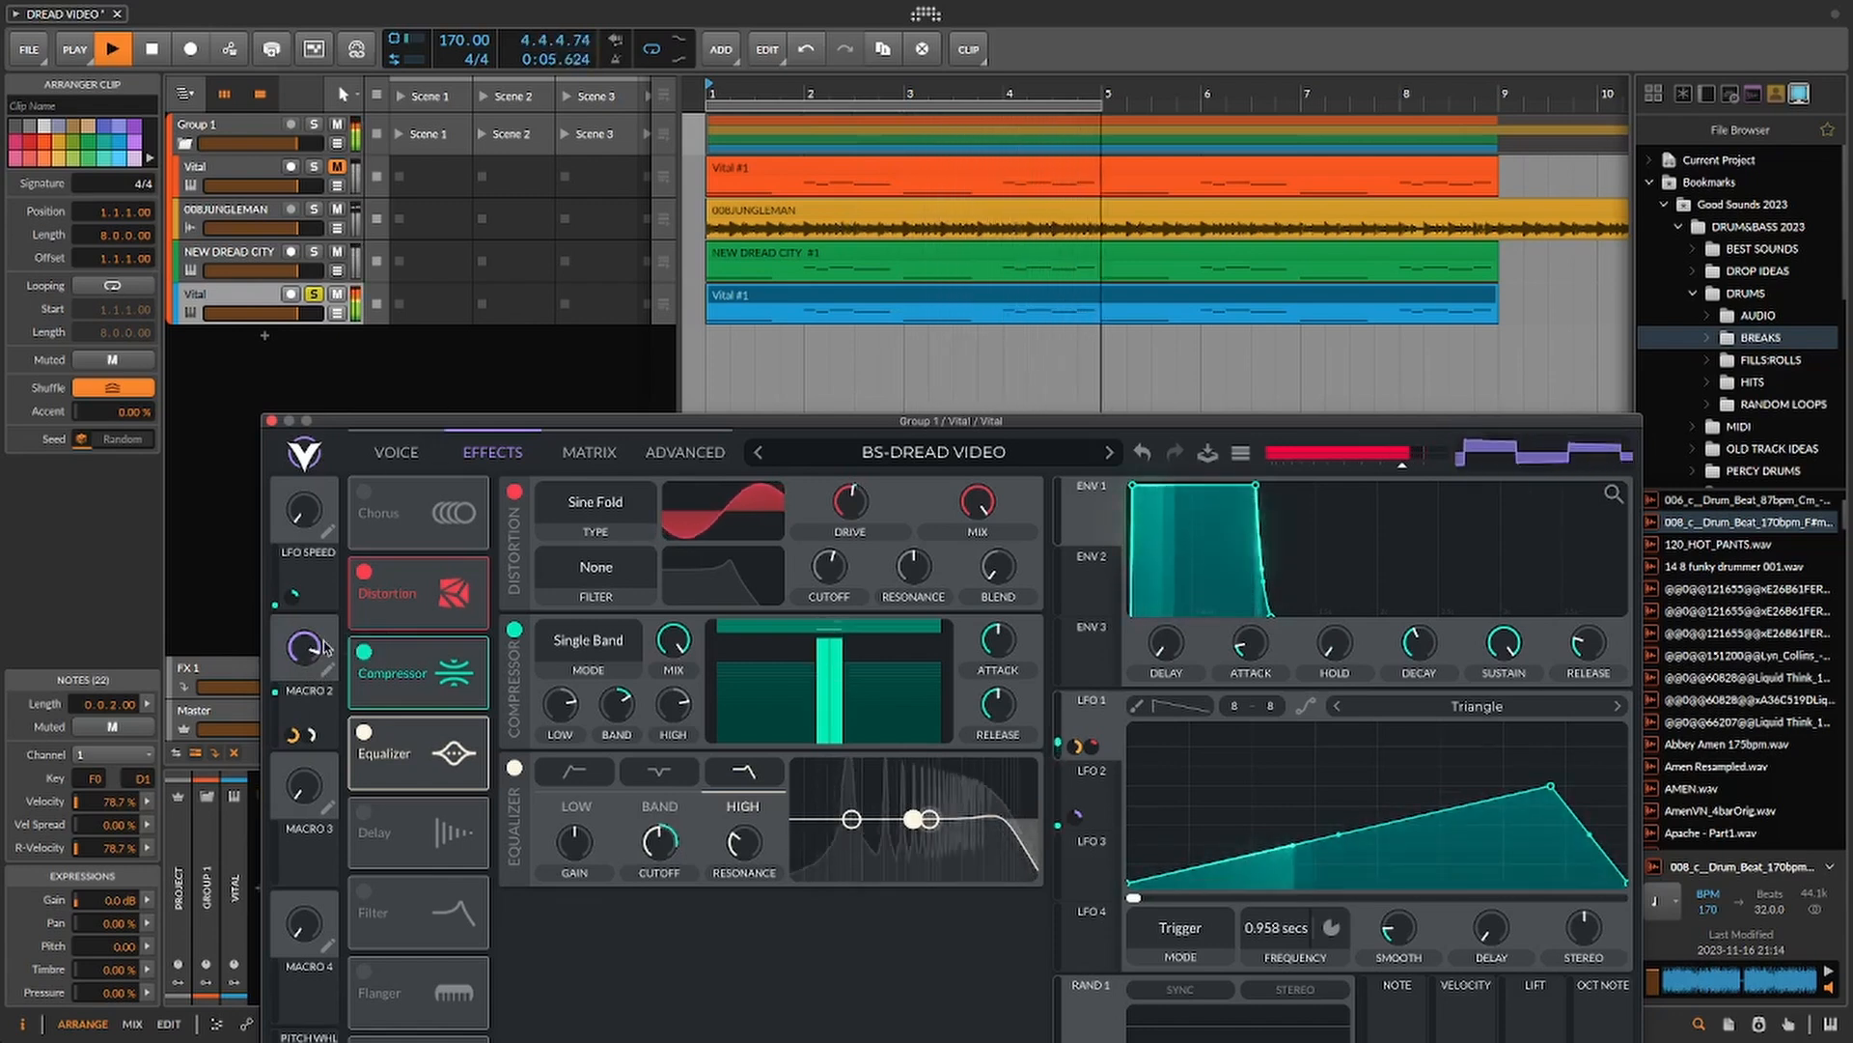
pyautogui.moveTo(309, 651); pyautogui.dragTo(328, 697)
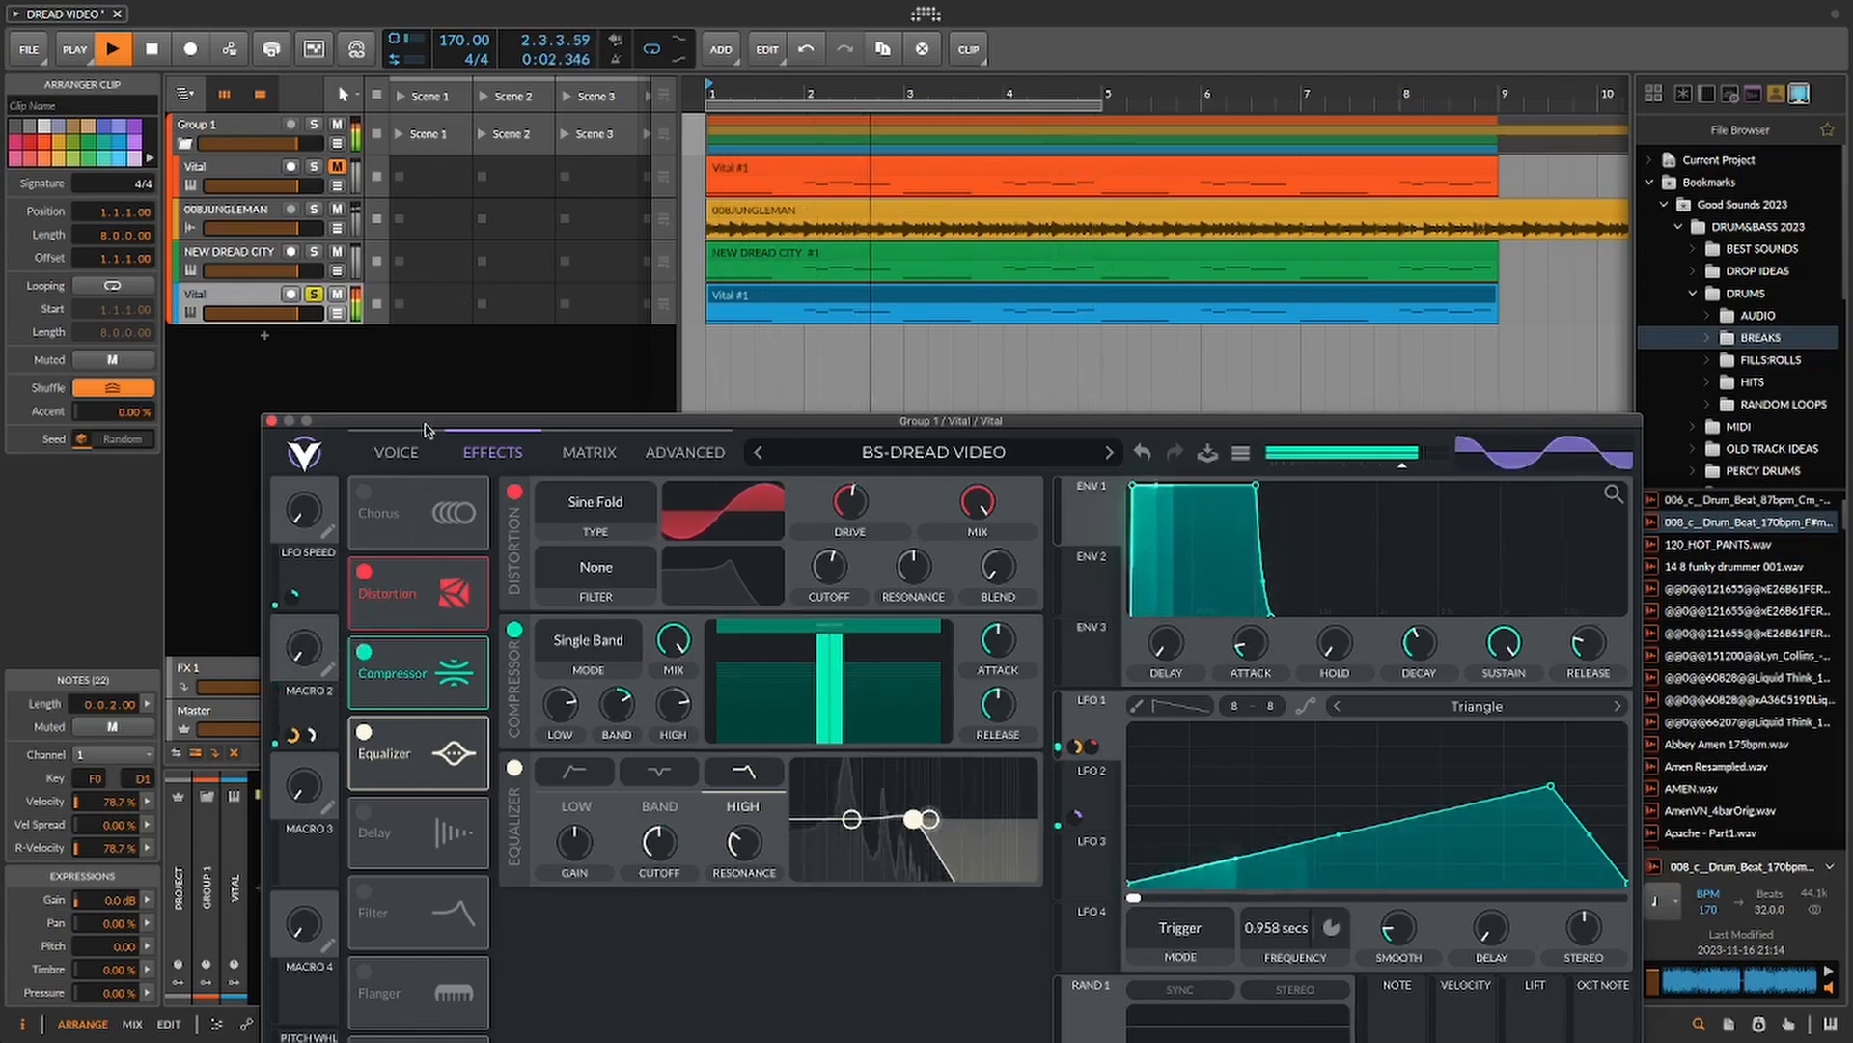
pyautogui.moveTo(426, 421); pyautogui.dragTo(422, 386)
pyautogui.click(149, 49)
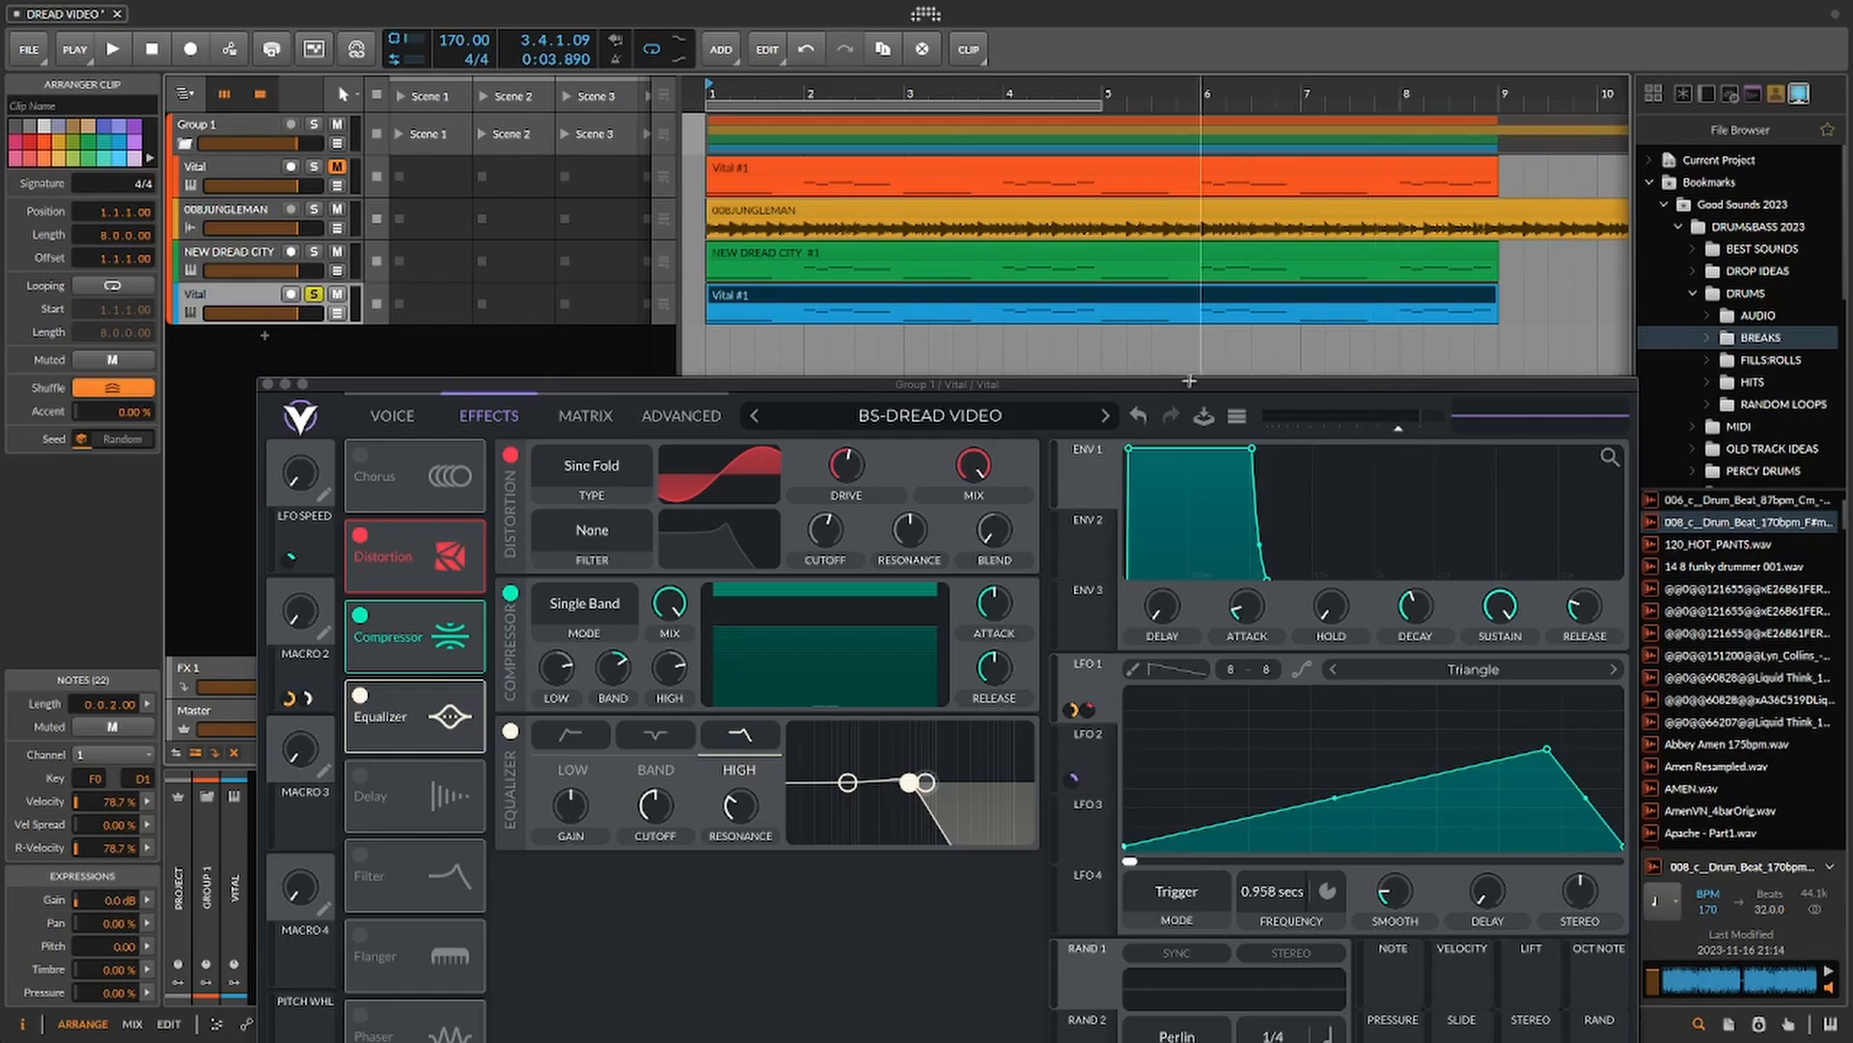
# - Assign Macro 2 to Vital's master volume with a modulation amount of -0.162 and turn the Macro 2 knob fully up
pyautogui.moveTo(1190, 384); pyautogui.dragTo(1182, 325)
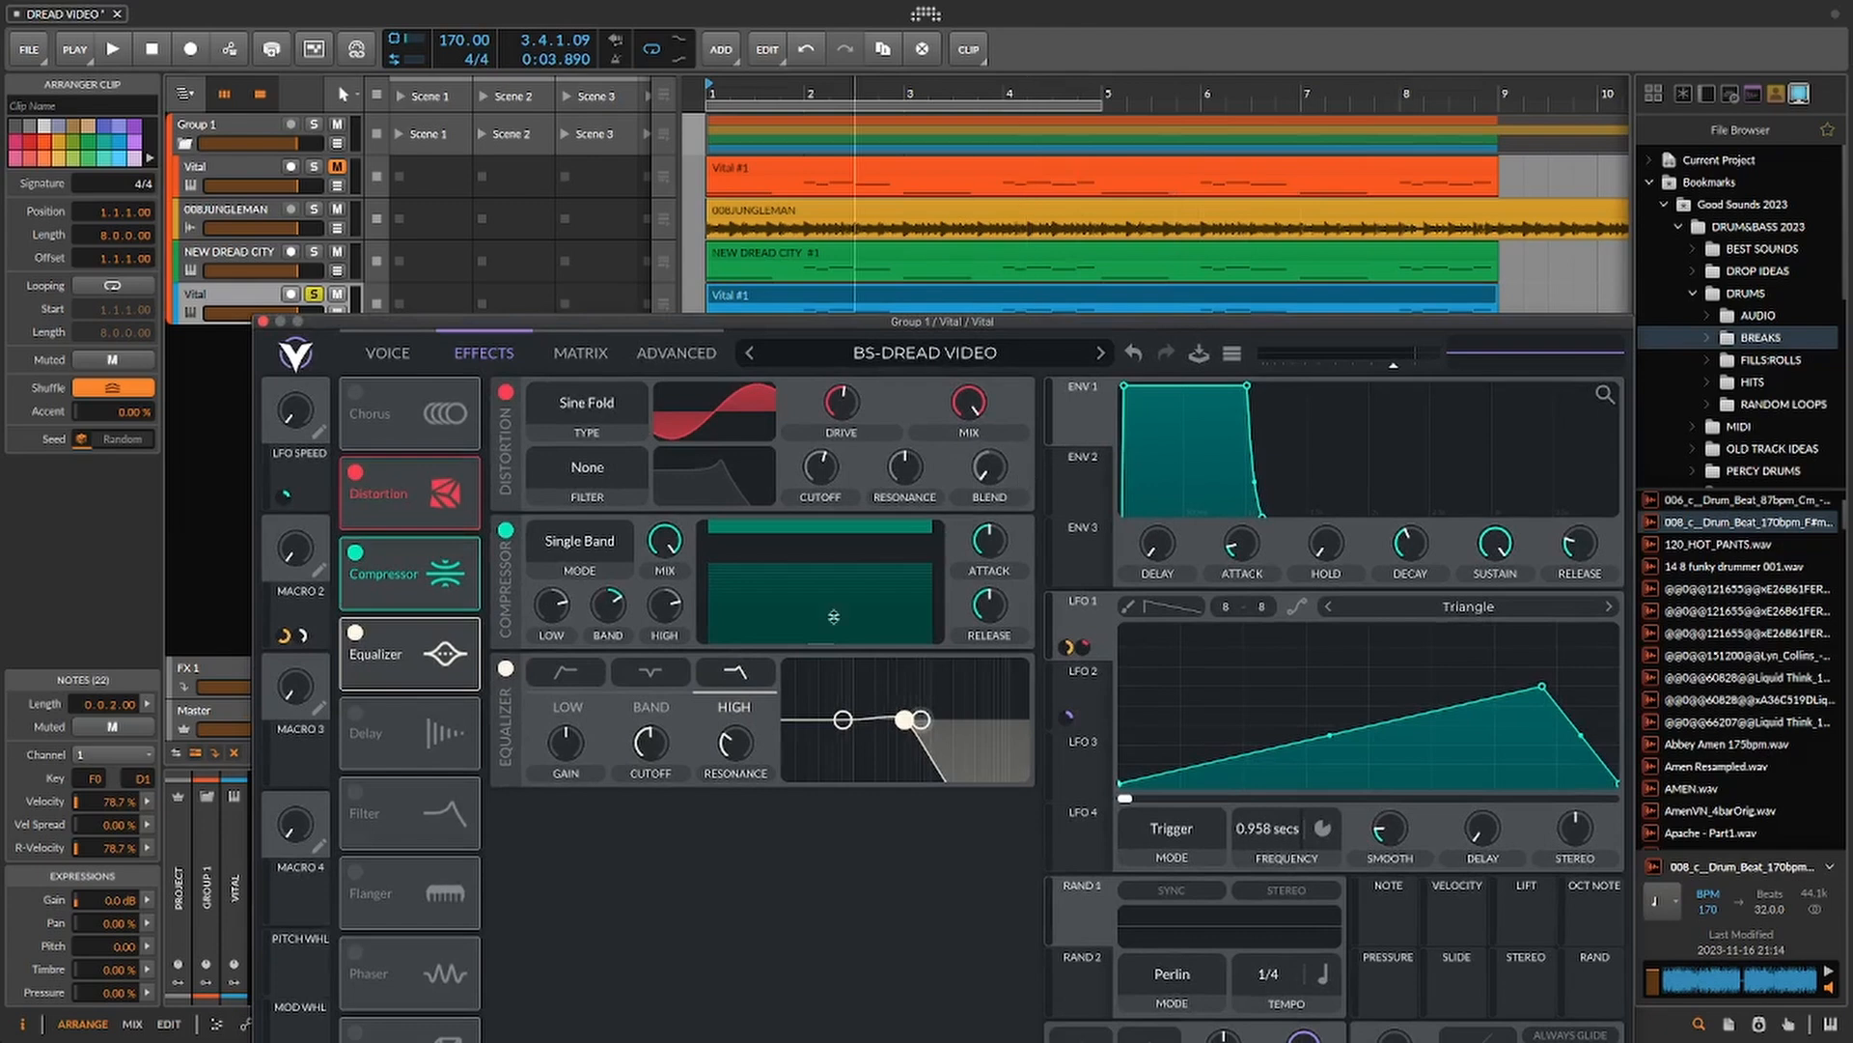
pyautogui.moveTo(303, 609); pyautogui.dragTo(1345, 398)
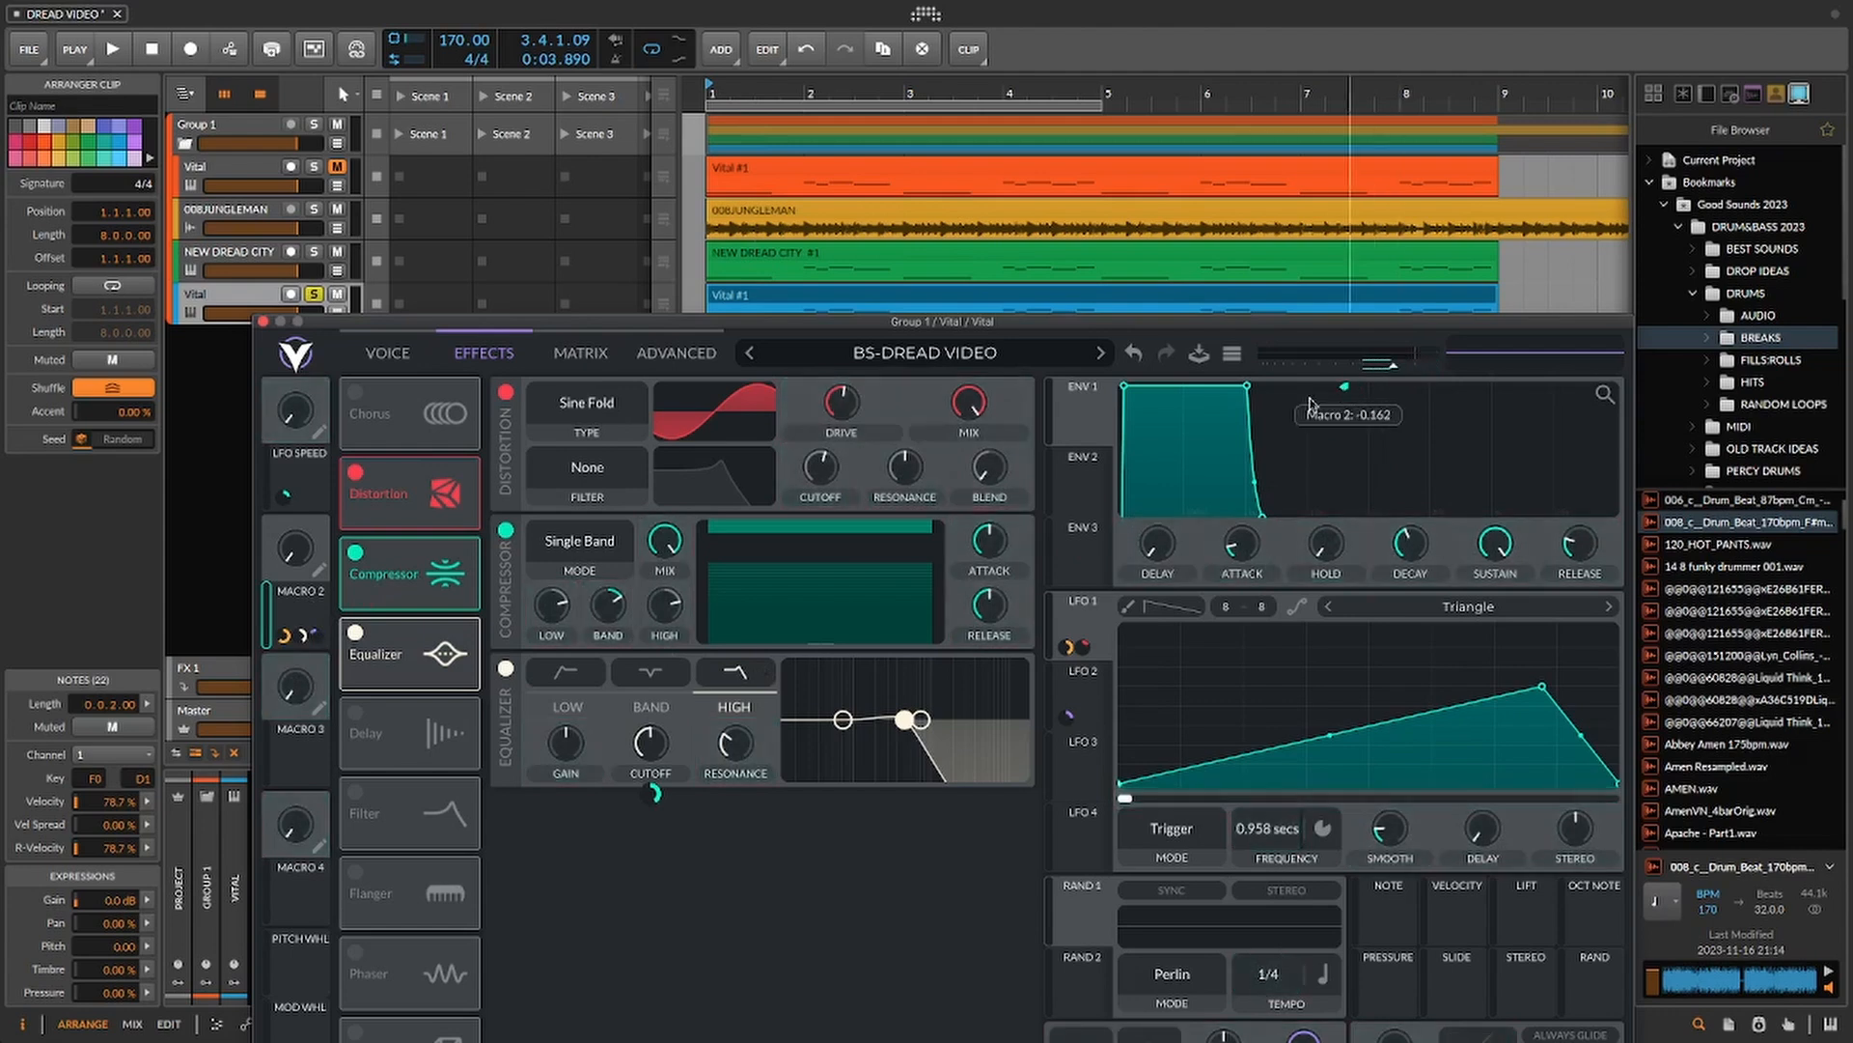
pyautogui.moveTo(294, 553); pyautogui.dragTo(424, 255)
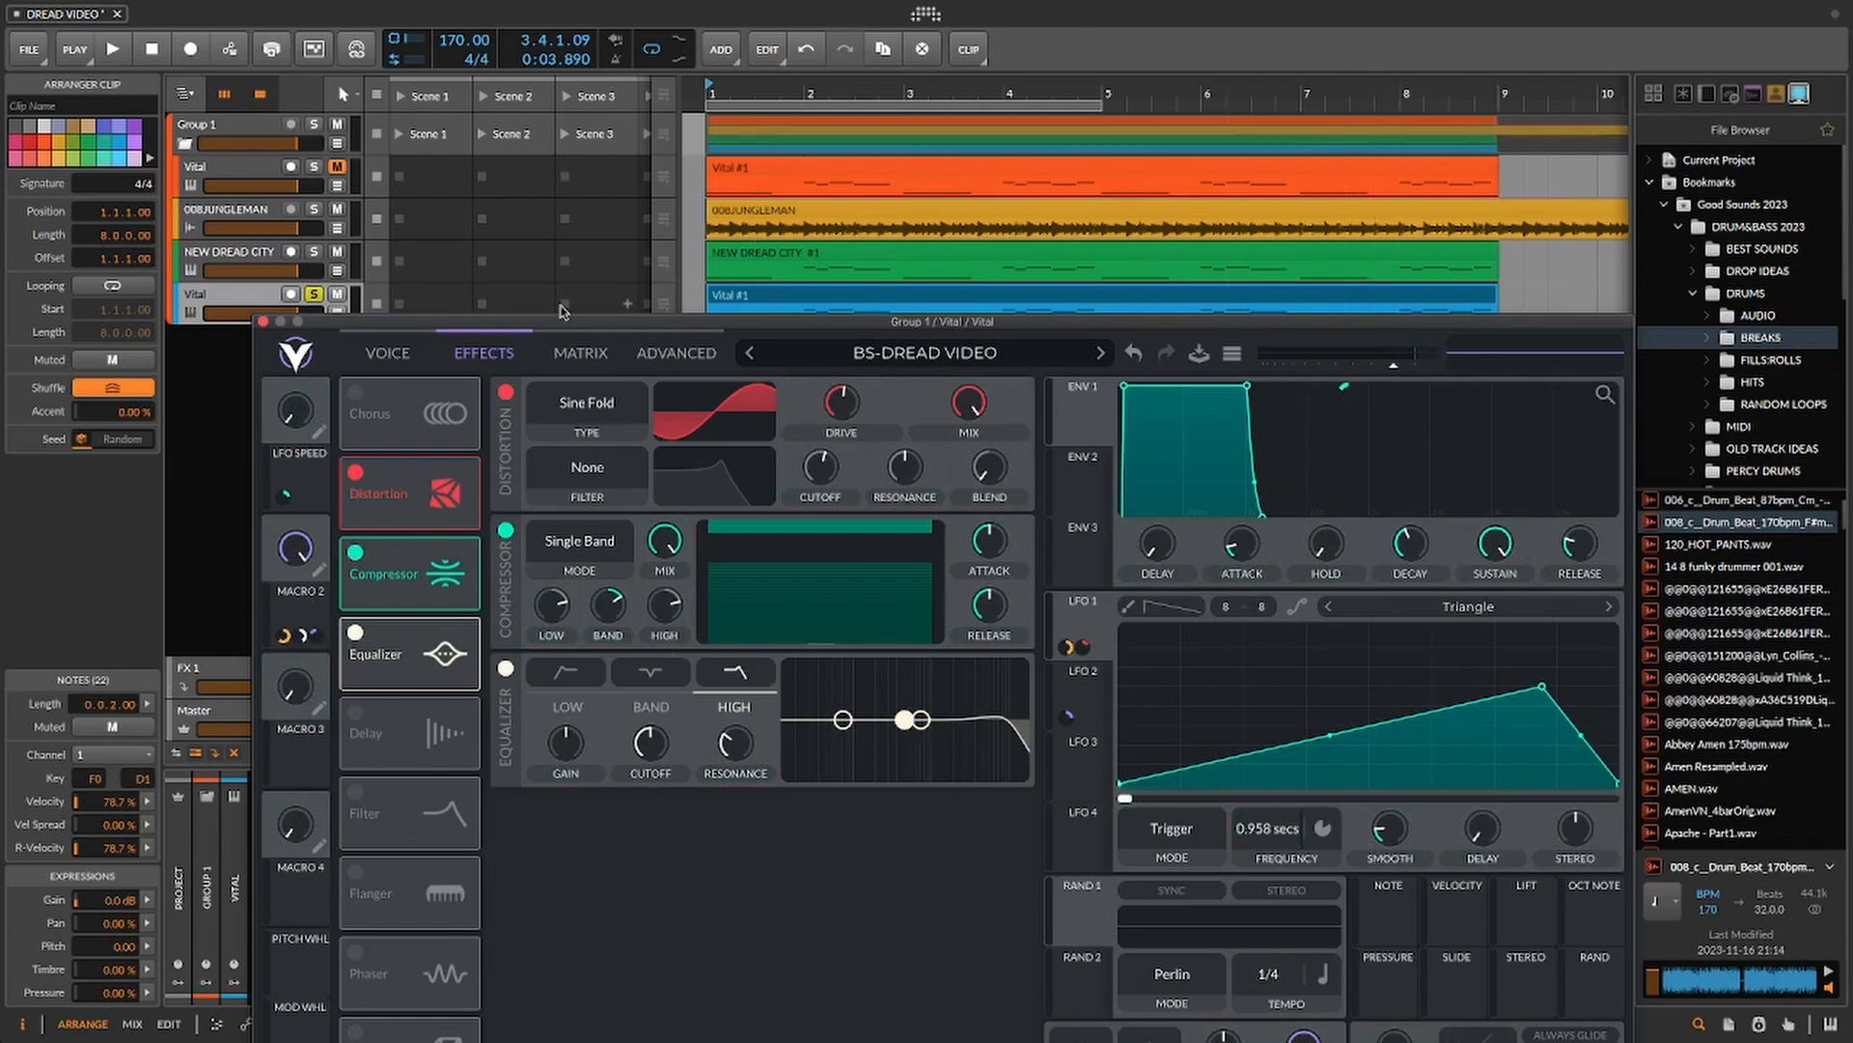
pyautogui.moveTo(401, 326); pyautogui.dragTo(404, 336)
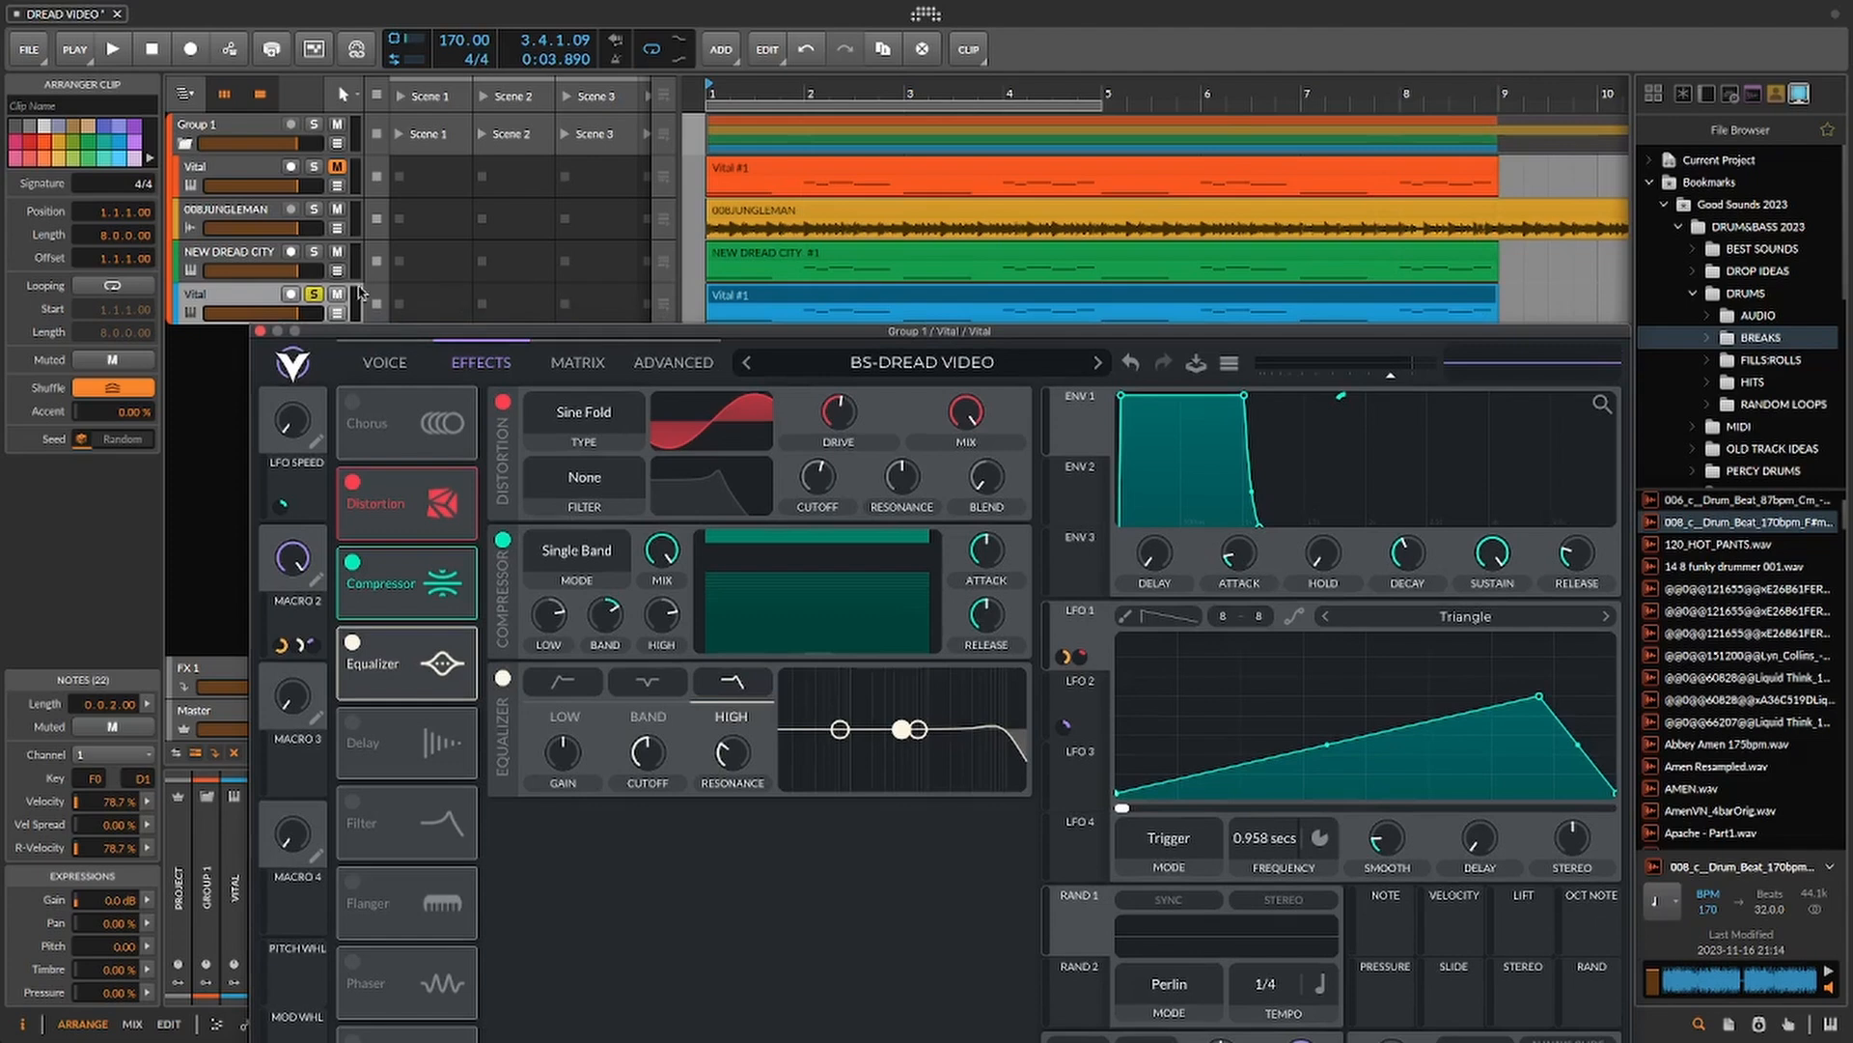
# - Play the lower Vital clip and readjust the Macro 2 modulation amount on the master volume, then stop playback
pyautogui.click(772, 295)
pyautogui.press('space')
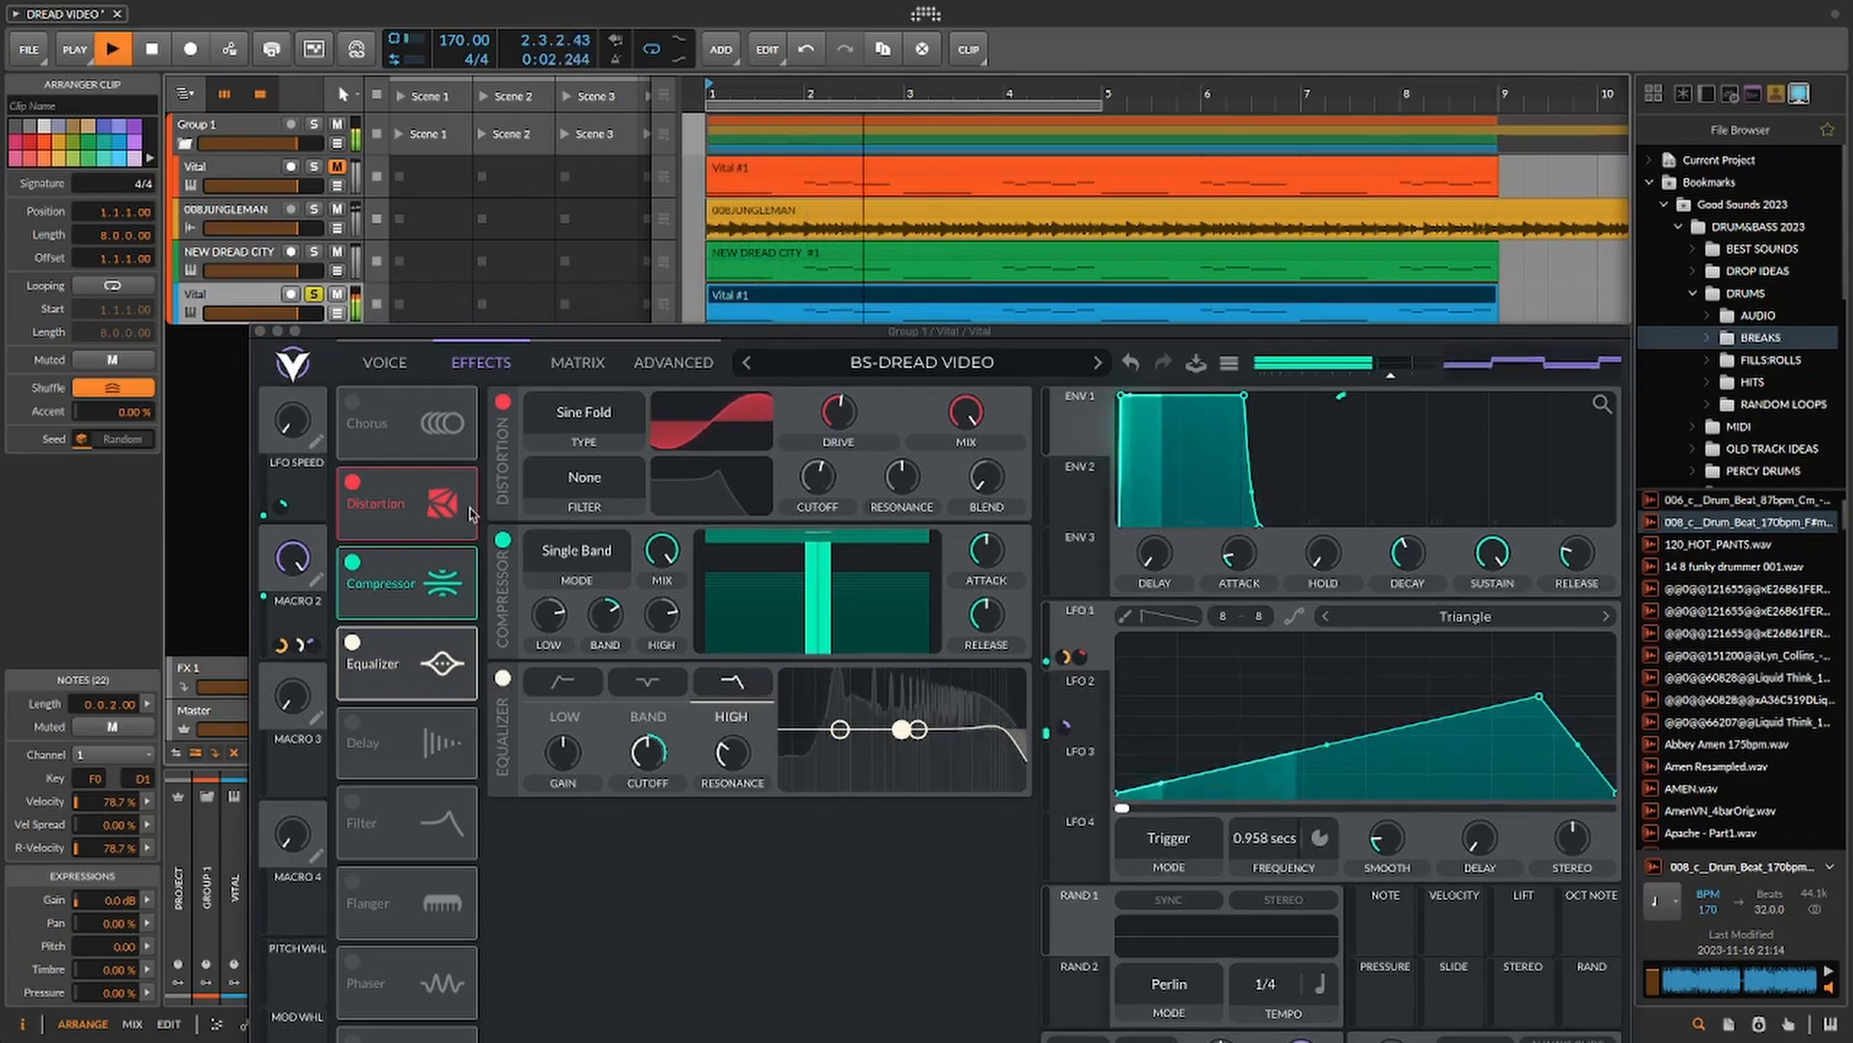
pyautogui.click(255, 569)
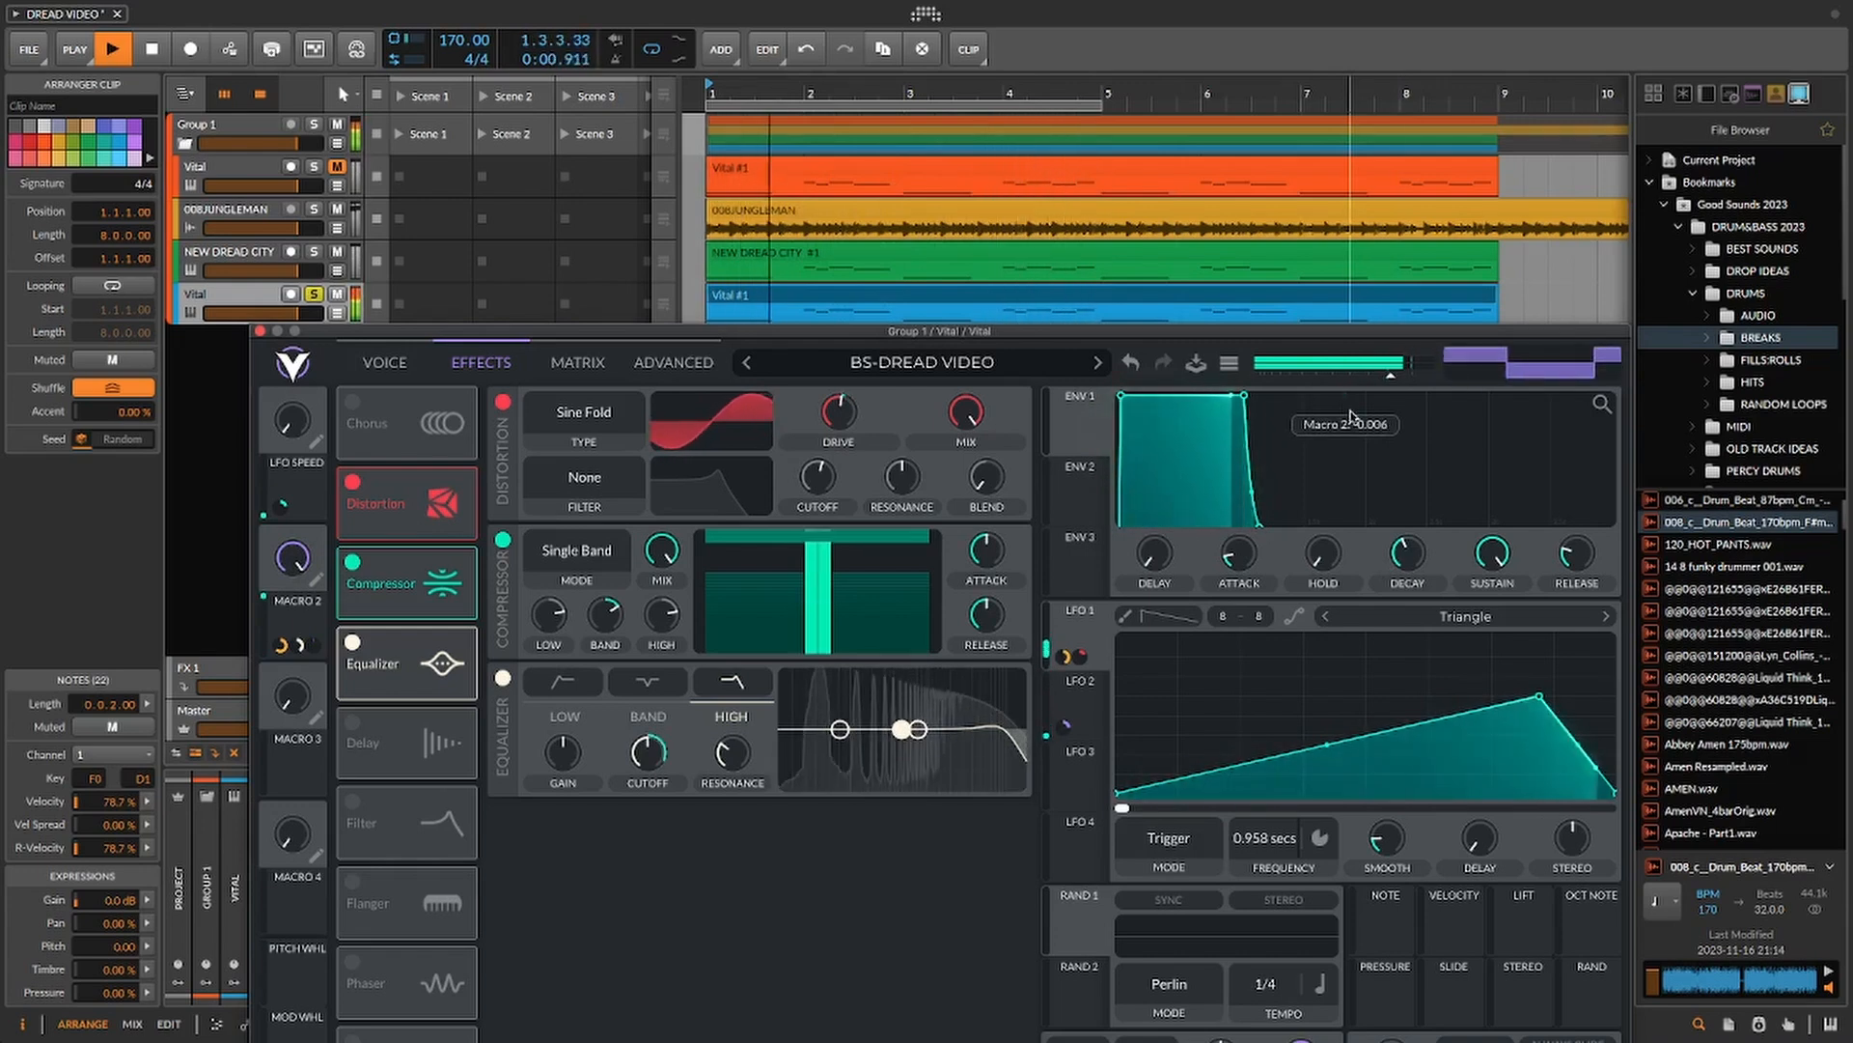
pyautogui.moveTo(1001, 331); pyautogui.dragTo(1045, 337)
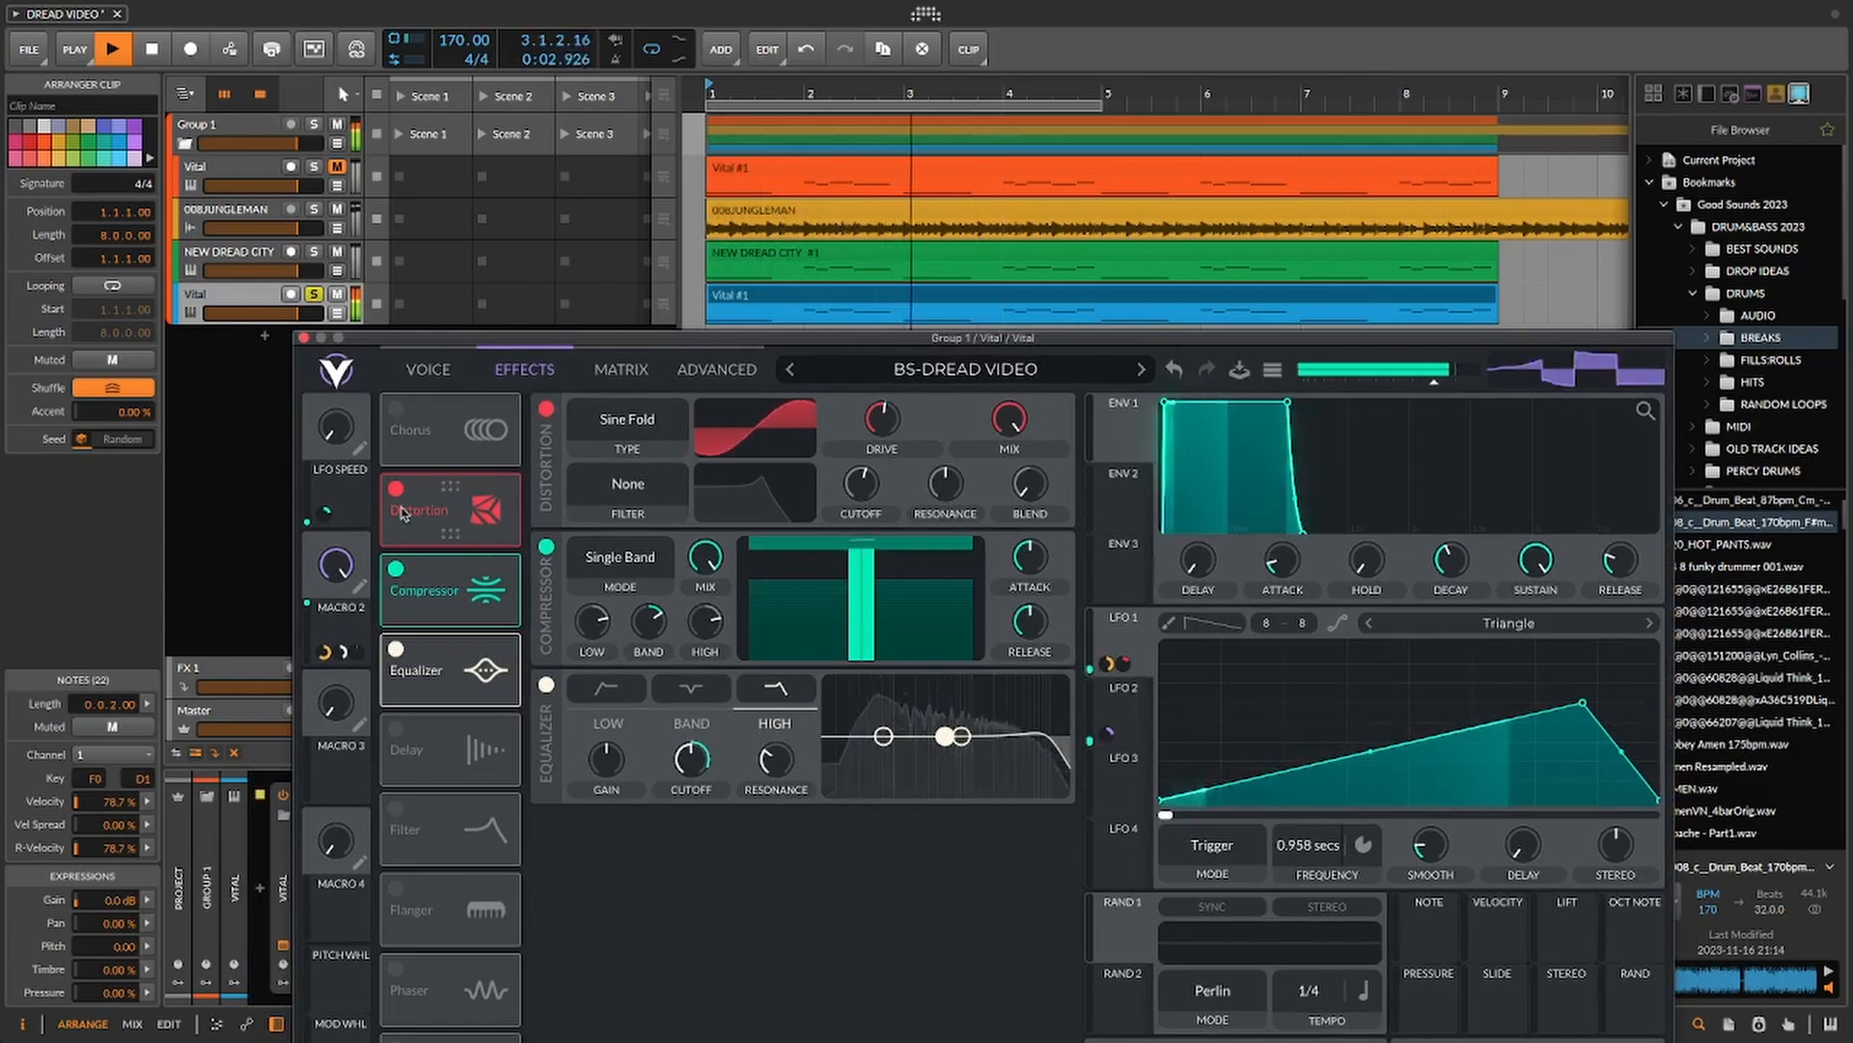
pyautogui.click(275, 154)
pyautogui.press('space')
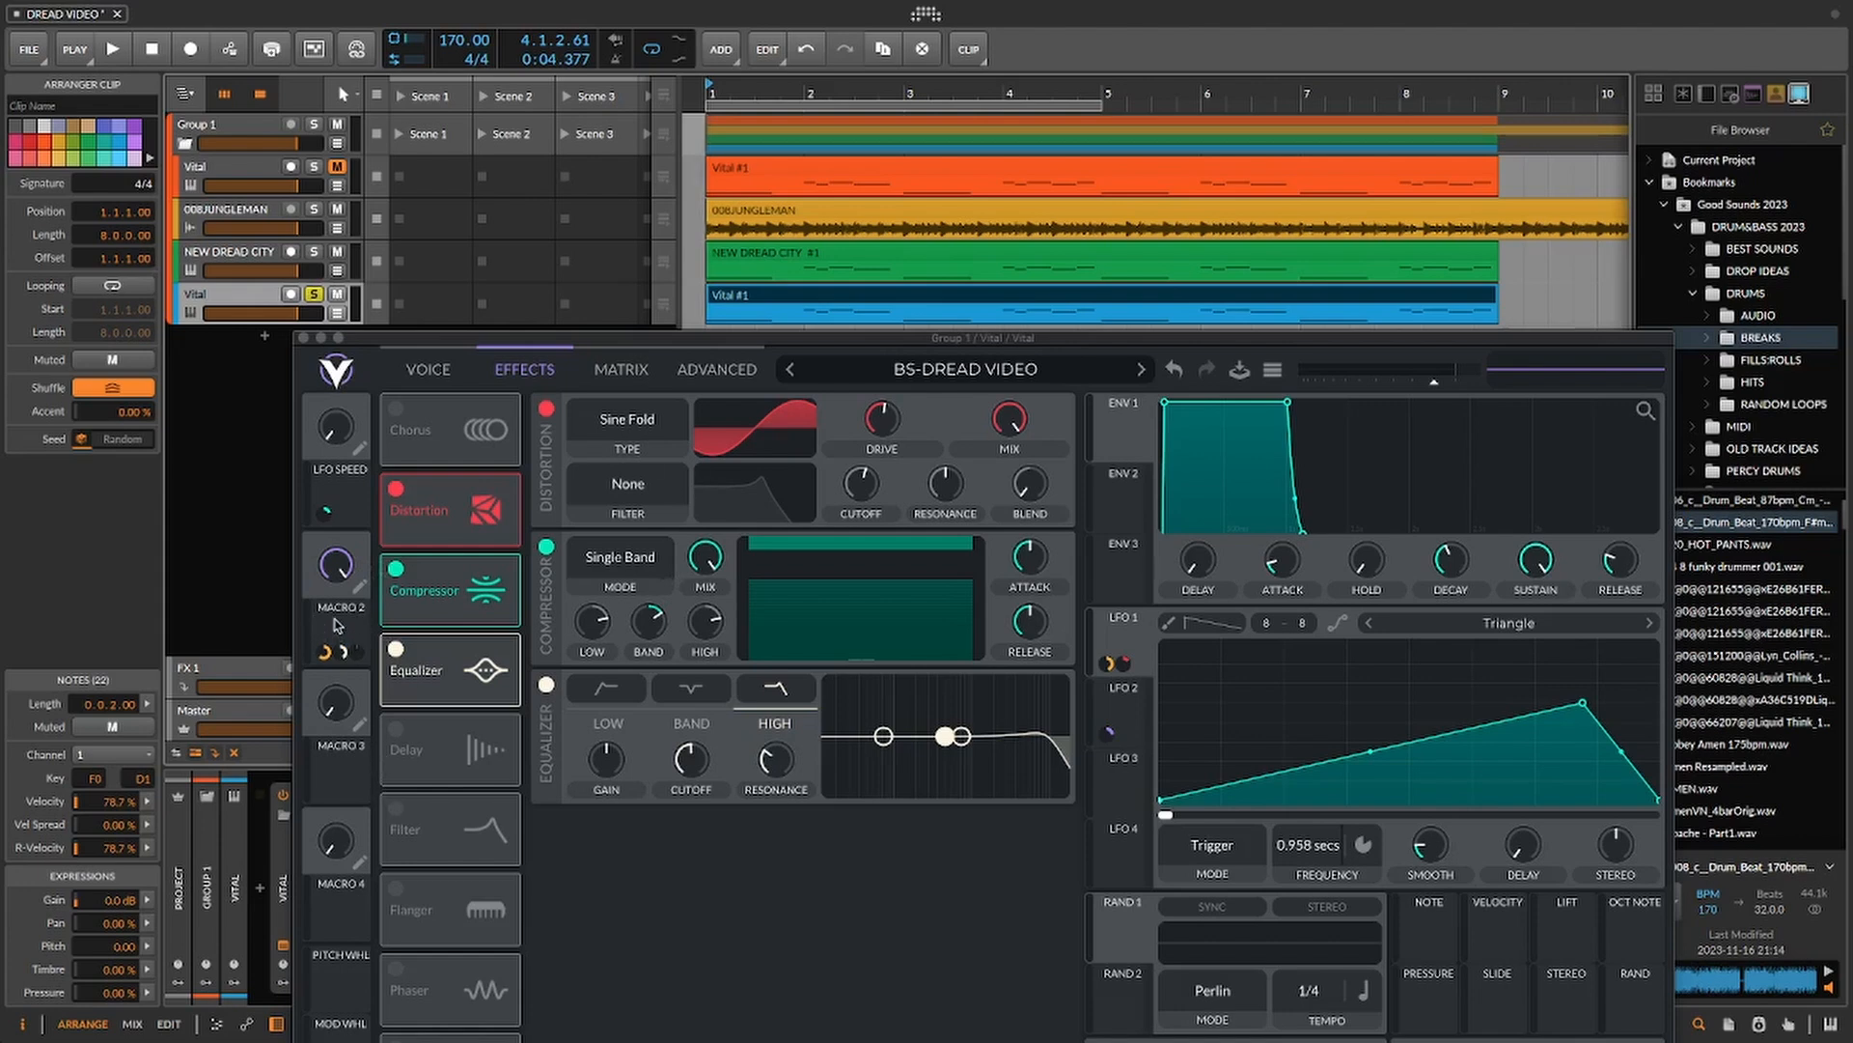
# - Assign Macro 2 to the Distortion drive and fine-tune its modulation amount while playing the lower Vital clip, then stop playback
pyautogui.moveTo(368, 586); pyautogui.dragTo(883, 486)
pyautogui.moveTo(883, 480)
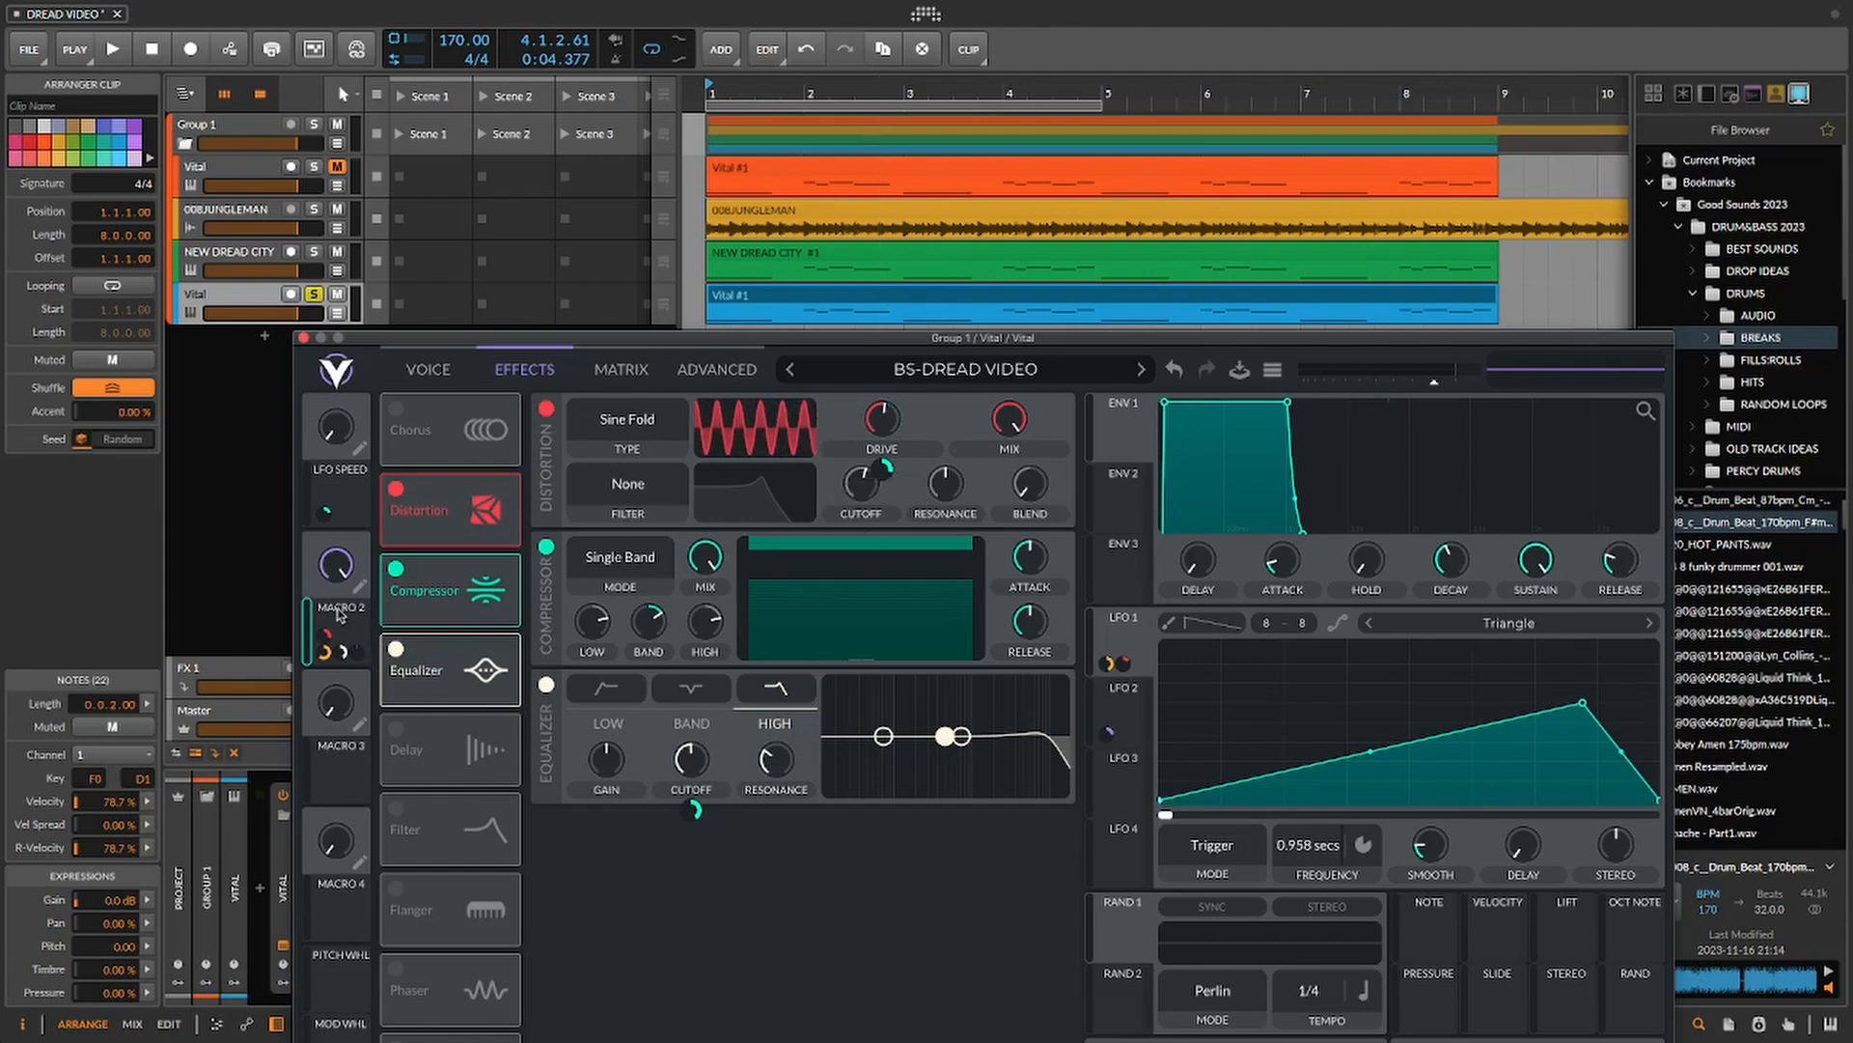
pyautogui.click(751, 293)
pyautogui.press('space')
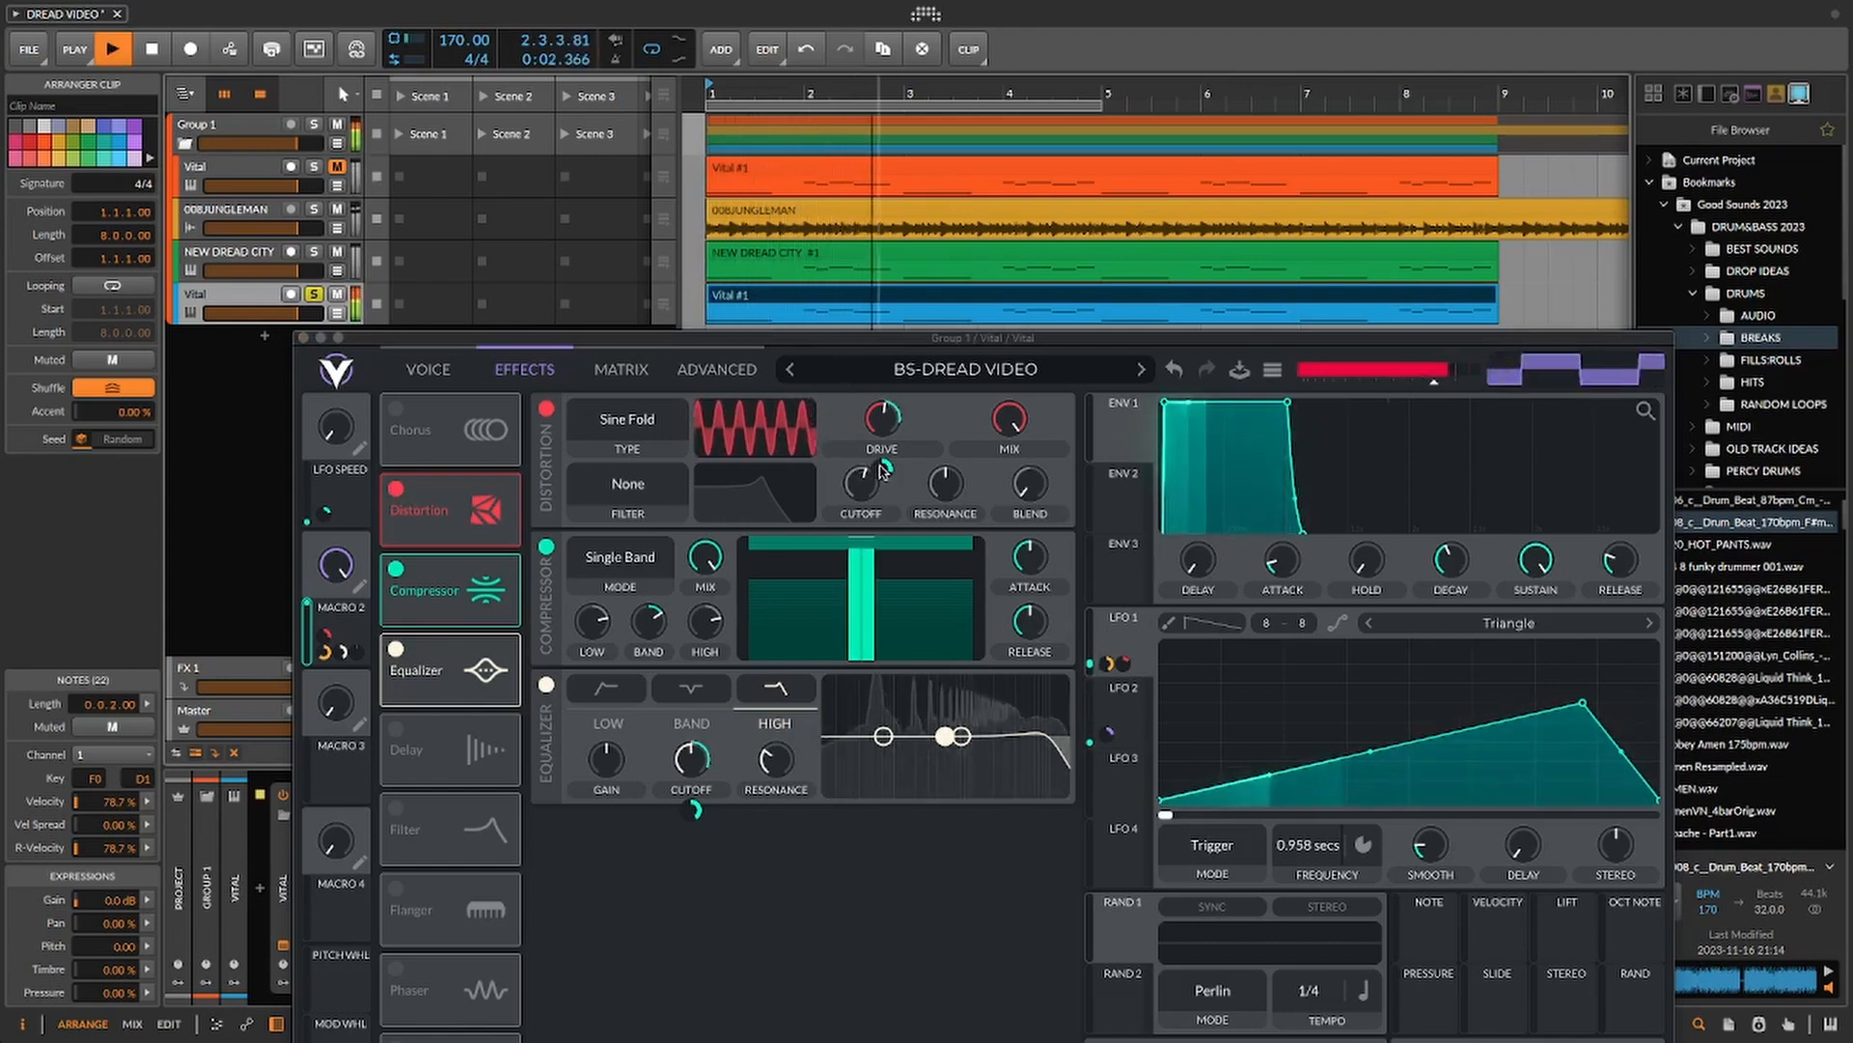
pyautogui.moveTo(884, 471)
pyautogui.mouseDown()
pyautogui.moveTo(884, 528)
pyautogui.moveTo(884, 439)
pyautogui.moveTo(884, 457)
pyautogui.mouseUp()
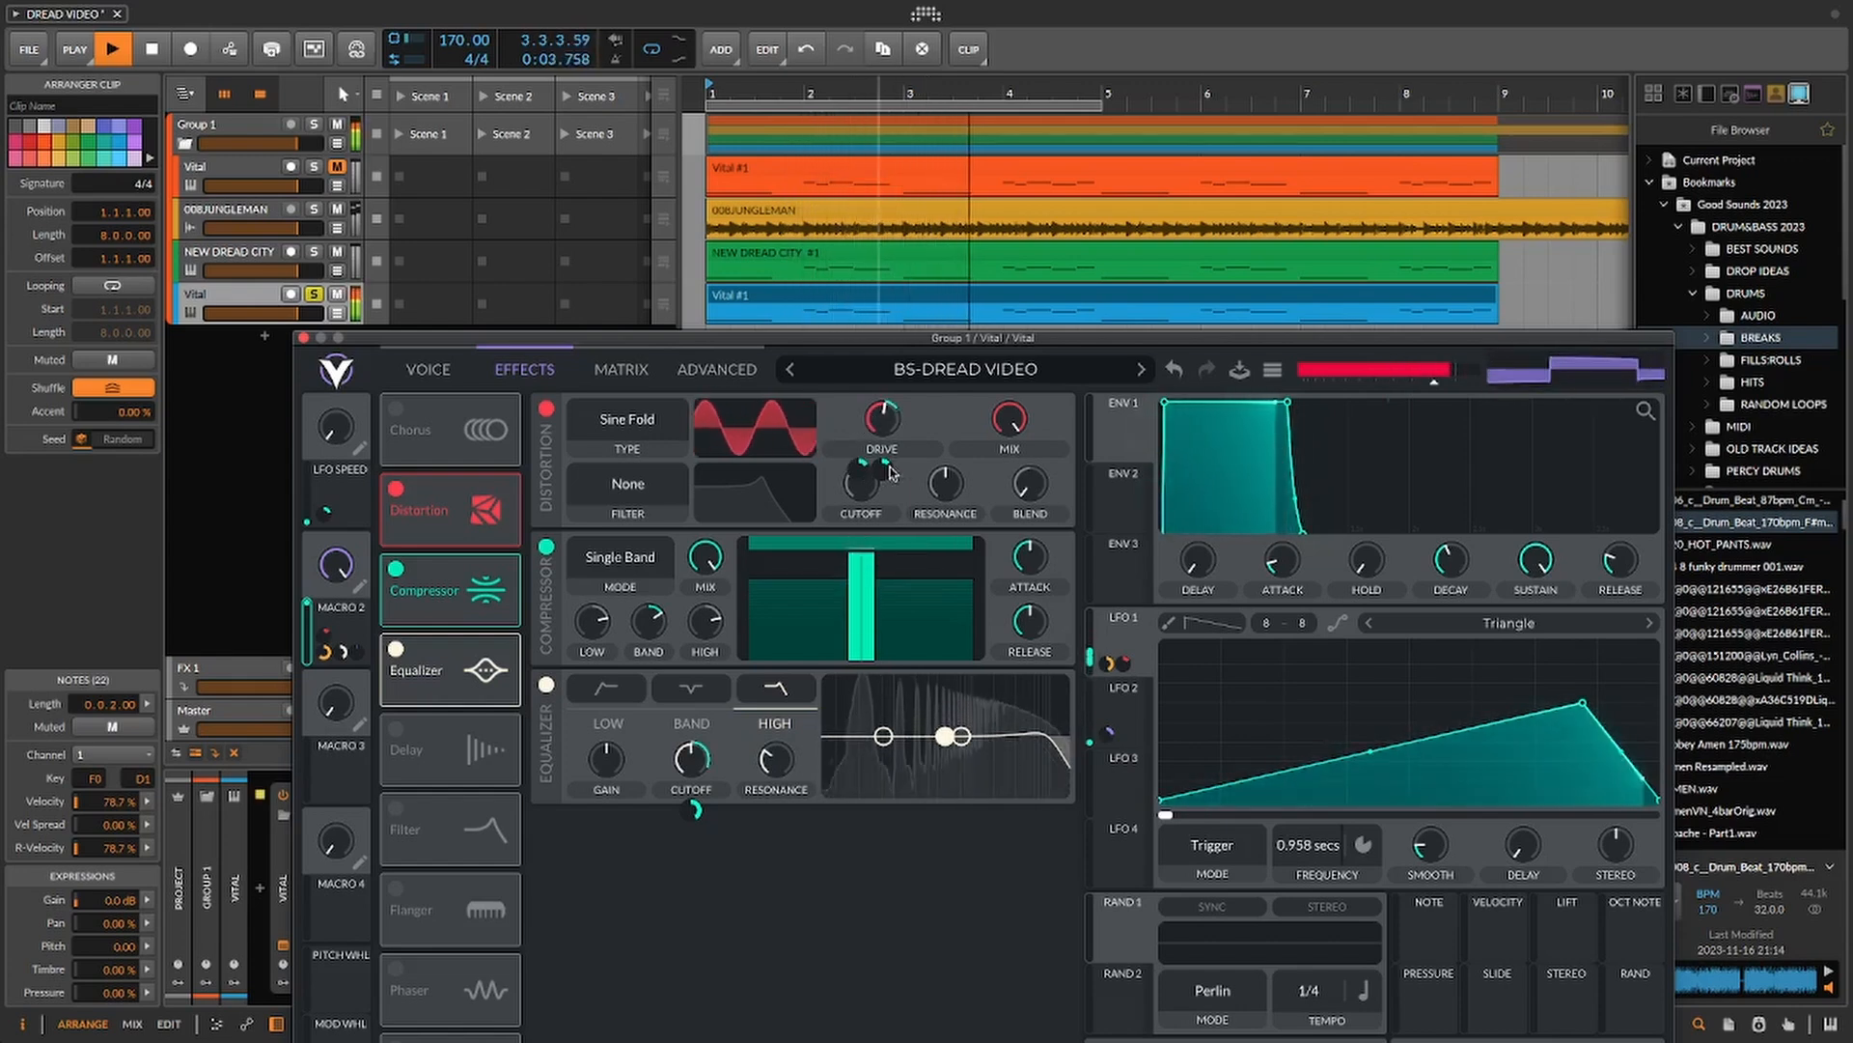
pyautogui.moveTo(882, 468)
pyautogui.moveTo(882, 468); pyautogui.dragTo(883, 483)
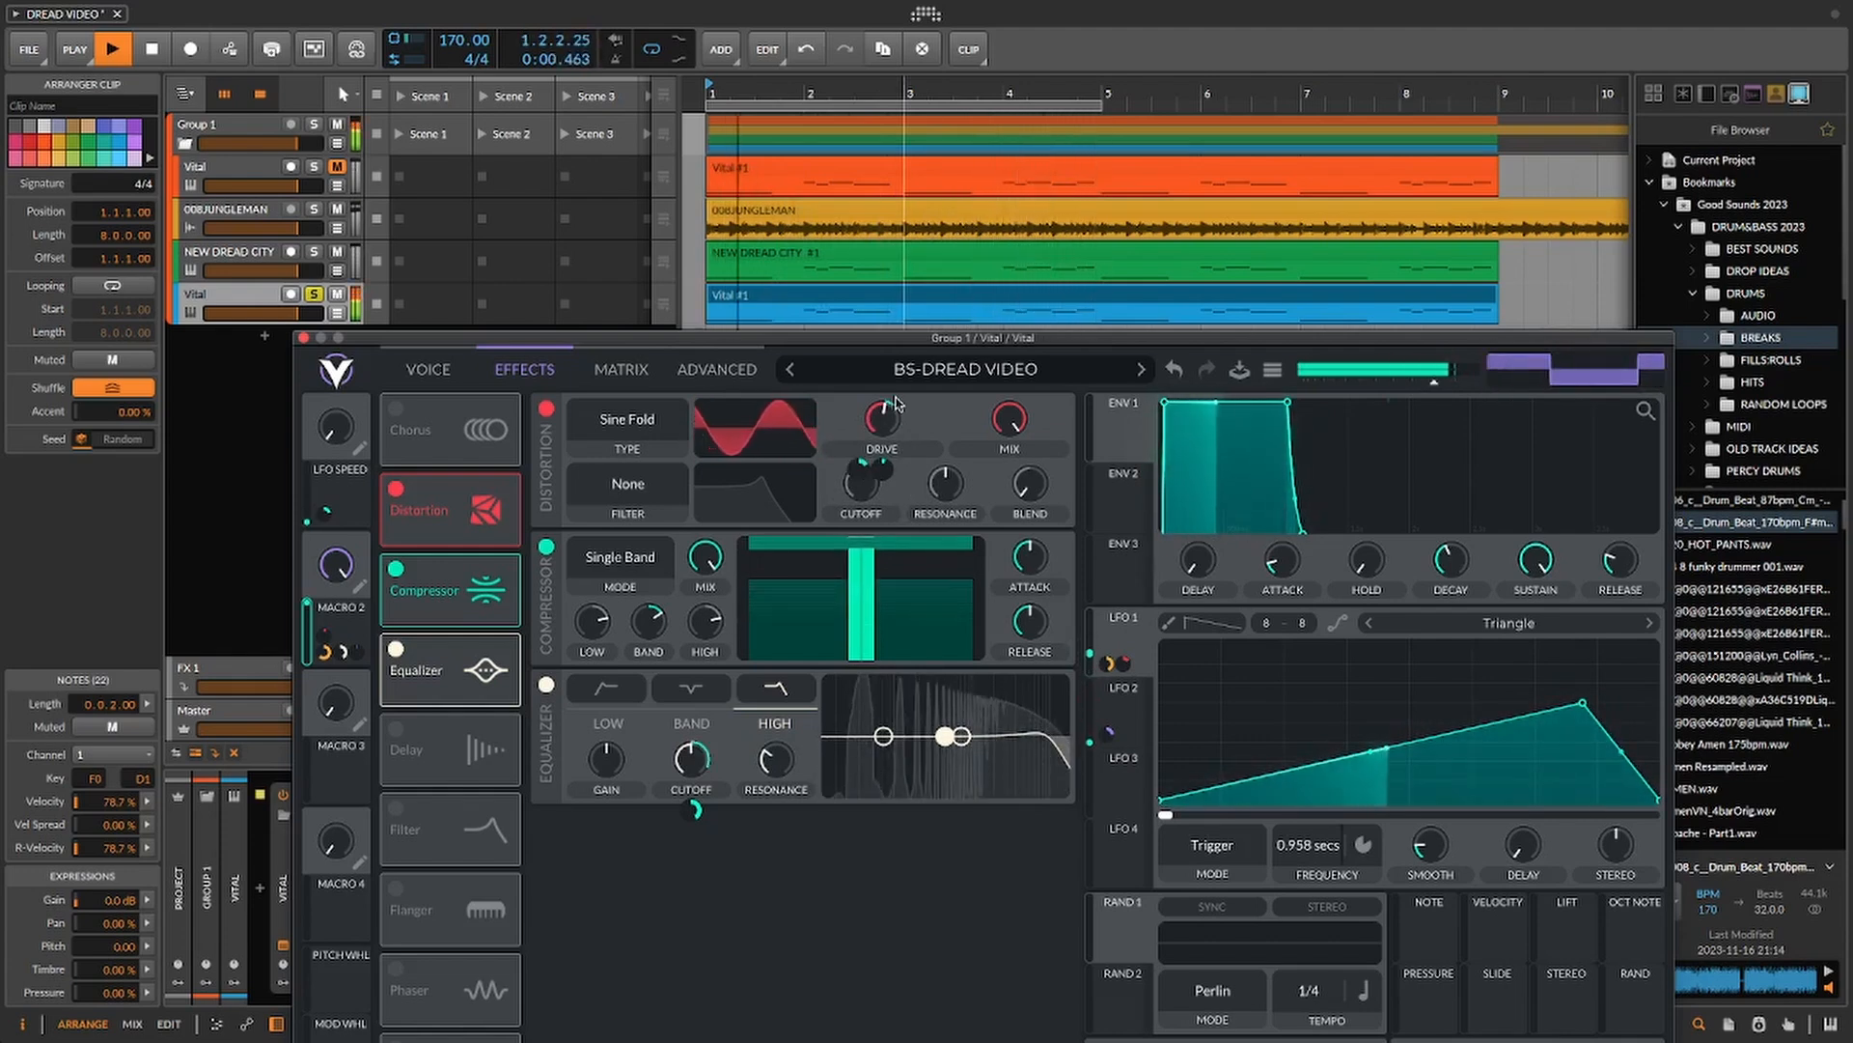
pyautogui.moveTo(897, 471)
pyautogui.moveTo(897, 471); pyautogui.dragTo(896, 449)
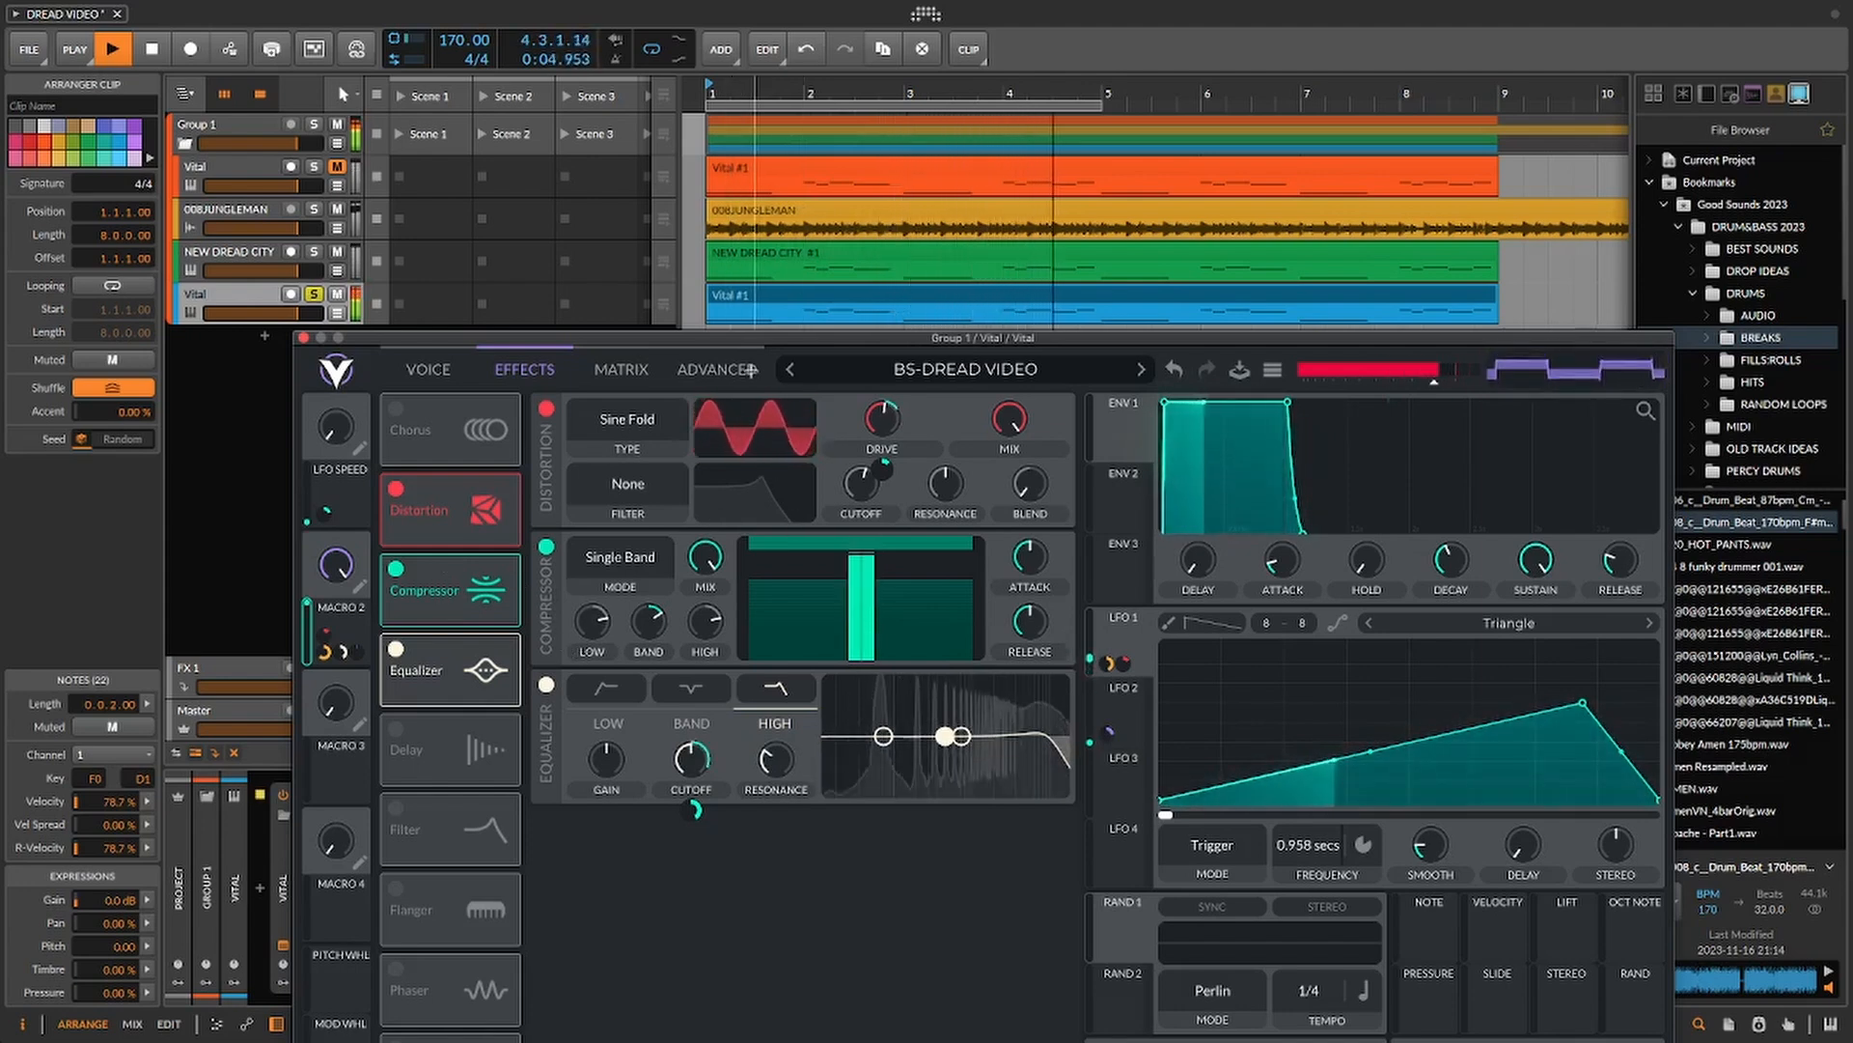
pyautogui.click(815, 303)
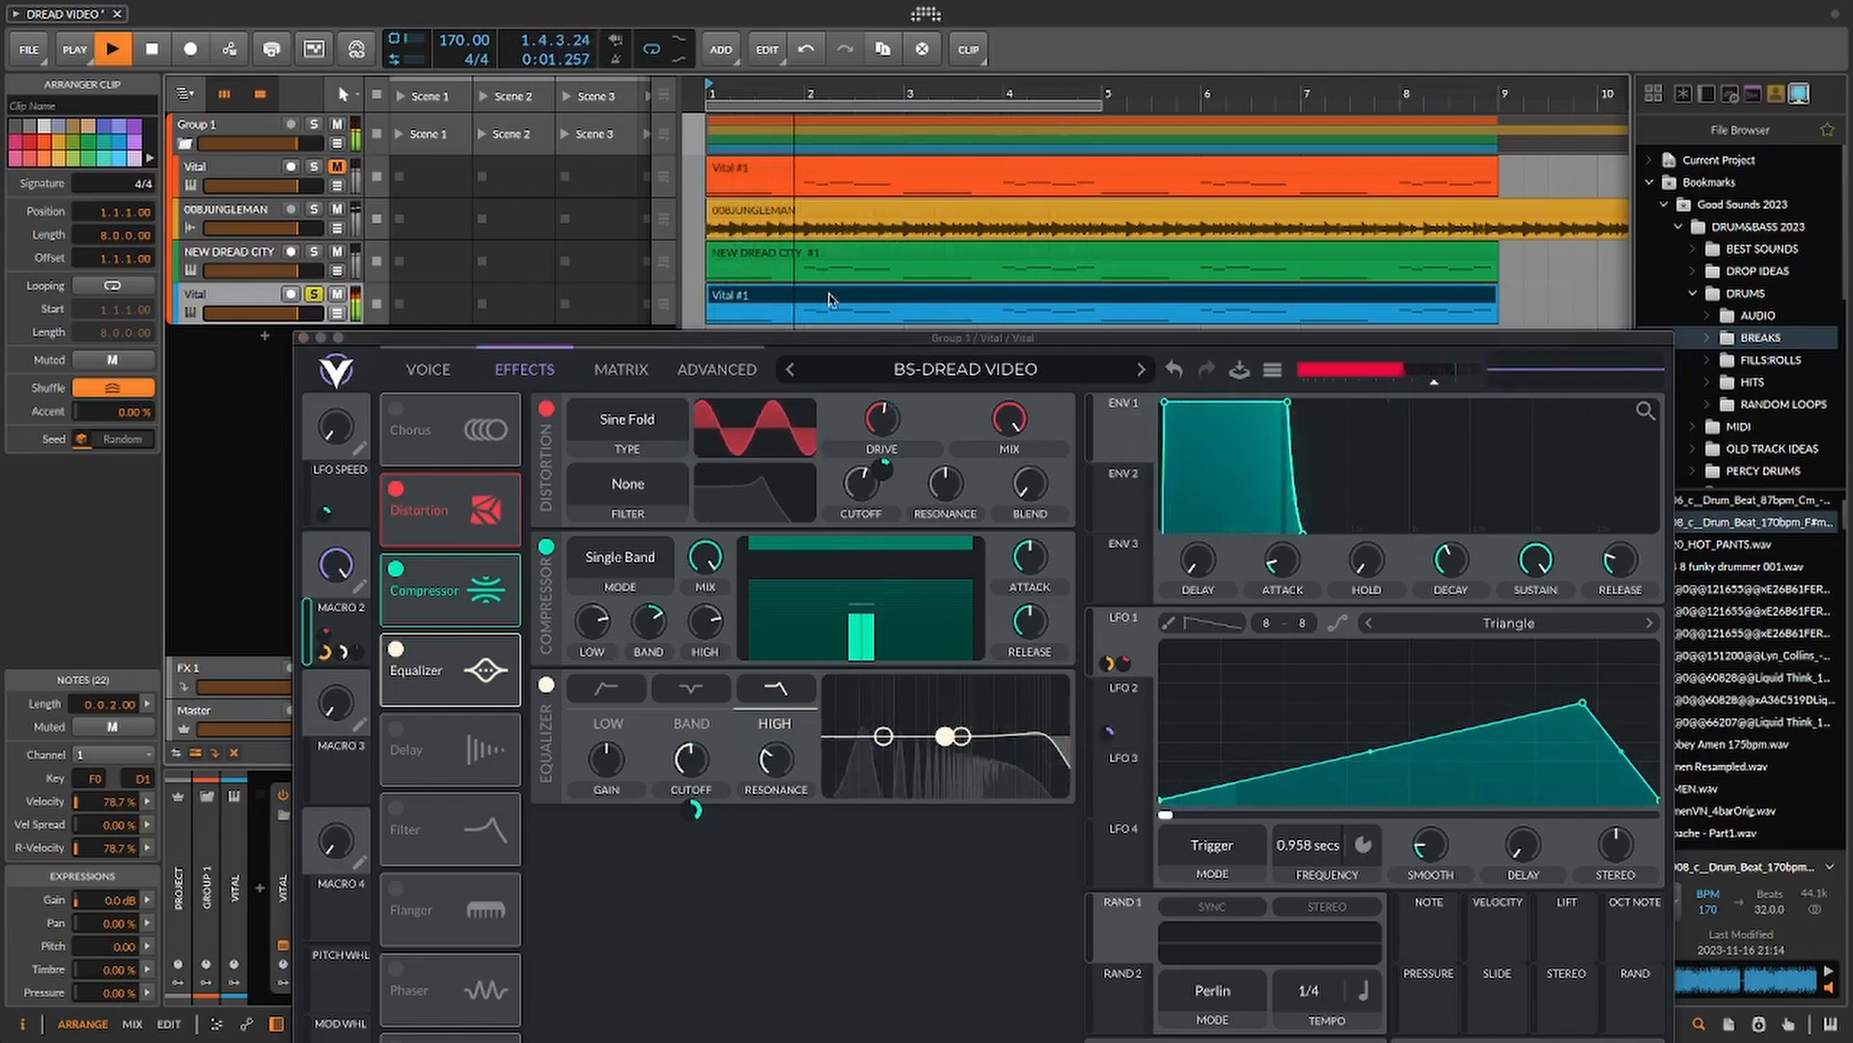
pyautogui.press('space')
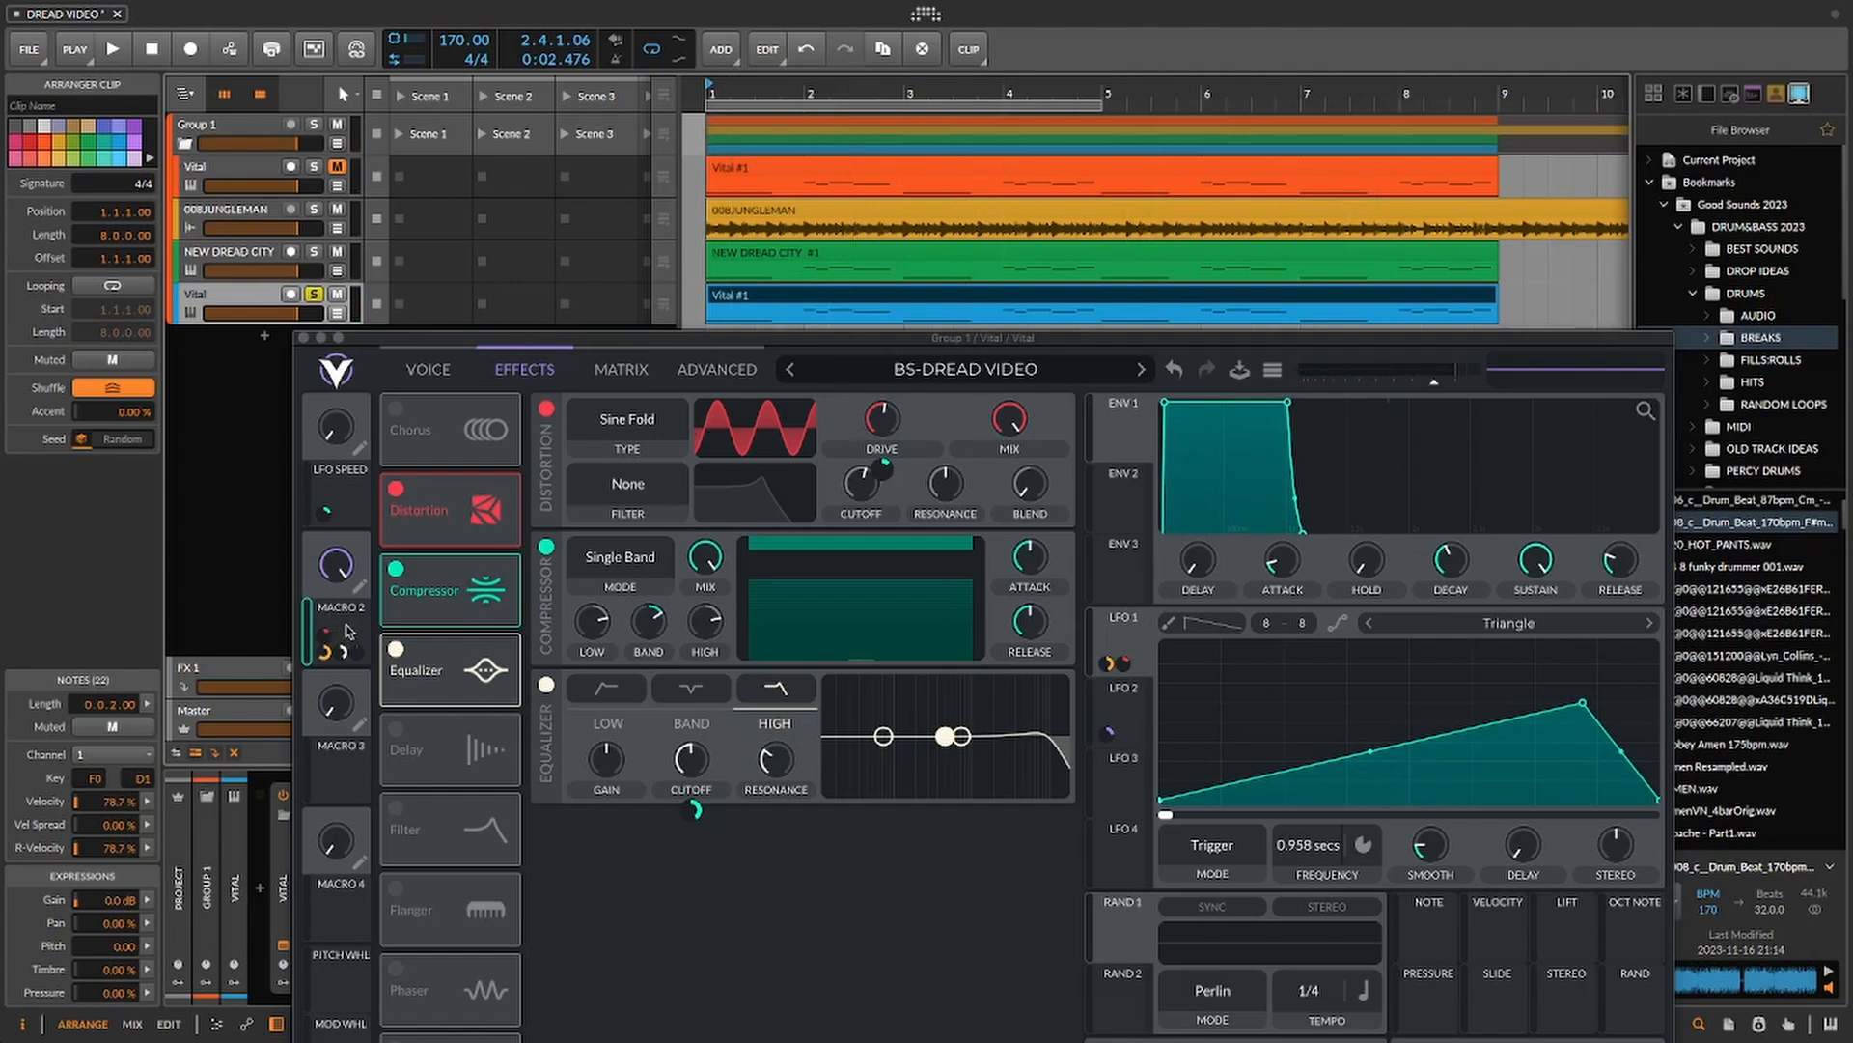
# - Try modulating the Distortion mix with Macro 2, adjusting the modulation amount while the lower Vital clip plays
pyautogui.moveTo(347, 631); pyautogui.dragTo(444, 554)
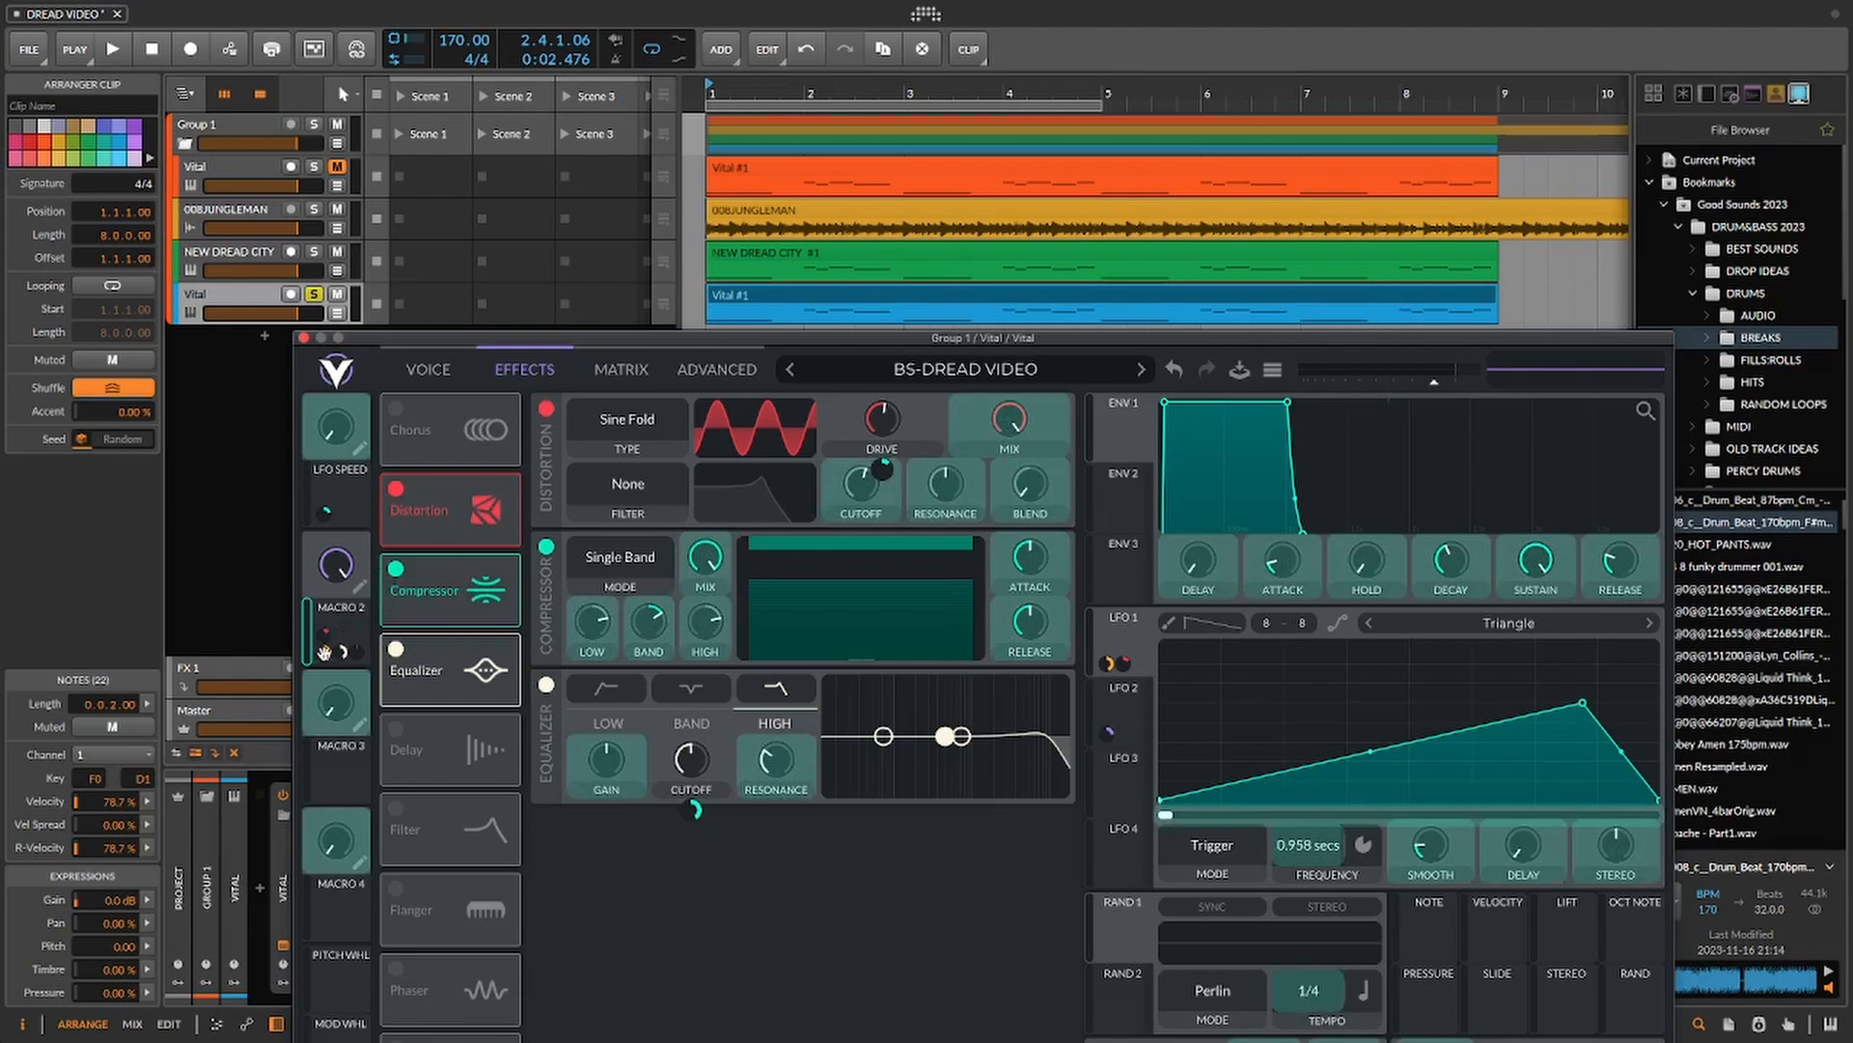
pyautogui.moveTo(347, 625); pyautogui.dragTo(1012, 421)
pyautogui.moveTo(1011, 470)
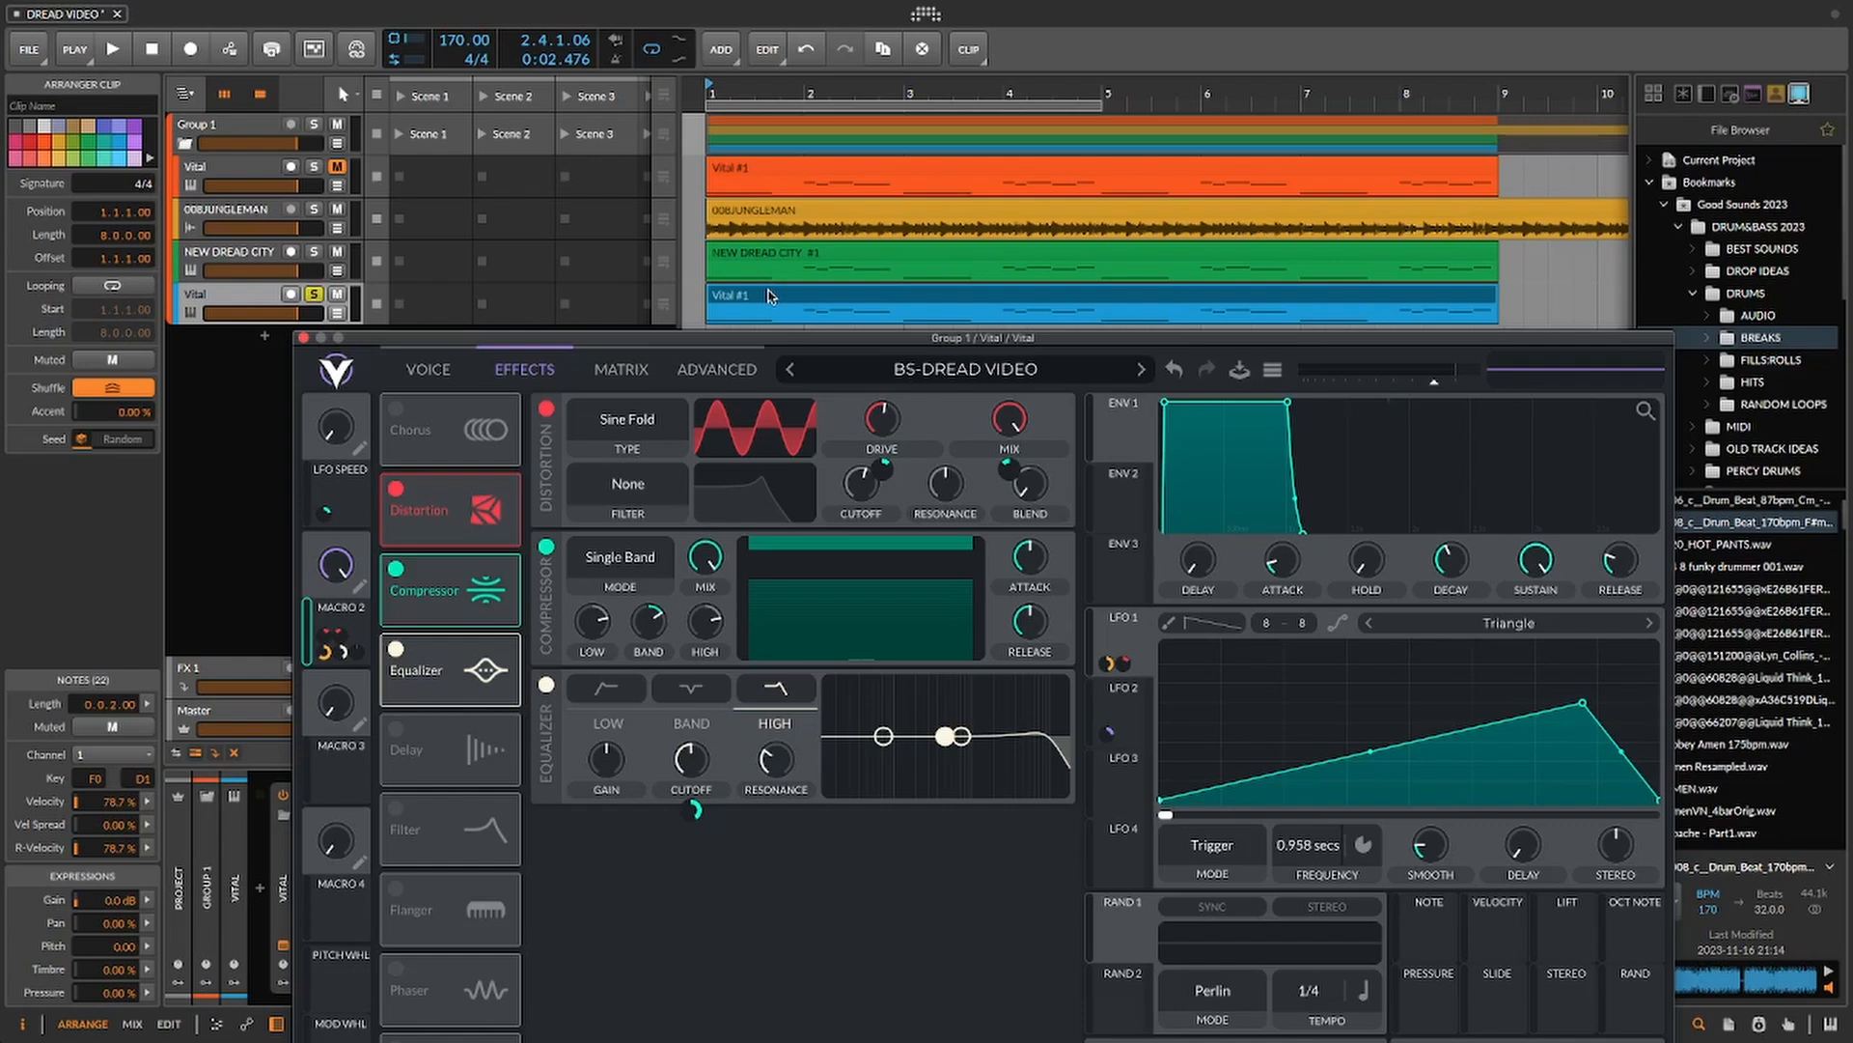
pyautogui.click(770, 294)
pyautogui.press('space')
pyautogui.press('space')
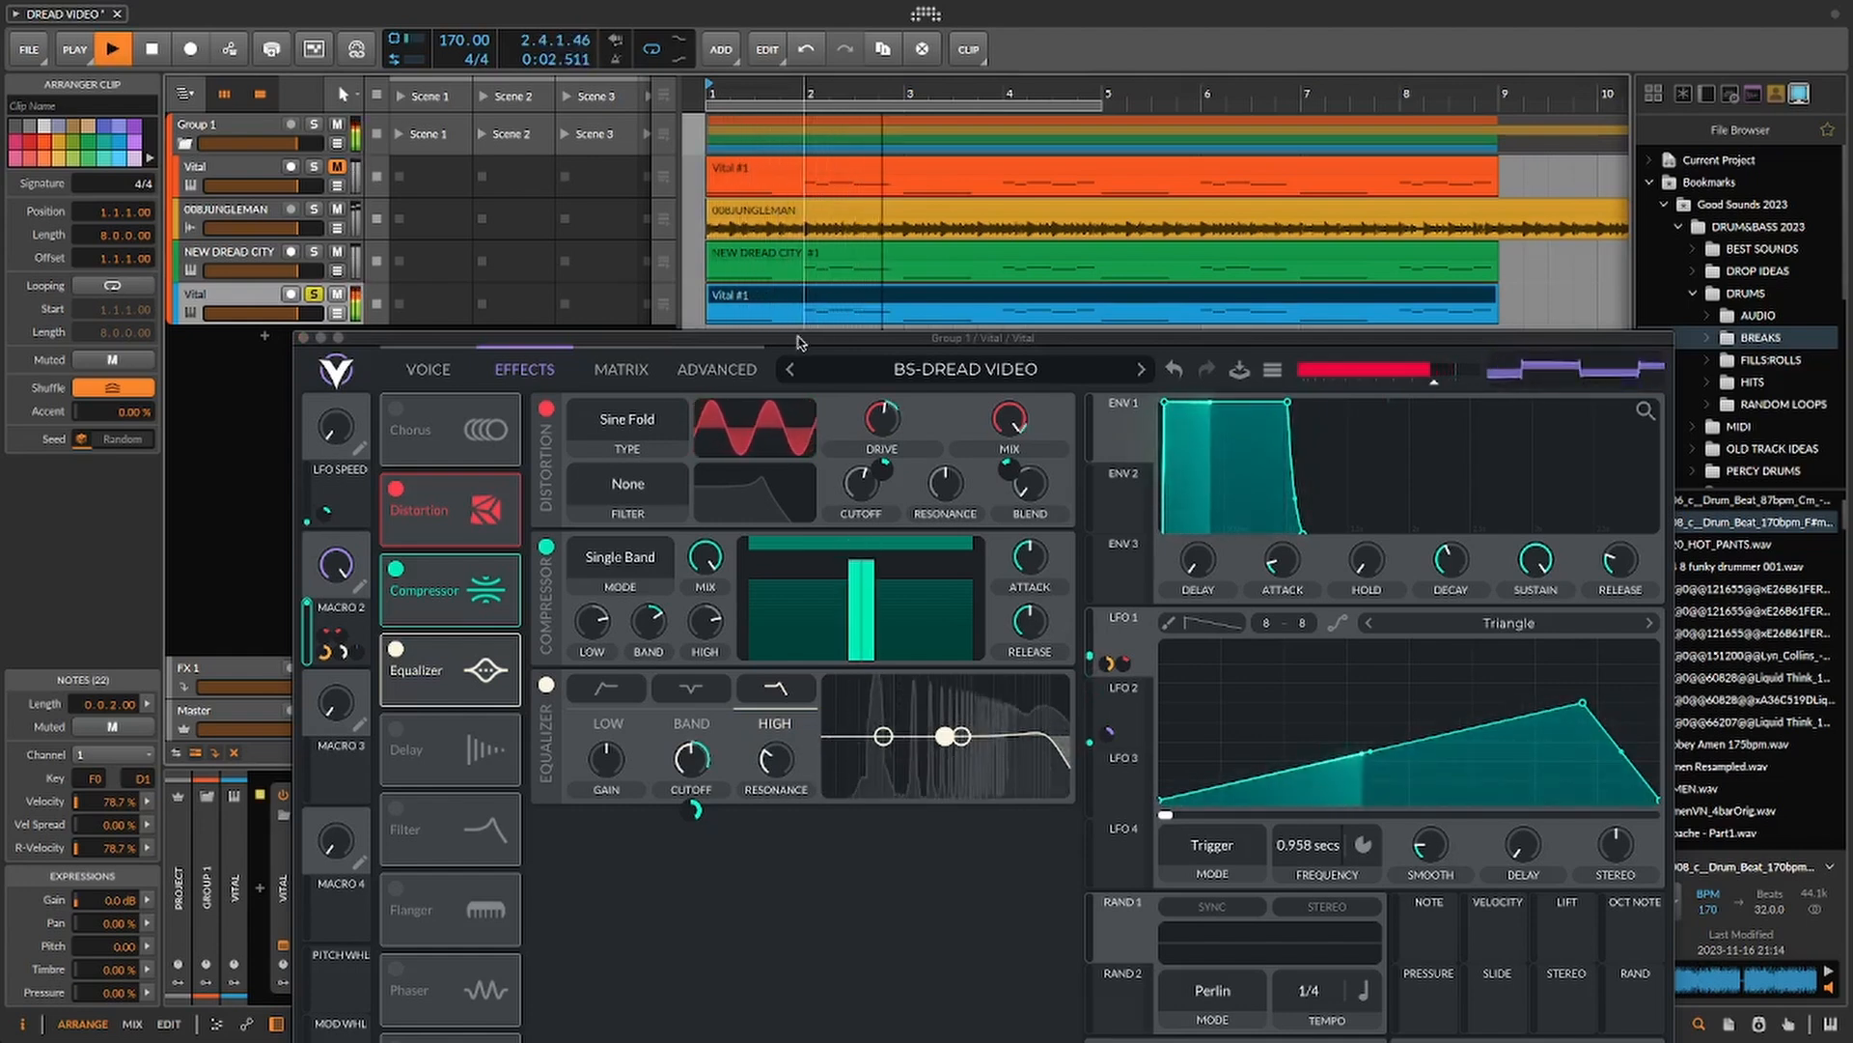
pyautogui.moveTo(1009, 469); pyautogui.dragTo(1009, 502)
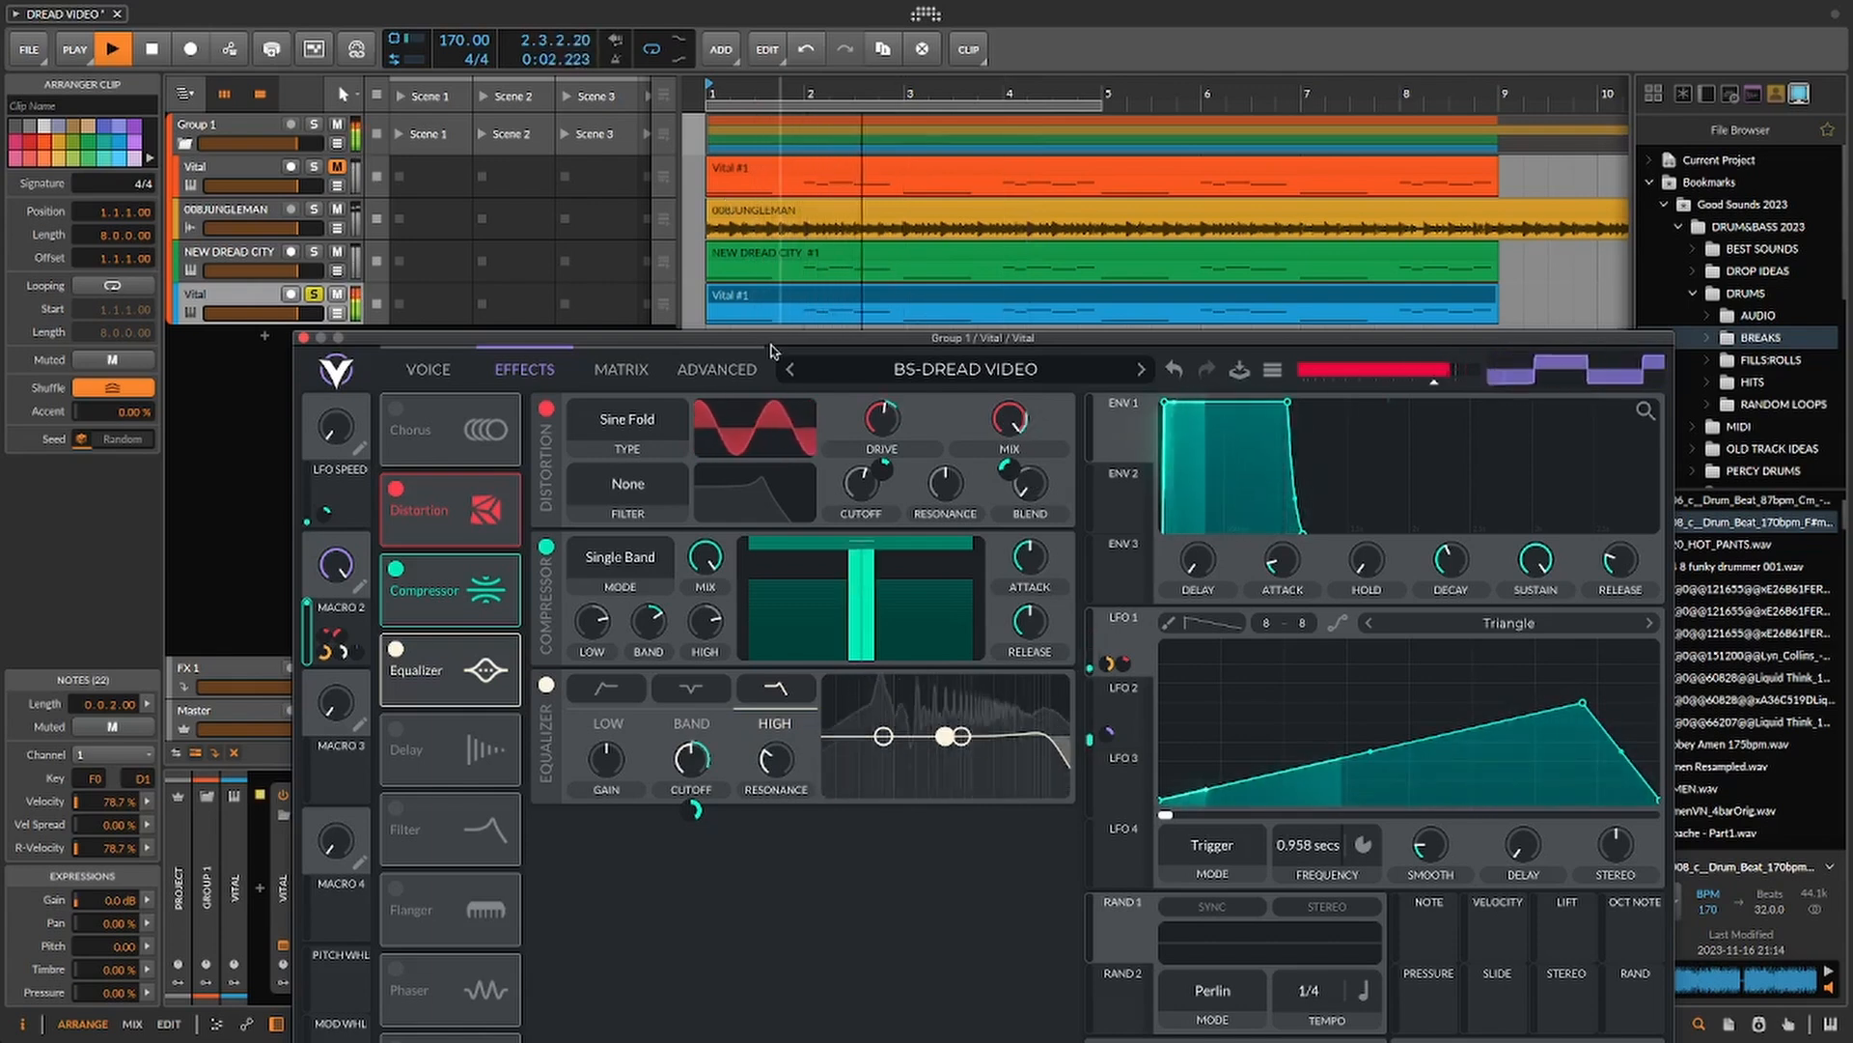
# - Stop playback and remove the Macro 2 modulation from the Distortion mix
pyautogui.click(247, 295)
pyautogui.press('space')
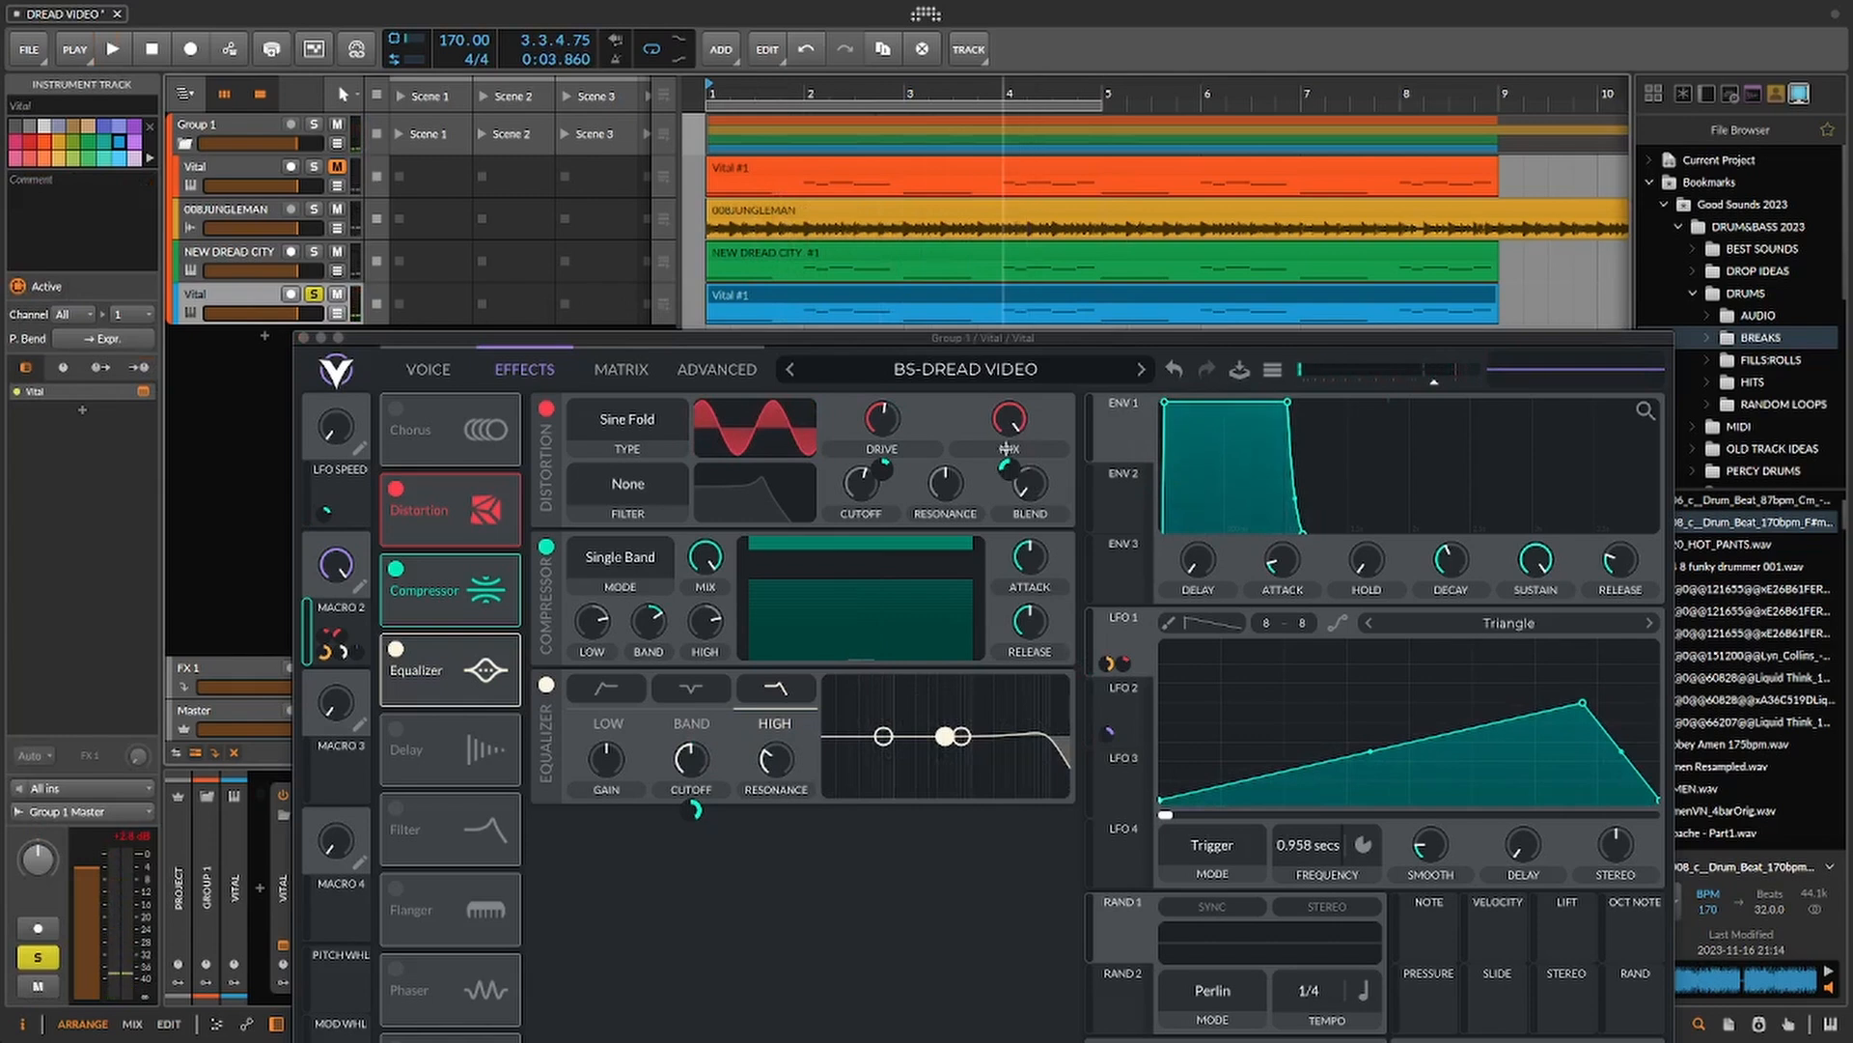
pyautogui.rightClick(1007, 470)
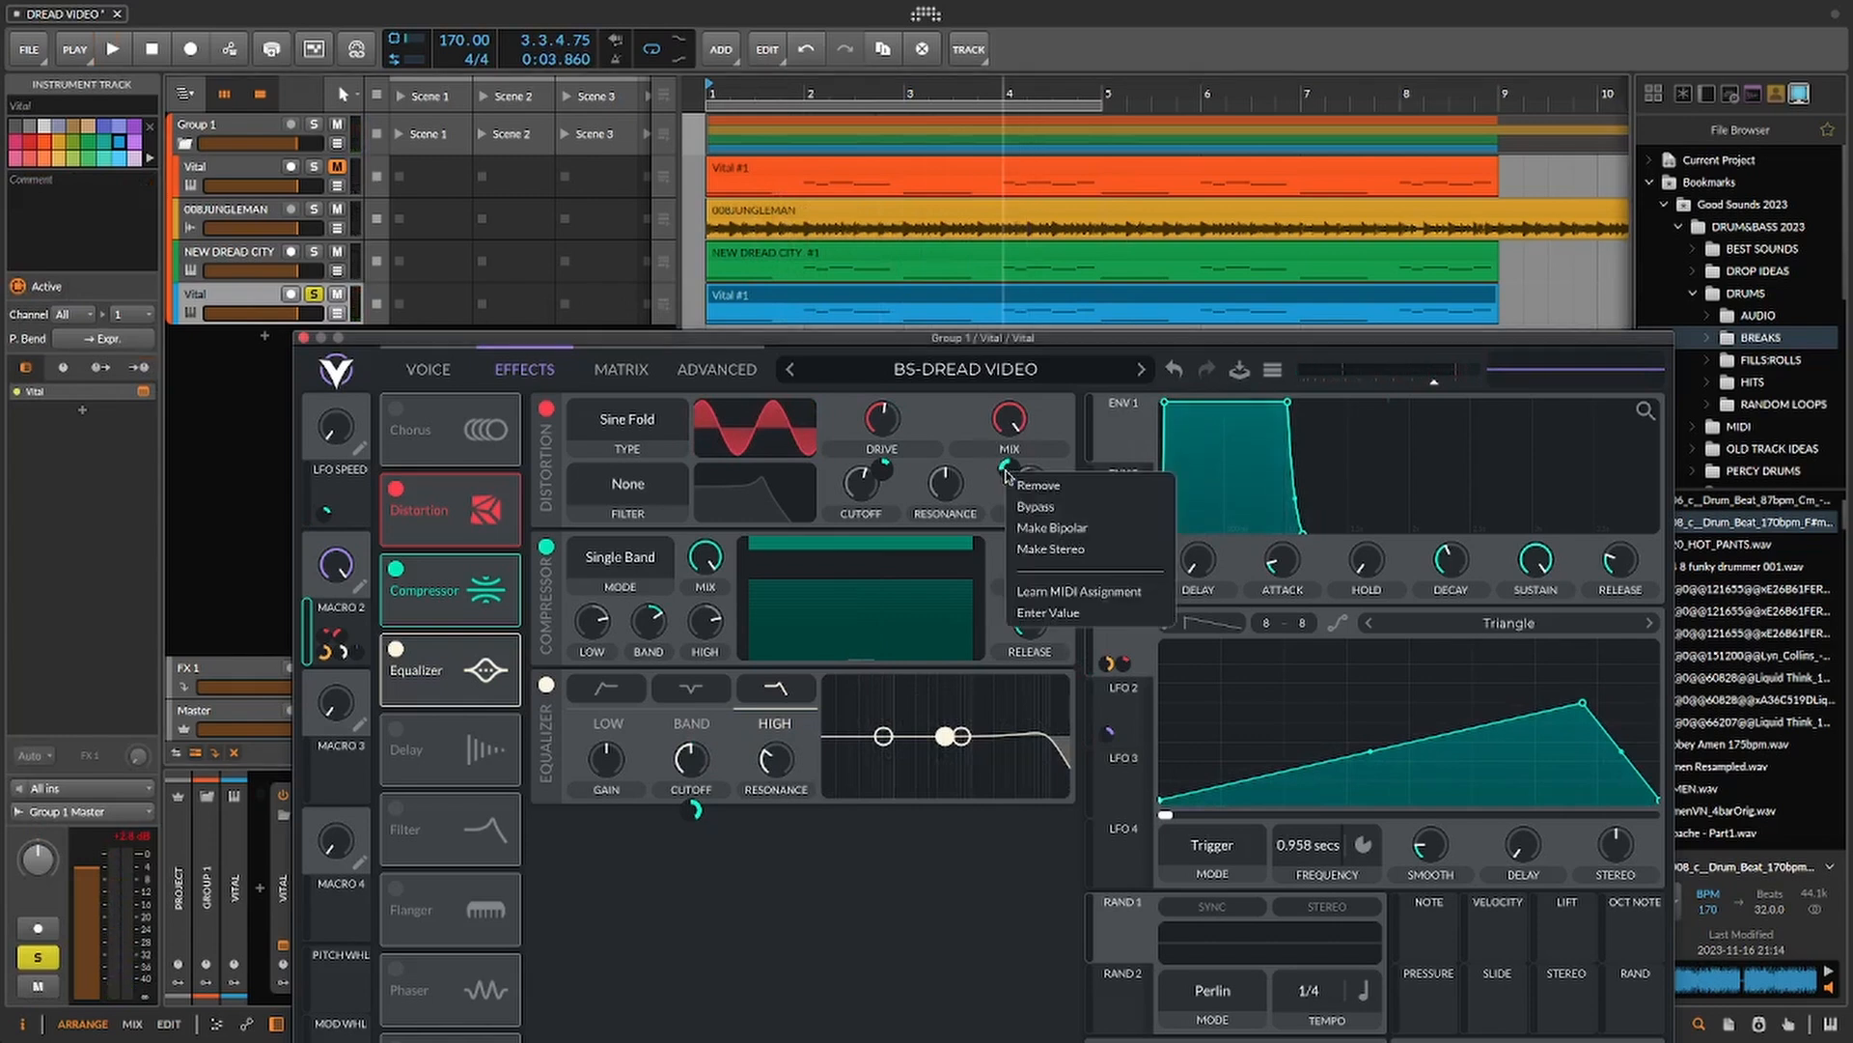
pyautogui.click(1059, 491)
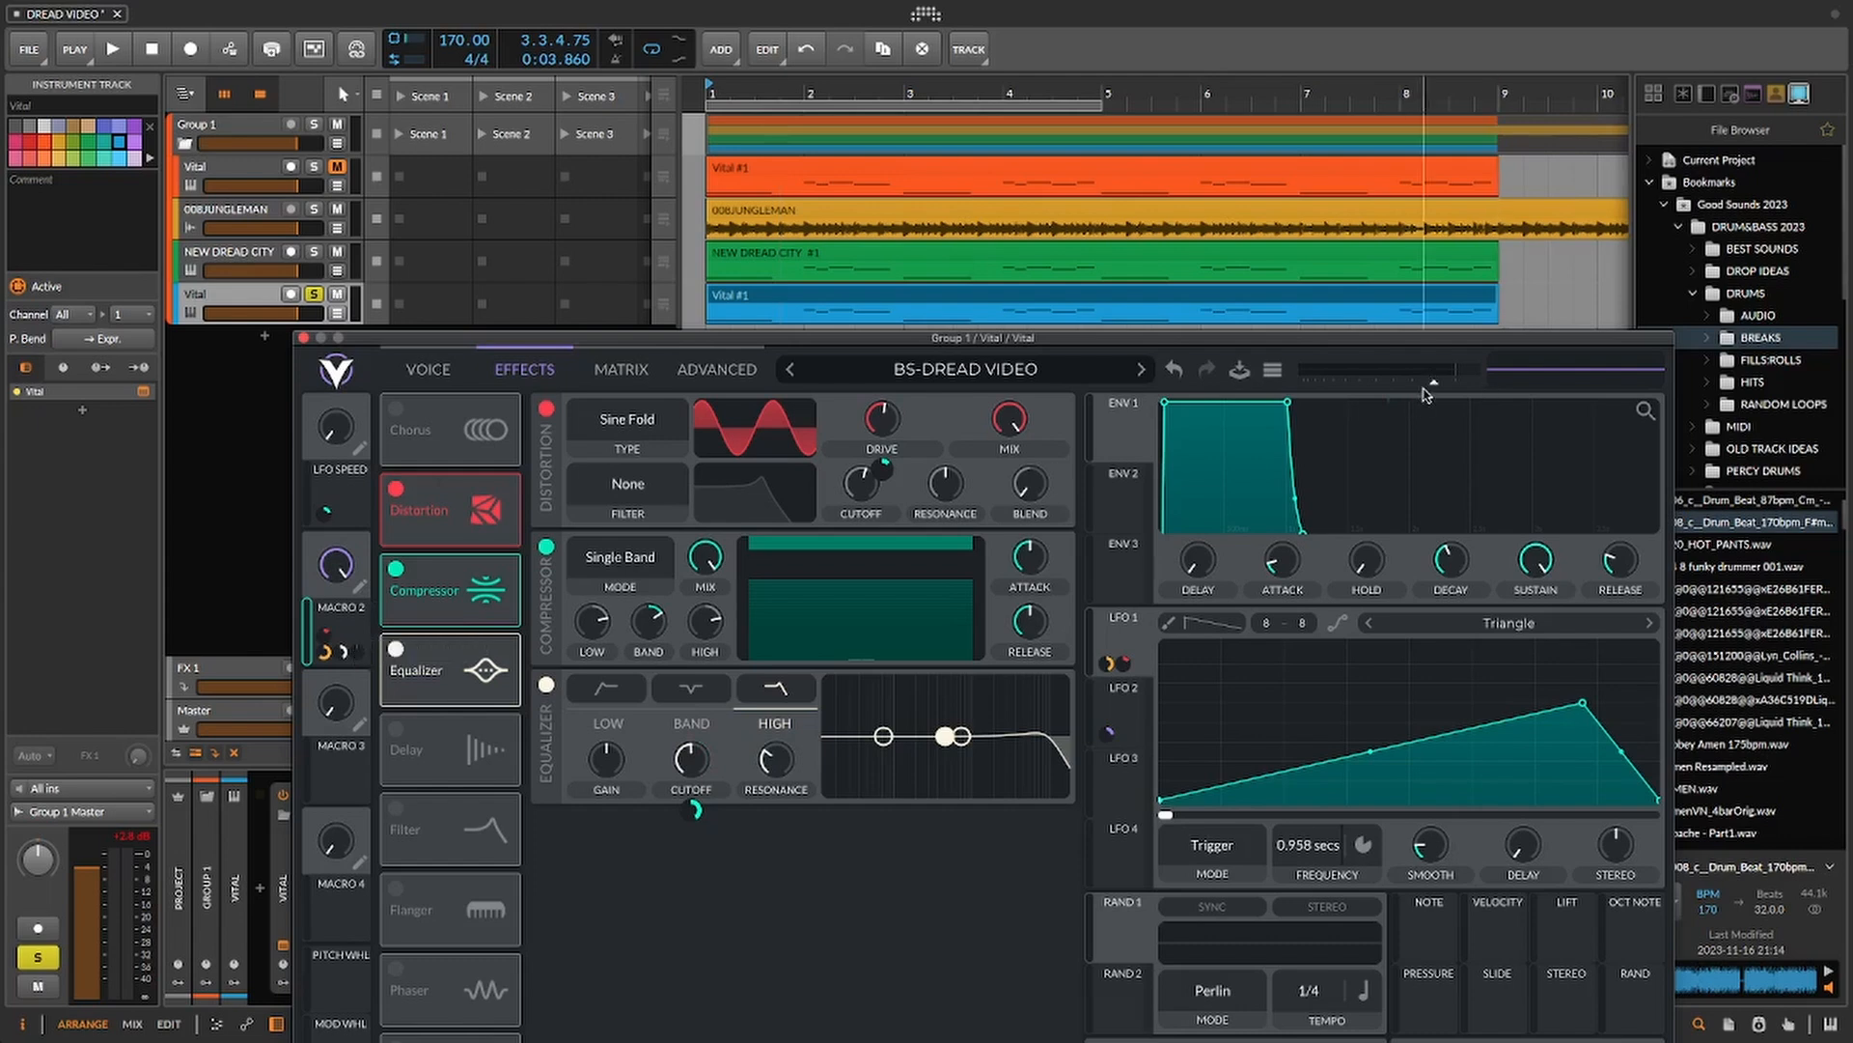
# - Play the lower Vital clip to listen to the Macro 2 modulations, then stop playback
pyautogui.moveTo(1434, 386)
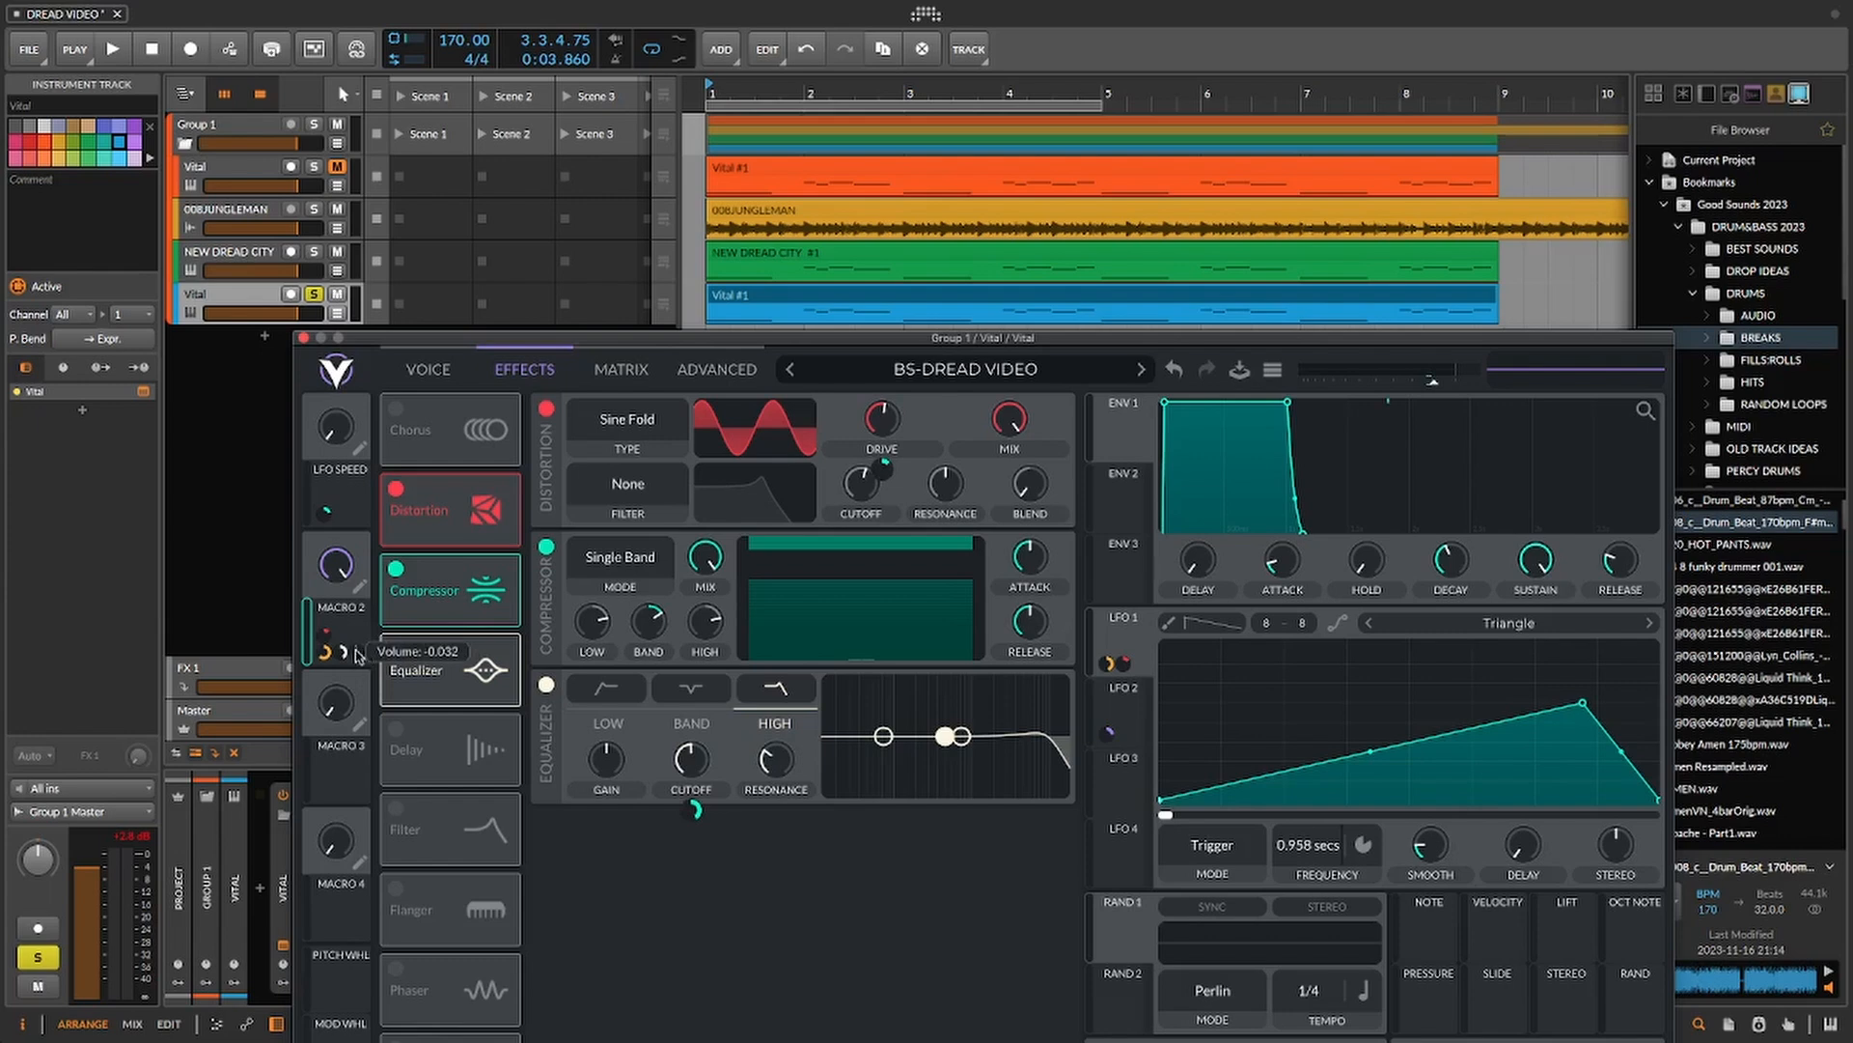
pyautogui.click(758, 305)
pyautogui.press('space')
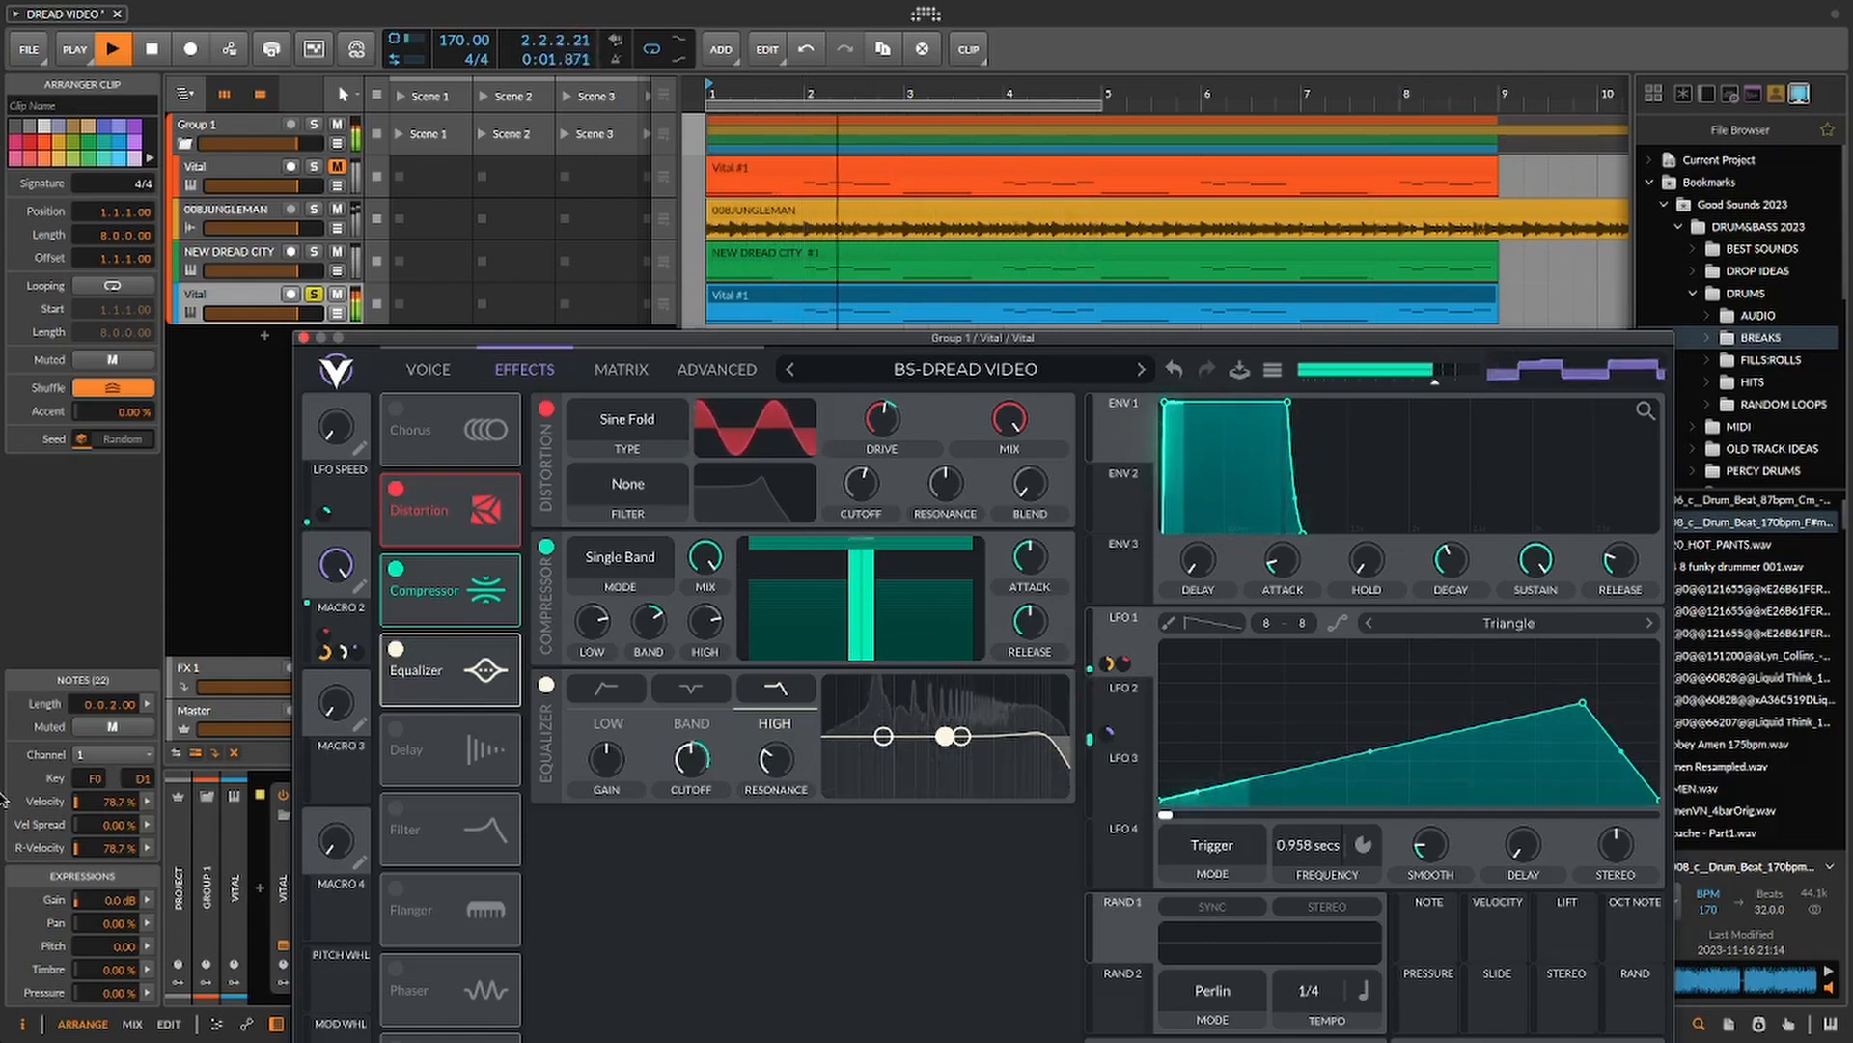
pyautogui.click(152, 49)
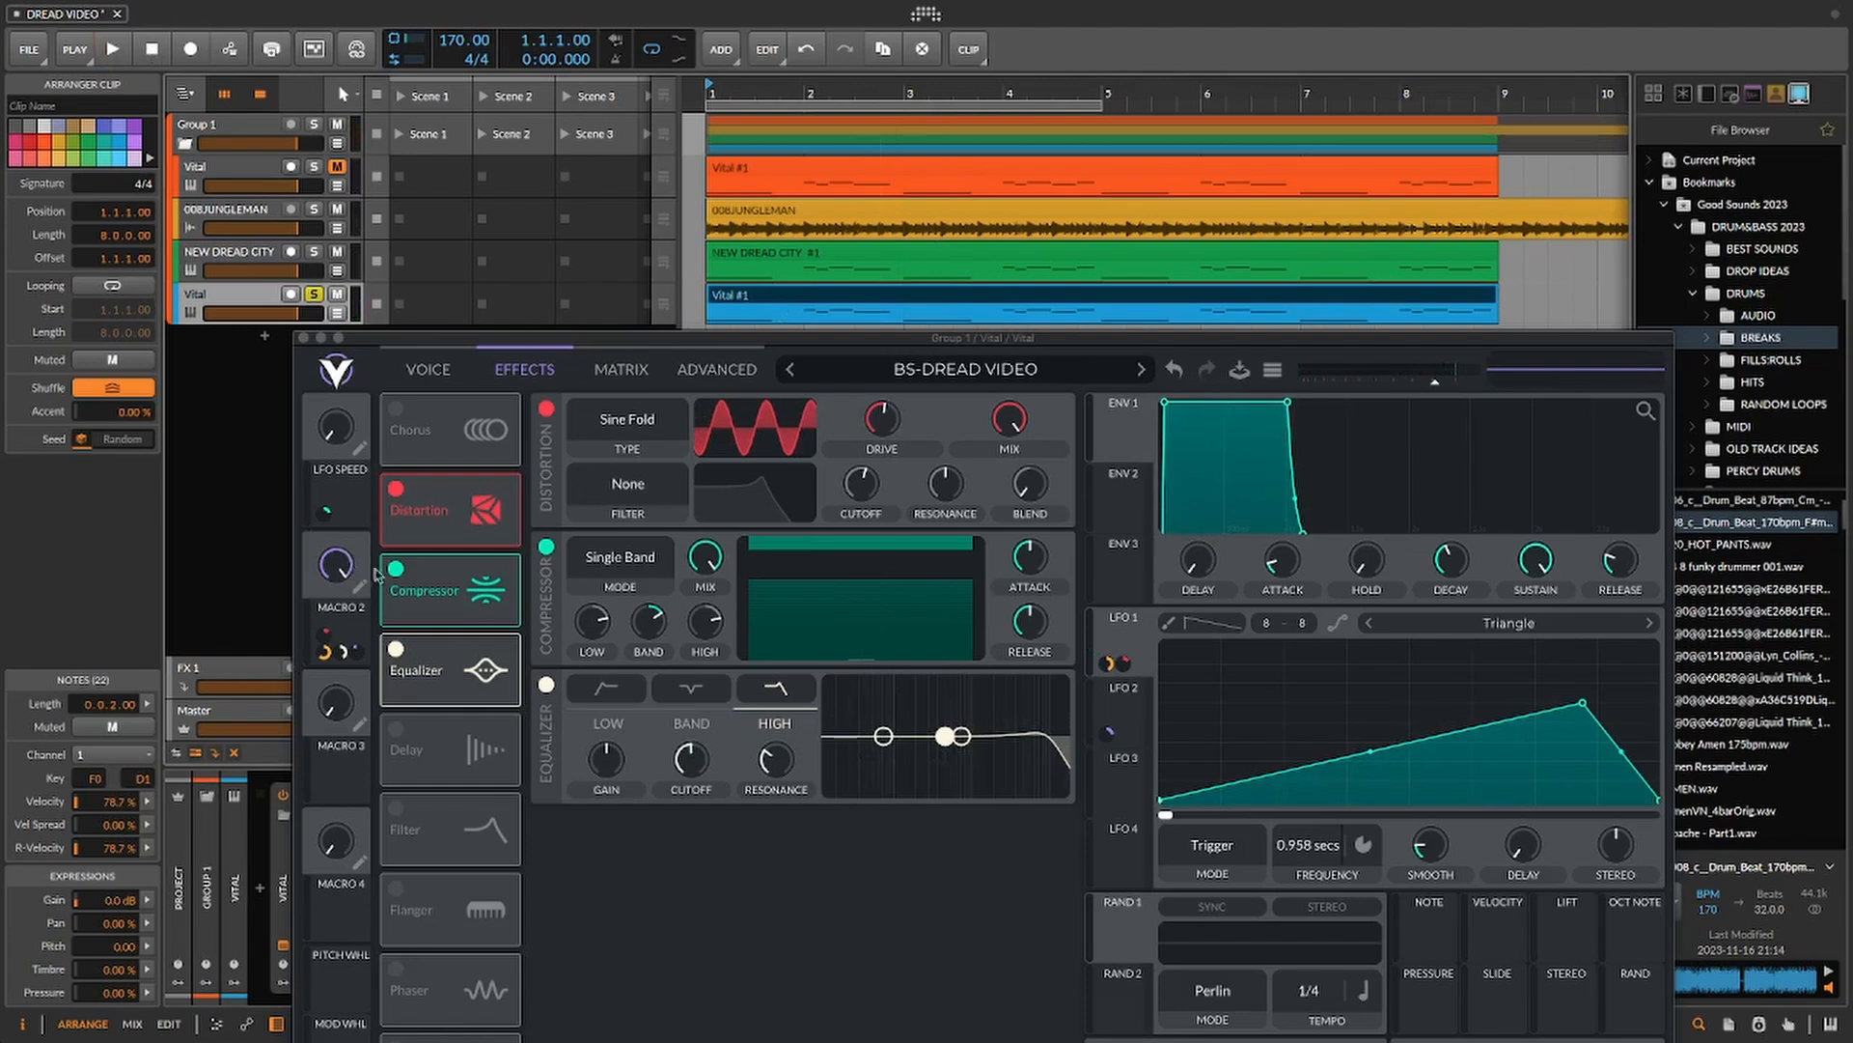
# - Turn the Macro 2 knob fully down and select the lower Vital clip
pyautogui.moveTo(336, 563); pyautogui.dragTo(236, 990)
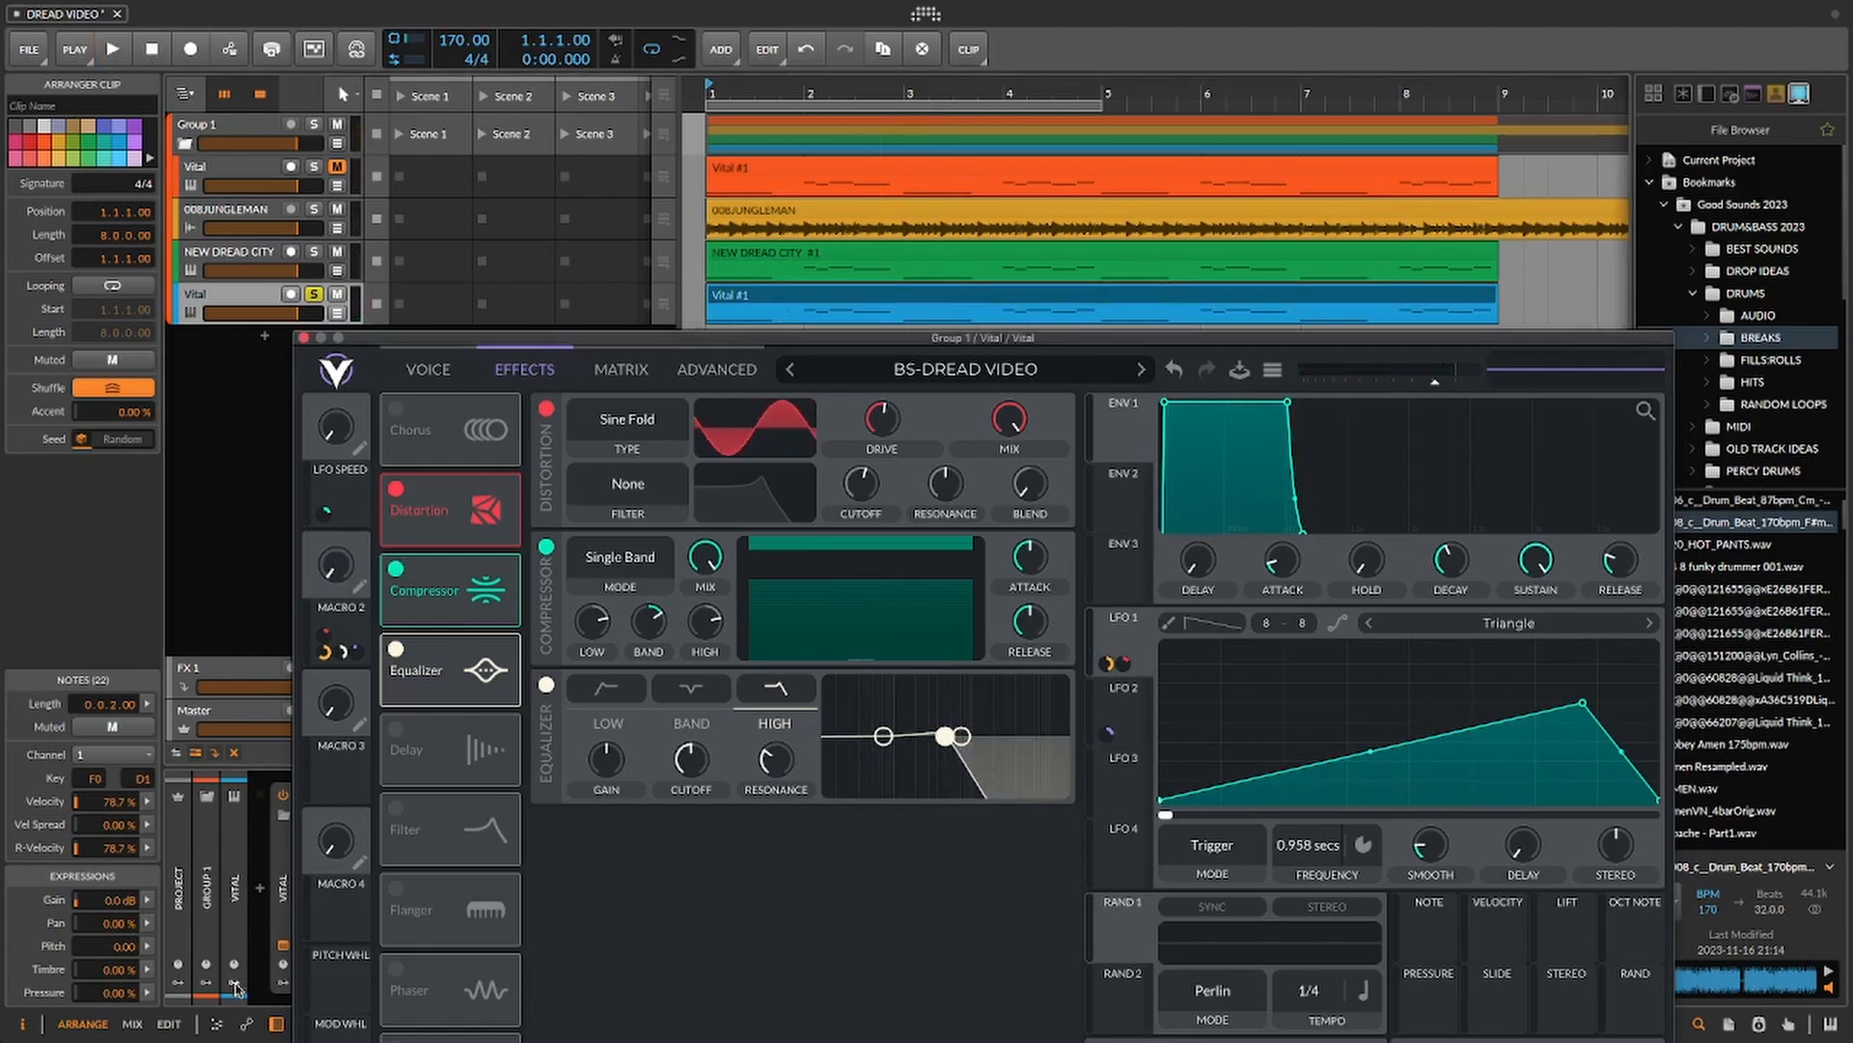
pyautogui.click(769, 297)
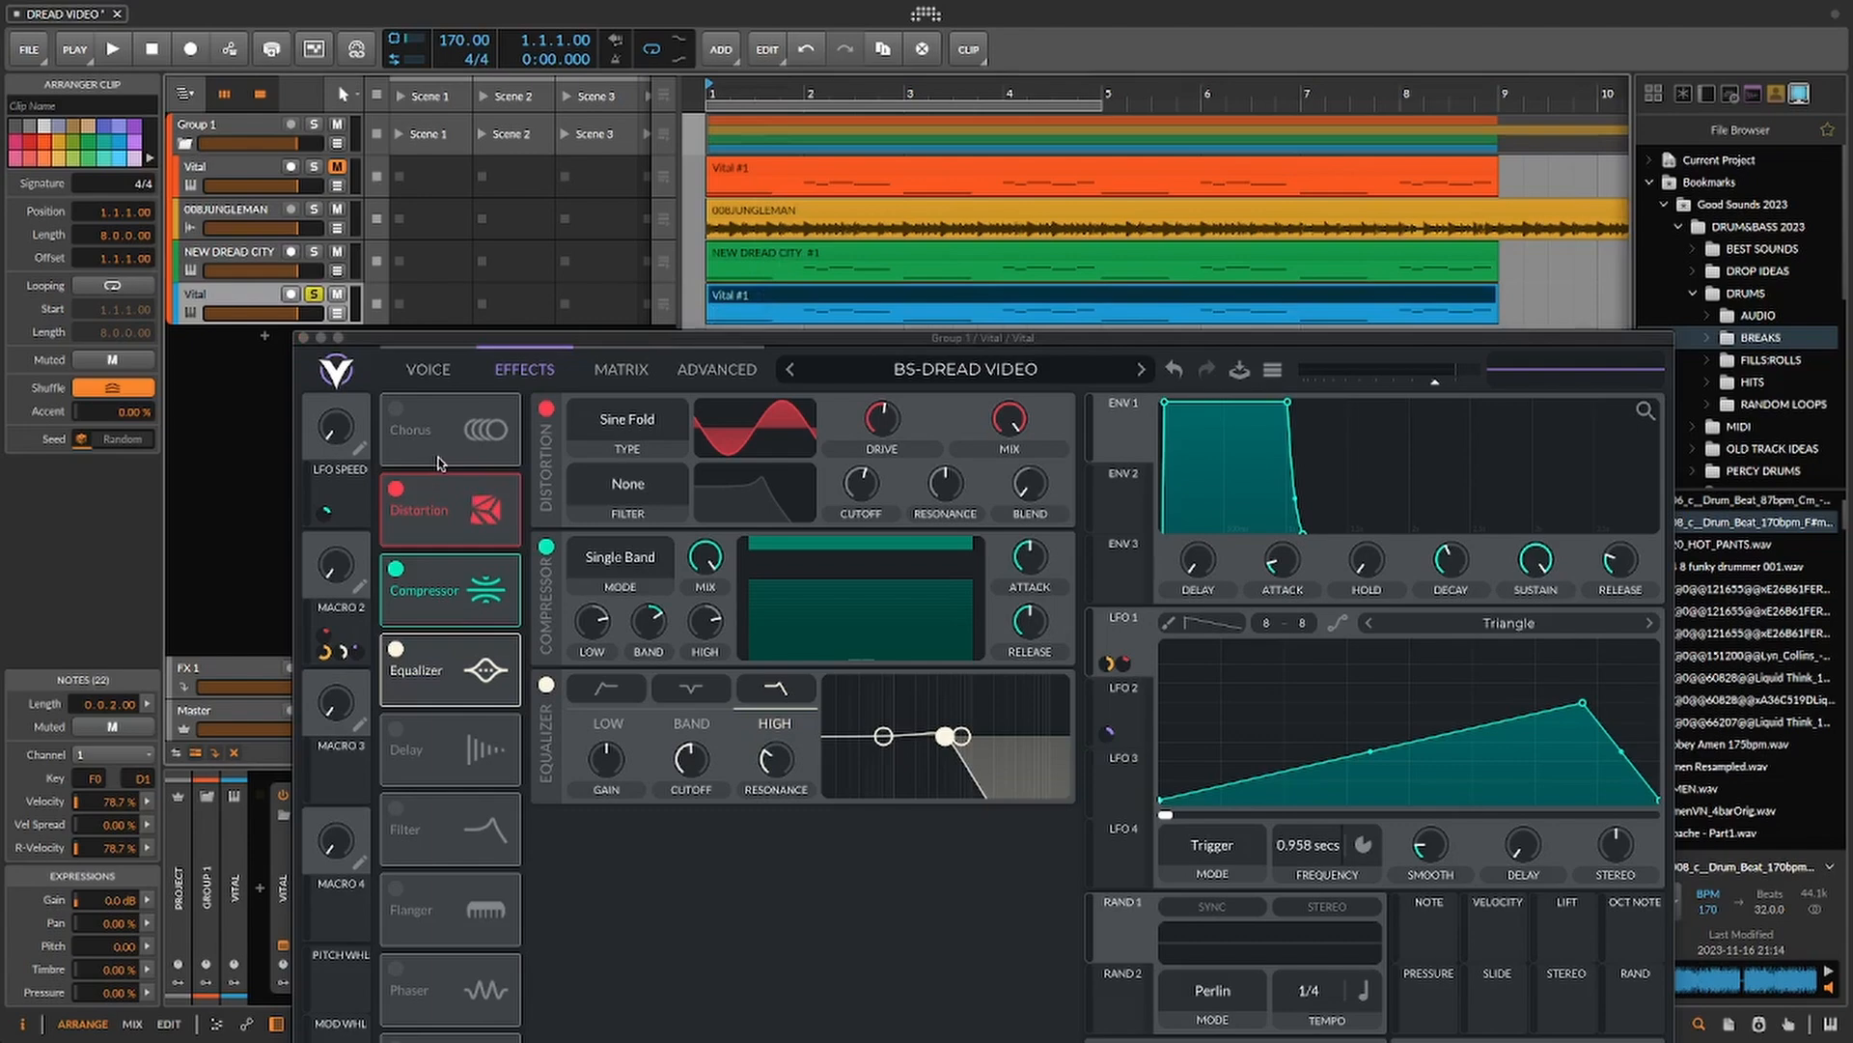
# - Play the lower Vital clip while sweeping Macro 2 up to 1.000
pyautogui.moveTo(500, 339); pyautogui.dragTo(616, 356)
pyautogui.click(744, 295)
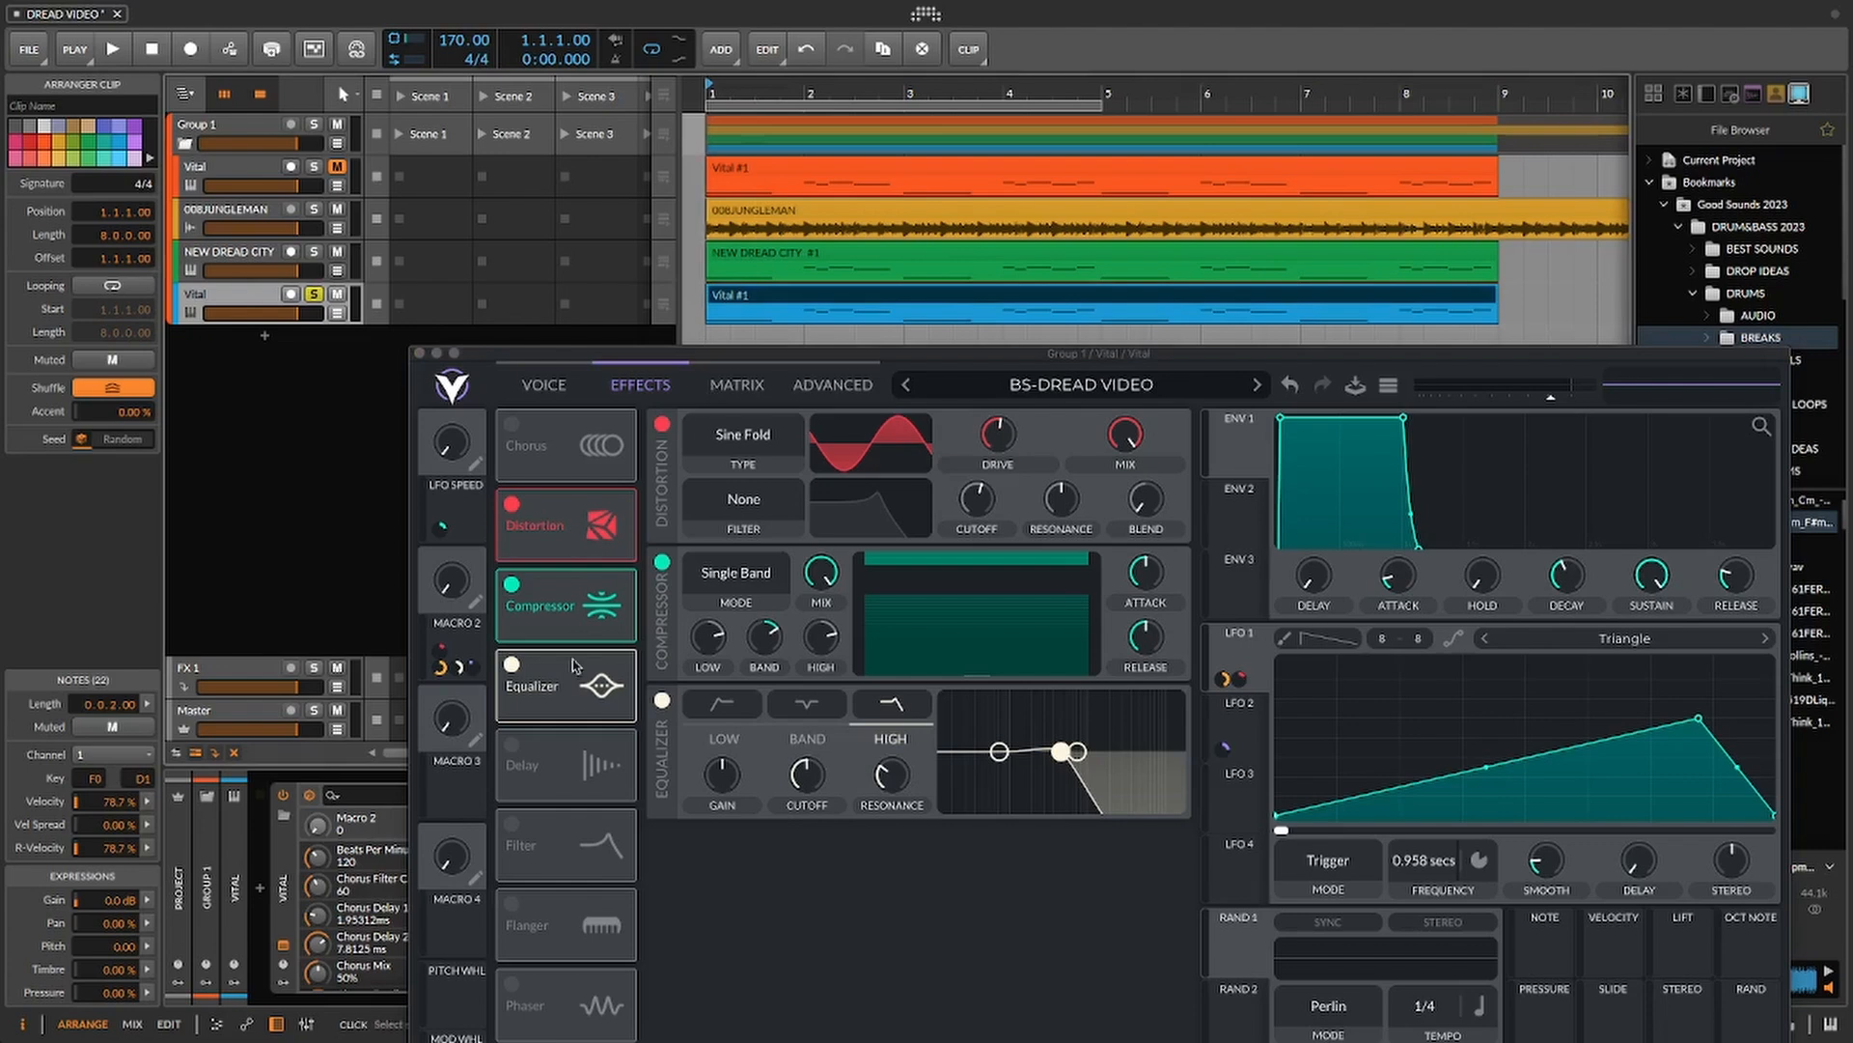
pyautogui.press('space')
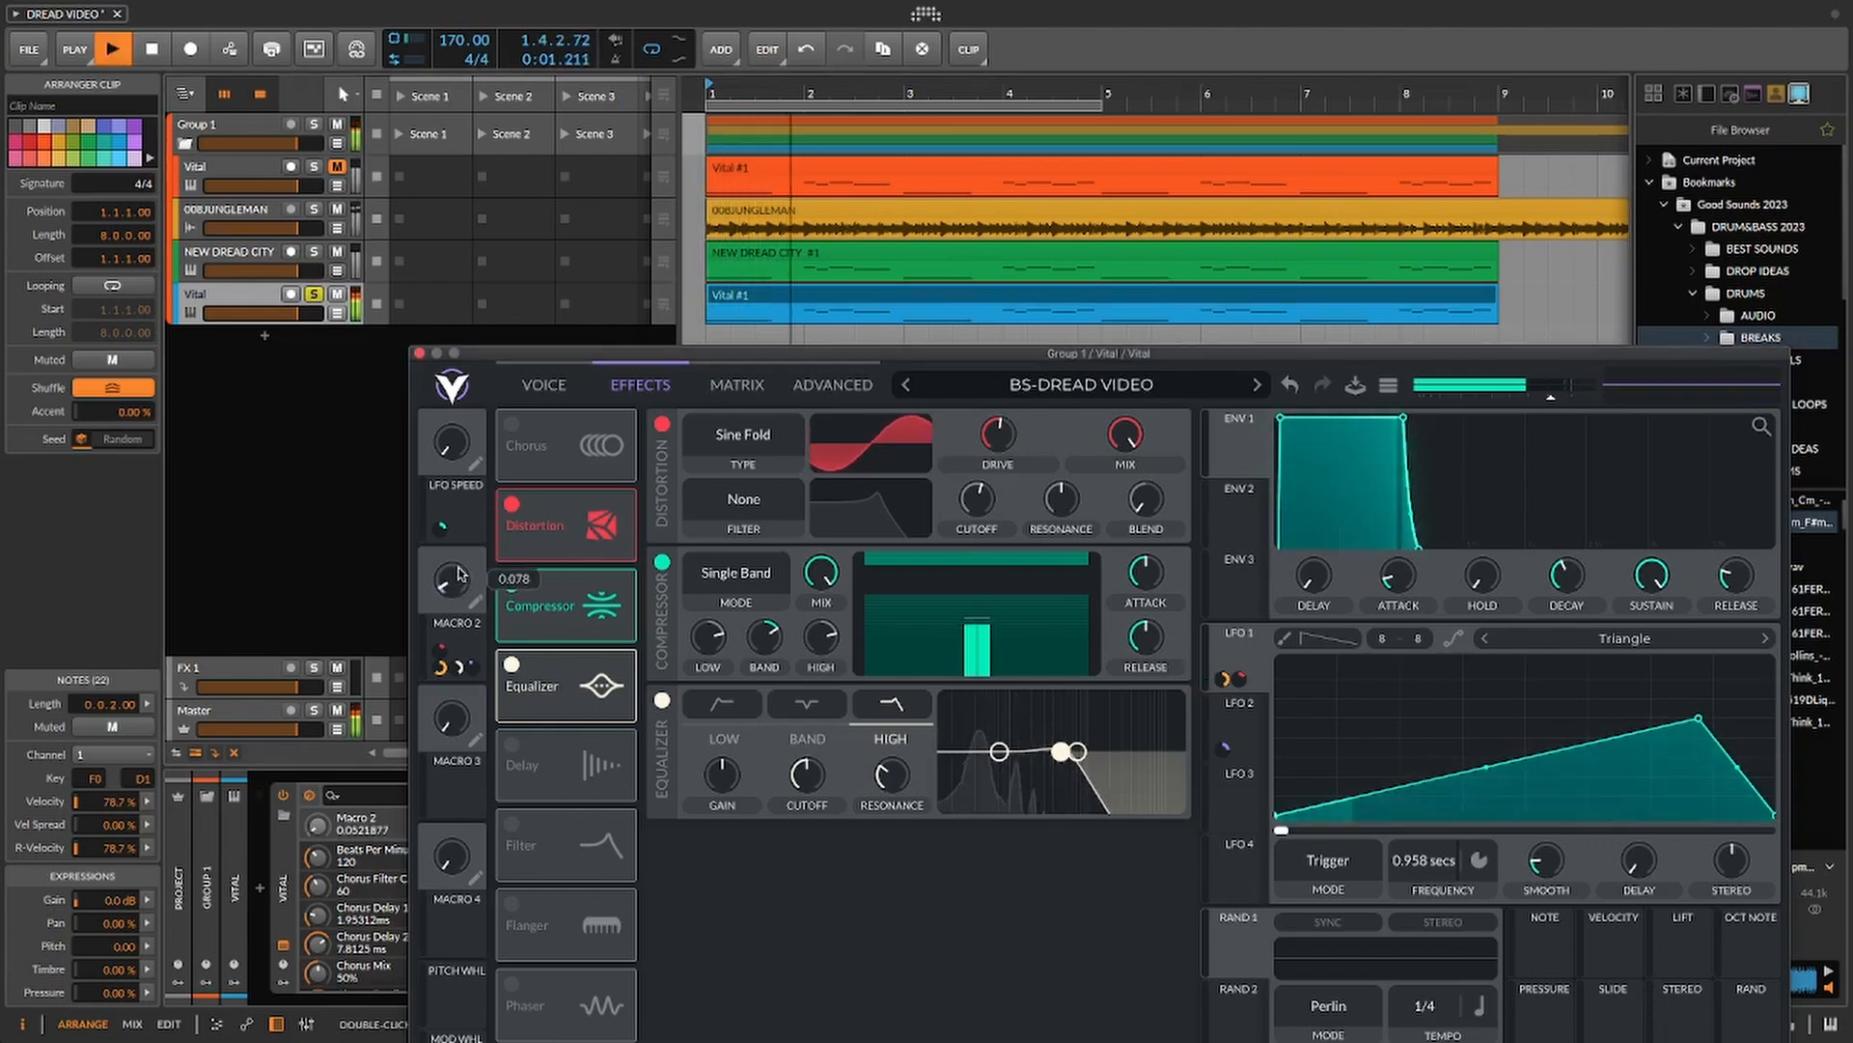
pyautogui.moveTo(466, 553)
pyautogui.moveTo(466, 554); pyautogui.dragTo(487, 499)
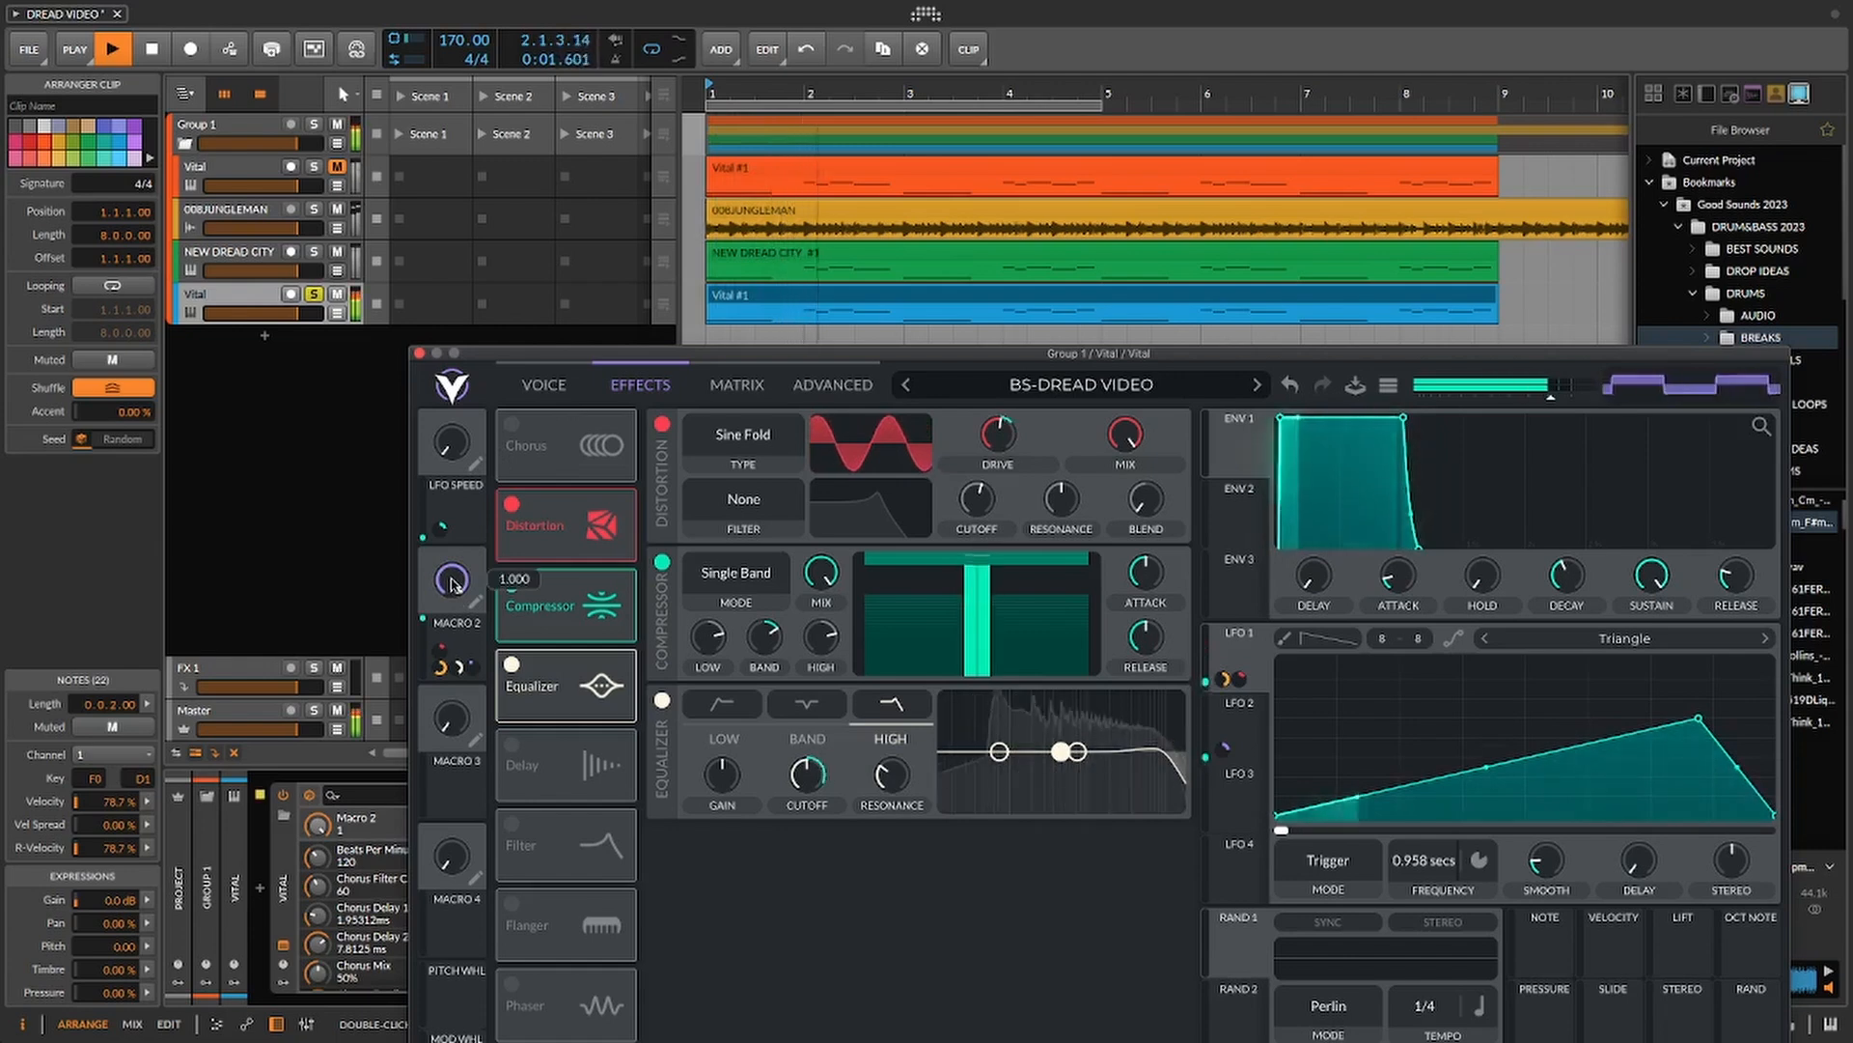
# - Fine-tune Macro 2's modulation amounts during playback, setting Modulation 7 to about -0.019, and turn Macro 2 fully down after stopping
pyautogui.moveTo(989, 482)
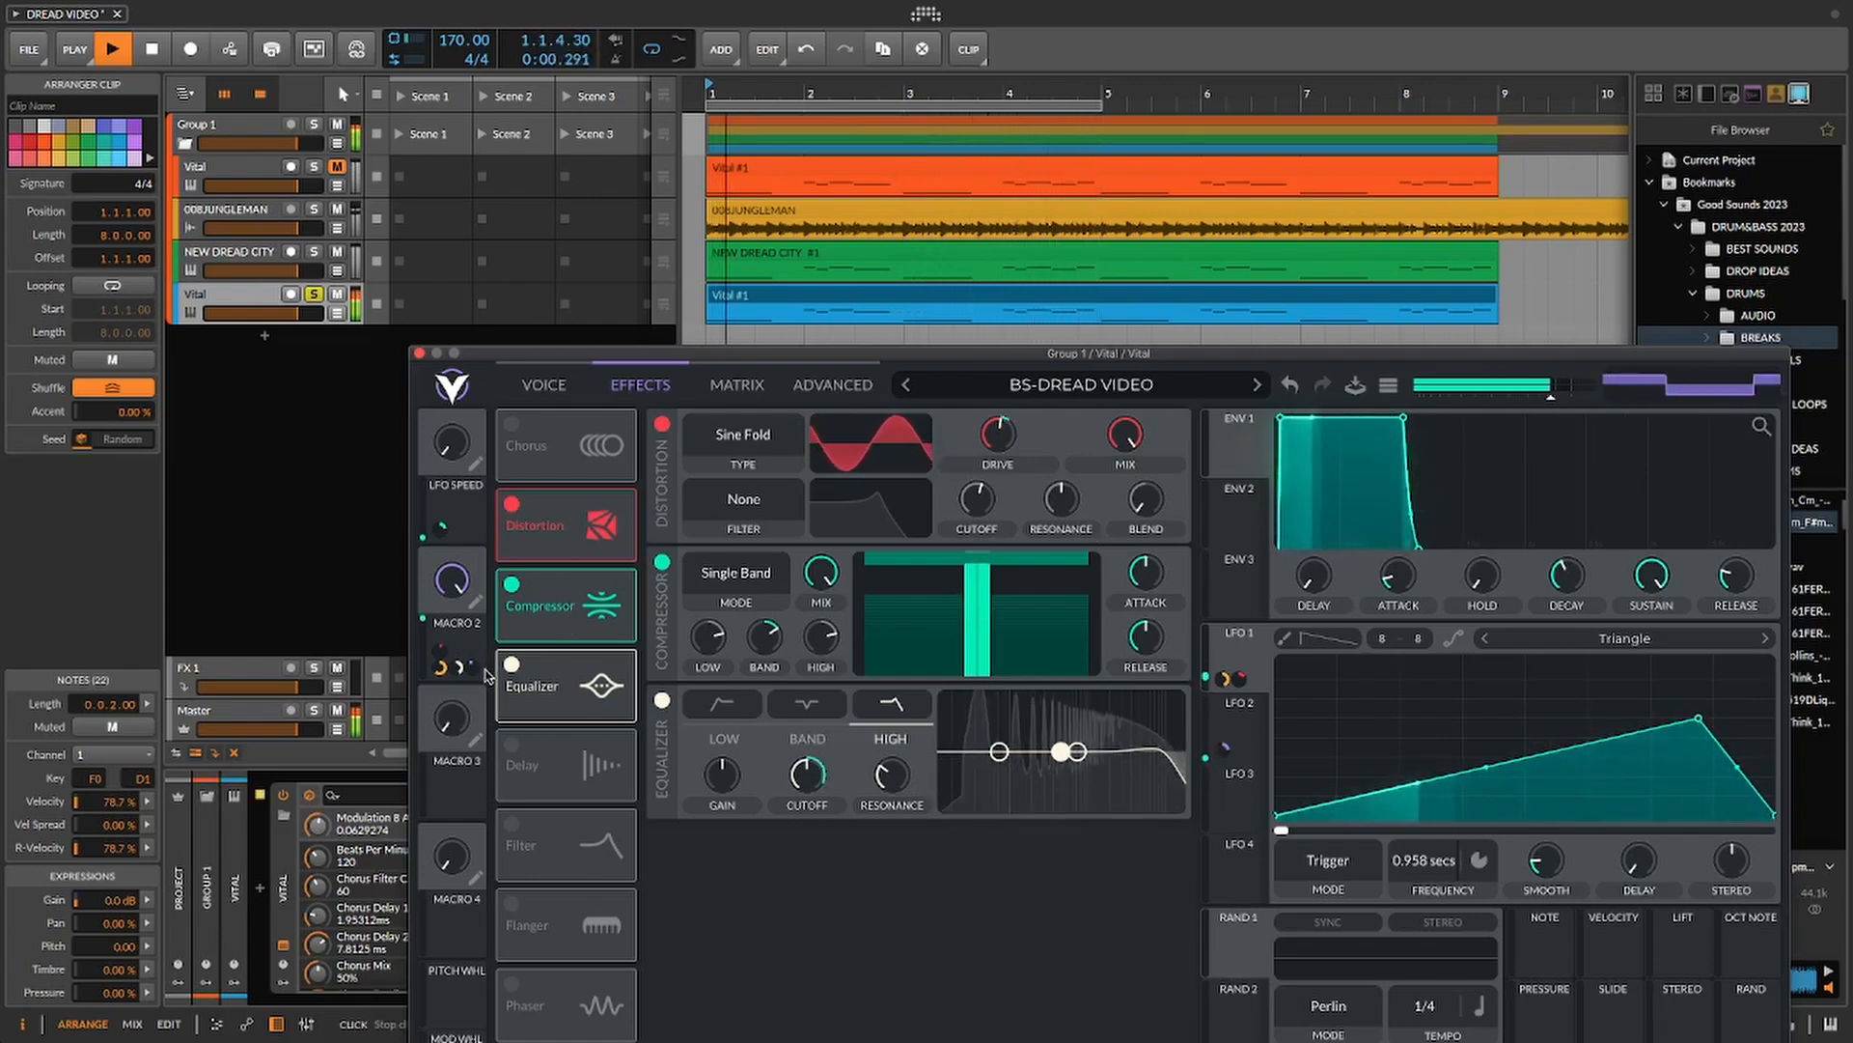
pyautogui.moveTo(473, 669)
pyautogui.moveTo(472, 669); pyautogui.dragTo(472, 657)
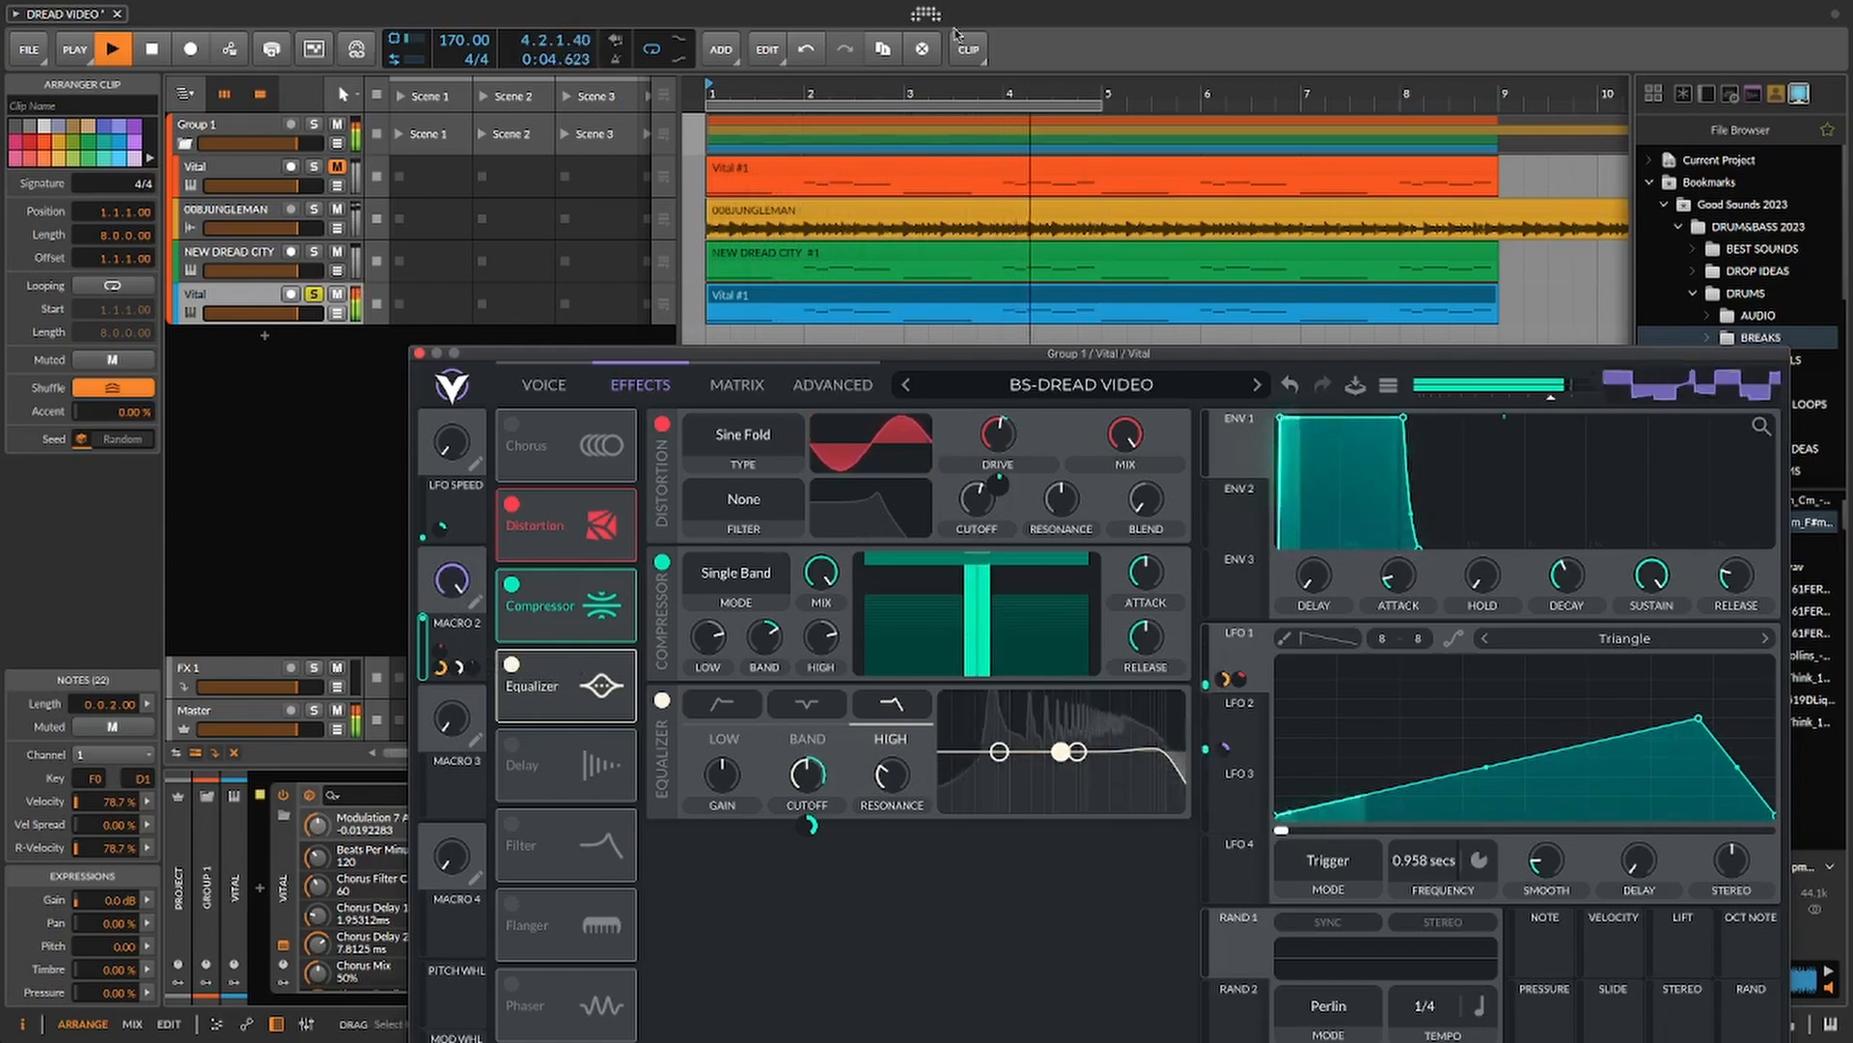
pyautogui.click(810, 294)
pyautogui.press('space')
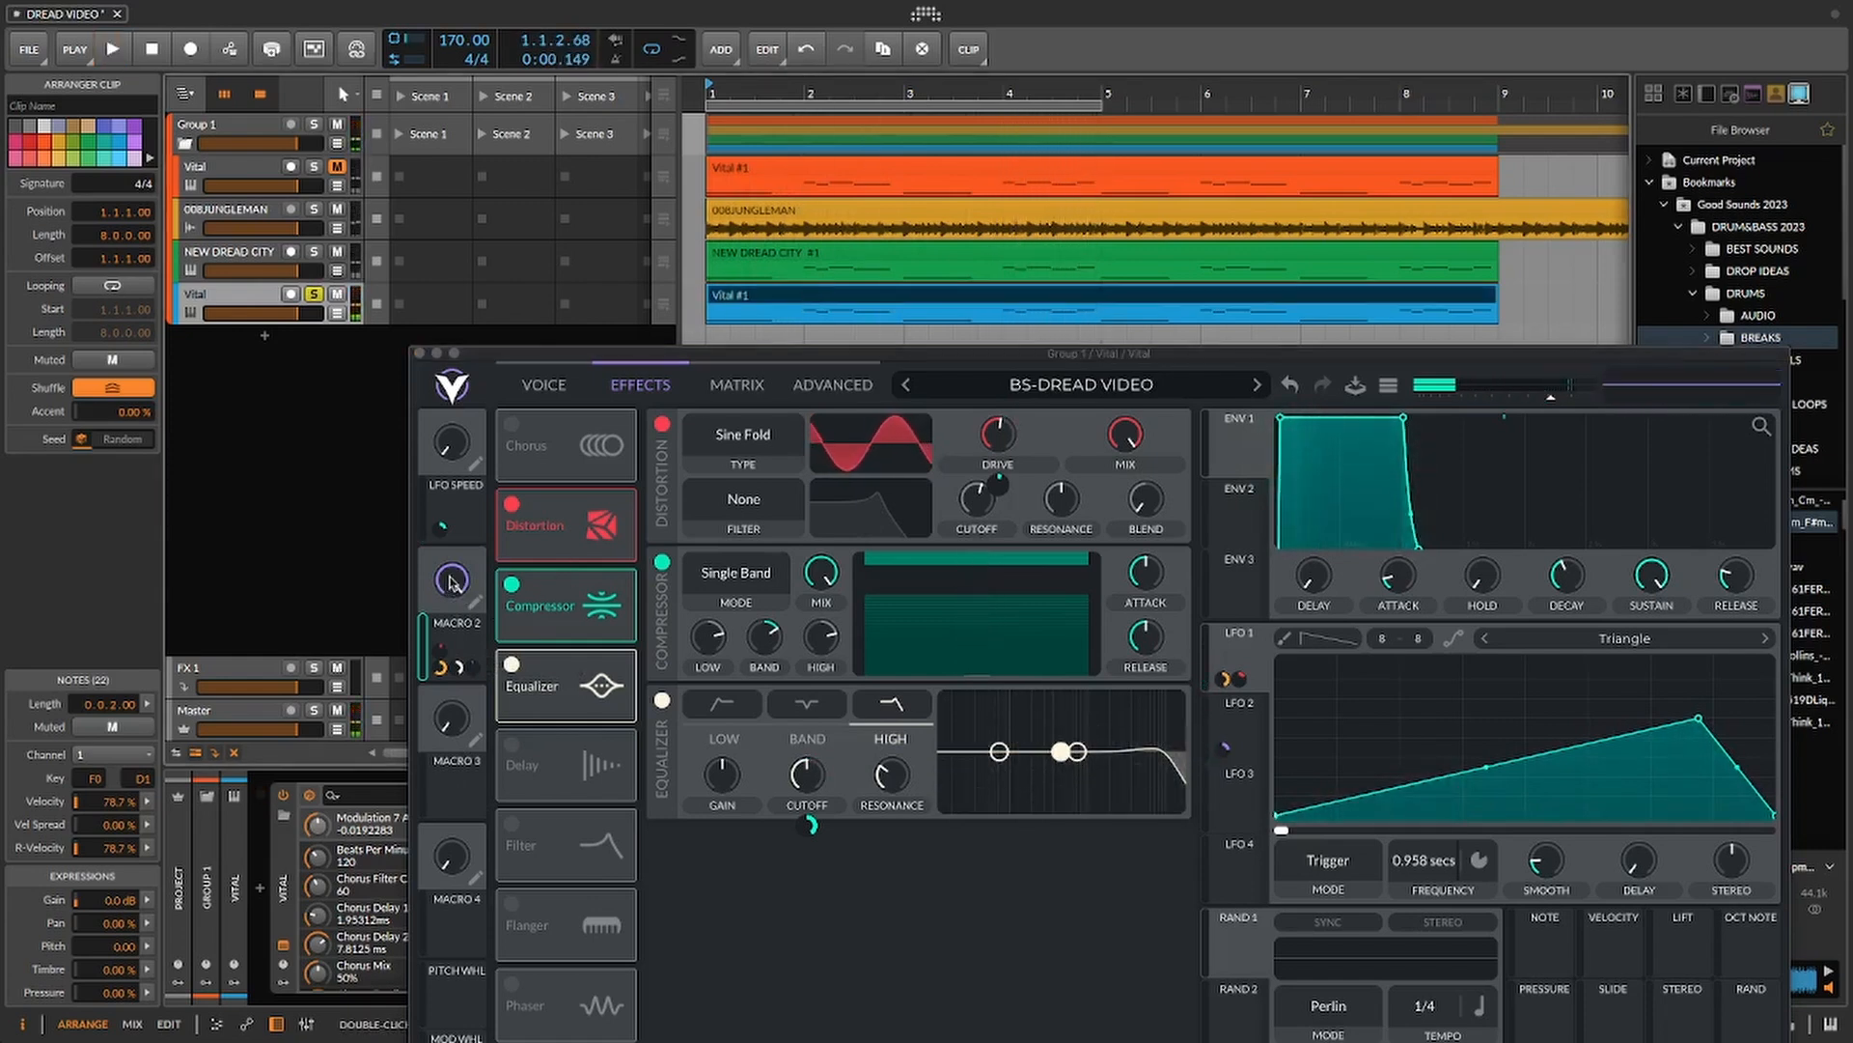
pyautogui.moveTo(453, 580); pyautogui.dragTo(453, 744)
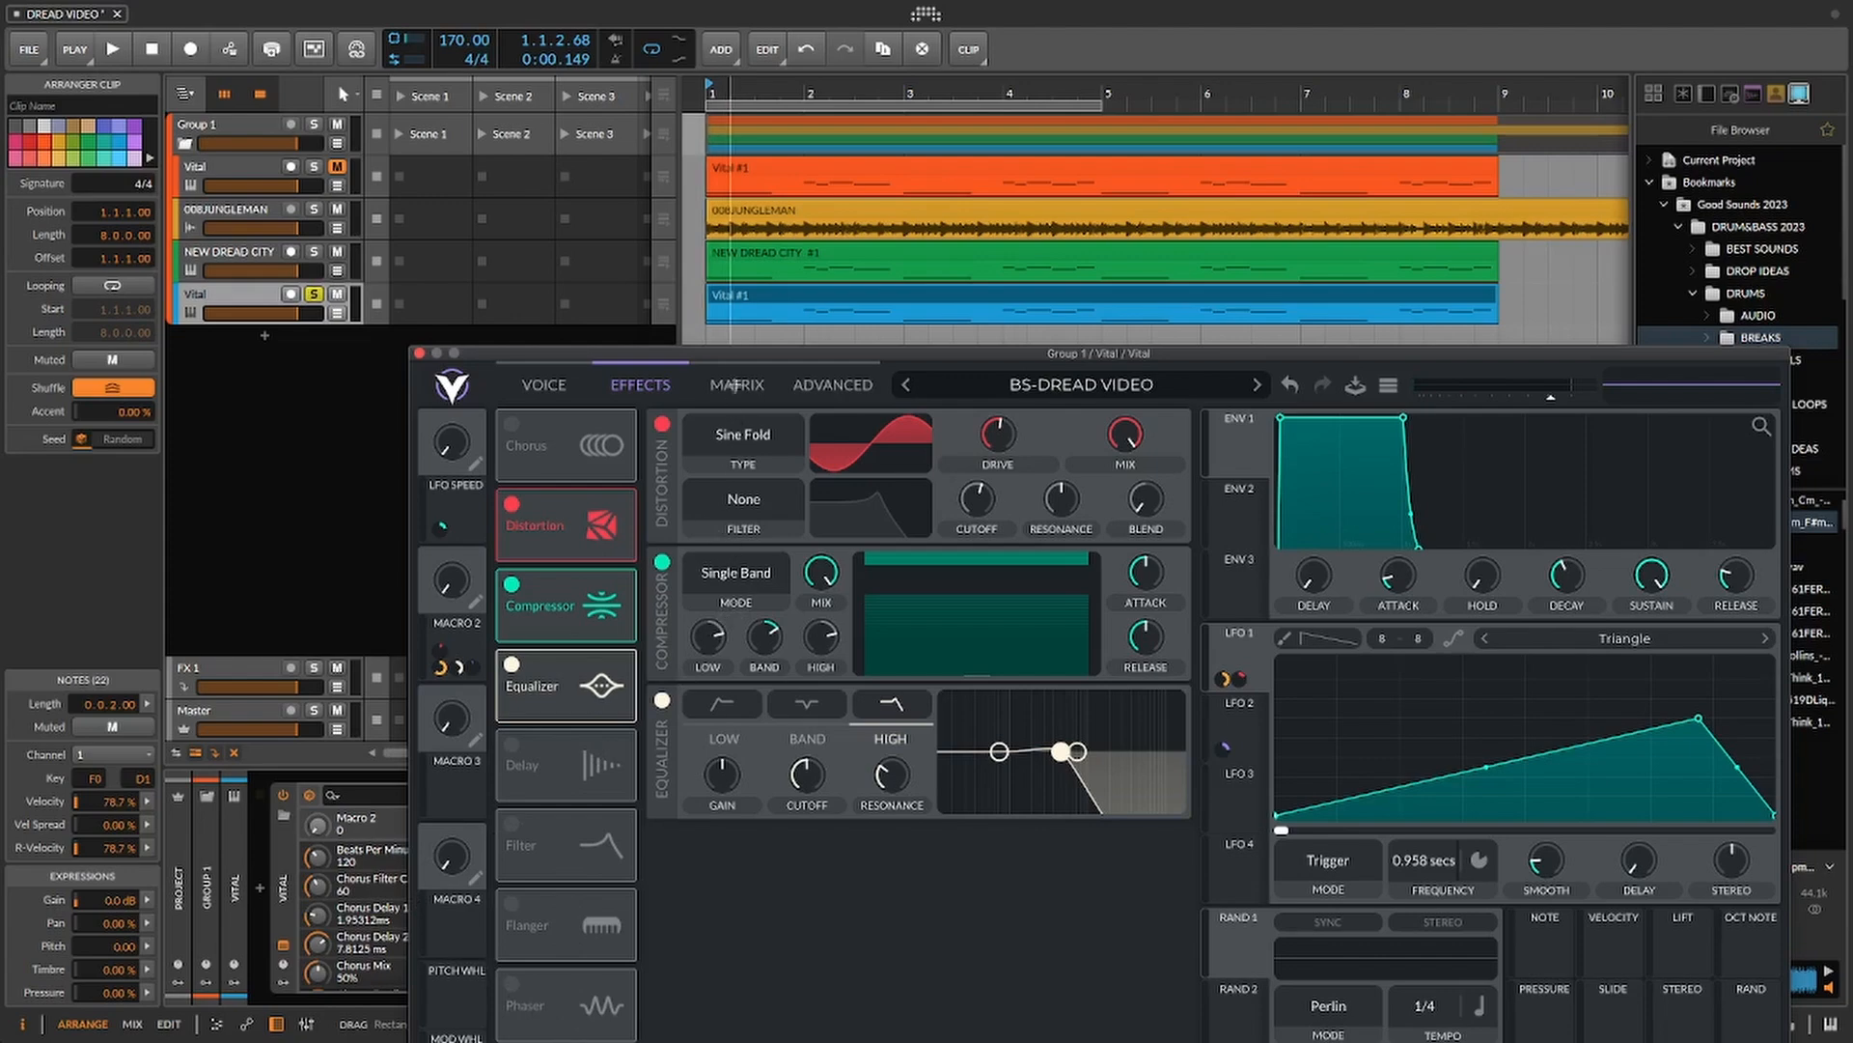
# - Enable the Reverb and move it directly after the Equalizer in the effects chain
pyautogui.moveTo(742, 363); pyautogui.dragTo(686, 194)
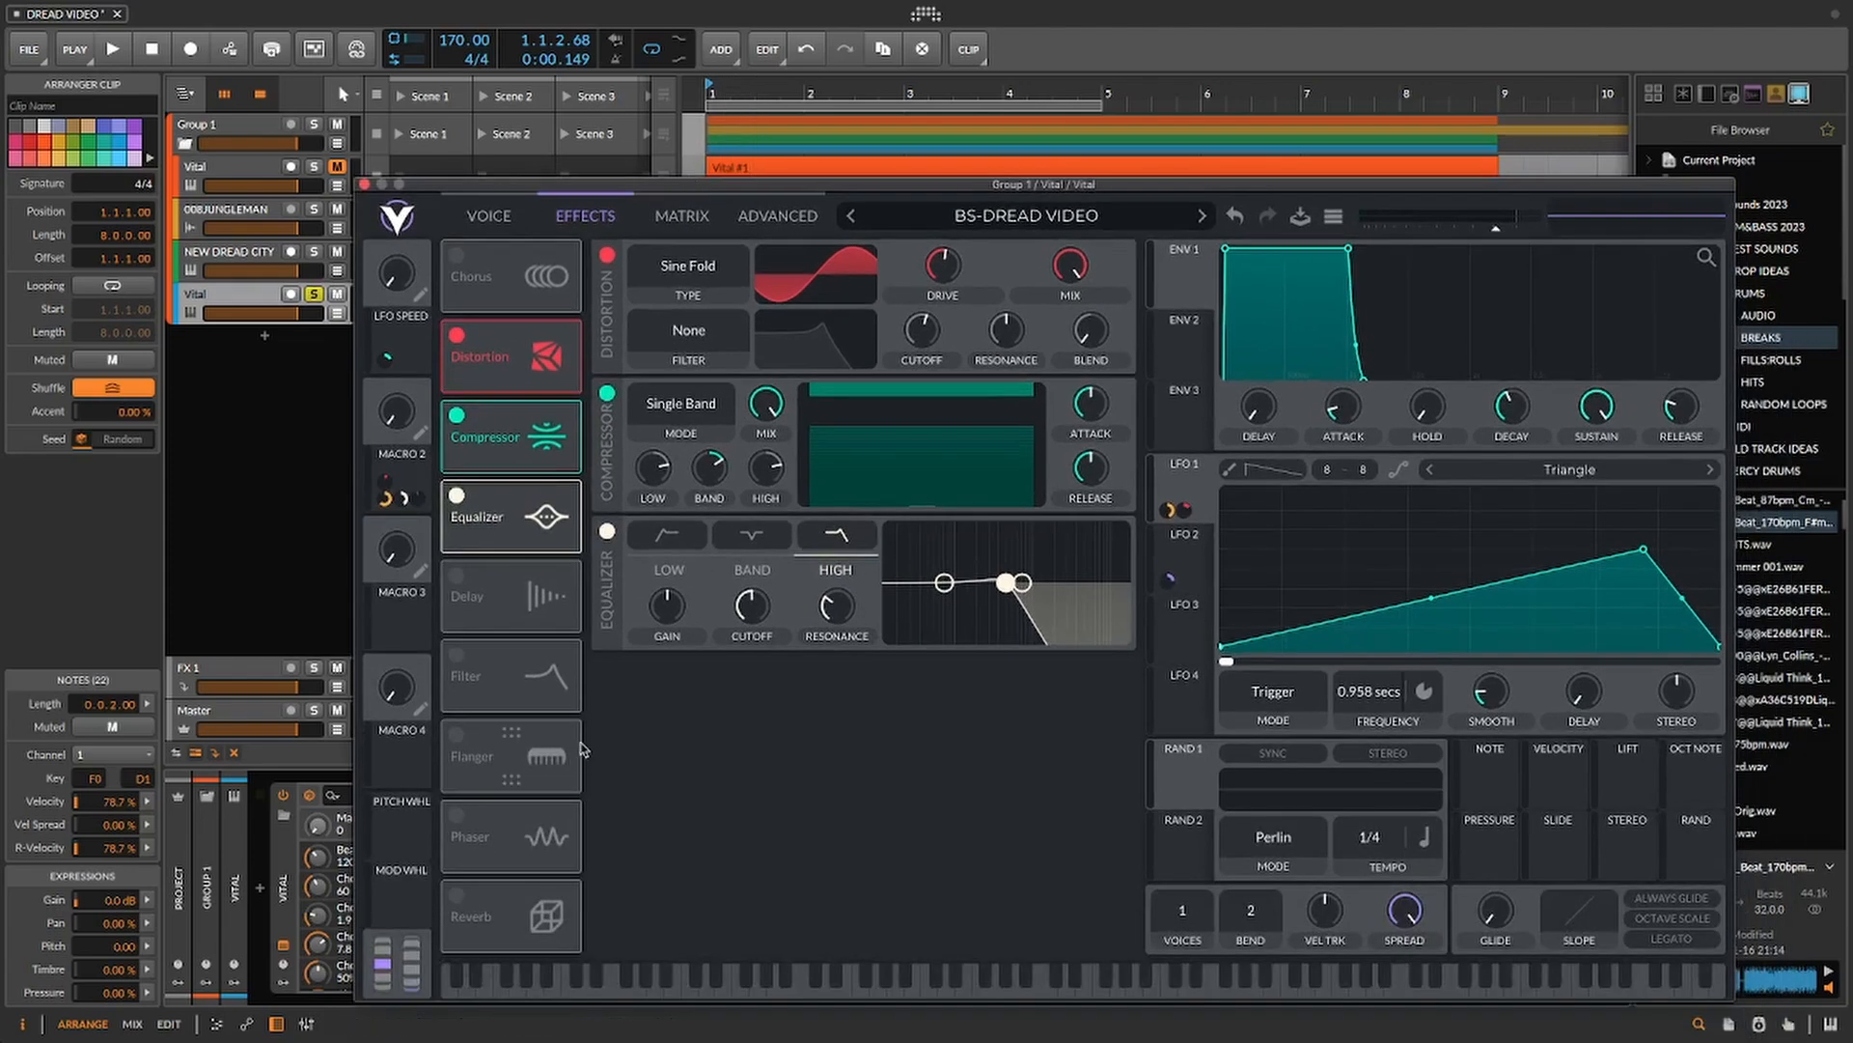
pyautogui.click(456, 898)
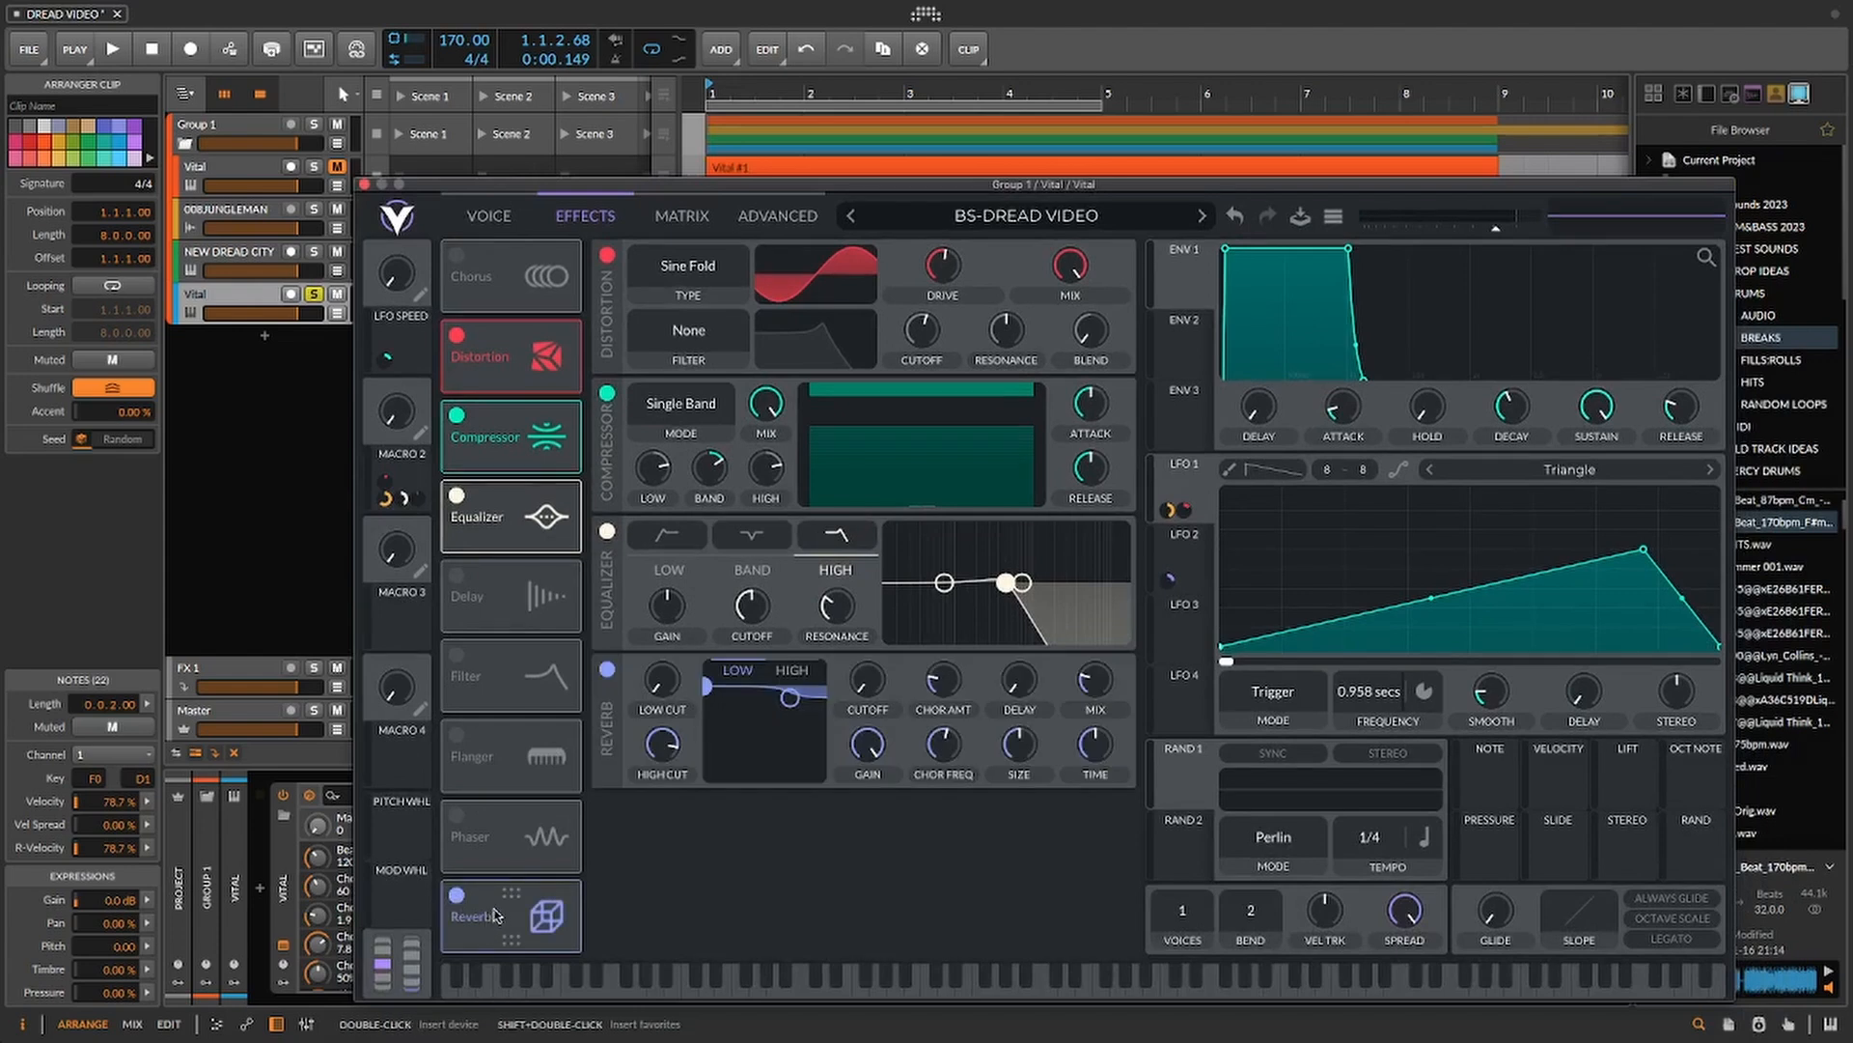
pyautogui.moveTo(497, 917); pyautogui.dragTo(509, 586)
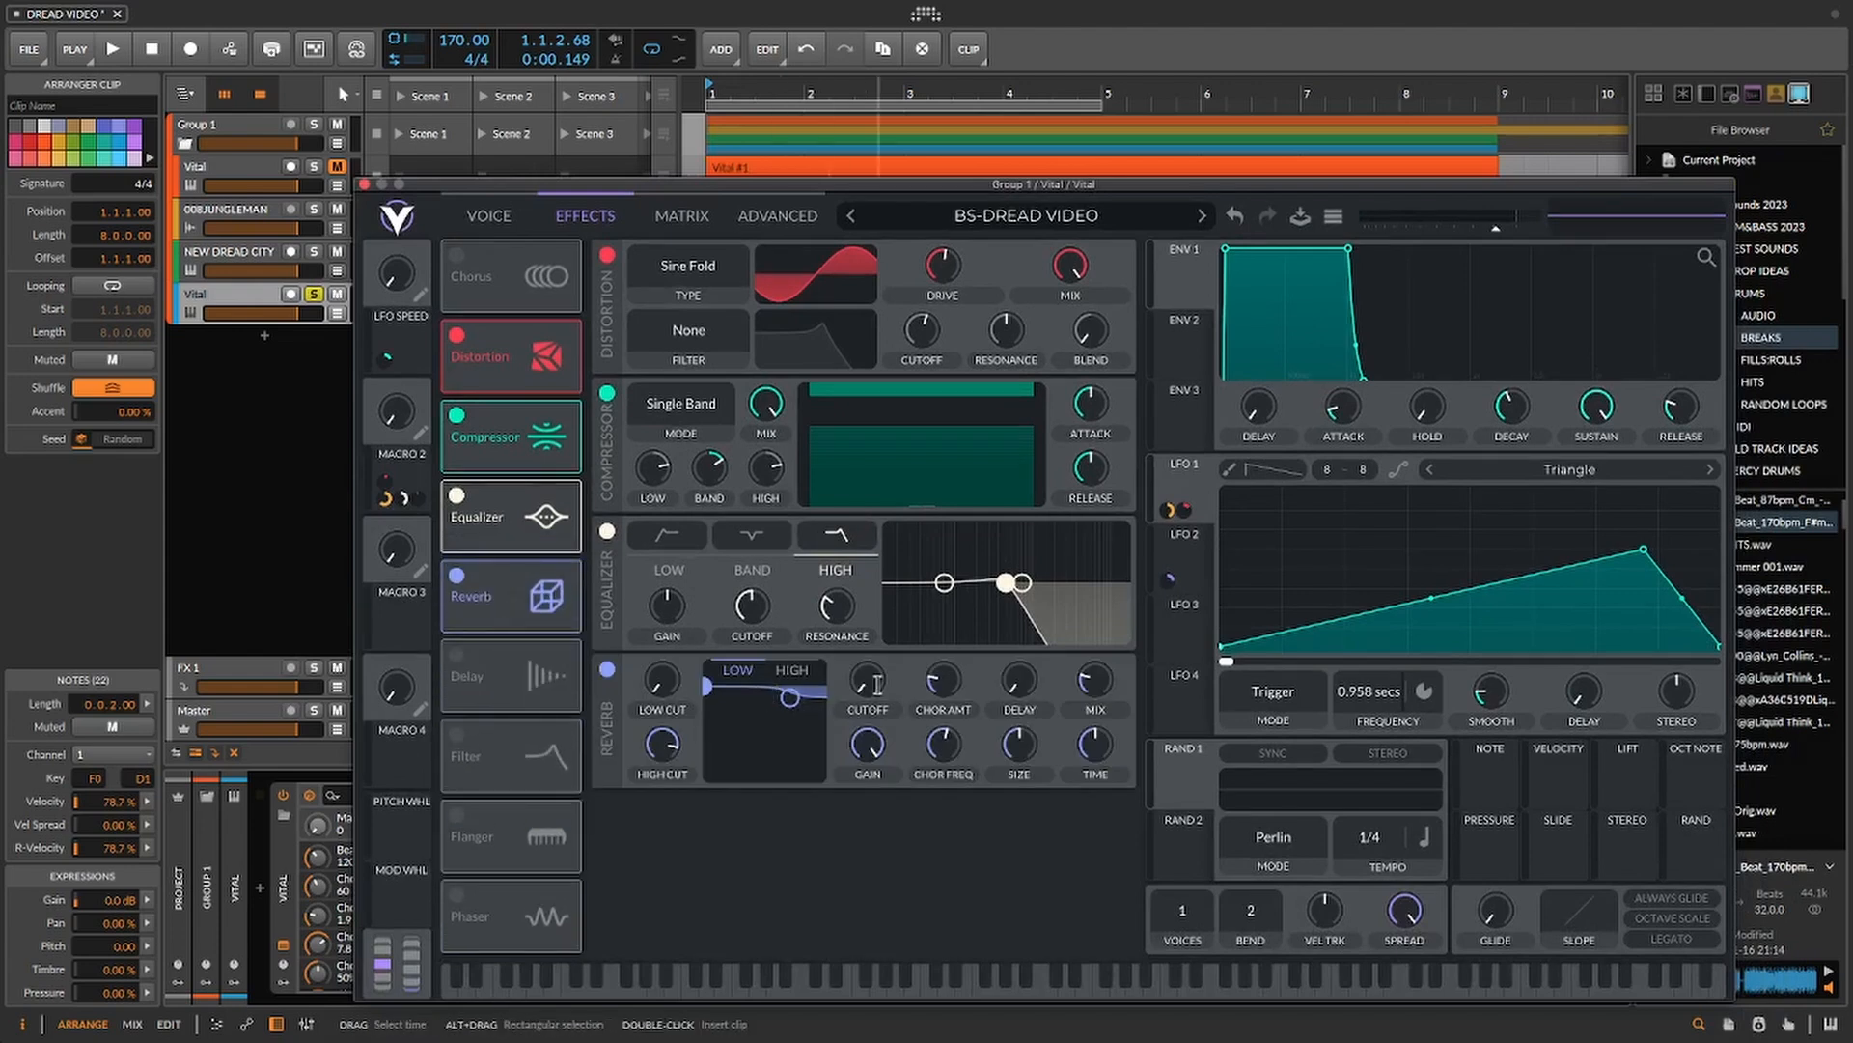
# - Set the Reverb's low shelf to 153.9 Hz at -6 dB and turn its chorus amount, chorus frequency and mix fully down
pyautogui.moveTo(708, 686); pyautogui.dragTo(715, 722)
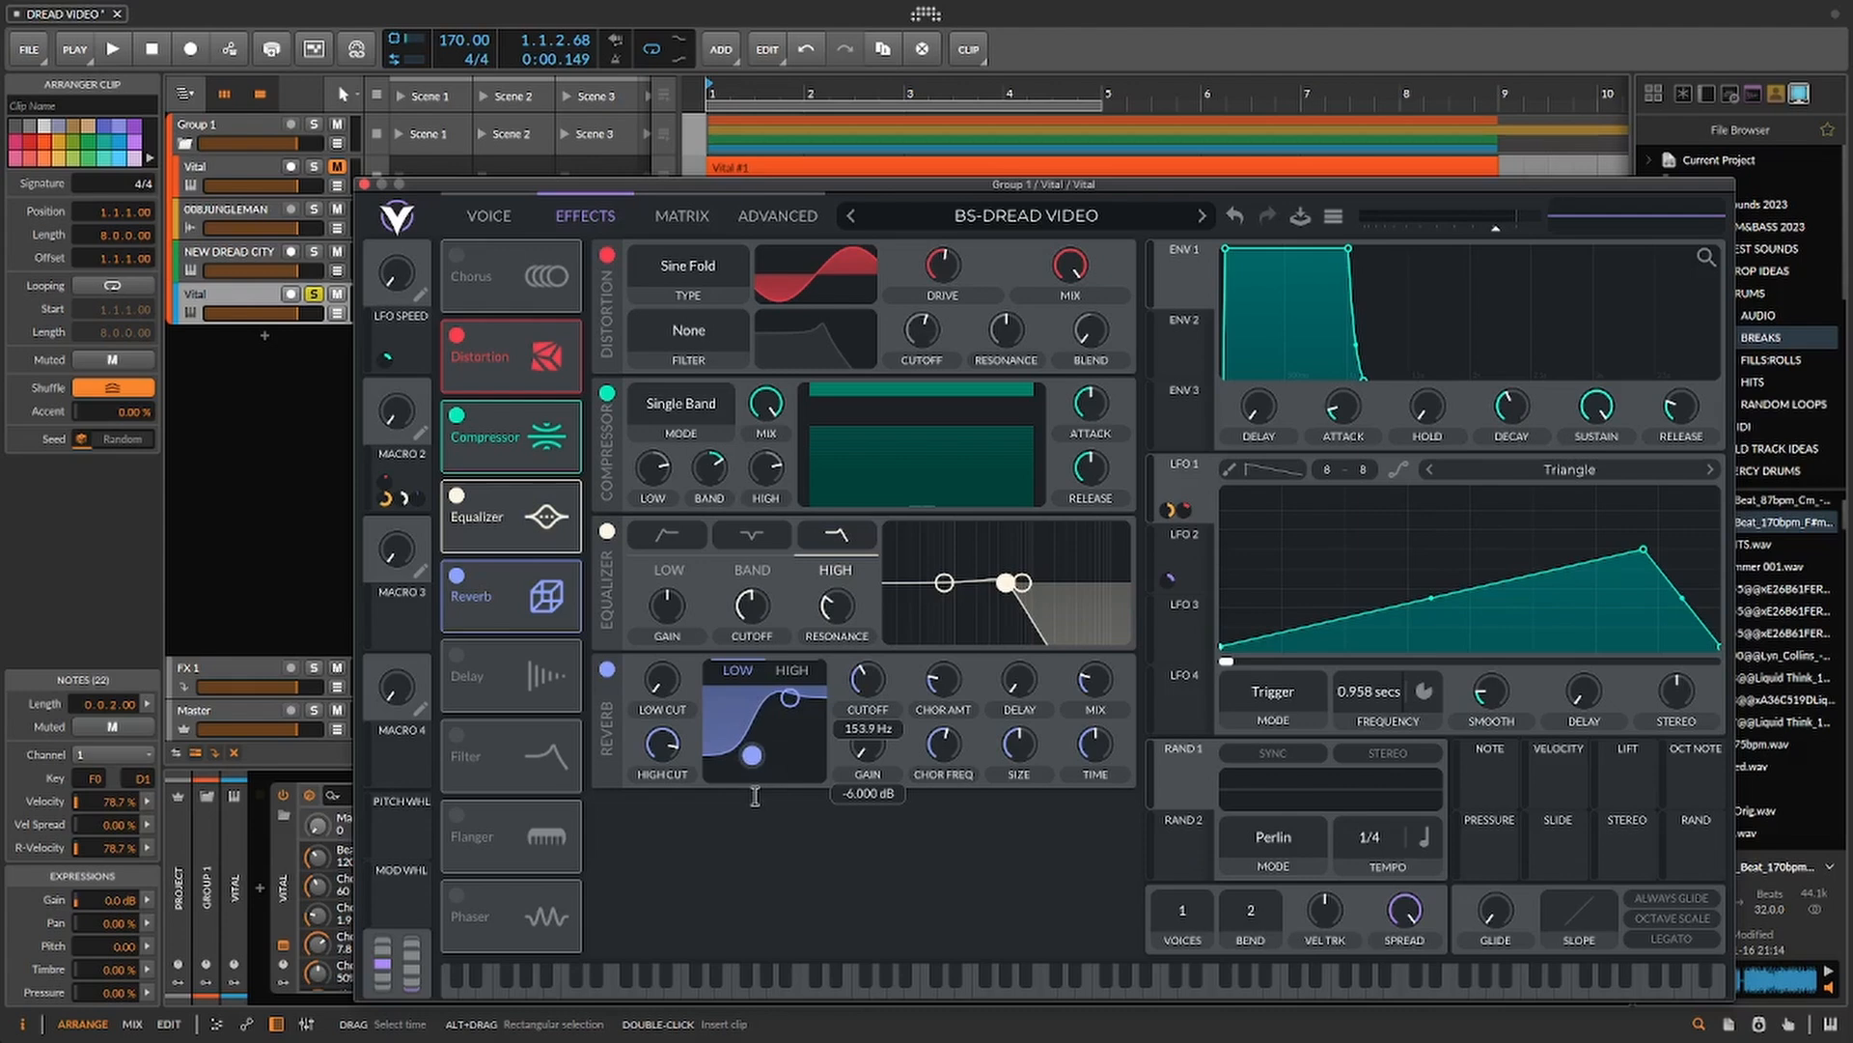
pyautogui.moveTo(944, 744); pyautogui.dragTo(850, 1039)
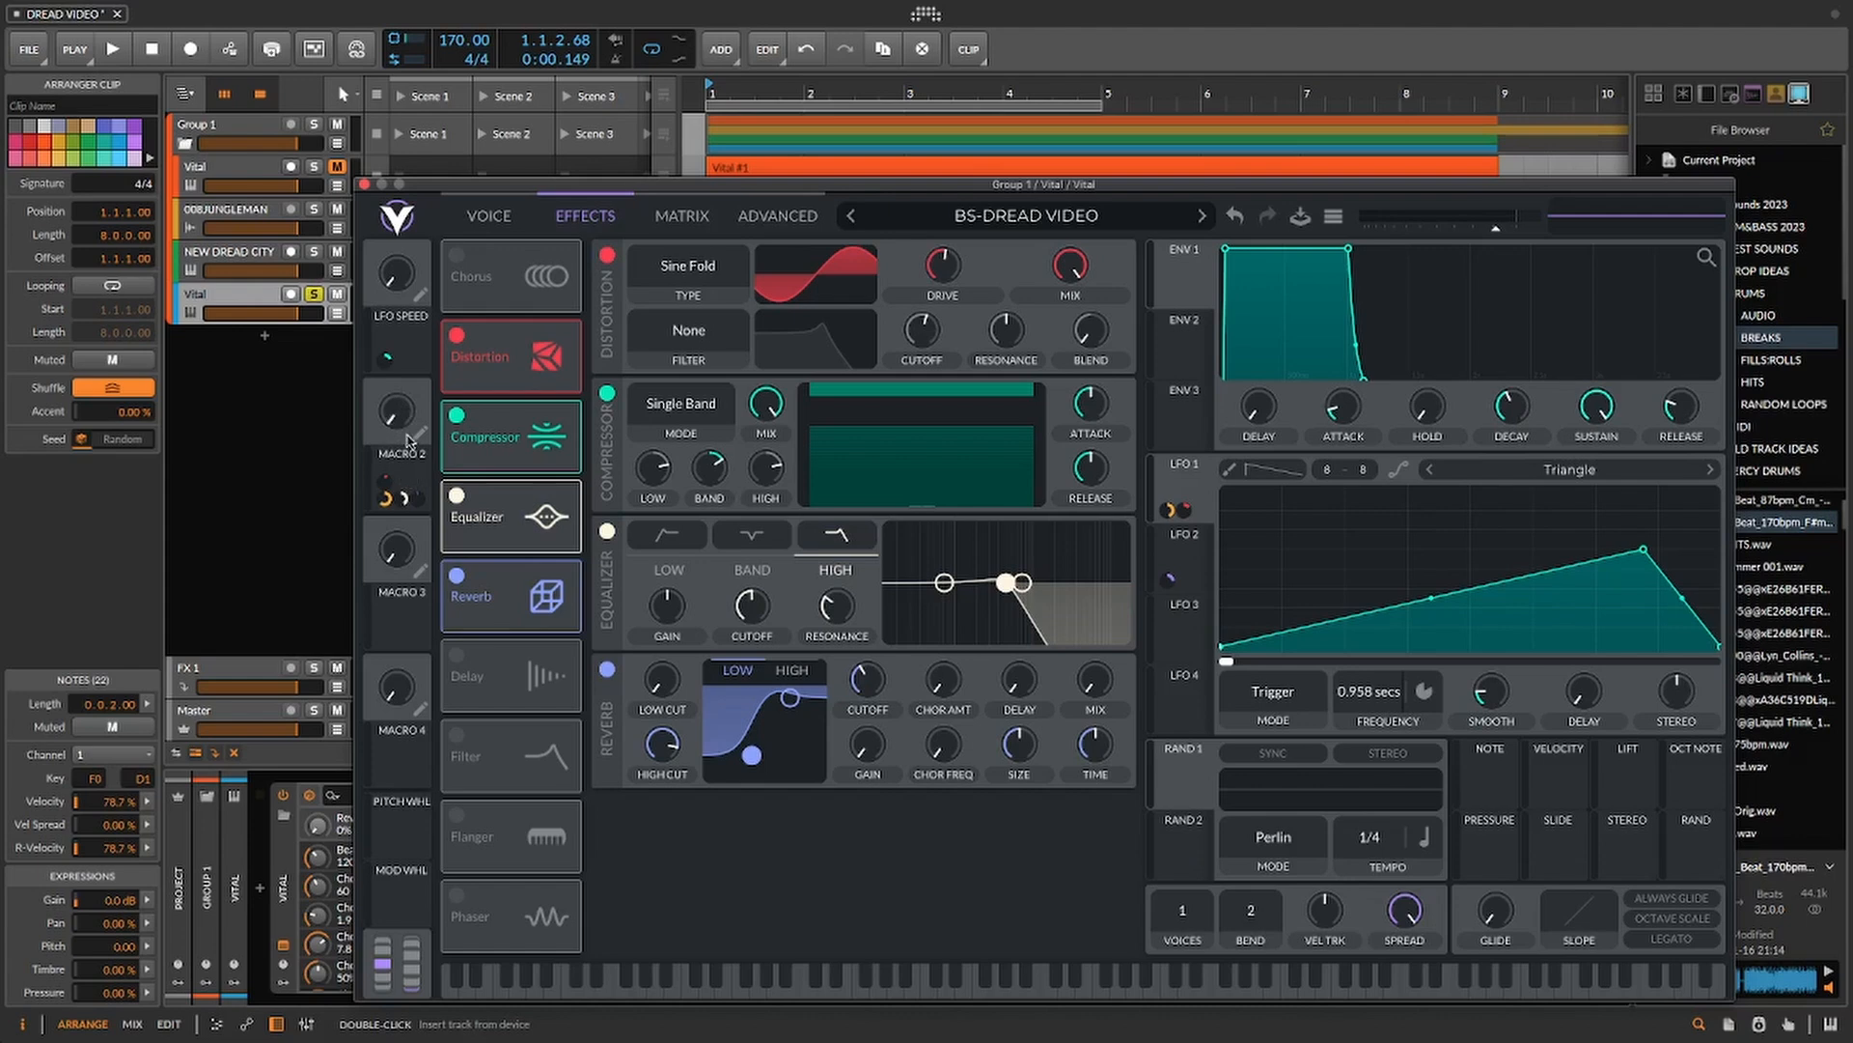
# - Assign Macro 2 to the Reverb mix and raise the macro while the lower Vital clip plays
pyautogui.moveTo(415, 480); pyautogui.dragTo(1096, 730)
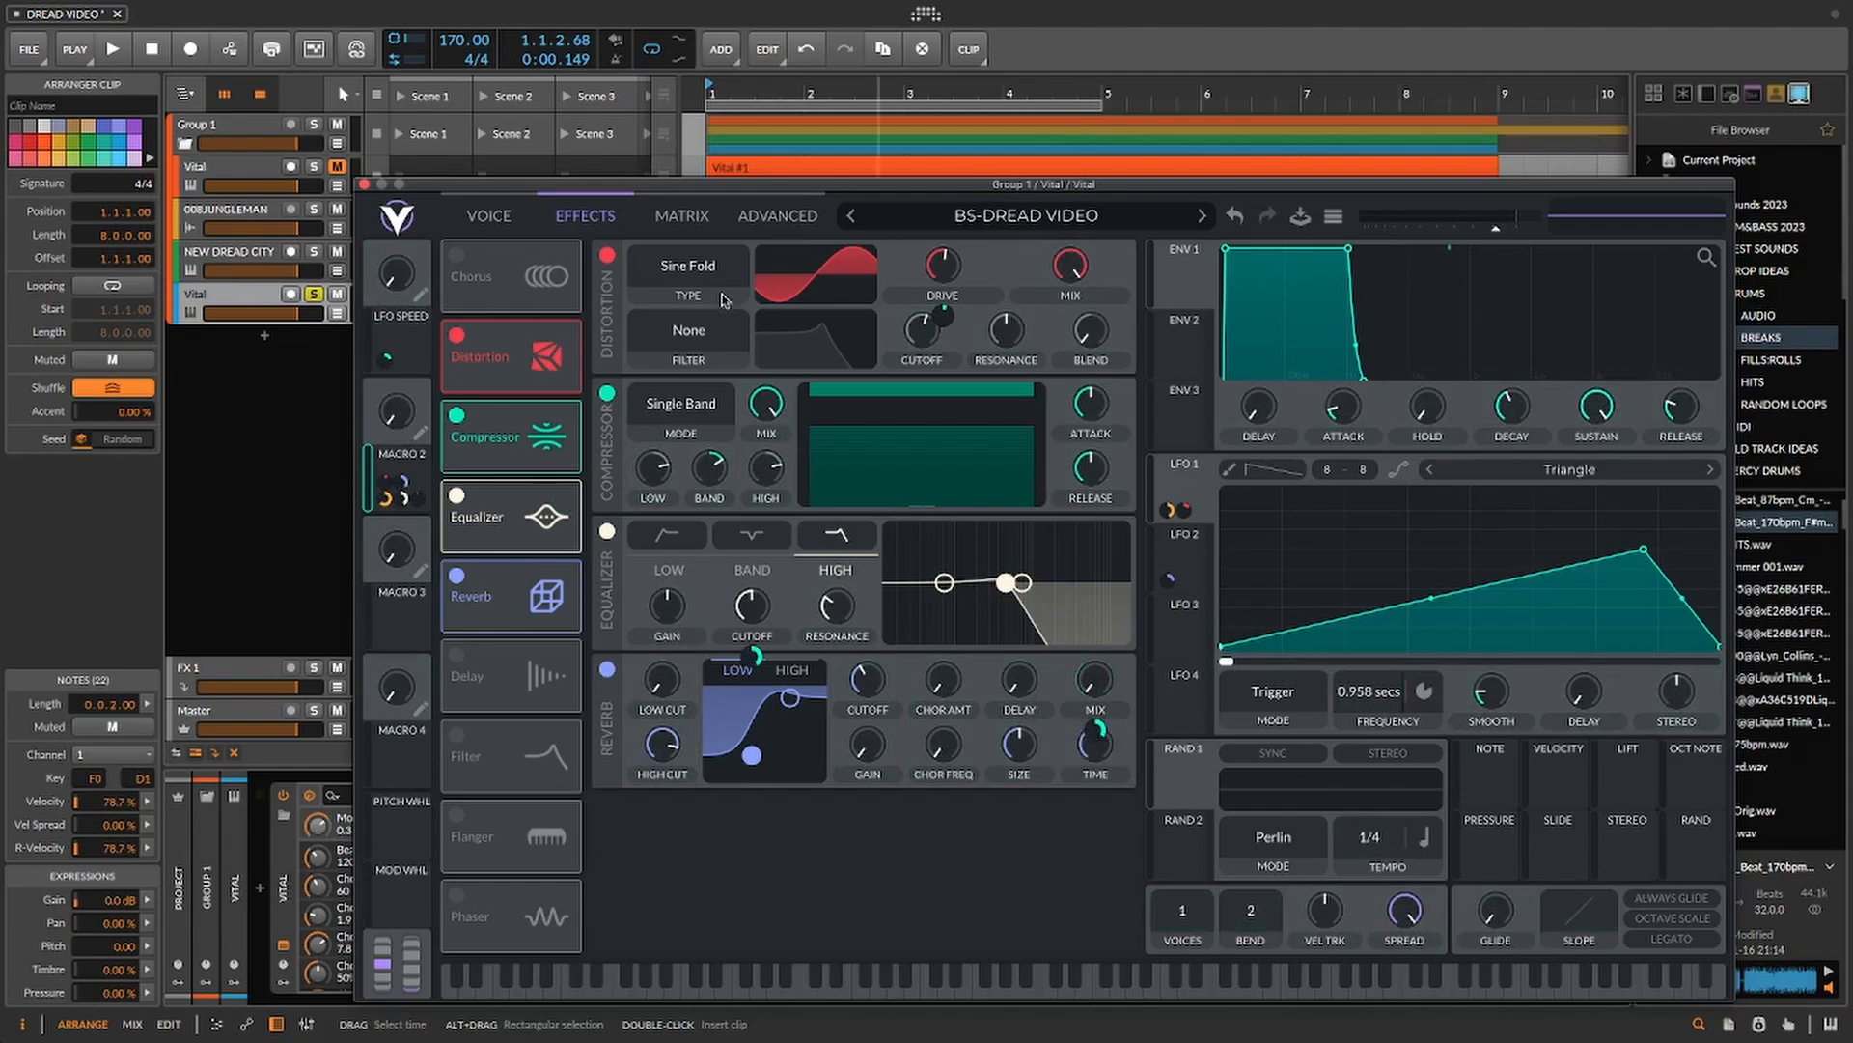
pyautogui.moveTo(744, 176); pyautogui.dragTo(687, 376)
pyautogui.press('space')
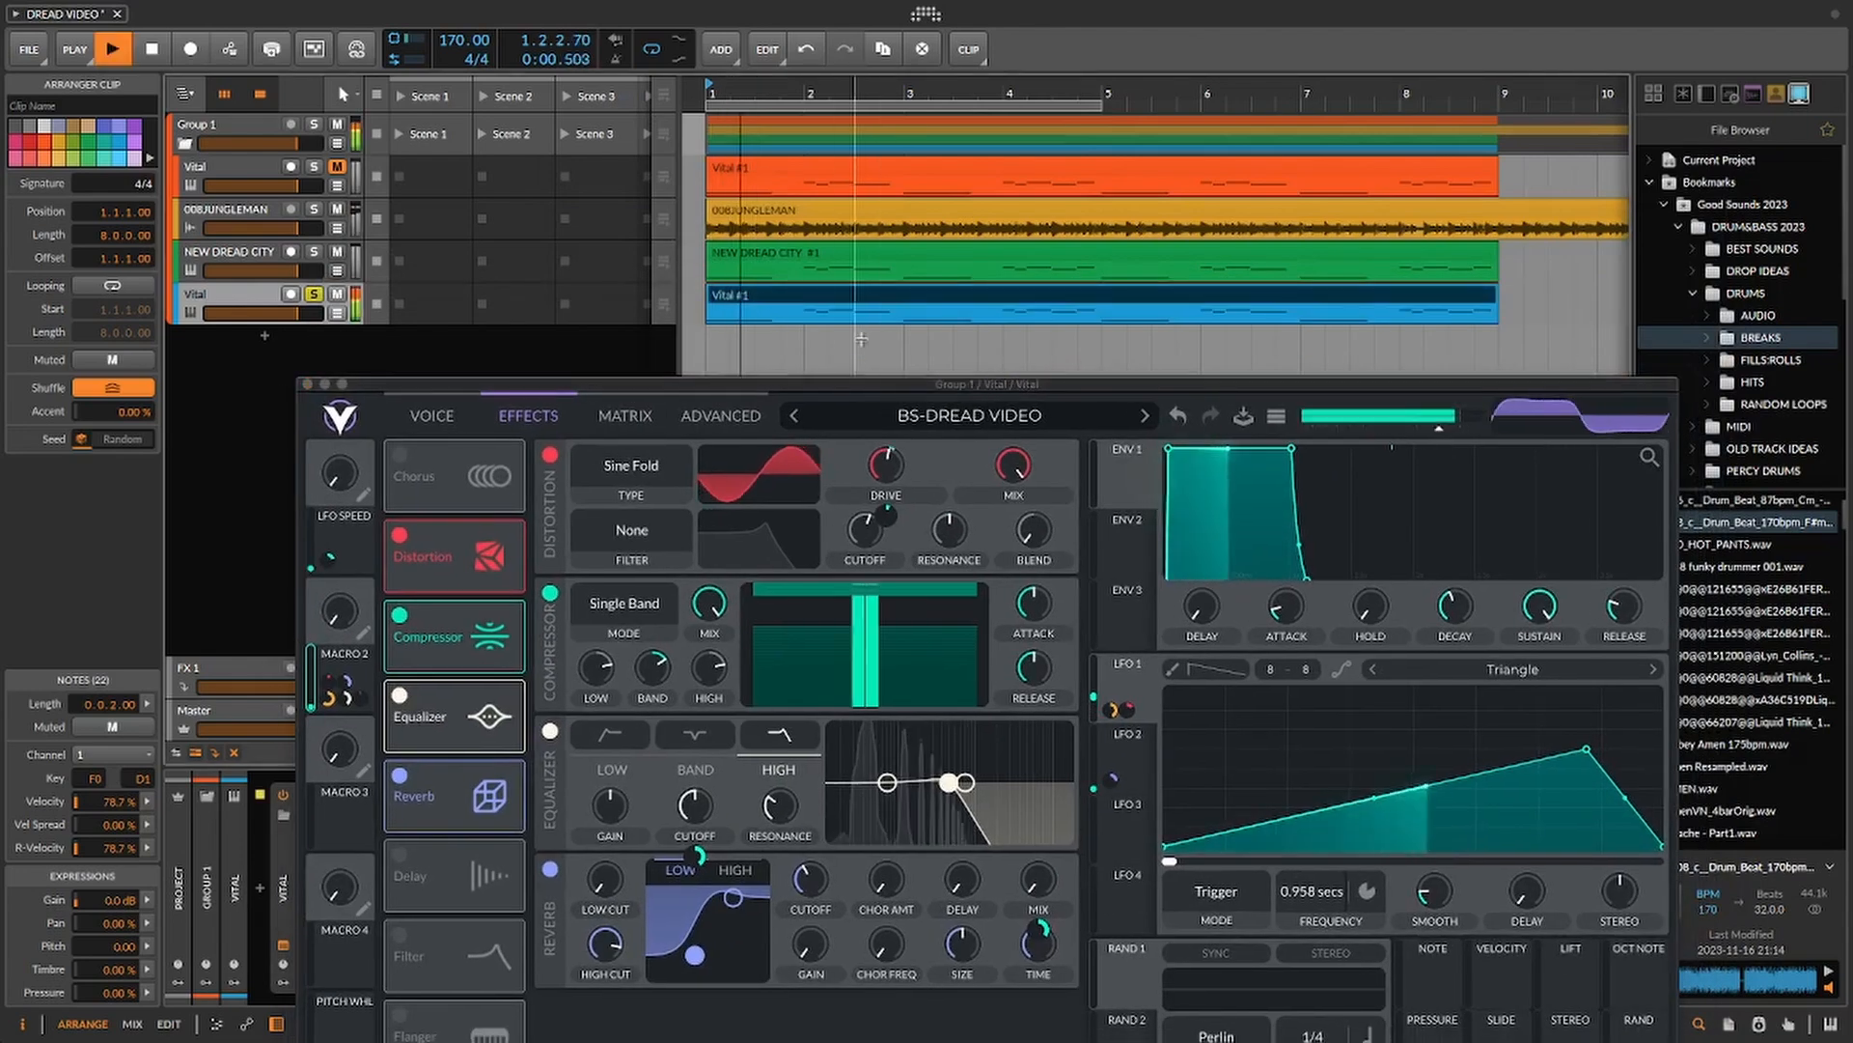
pyautogui.moveTo(339, 616); pyautogui.dragTo(355, 522)
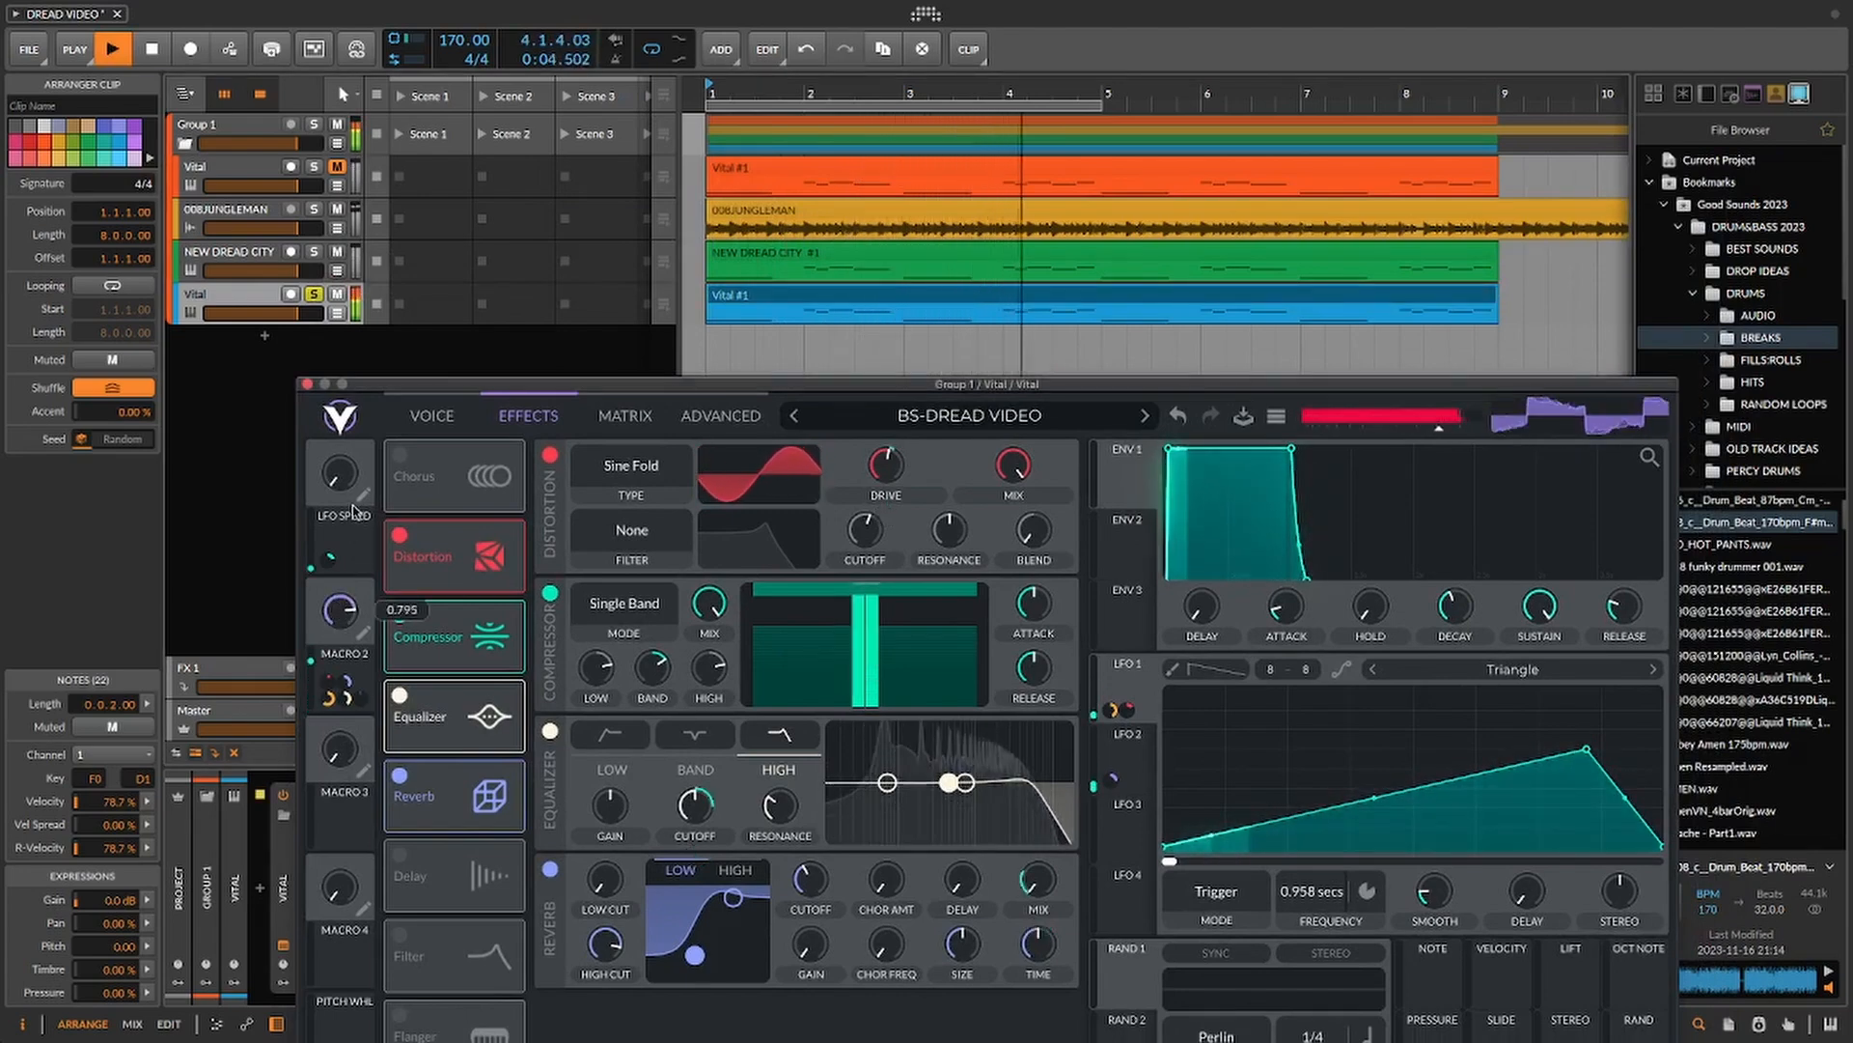
# - Adjust Macro 2's modulation amount on the Reverb mix while the clip plays, and stop playback
pyautogui.moveTo(481, 389); pyautogui.dragTo(494, 268)
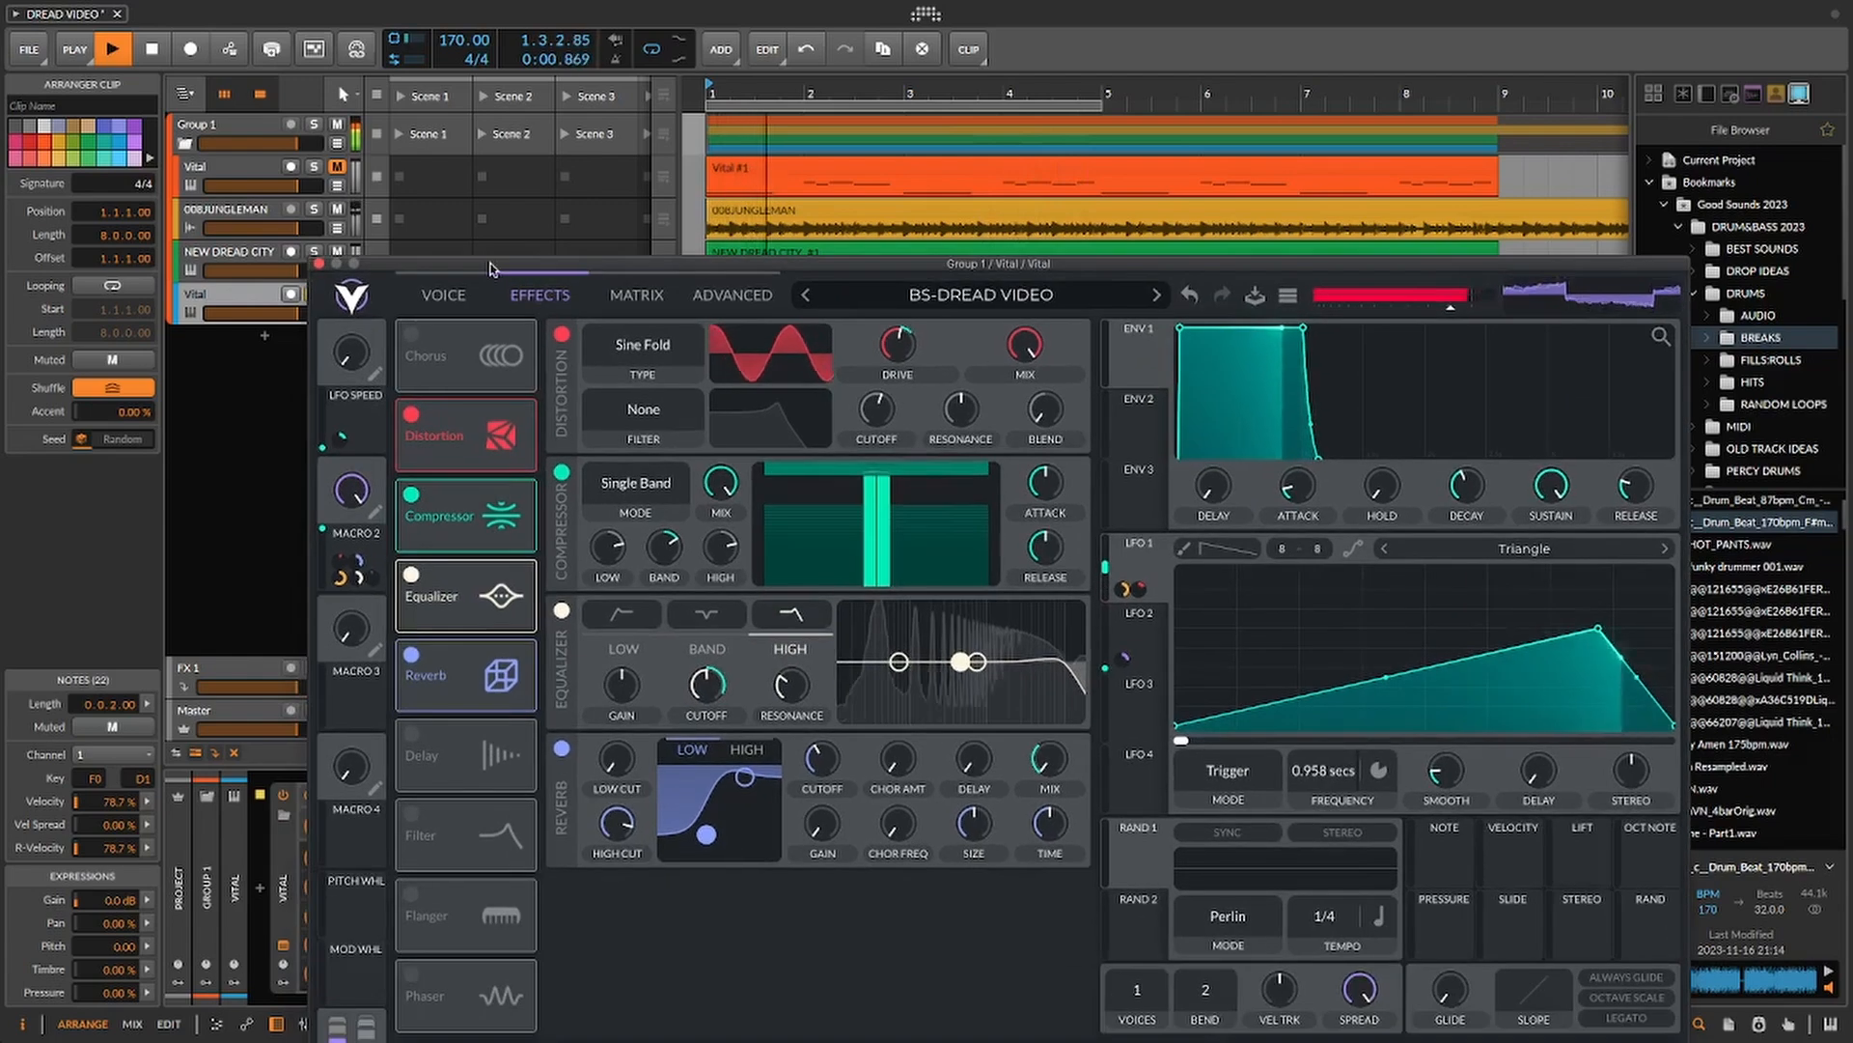
pyautogui.moveTo(1054, 808); pyautogui.dragTo(1054, 796)
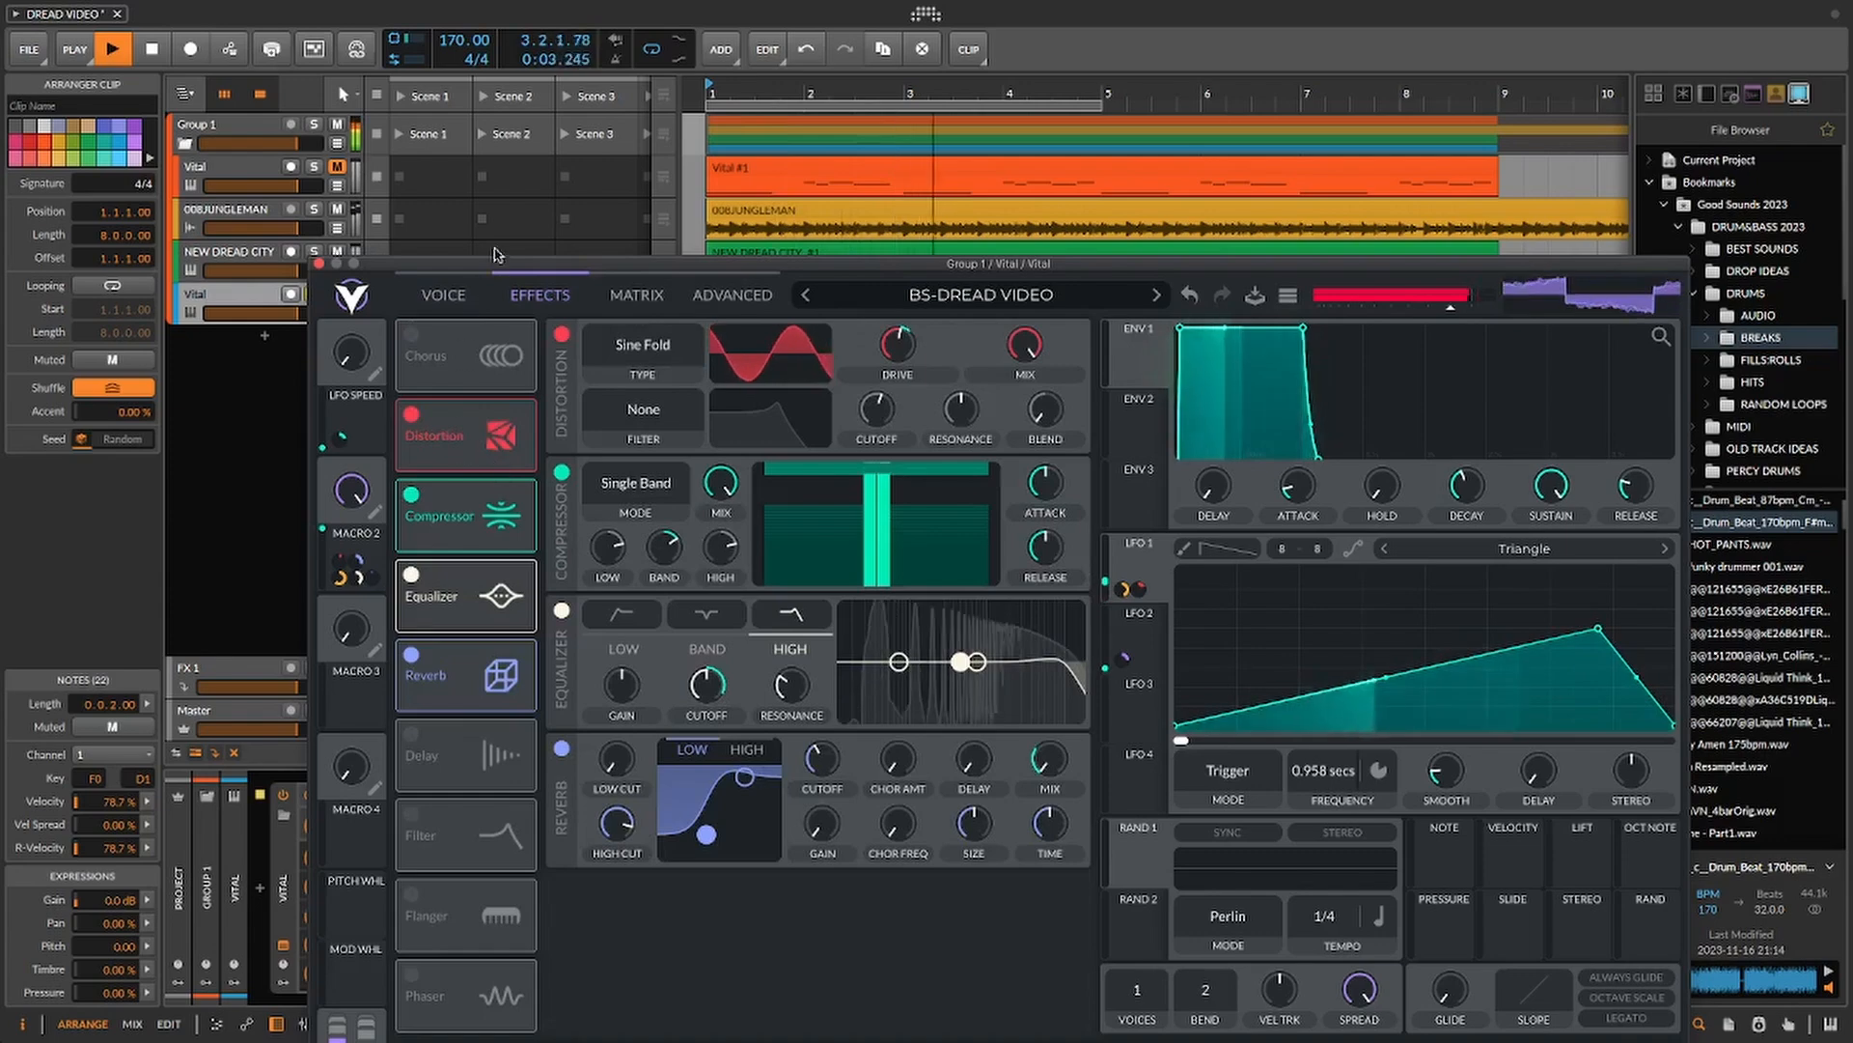
pyautogui.moveTo(493, 265); pyautogui.dragTo(453, 405)
pyautogui.click(762, 303)
pyautogui.press('space')
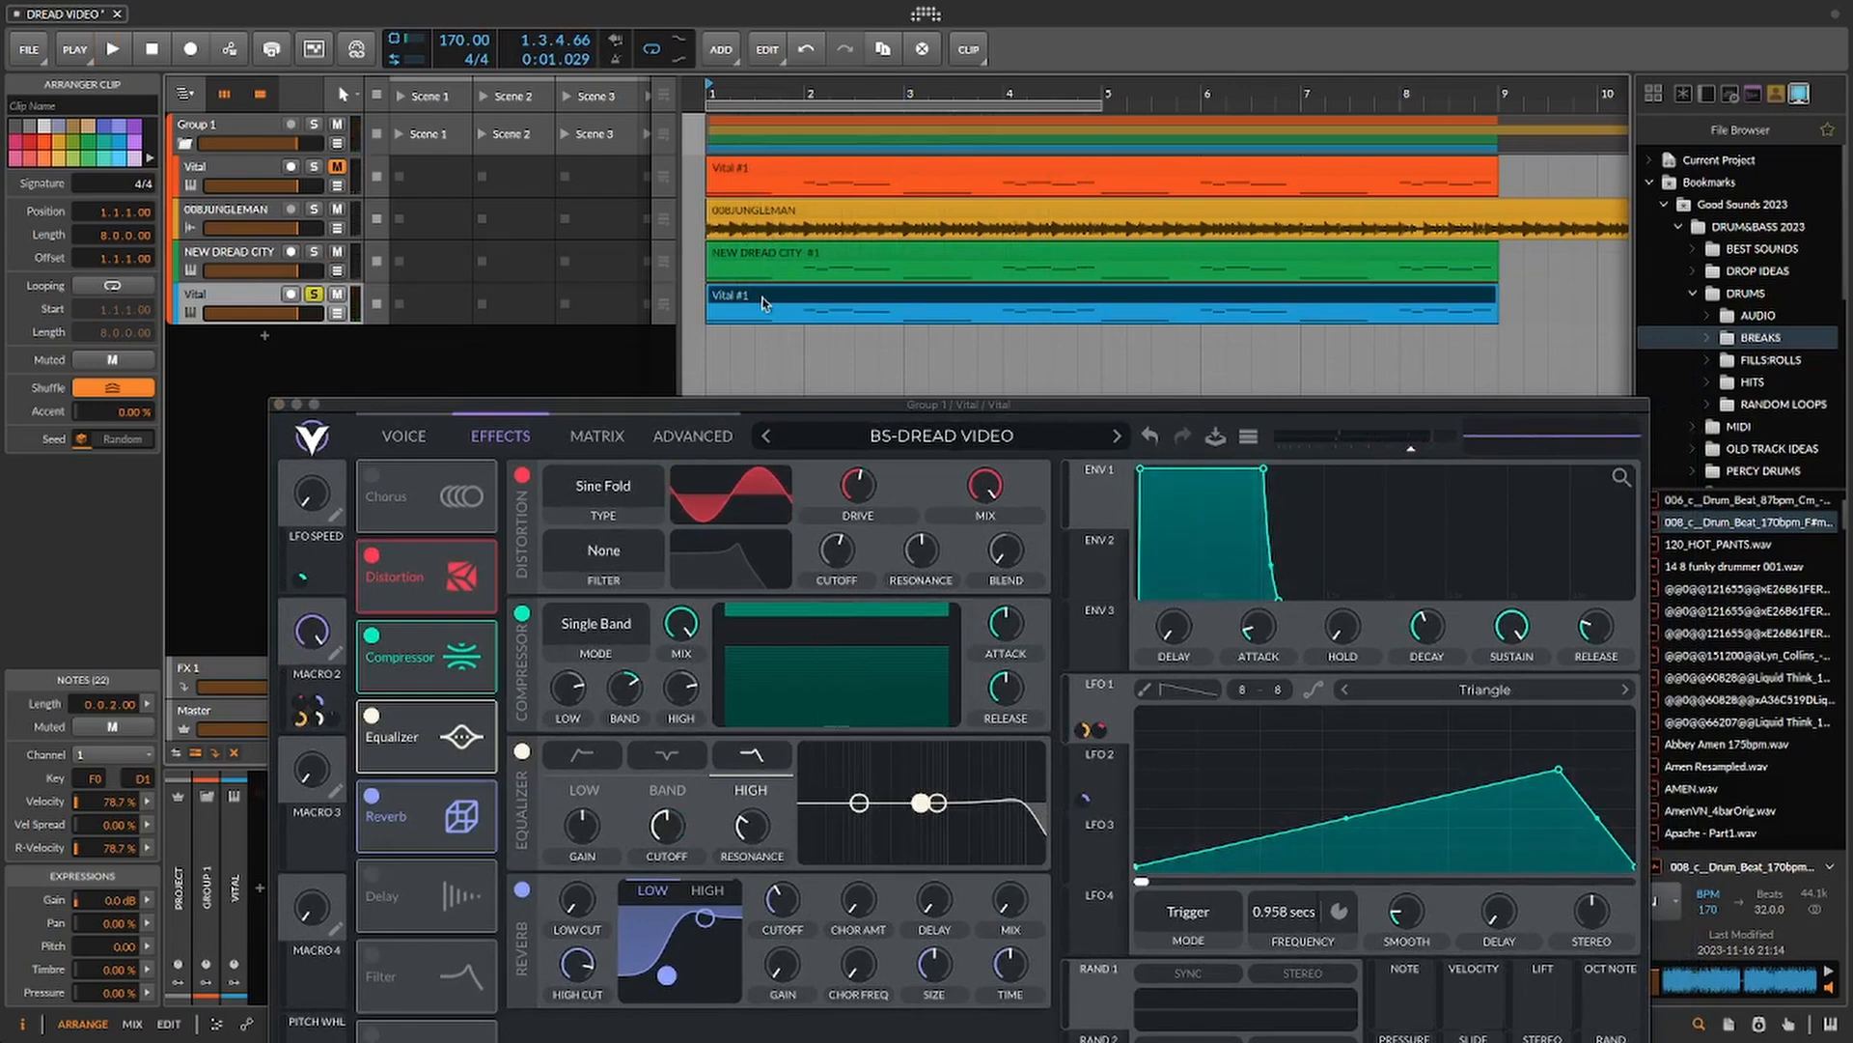
# - Turn Macro 2 fully down and rename it OPEN
pyautogui.moveTo(307, 629); pyautogui.dragTo(298, 843)
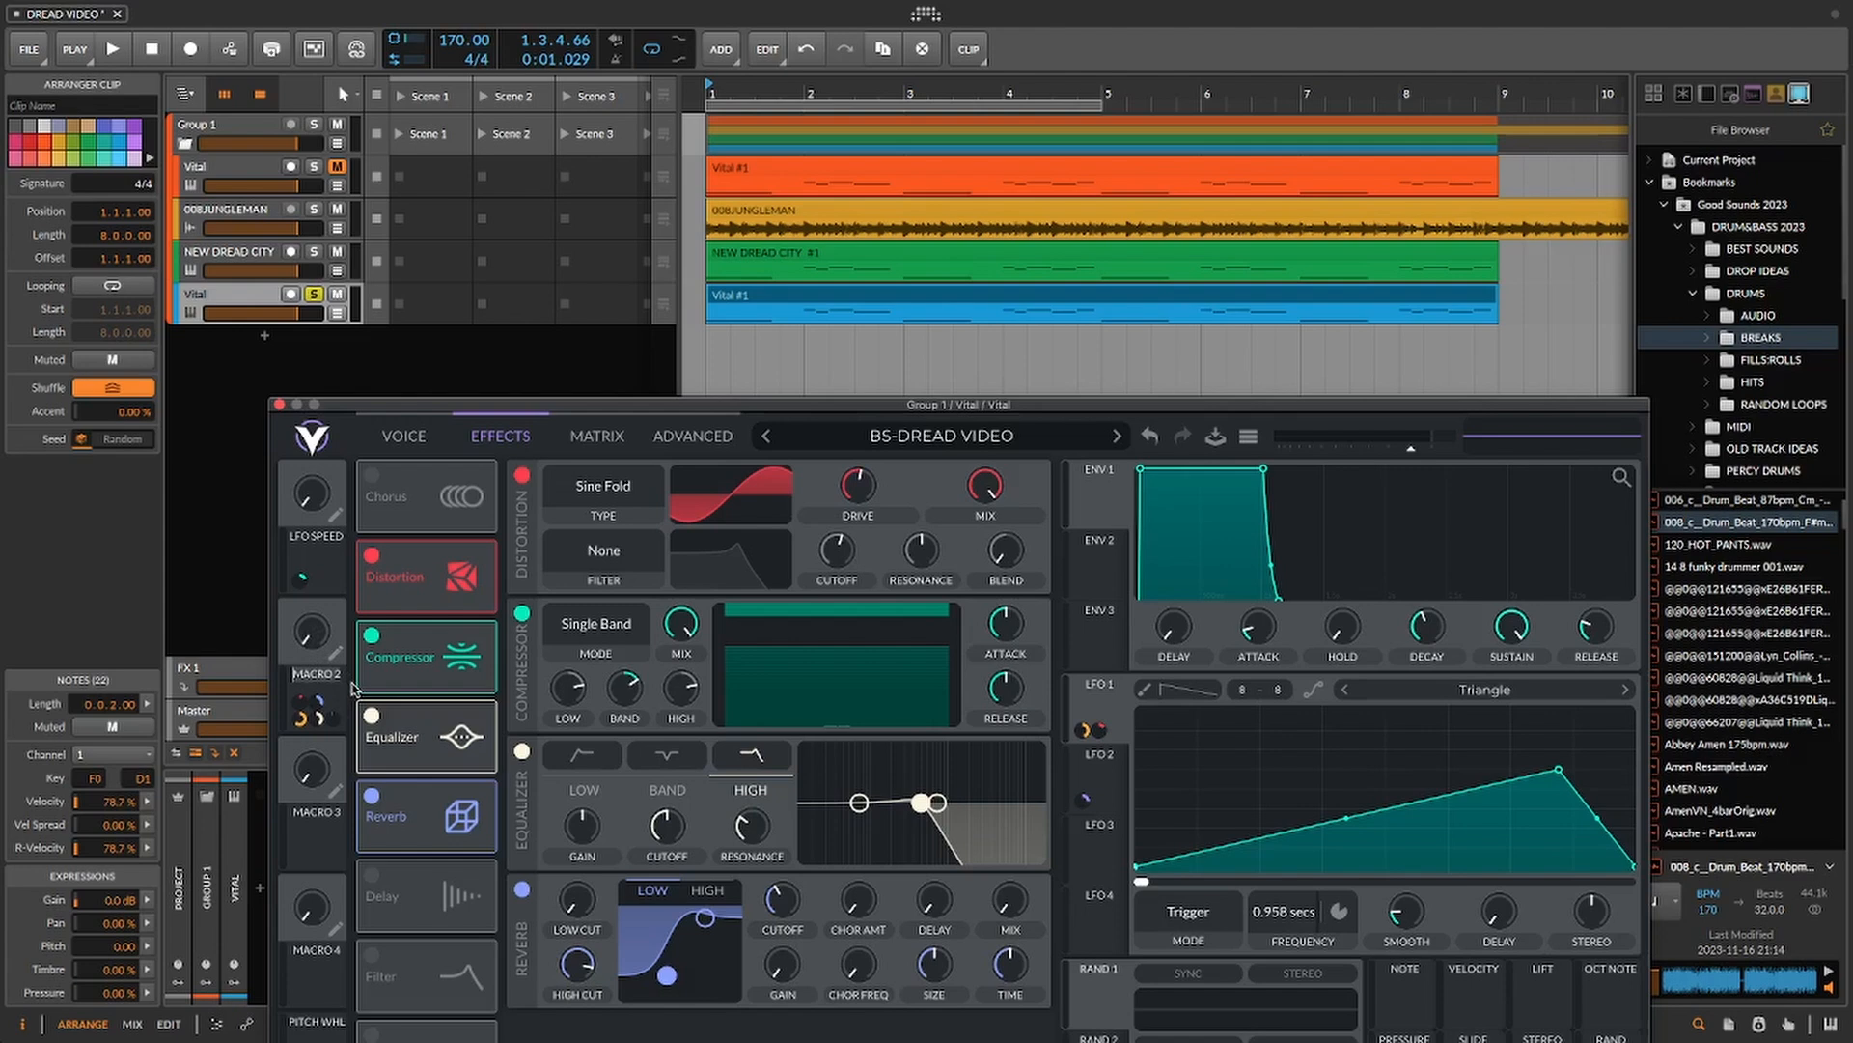
pyautogui.write('d')
pyautogui.moveTo(420, 409); pyautogui.dragTo(492, 285)
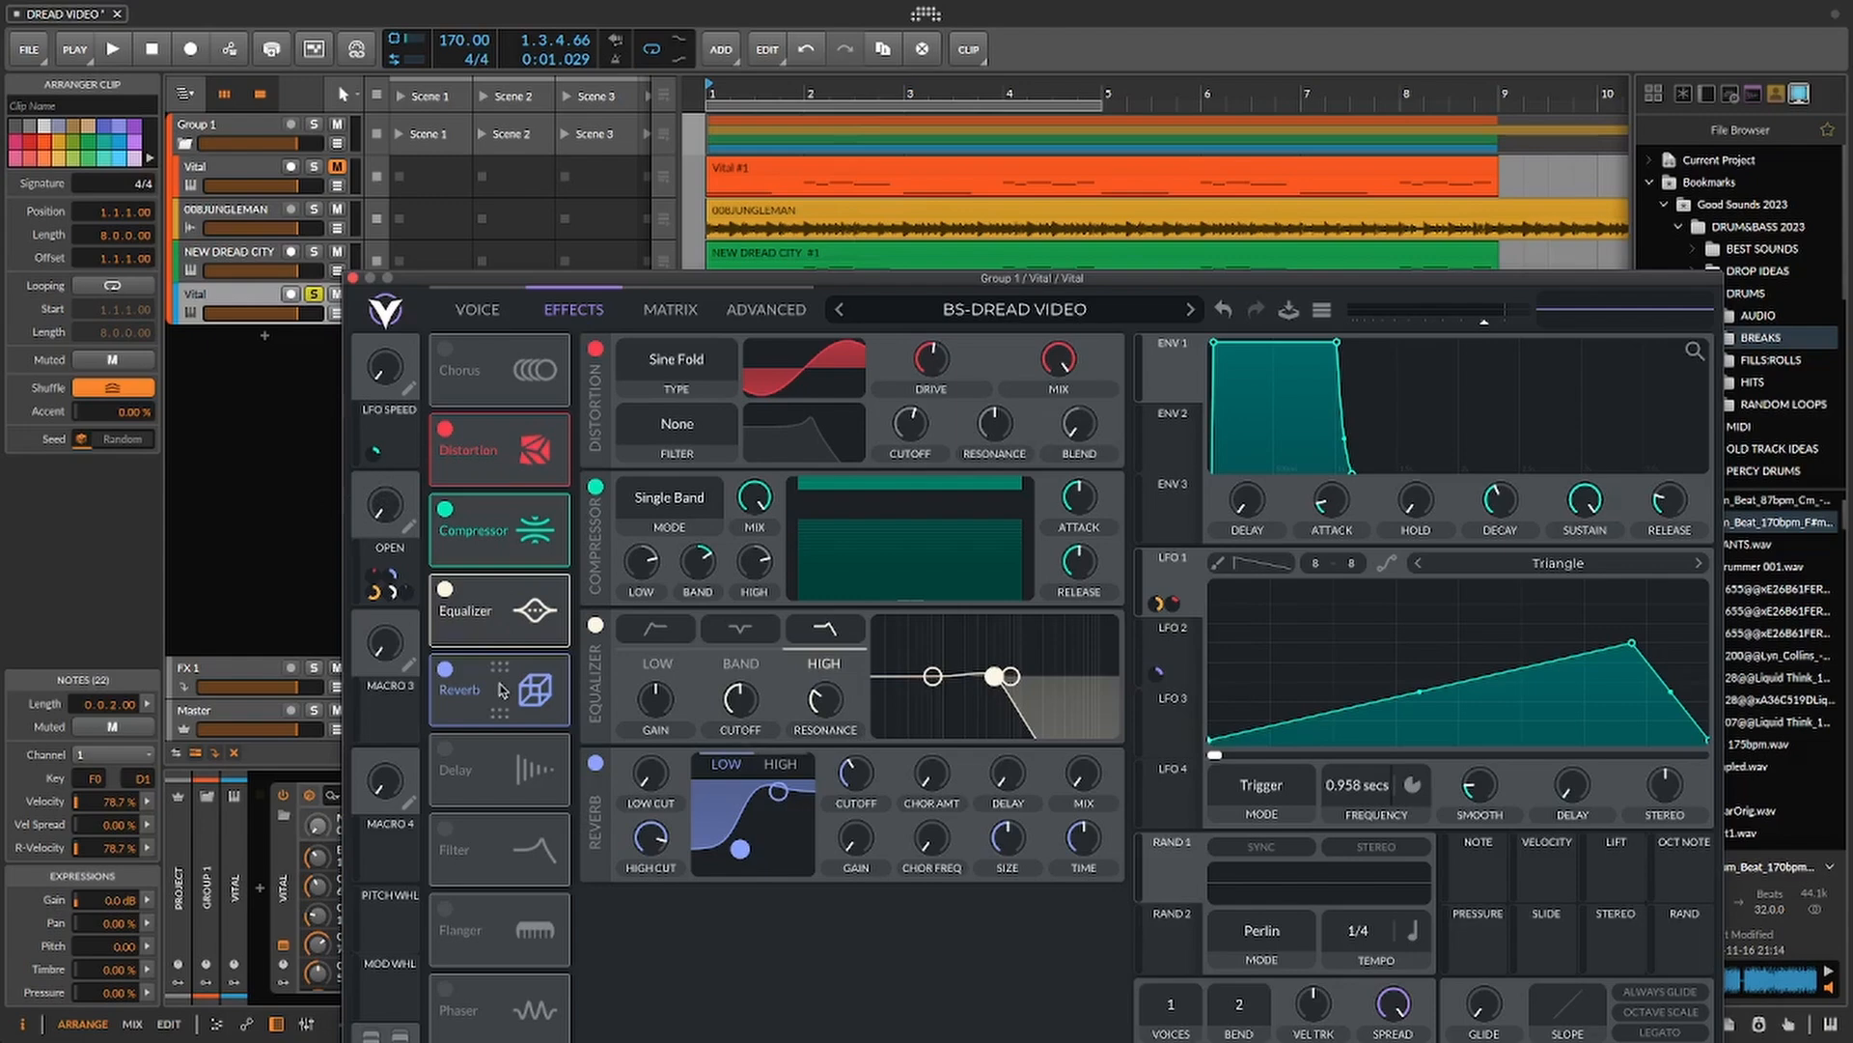
# - Shorten the lower Vital clip to one bar and turn the OPEN macro fully up
pyautogui.moveTo(674, 286); pyautogui.dragTo(600, 398)
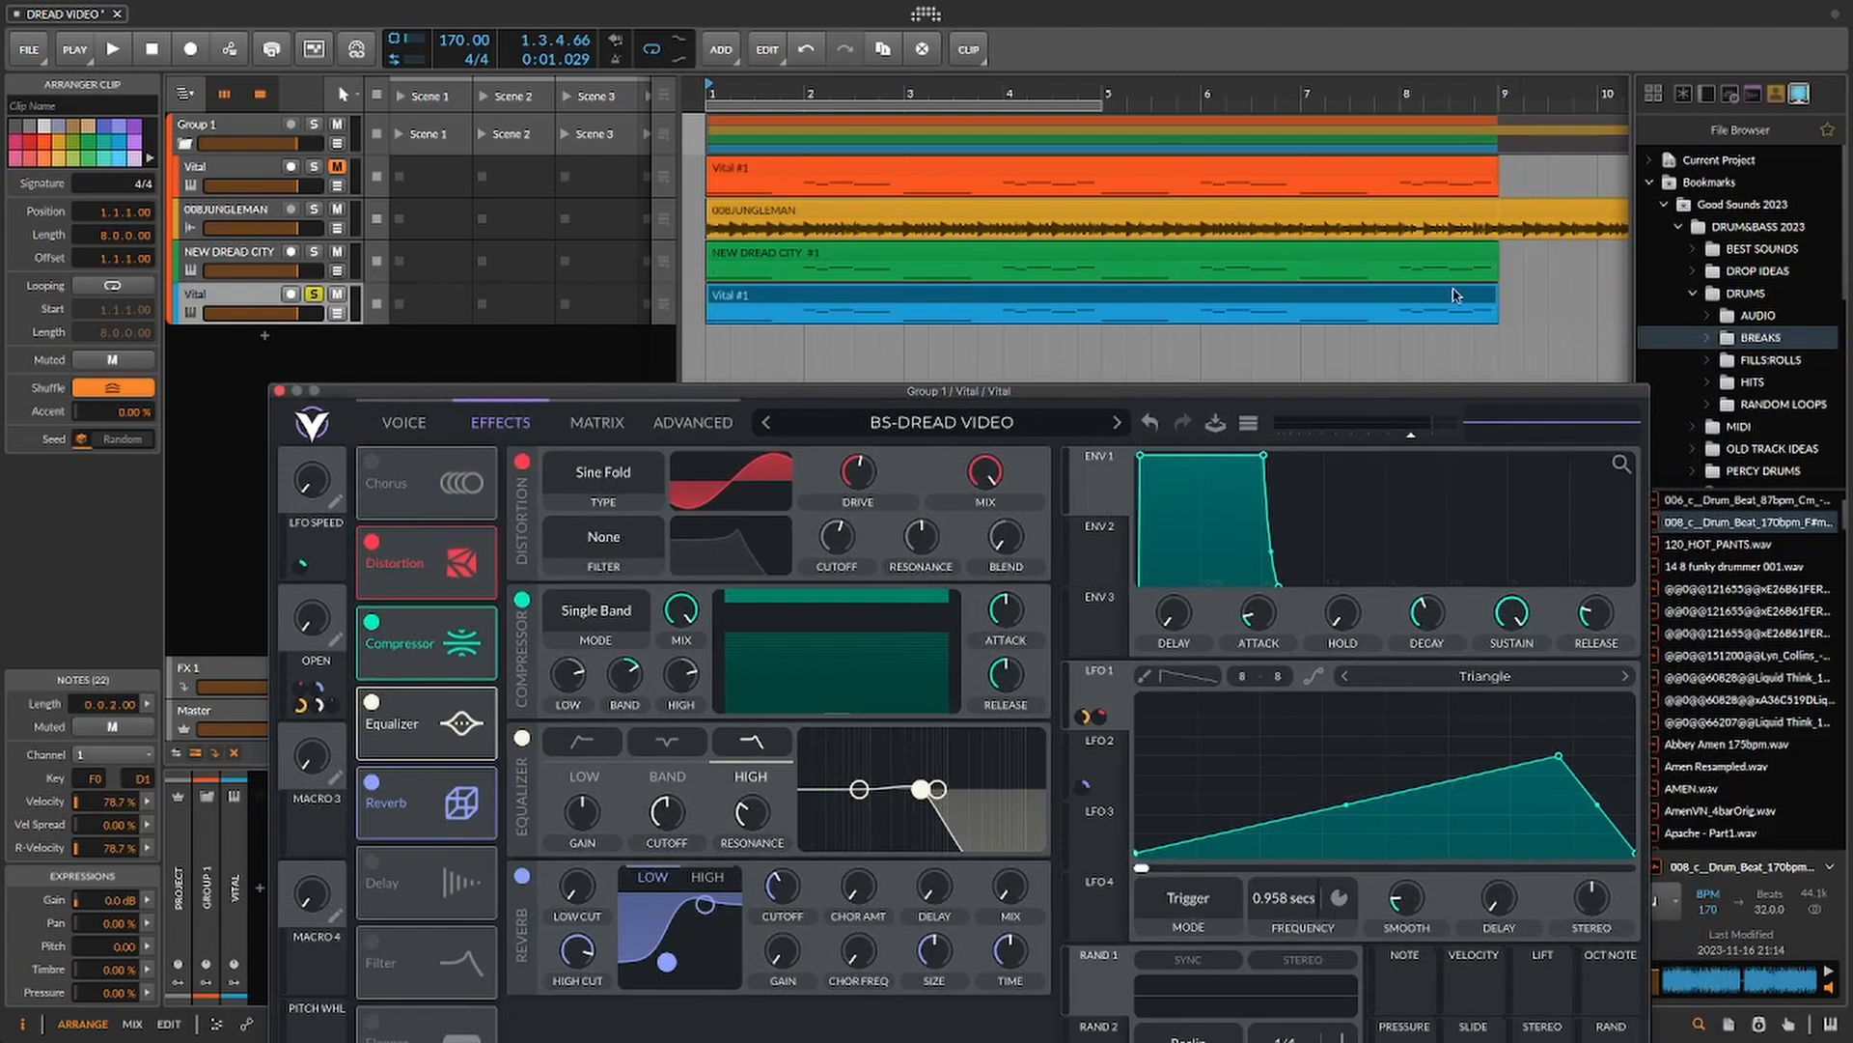
pyautogui.moveTo(1502, 300); pyautogui.dragTo(789, 403)
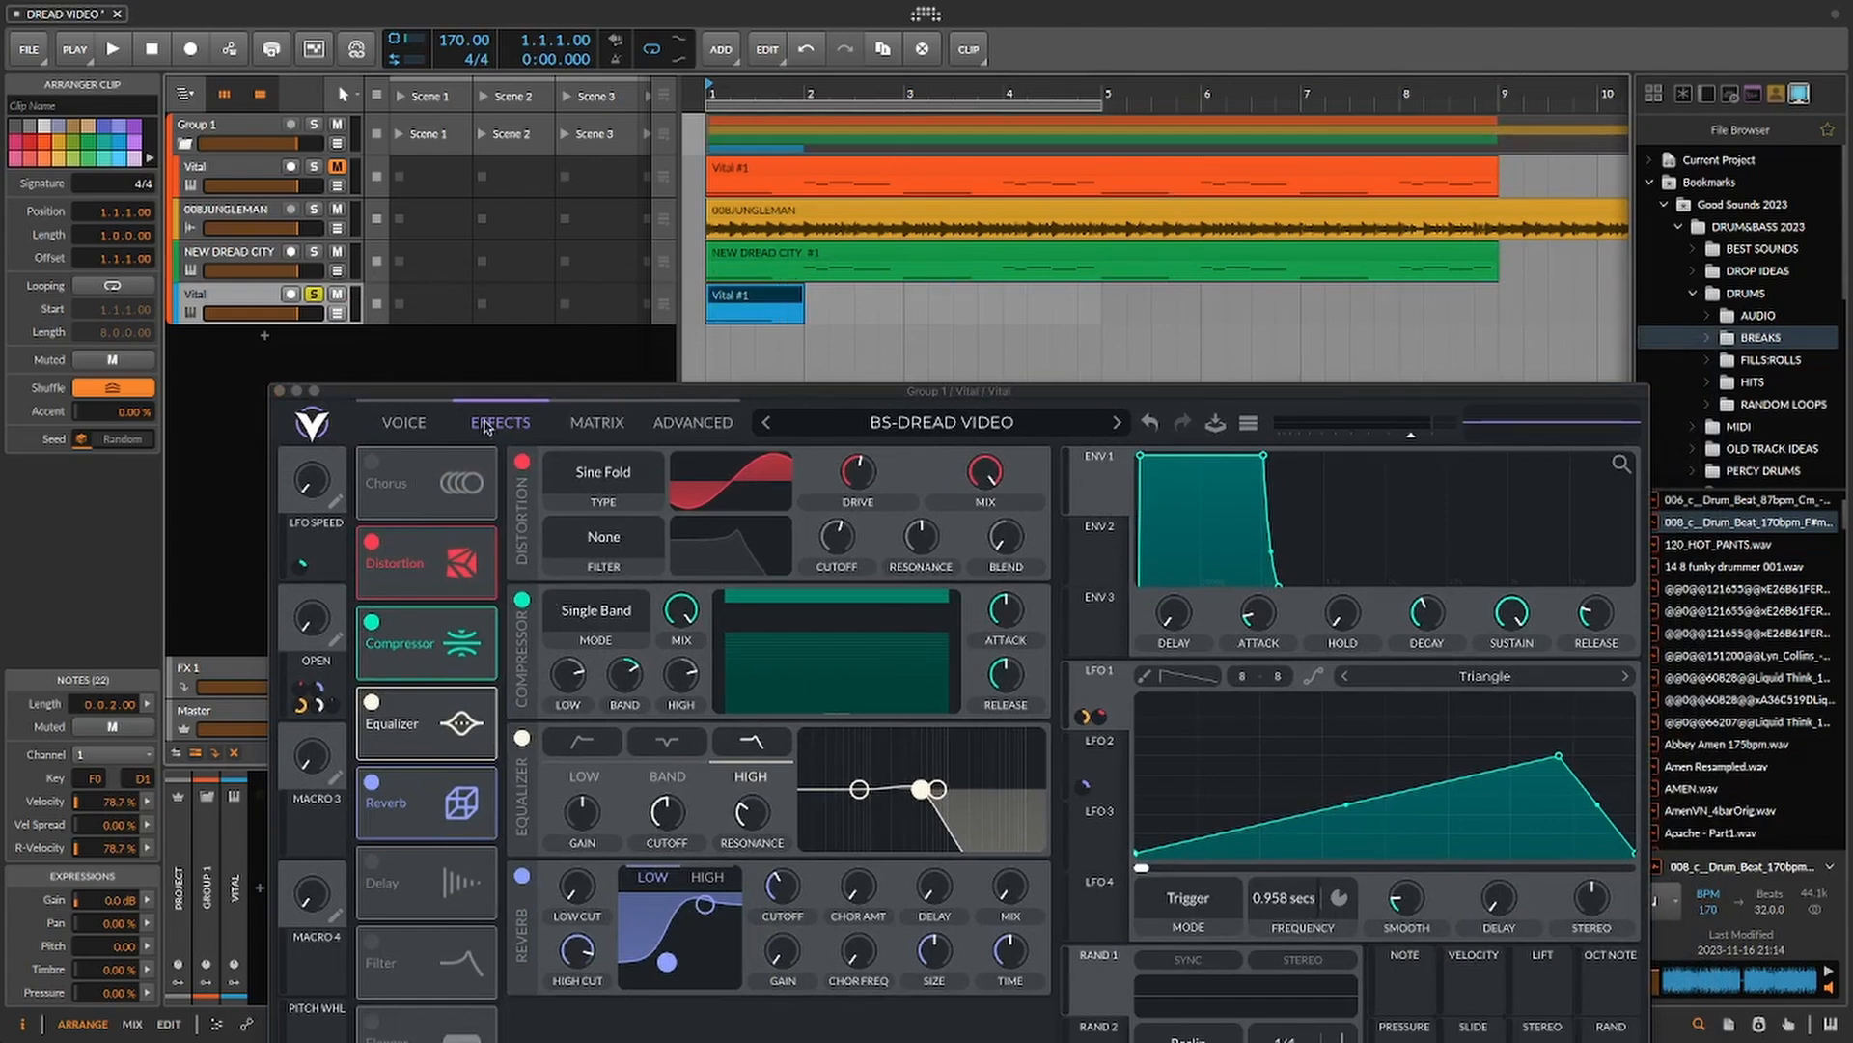
pyautogui.click(300, 484)
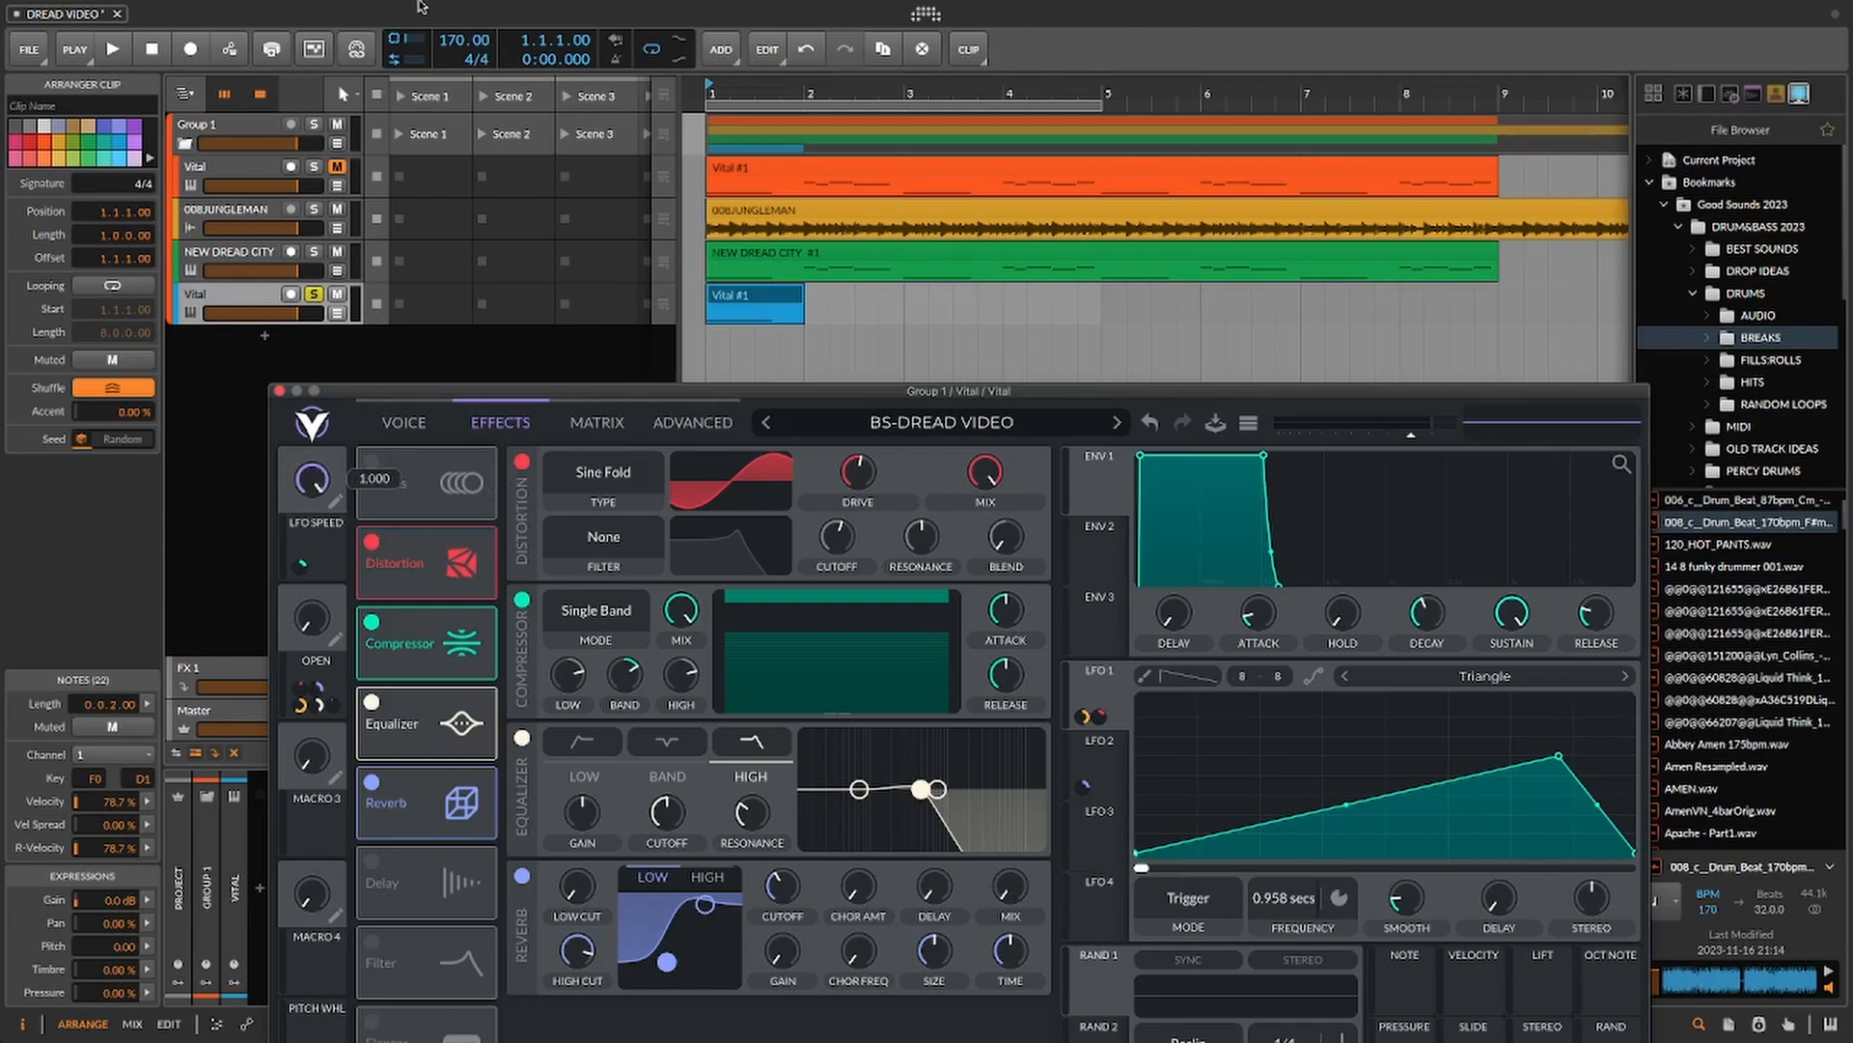
pyautogui.moveTo(307, 628); pyautogui.dragTo(438, 179)
pyautogui.moveTo(511, 388); pyautogui.dragTo(627, 329)
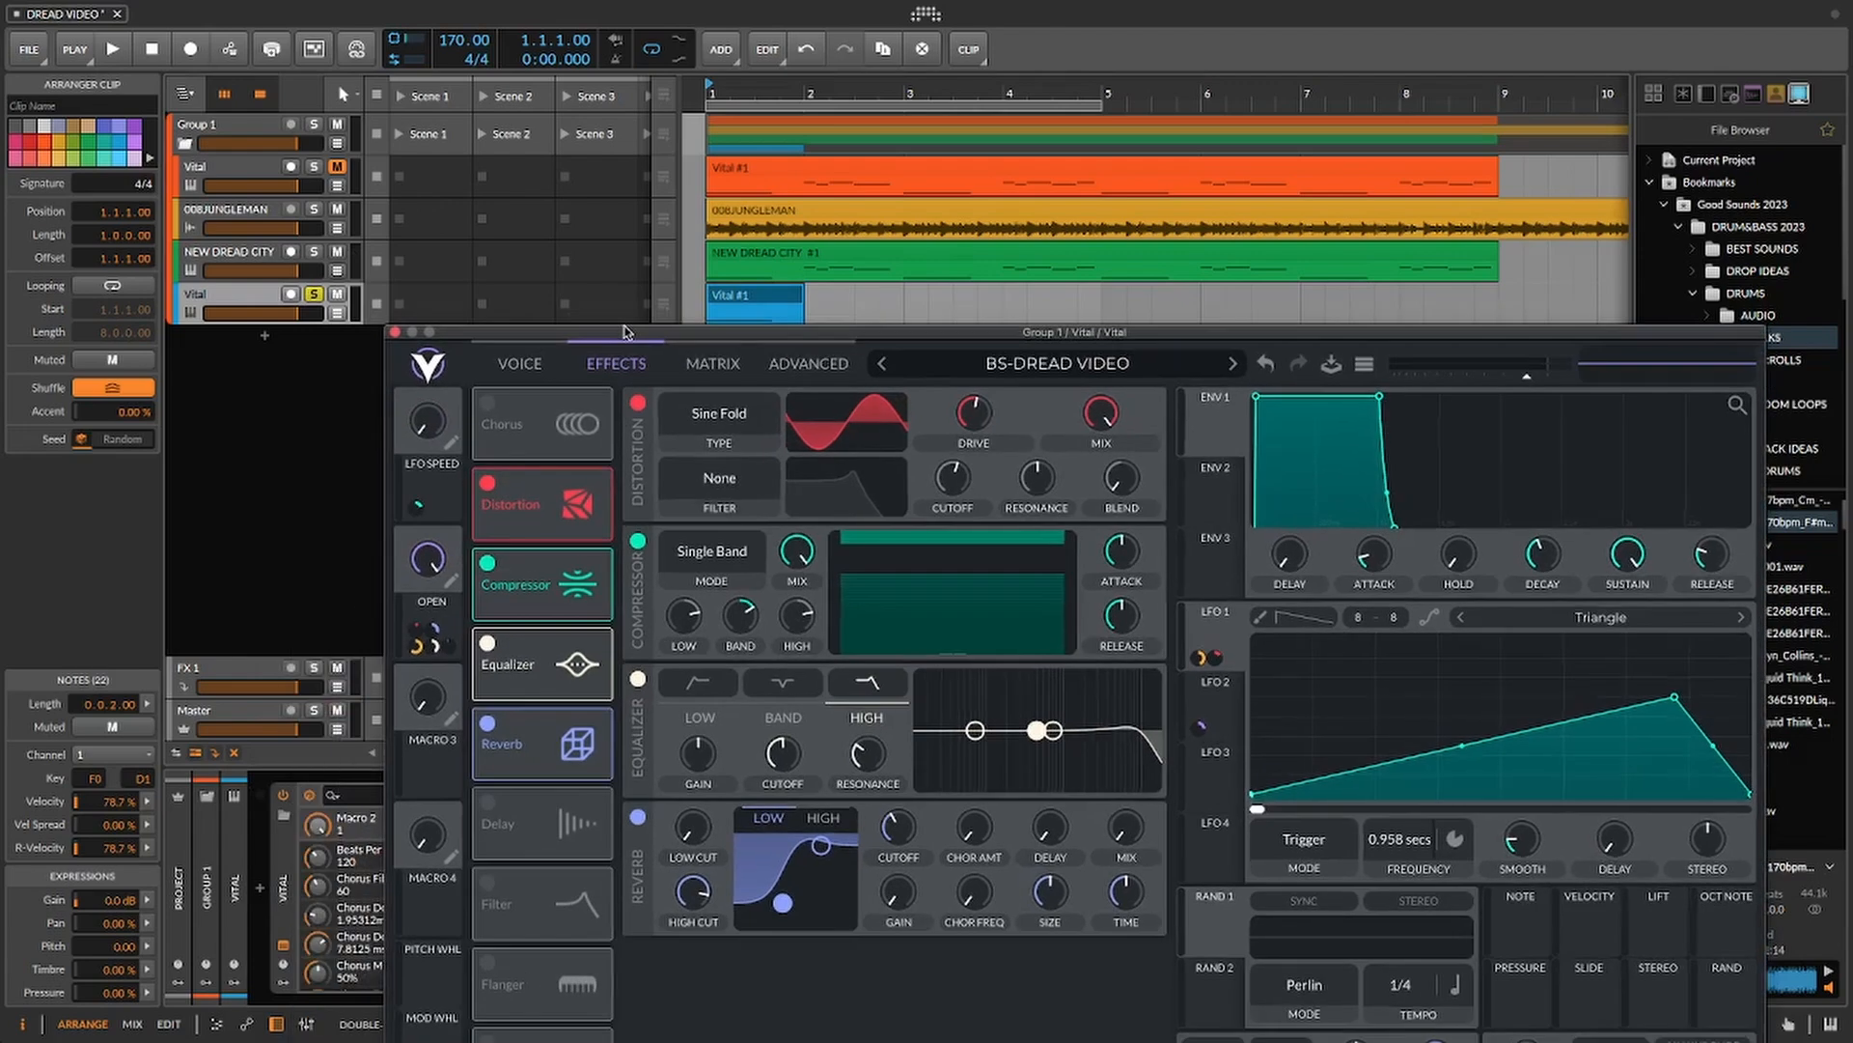
# - Play the one-bar Vital clip from its start several times to examine the sound with OPEN at maximum
pyautogui.click(746, 301)
pyautogui.press('space')
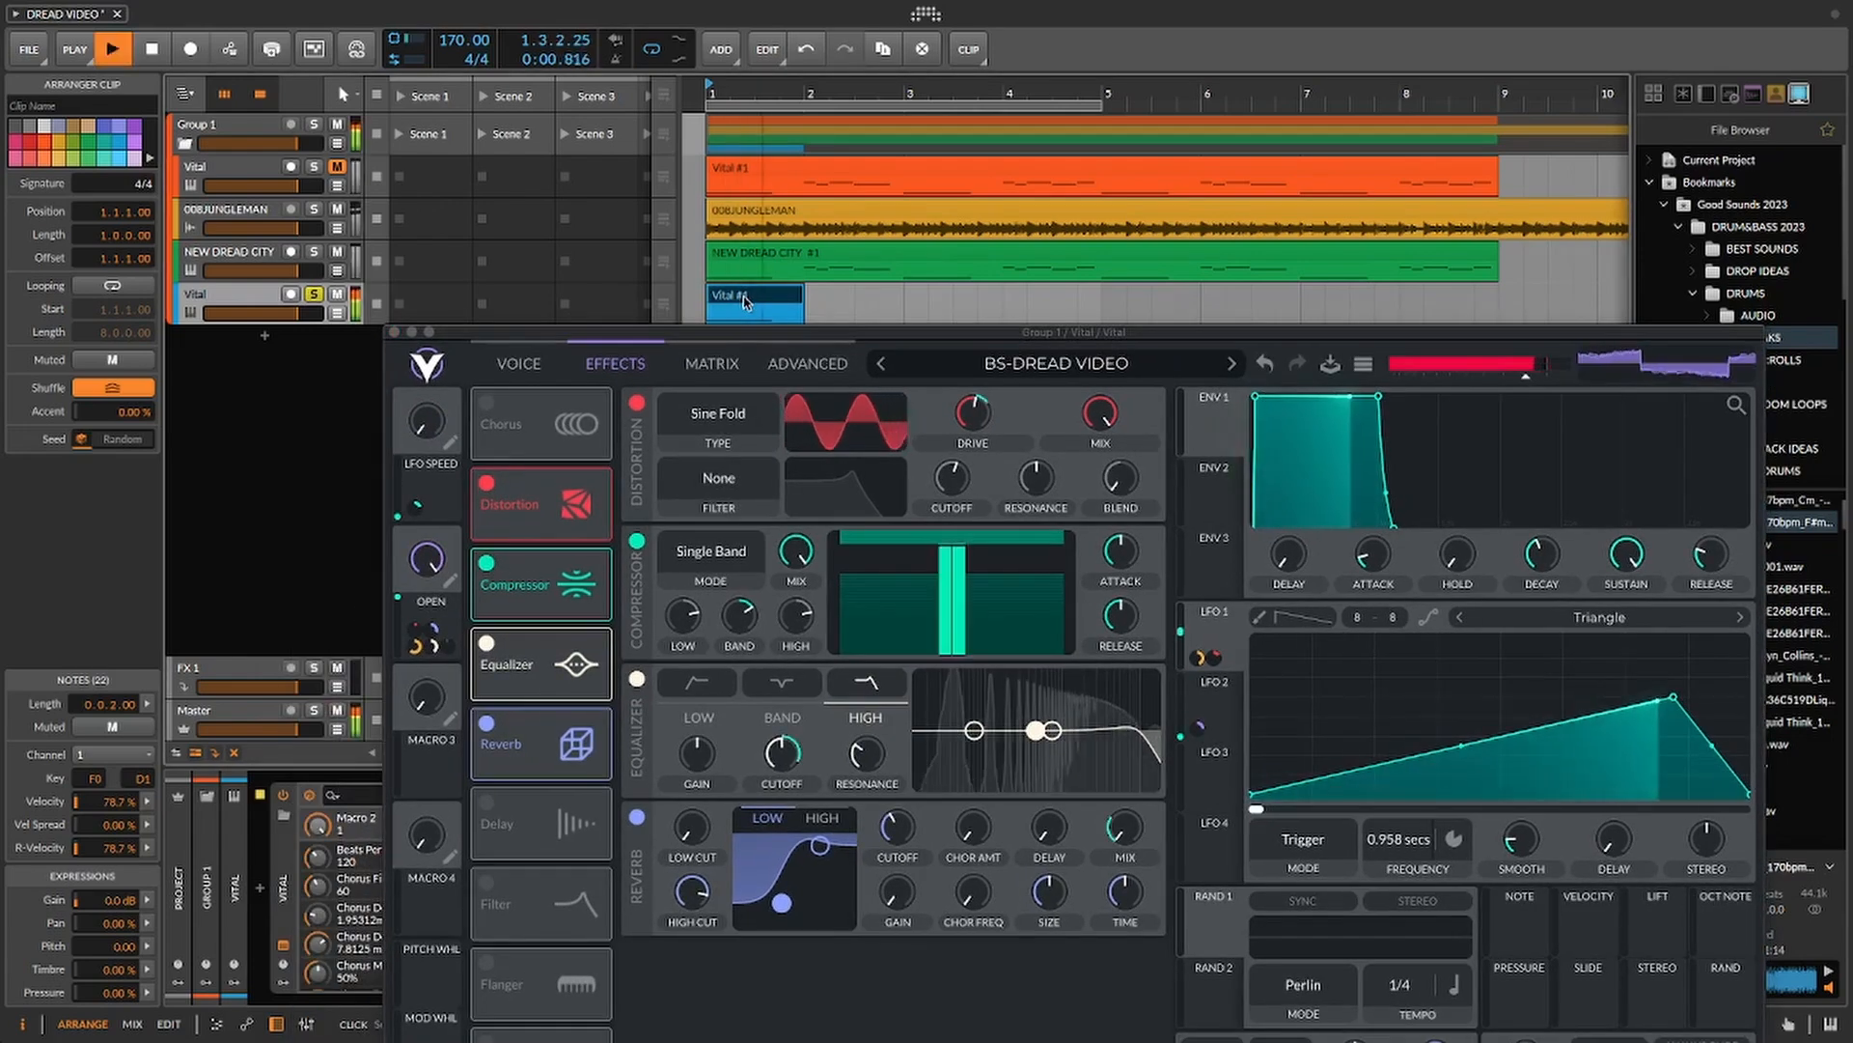
pyautogui.press('space')
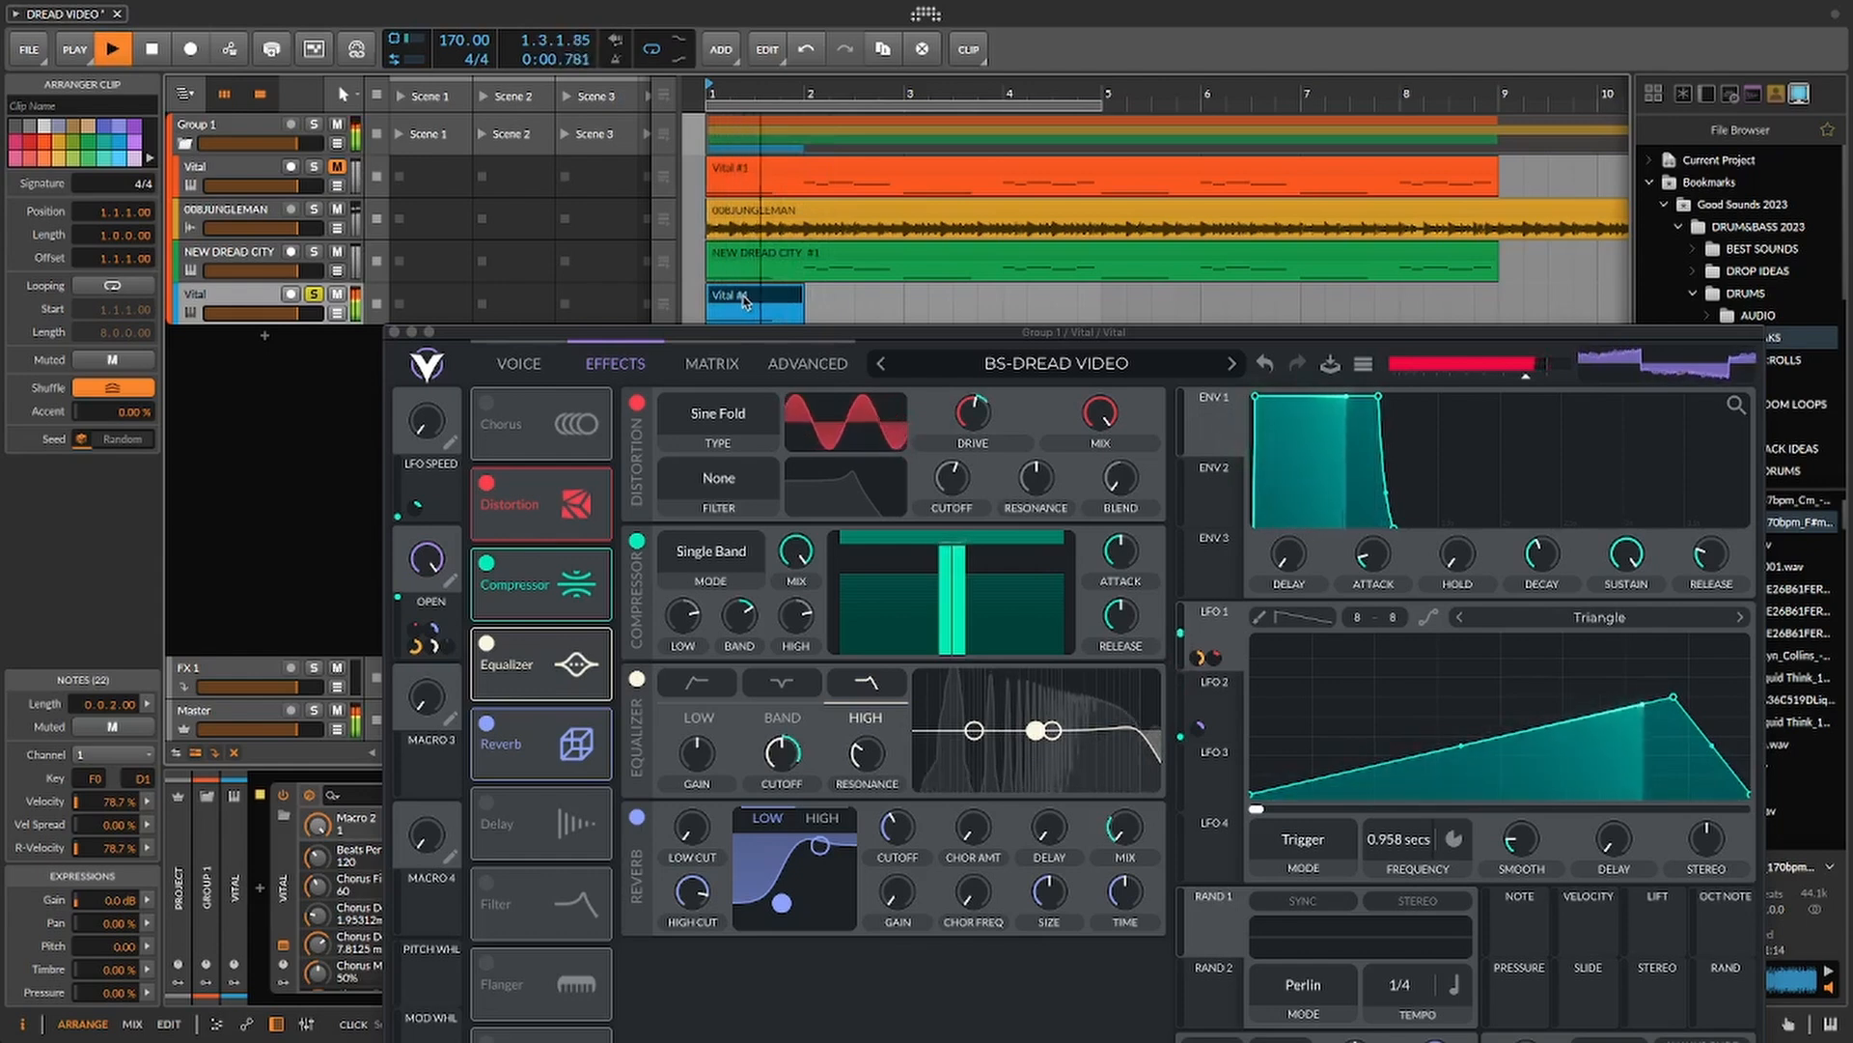
pyautogui.press('space')
pyautogui.press('space')
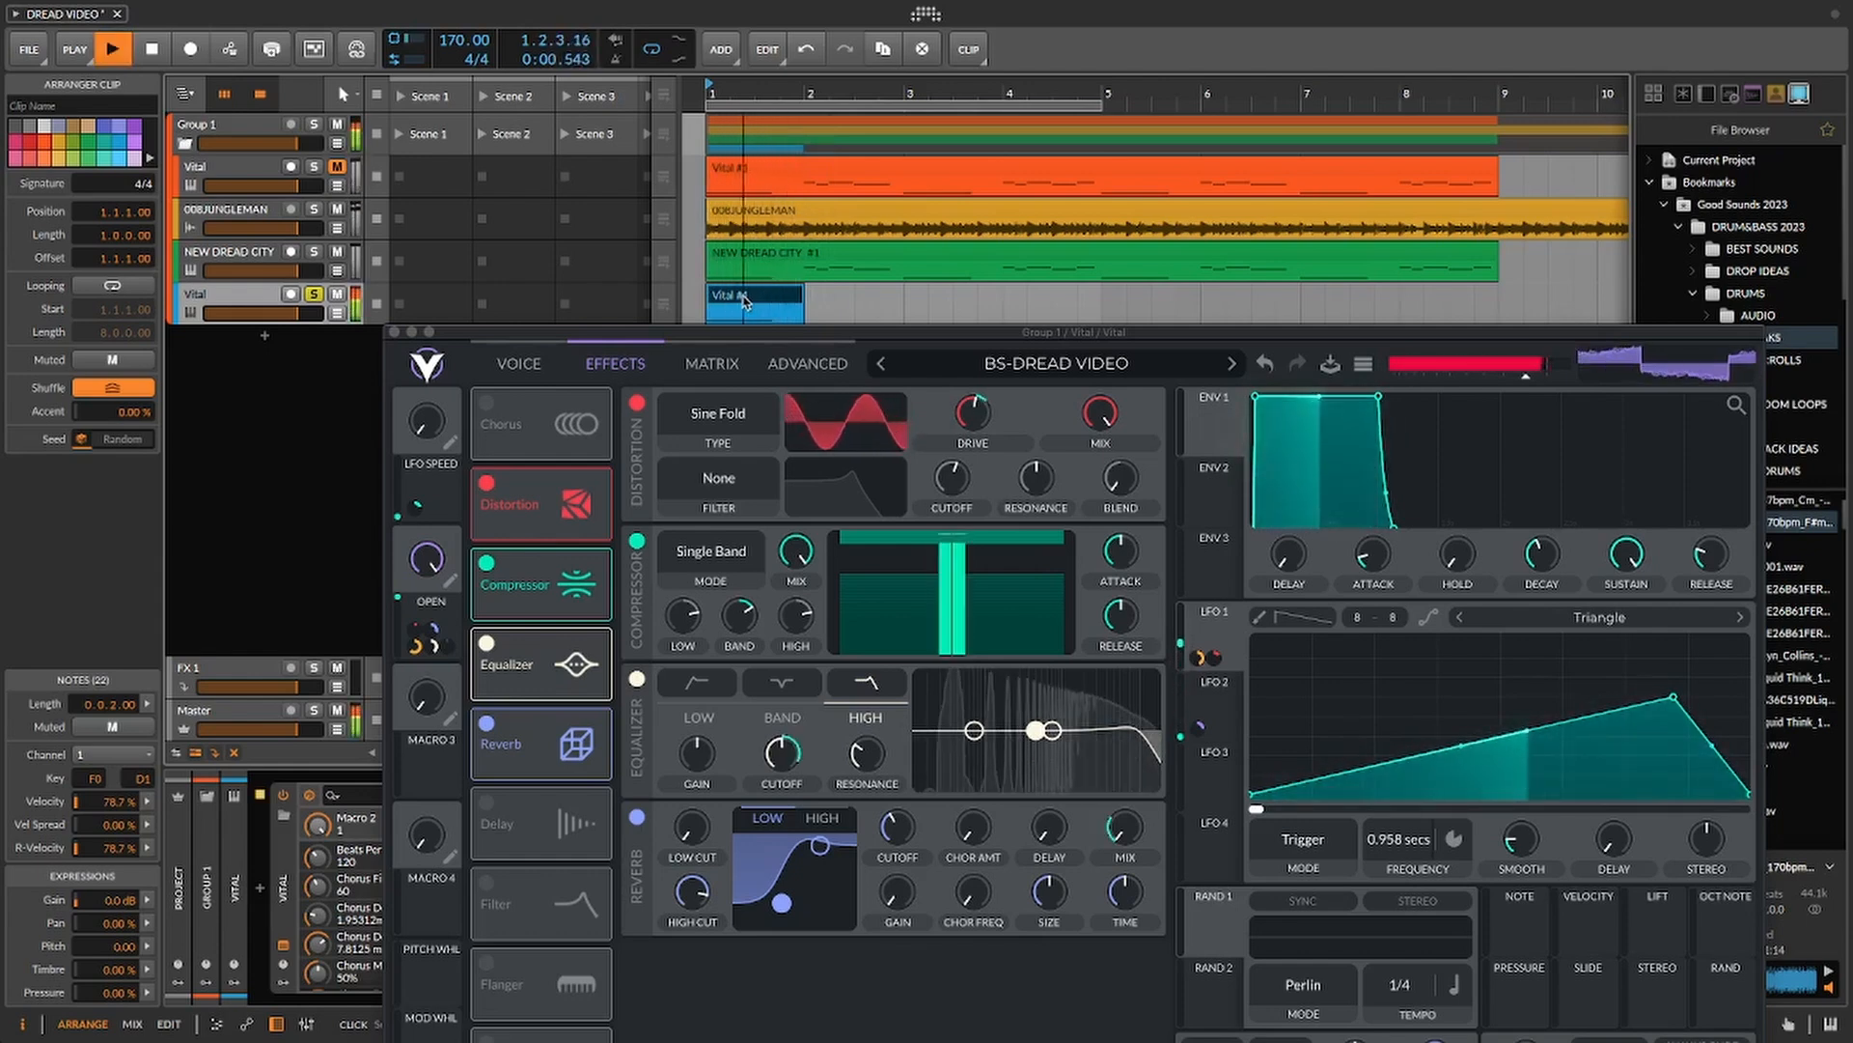
pyautogui.press('space')
pyautogui.press('space')
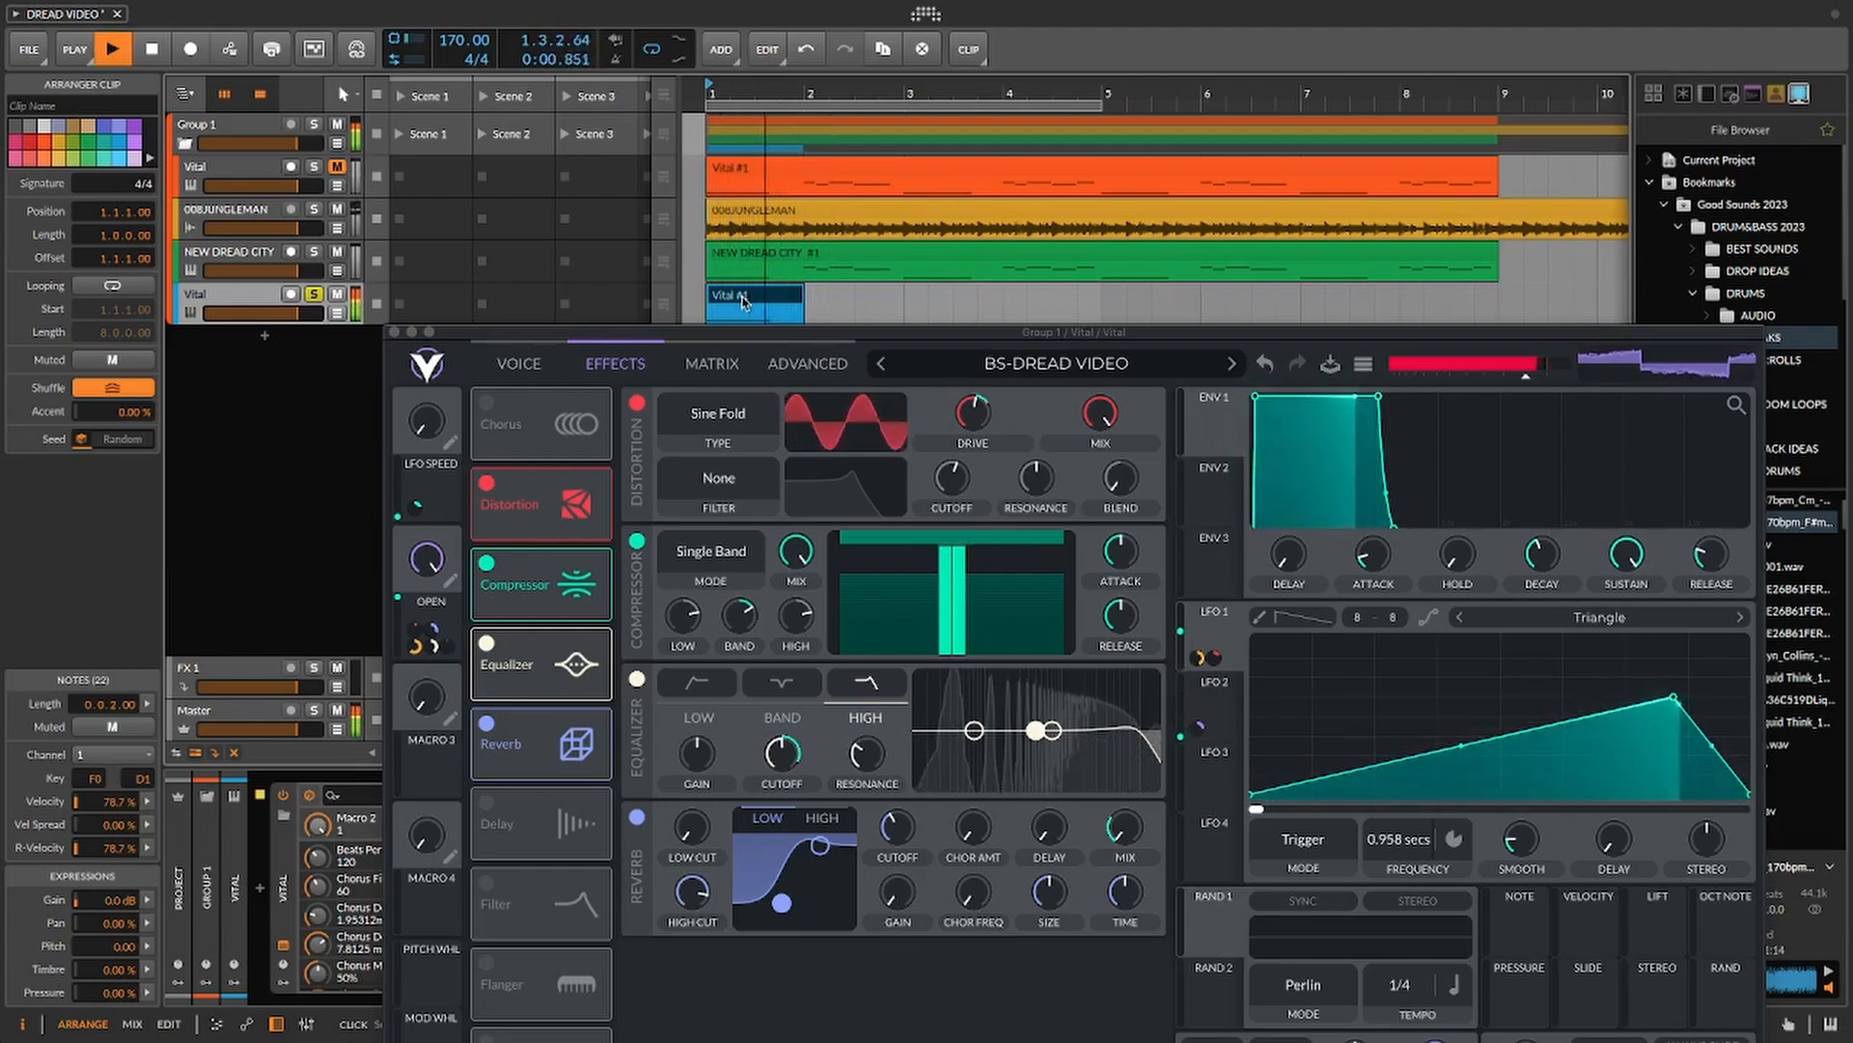
pyautogui.press('space')
pyautogui.press('space')
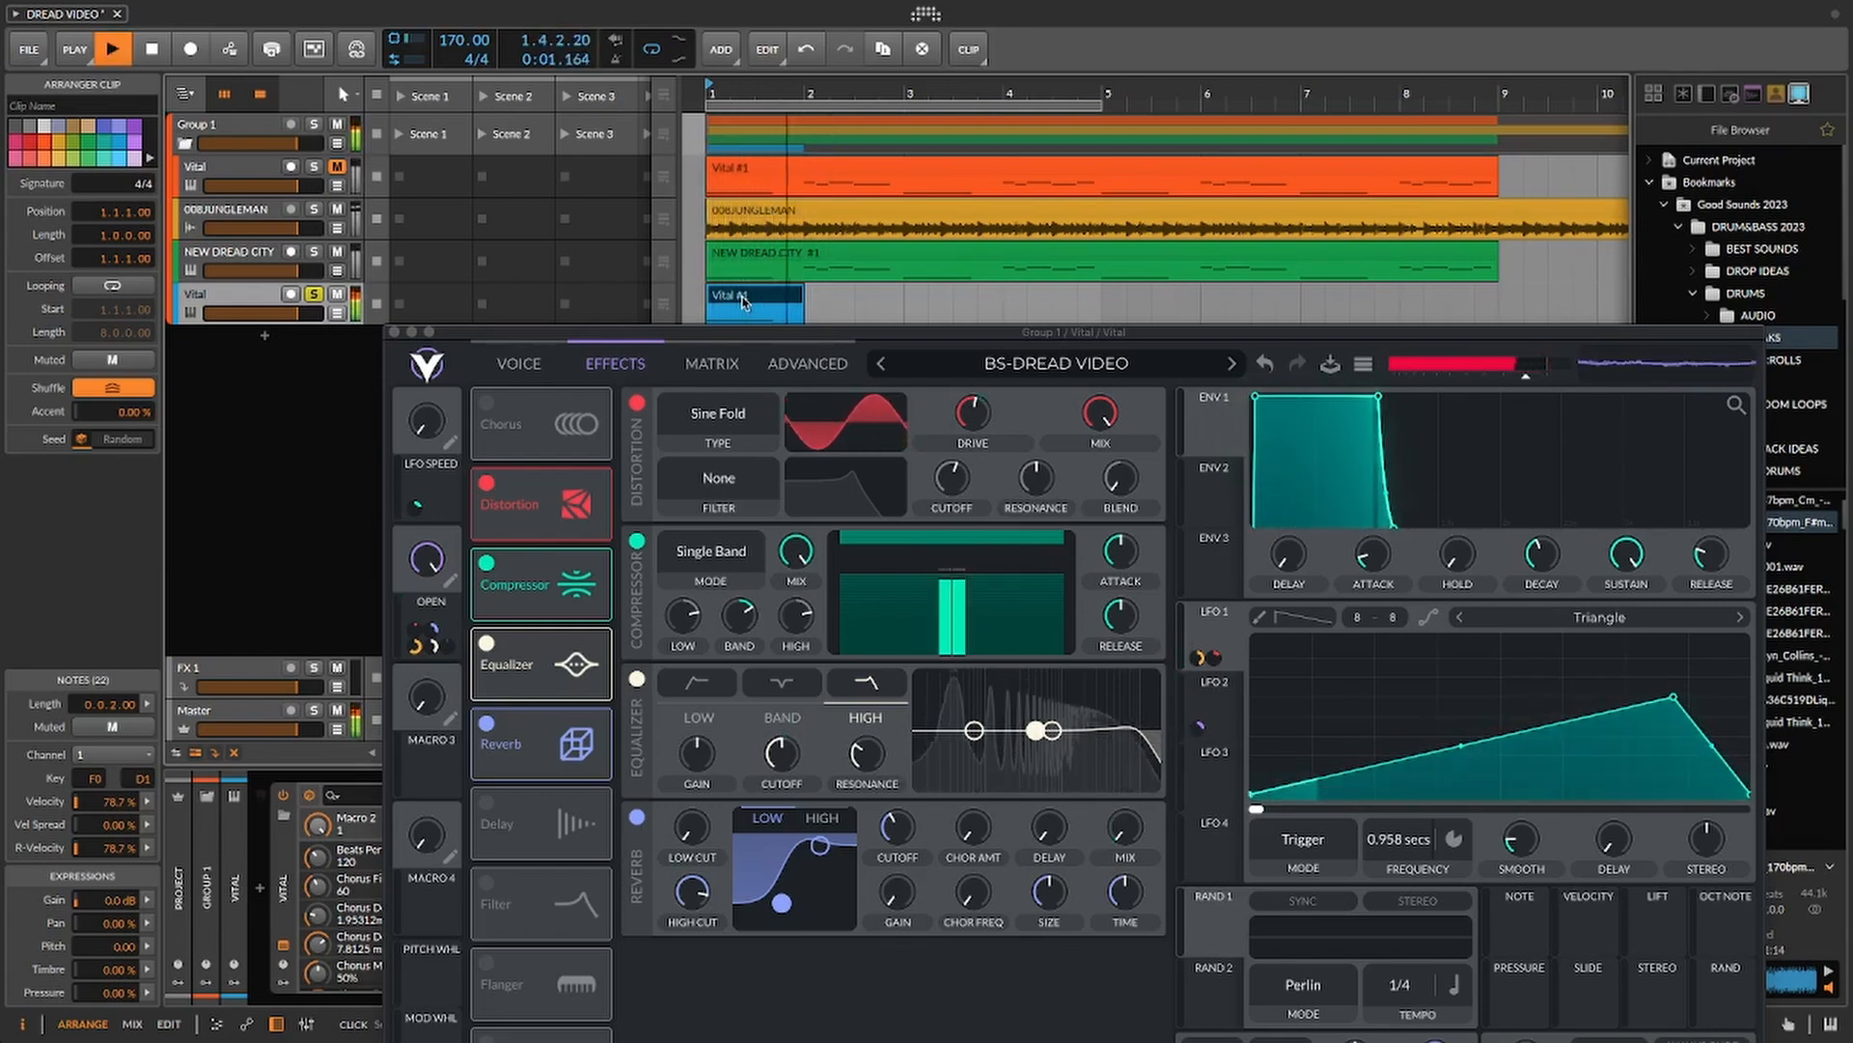
pyautogui.press('space')
pyautogui.press('space')
pyautogui.press('space')
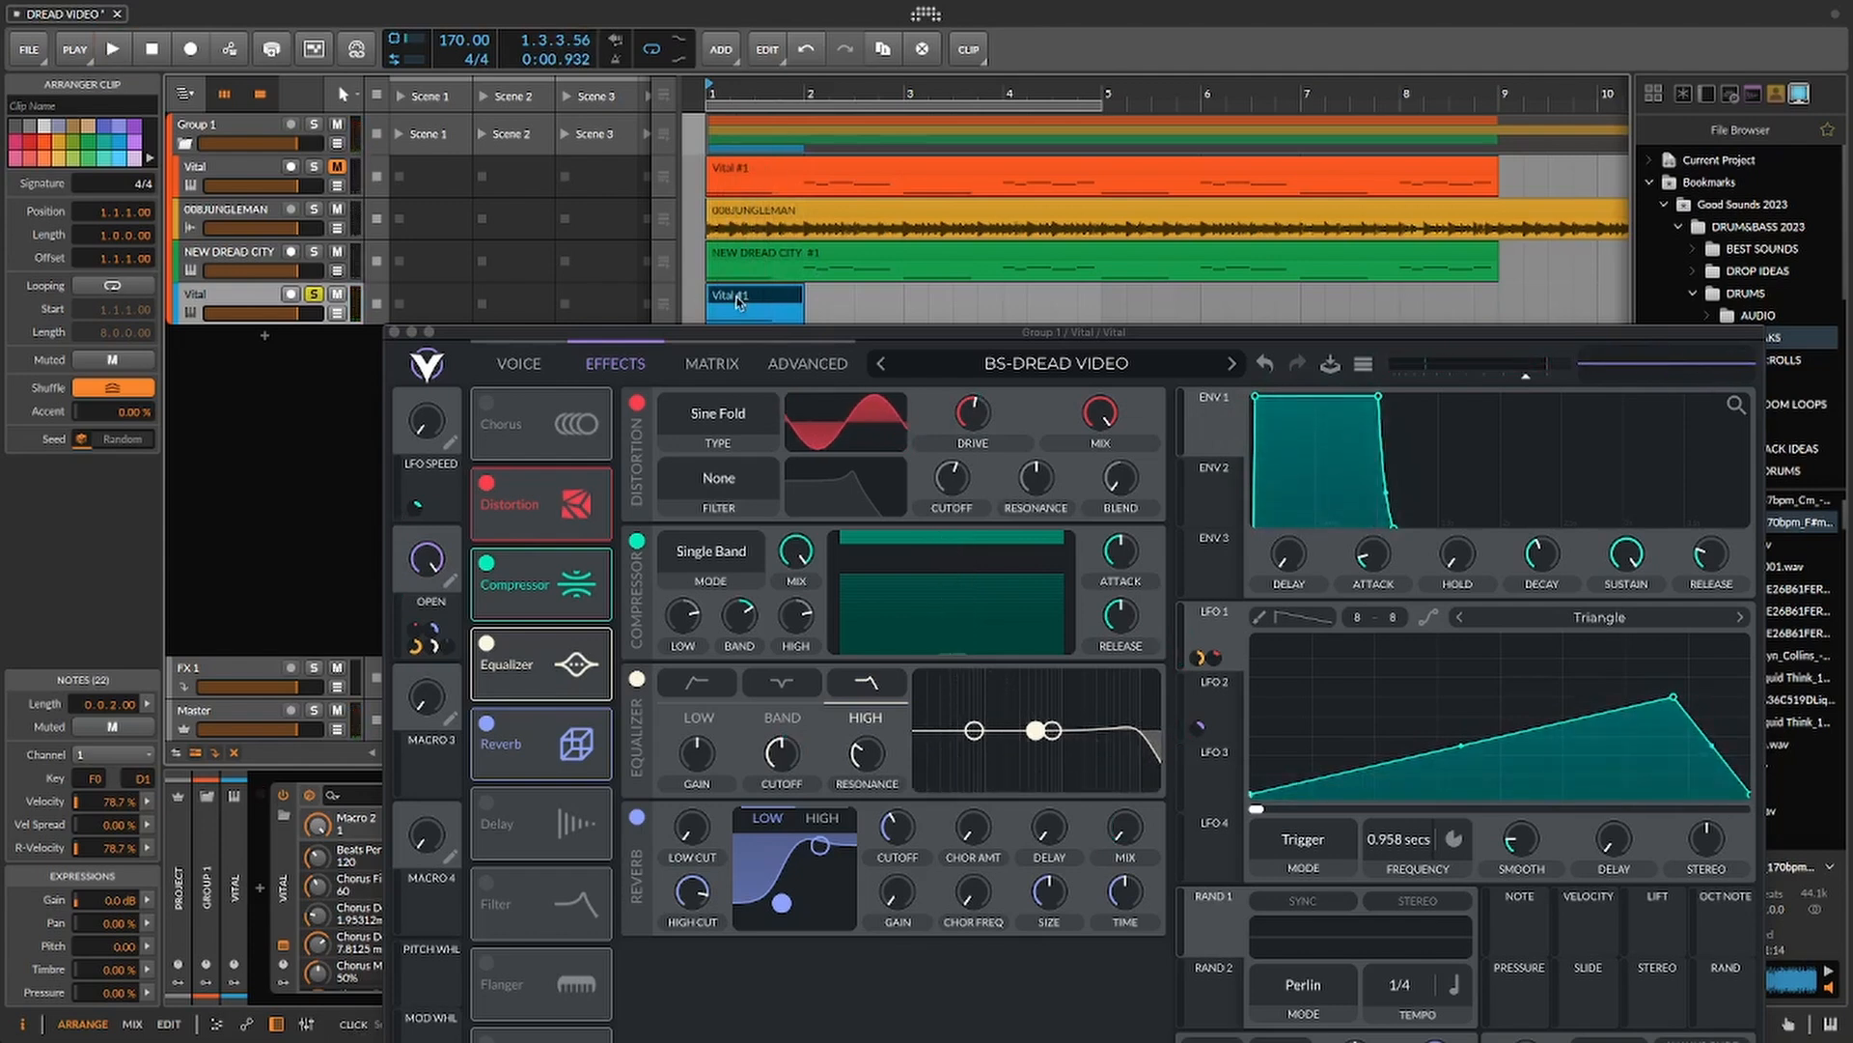
pyautogui.press('space')
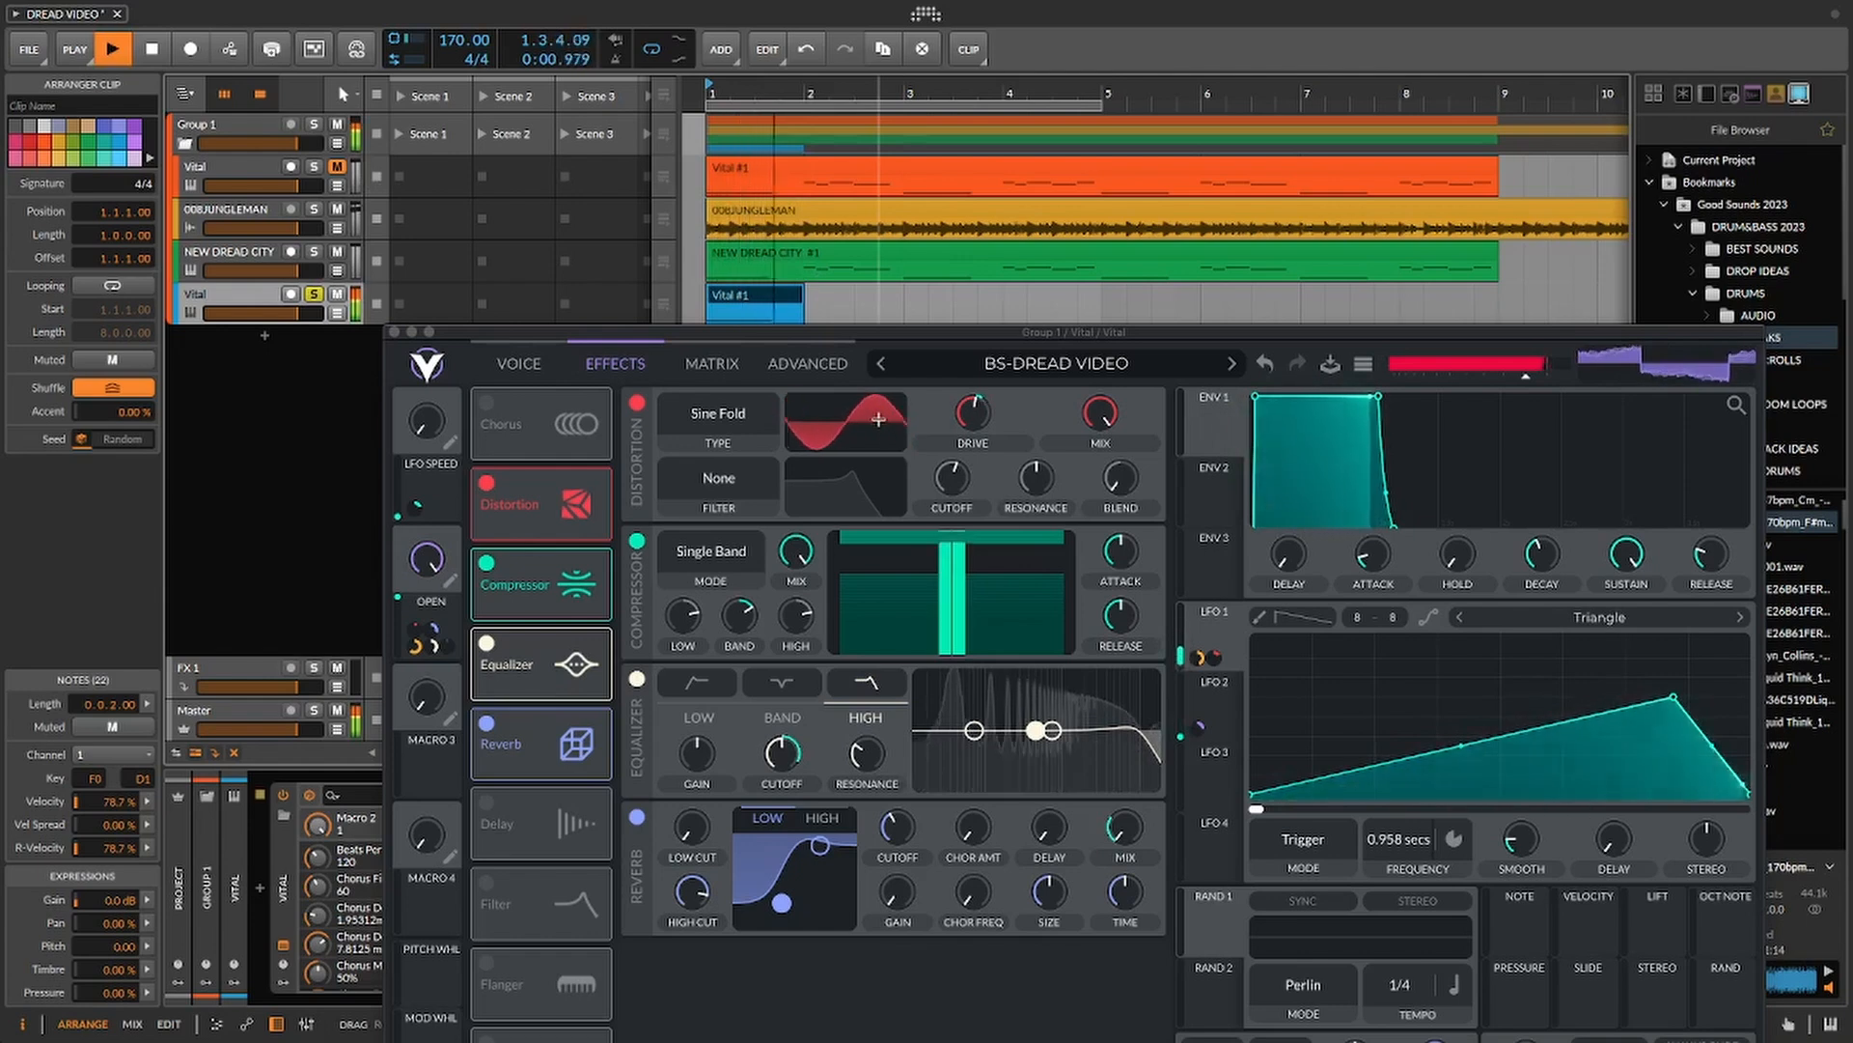
pyautogui.press('space')
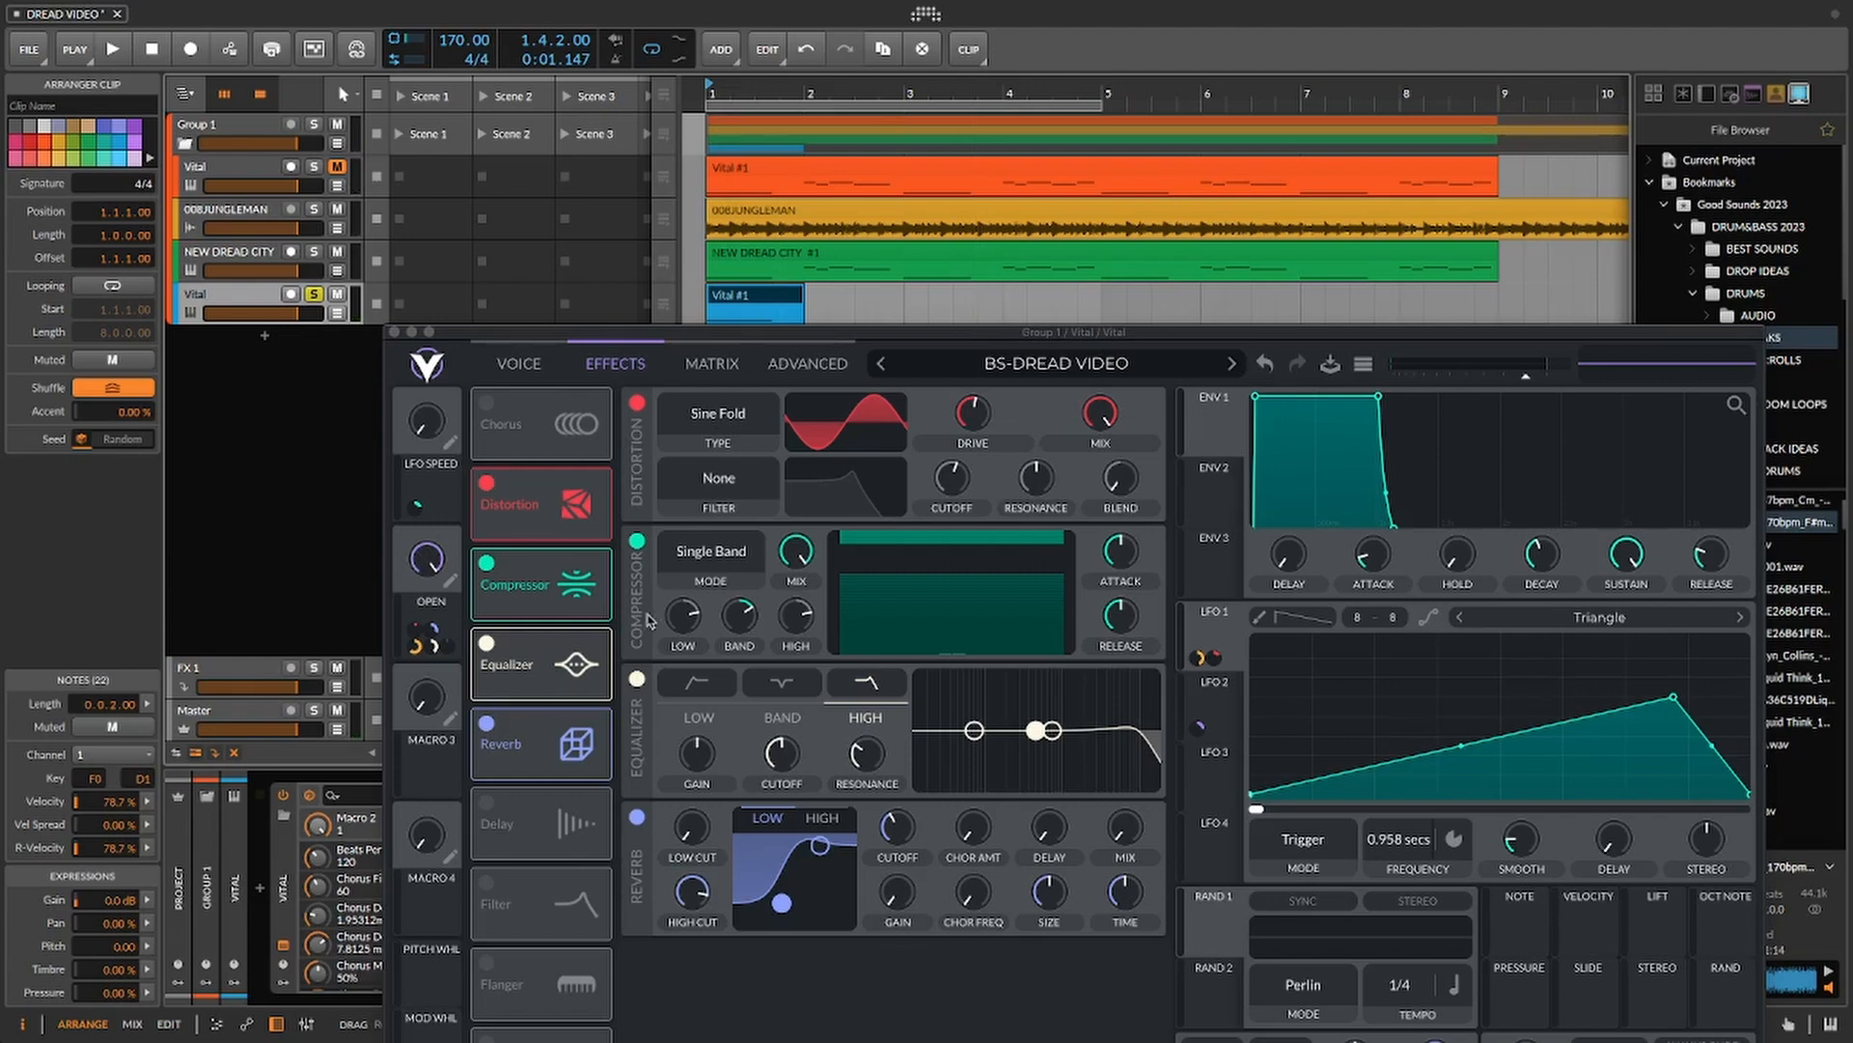
# - Set the OPEN macro's modulation amount for Volume to -0.032 and play the one-bar clip to check the level
pyautogui.click(447, 647)
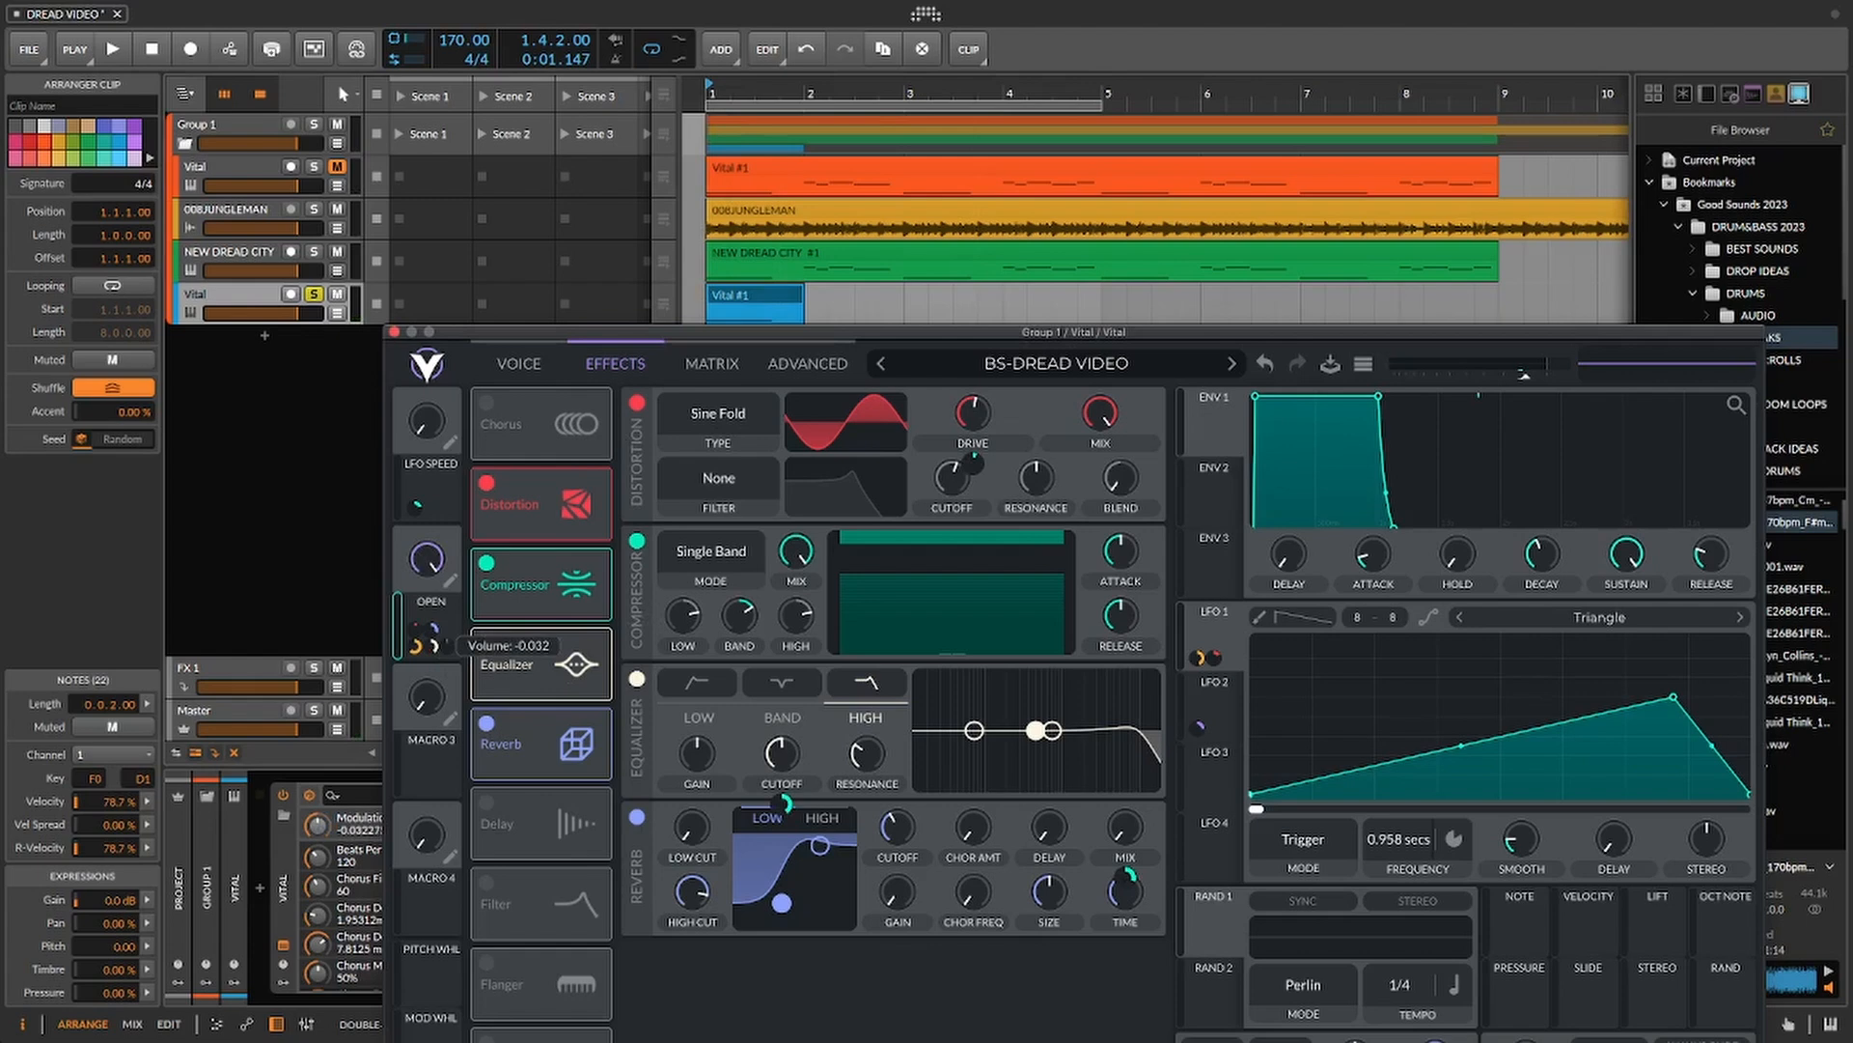
pyautogui.click(731, 300)
pyautogui.press('space')
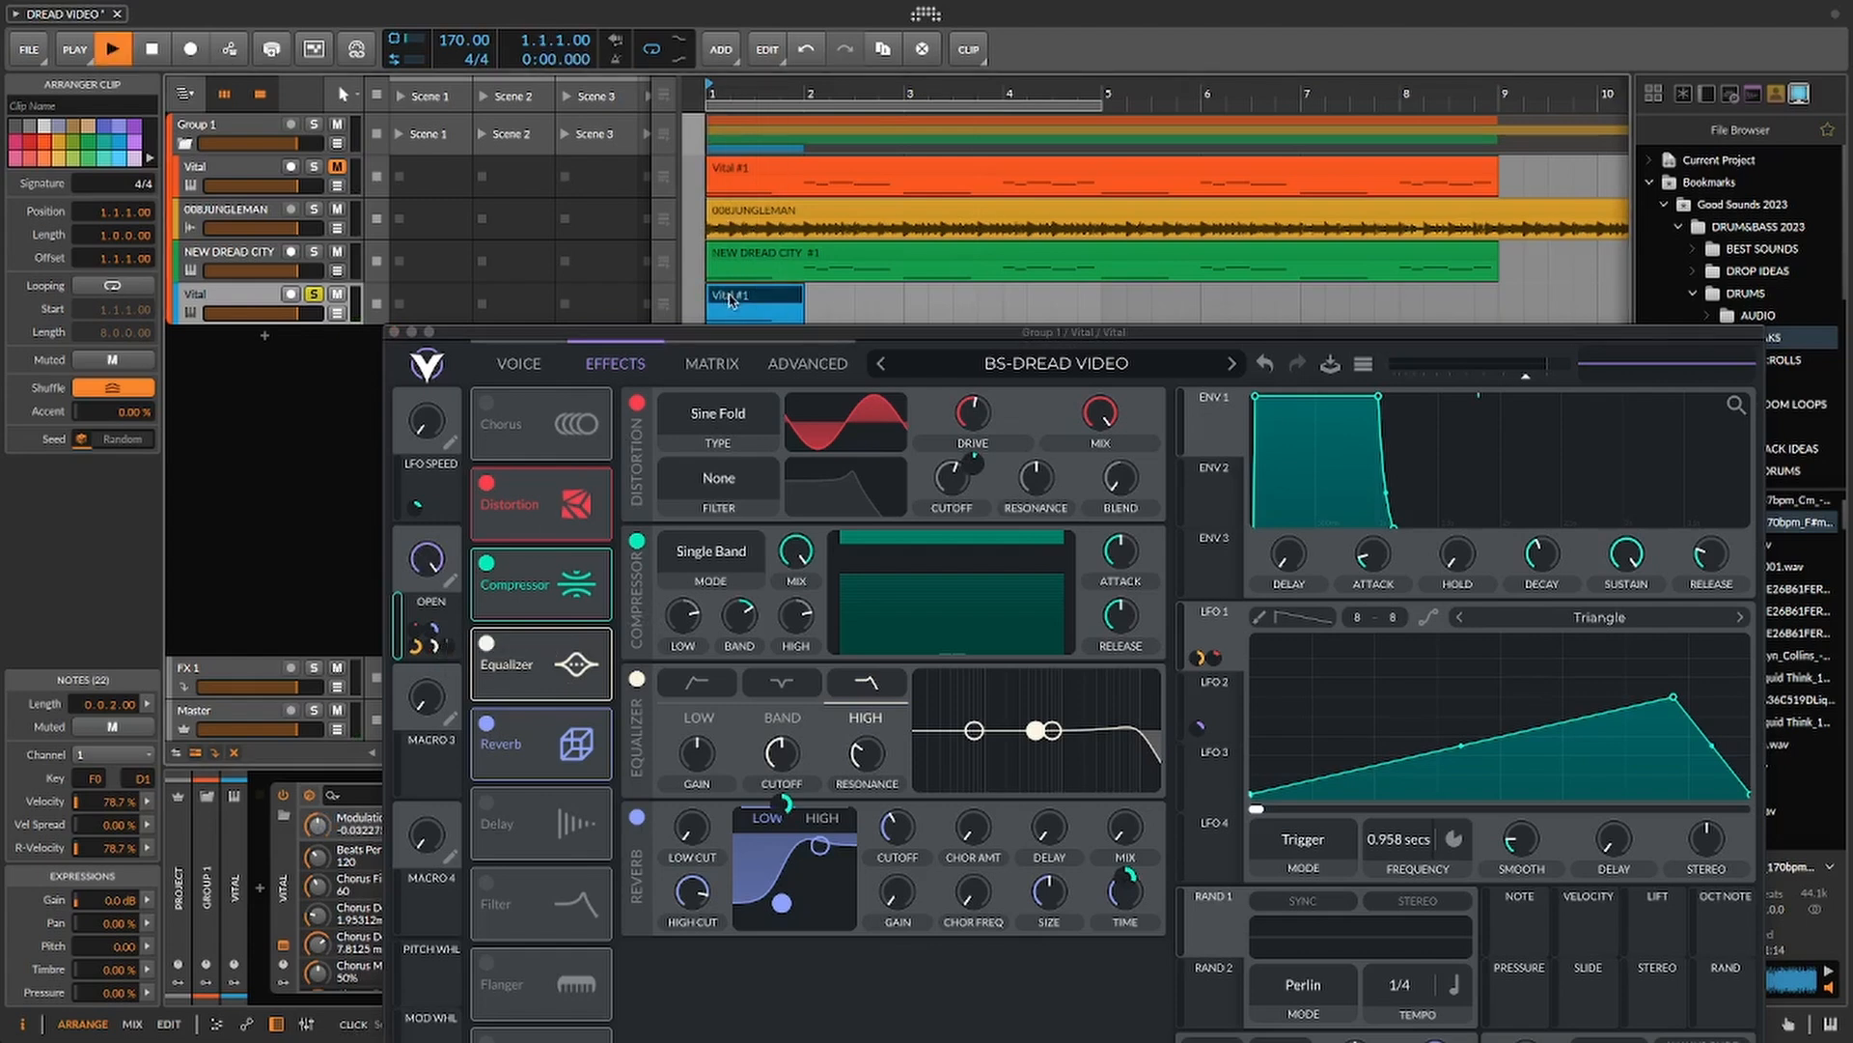
pyautogui.press('space')
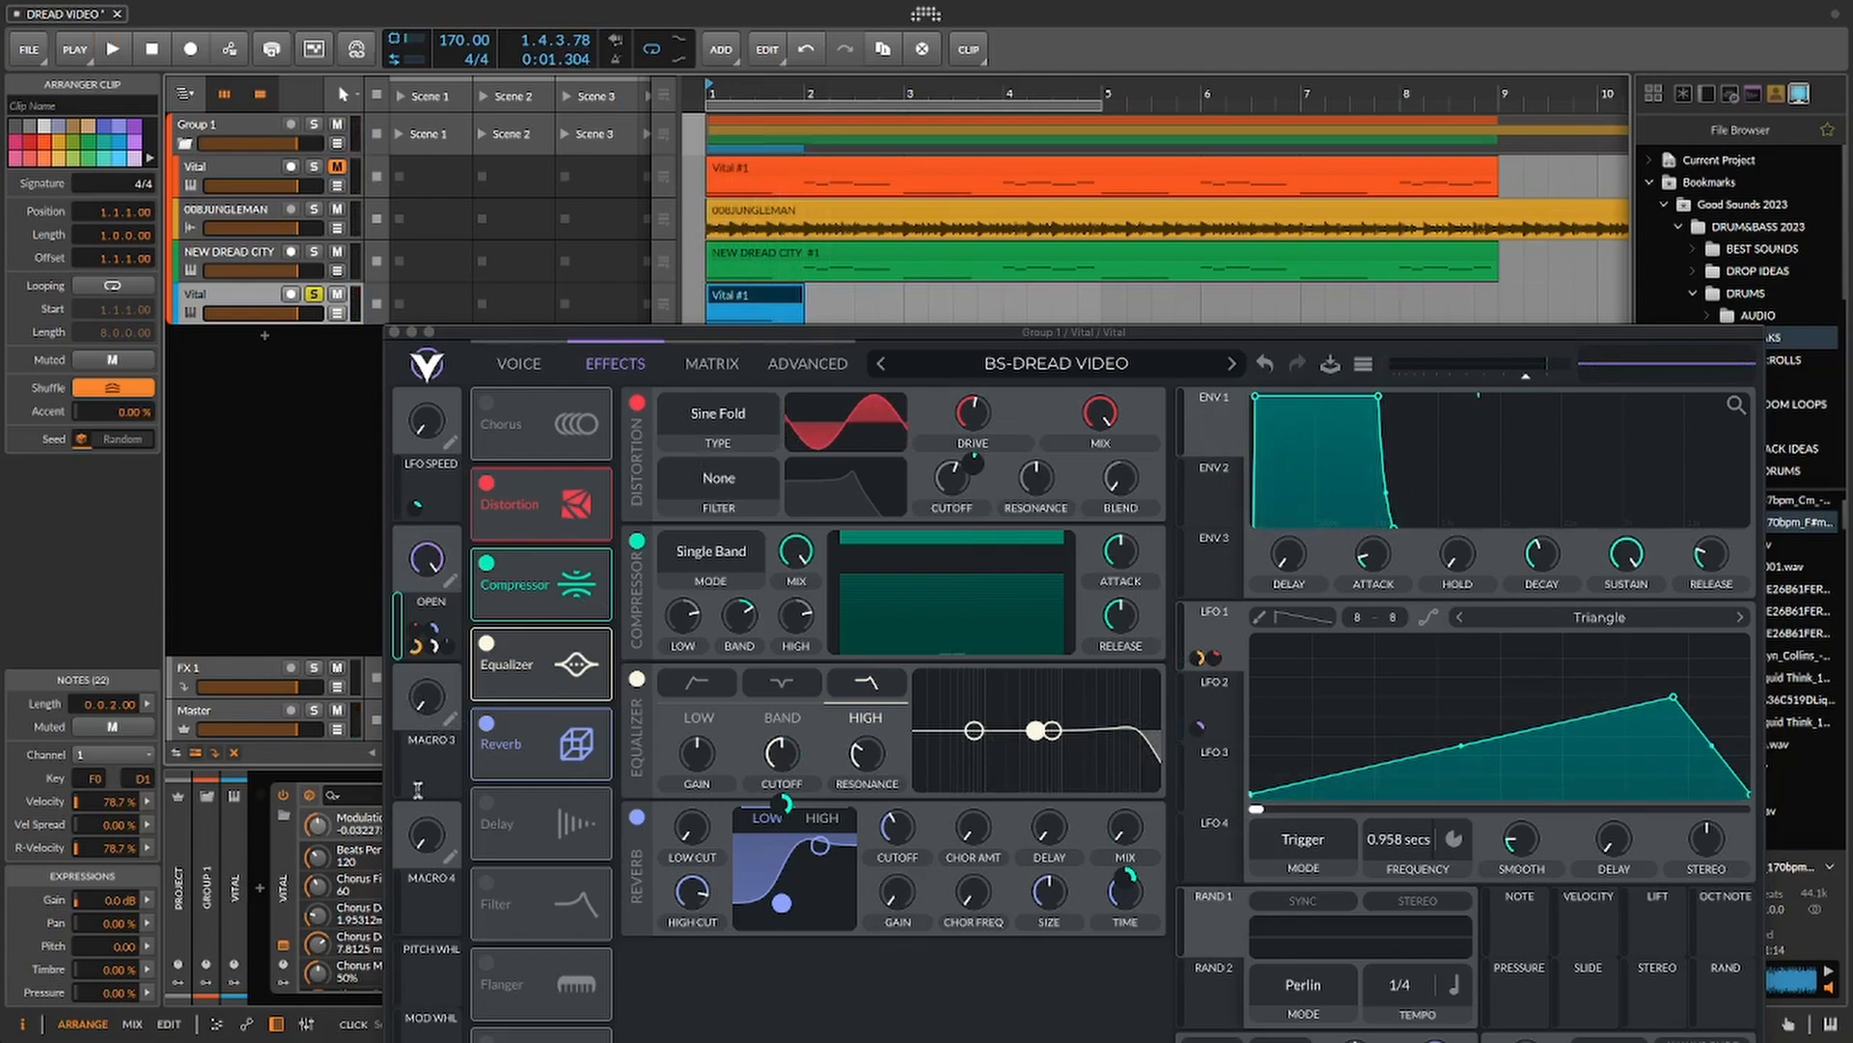
# - Assign Macro 3 to modulate the reverb's Mix, Size and Time controls
pyautogui.moveTo(424, 769); pyautogui.dragTo(1123, 879)
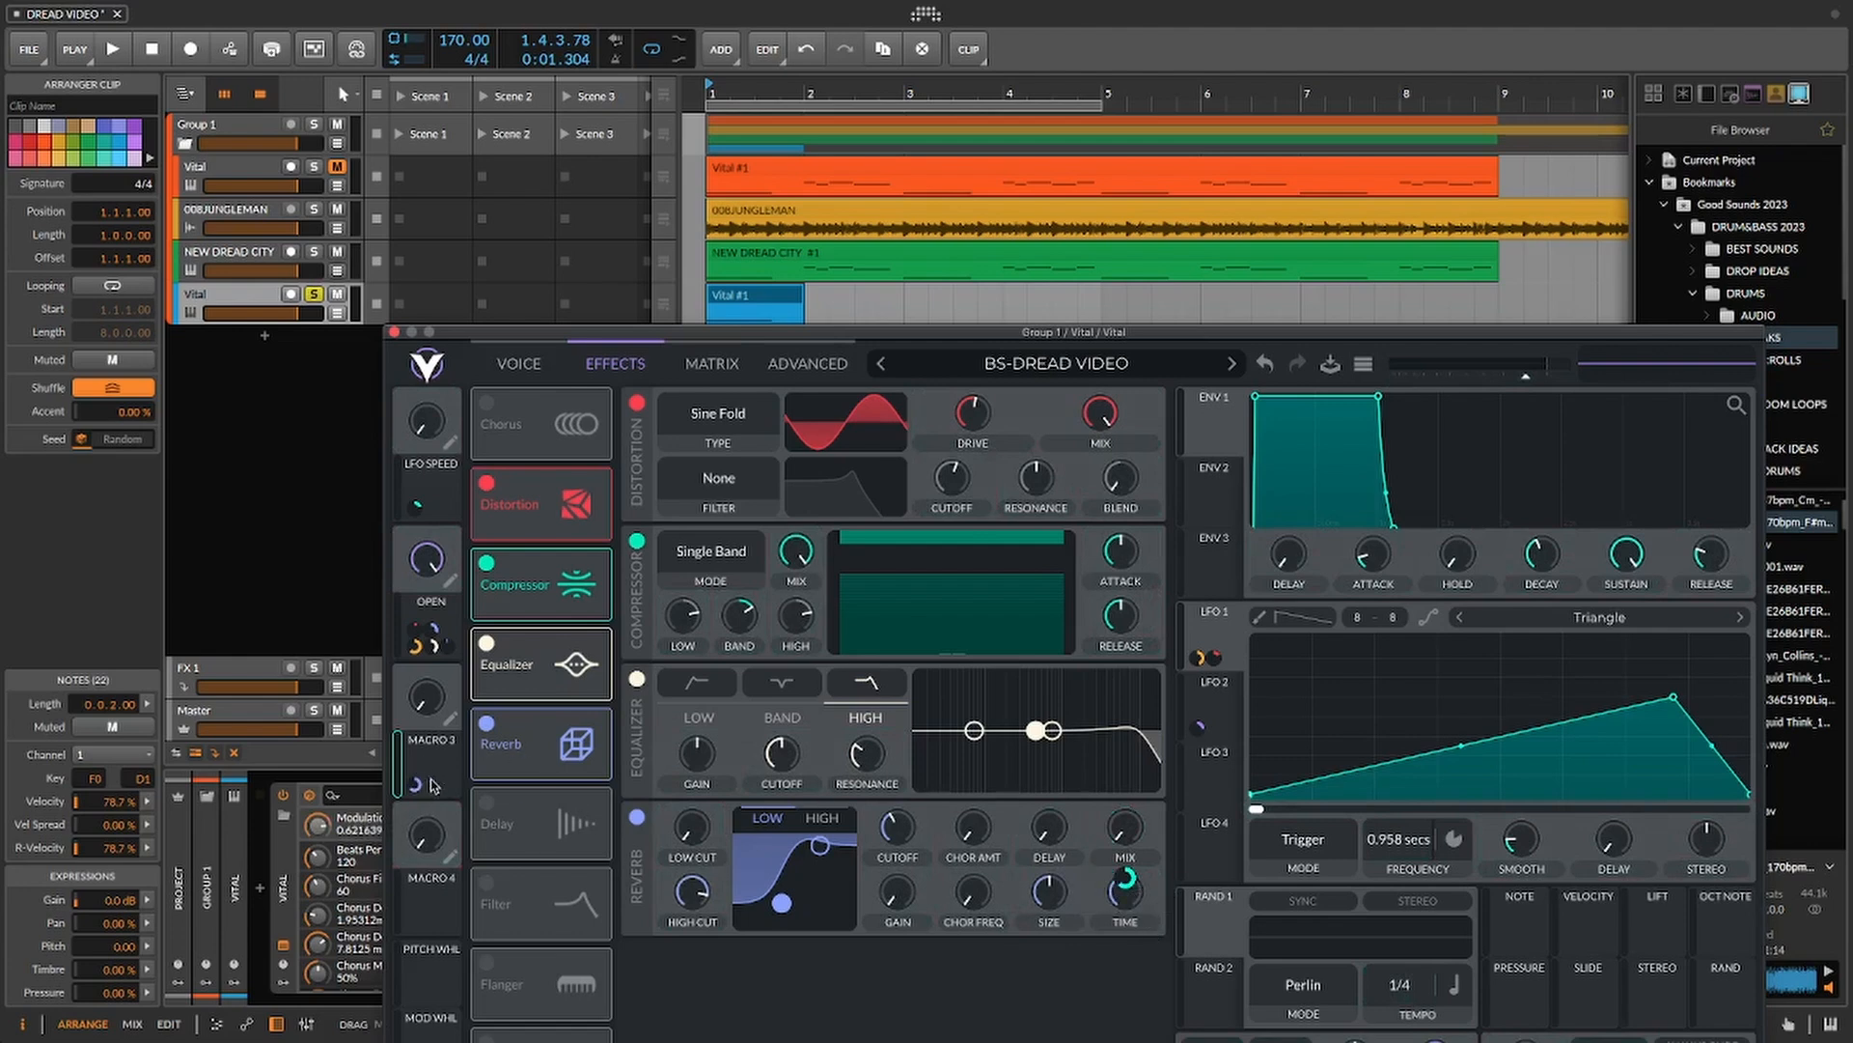
pyautogui.moveTo(416, 784); pyautogui.dragTo(1053, 982)
pyautogui.moveTo(430, 771); pyautogui.dragTo(1126, 964)
# - Turn Macro 3 fully up and play the one-bar Vital clip from its start to check the reverb
pyautogui.click(759, 302)
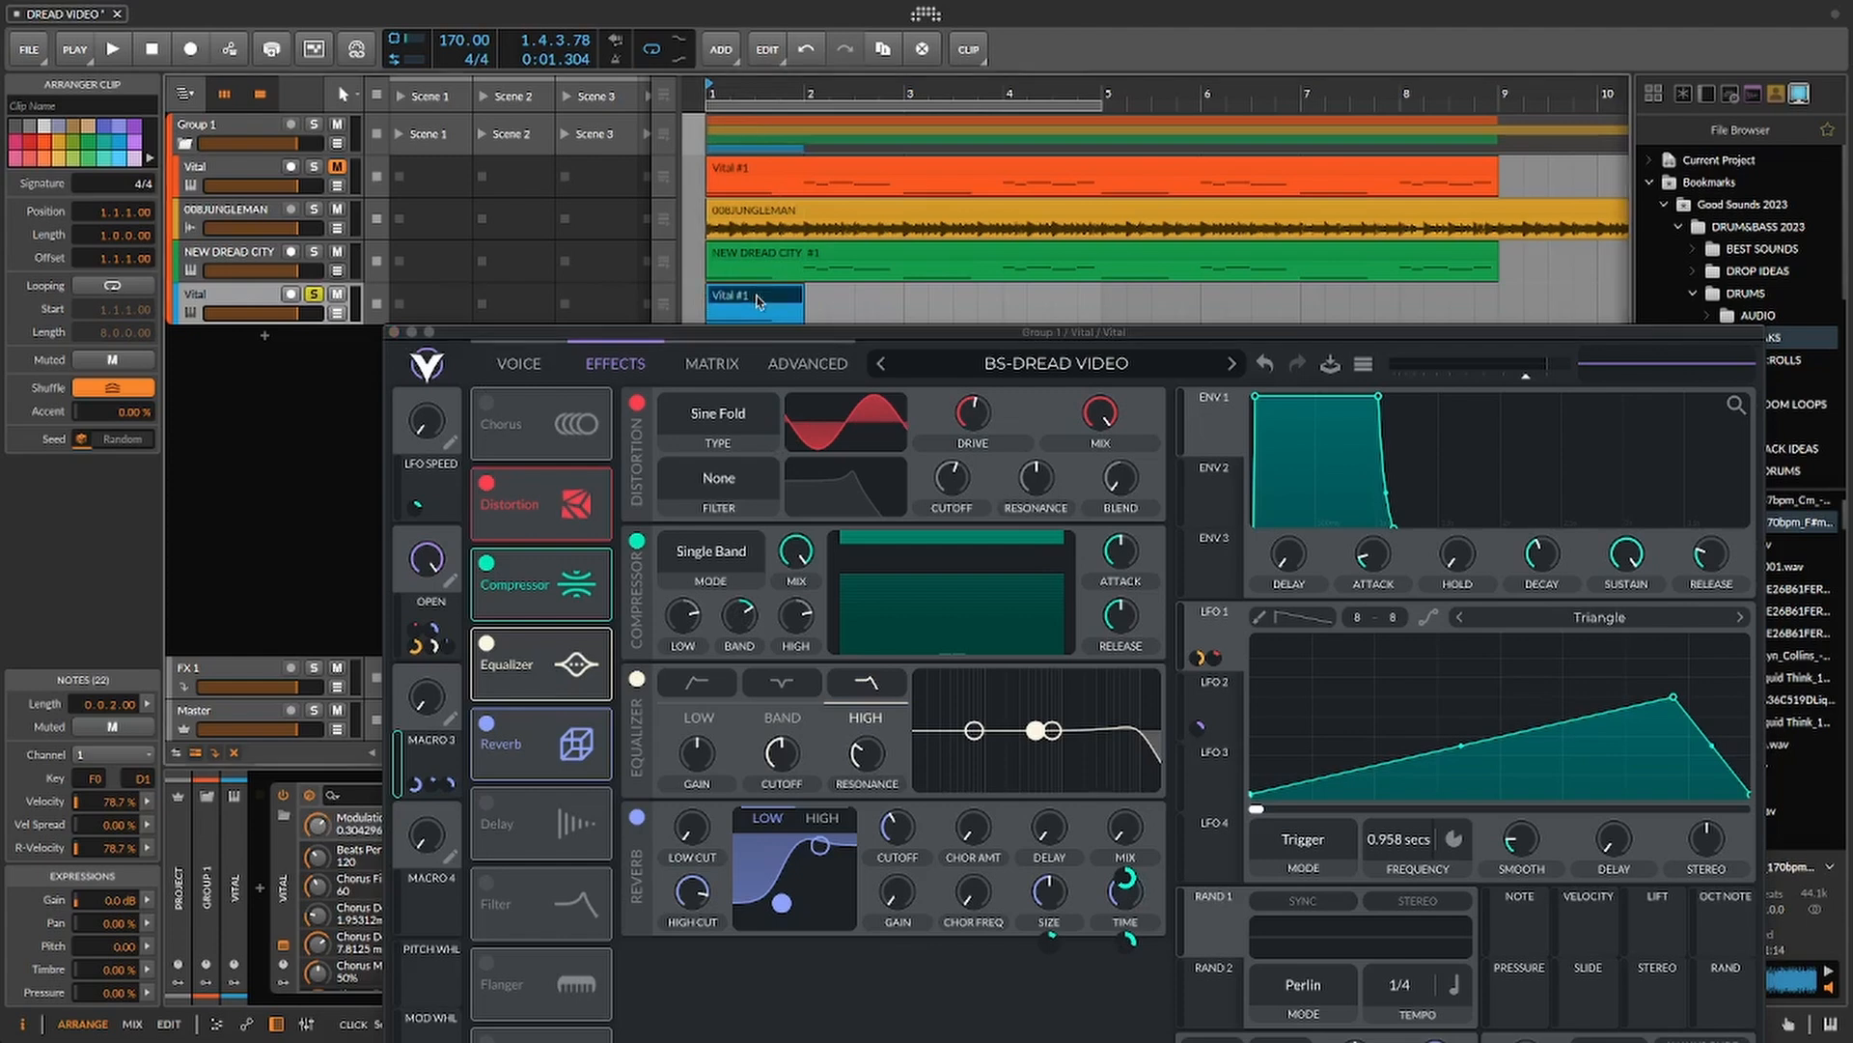
pyautogui.press('space')
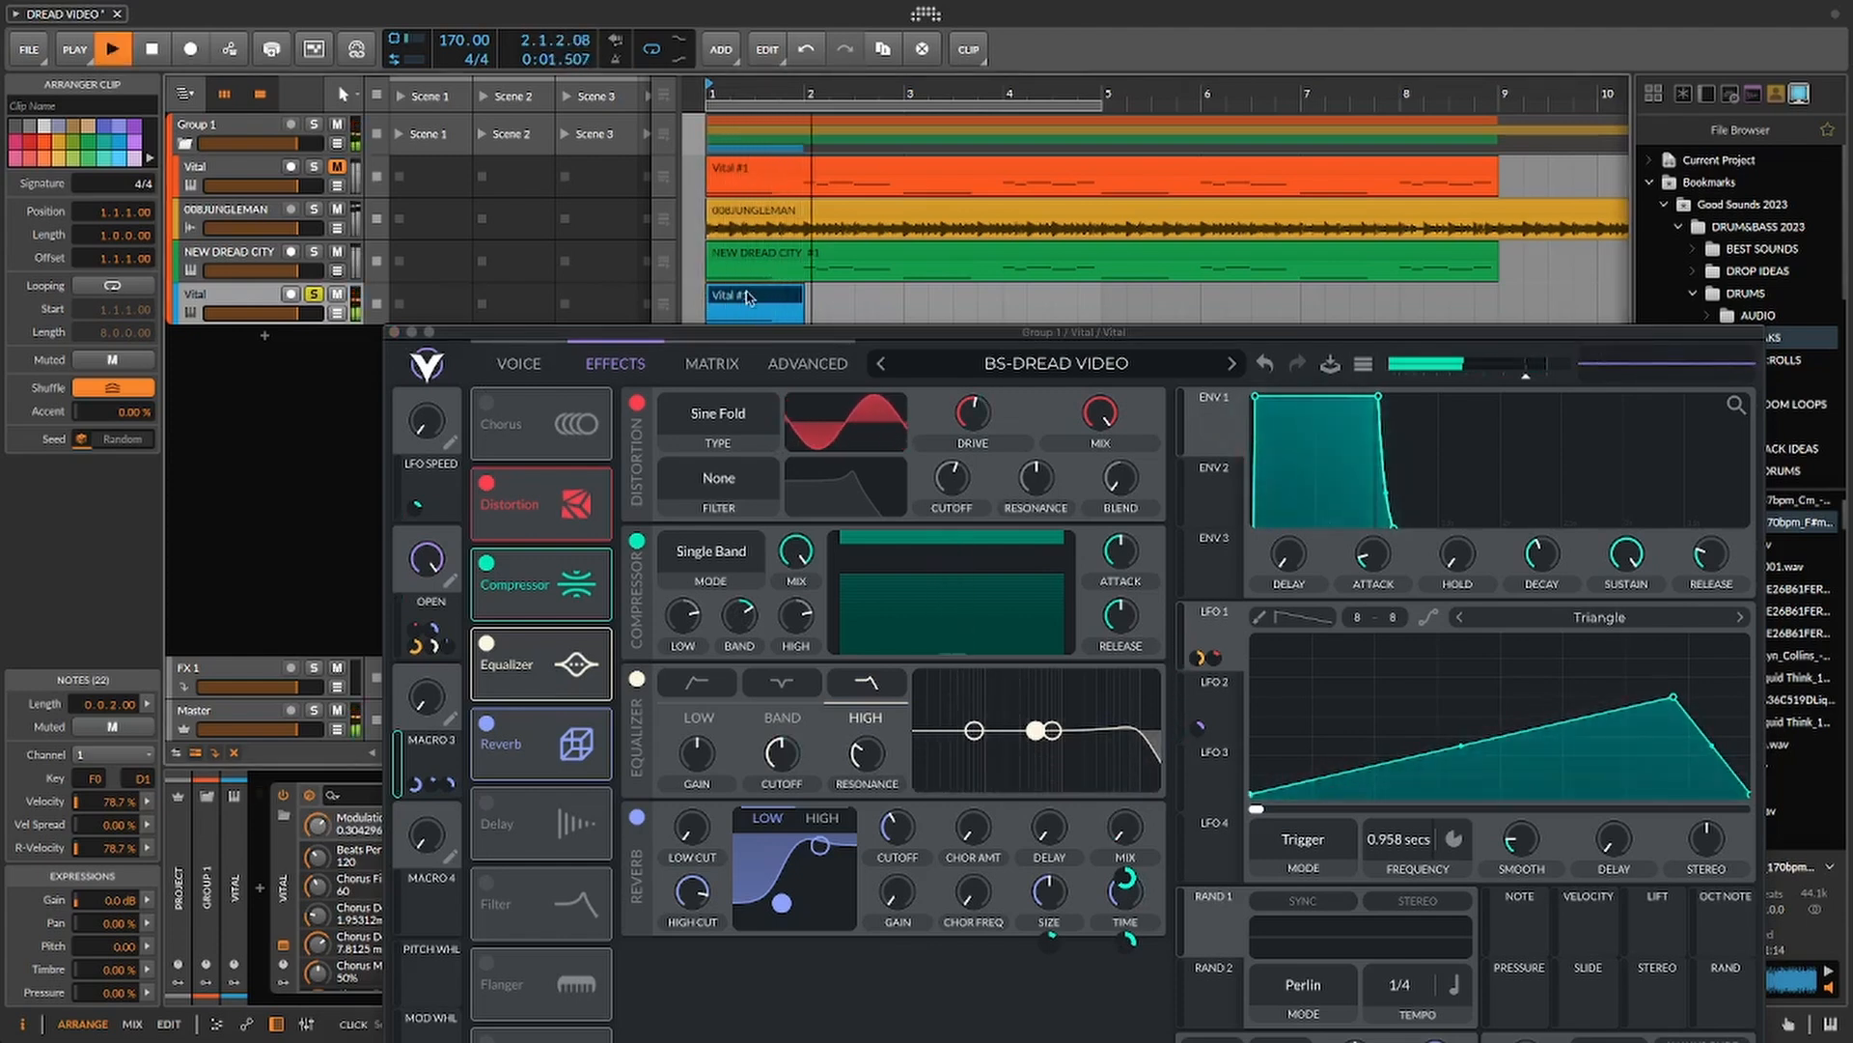
pyautogui.press('space')
pyautogui.click(487, 389)
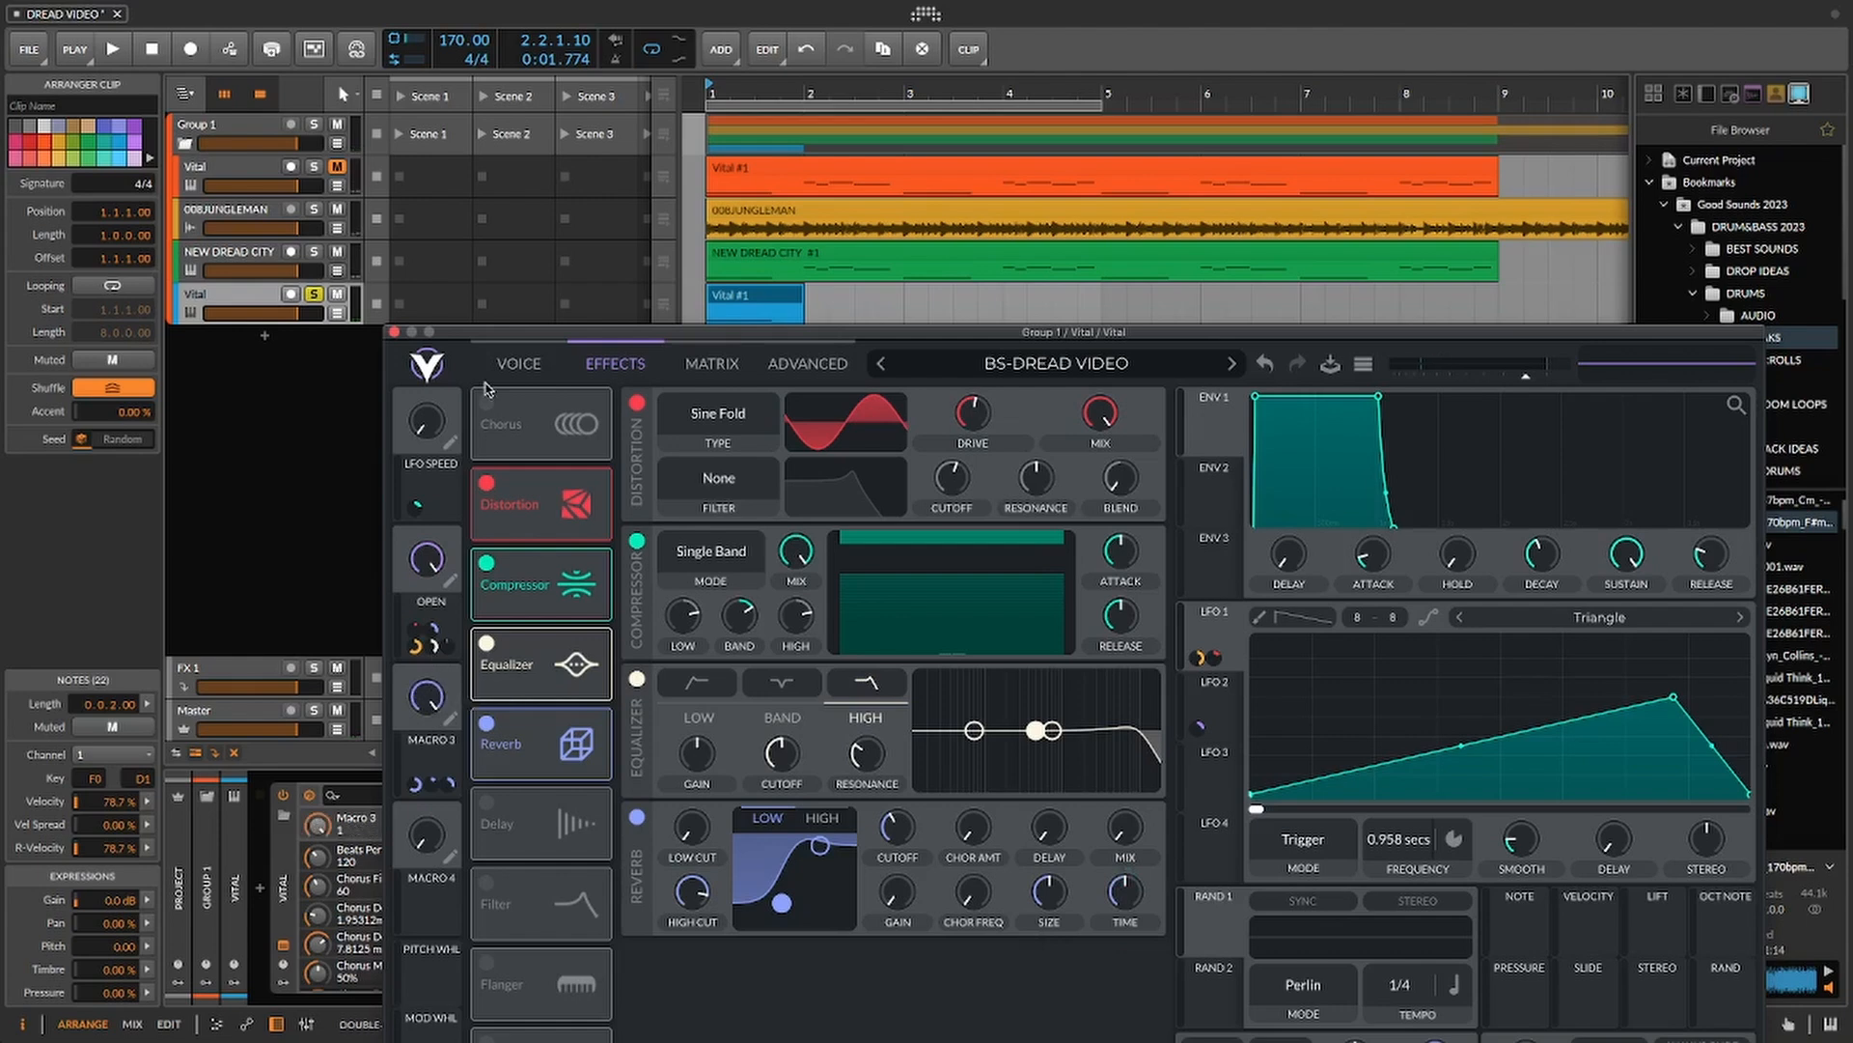
pyautogui.click(805, 286)
pyautogui.press('space')
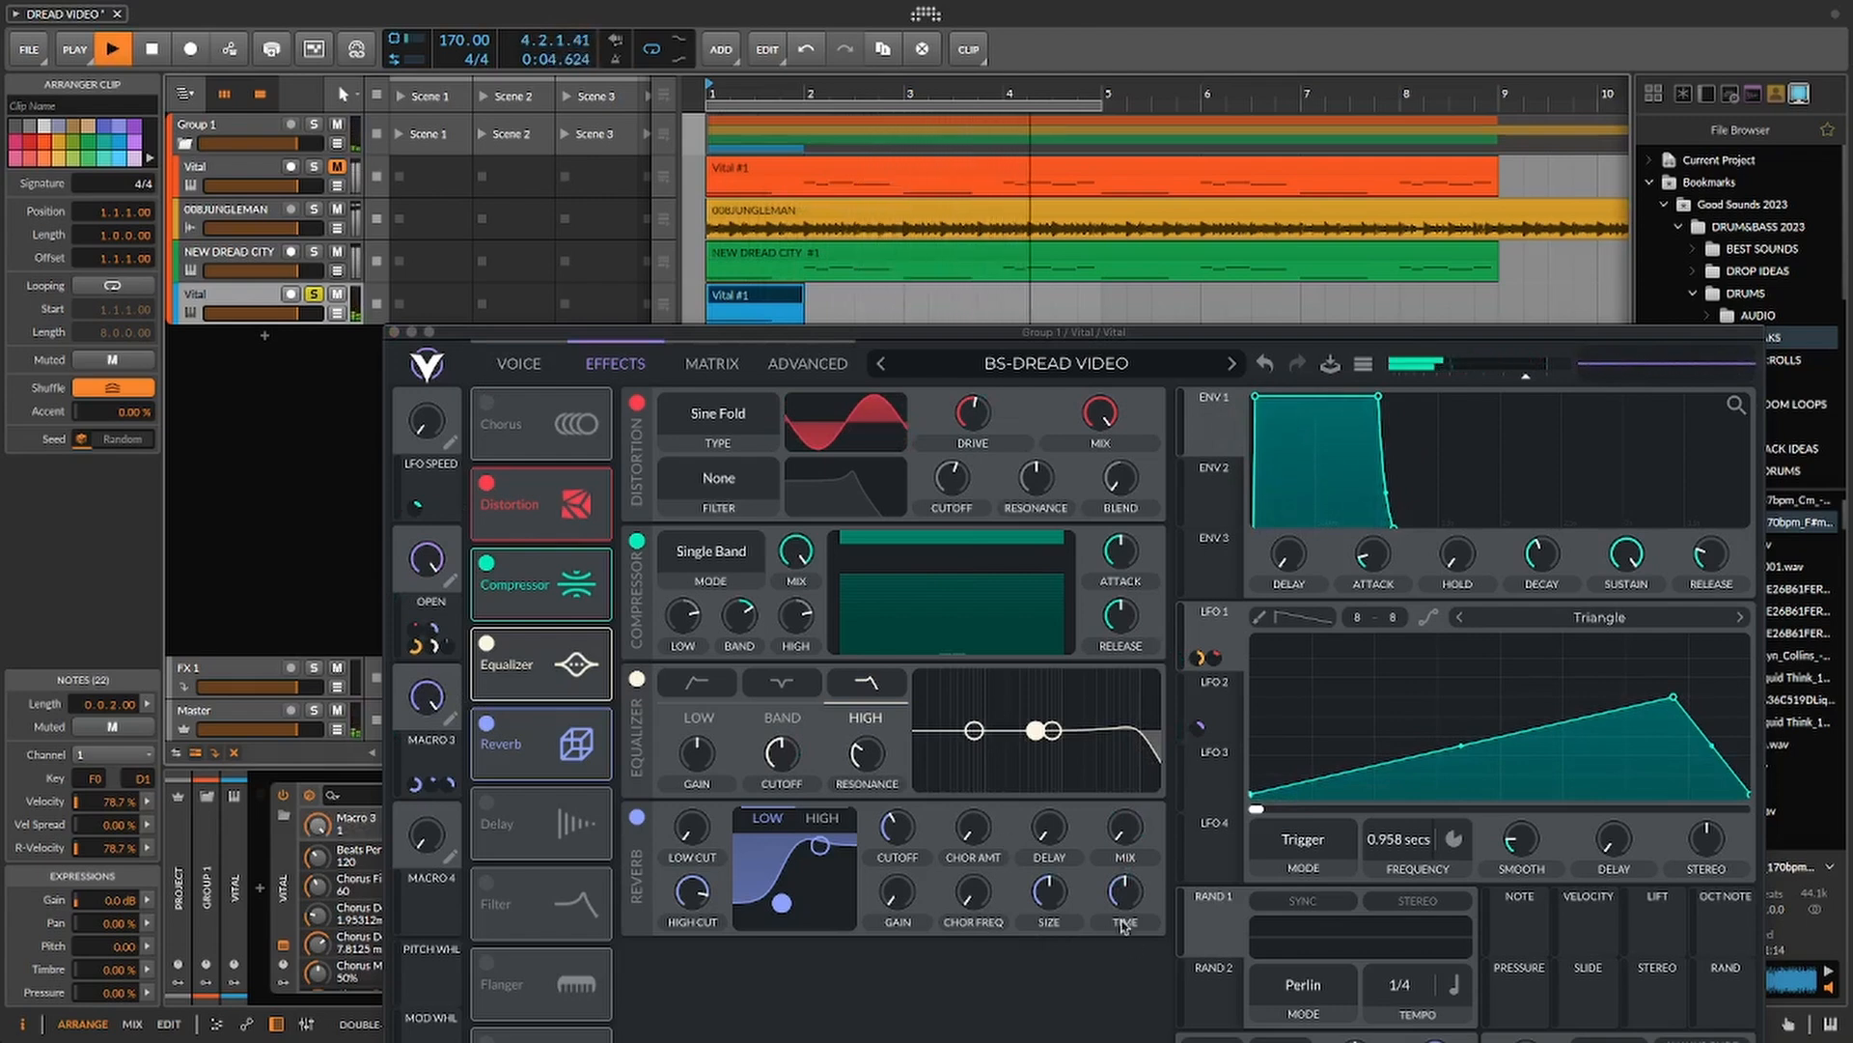
pyautogui.press('space')
pyautogui.press('space')
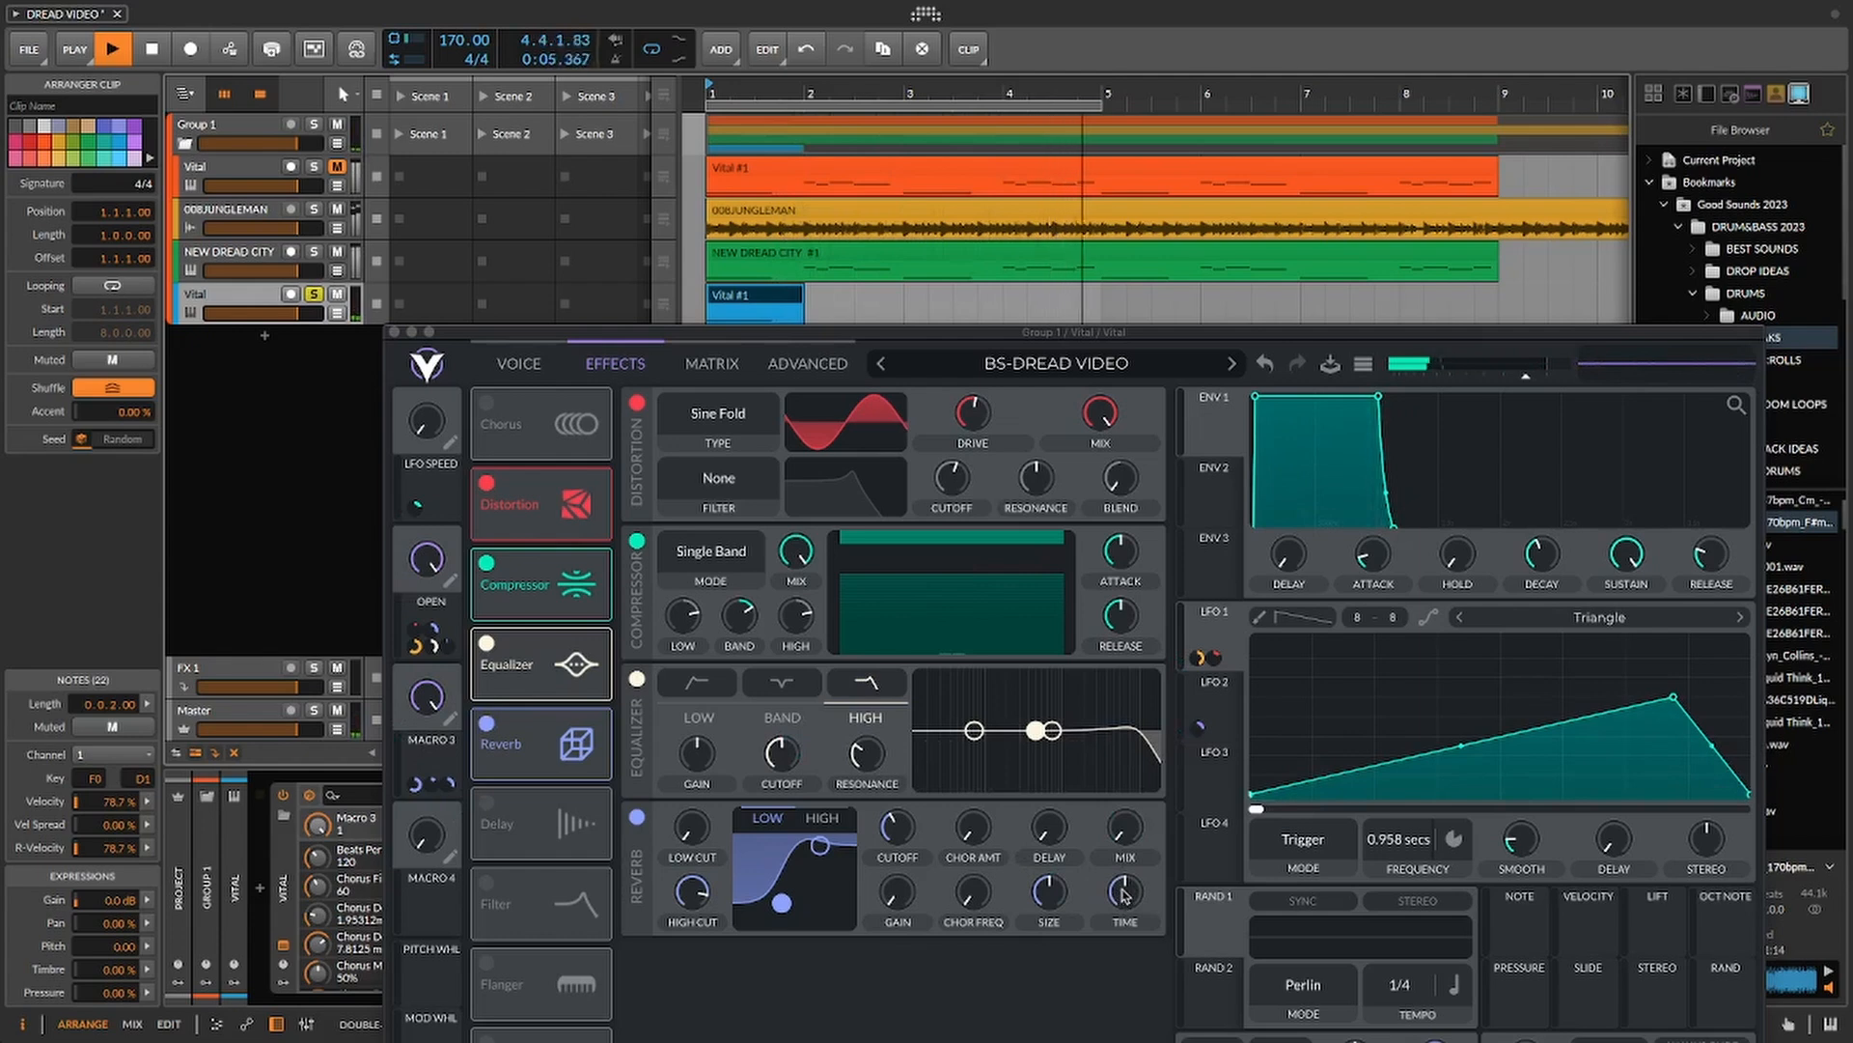
pyautogui.press('space')
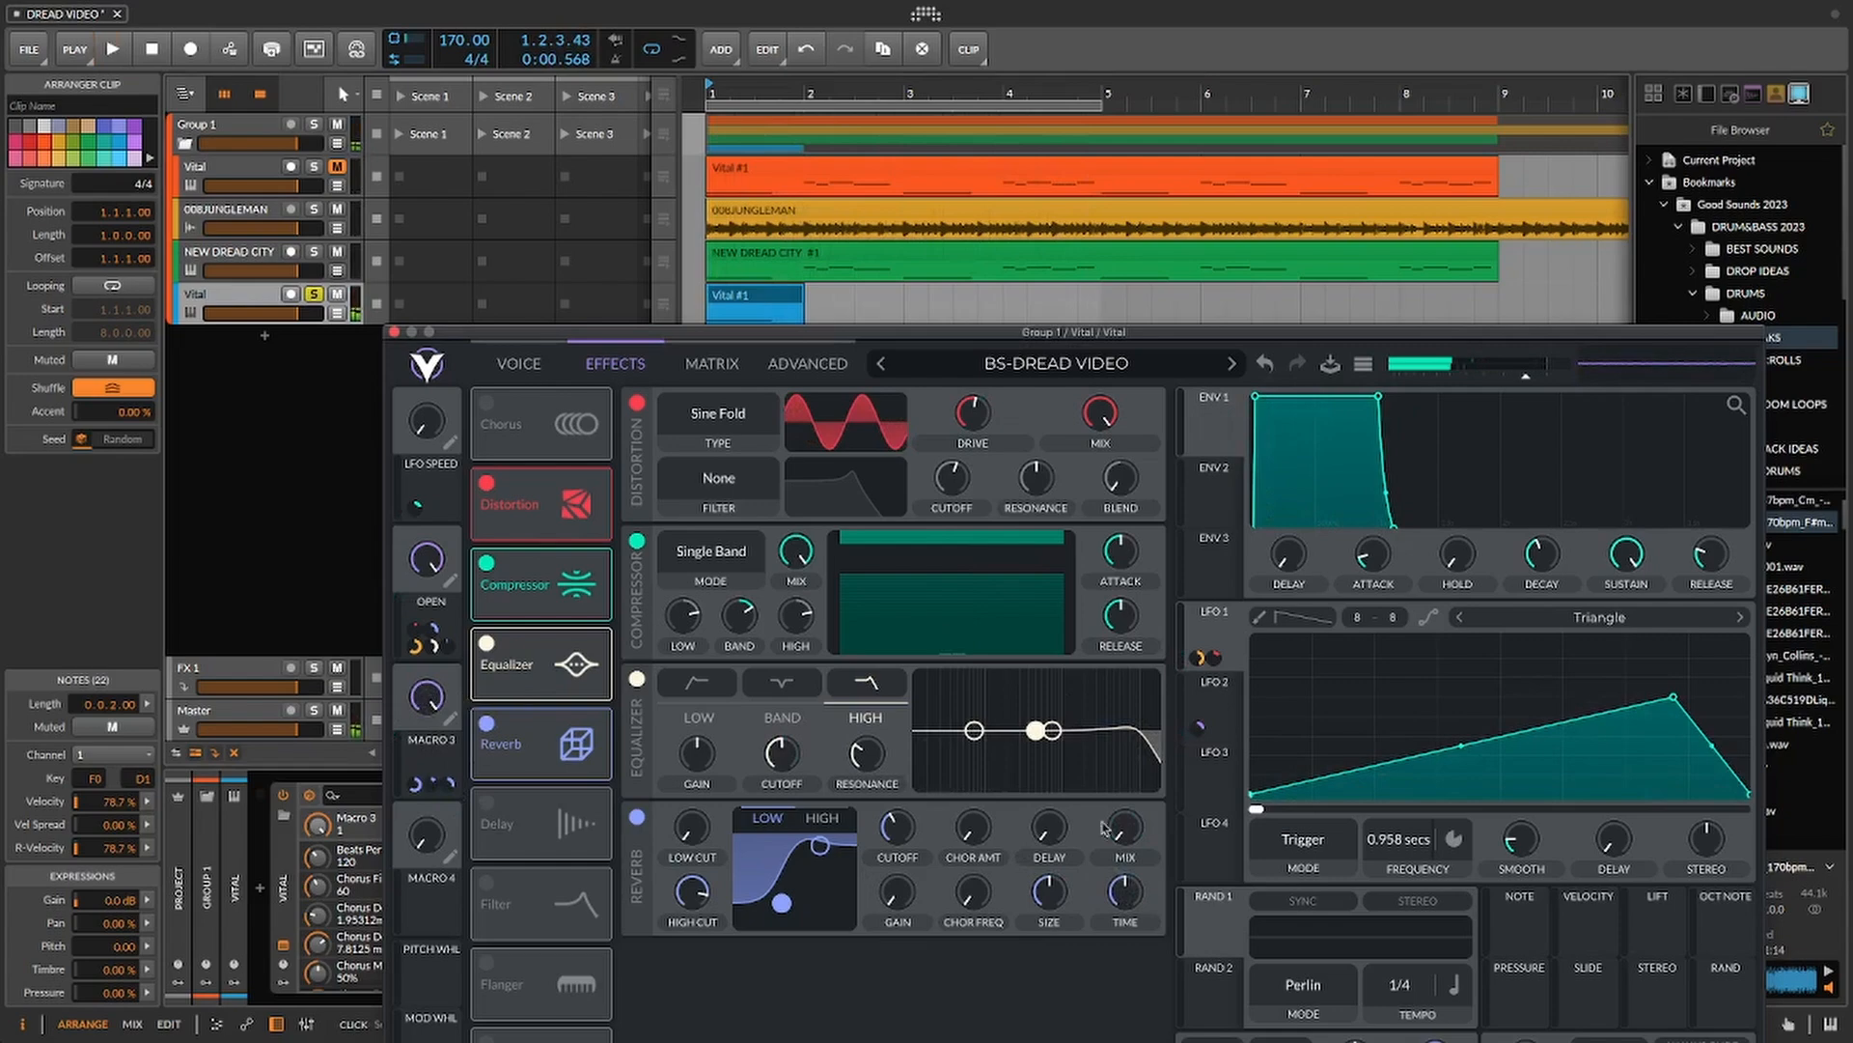
# - Set Macro 3's modulation amount for Reverb Mix to 0.425 and play the arrangement to check it
pyautogui.moveTo(985, 335); pyautogui.dragTo(966, 258)
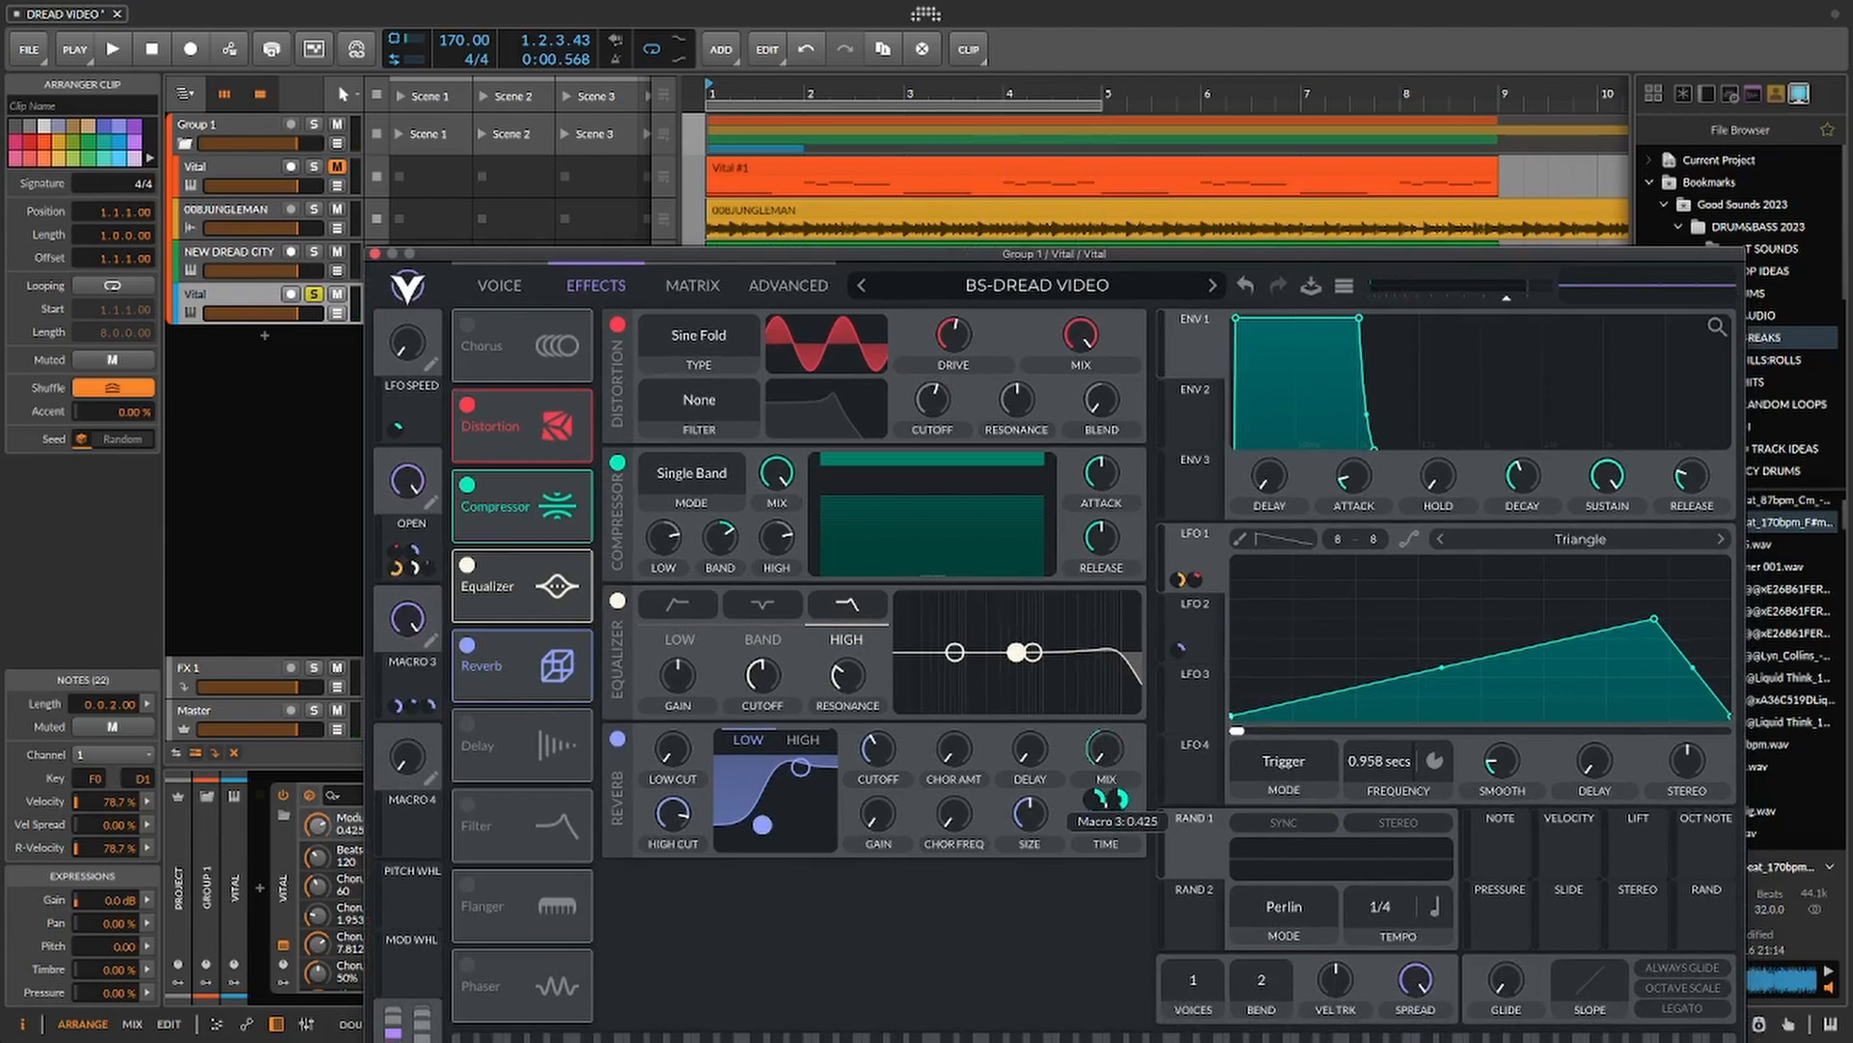
pyautogui.click(767, 218)
pyautogui.press('space')
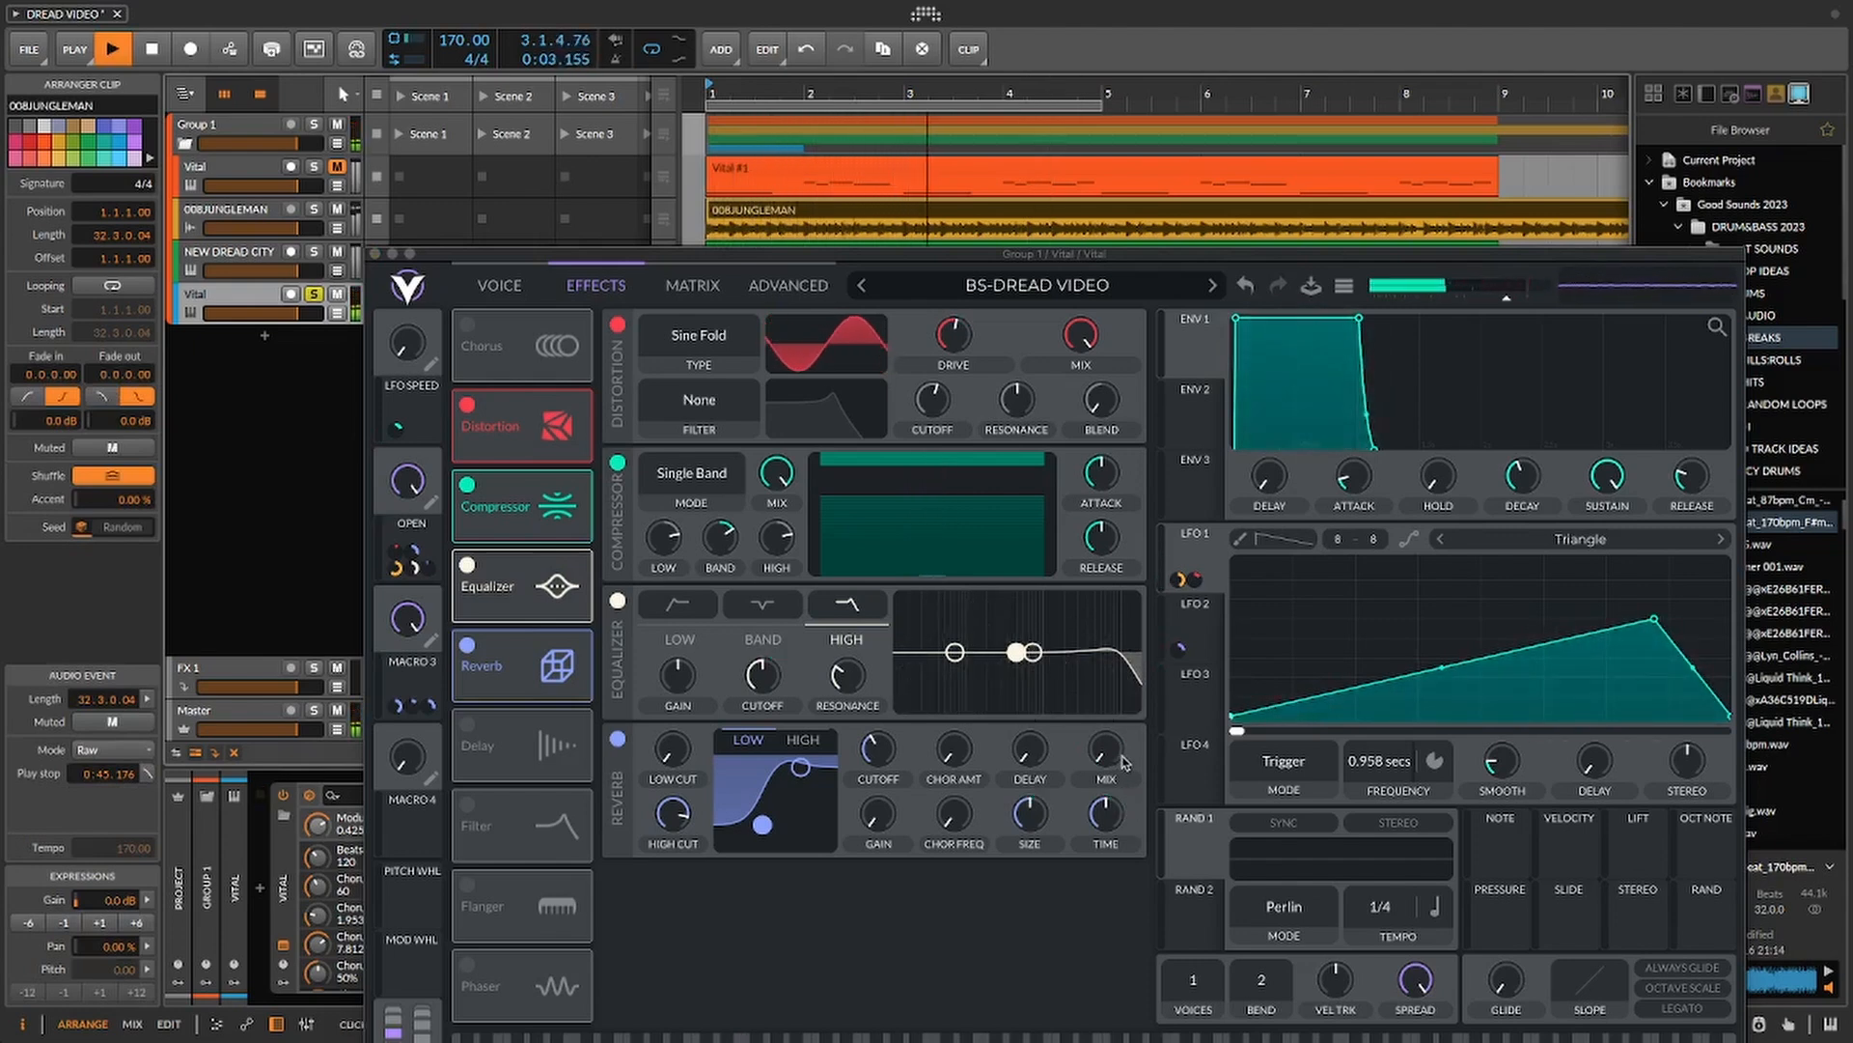
pyautogui.press('space')
pyautogui.moveTo(849, 250); pyautogui.dragTo(851, 402)
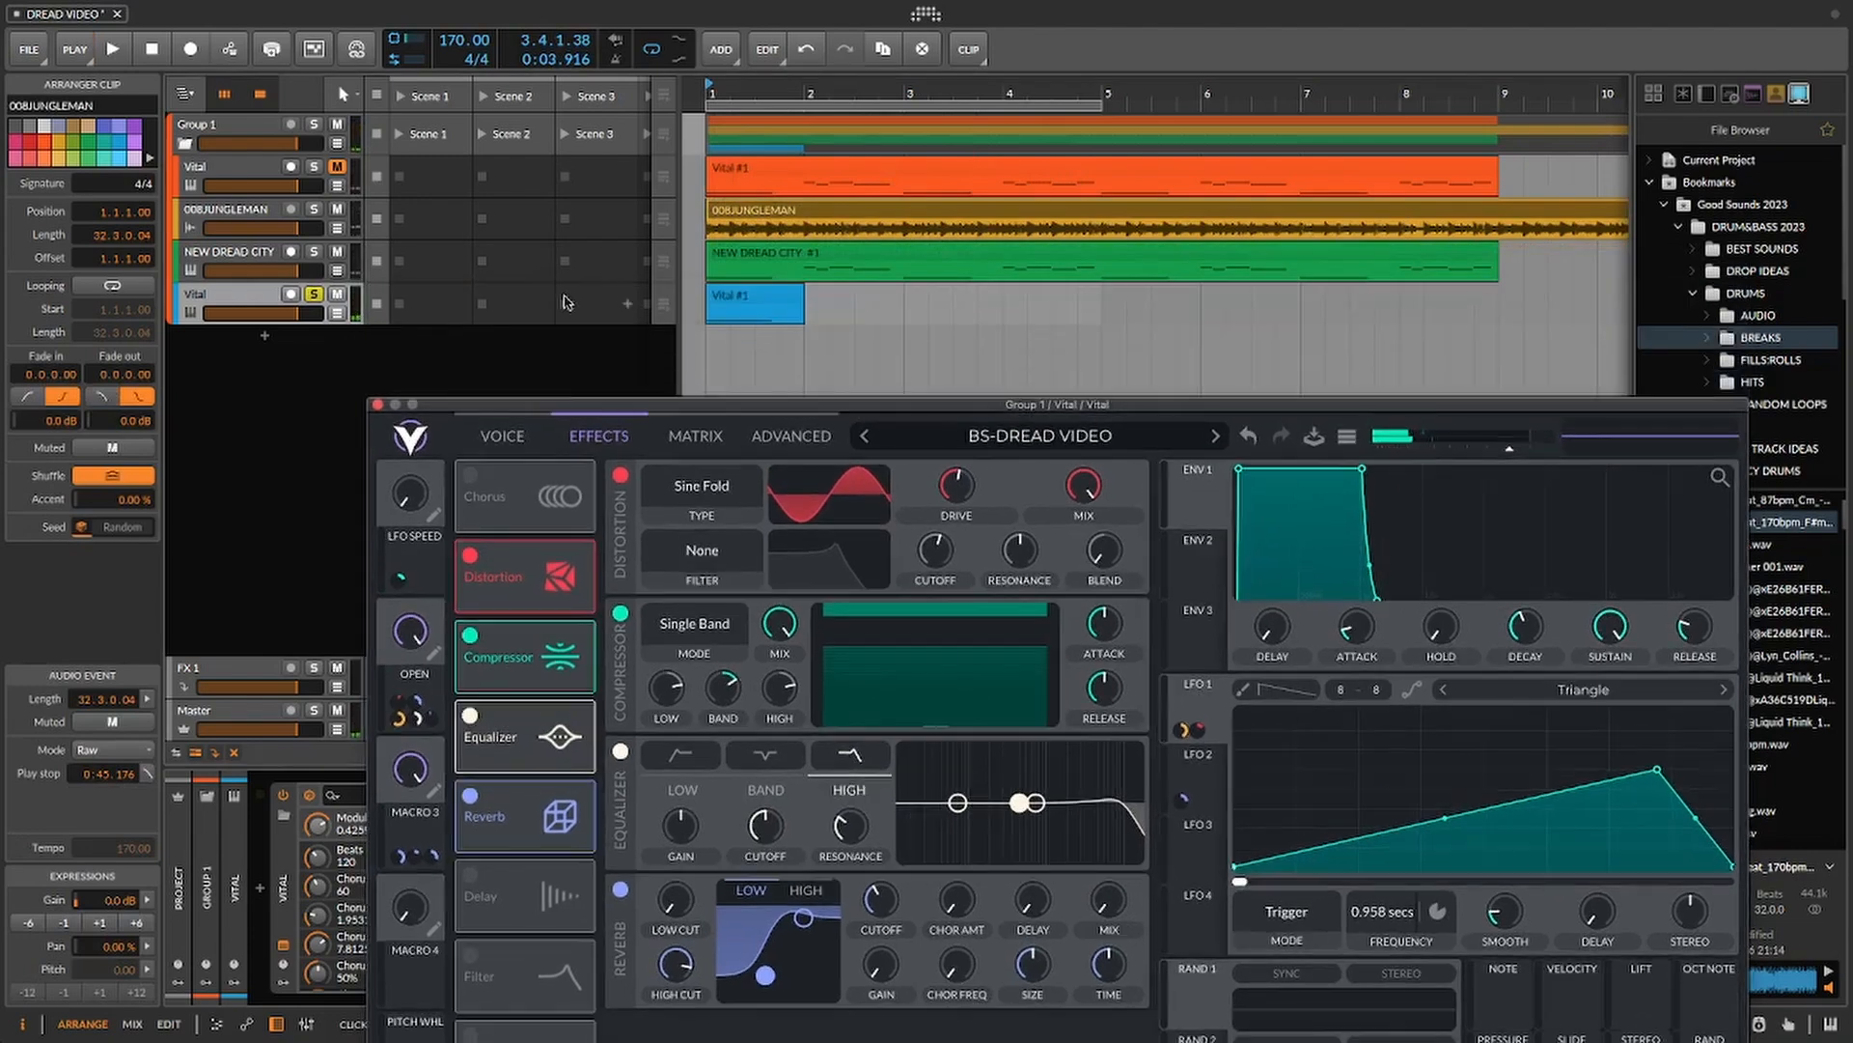
# - Play the one-bar Vital clip from its start repeatedly to examine the reverb tail against the drum loop
pyautogui.click(749, 306)
pyautogui.press('space')
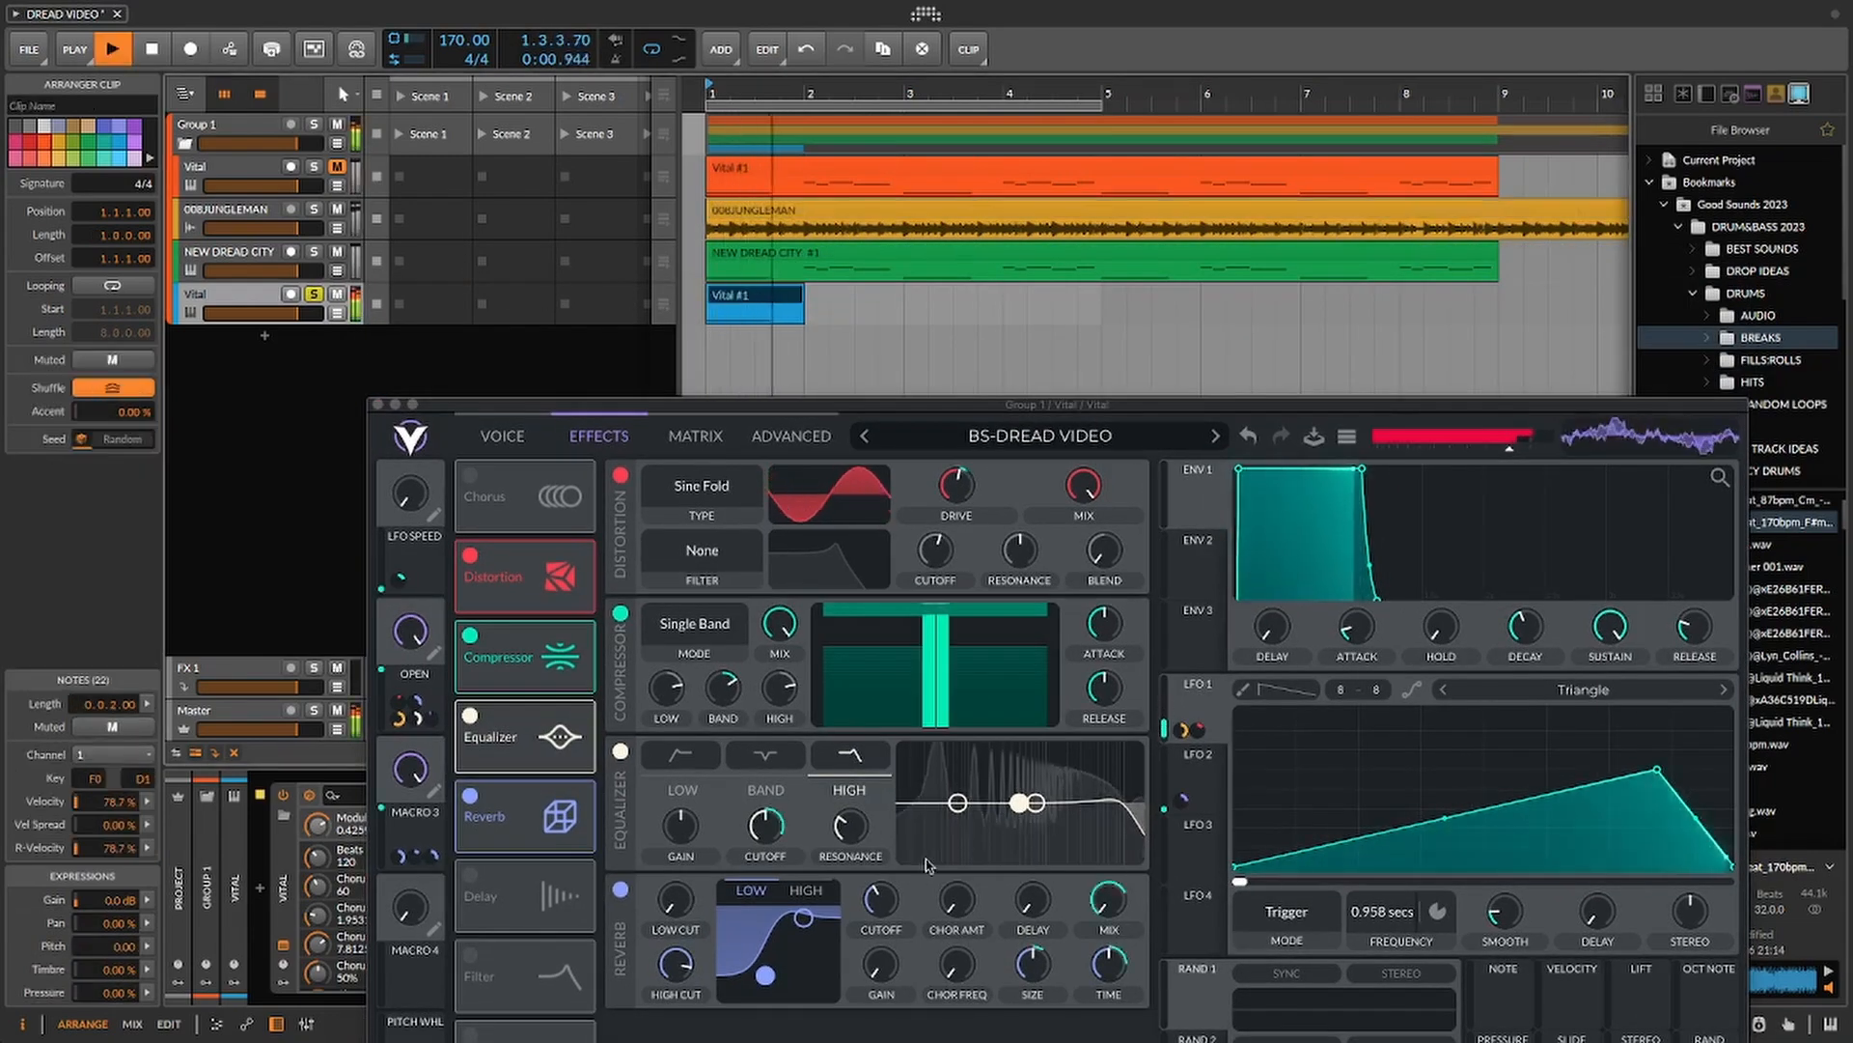
pyautogui.press('space')
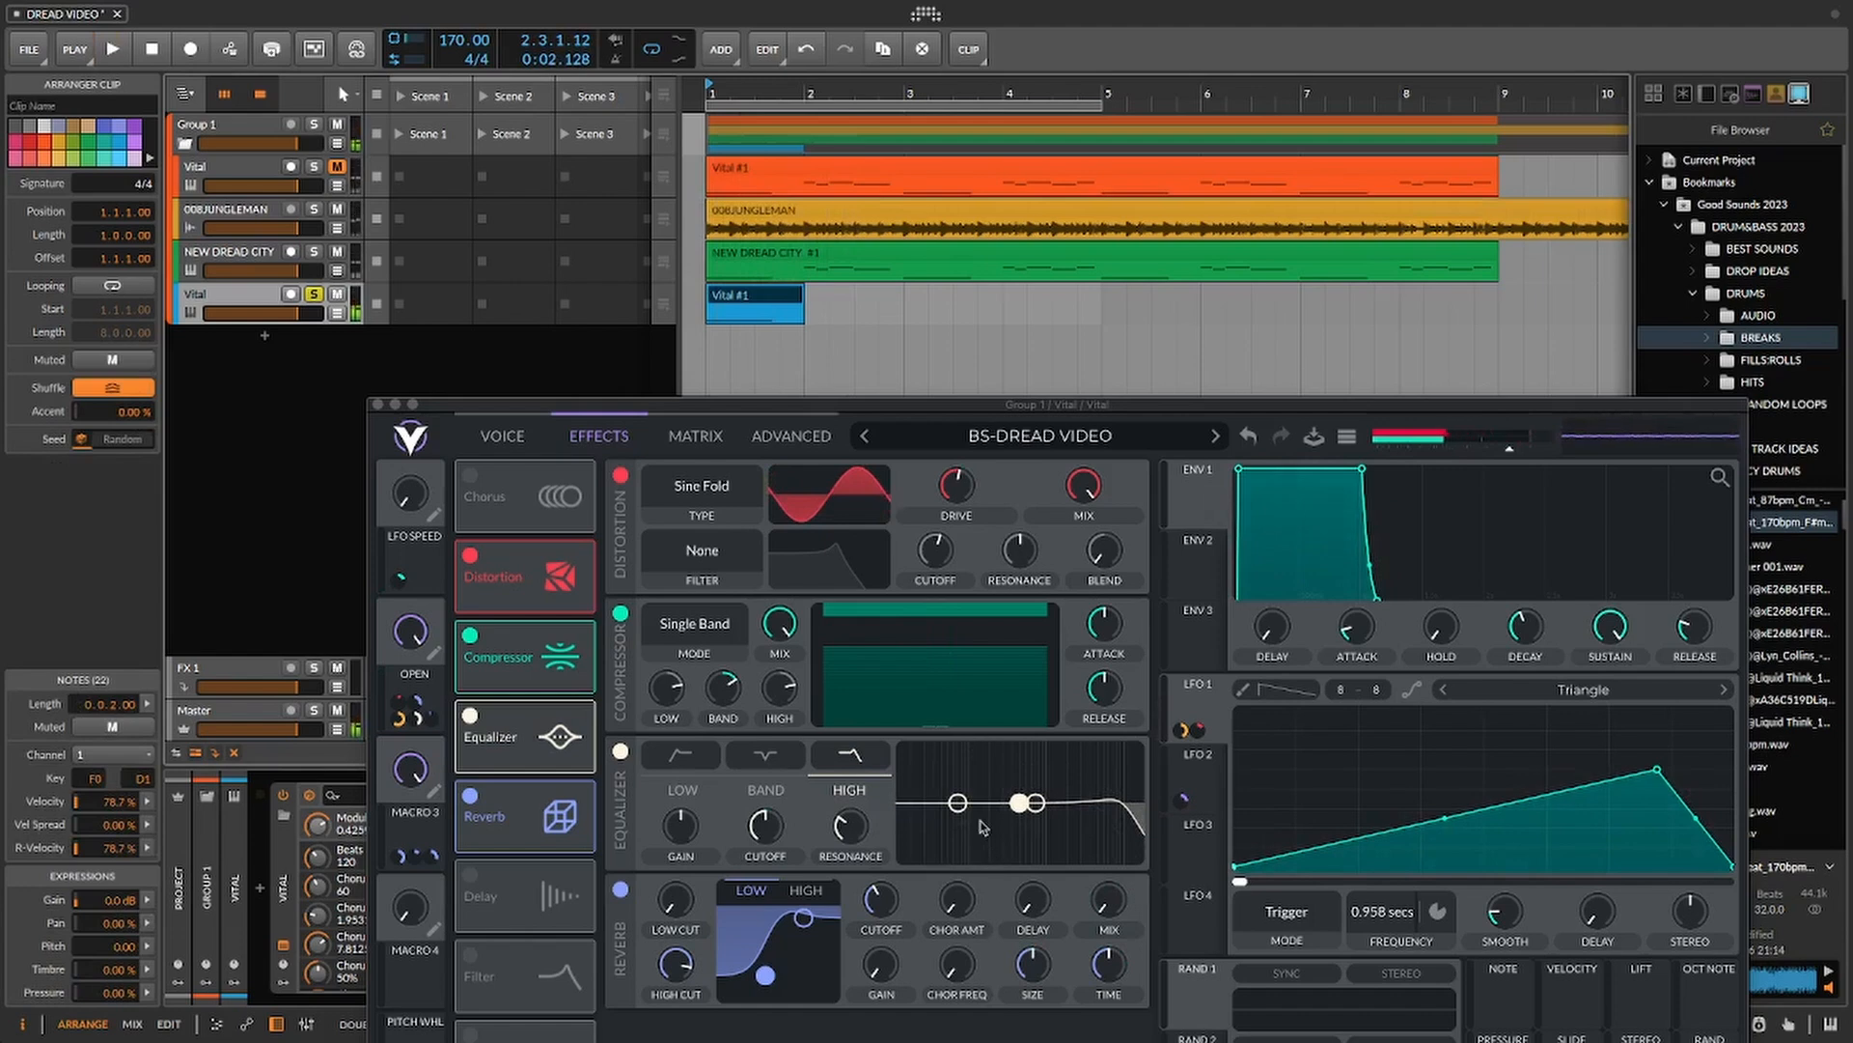
pyautogui.press('space')
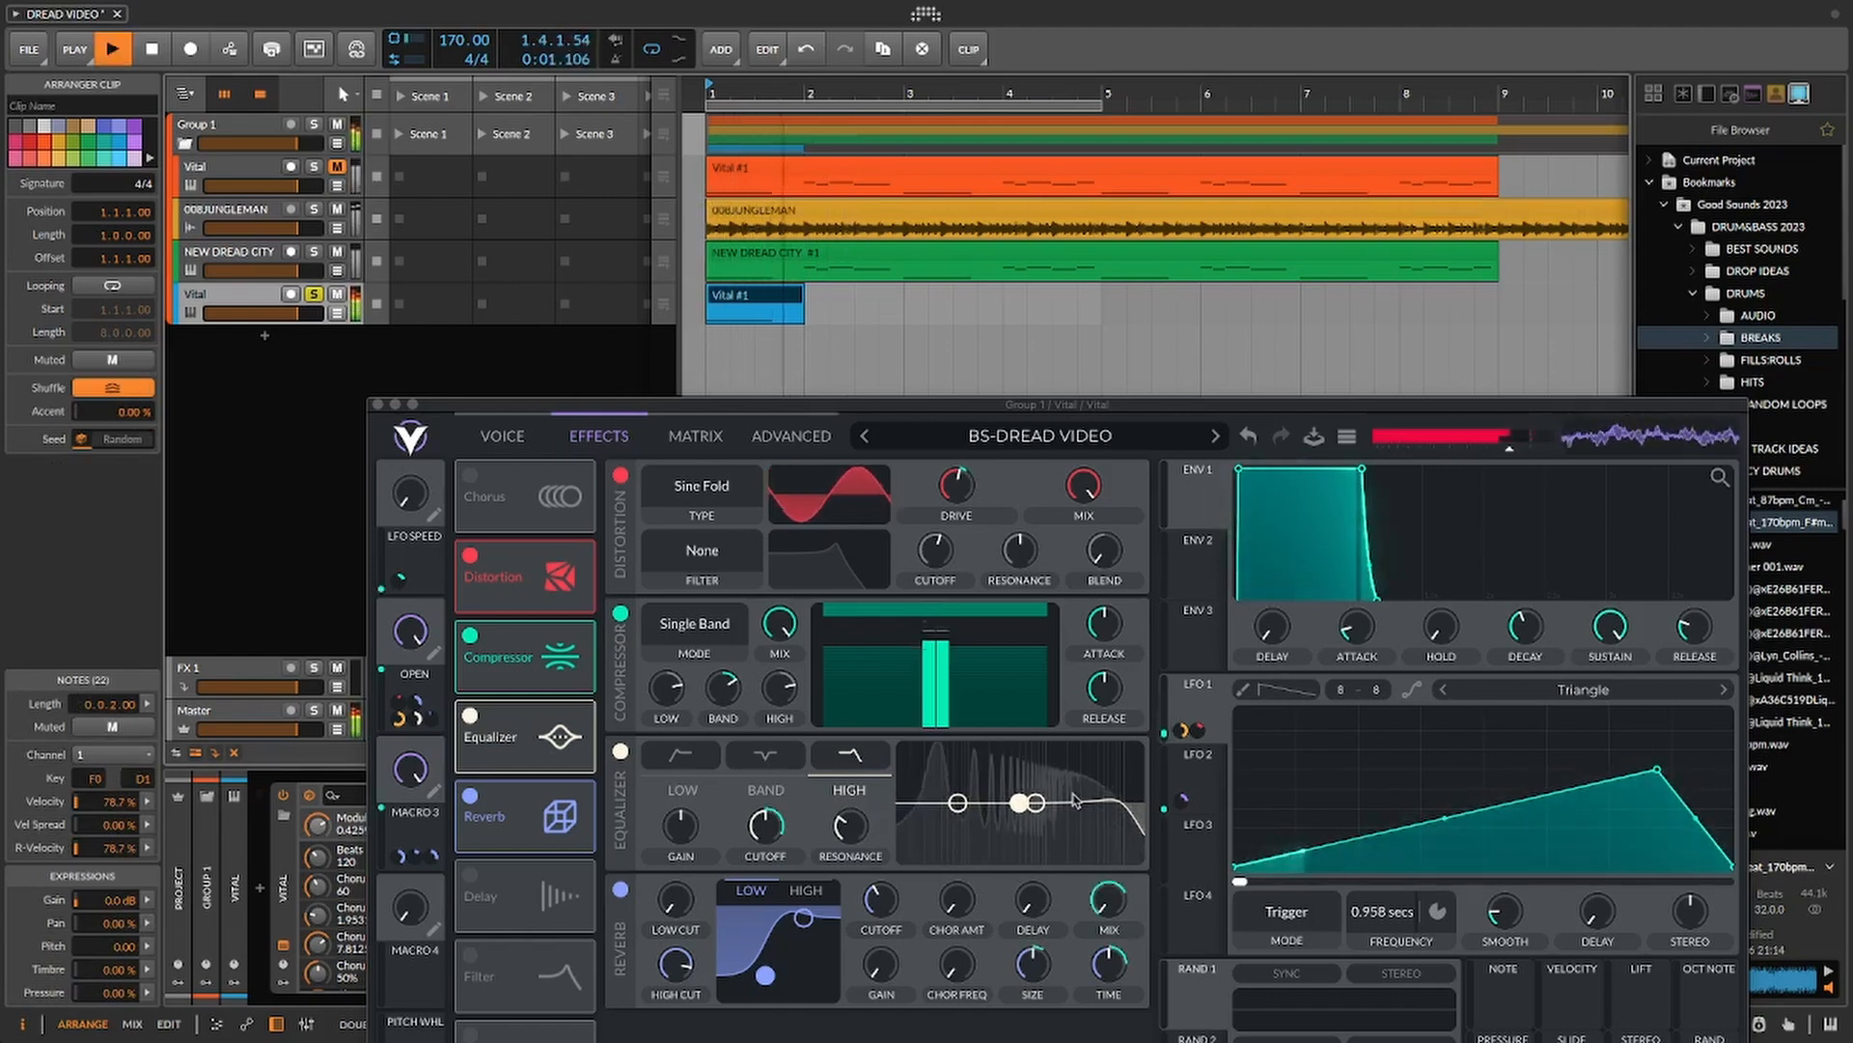
pyautogui.press('space')
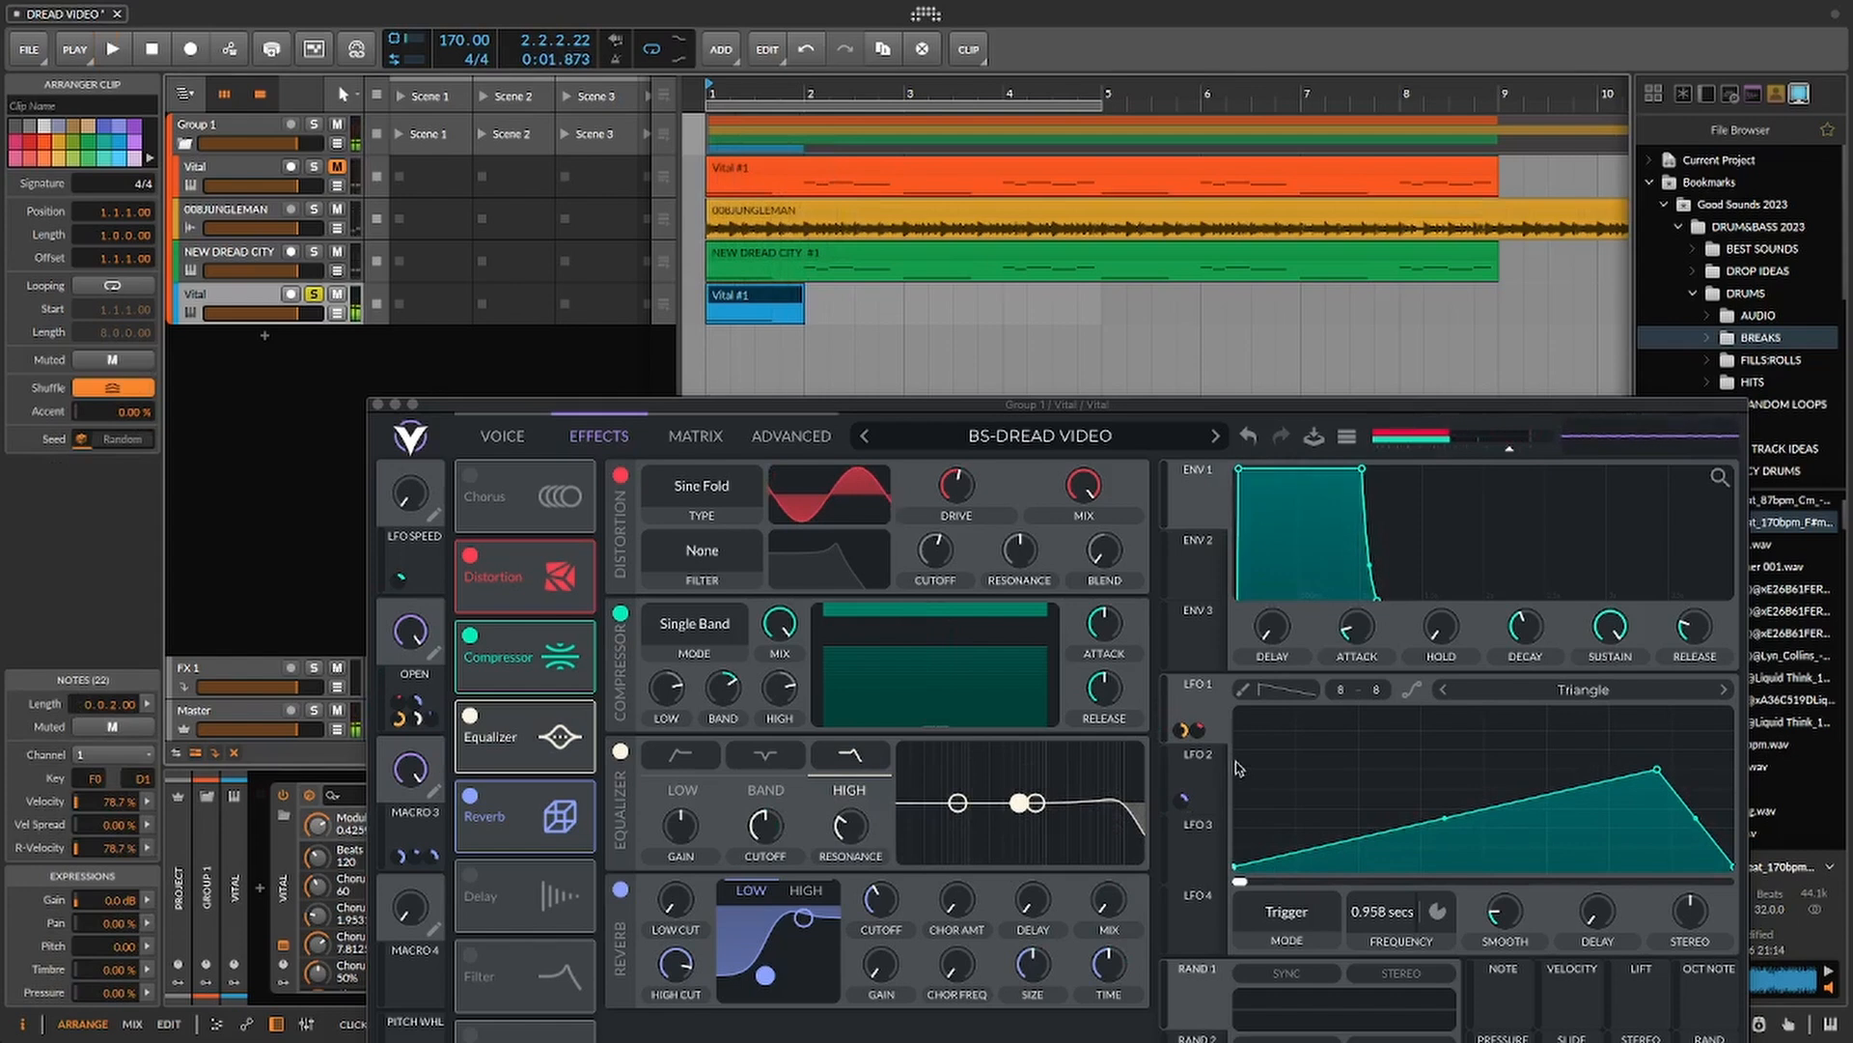
pyautogui.press('space')
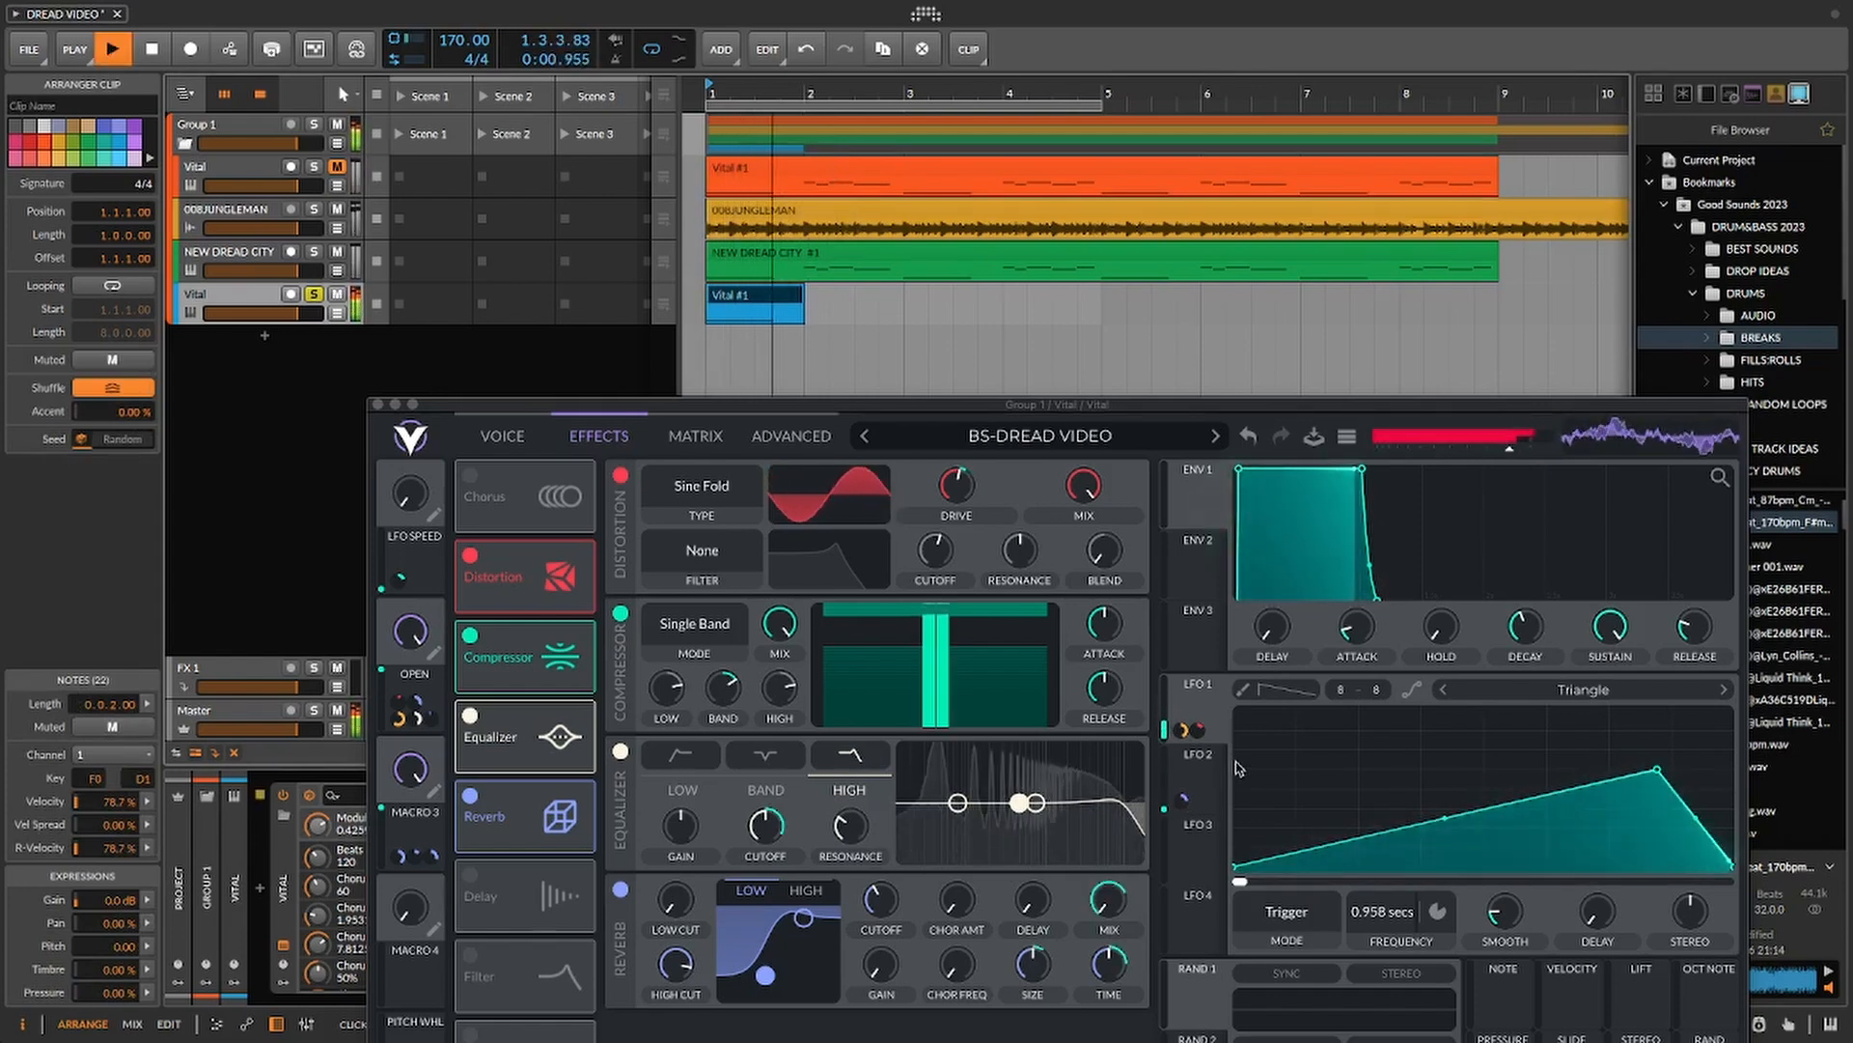
pyautogui.press('space')
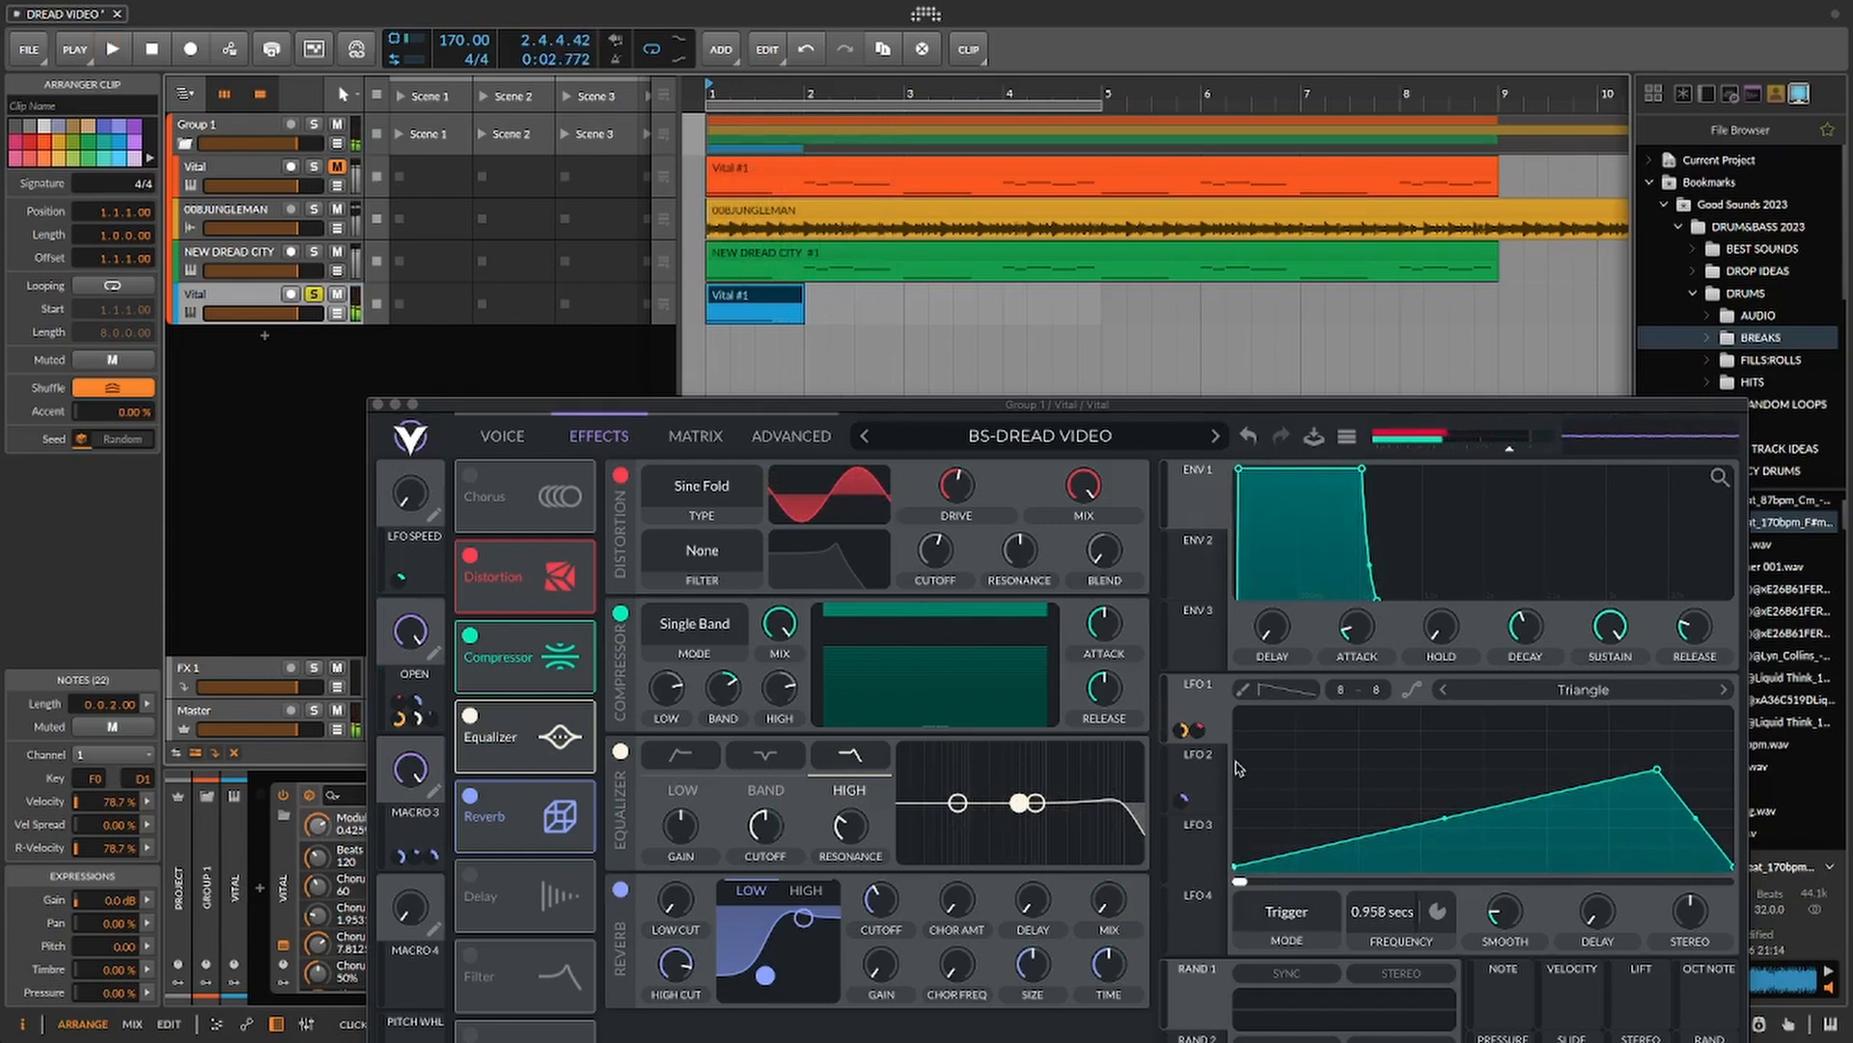
pyautogui.press('space')
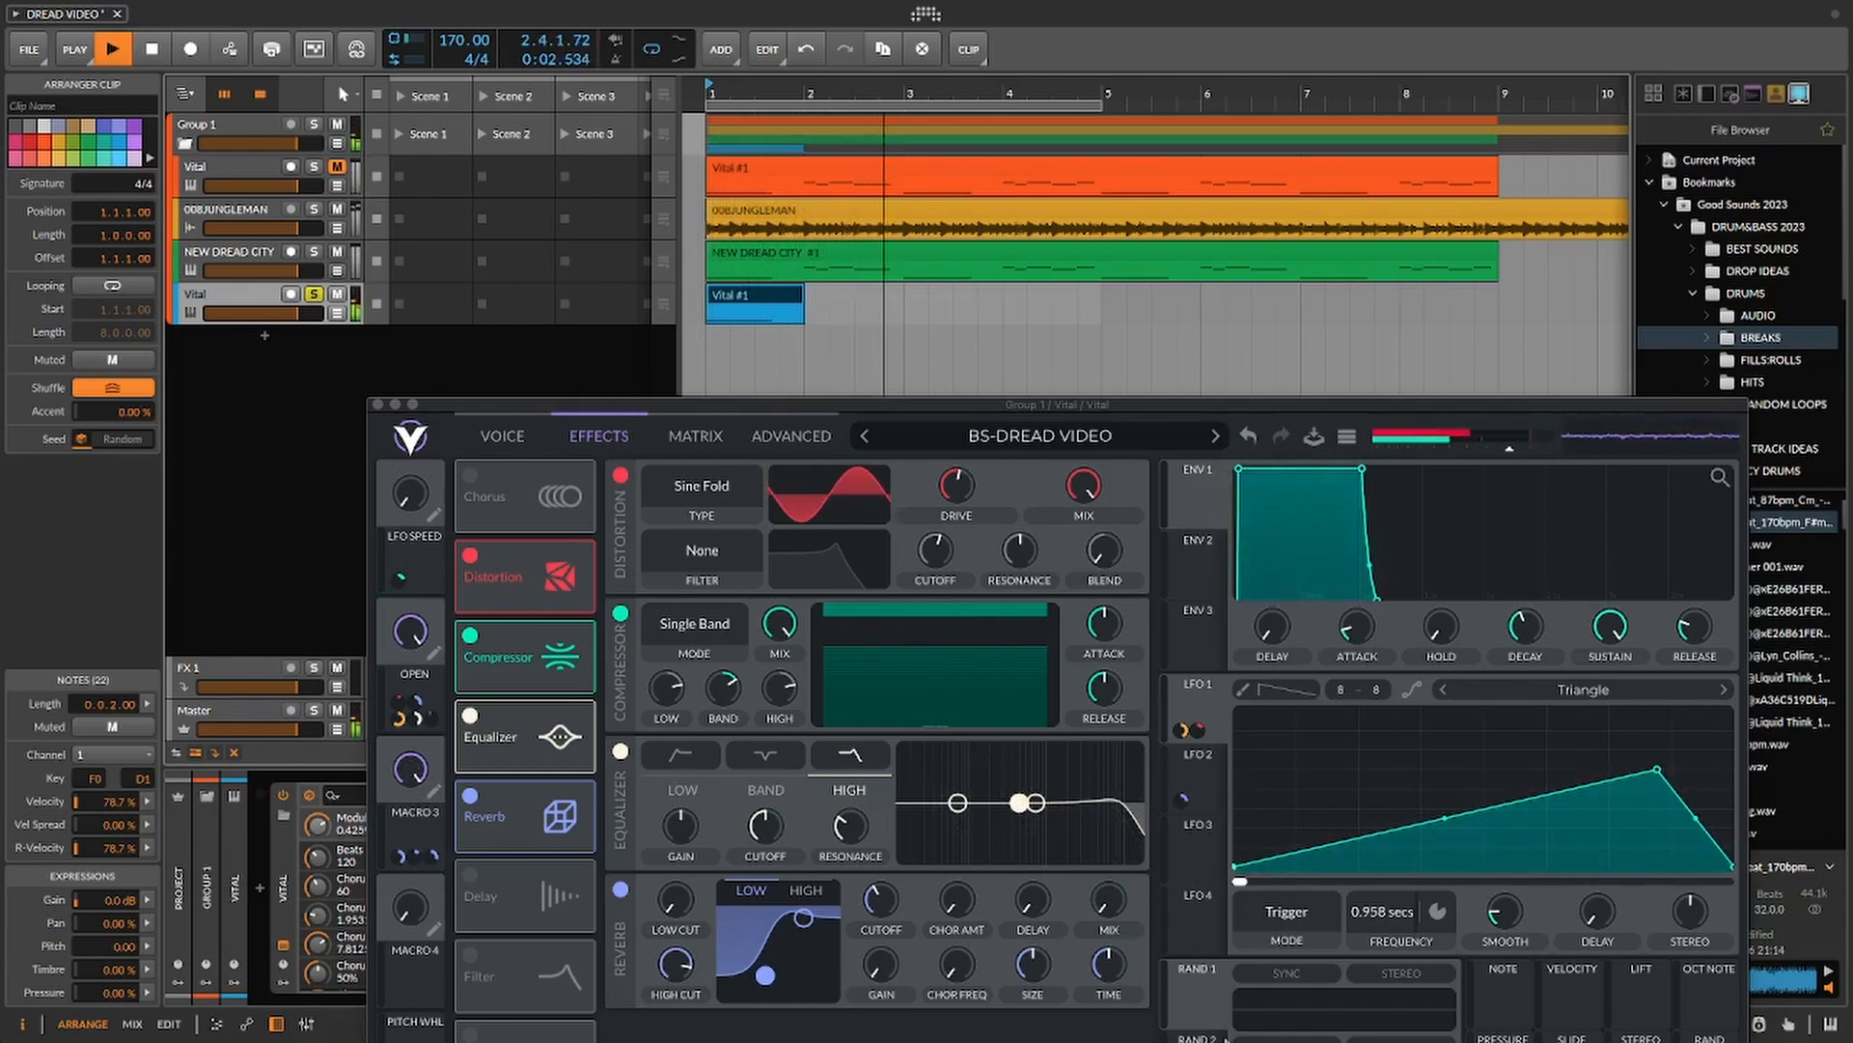
# - Try Macro 3 modulation amounts of 0.282, 0.412, 0.373 and 0.086 for Reverb Mix during playback
pyautogui.click(402, 856)
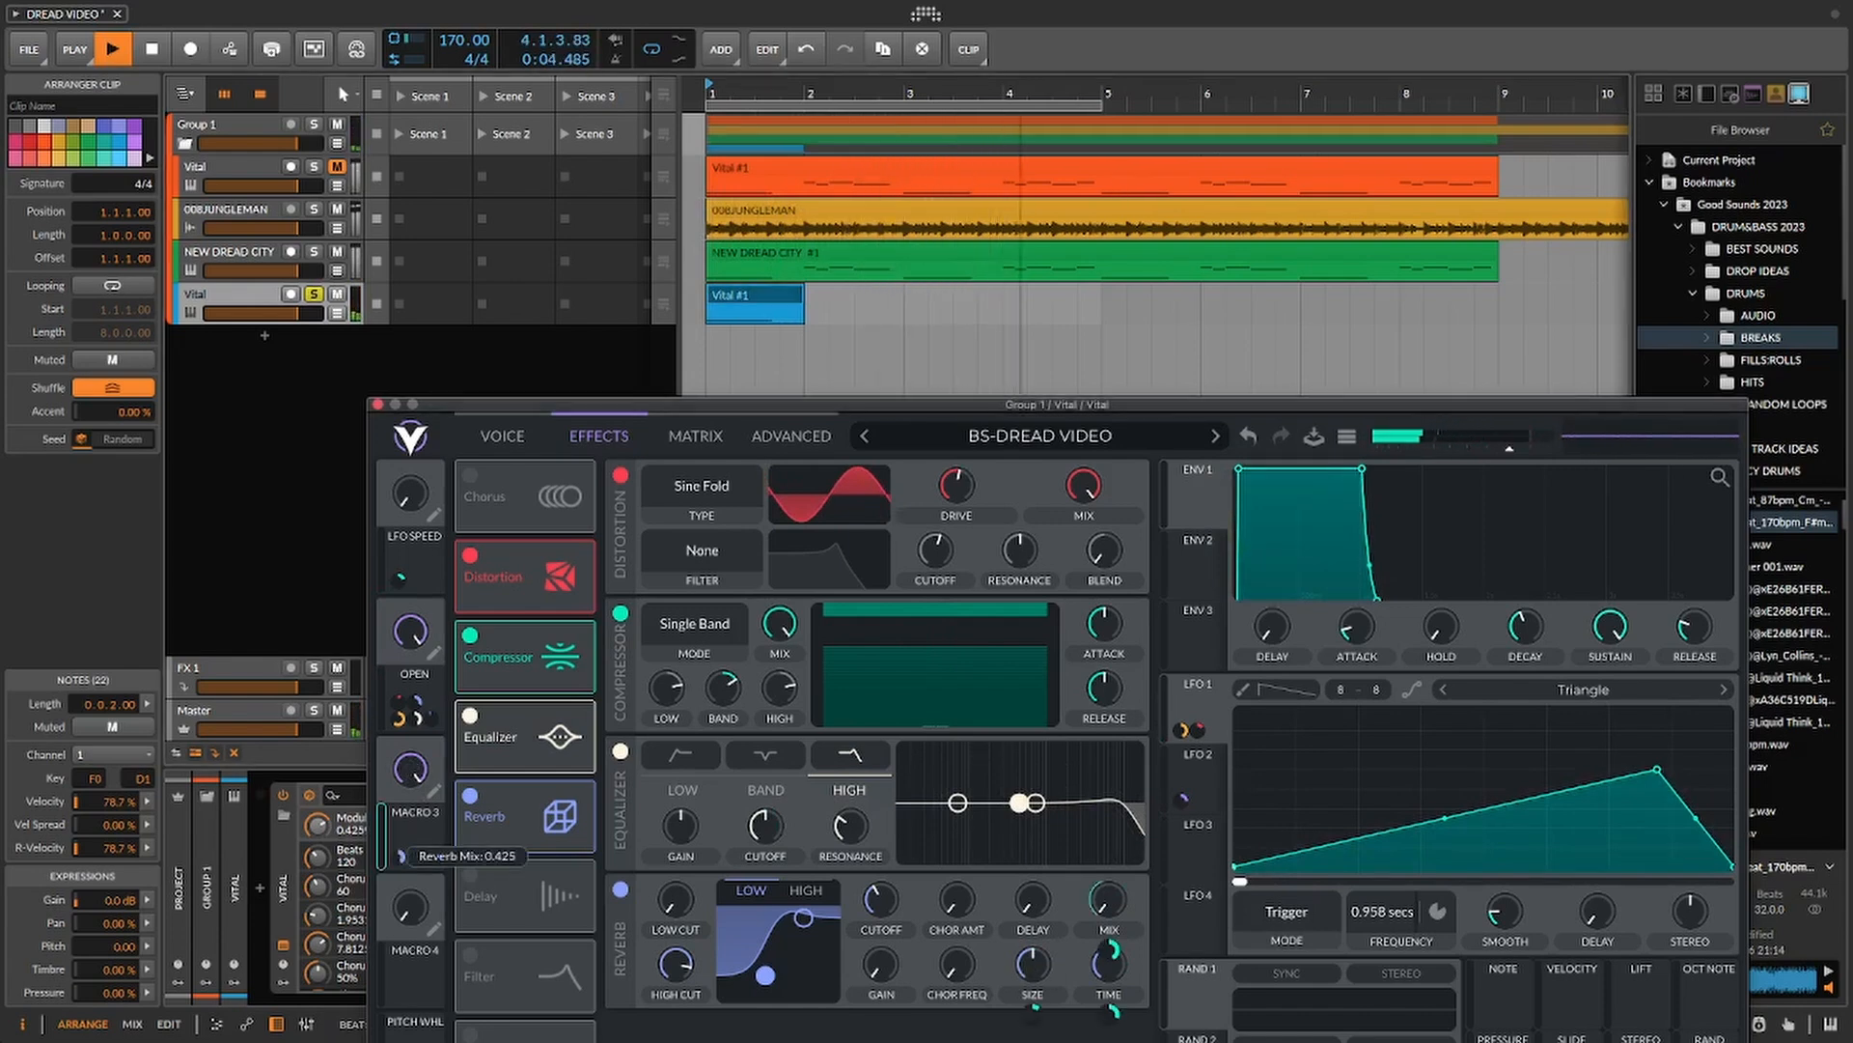
pyautogui.moveTo(402, 856)
pyautogui.mouseDown()
pyautogui.moveTo(402, 880)
pyautogui.moveTo(402, 859)
pyautogui.mouseUp()
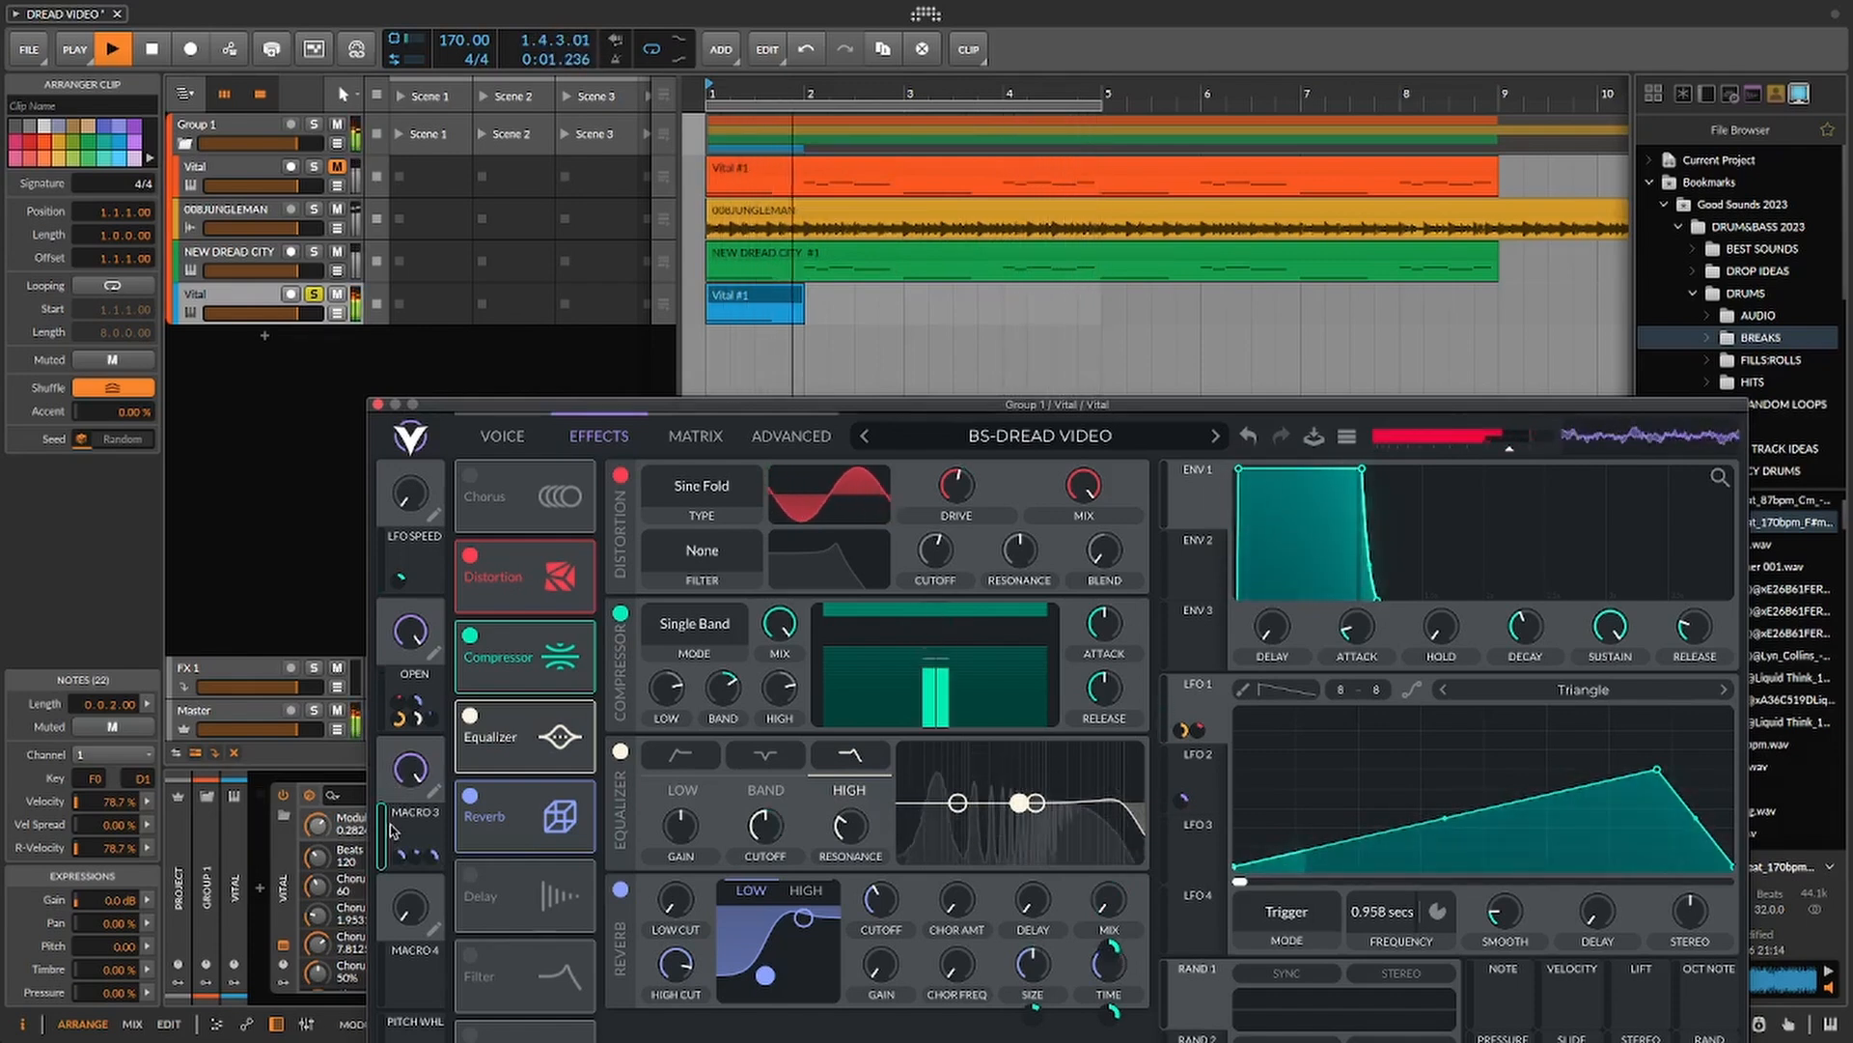
pyautogui.moveTo(391, 855)
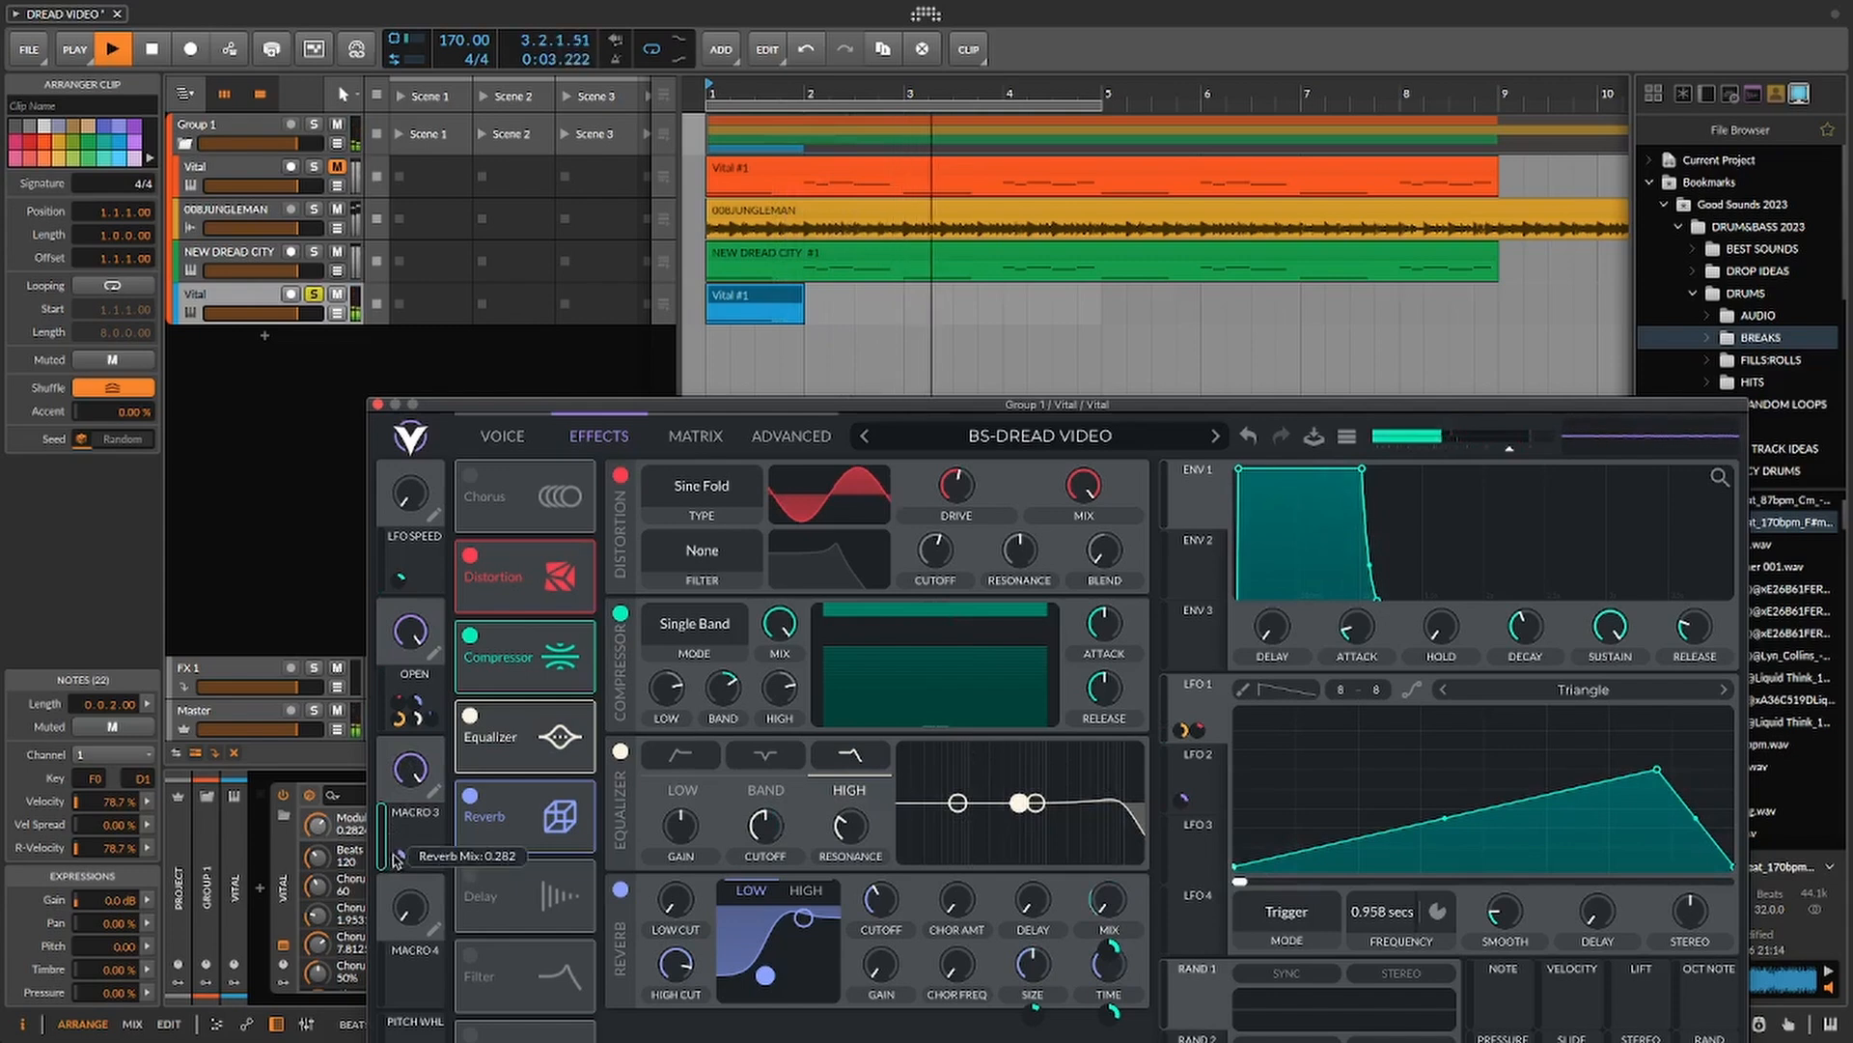
pyautogui.moveTo(394, 857)
pyautogui.mouseDown()
pyautogui.moveTo(432, 855)
pyautogui.moveTo(400, 853)
pyautogui.mouseUp()
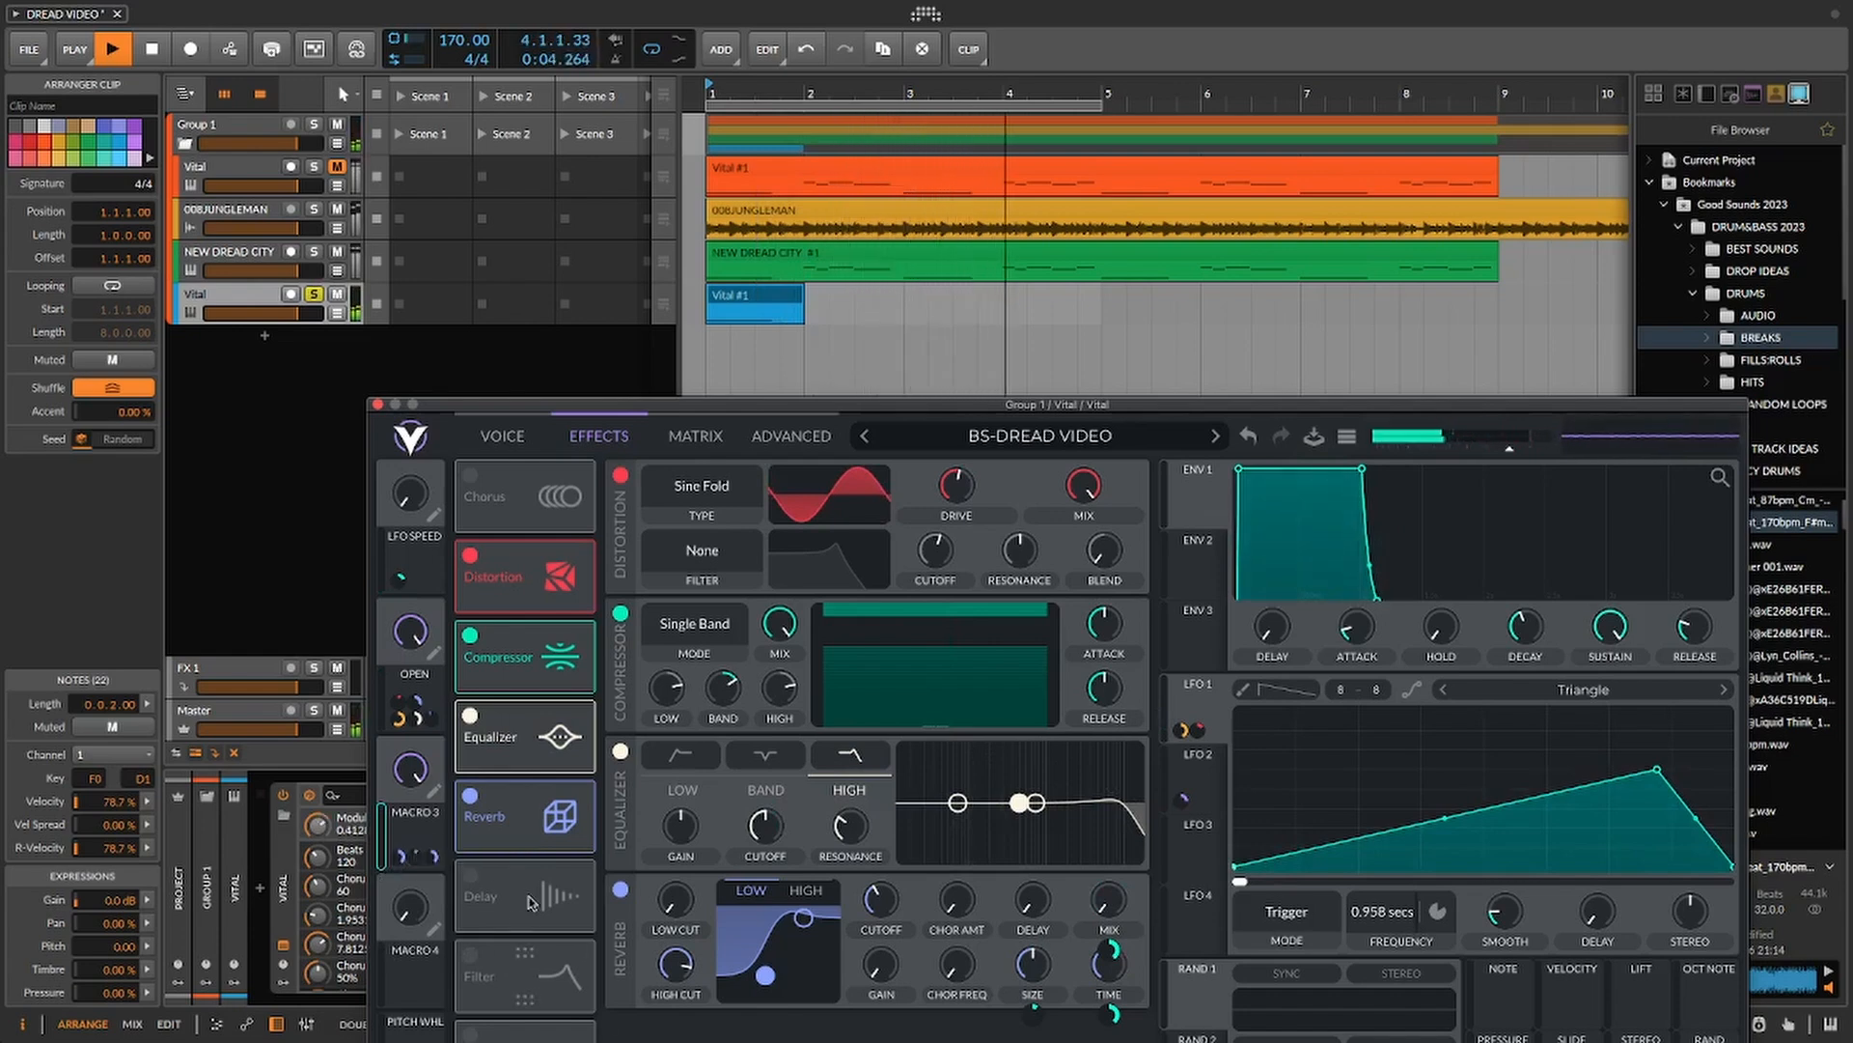
pyautogui.moveTo(403, 858)
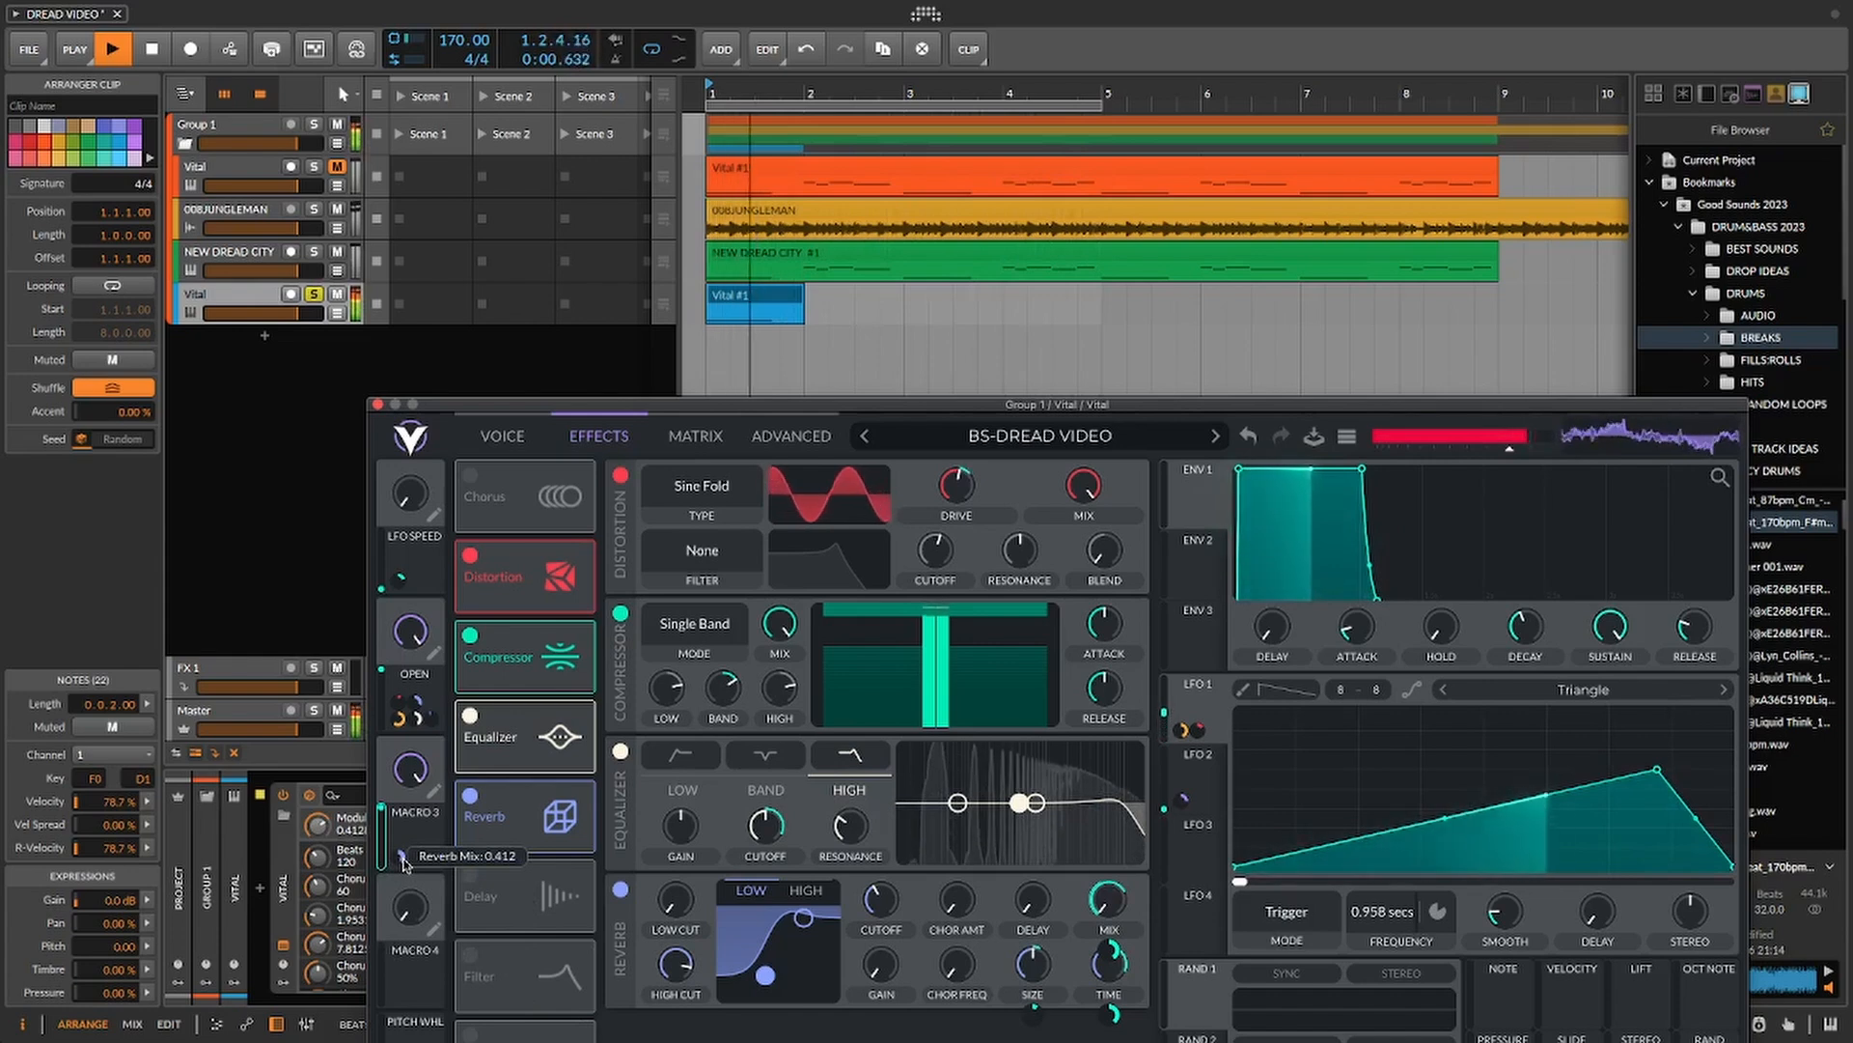
pyautogui.moveTo(403, 858); pyautogui.dragTo(404, 862)
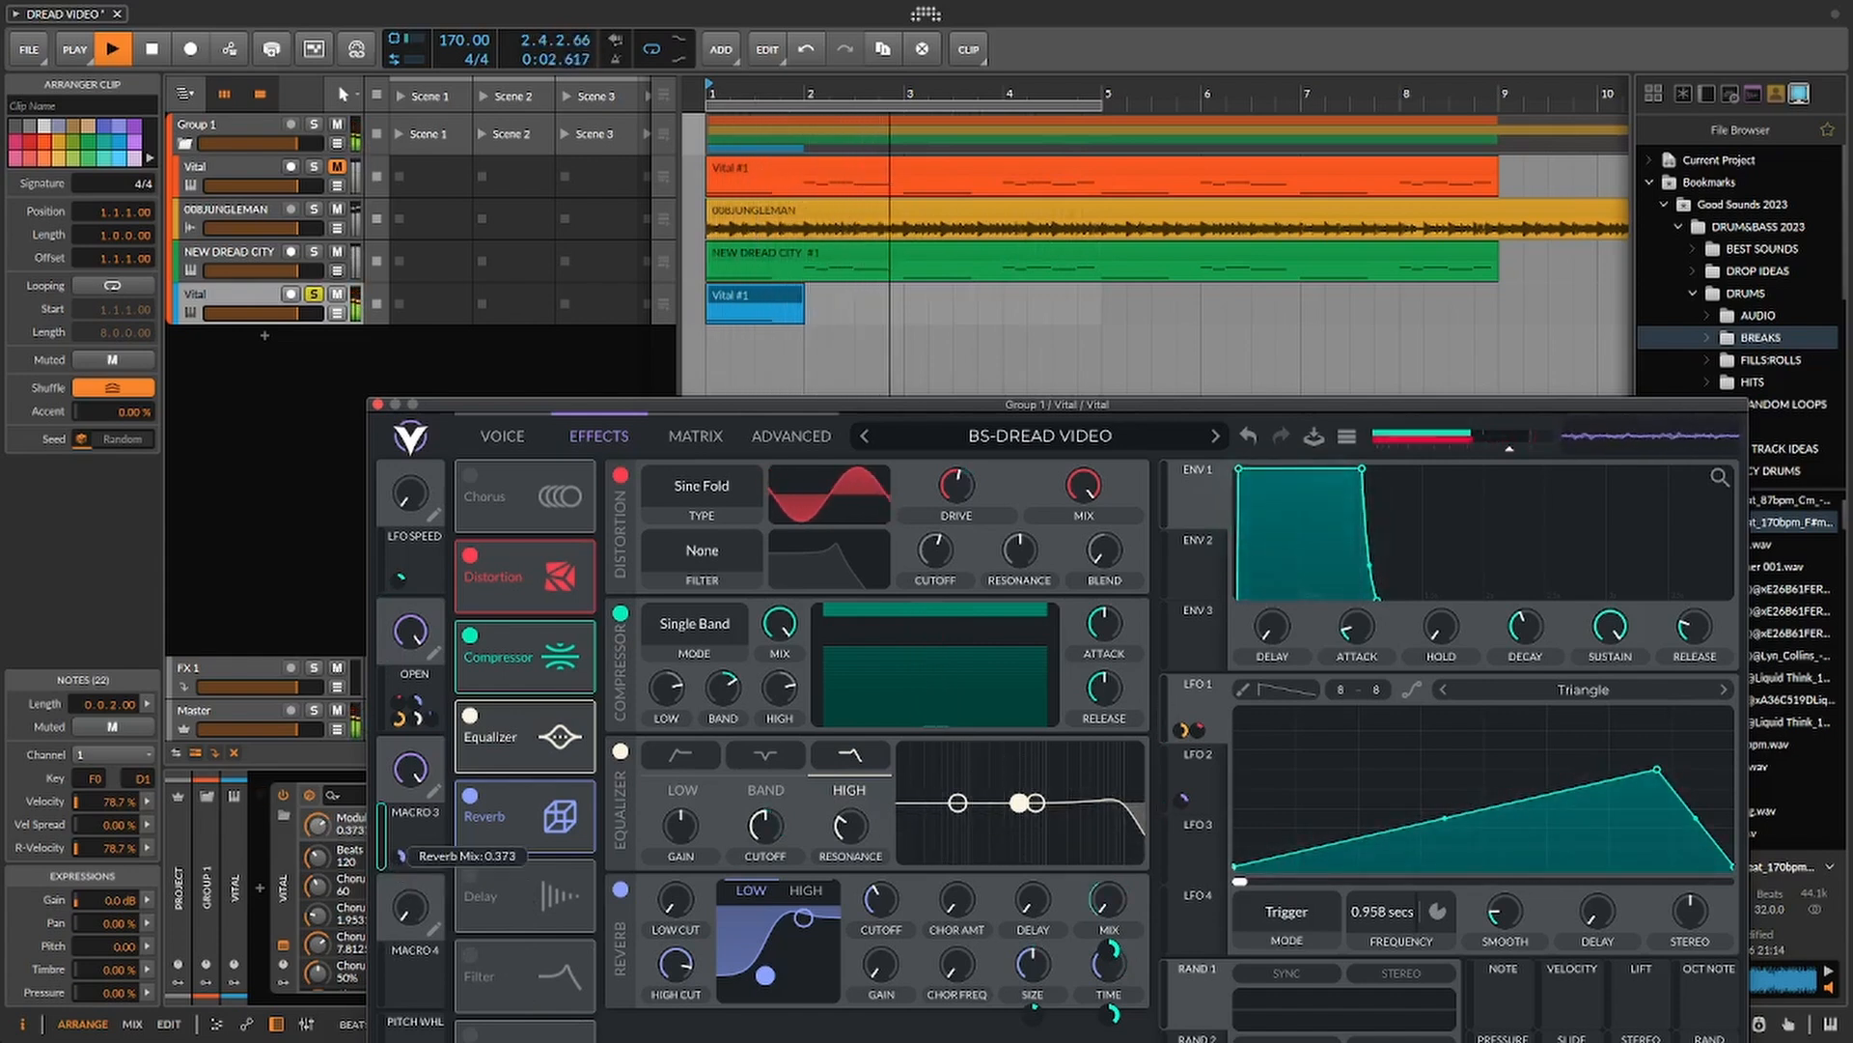
pyautogui.moveTo(431, 858)
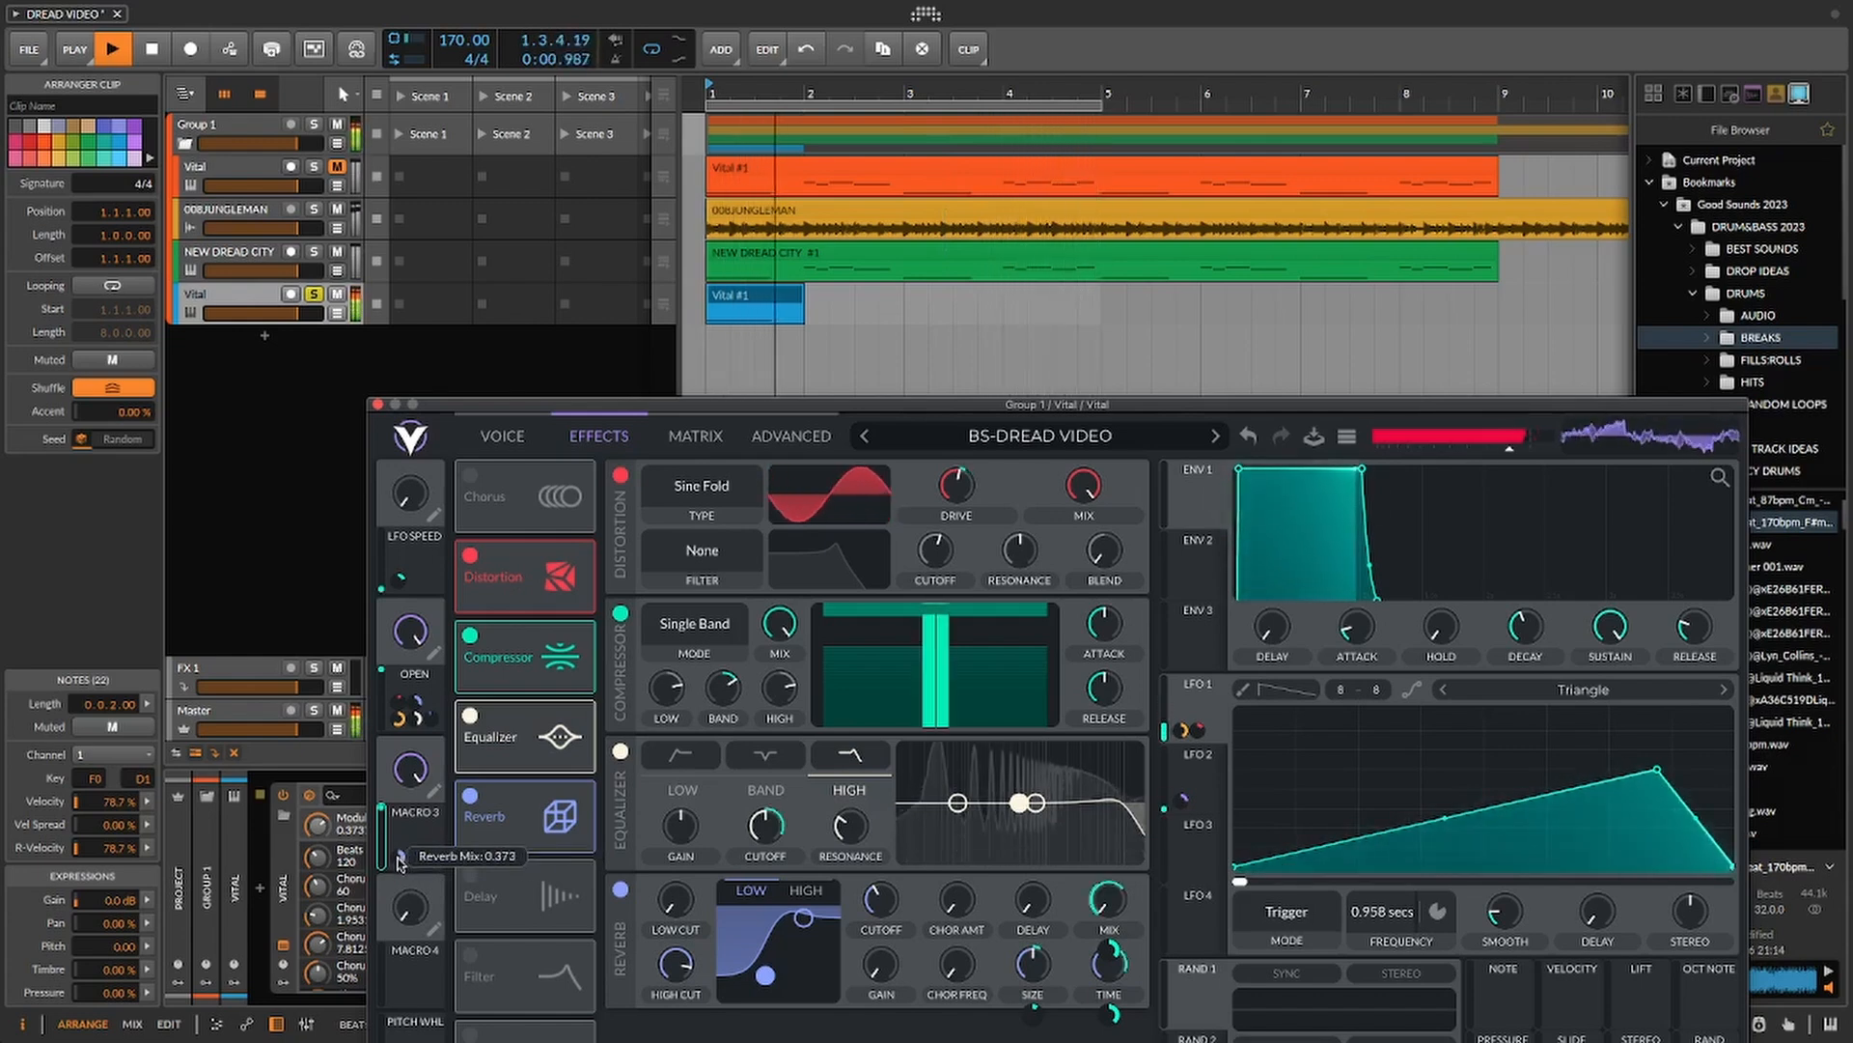
pyautogui.moveTo(400, 860); pyautogui.dragTo(400, 866)
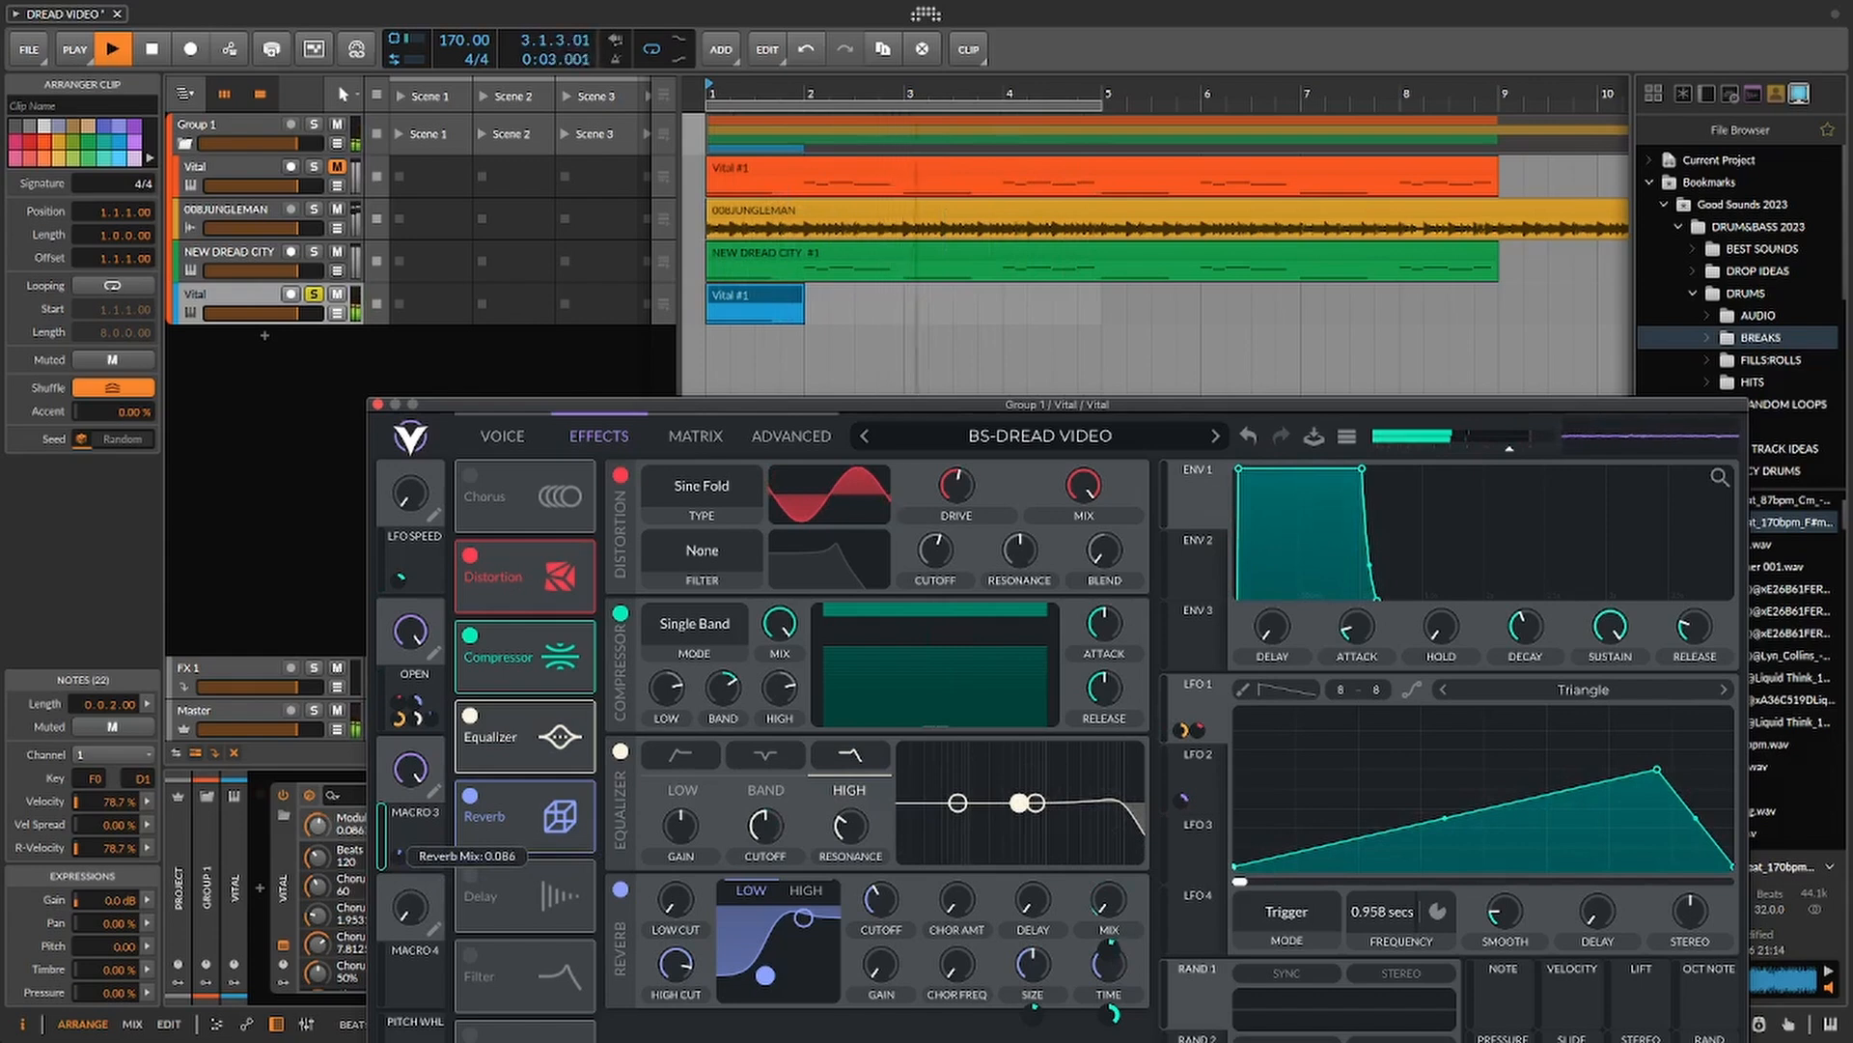
# - Remove Macro 3's modulation of Reverb Mix and assign it again with an amount of 0.321
pyautogui.rightClick(399, 859)
pyautogui.click(415, 868)
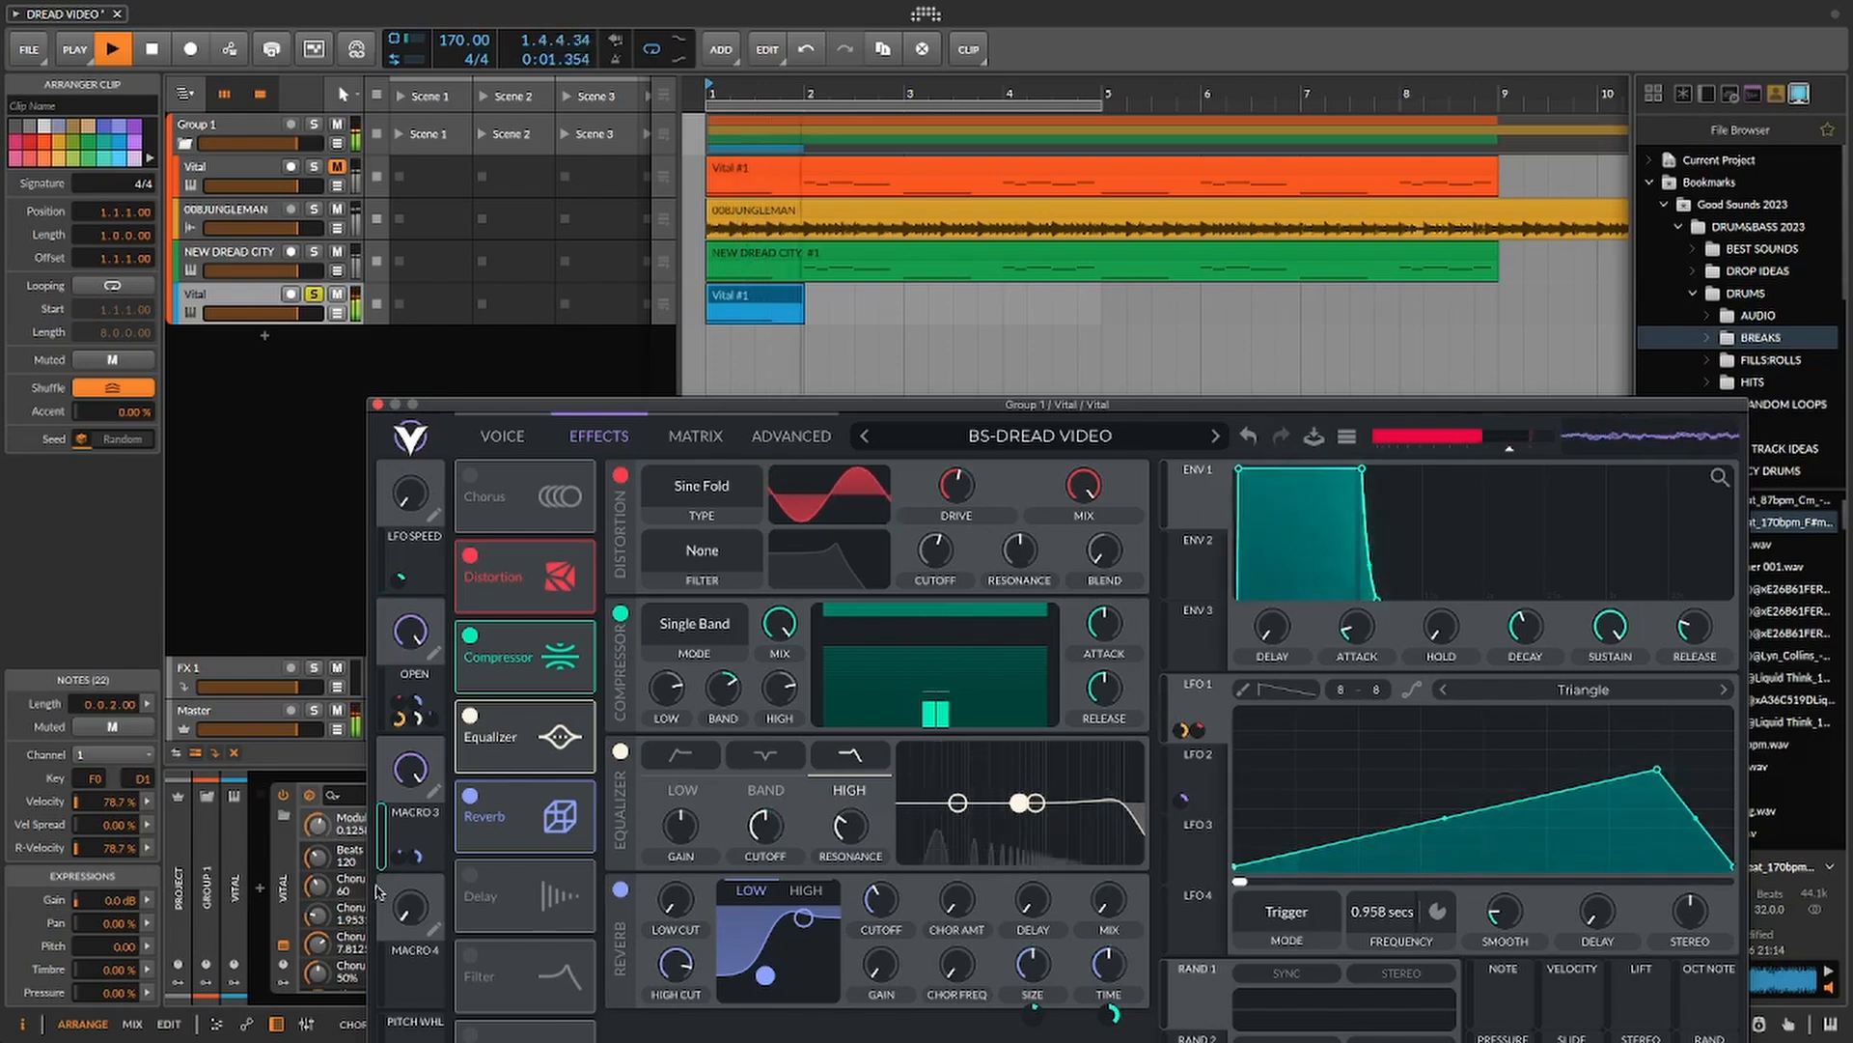
pyautogui.moveTo(397, 869)
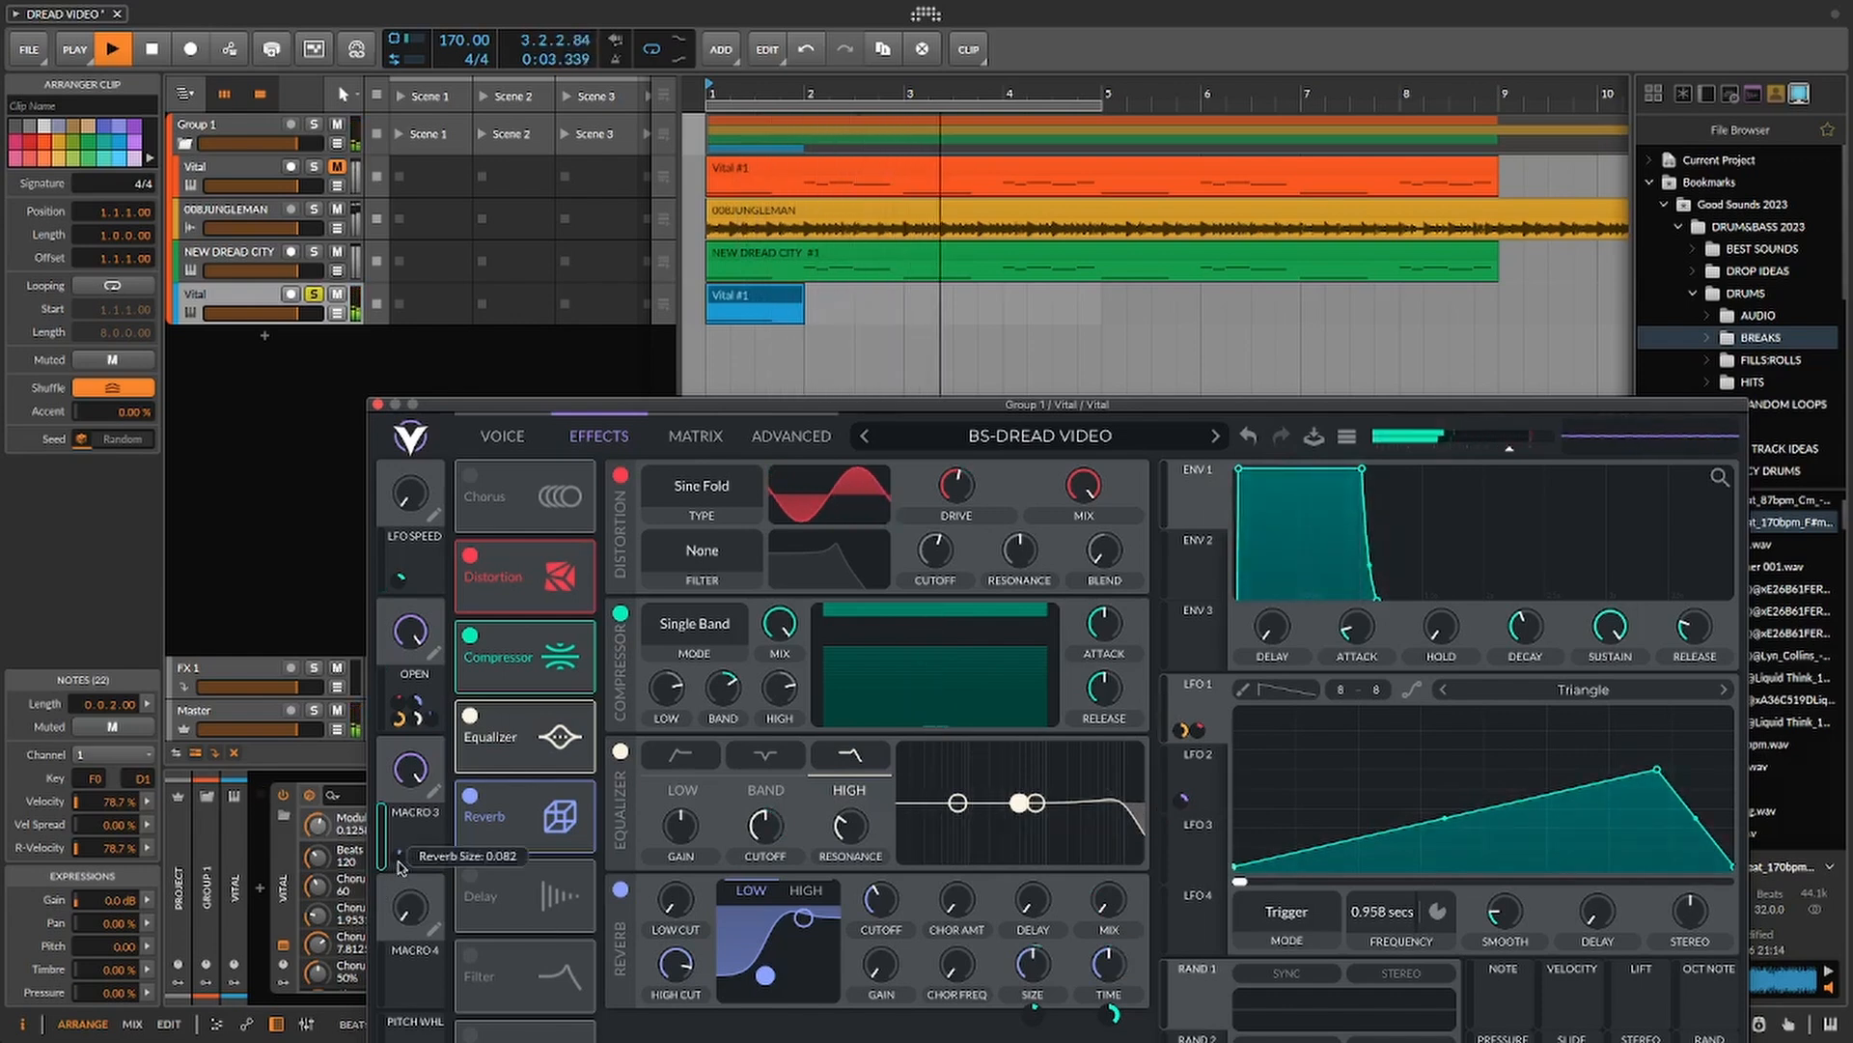
pyautogui.moveTo(399, 866); pyautogui.dragTo(1111, 1021)
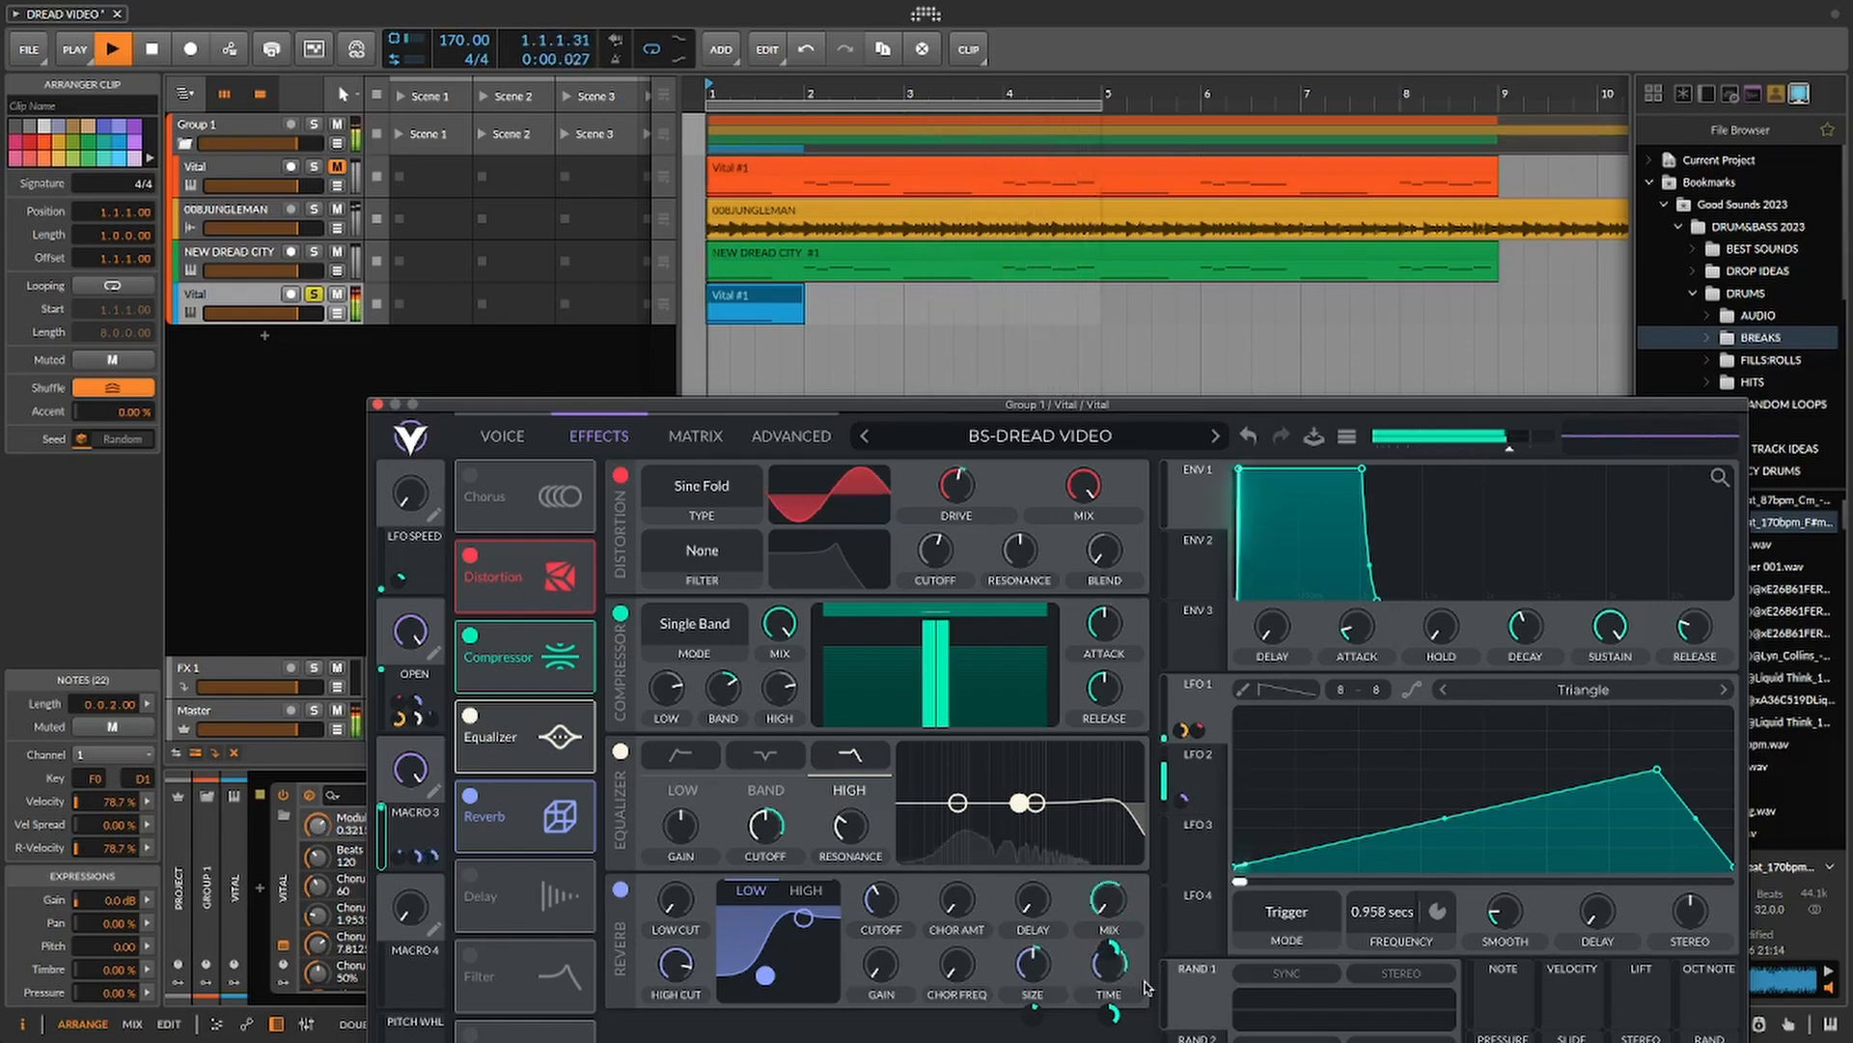
pyautogui.moveTo(1104, 950)
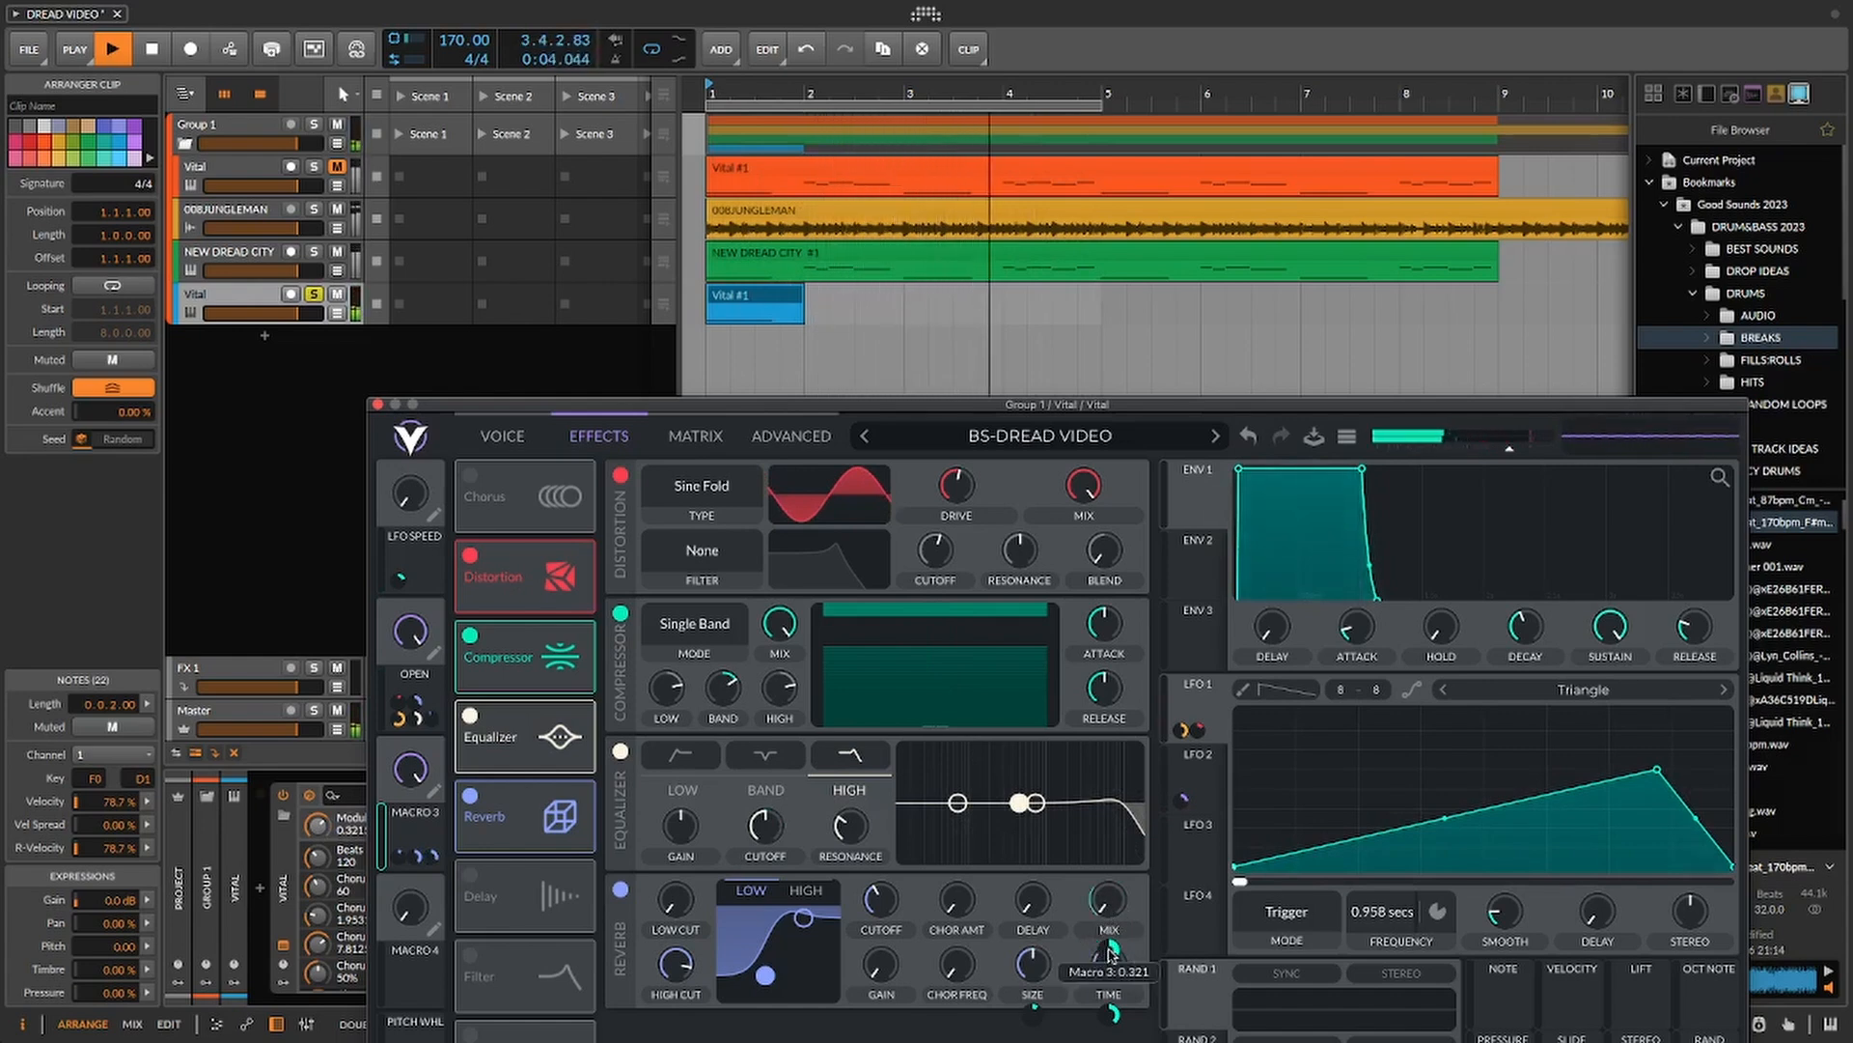
pyautogui.moveTo(1110, 952)
pyautogui.mouseDown()
pyautogui.moveTo(1111, 935)
pyautogui.moveTo(1110, 966)
pyautogui.mouseUp()
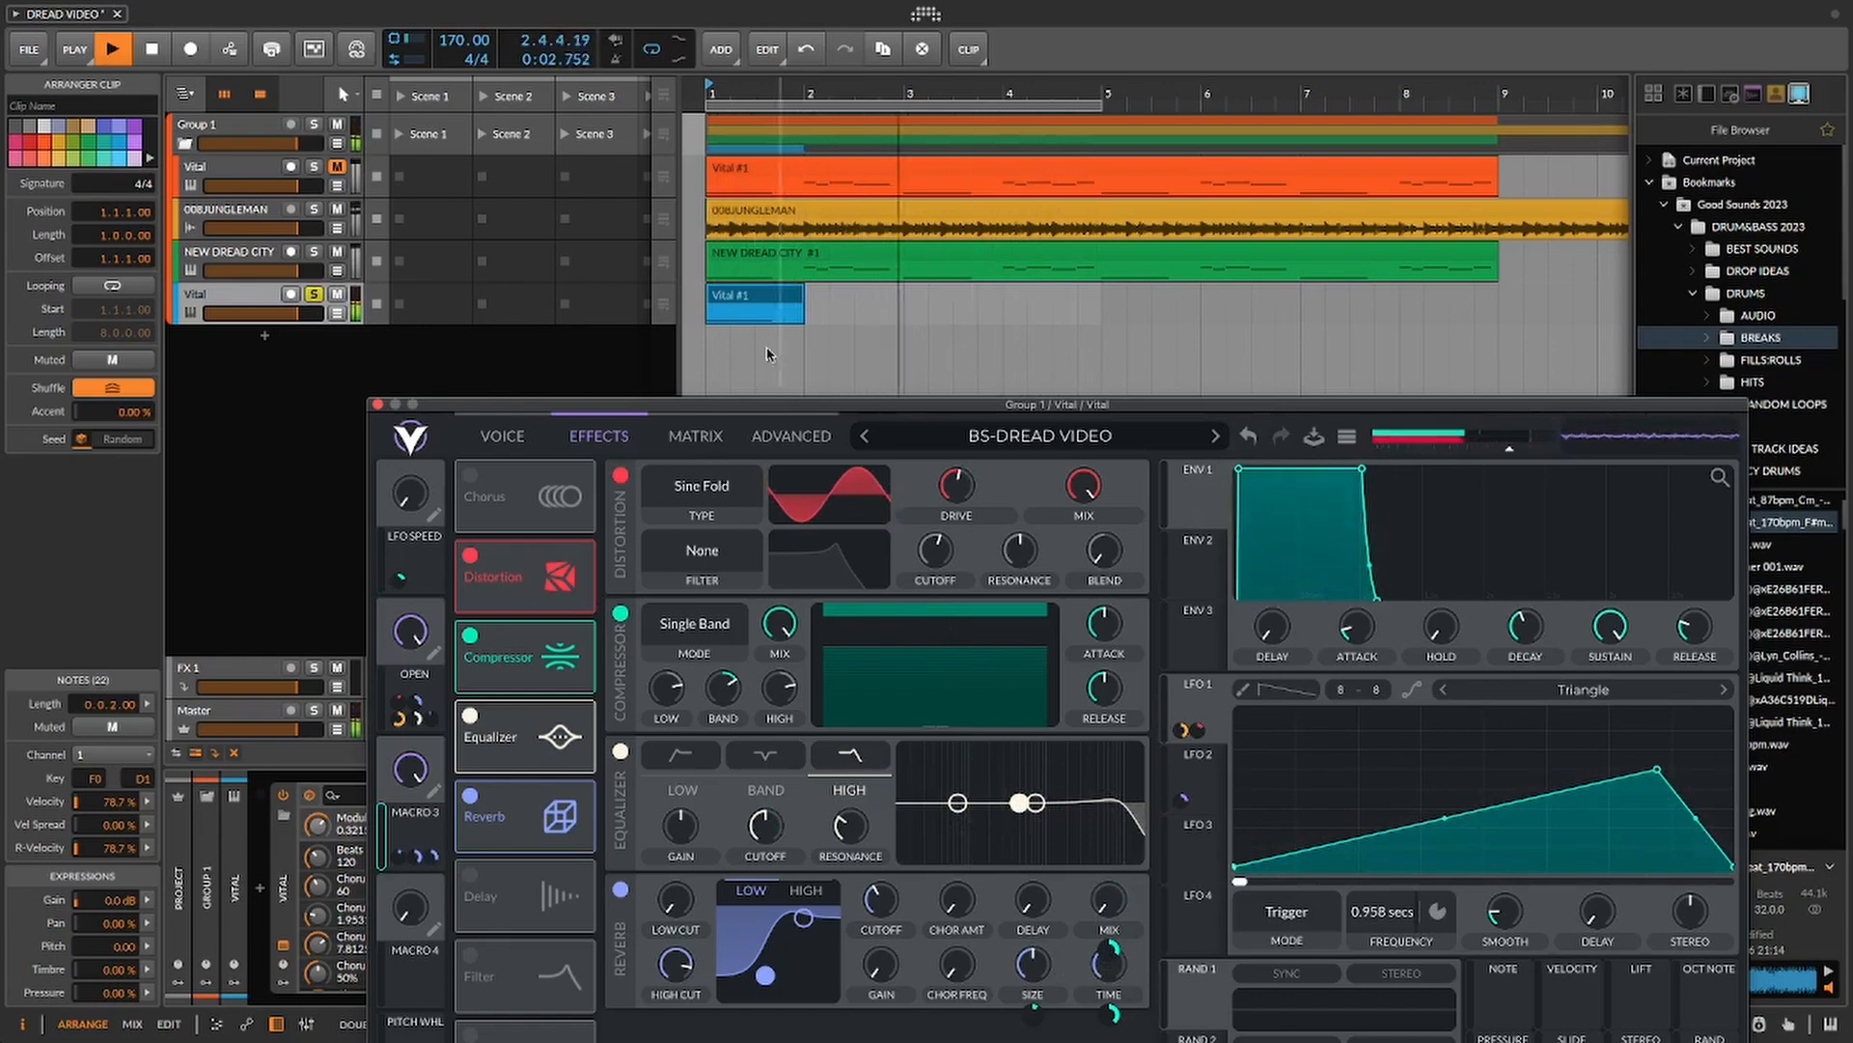
# - Reposition the Vital window clear of the one-bar clip and replay the clip to check the adjusted reverb with Macro 3 at maximum
pyautogui.click(747, 301)
pyautogui.moveTo(823, 406); pyautogui.dragTo(839, 628)
pyautogui.click(750, 295)
pyautogui.press('space')
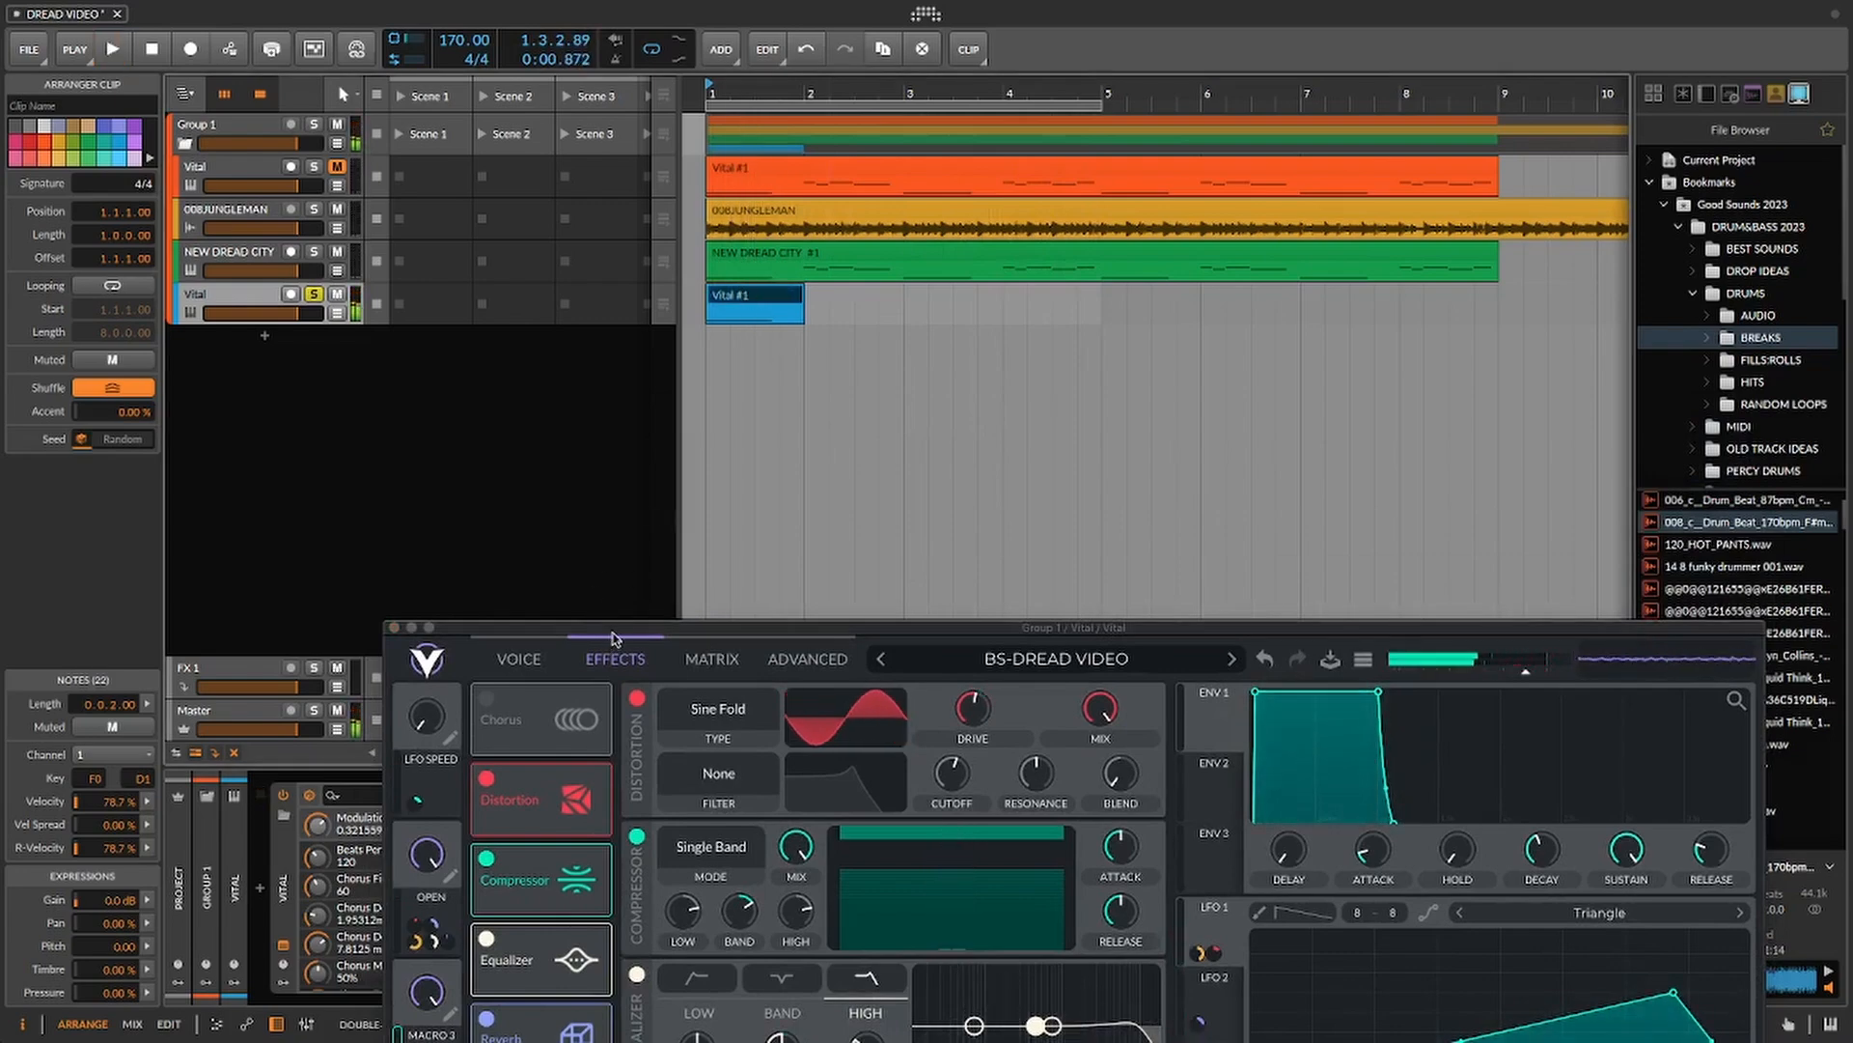
pyautogui.moveTo(613, 637); pyautogui.dragTo(592, 454)
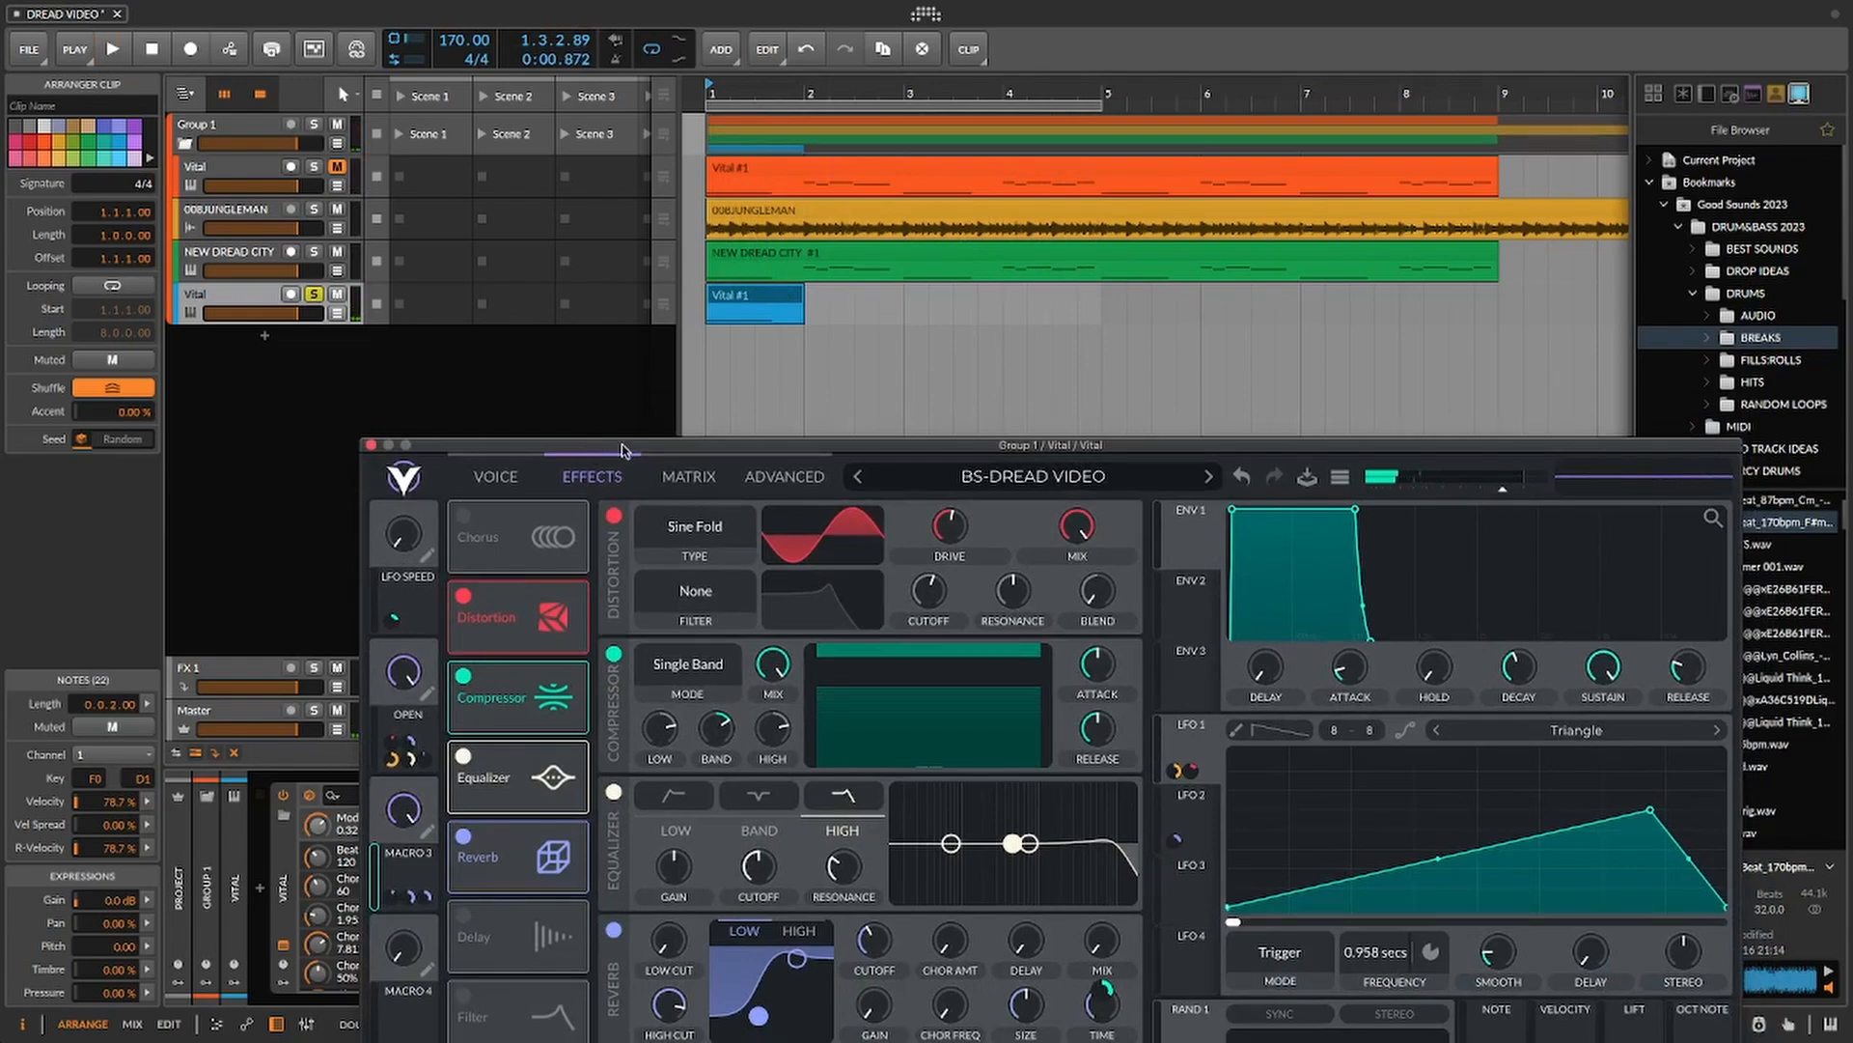
pyautogui.moveTo(623, 448); pyautogui.dragTo(567, 379)
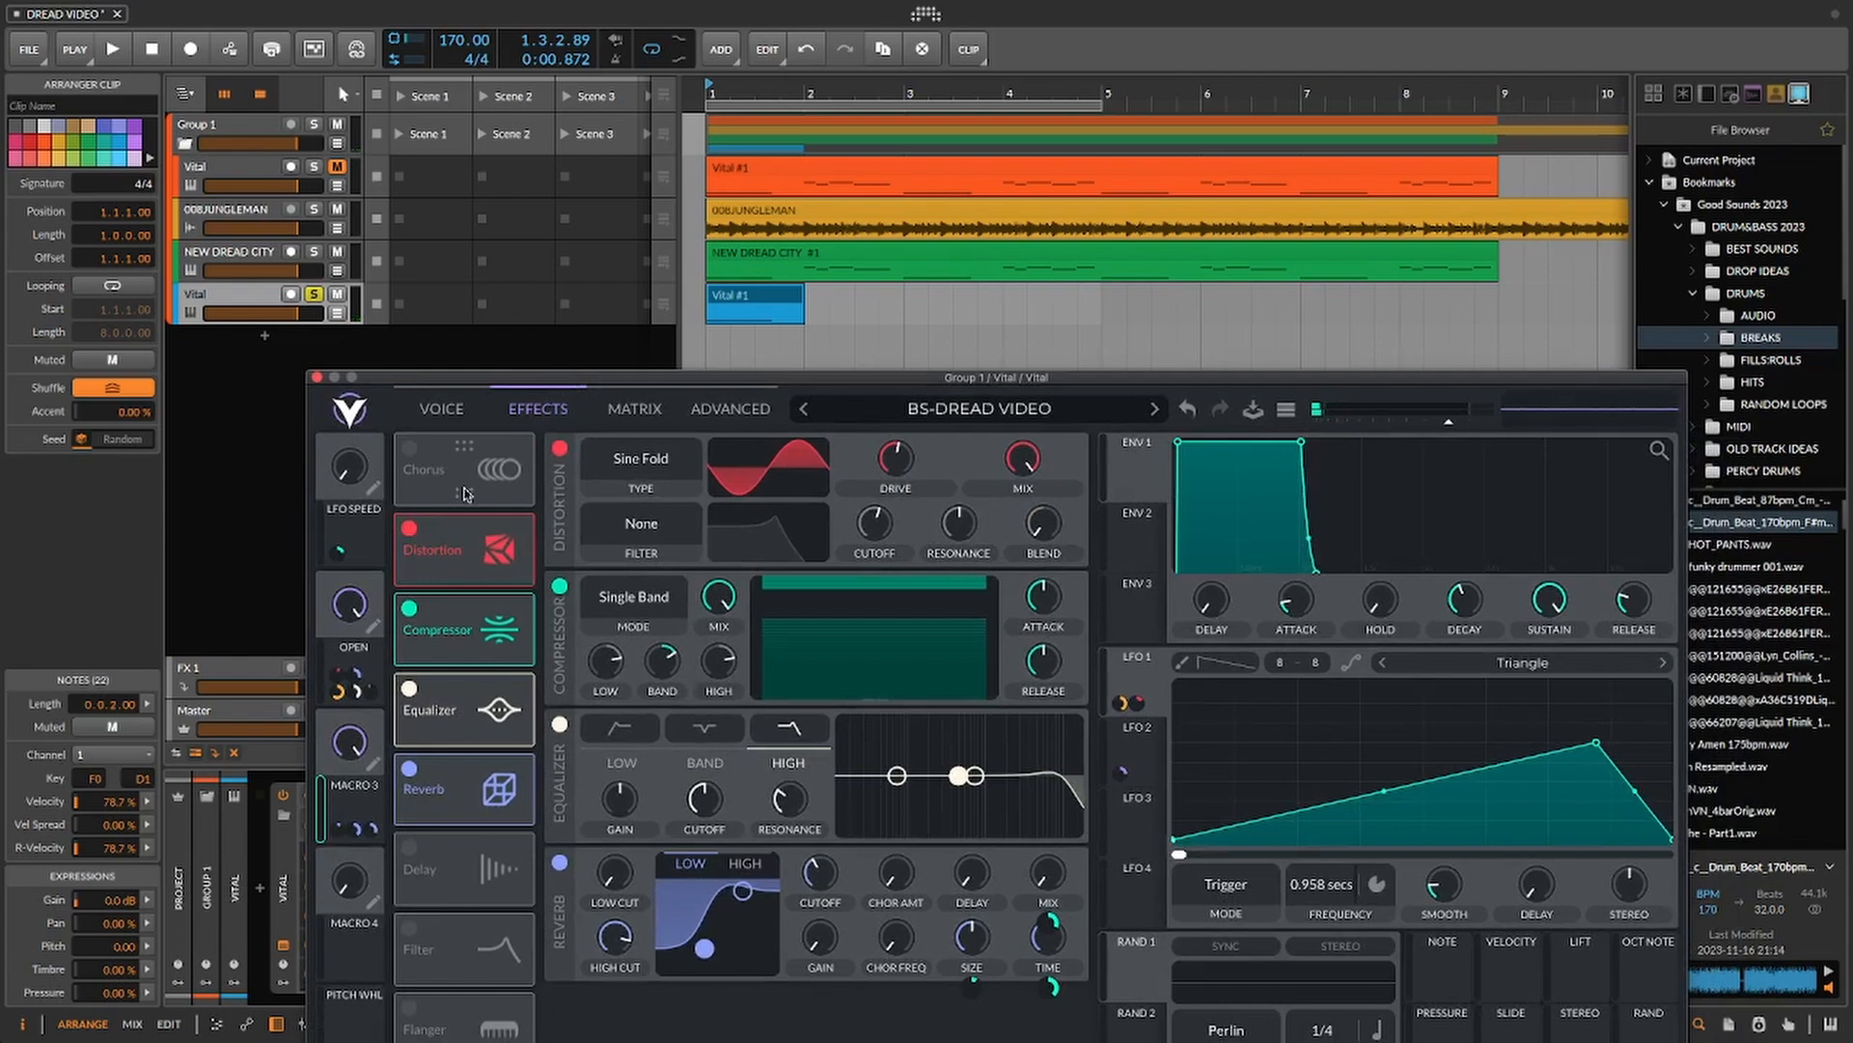
pyautogui.click(757, 296)
pyautogui.press('space')
pyautogui.press('space')
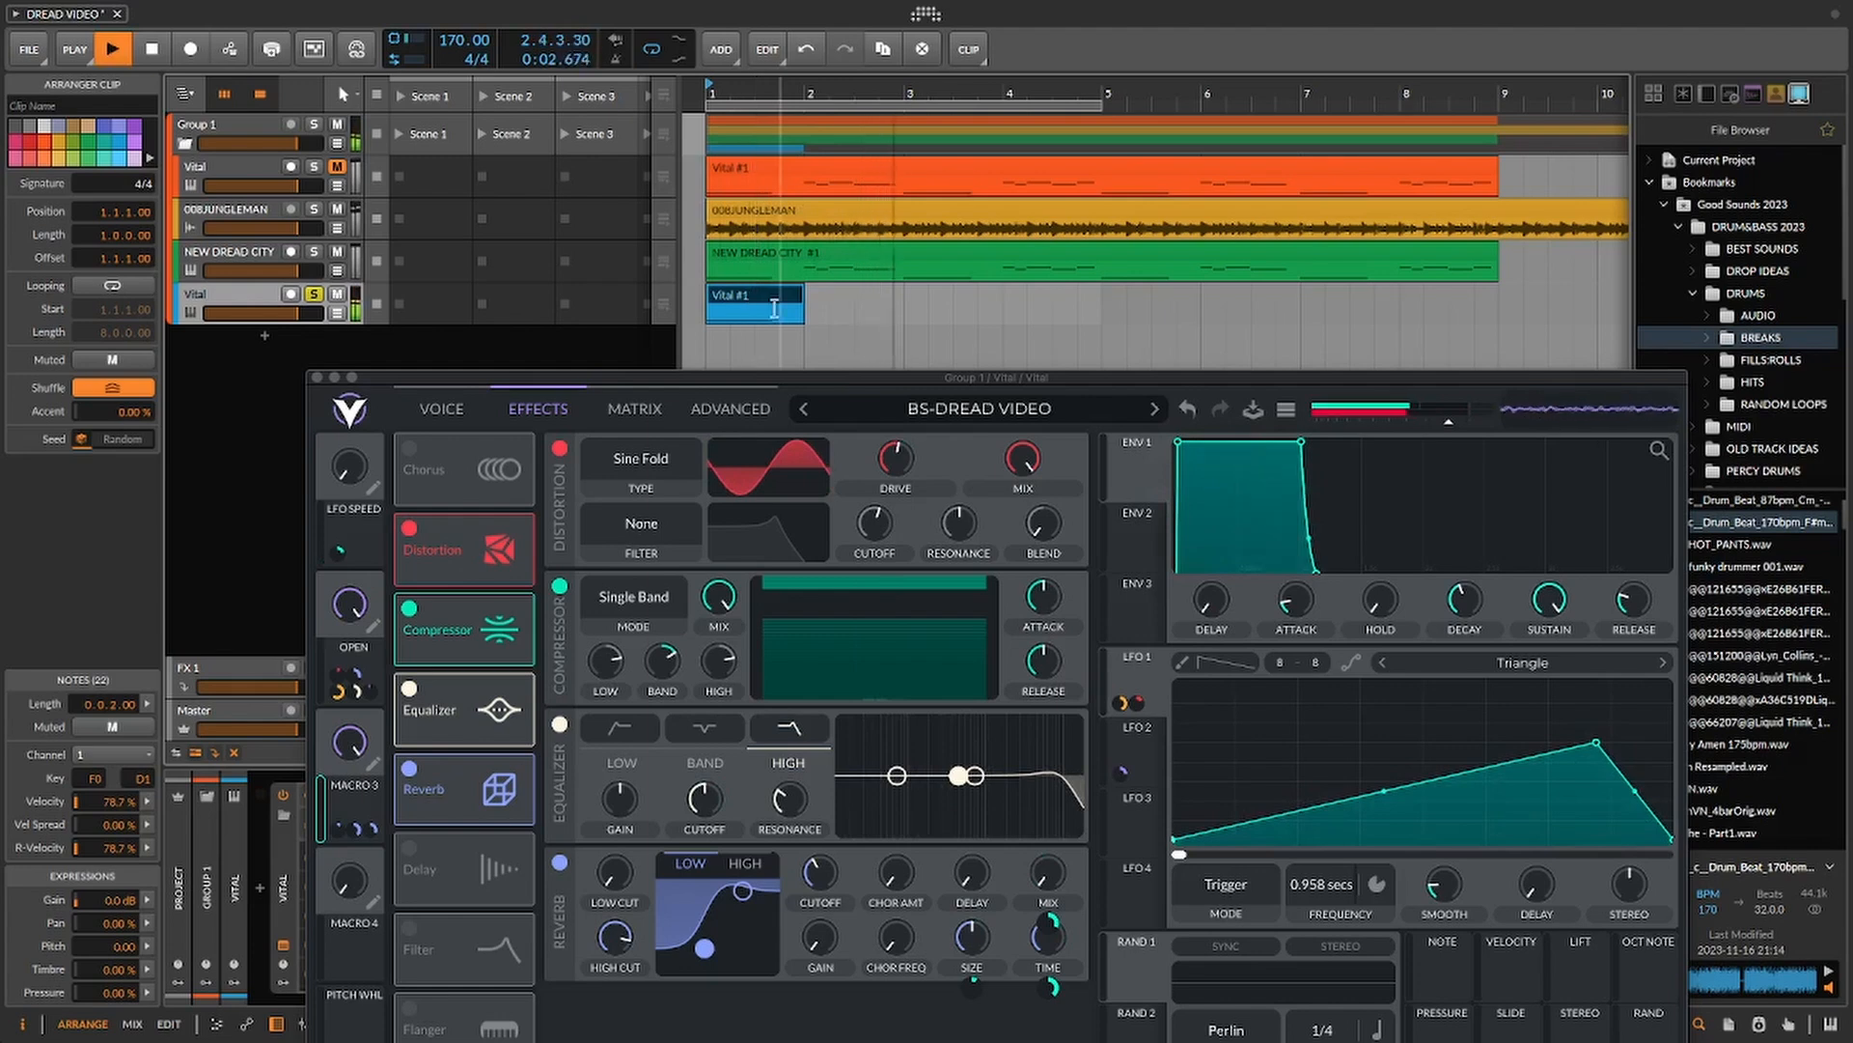
pyautogui.press('space')
pyautogui.press('space')
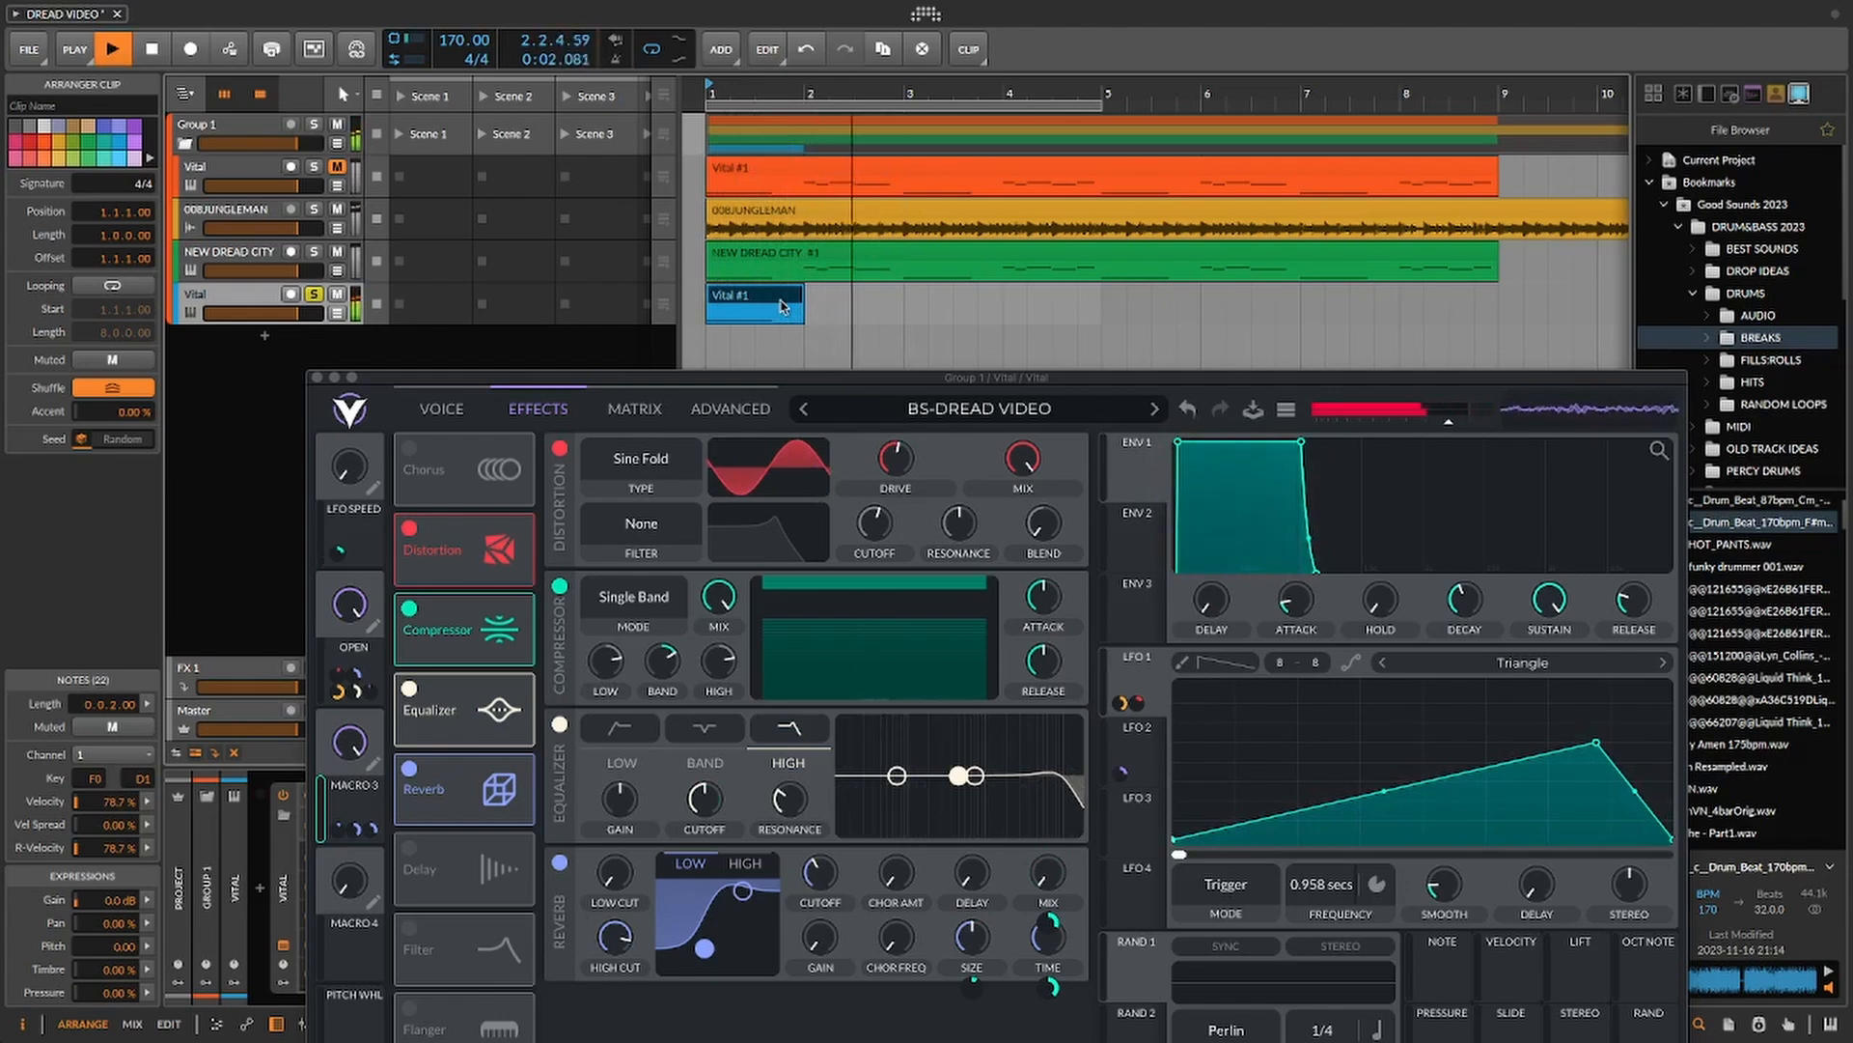
# - Replay the one-bar Vital clip from its start to hear the reverb tail with the OPEN macro and Macro 3 at maximum
pyautogui.press('space')
pyautogui.press('space')
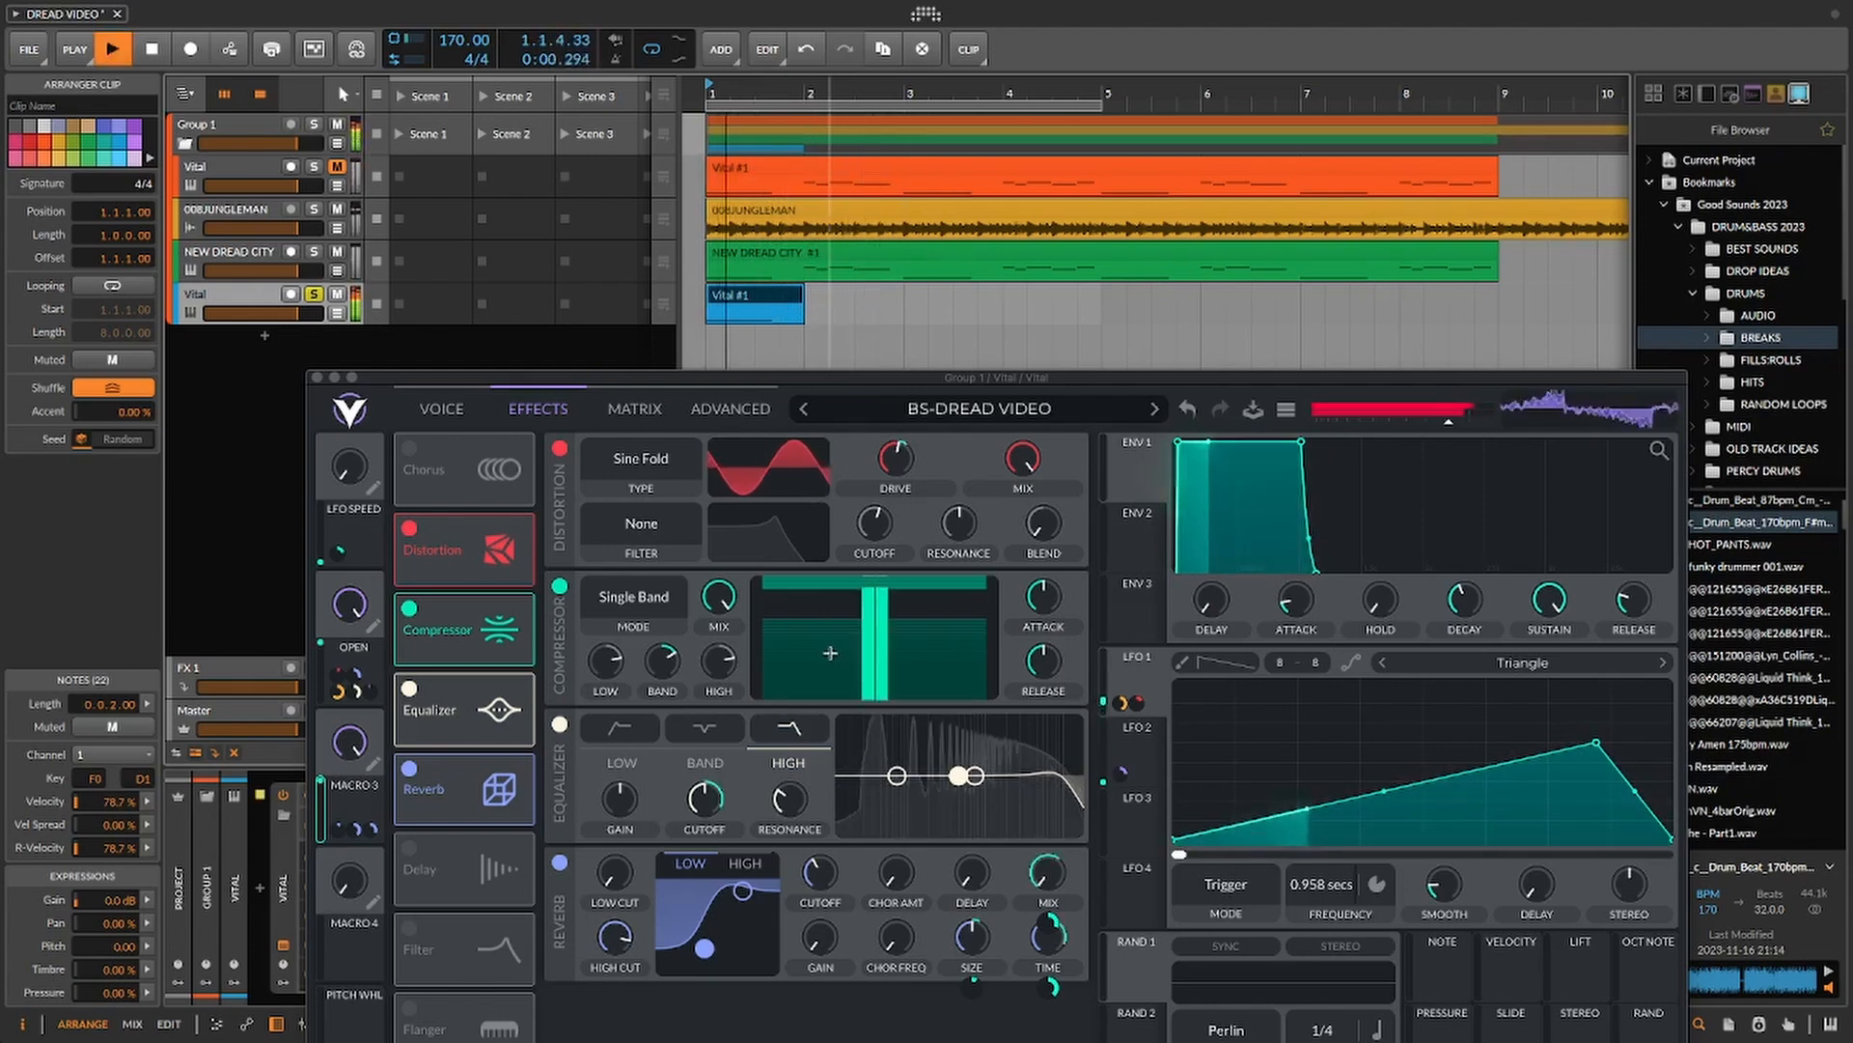
pyautogui.press('space')
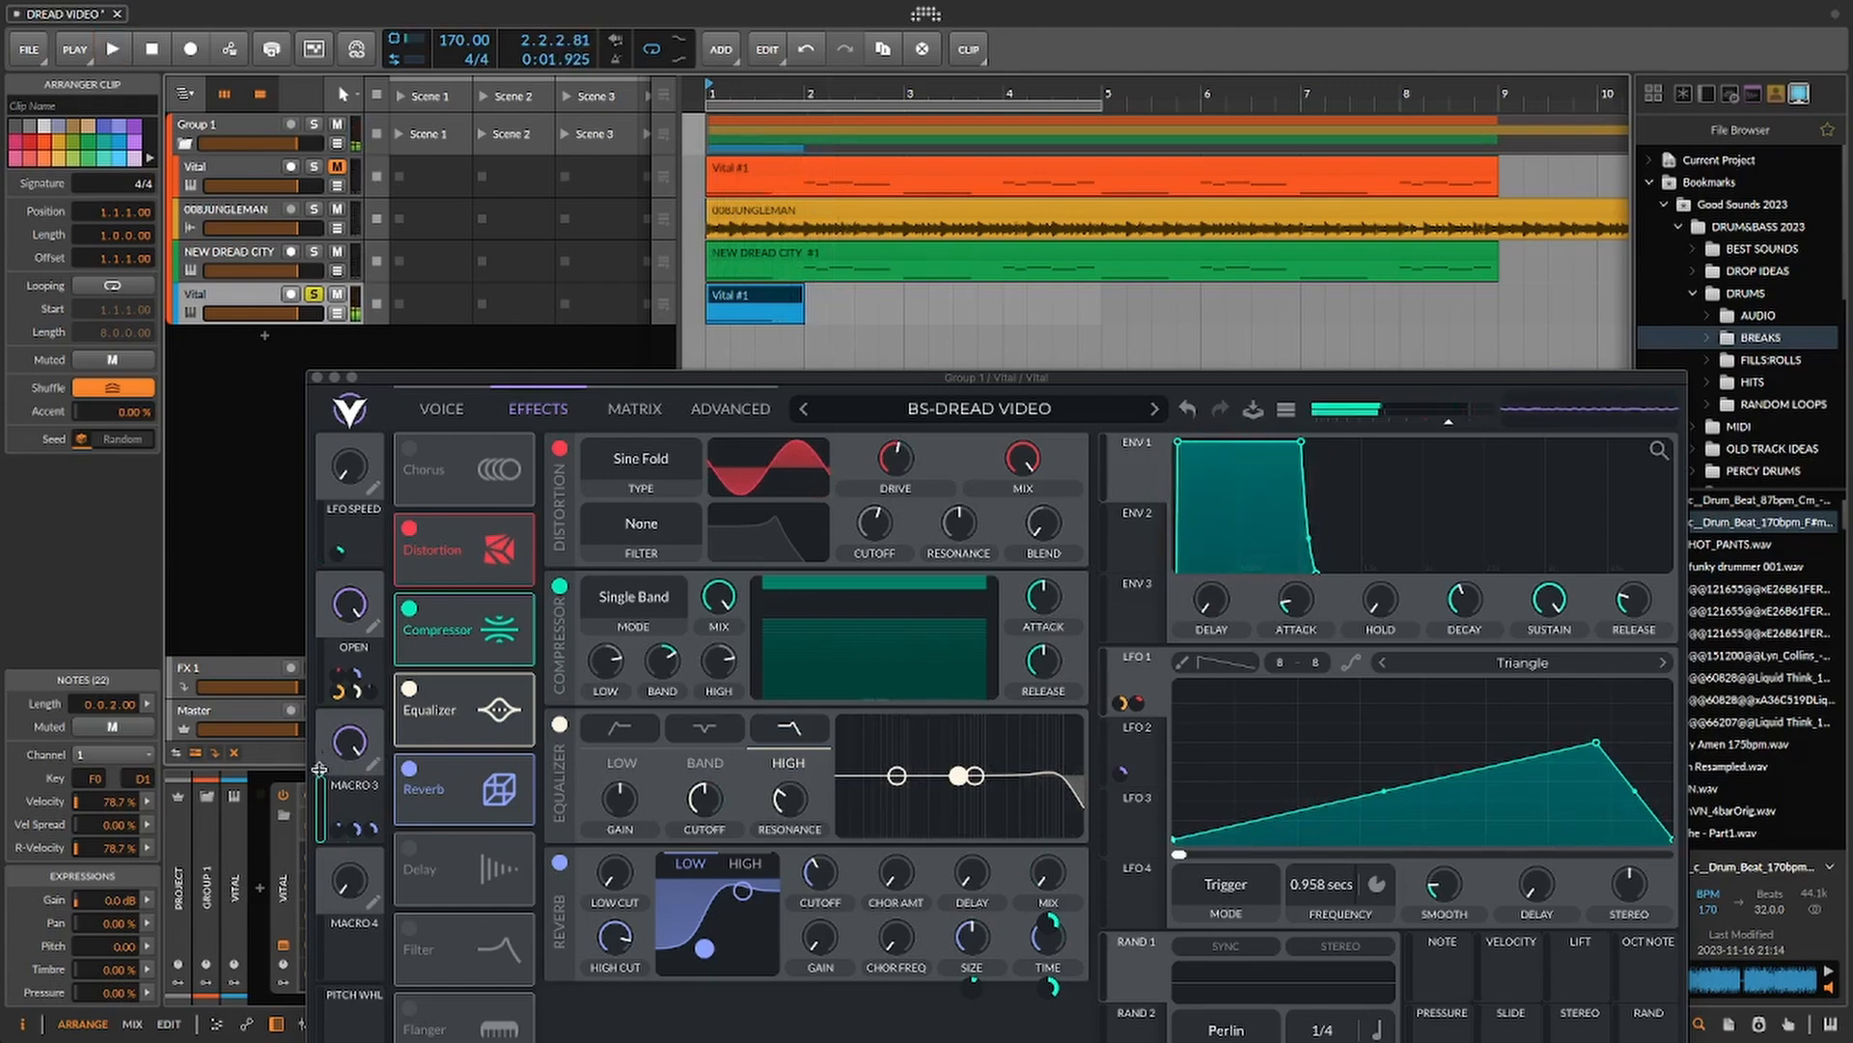
# - Turn the OPEN macro down to its minimum and replay the one-bar Vital clip to check the reverb on the closed sound
pyautogui.moveTo(457, 381); pyautogui.dragTo(475, 206)
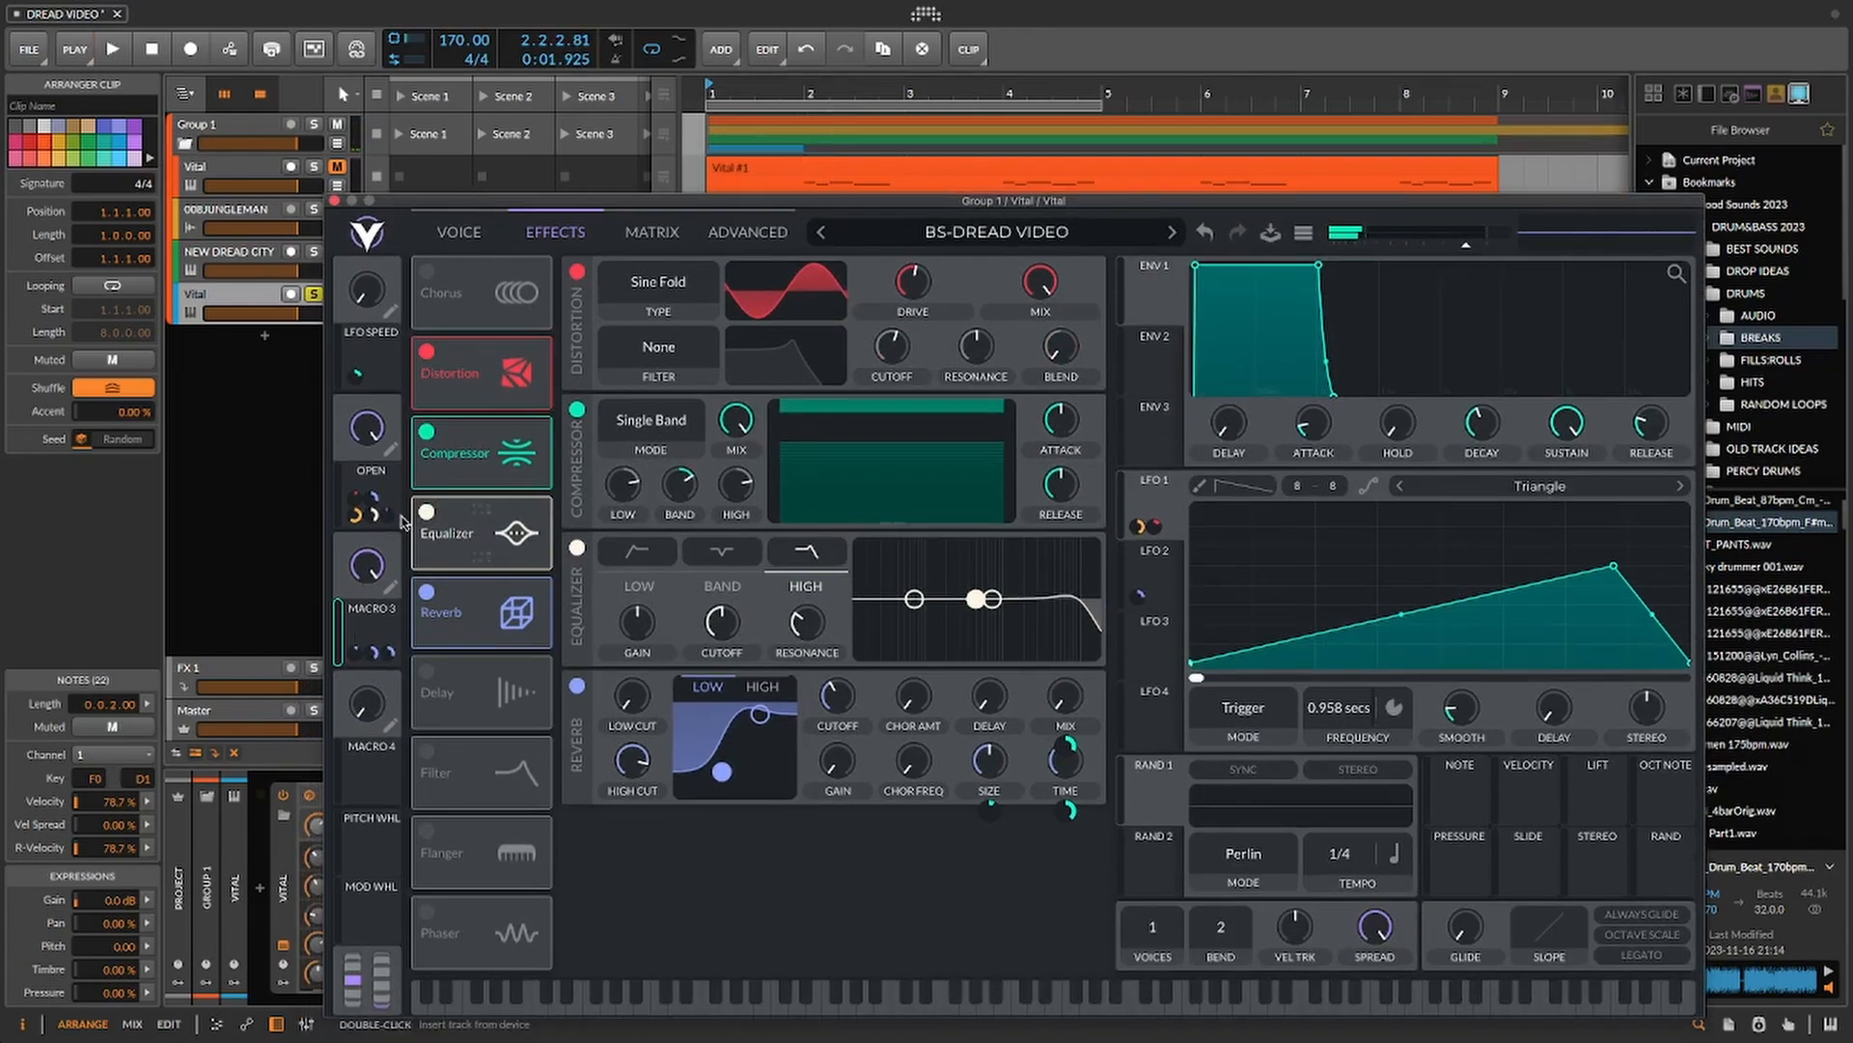
pyautogui.moveTo(375, 434); pyautogui.dragTo(328, 604)
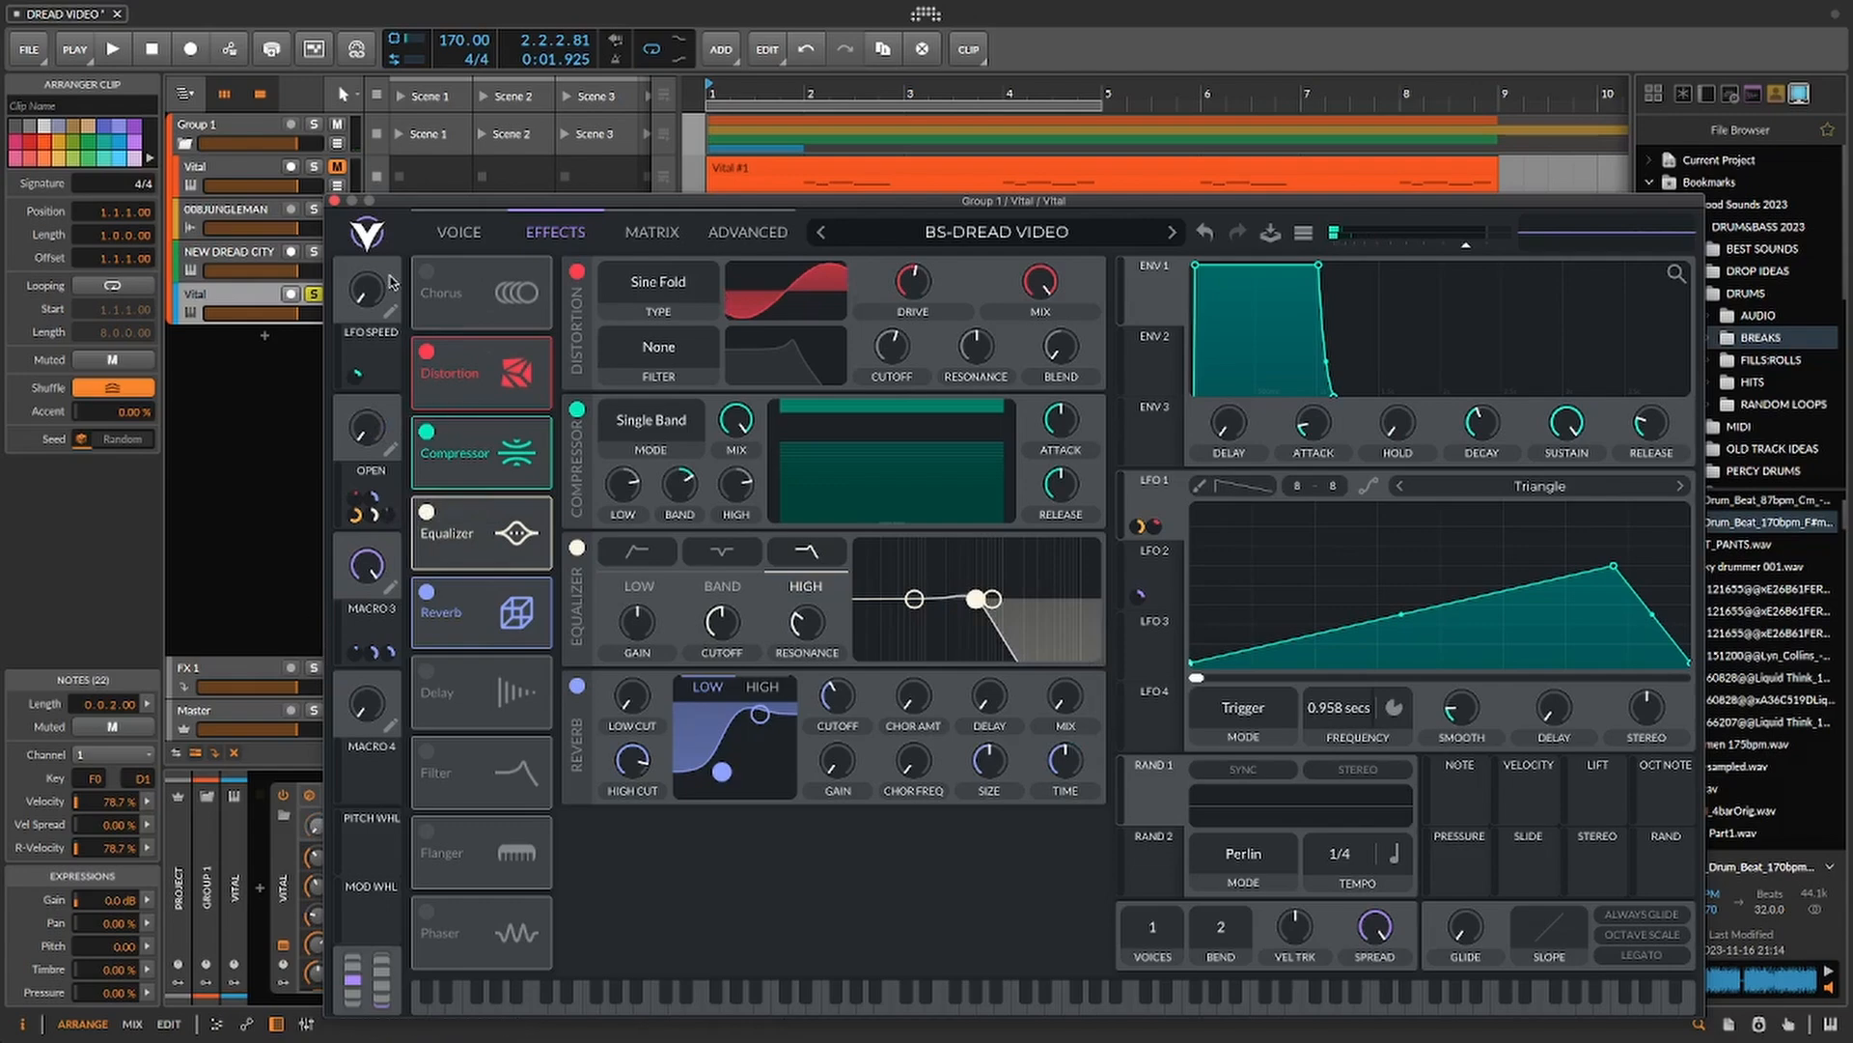
pyautogui.moveTo(431, 203); pyautogui.dragTo(386, 417)
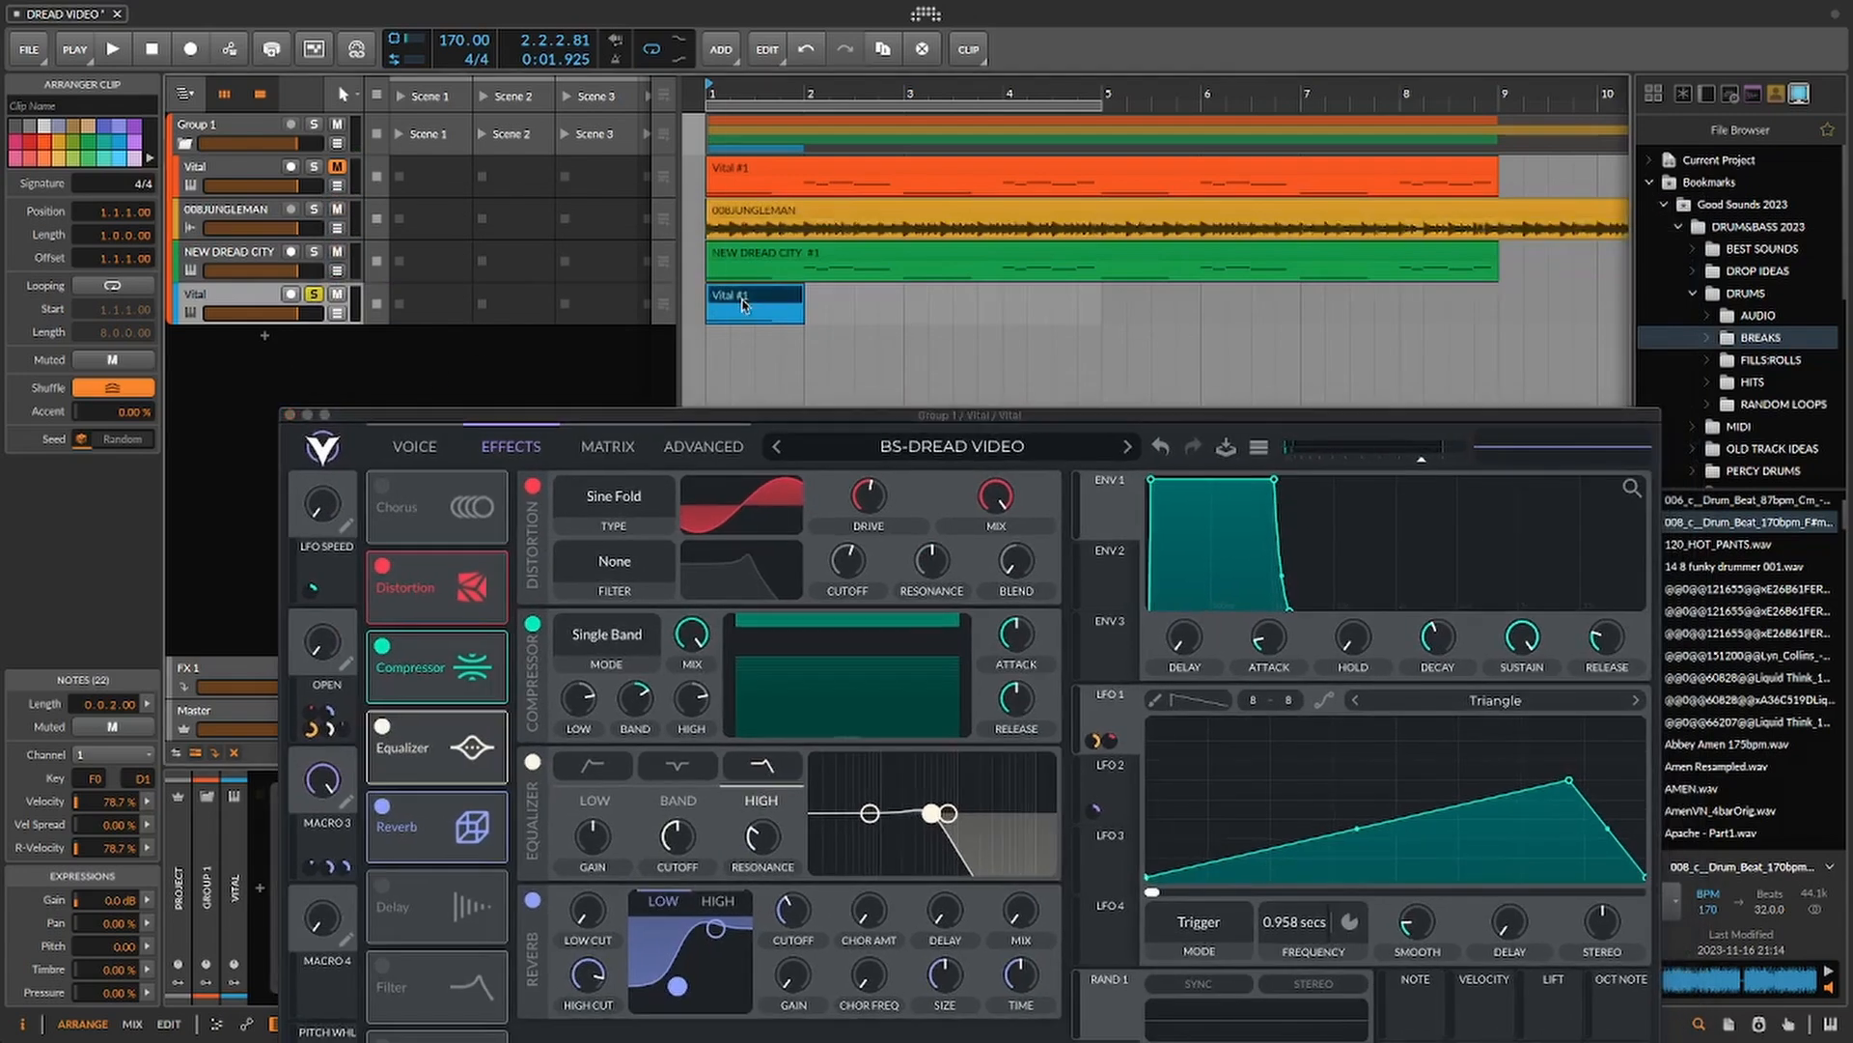
pyautogui.press('space')
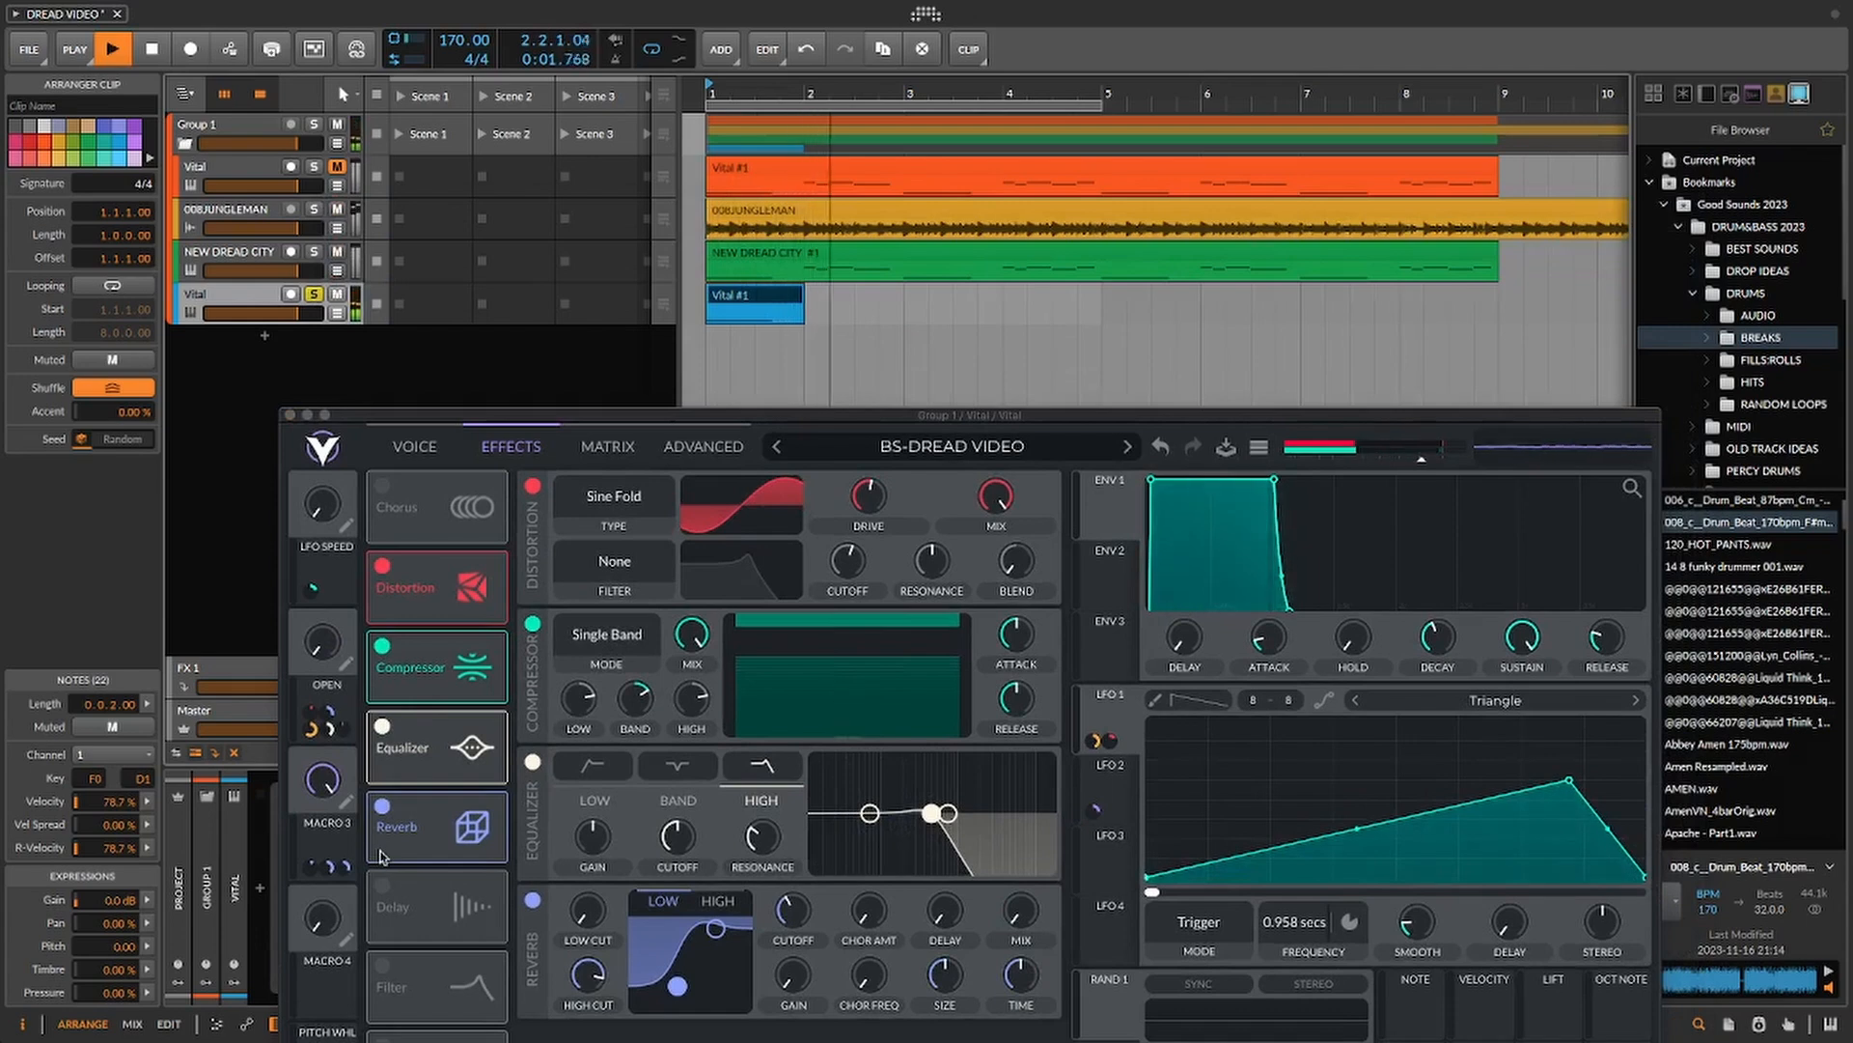
pyautogui.press('space')
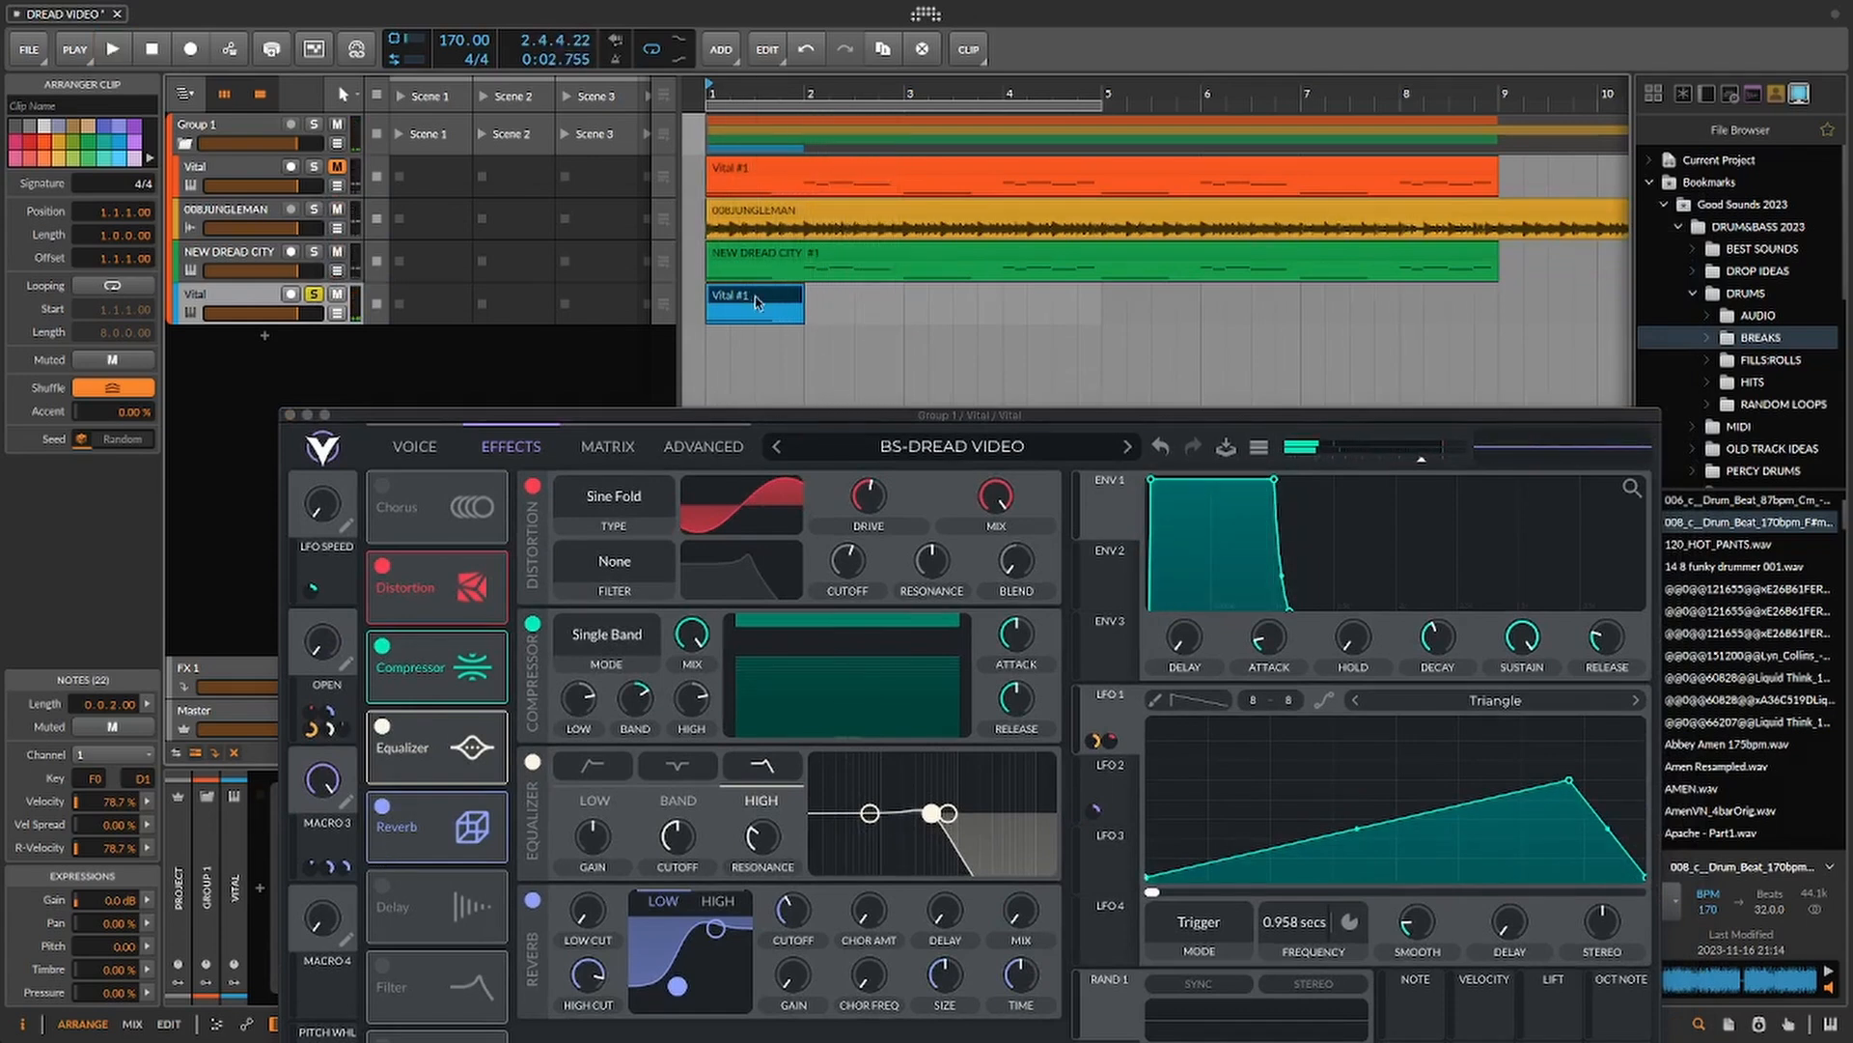
pyautogui.press('space')
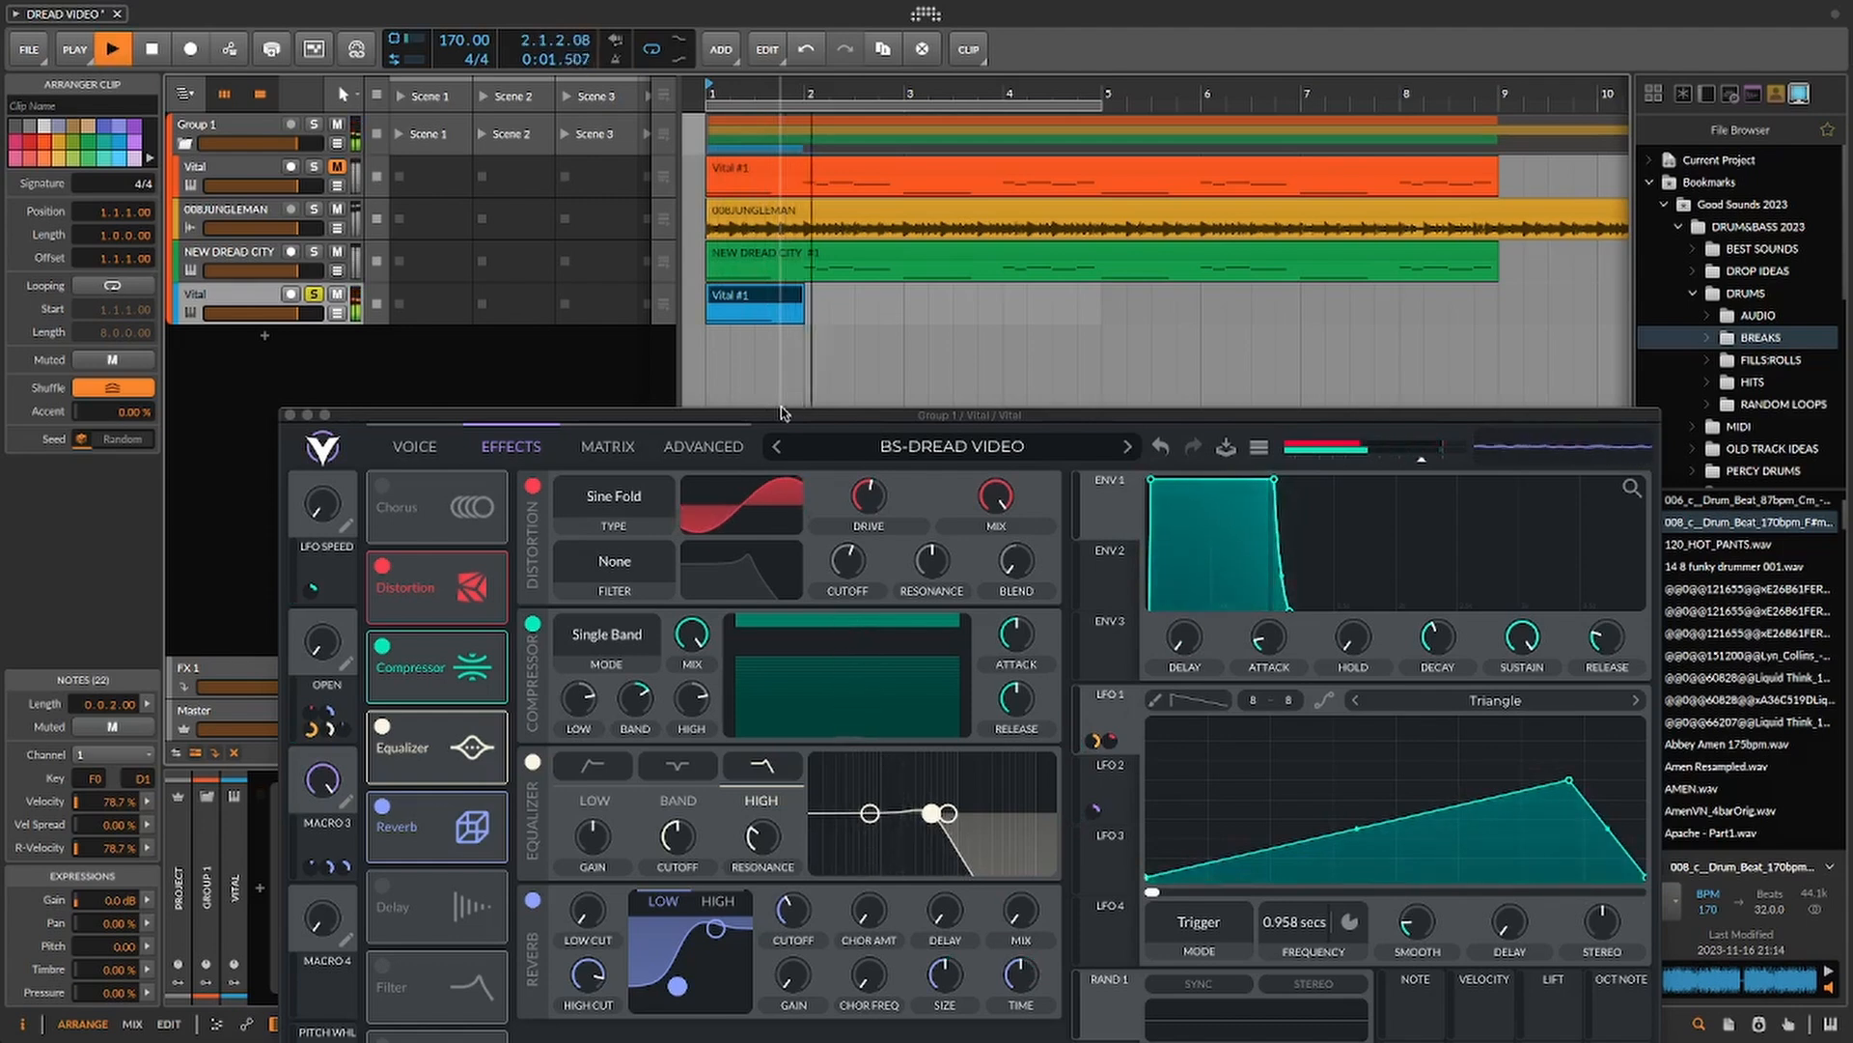
pyautogui.press('space')
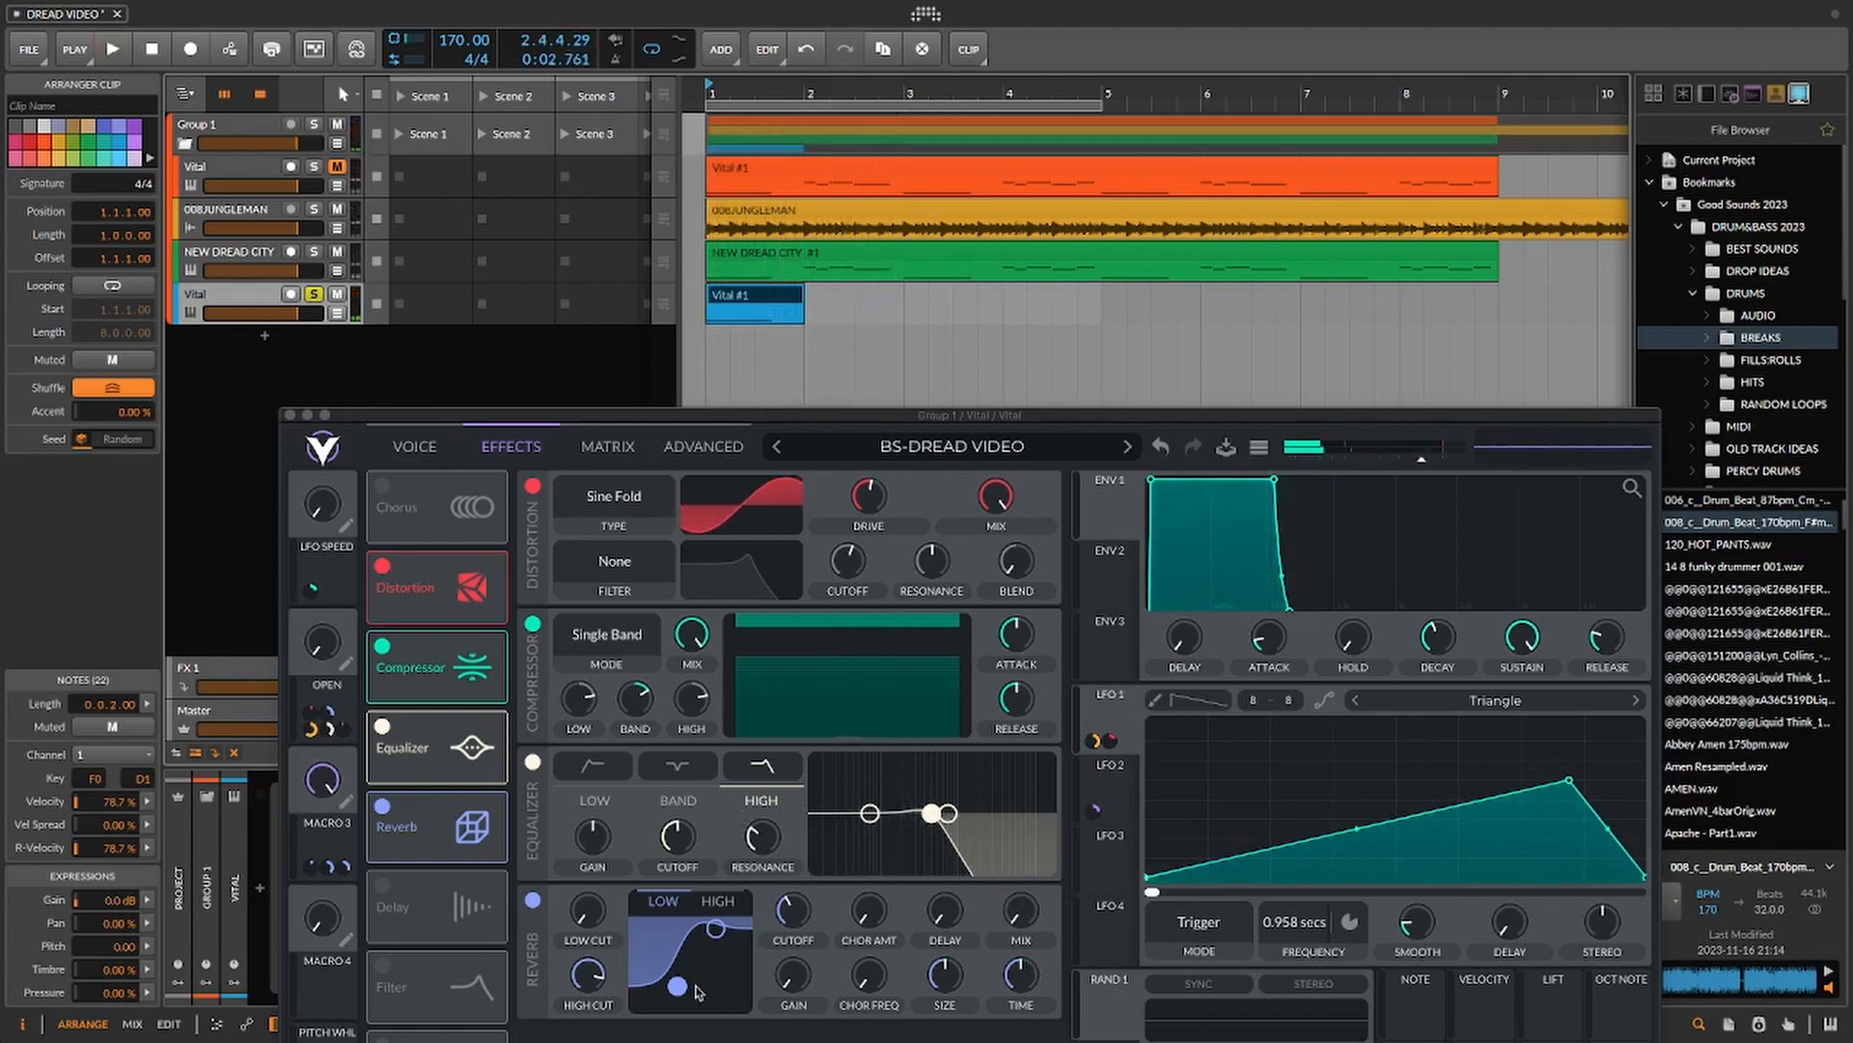
pyautogui.press('space')
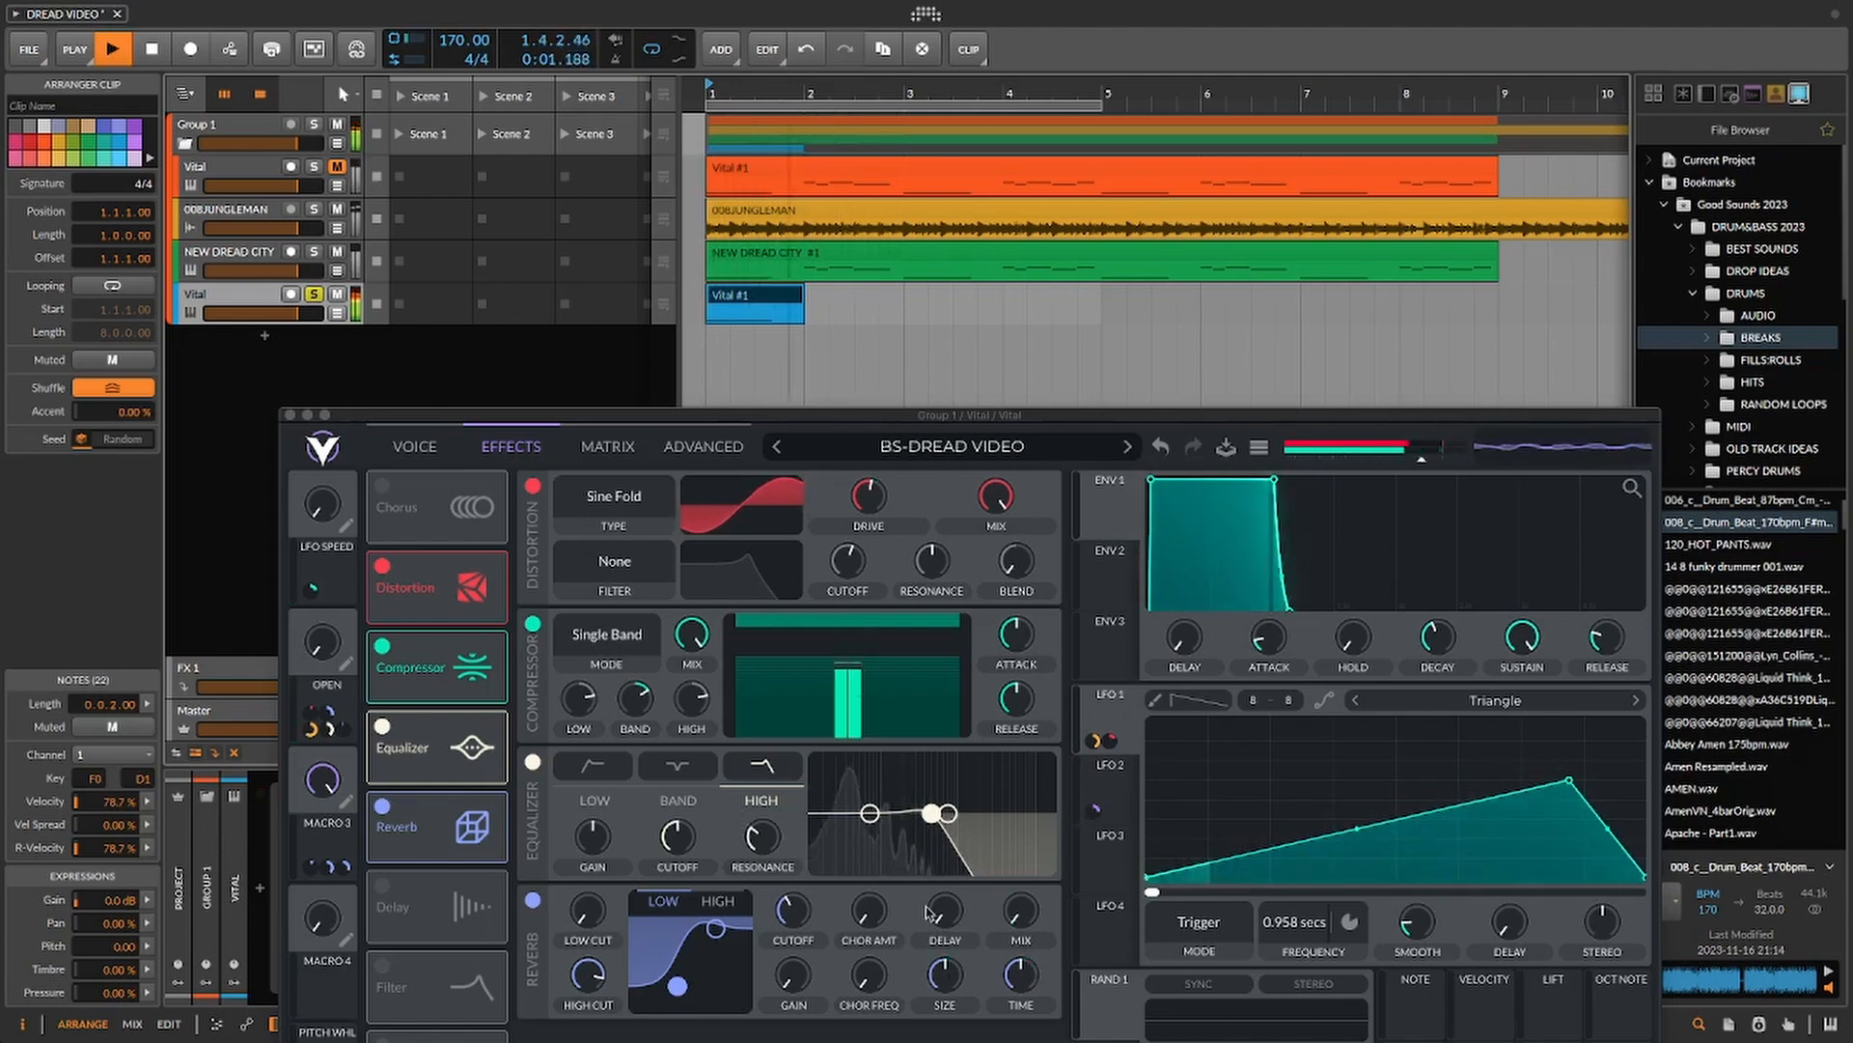
# - Inspect Macro 3's reverb modulations and replay the one-bar Vital clip to listen to the reverb tail ringing out
pyautogui.click(314, 868)
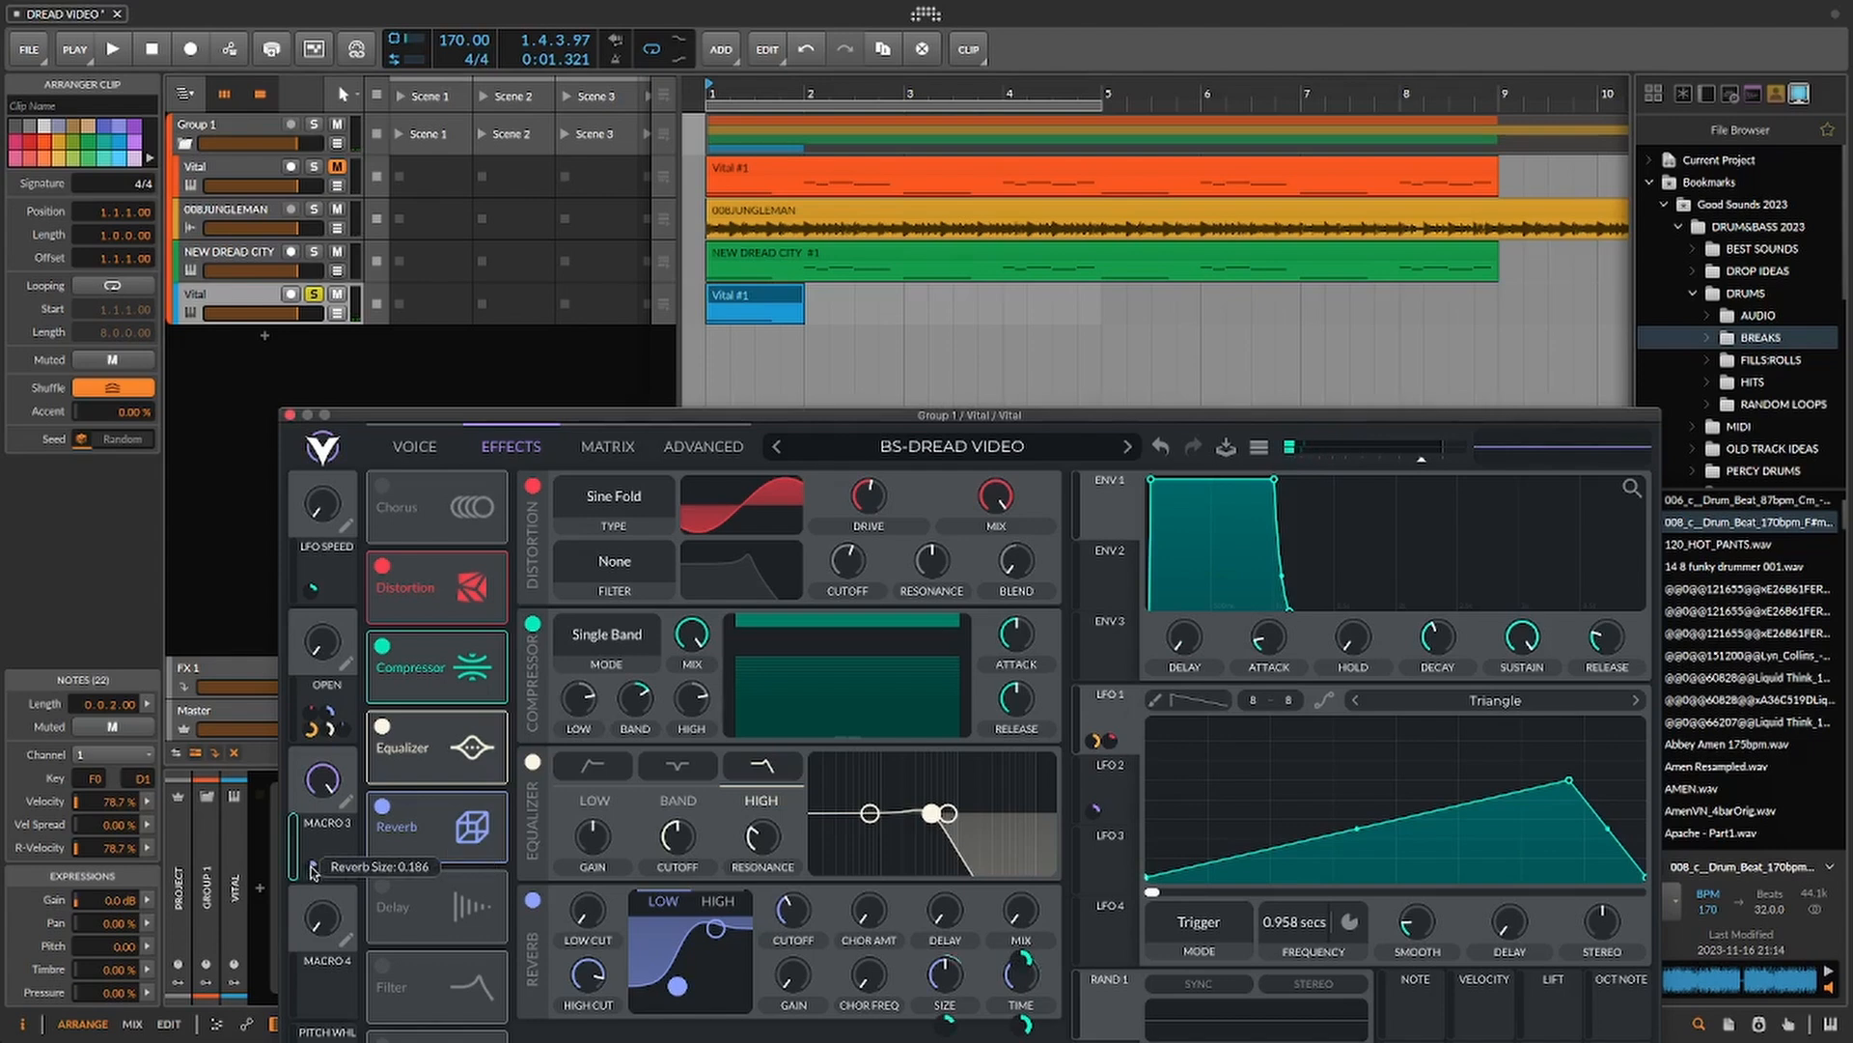
pyautogui.click(700, 294)
pyautogui.press('space')
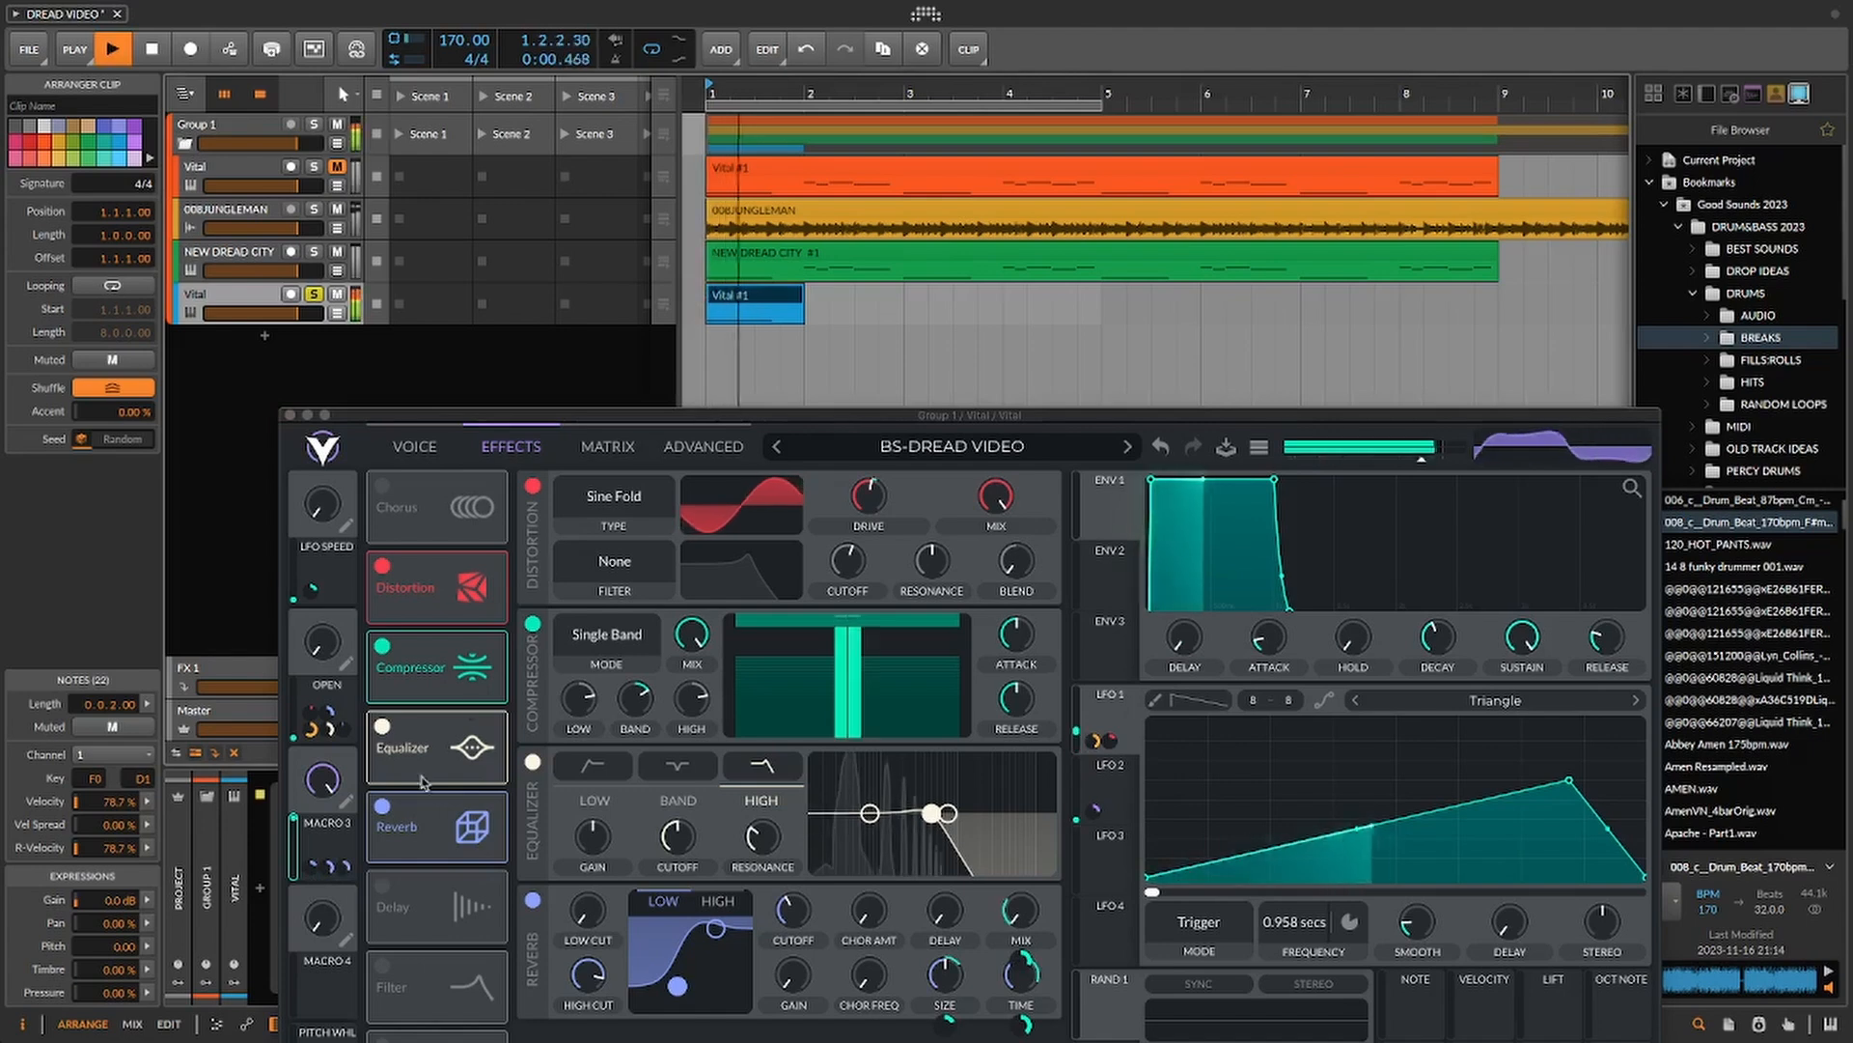
pyautogui.click(309, 872)
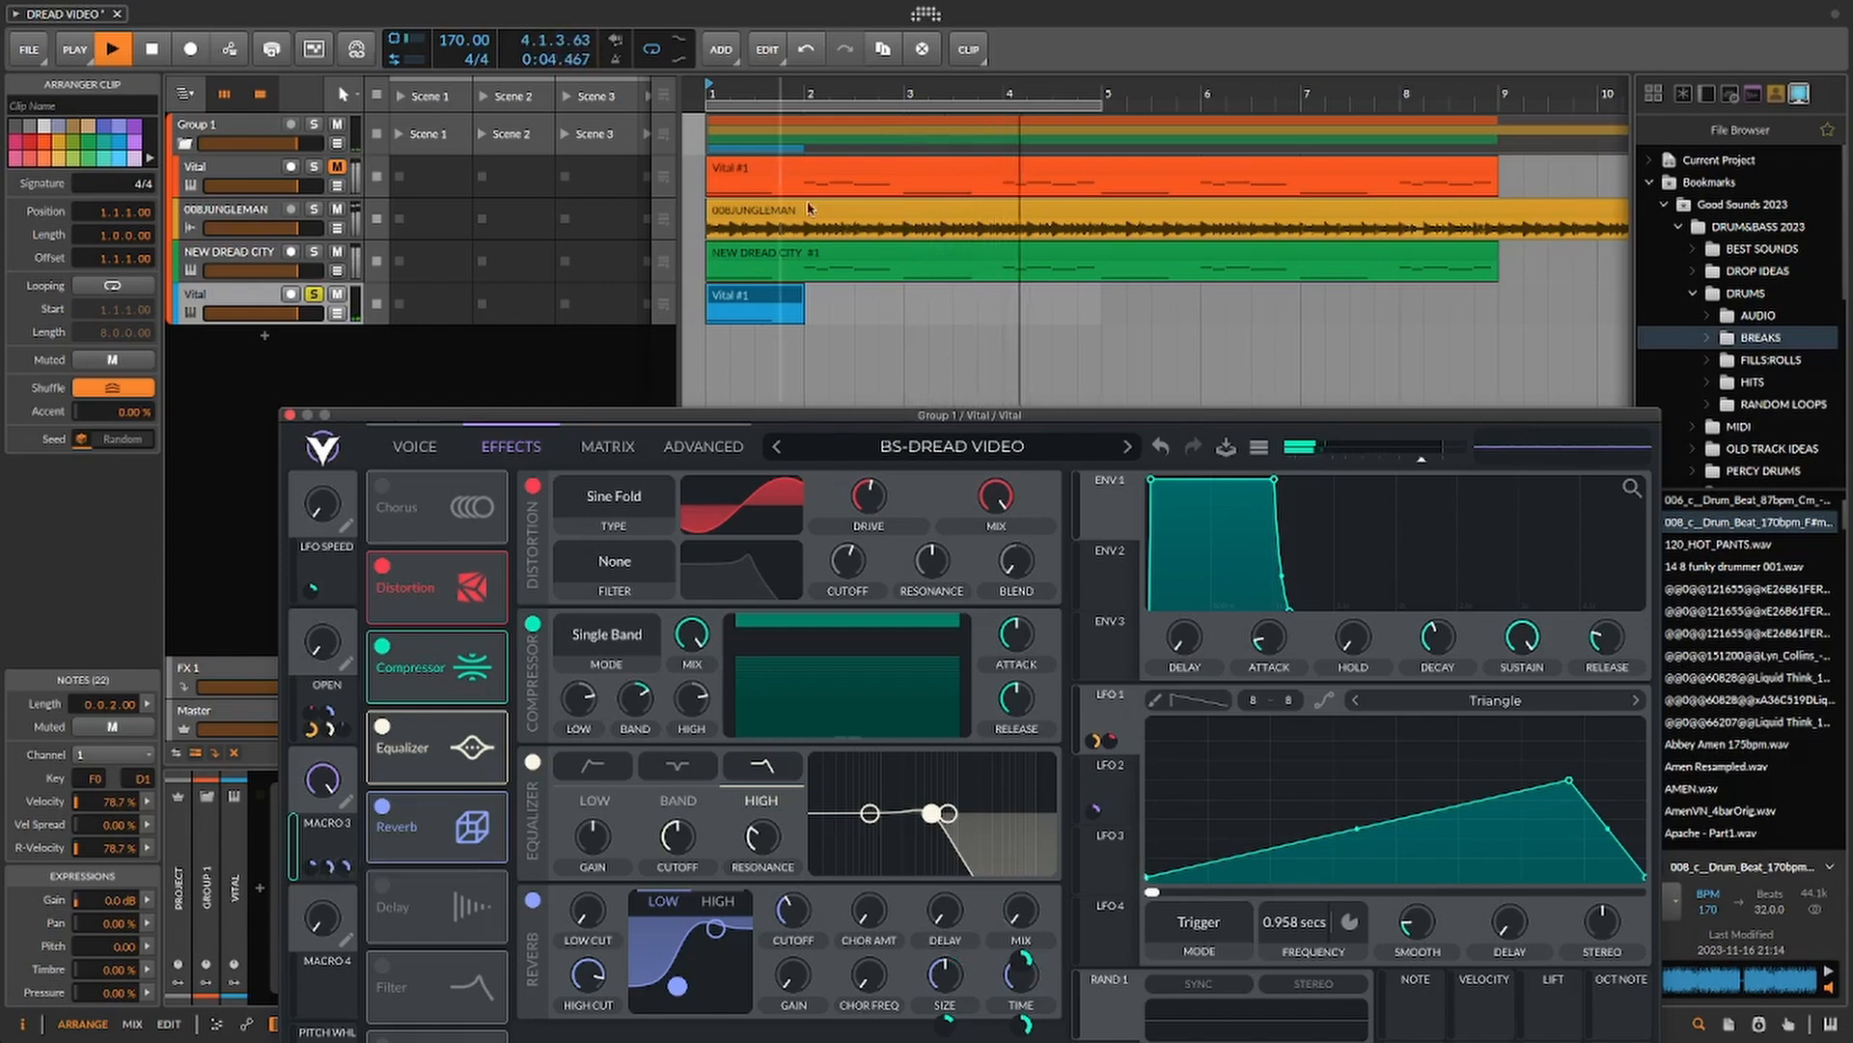
pyautogui.click(770, 300)
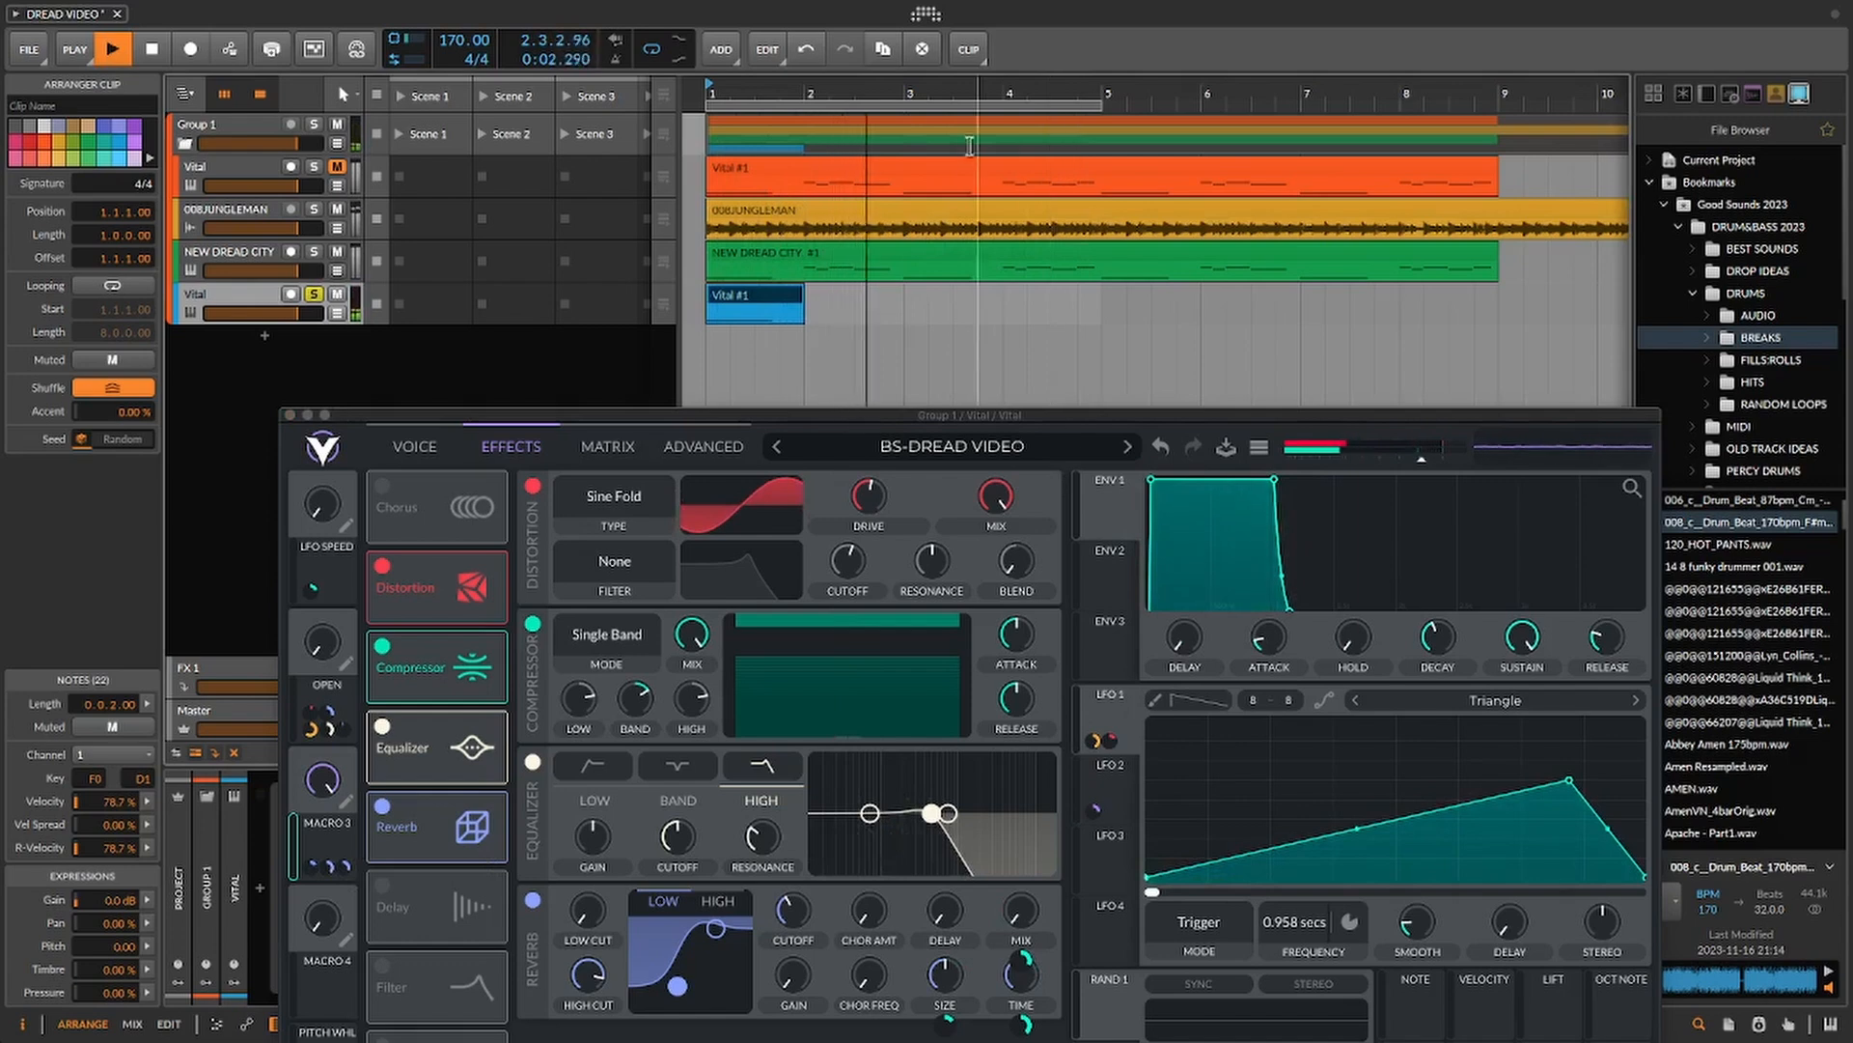
pyautogui.press('space')
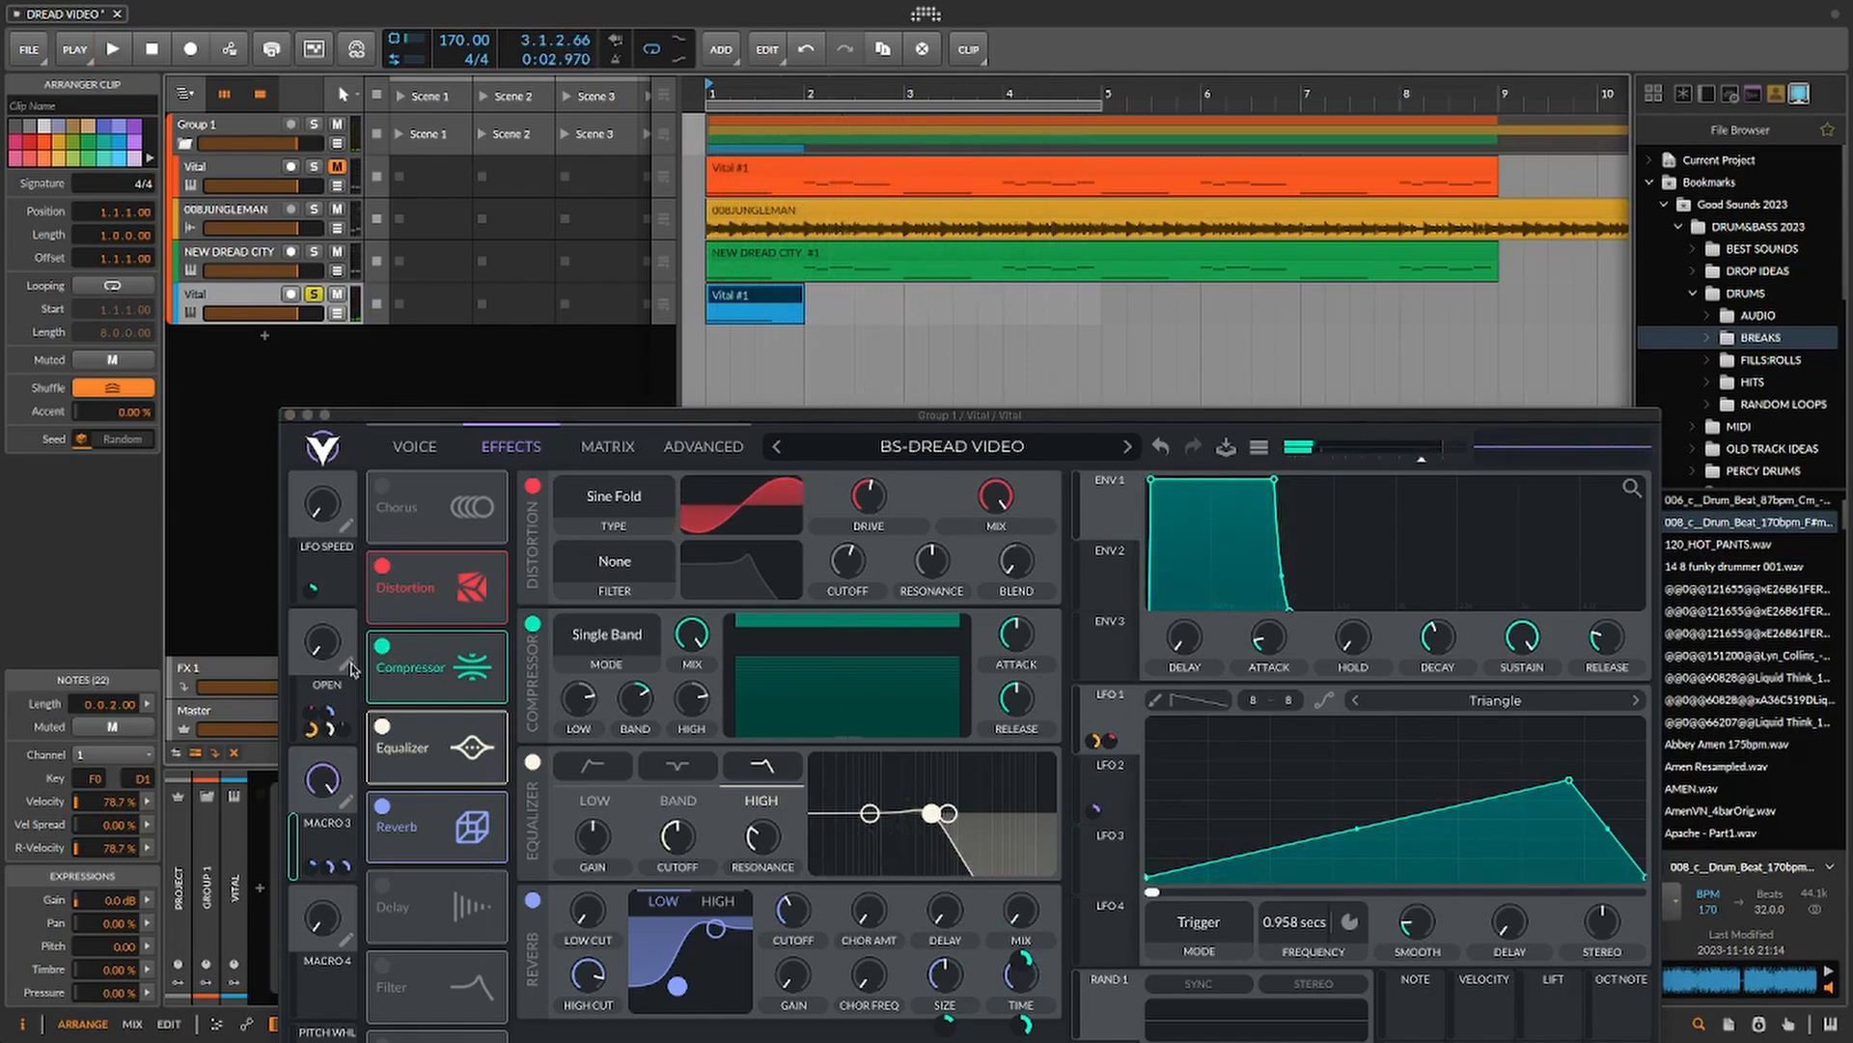
# - Set oscillator 2 to pitch 12, 7 unison voices, 13% unison detune, 0% phase randomization and a level of zero
pyautogui.moveTo(433, 421); pyautogui.dragTo(463, 384)
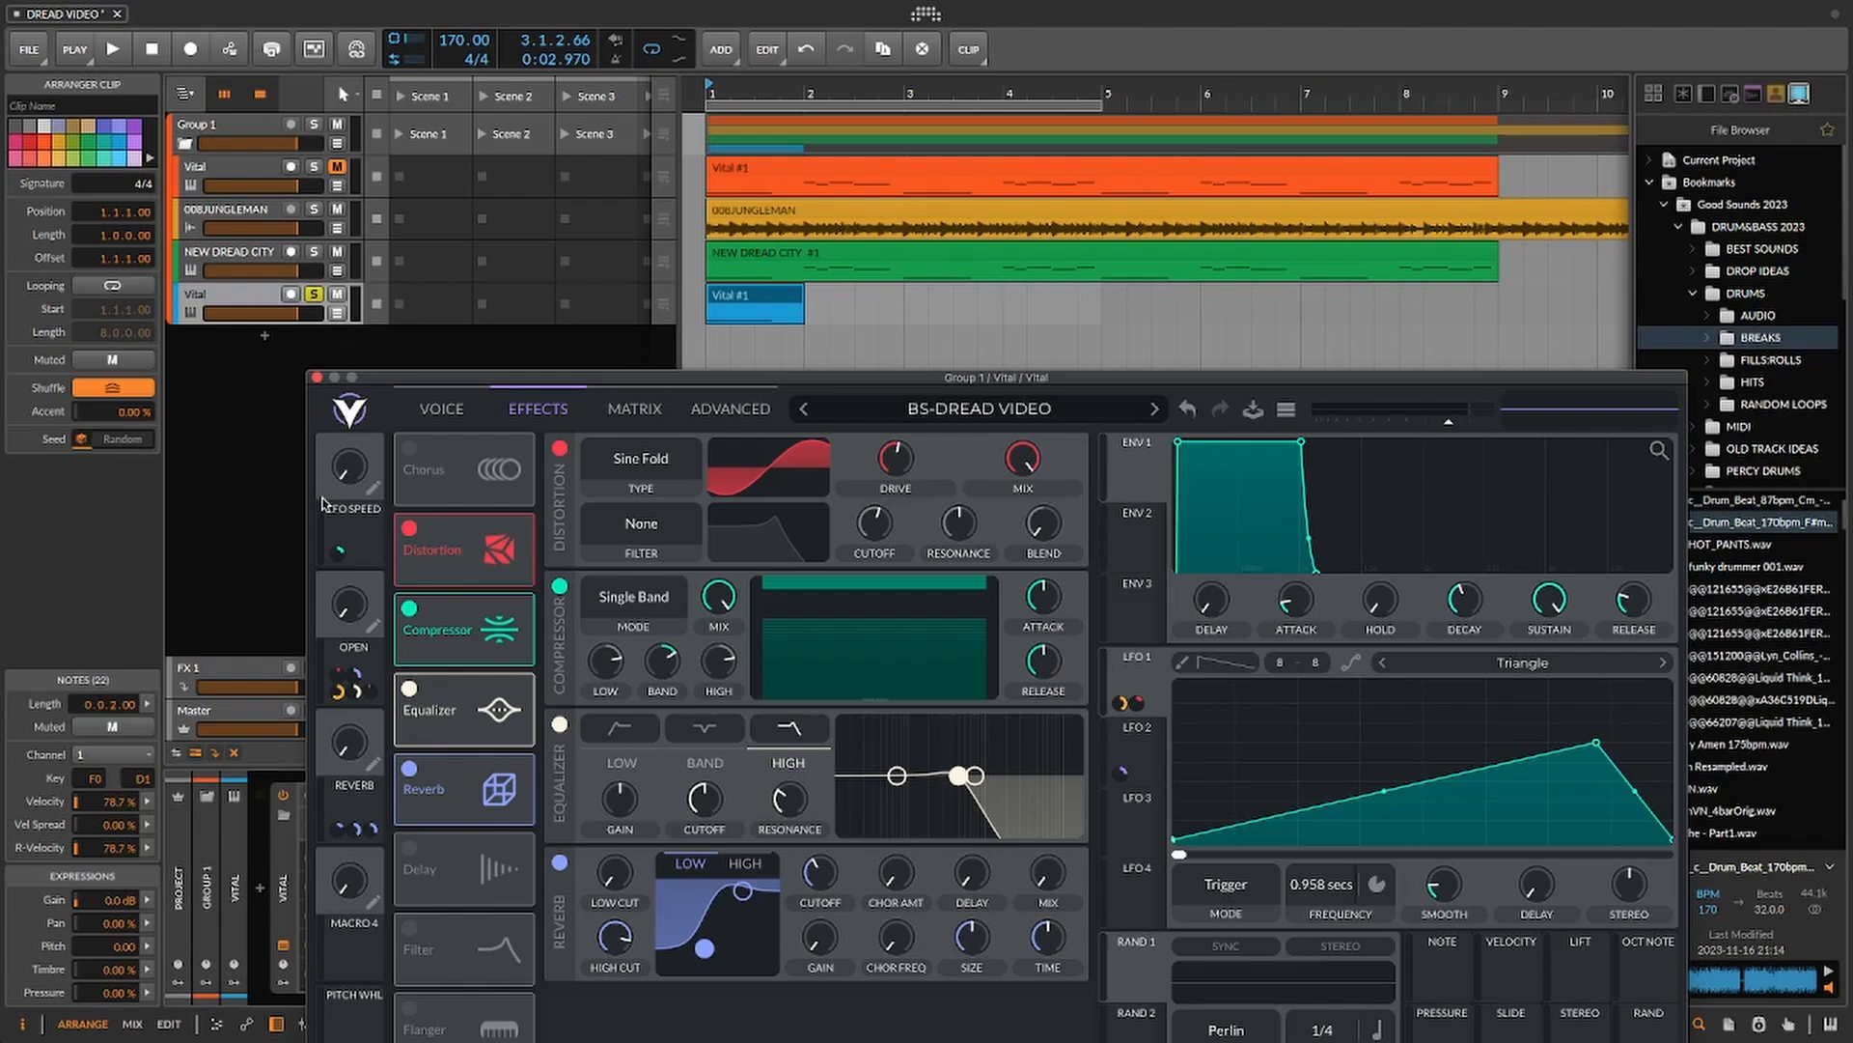
pyautogui.moveTo(498, 383); pyautogui.dragTo(552, 218)
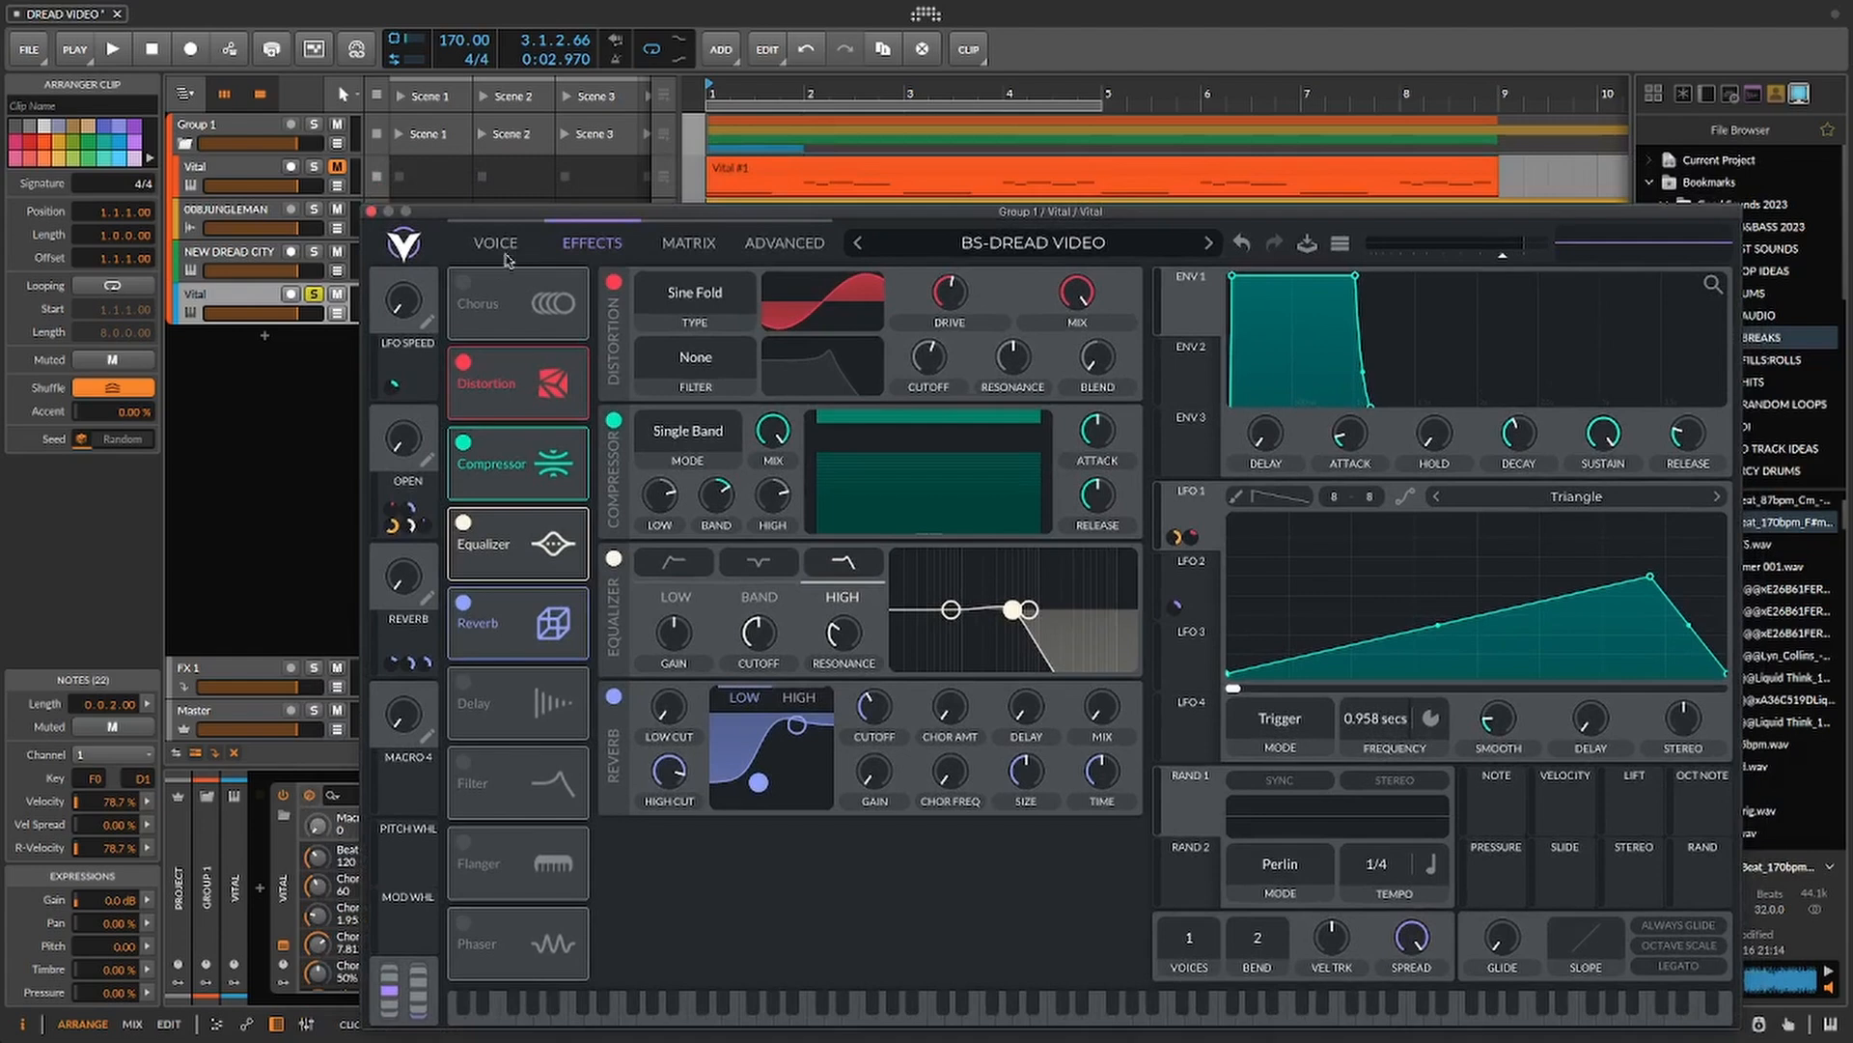
pyautogui.click(497, 245)
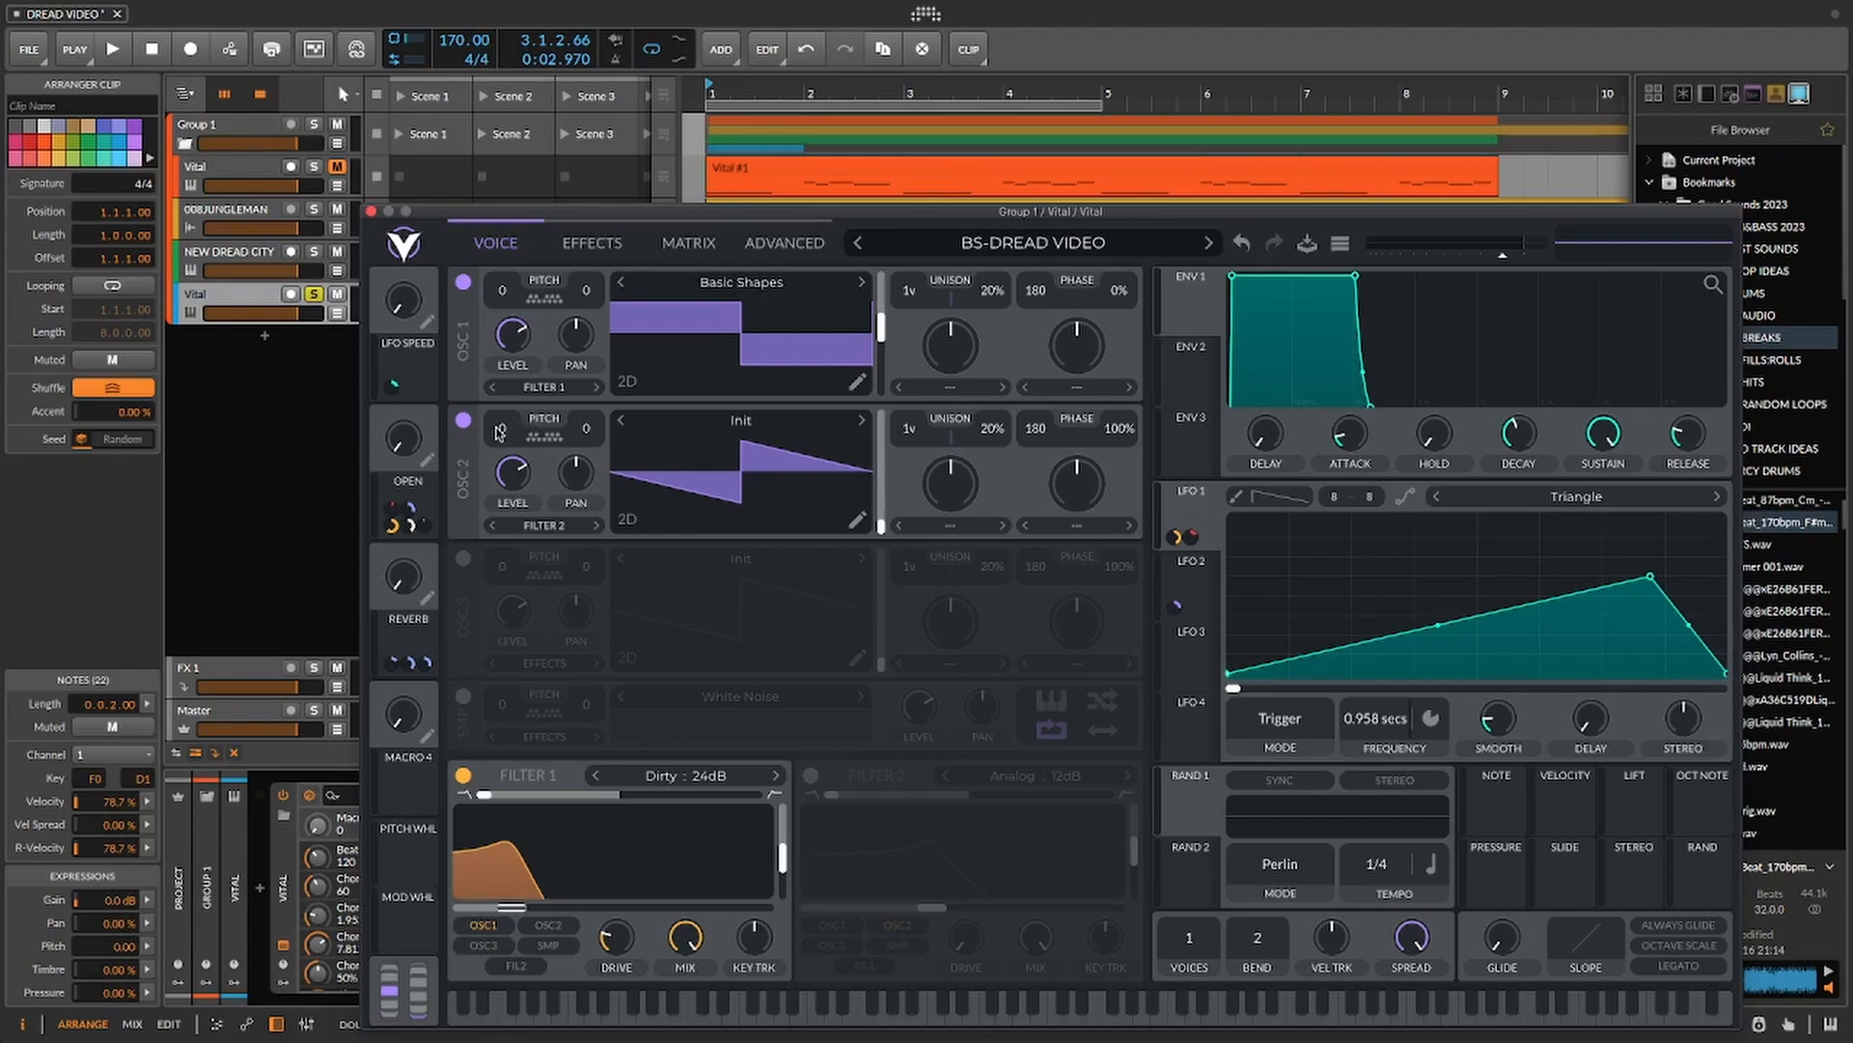
pyautogui.moveTo(499, 432); pyautogui.dragTo(533, 359)
pyautogui.moveTo(906, 429); pyautogui.dragTo(928, 389)
pyautogui.moveTo(1013, 429); pyautogui.dragTo(1003, 447)
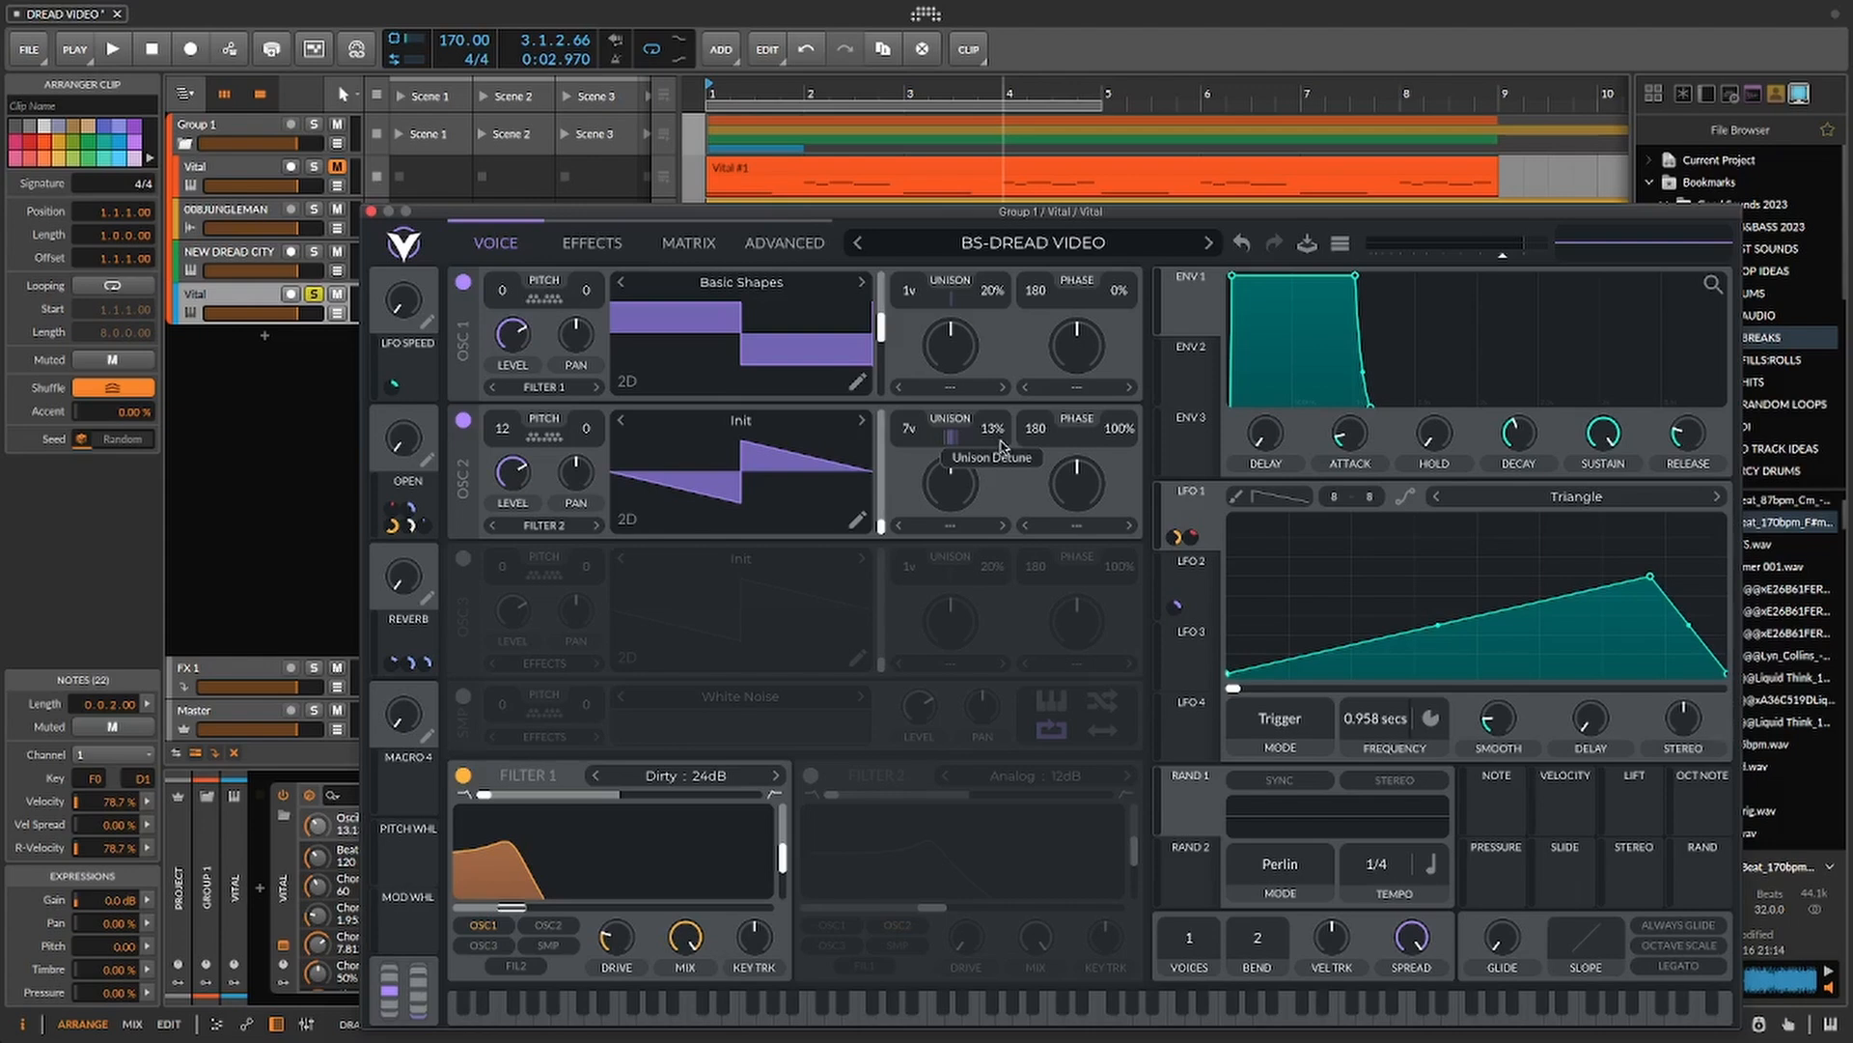
pyautogui.moveTo(1117, 432); pyautogui.dragTo(1084, 767)
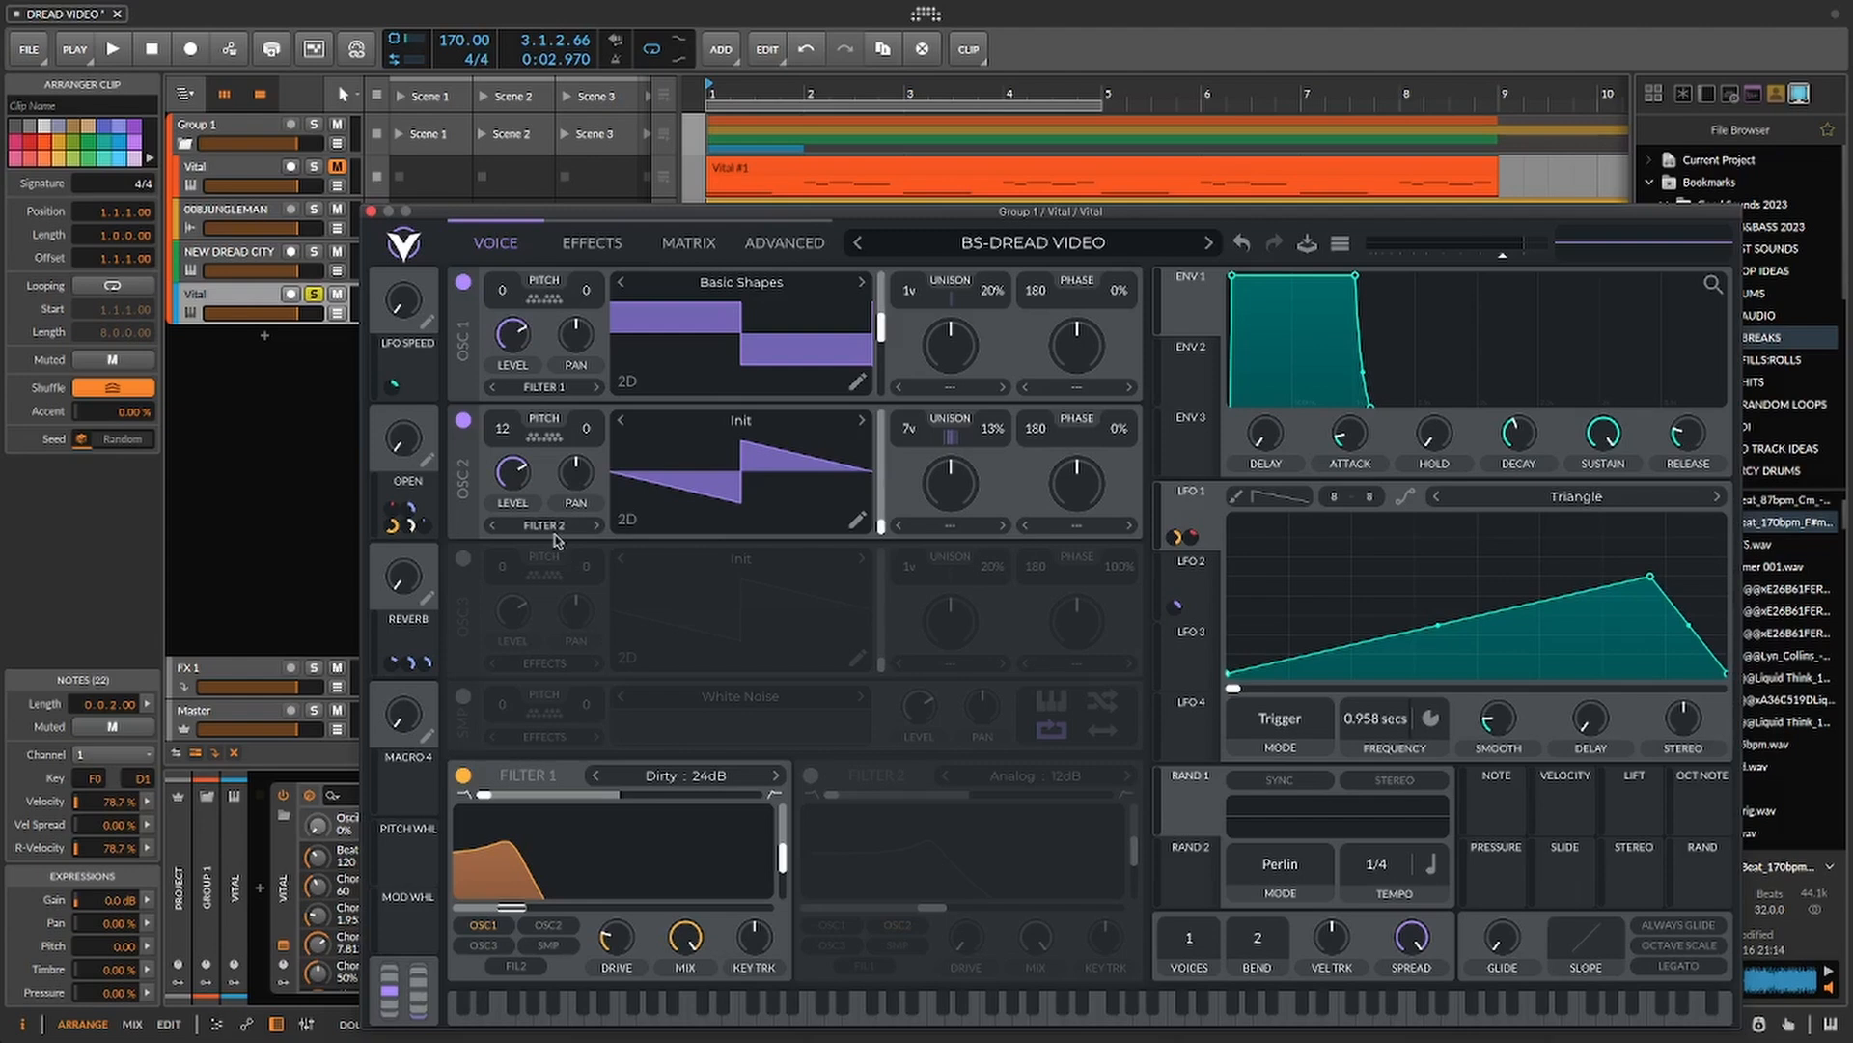
pyautogui.moveTo(526, 478); pyautogui.dragTo(442, 760)
# - Assign Macro 4 to Envelope 1's attack, turn Macro 4 up to 1.000 and increase the modulation amount for a long attack
pyautogui.moveTo(1206, 271)
pyautogui.moveTo(405, 790)
pyautogui.moveTo(407, 789); pyautogui.dragTo(1353, 500)
pyautogui.moveTo(414, 706); pyautogui.dragTo(475, 362)
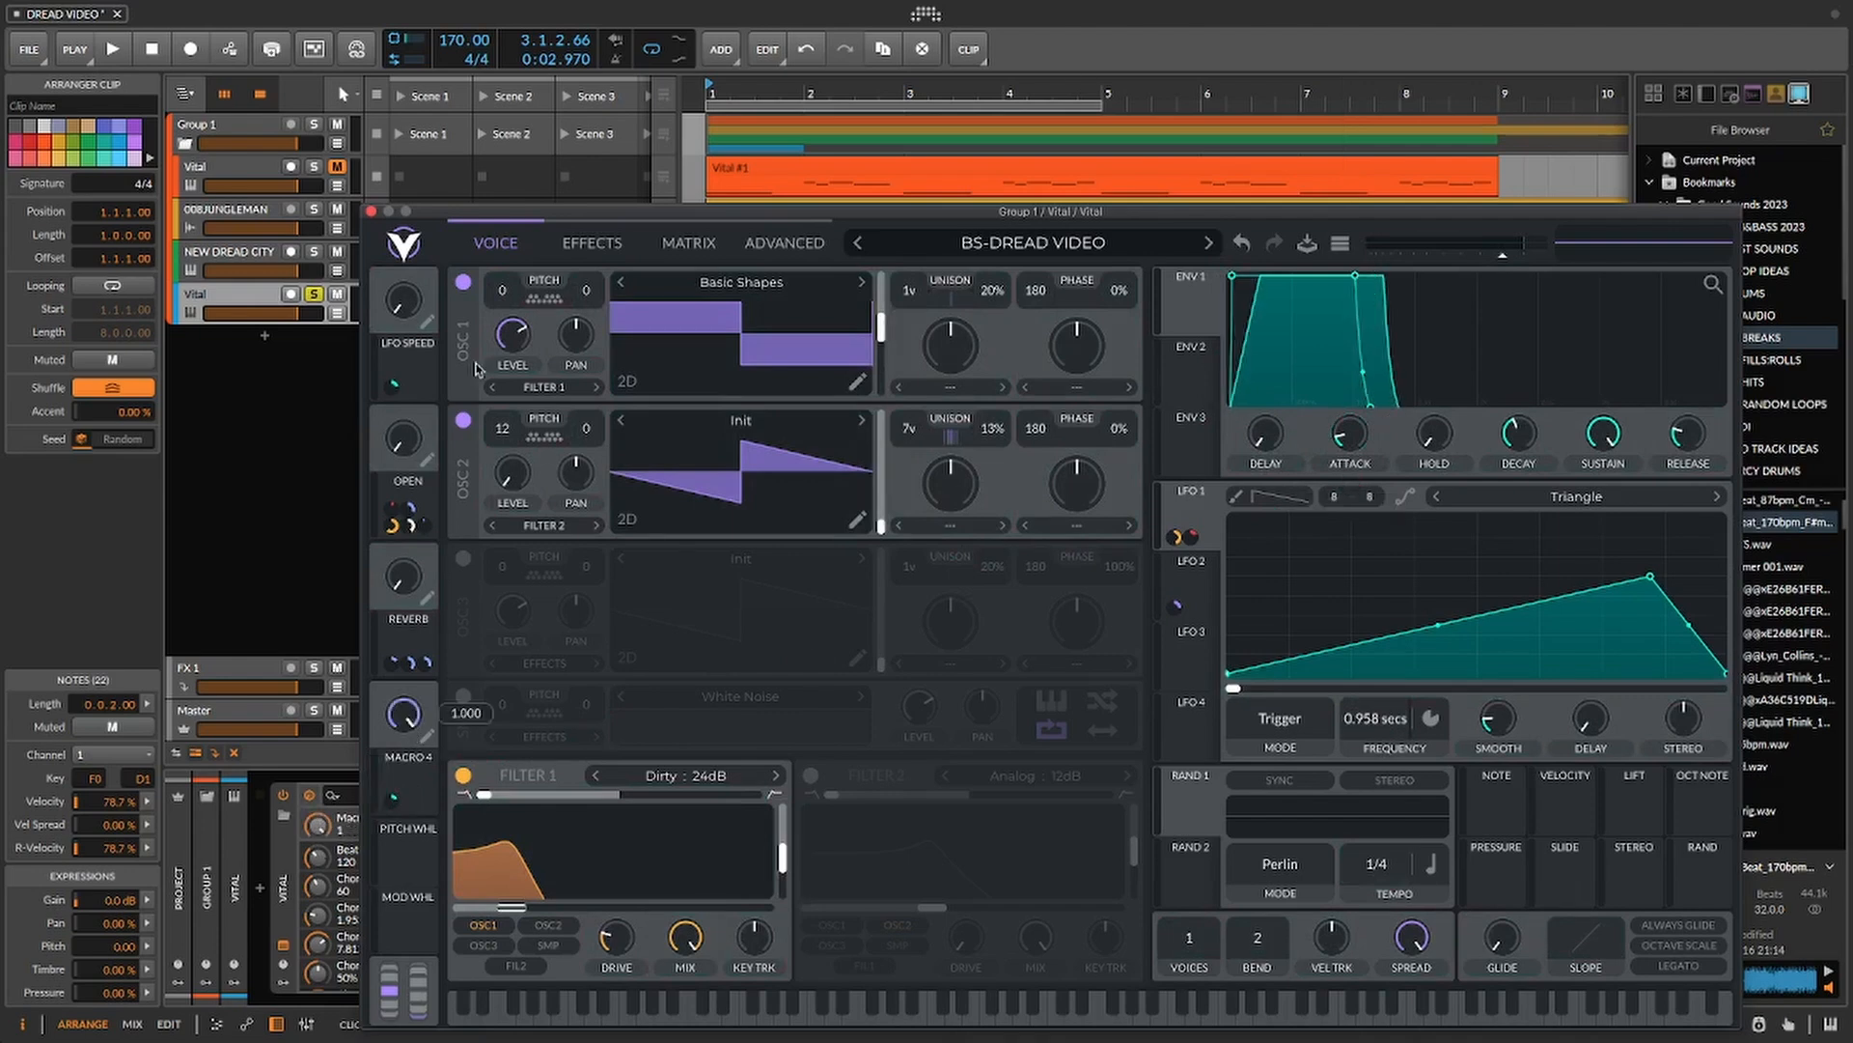
pyautogui.moveTo(1342, 479)
pyautogui.mouseDown()
pyautogui.moveTo(1341, 425)
pyautogui.moveTo(1342, 442)
pyautogui.mouseUp()
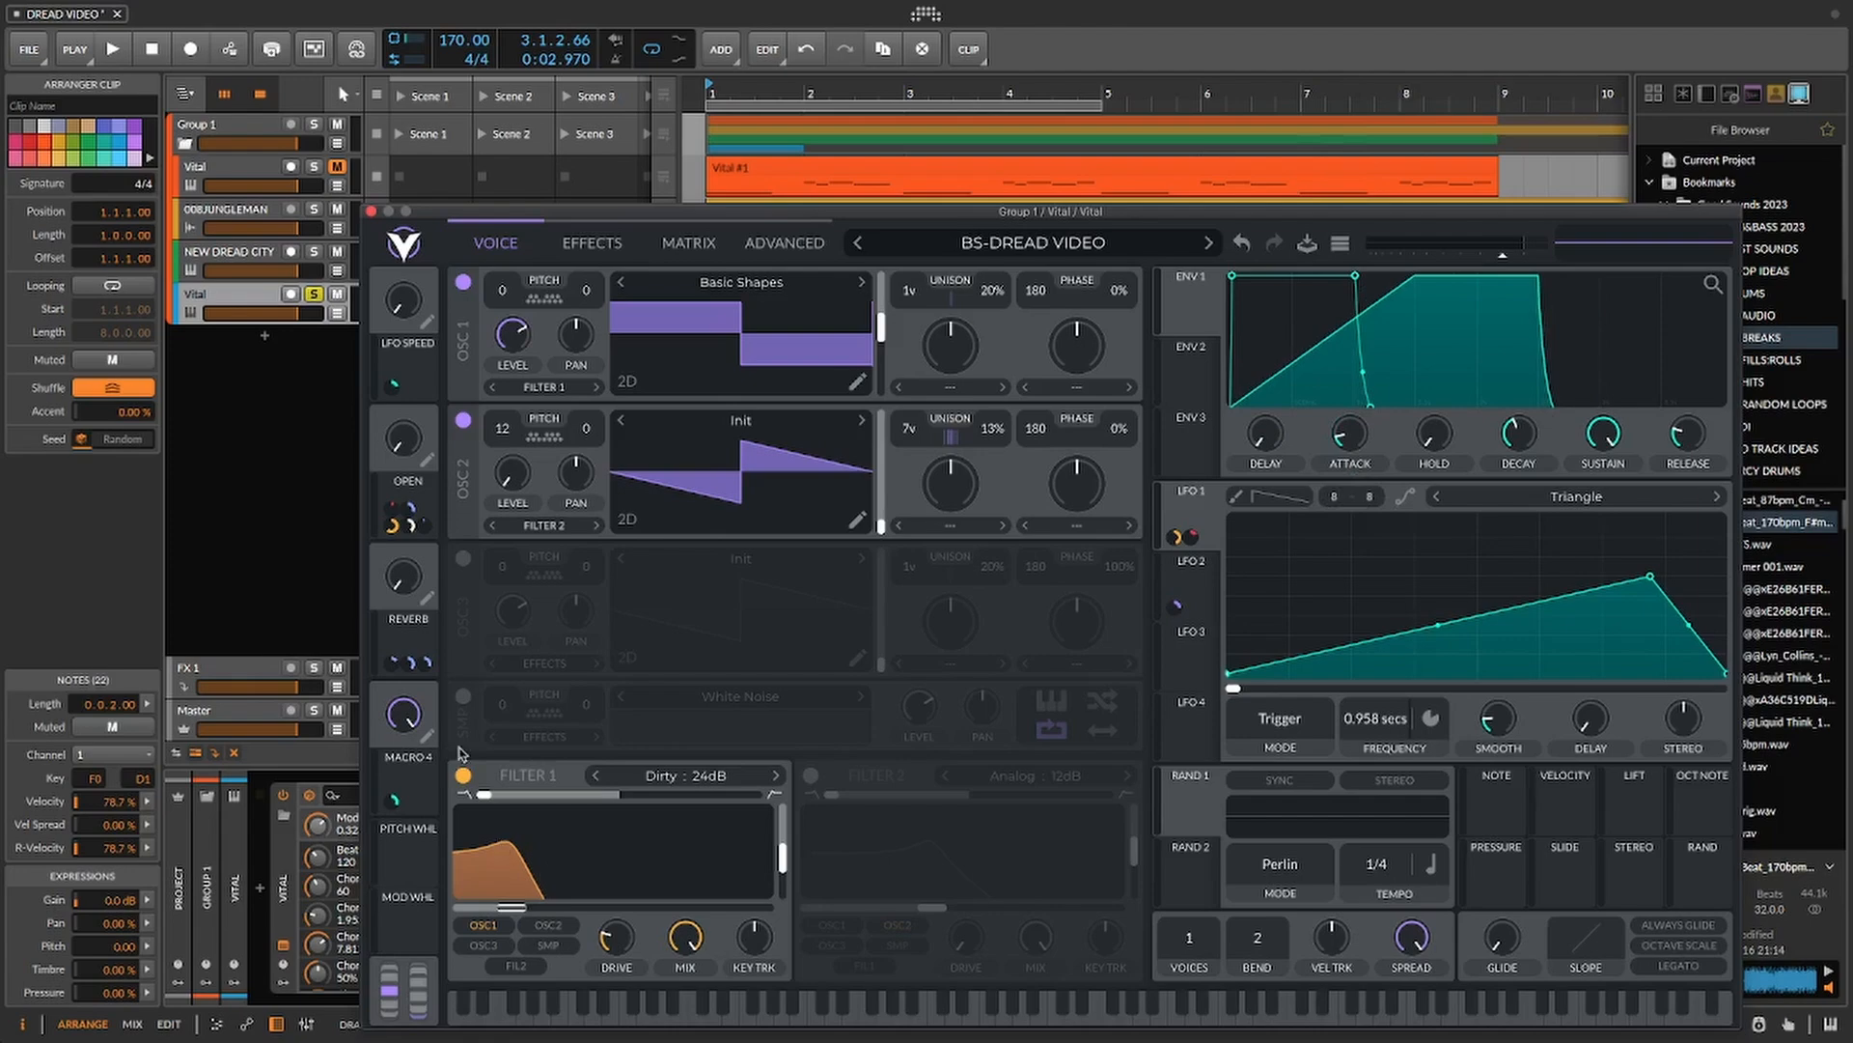
# - Move the Vital window clear of the one-bar clip and play the clip to hear the Macro 4 attack fade-in
pyautogui.moveTo(813, 210); pyautogui.dragTo(742, 382)
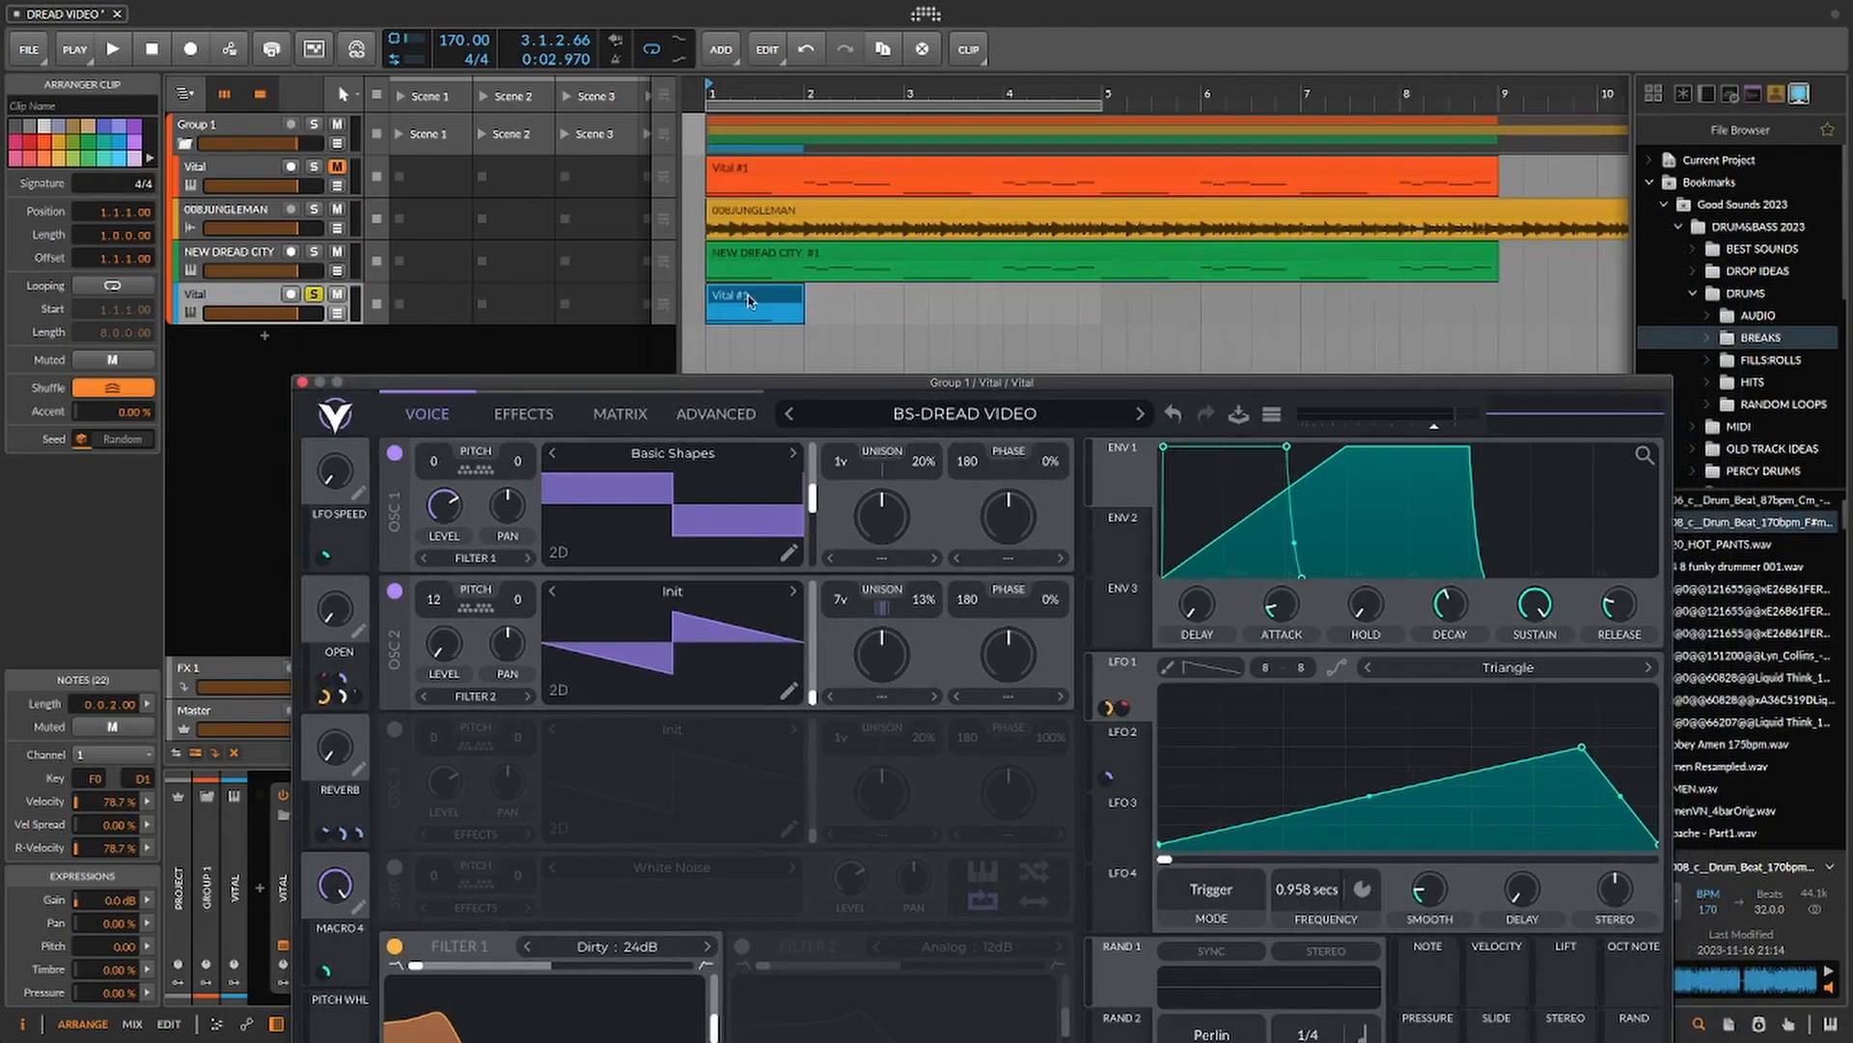
pyautogui.click(746, 300)
pyautogui.press('space')
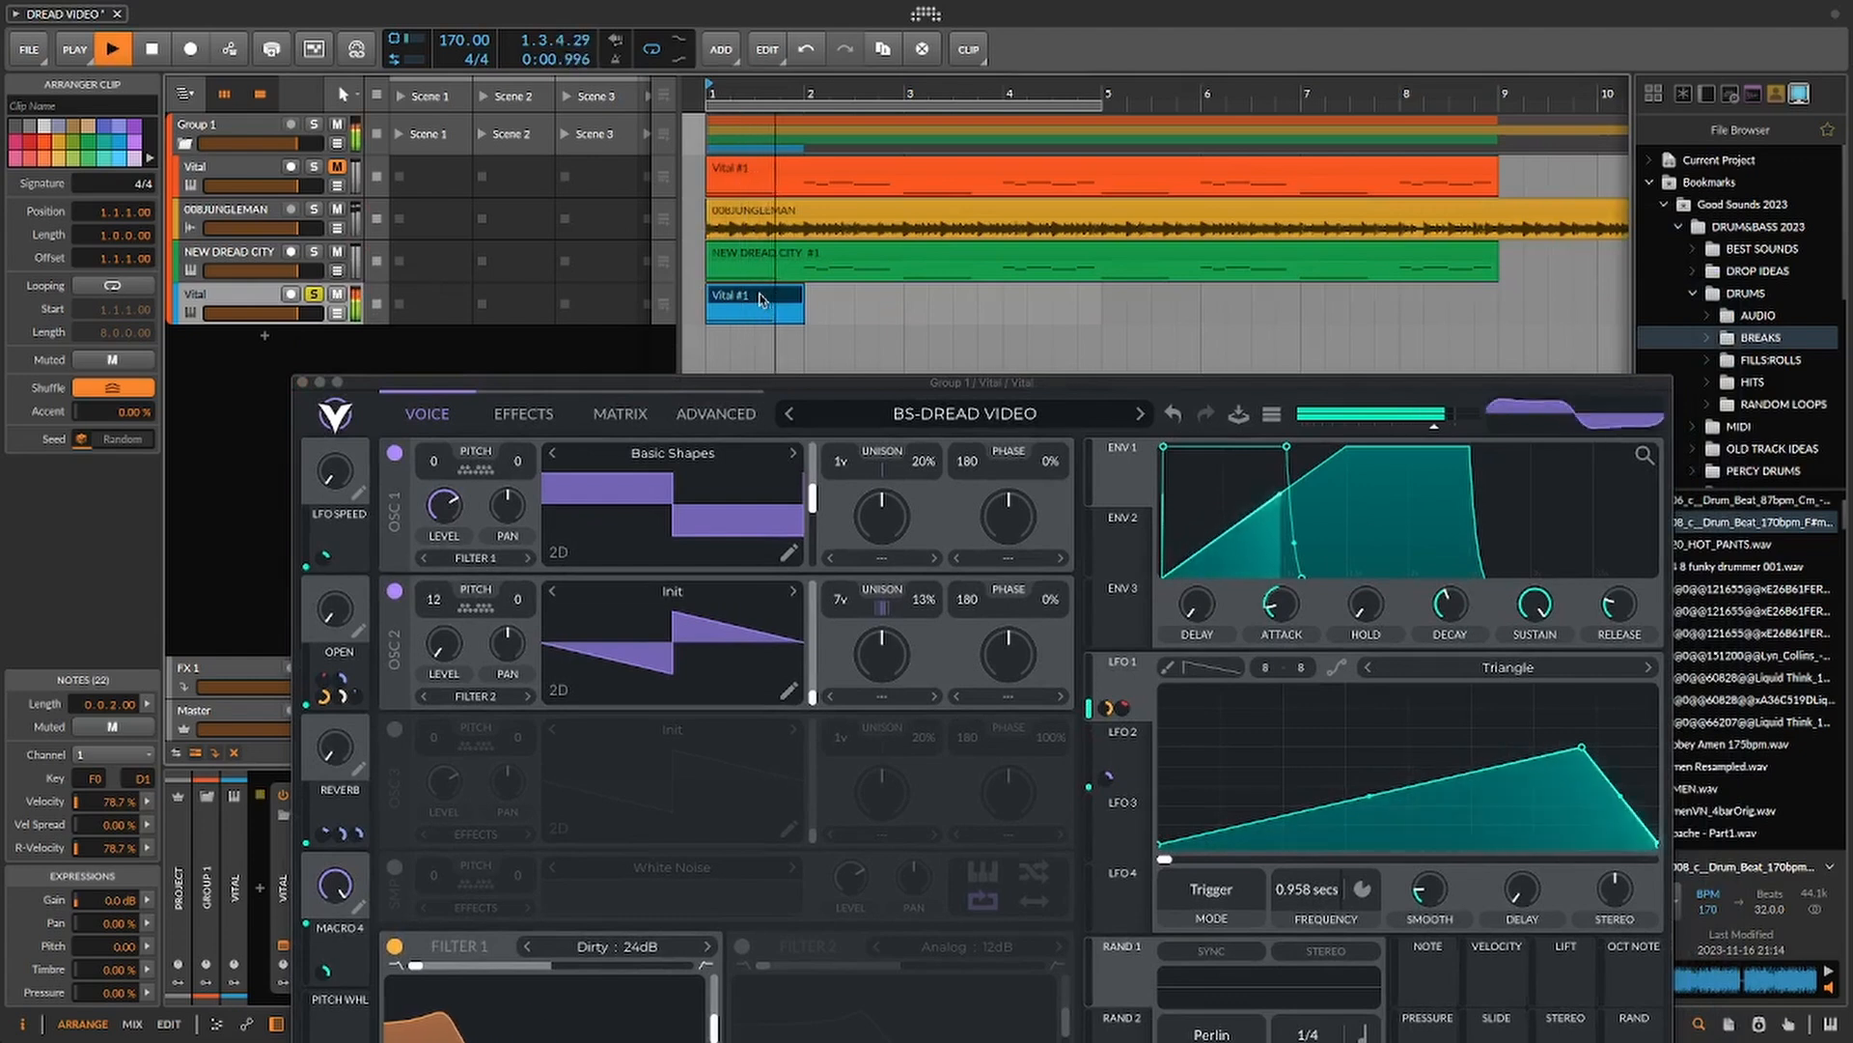
pyautogui.press('space')
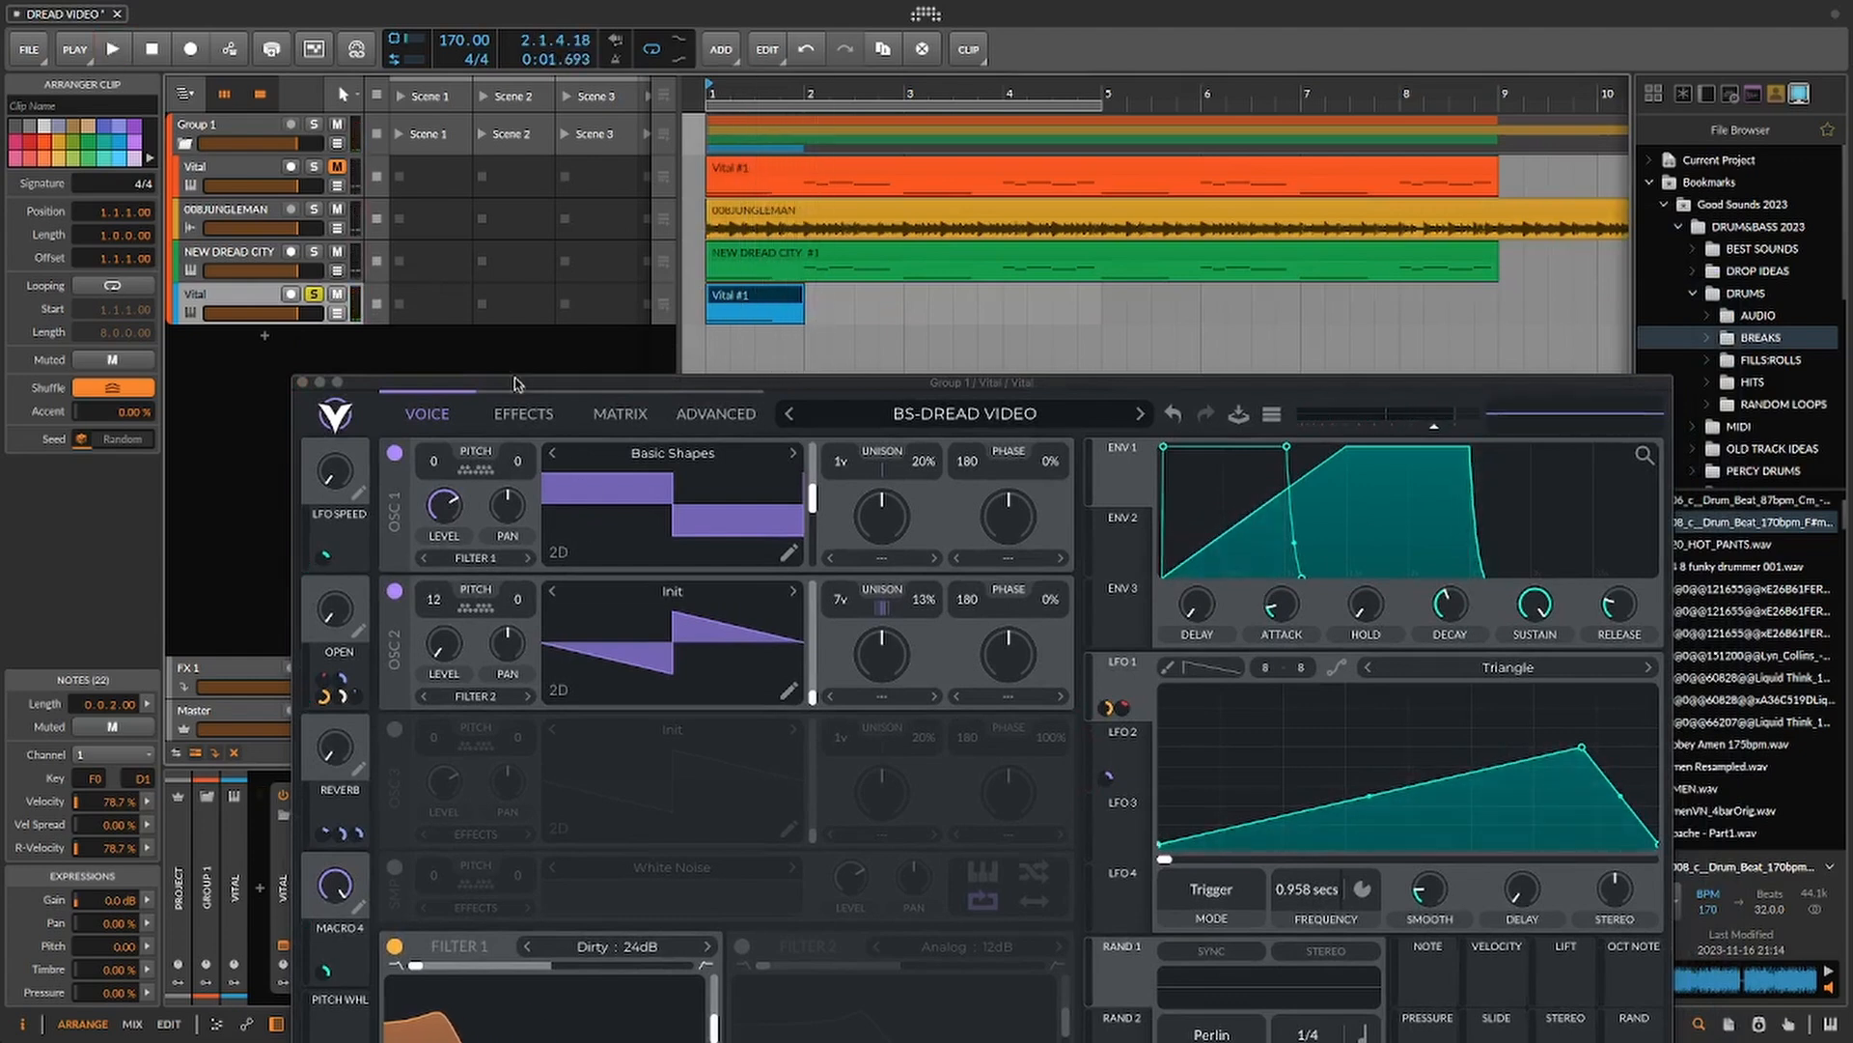
# - Turn the OPEN macro up to maximum and replay the one-bar Vital clip to check the slower attack on the open sound
pyautogui.click(473, 389)
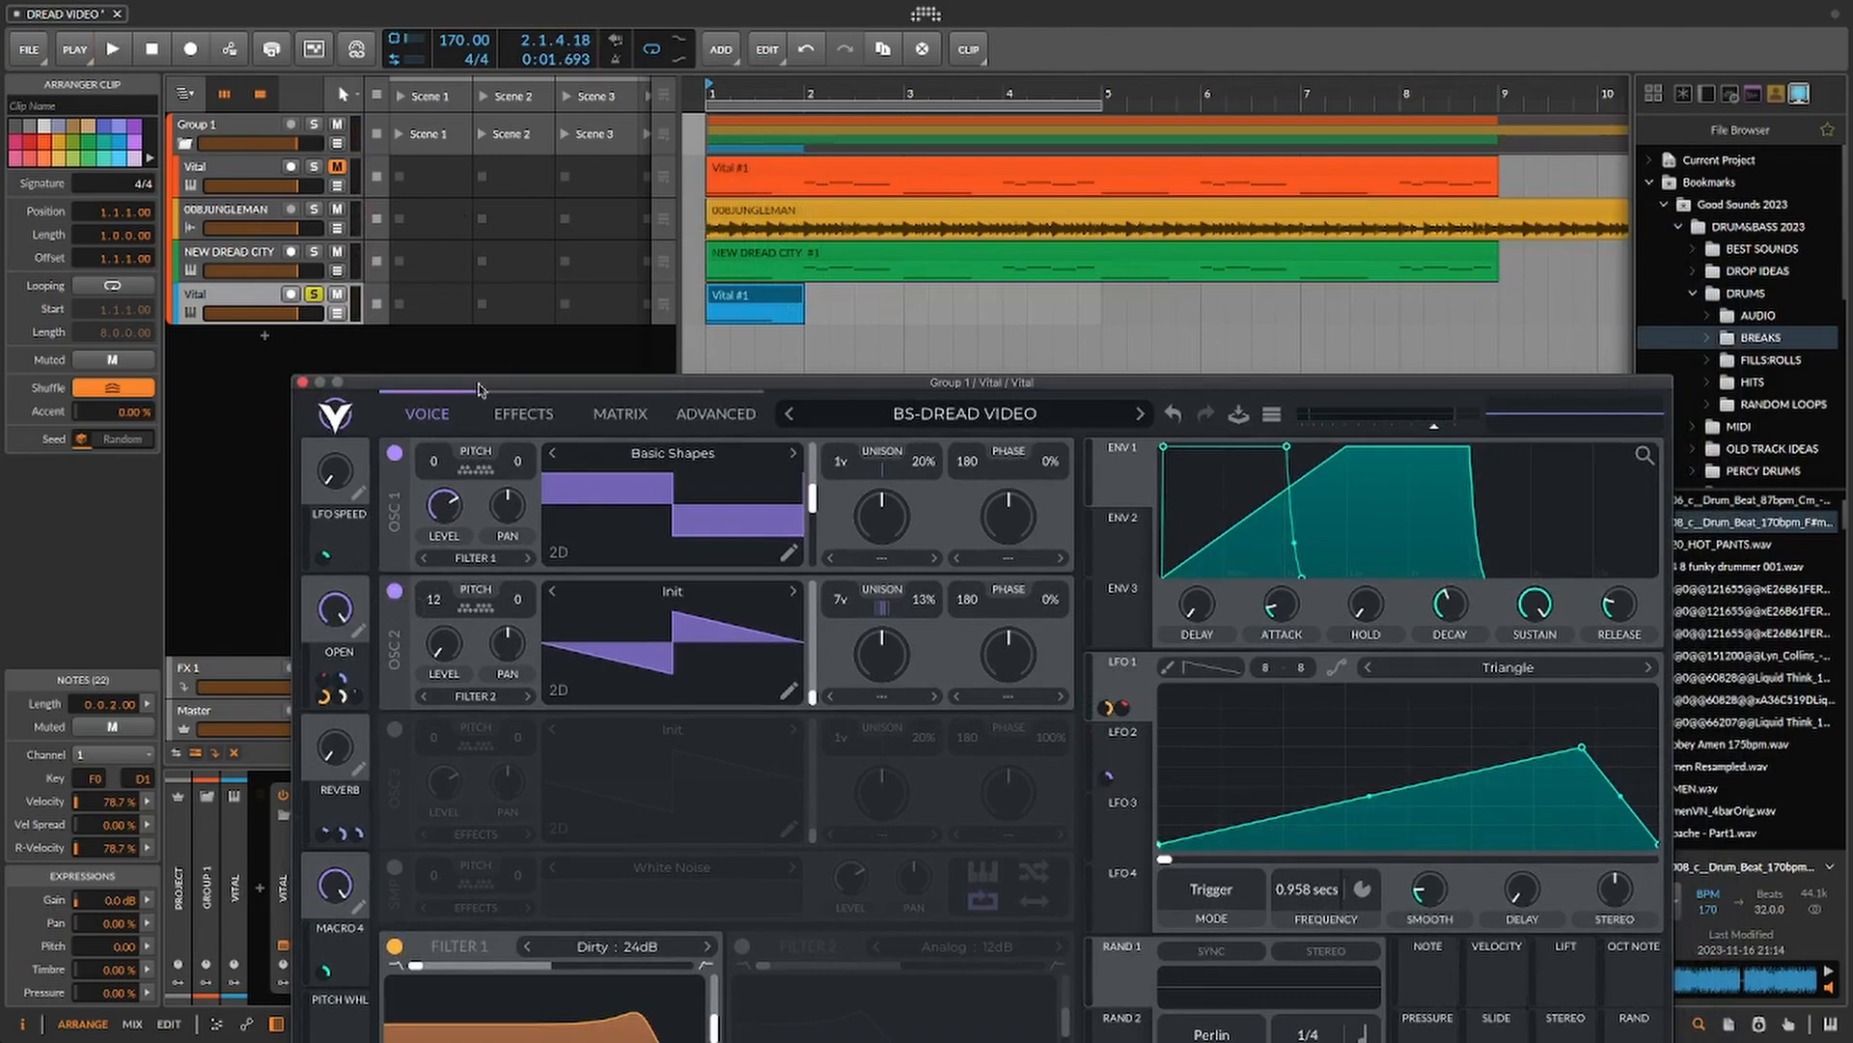
pyautogui.moveTo(483, 386); pyautogui.dragTo(581, 375)
pyautogui.click(762, 302)
pyautogui.press('space')
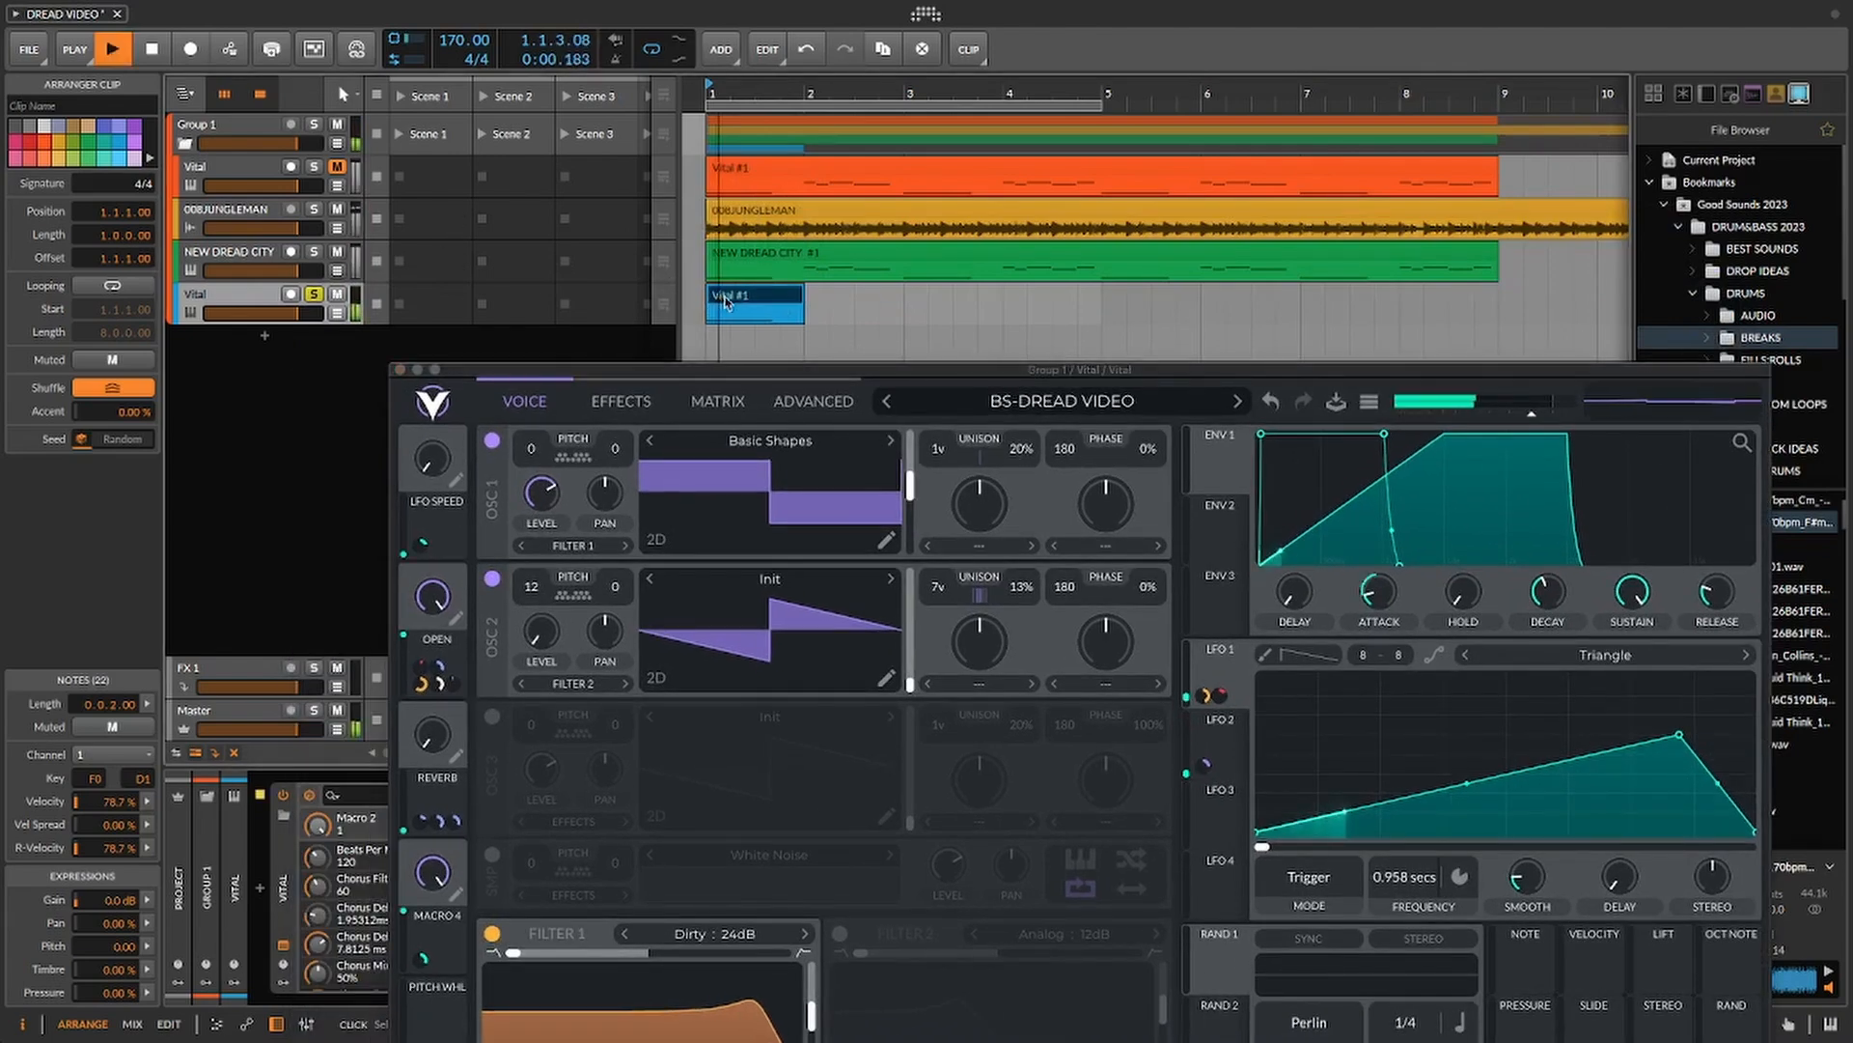
pyautogui.press('space')
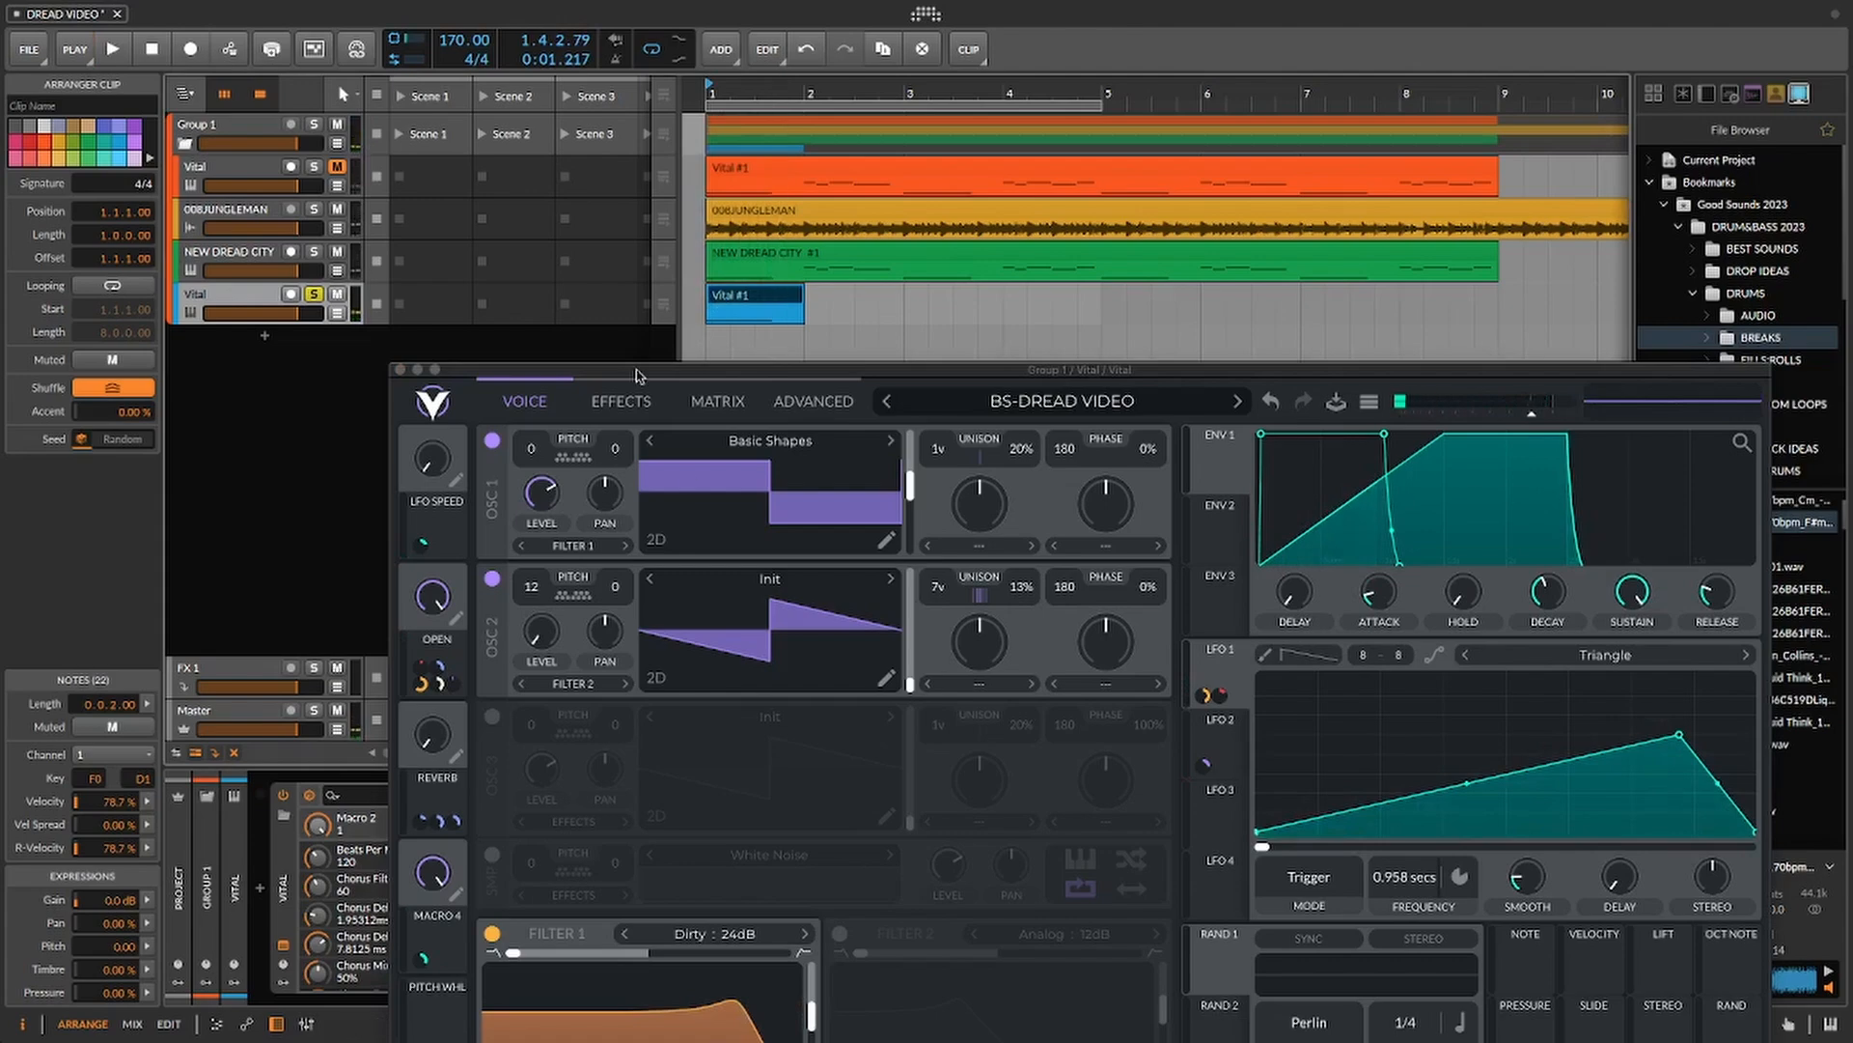
pyautogui.press('space')
pyautogui.press('space')
# - Assign Macro 4 to oscillator 2's level with an amount of 0.673 and replay the one-bar clip to check the added layer
pyautogui.moveTo(637, 374); pyautogui.dragTo(689, 174)
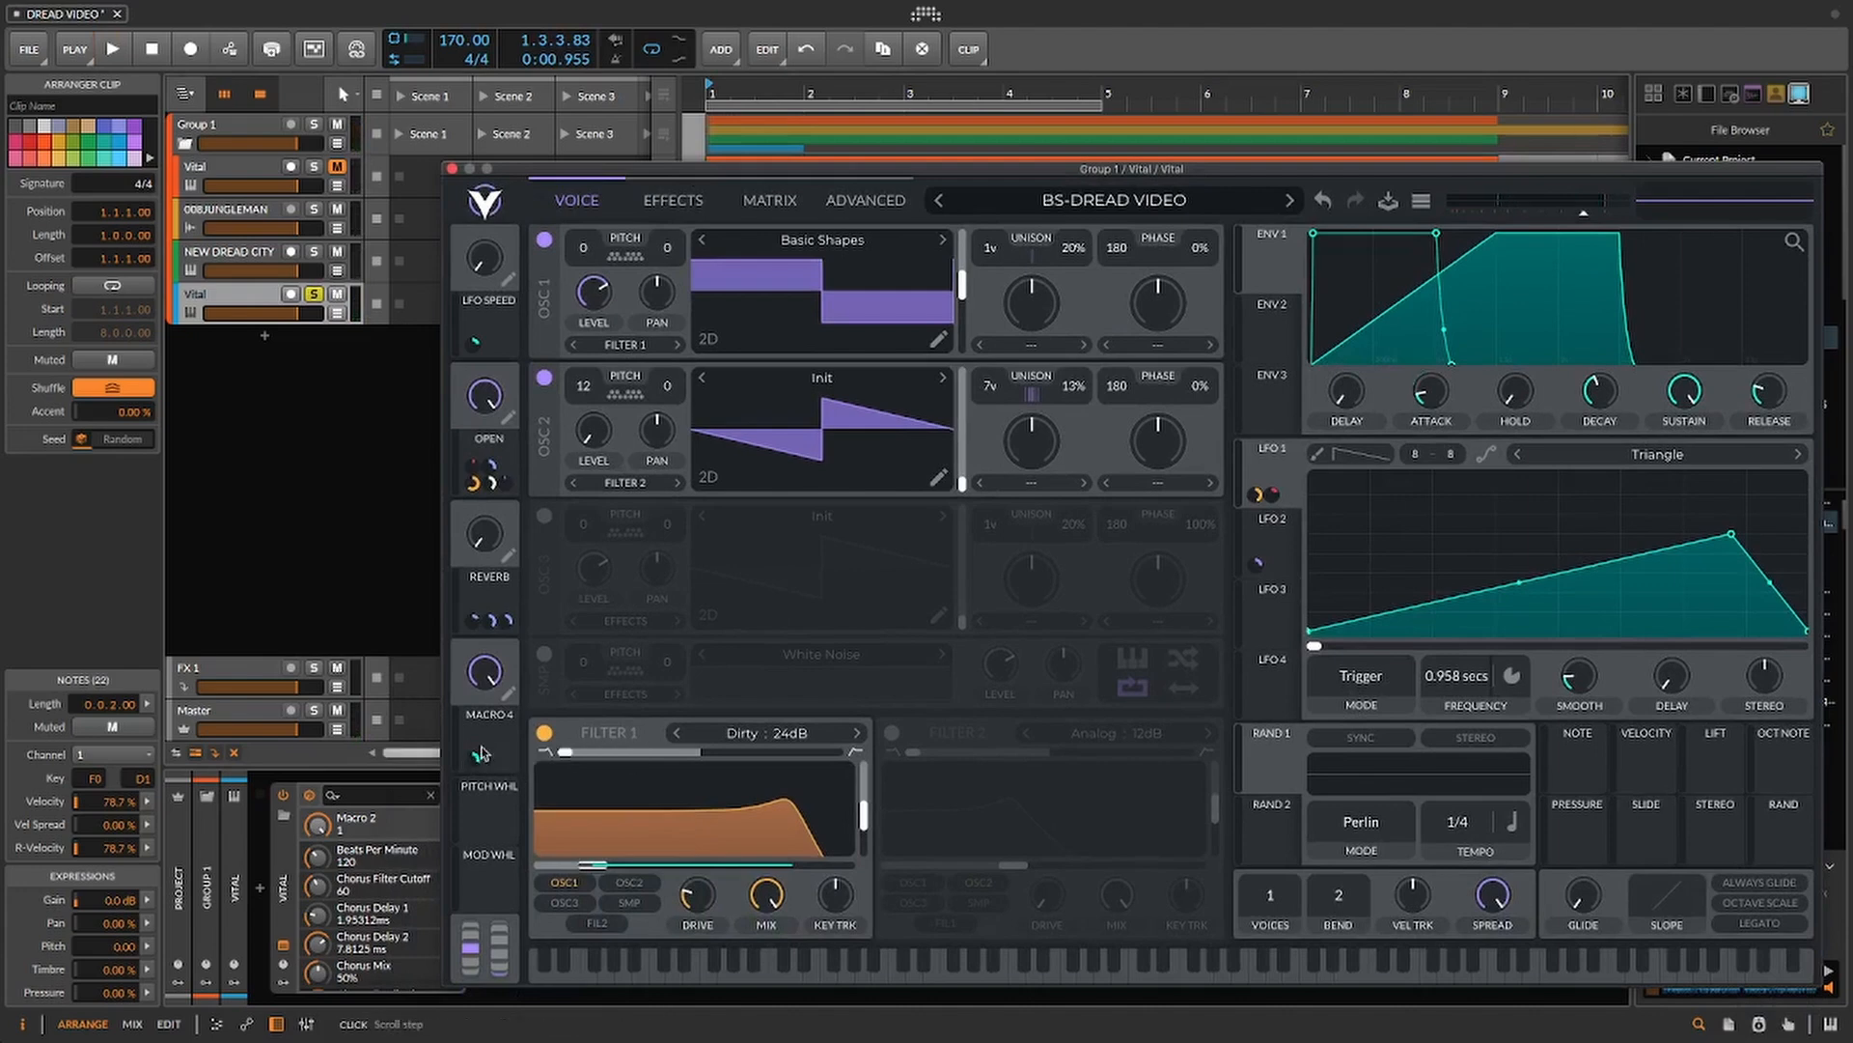
pyautogui.moveTo(477, 756); pyautogui.dragTo(595, 521)
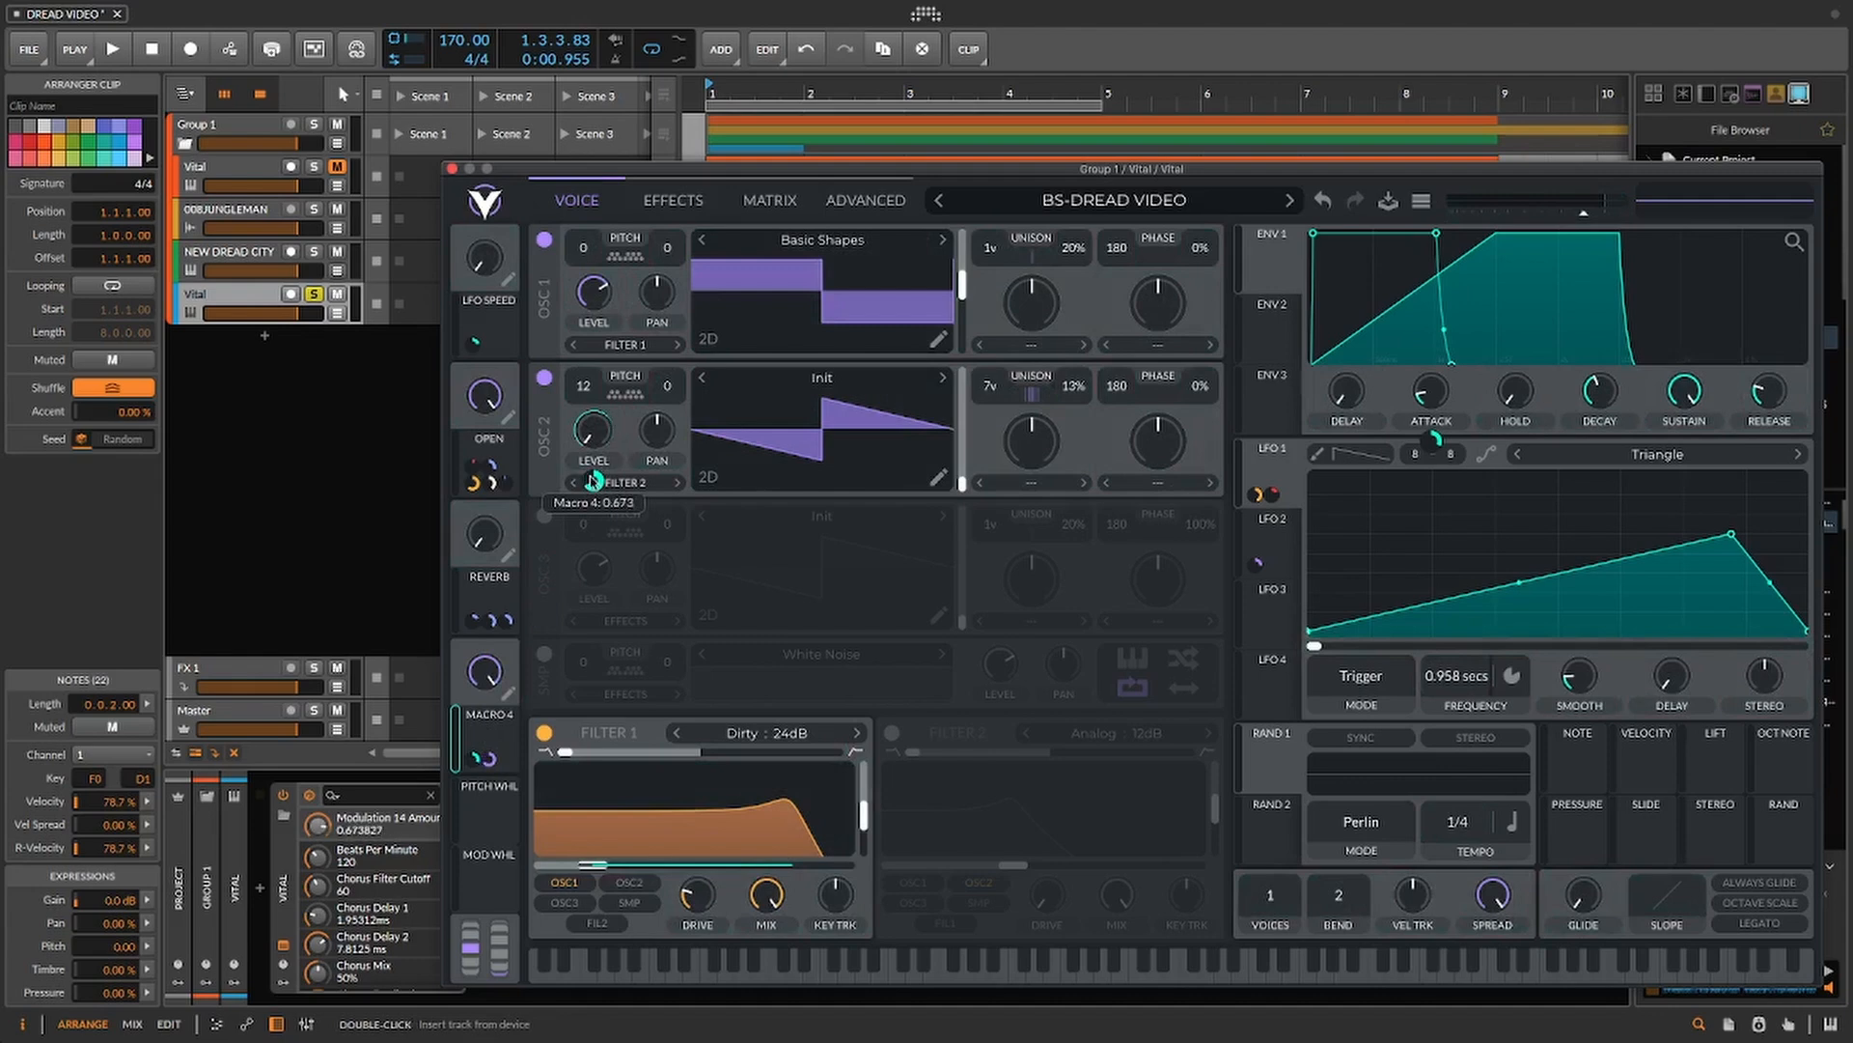
pyautogui.moveTo(556, 170); pyautogui.dragTo(513, 315)
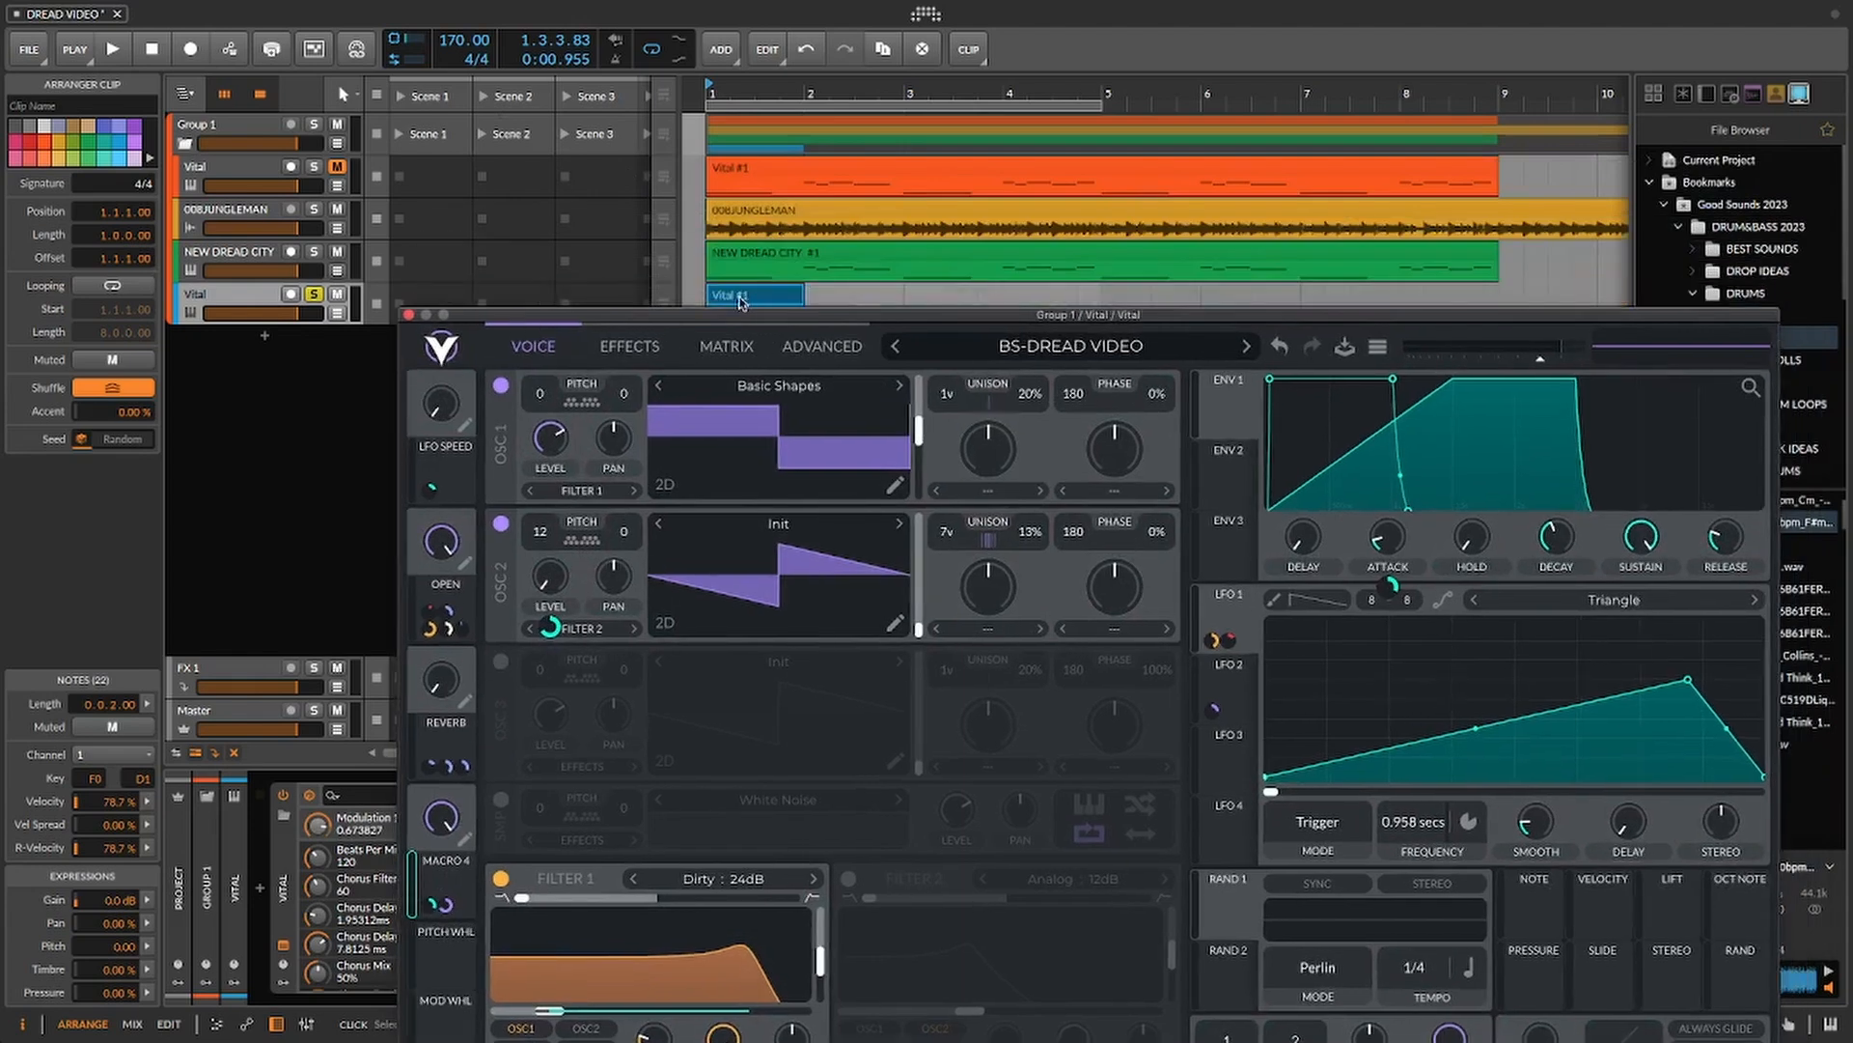
pyautogui.press('space')
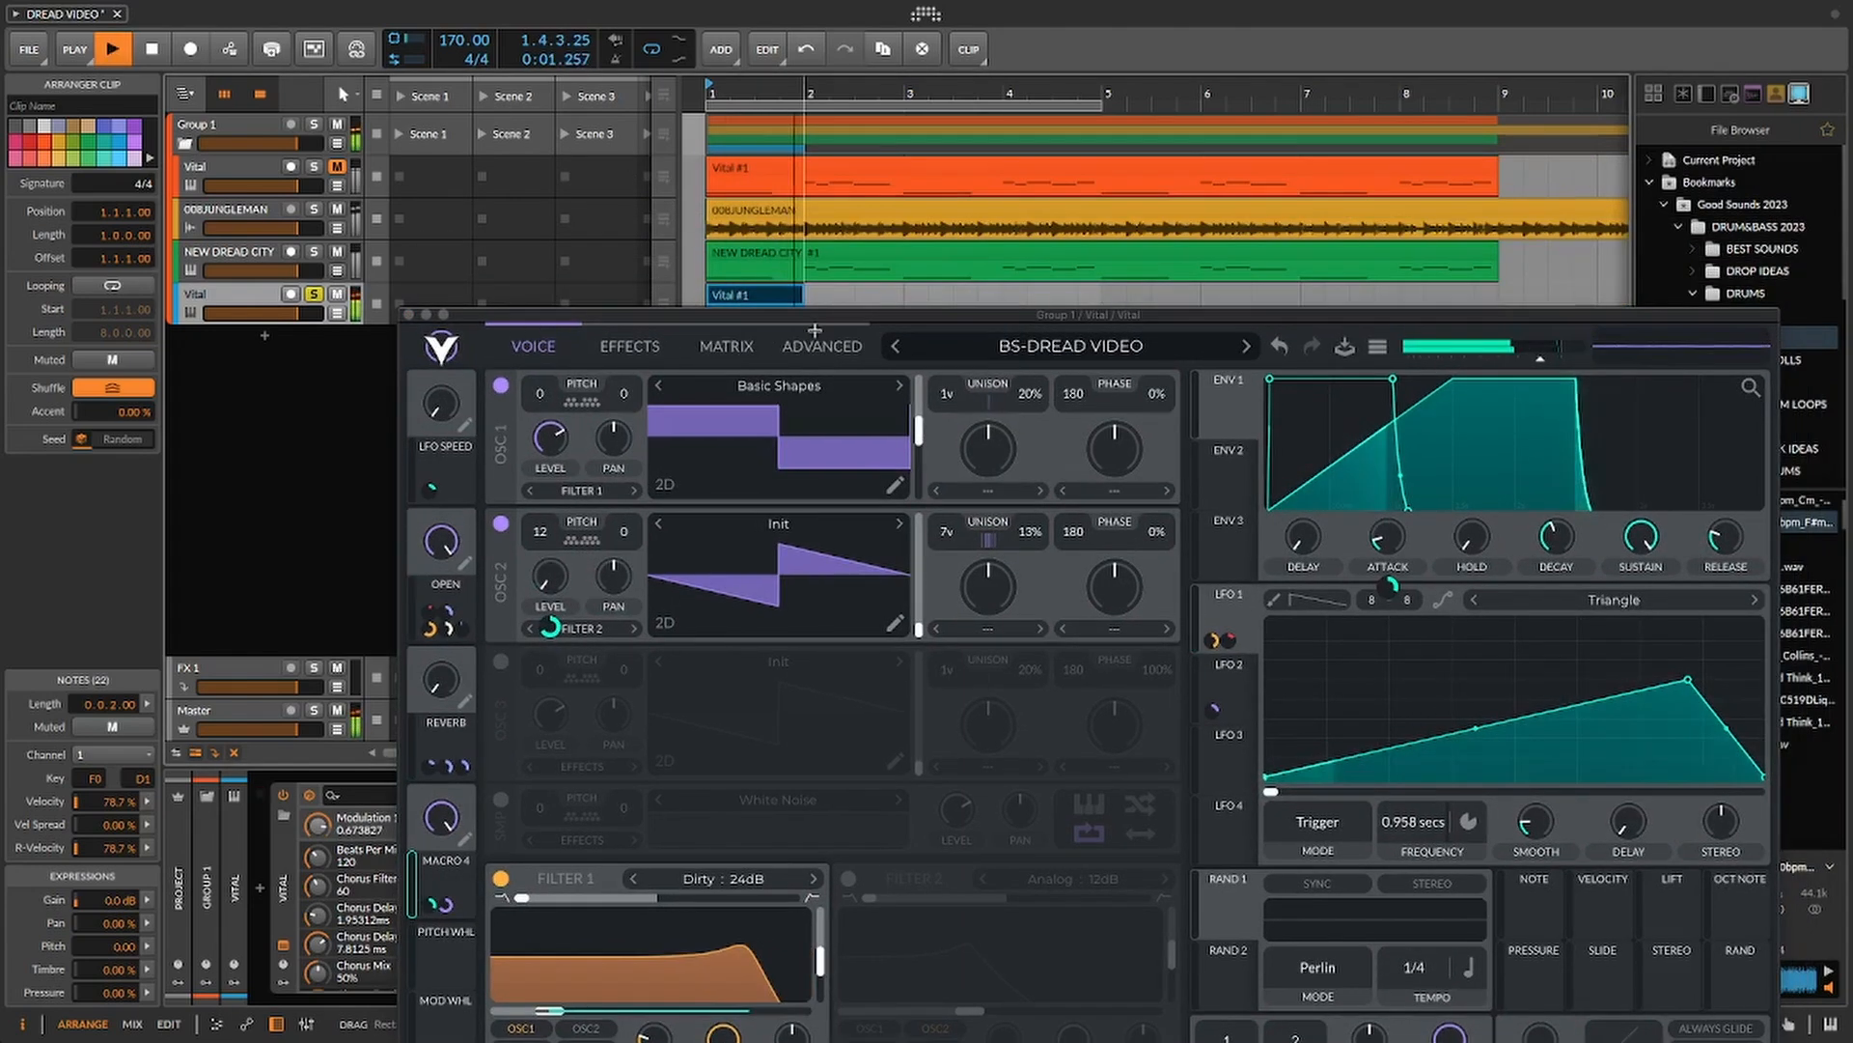
pyautogui.press('space')
pyautogui.press('space')
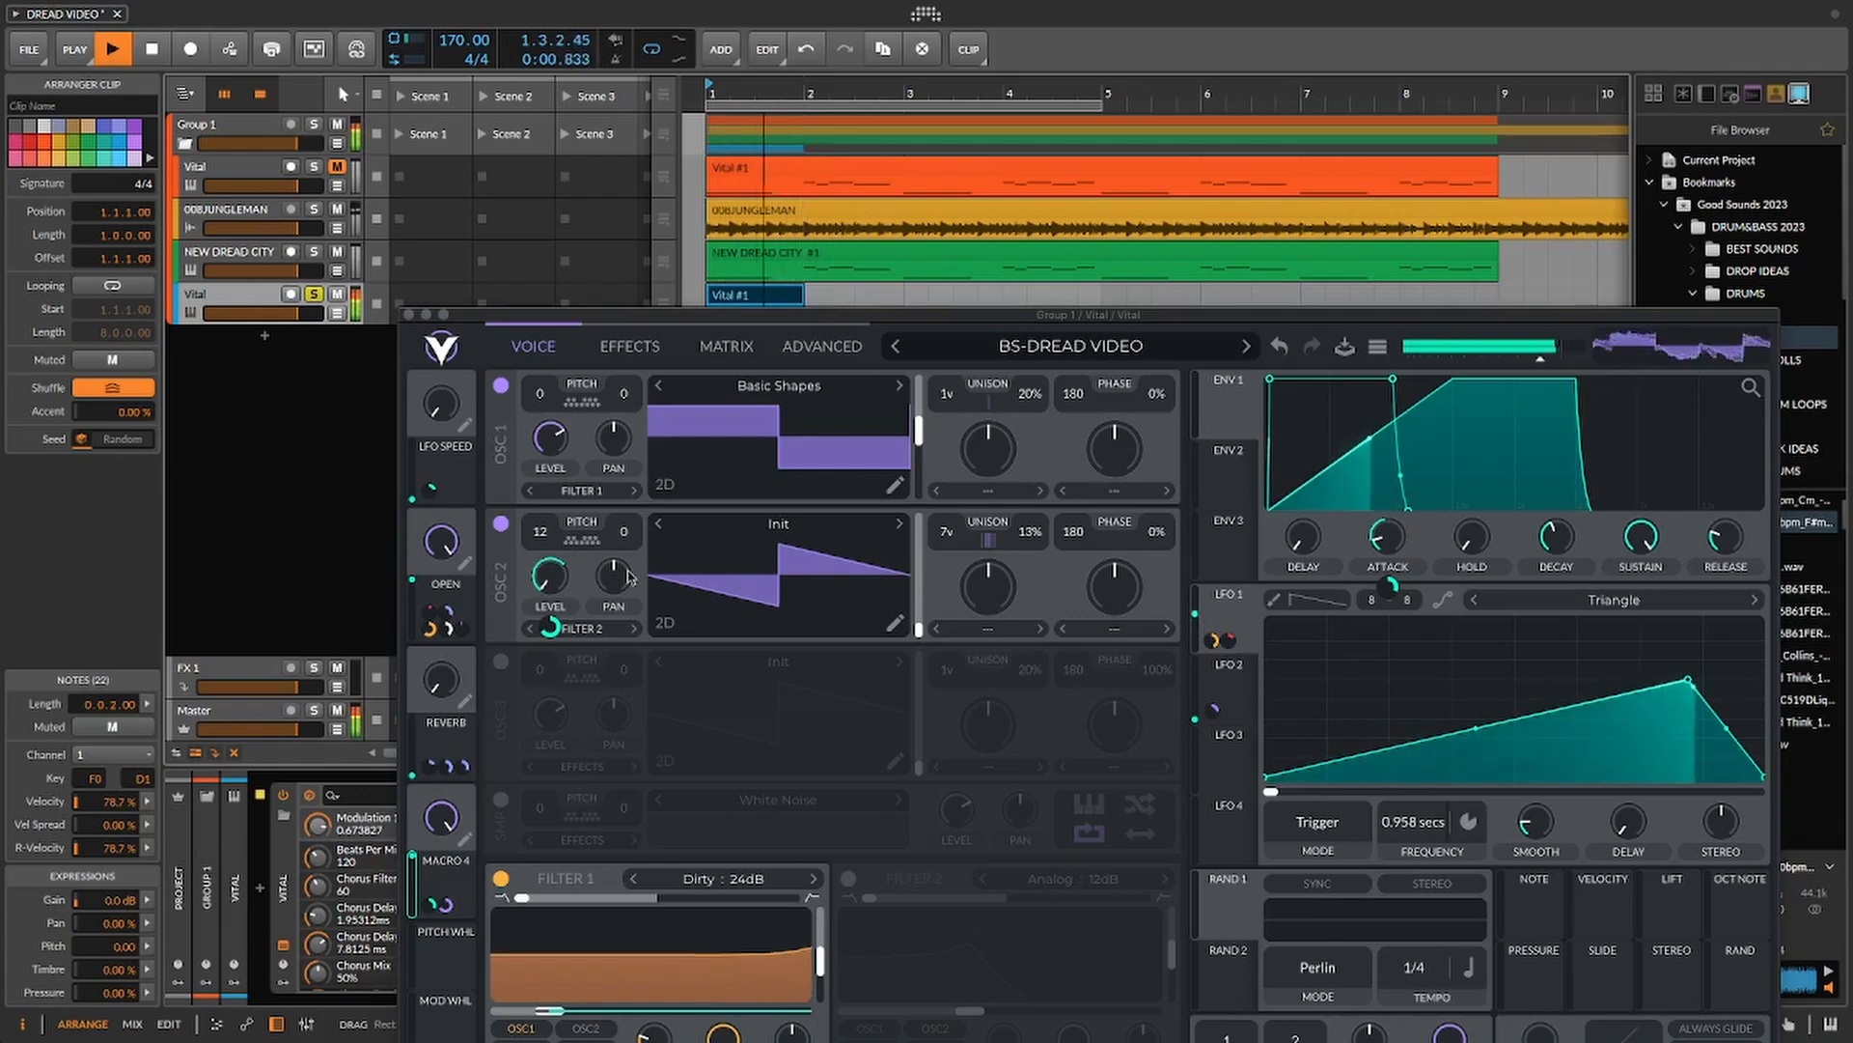
pyautogui.press('space')
# - Raise the REVERB macro to about 0.62 and set Macro 4's modulation of oscillator 2's level to 0.543
pyautogui.moveTo(440, 685); pyautogui.dragTo(461, 617)
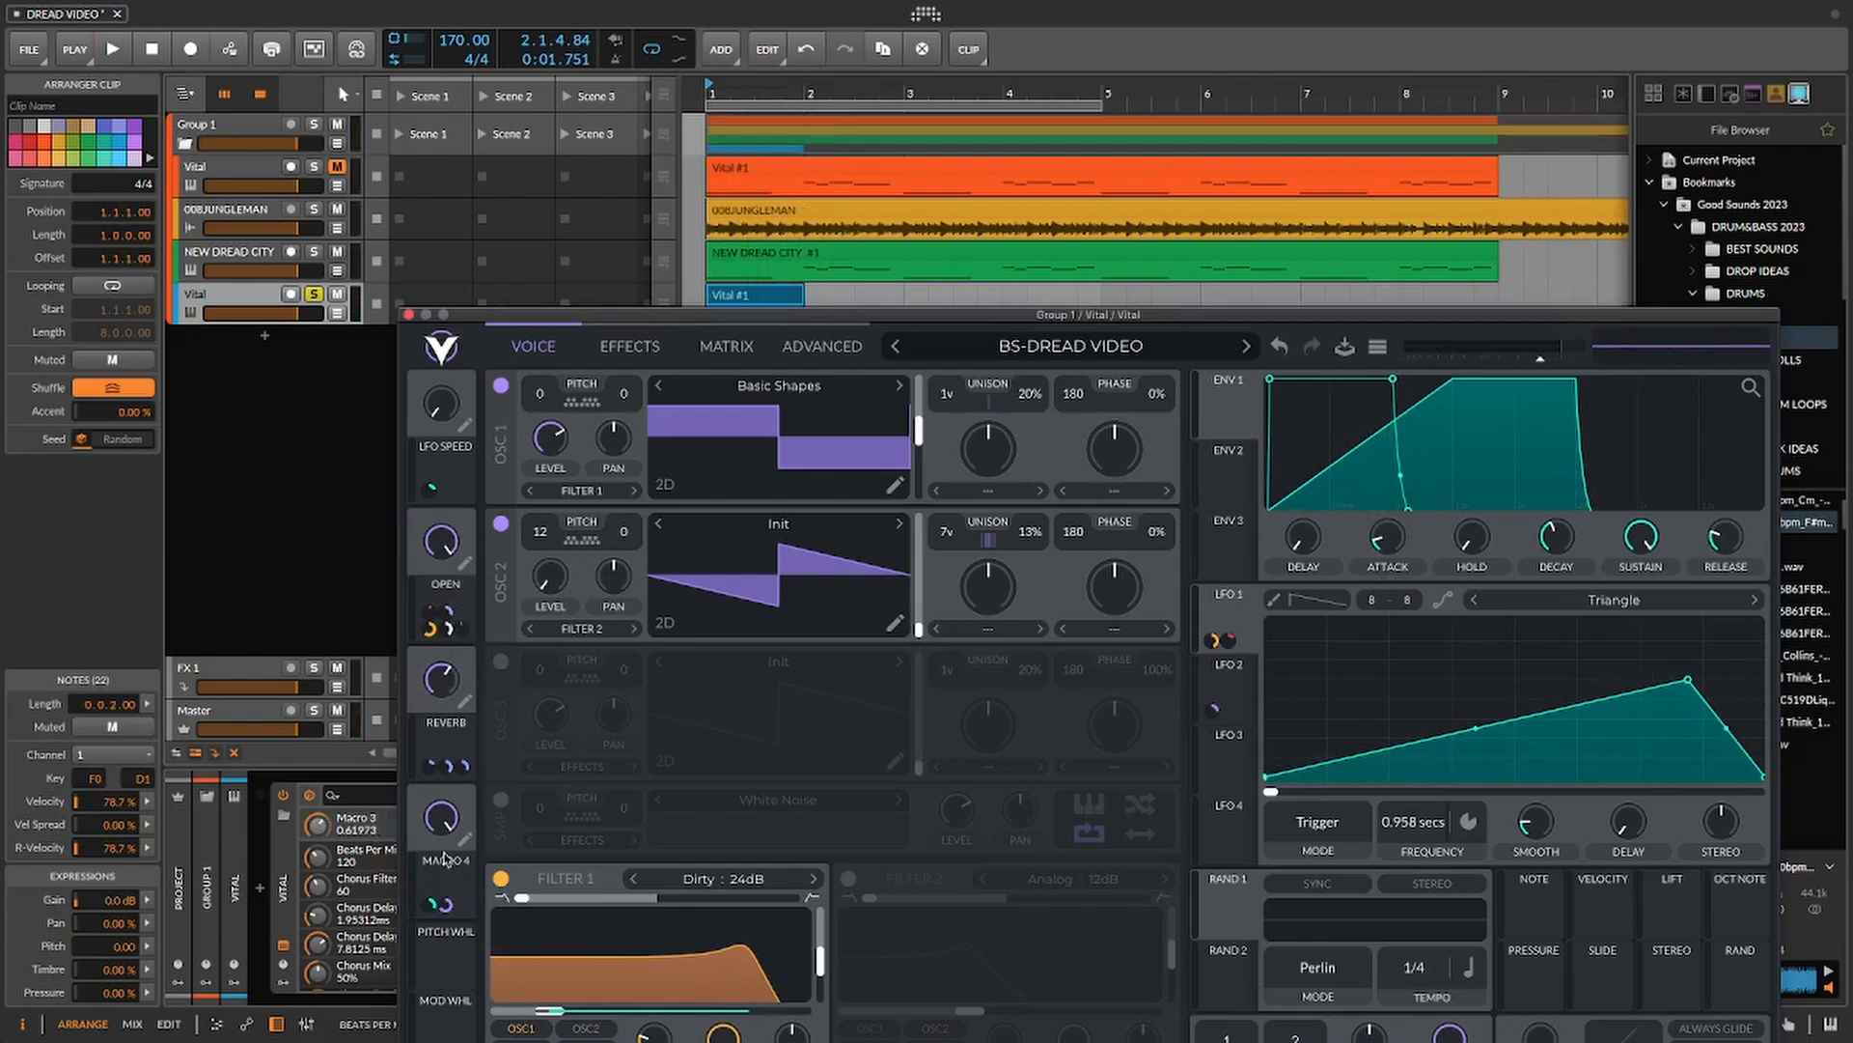
pyautogui.moveTo(446, 832)
pyautogui.mouseDown()
pyautogui.moveTo(446, 883)
pyautogui.moveTo(470, 848)
pyautogui.mouseUp()
pyautogui.moveTo(551, 625); pyautogui.dragTo(552, 626)
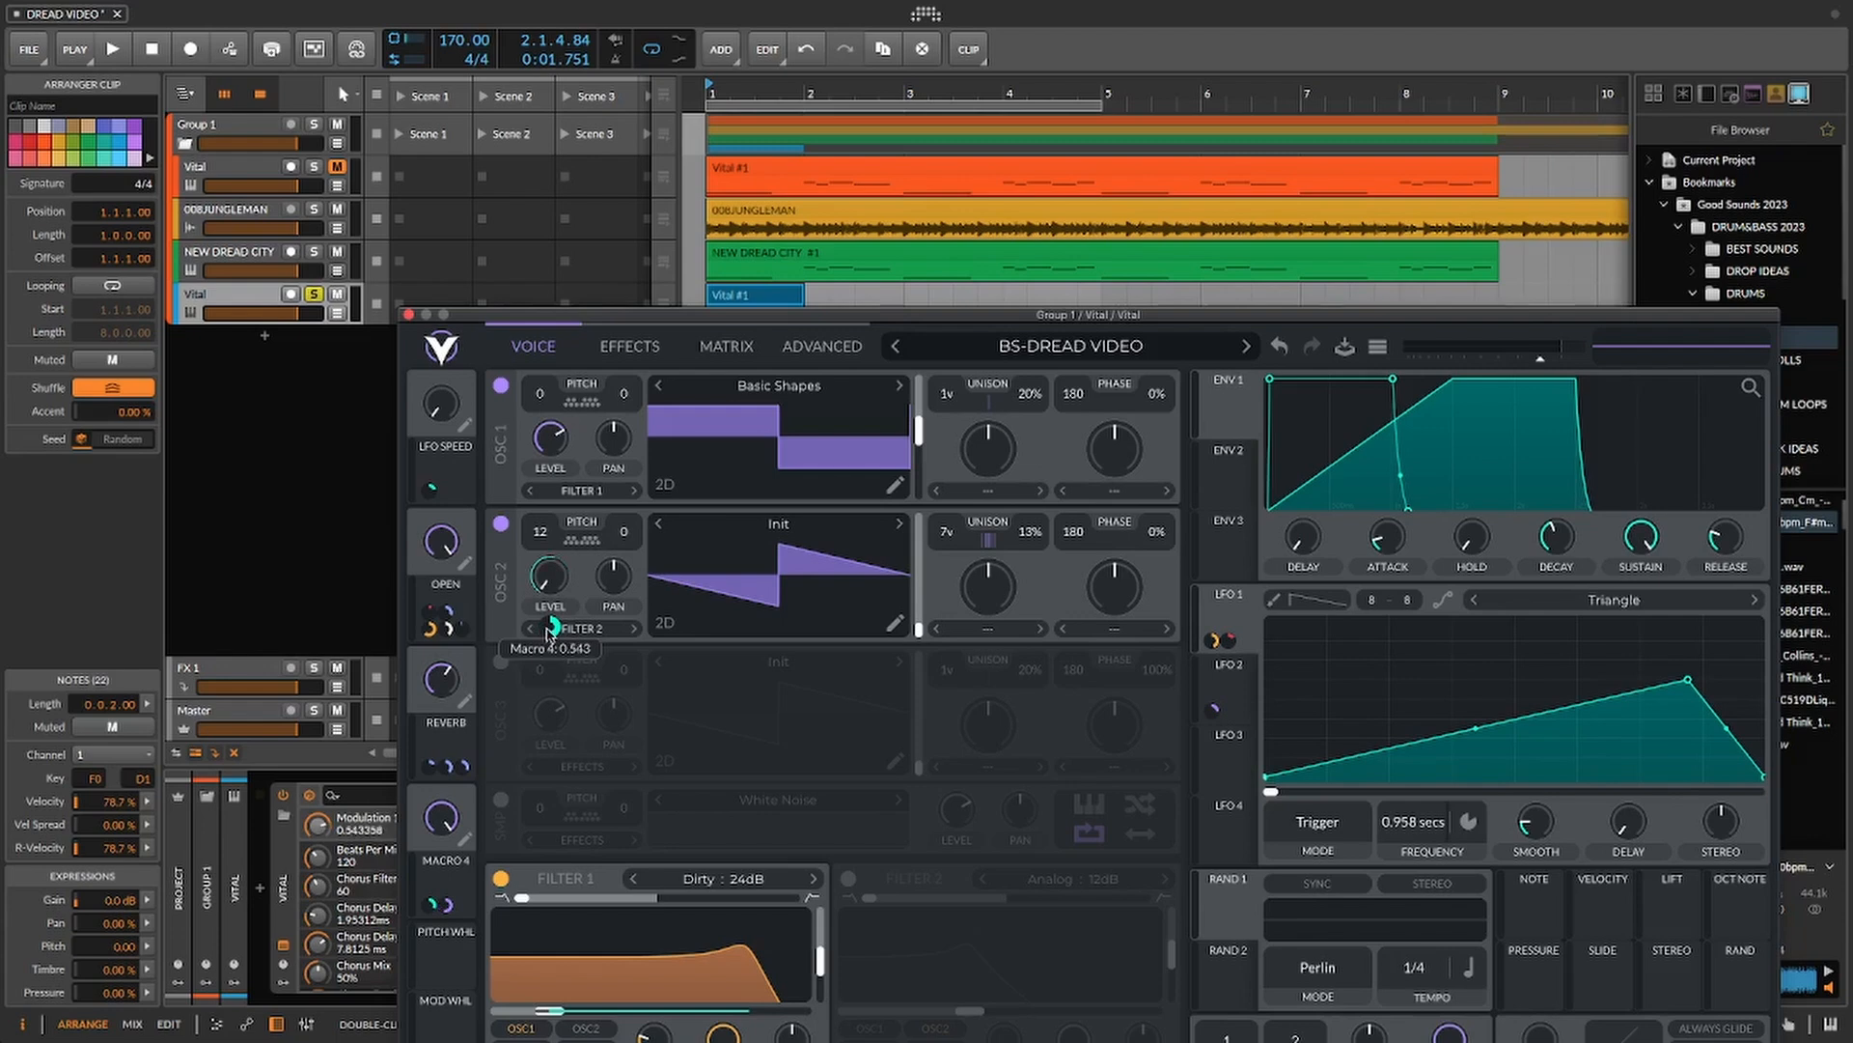
# - Replay the one-bar Vital clip to check the reduced Macro 4 amount on oscillator 2's level
pyautogui.click(734, 298)
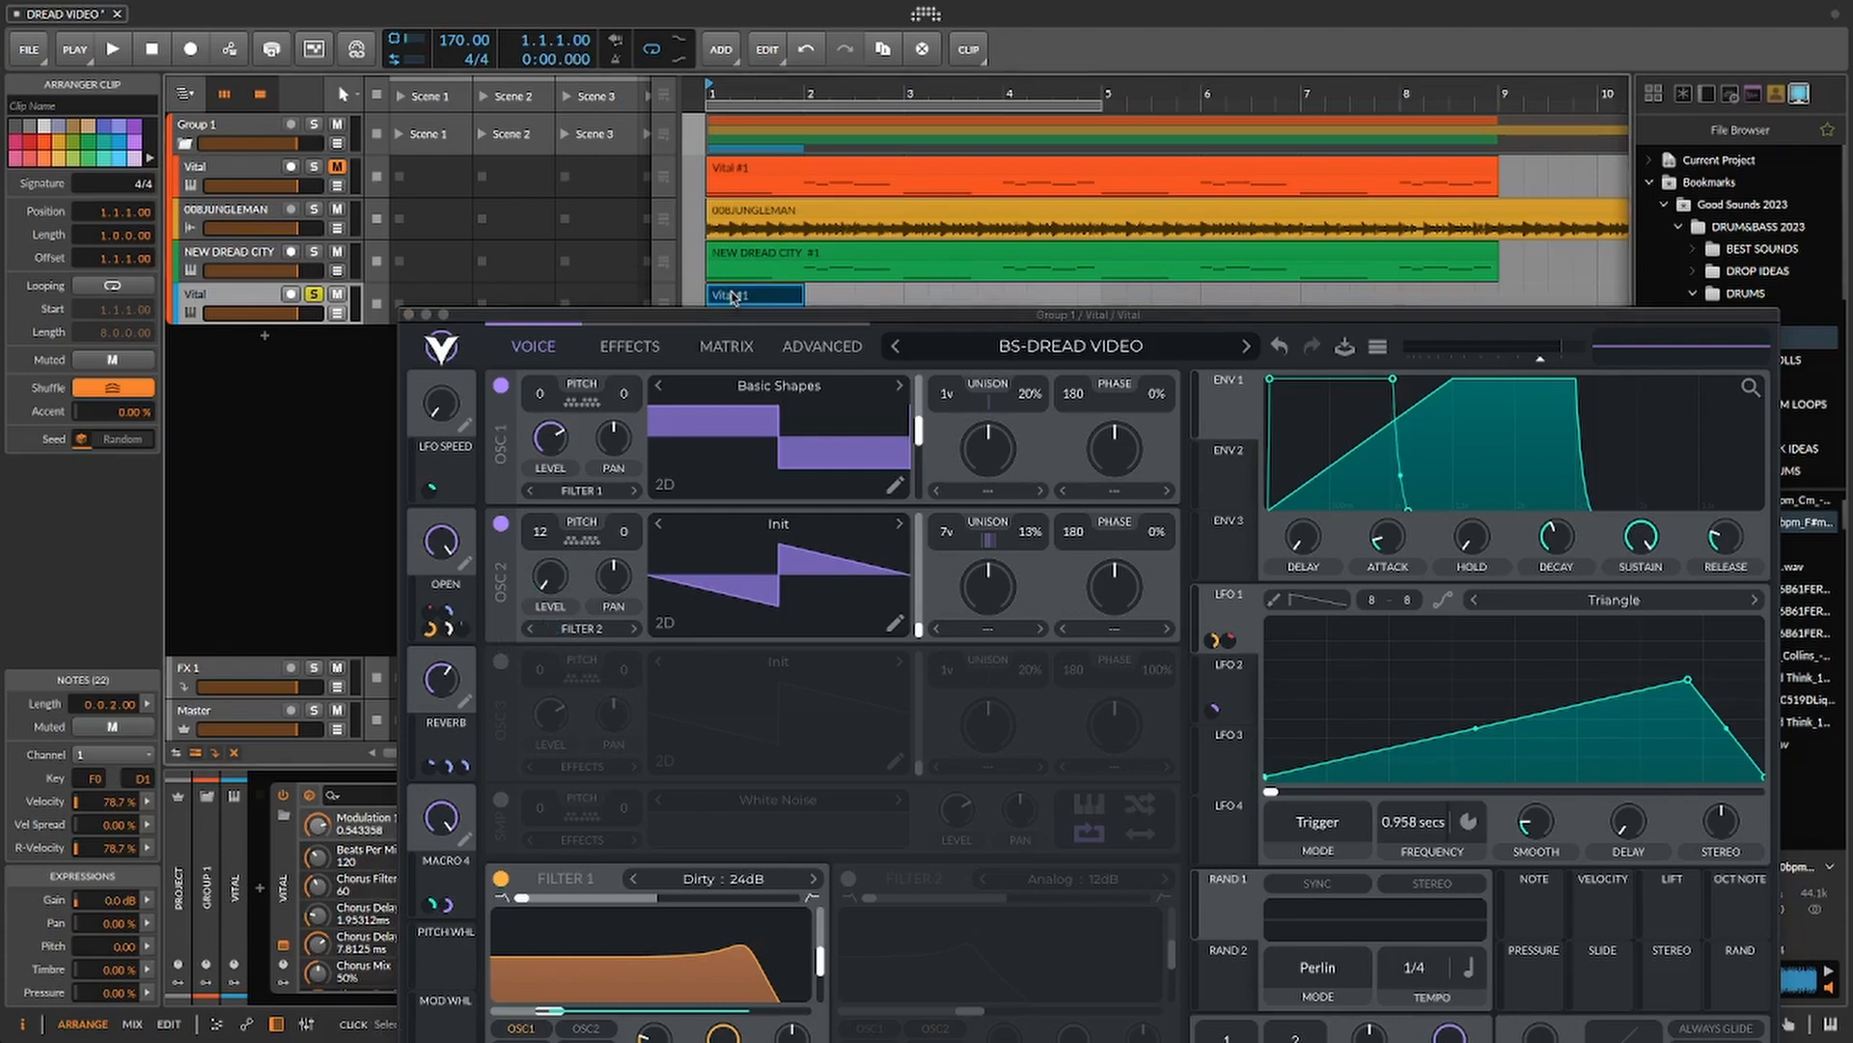
pyautogui.press('space')
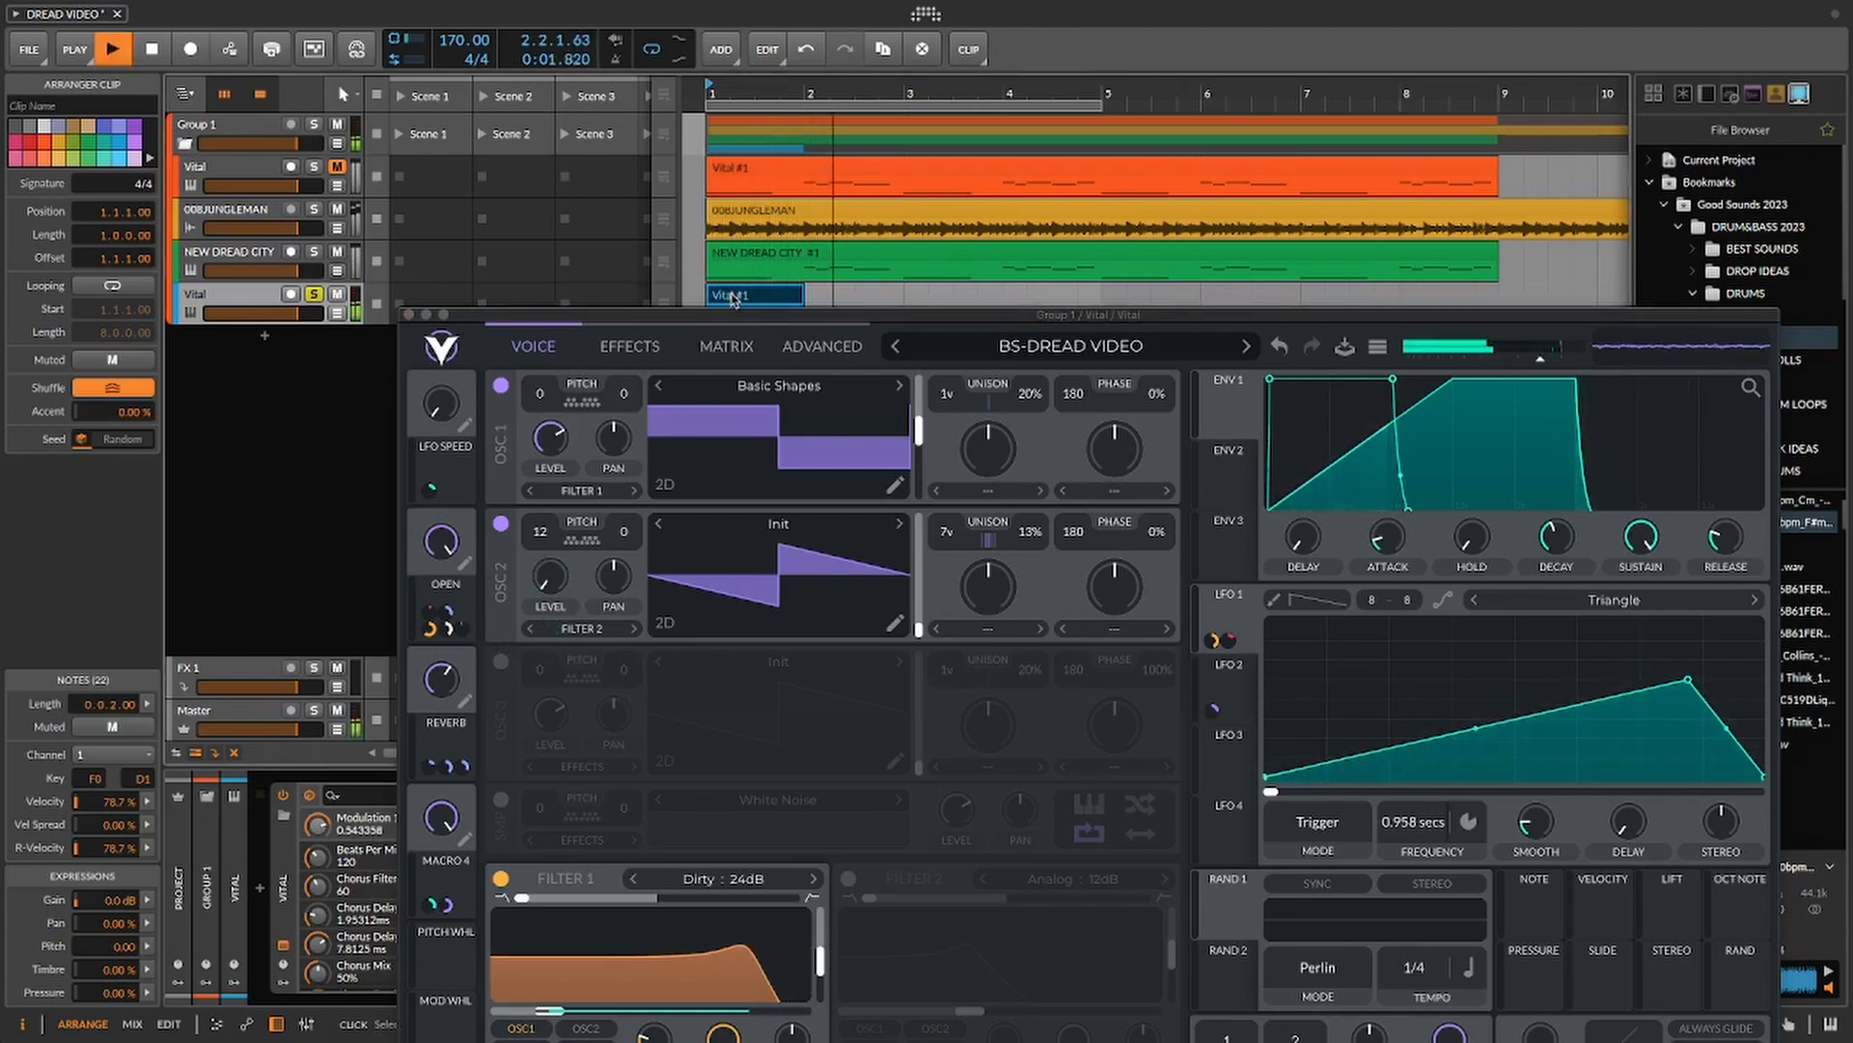
pyautogui.press('space')
# - Add an audio track below the soloed Vital track and place it inside Group 1
pyautogui.moveTo(758, 321); pyautogui.dragTo(690, 509)
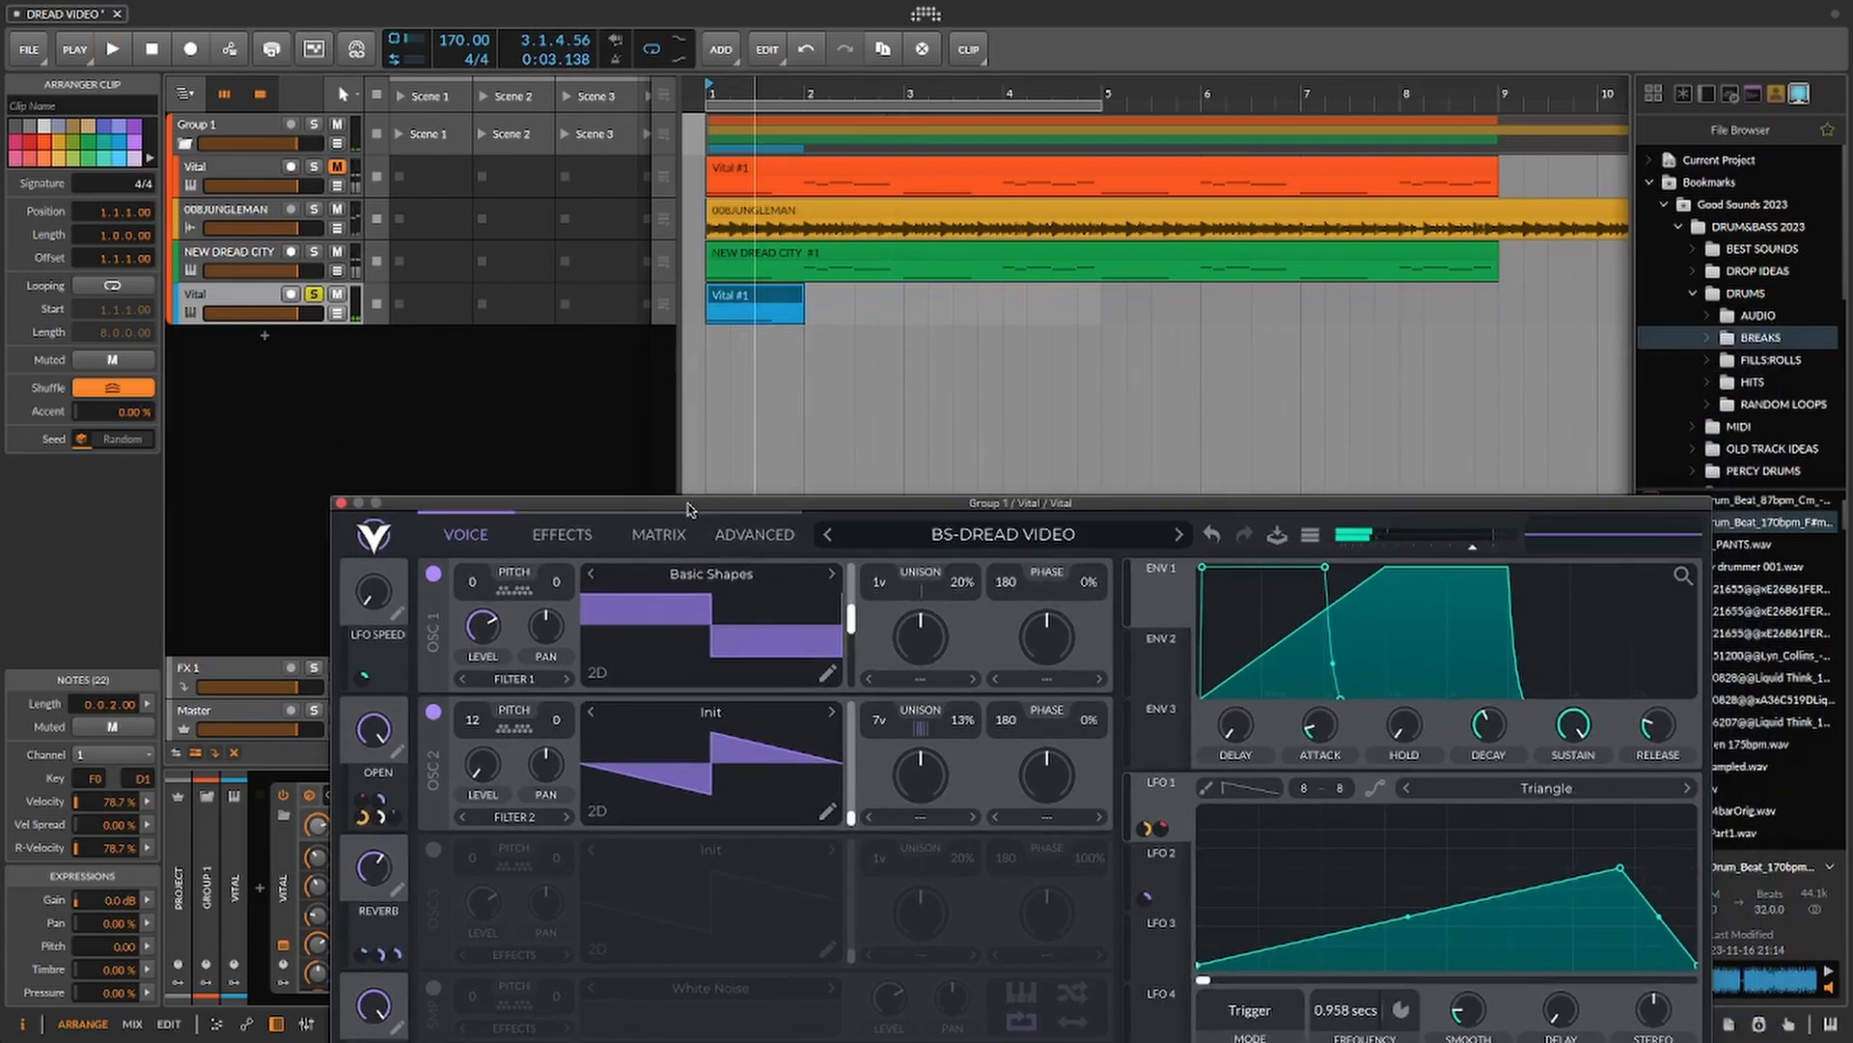
pyautogui.click(751, 293)
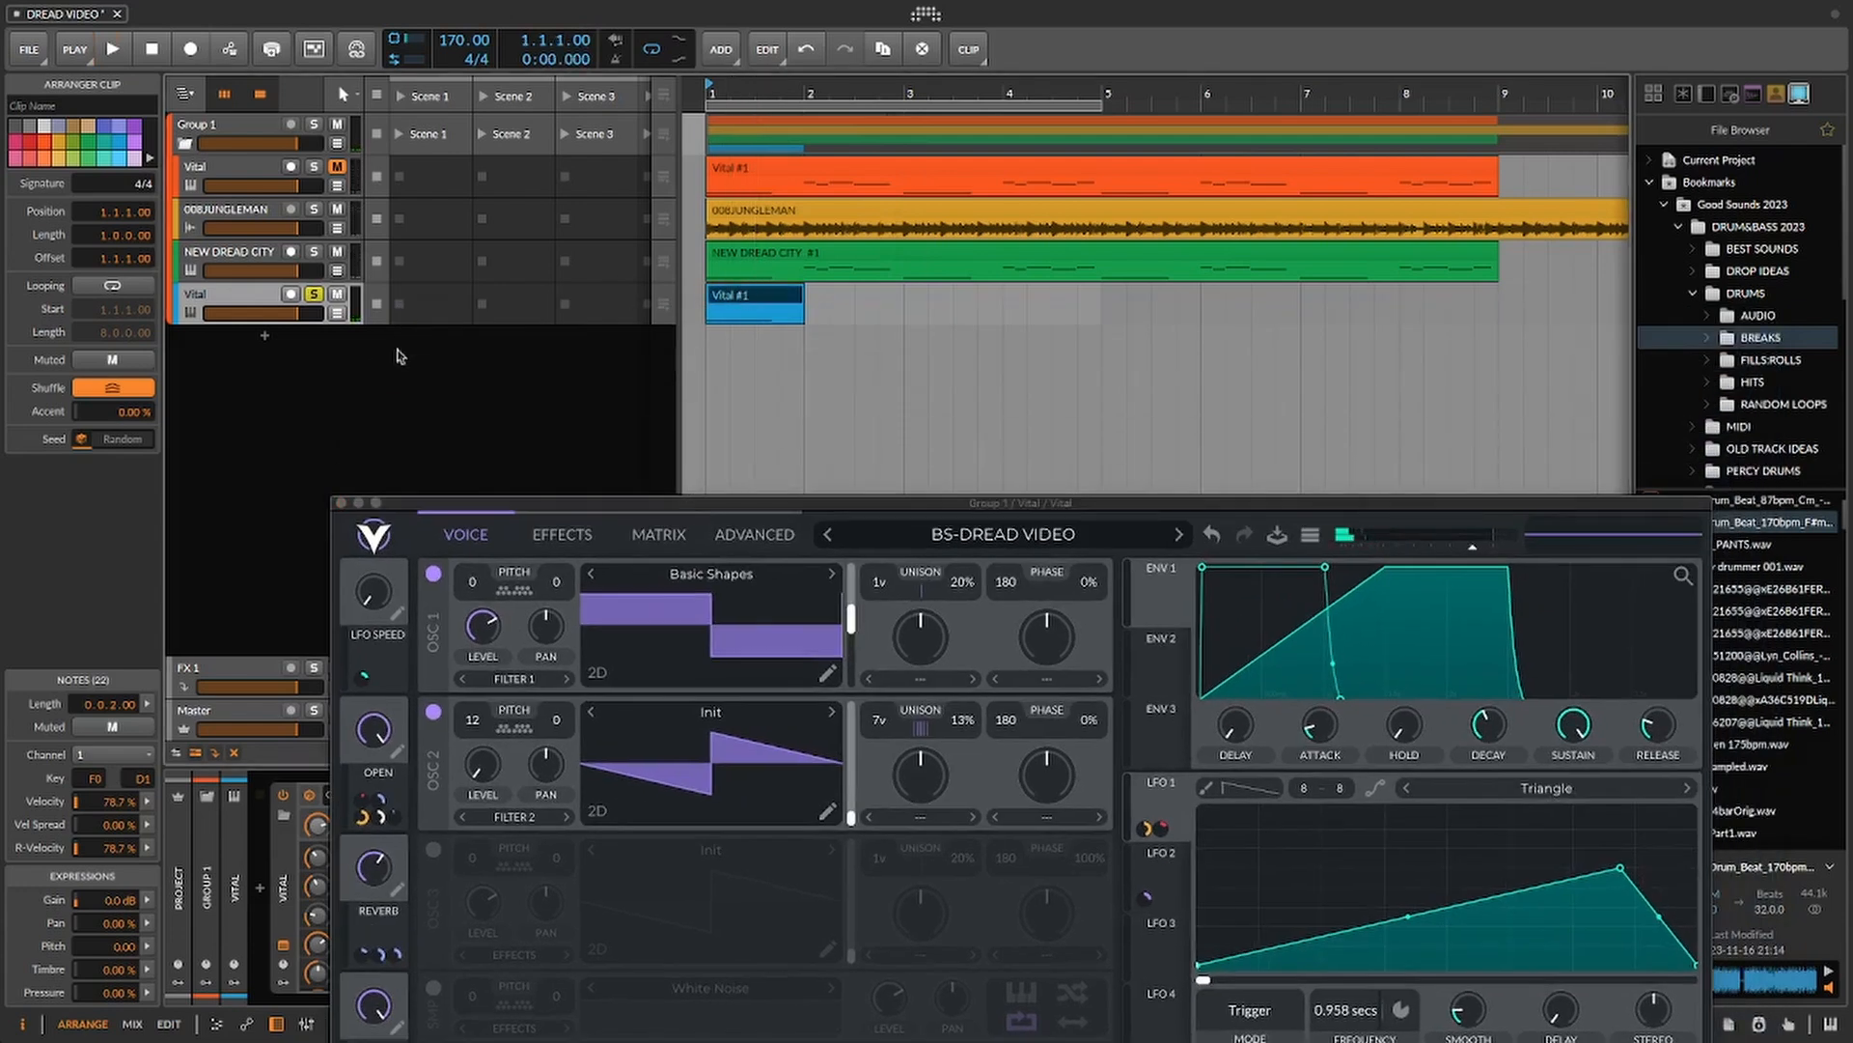
pyautogui.rightClick(222, 363)
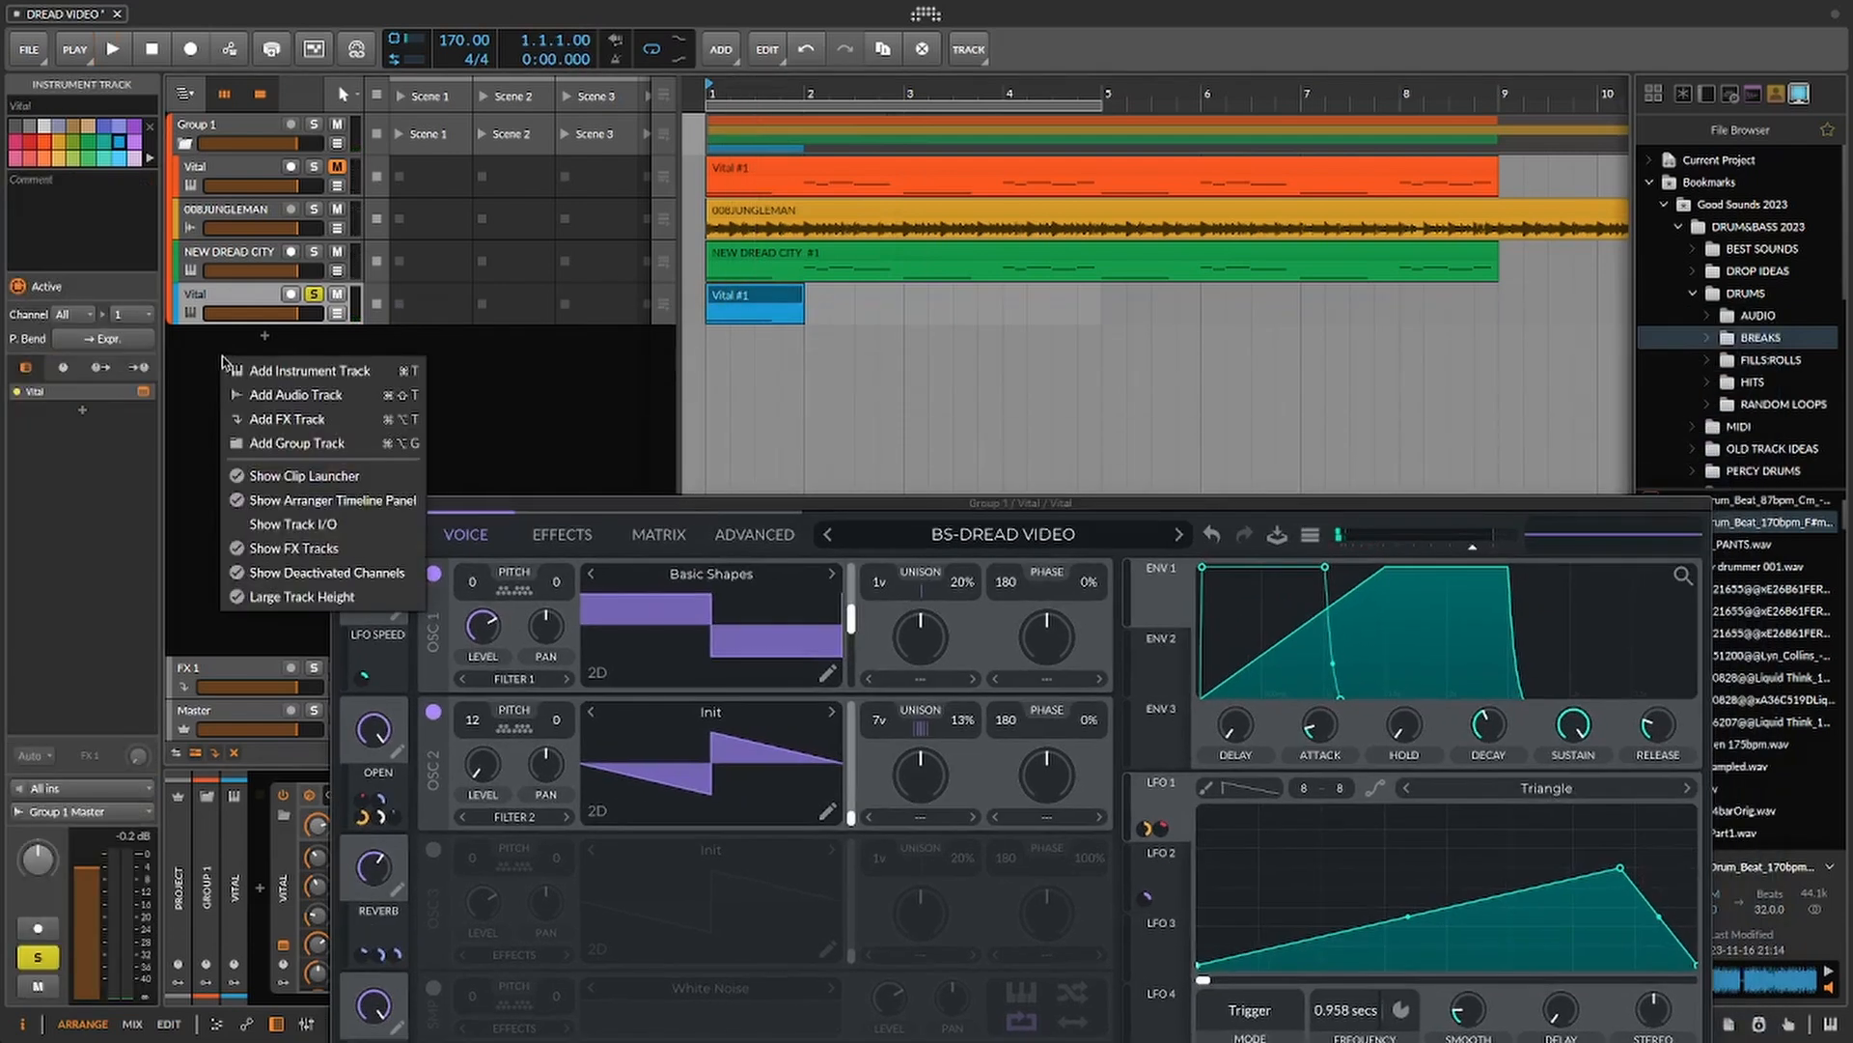
pyautogui.click(295, 395)
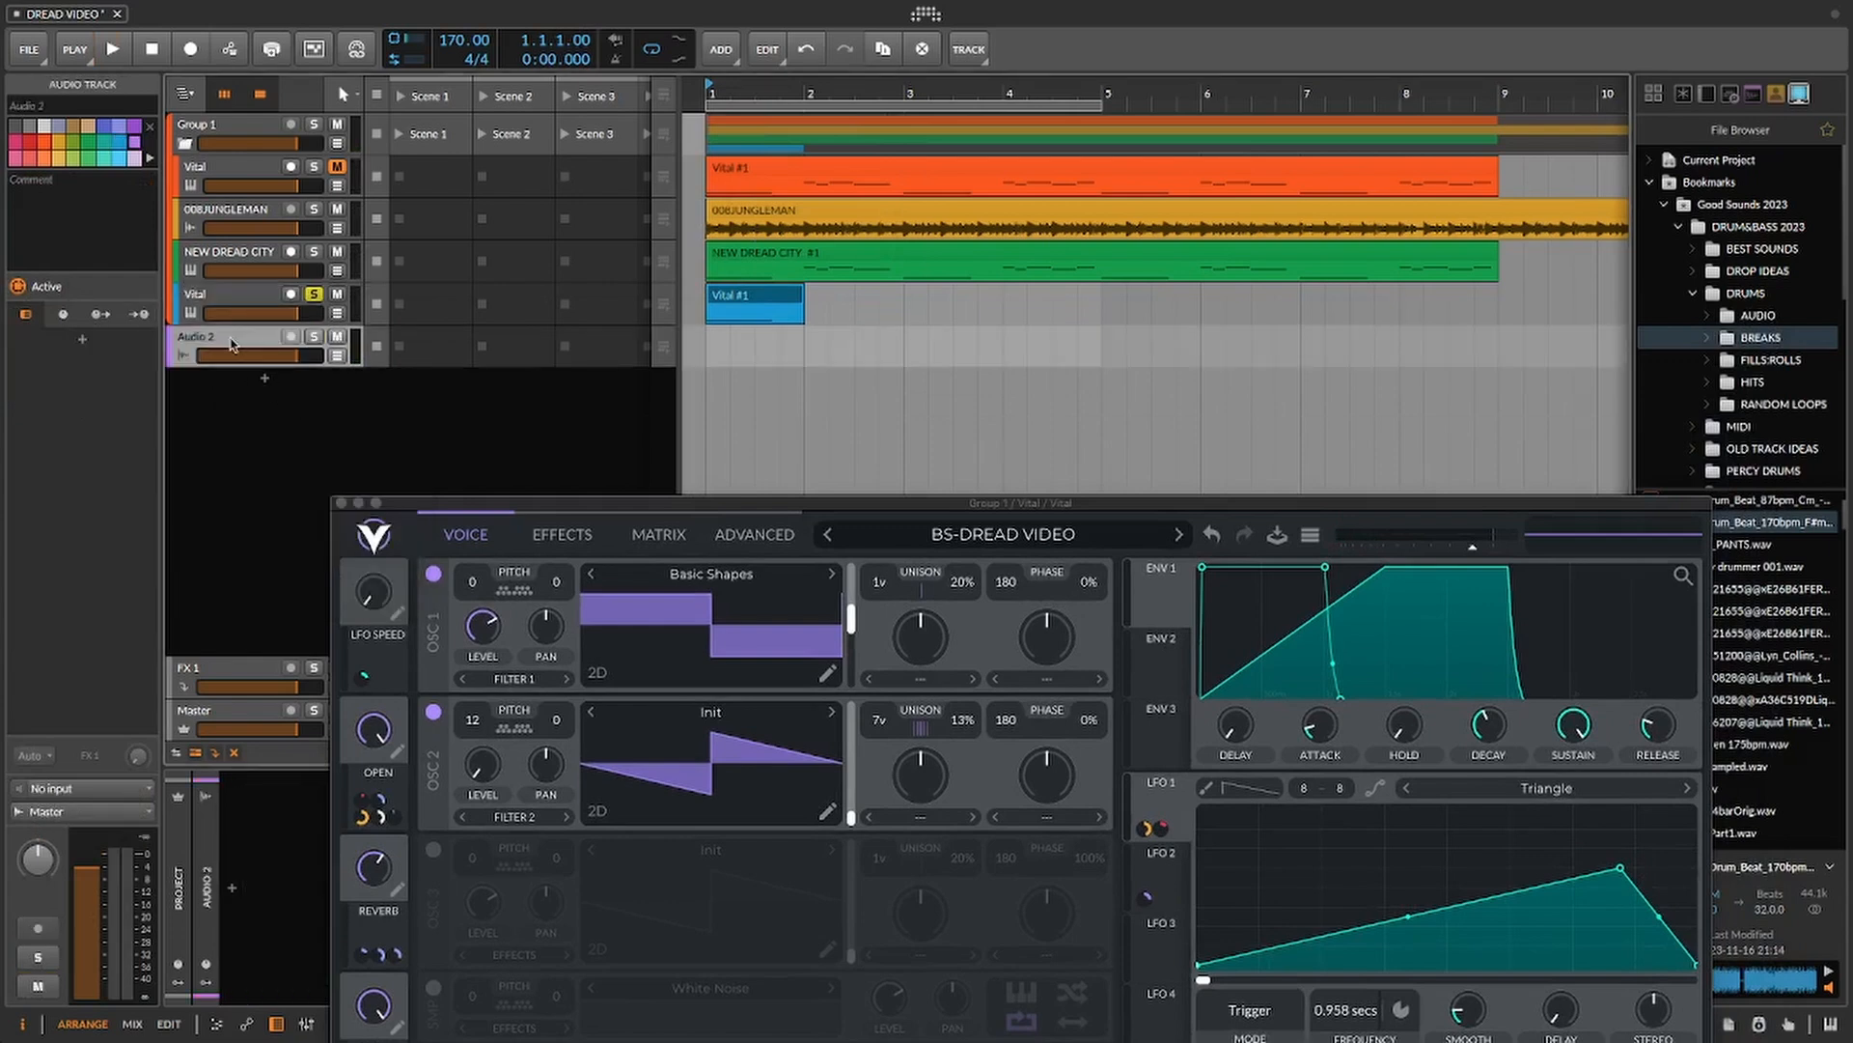
pyautogui.moveTo(235, 340); pyautogui.dragTo(238, 326)
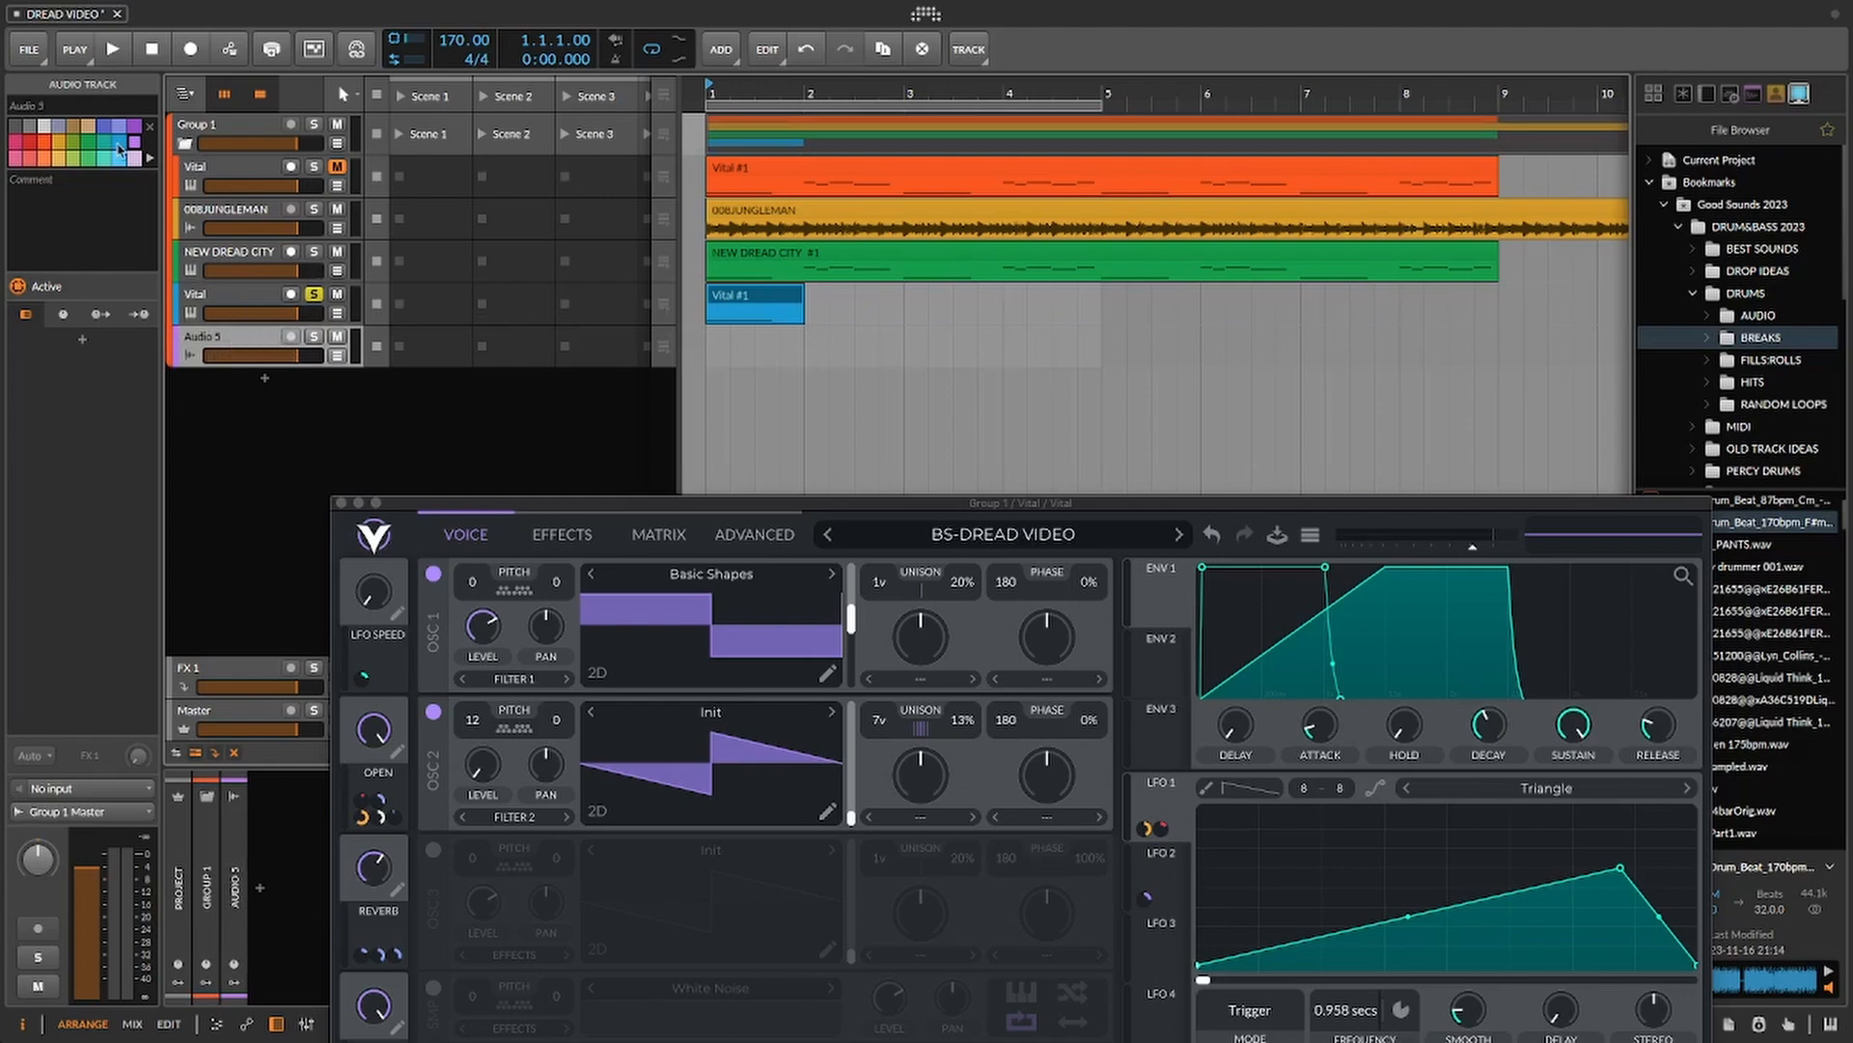
# - Set the new audio track's input to Group 1 Master (POST)
pyautogui.click(78, 789)
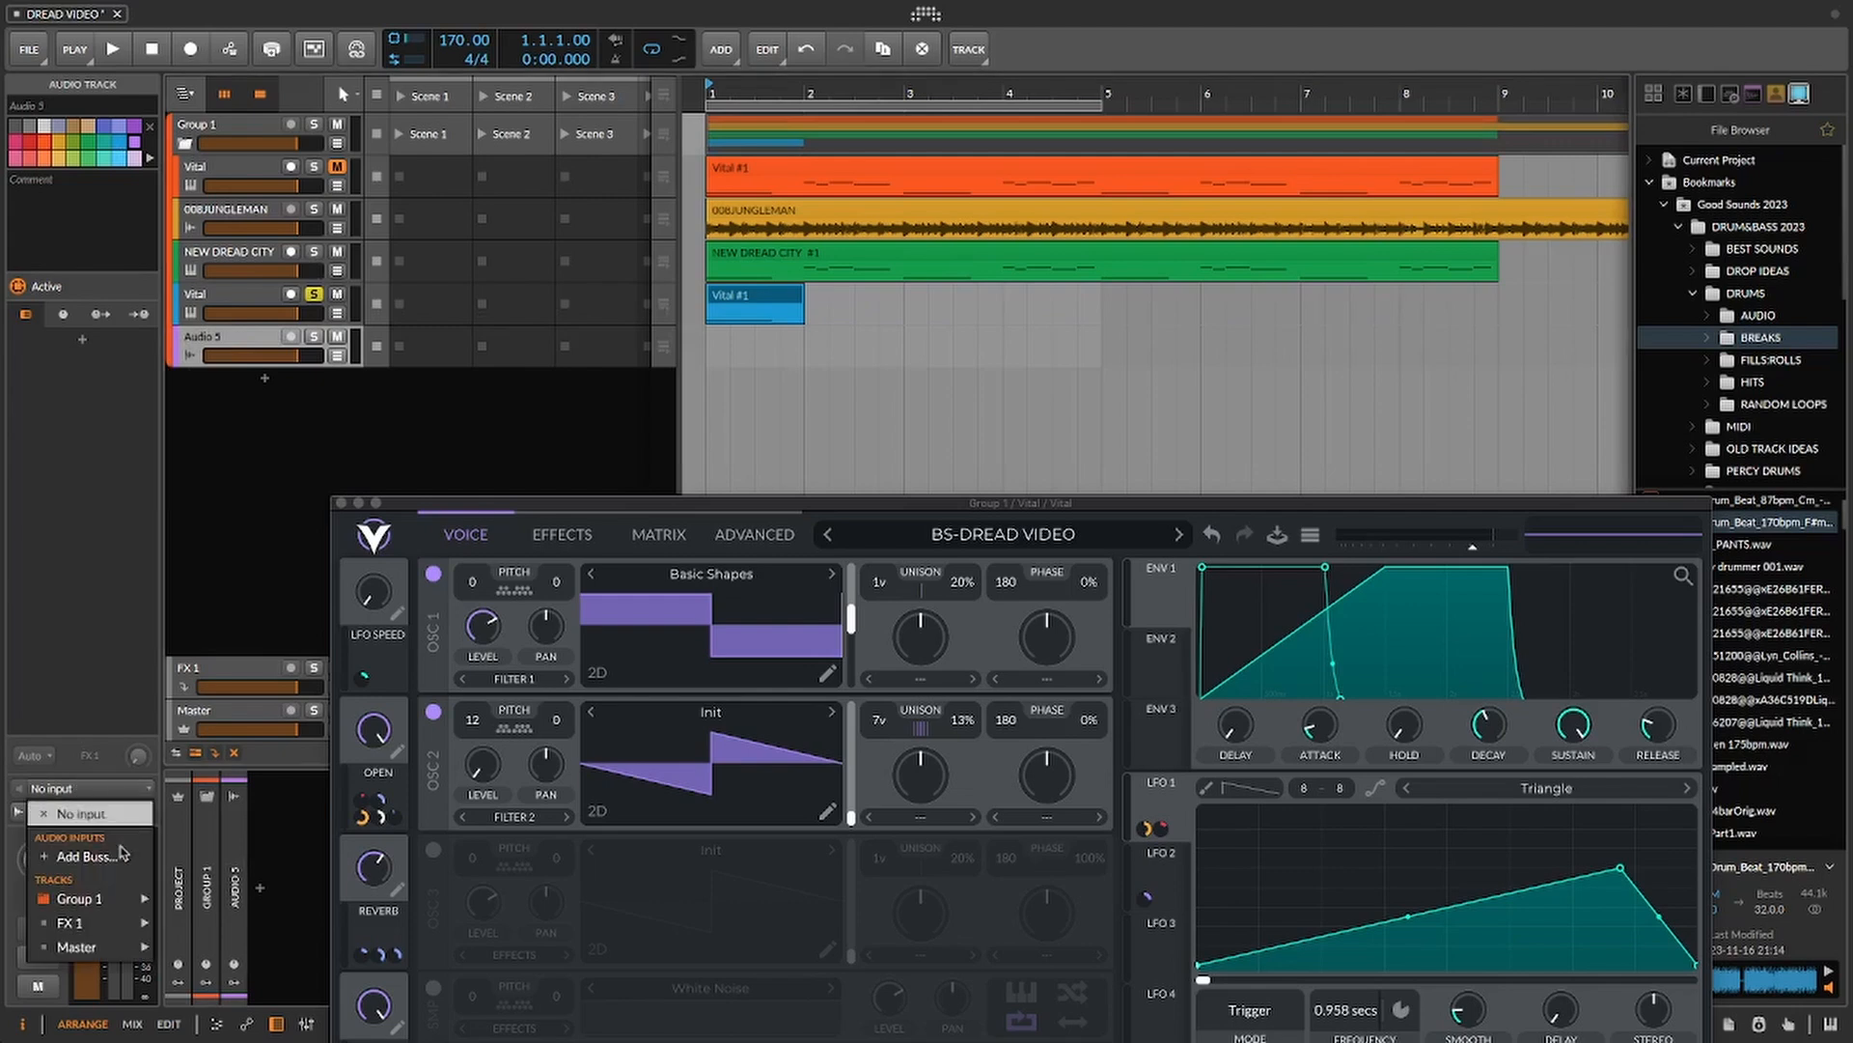
pyautogui.moveTo(134, 905)
pyautogui.moveTo(202, 906)
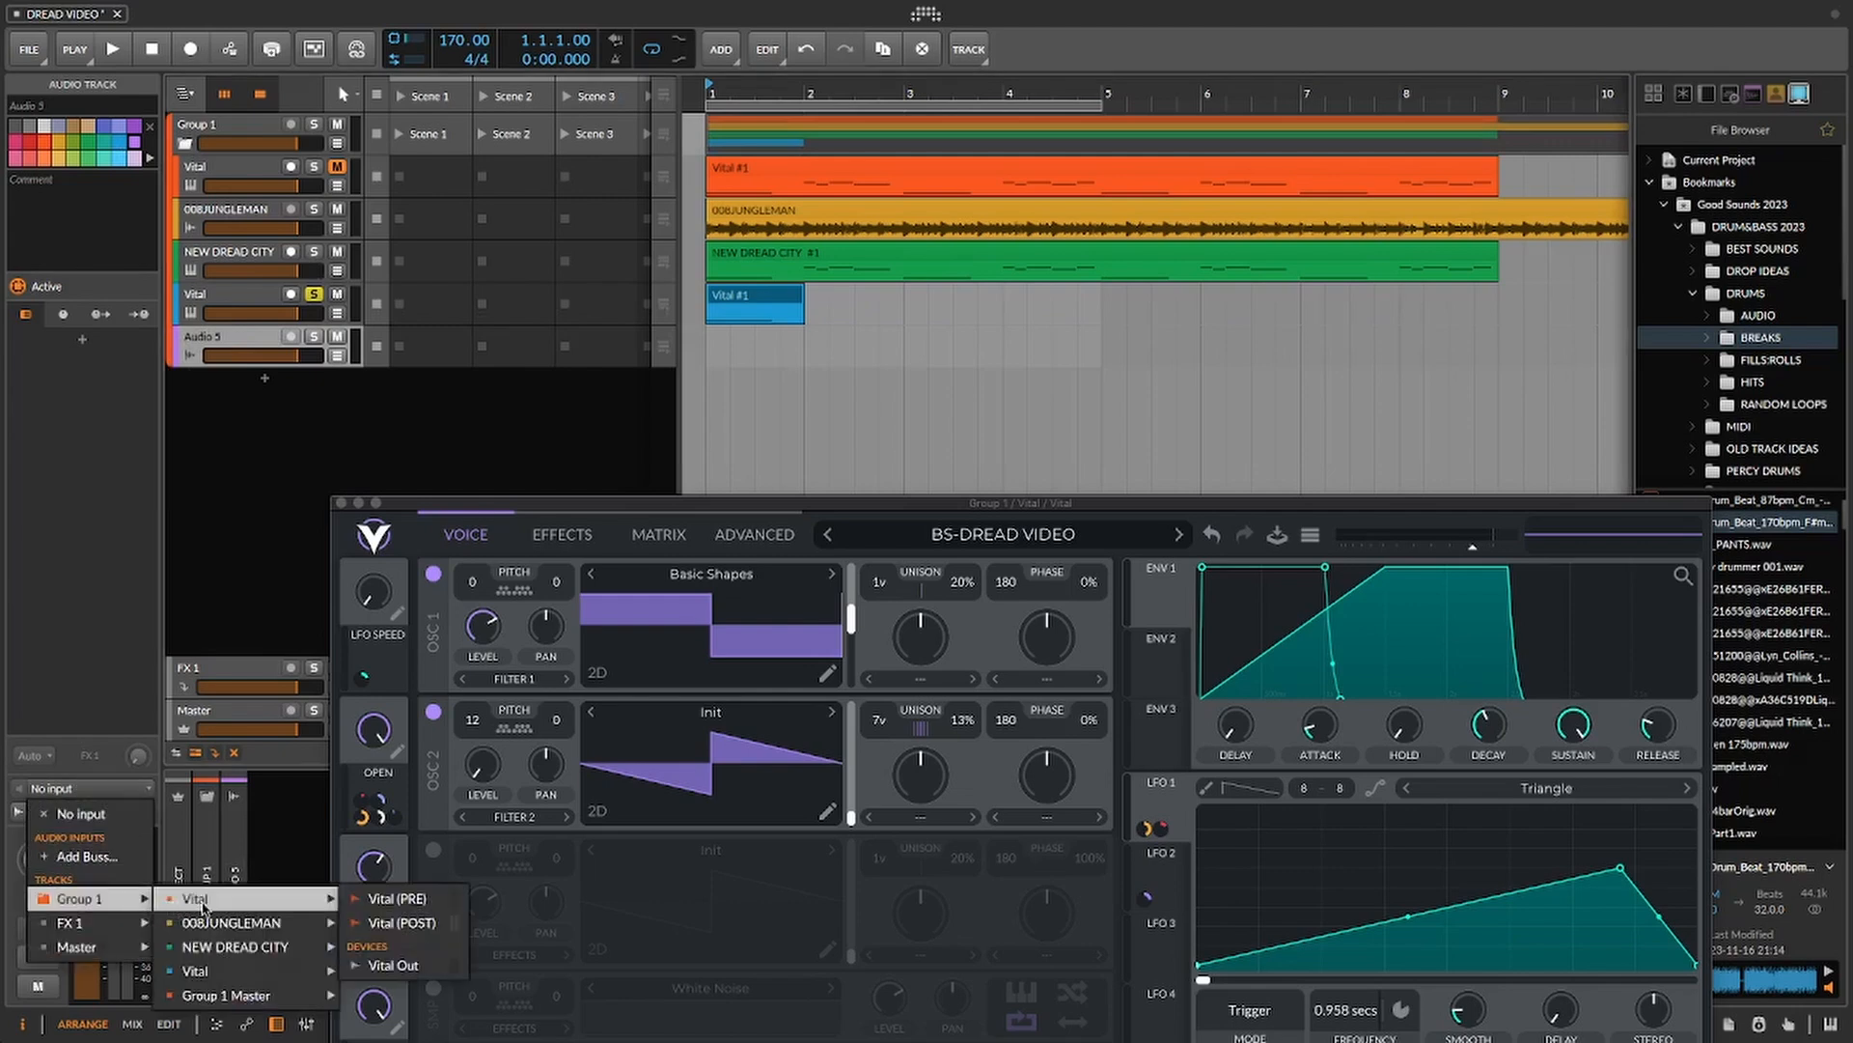
pyautogui.moveTo(263, 1002)
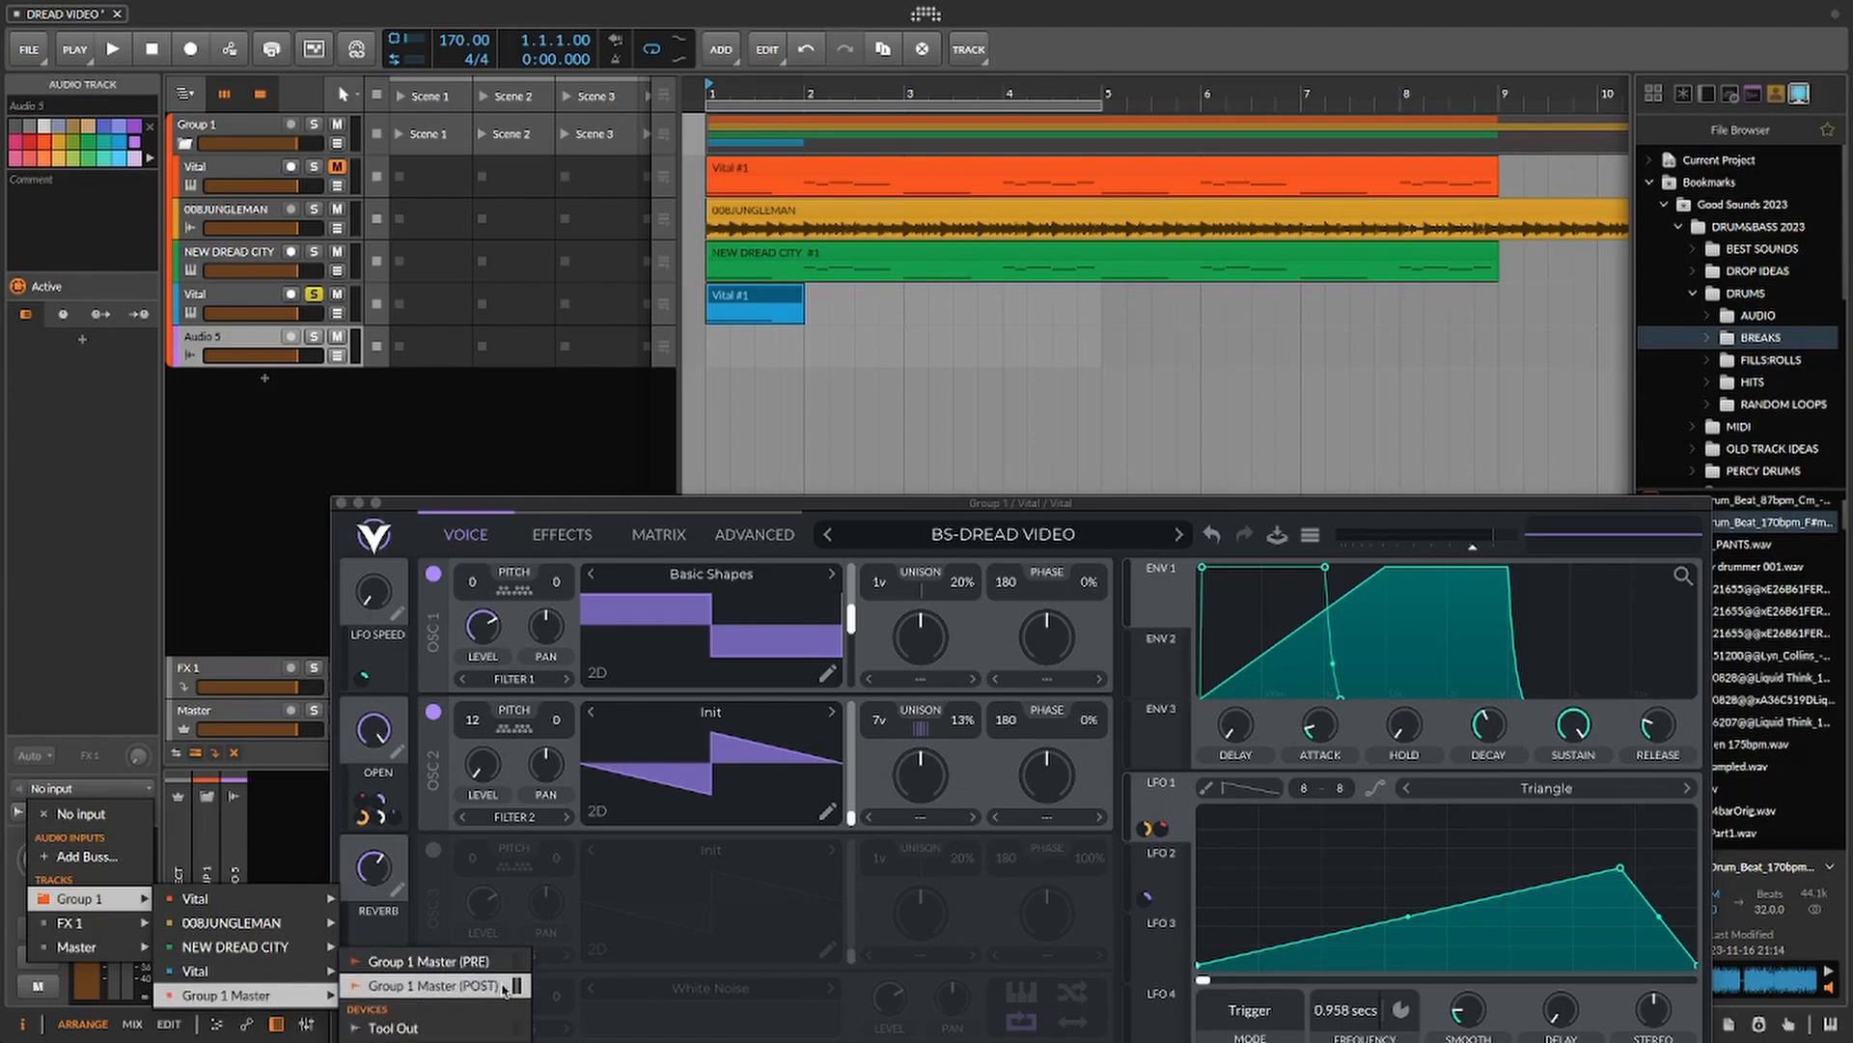
pyautogui.click(434, 986)
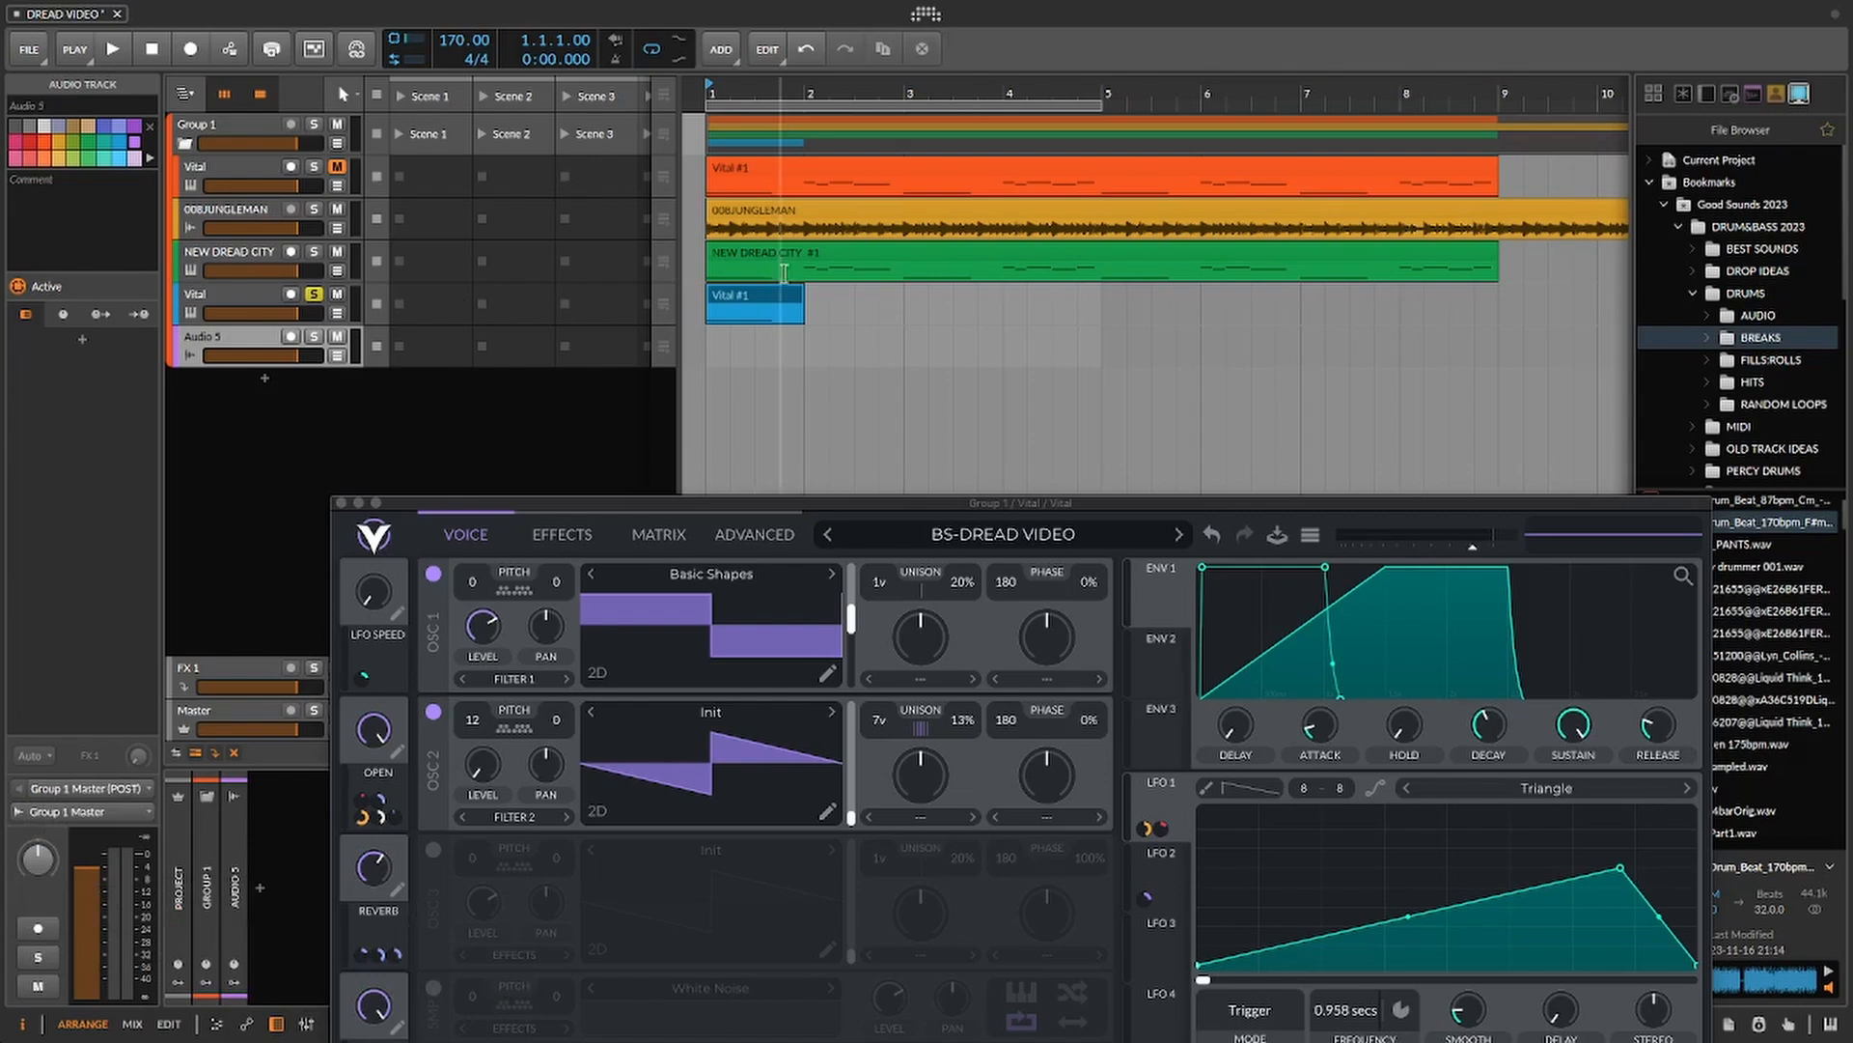
pyautogui.click(750, 299)
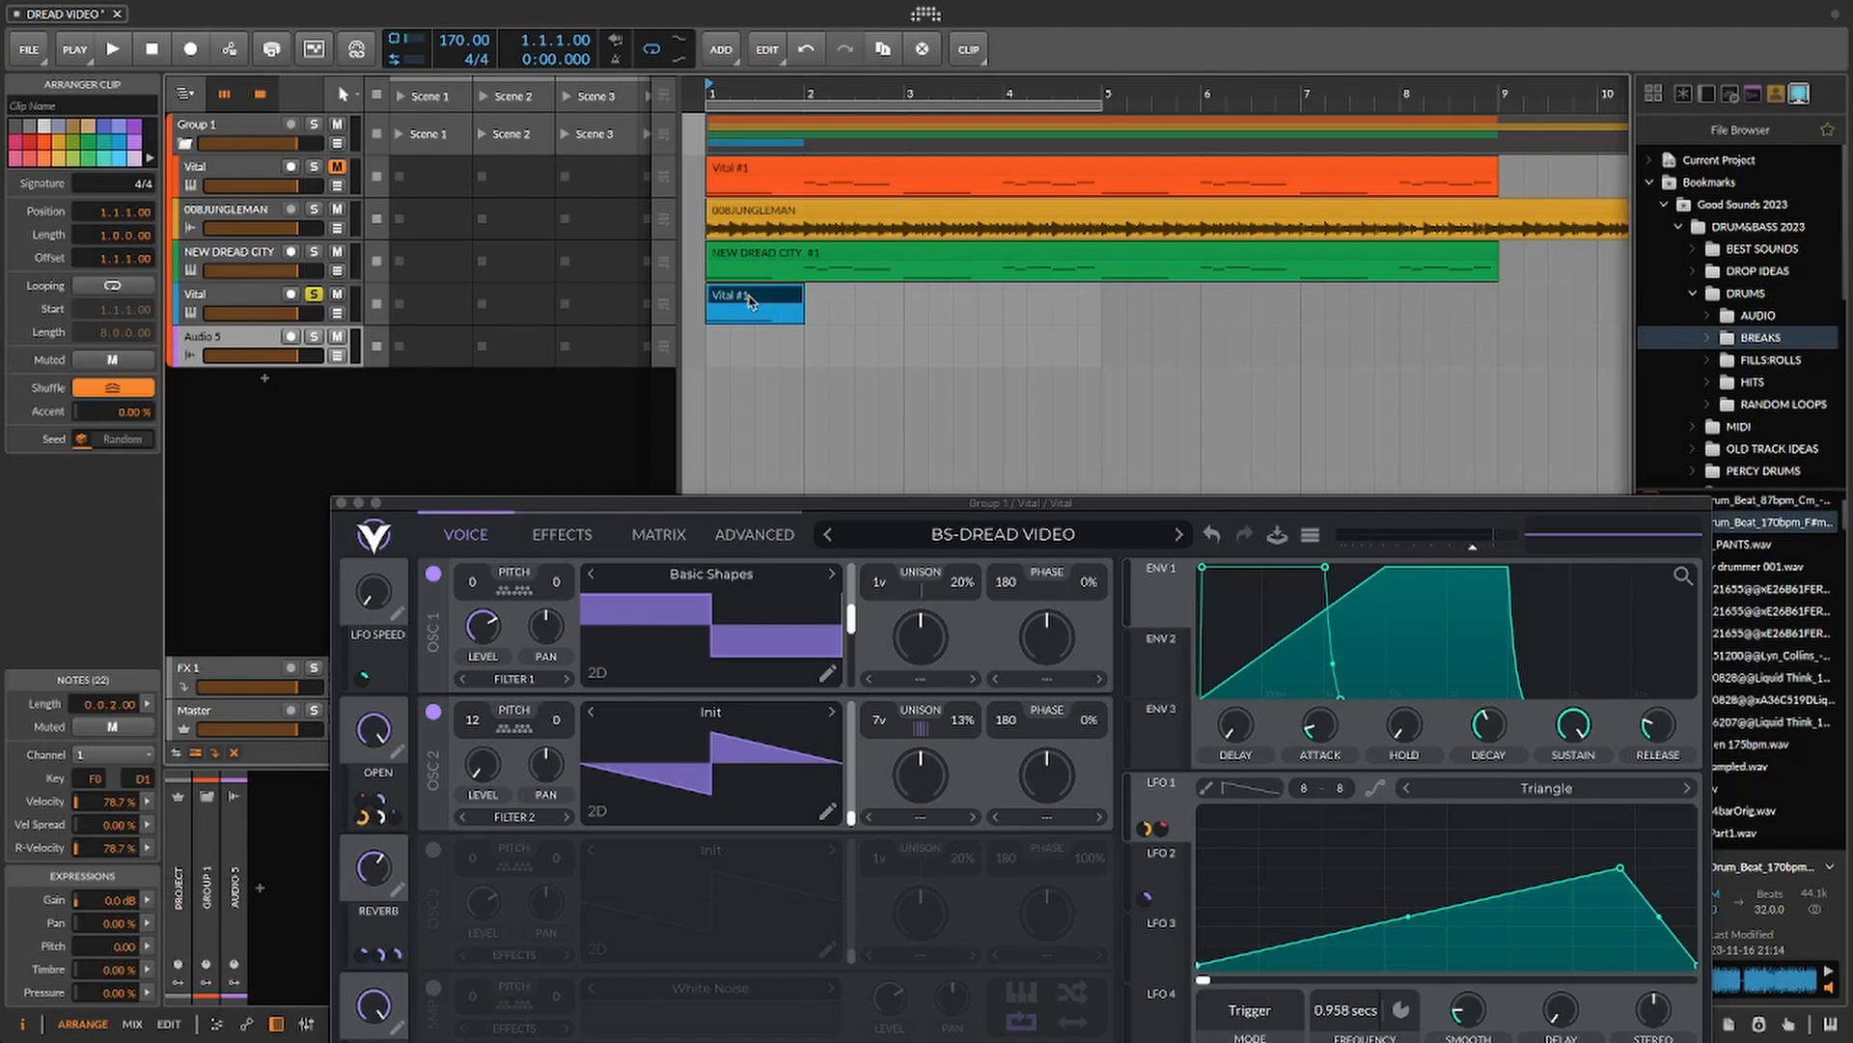
pyautogui.click(243, 342)
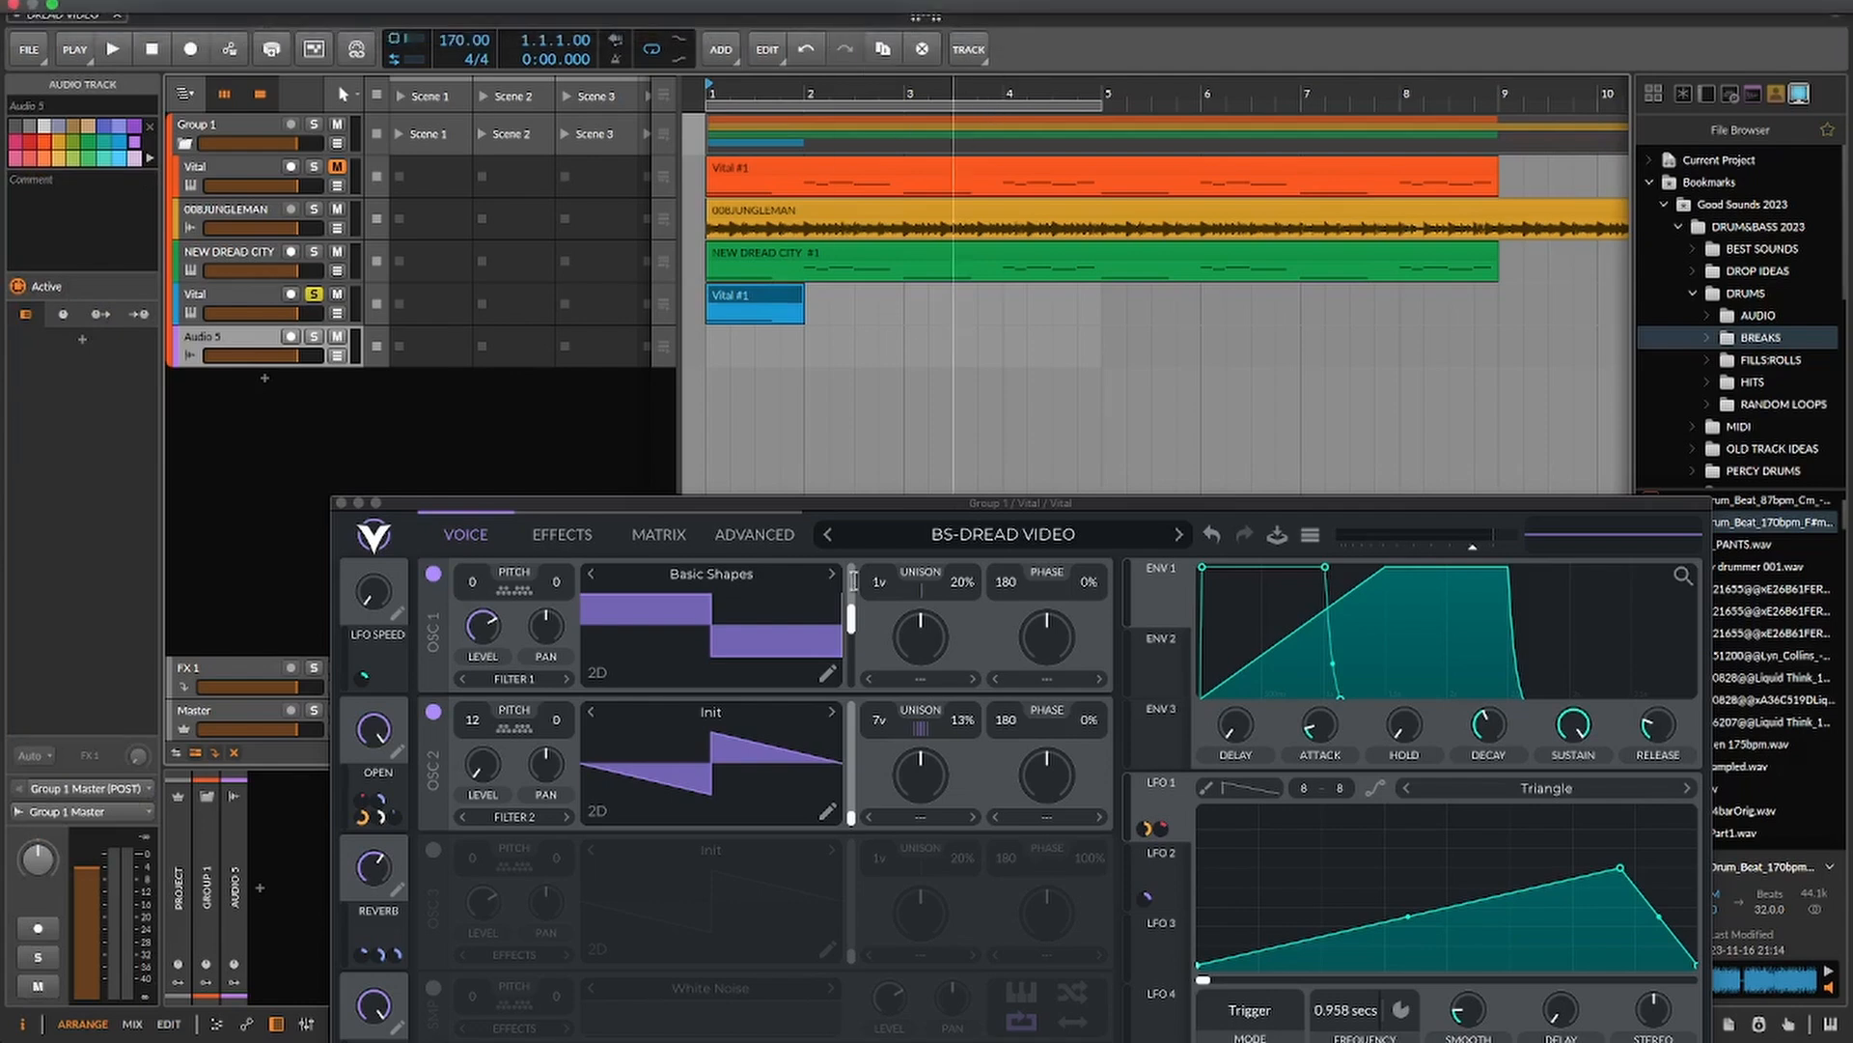
# - Set both the Recording Resolution and Bounce Resolution for created audio to 32-bit (floating-point) in the recording settings
pyautogui.click(926, 15)
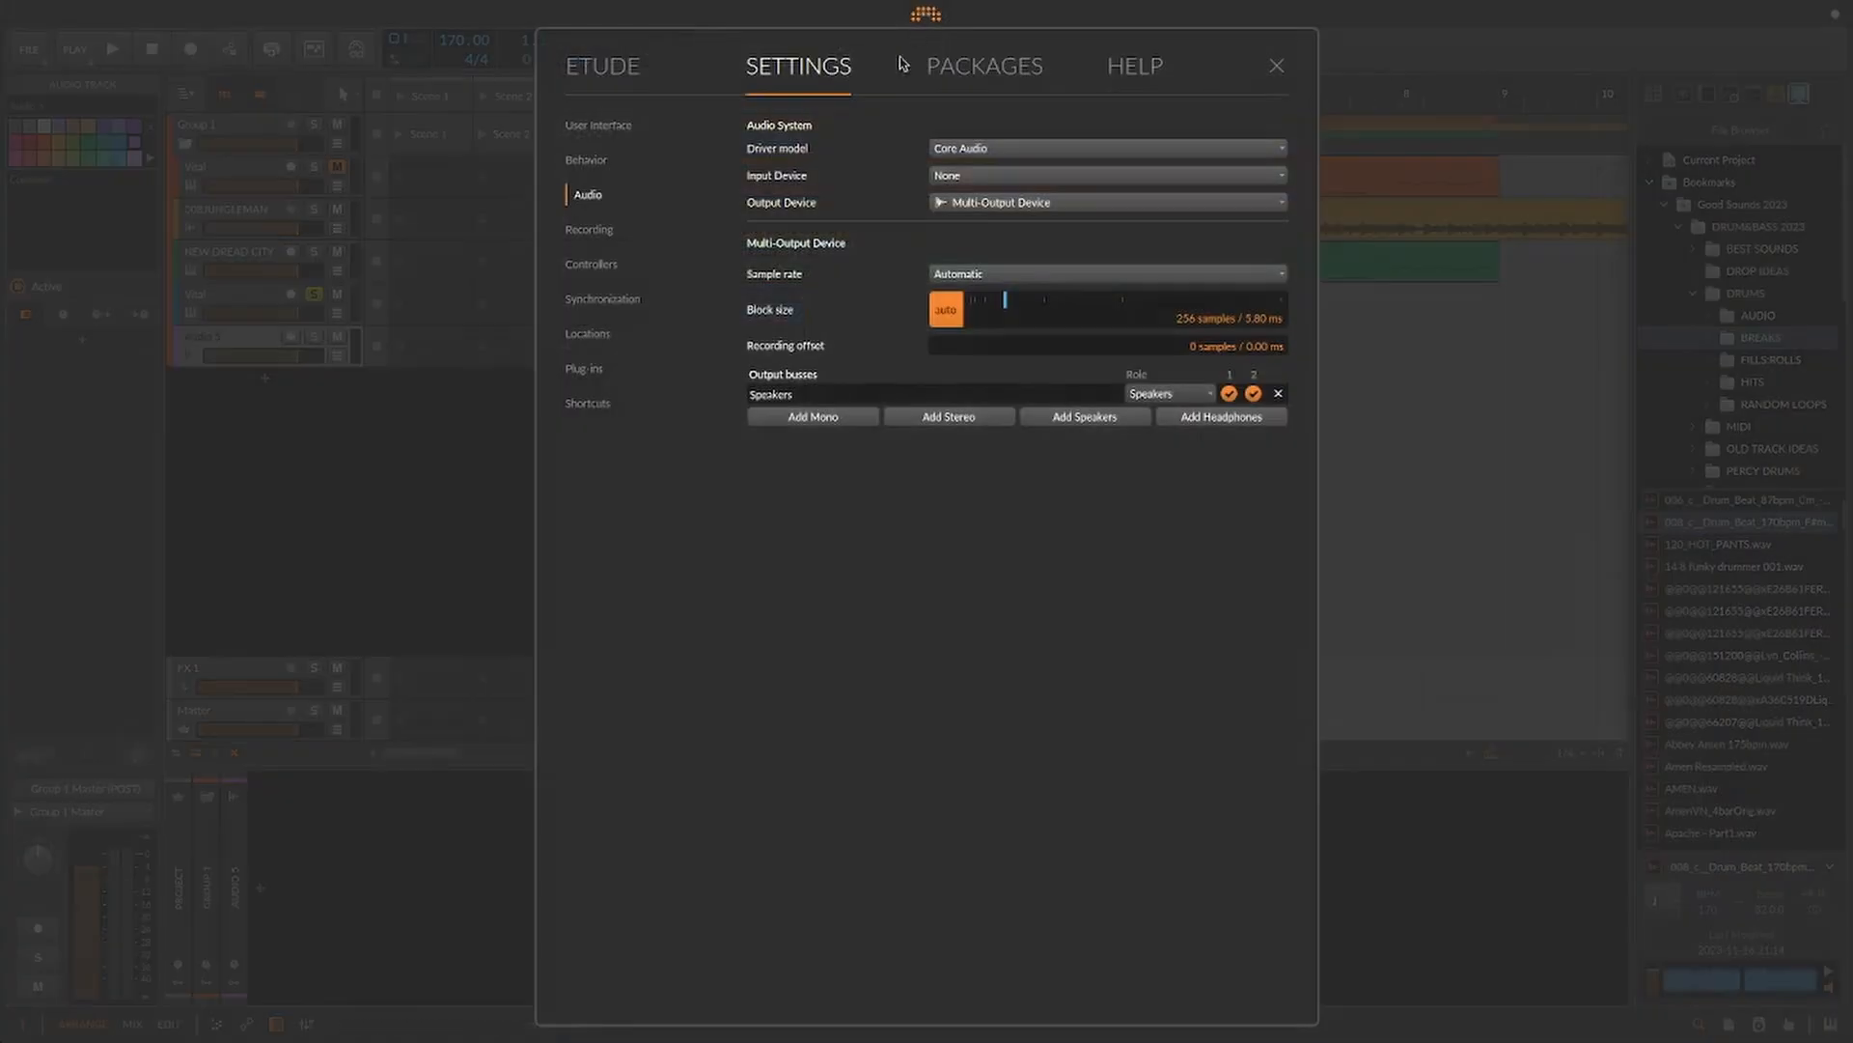
pyautogui.click(592, 232)
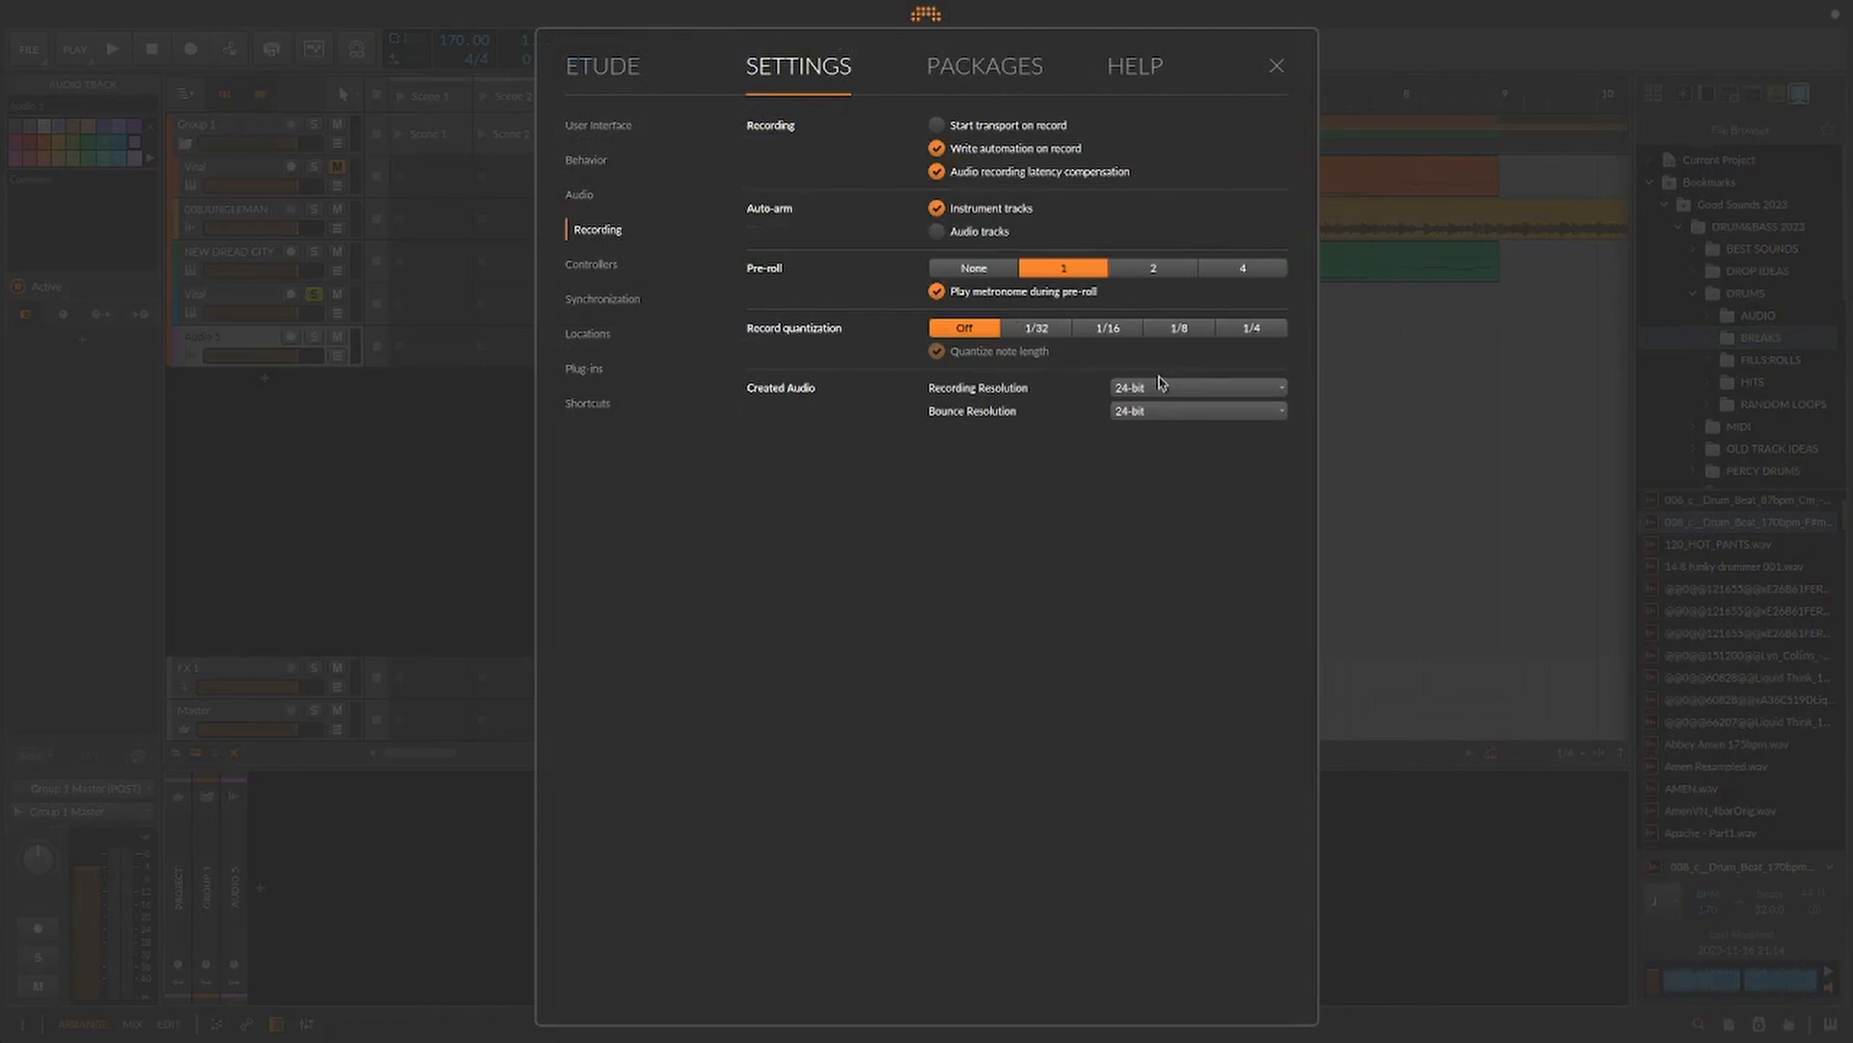
pyautogui.click(1280, 388)
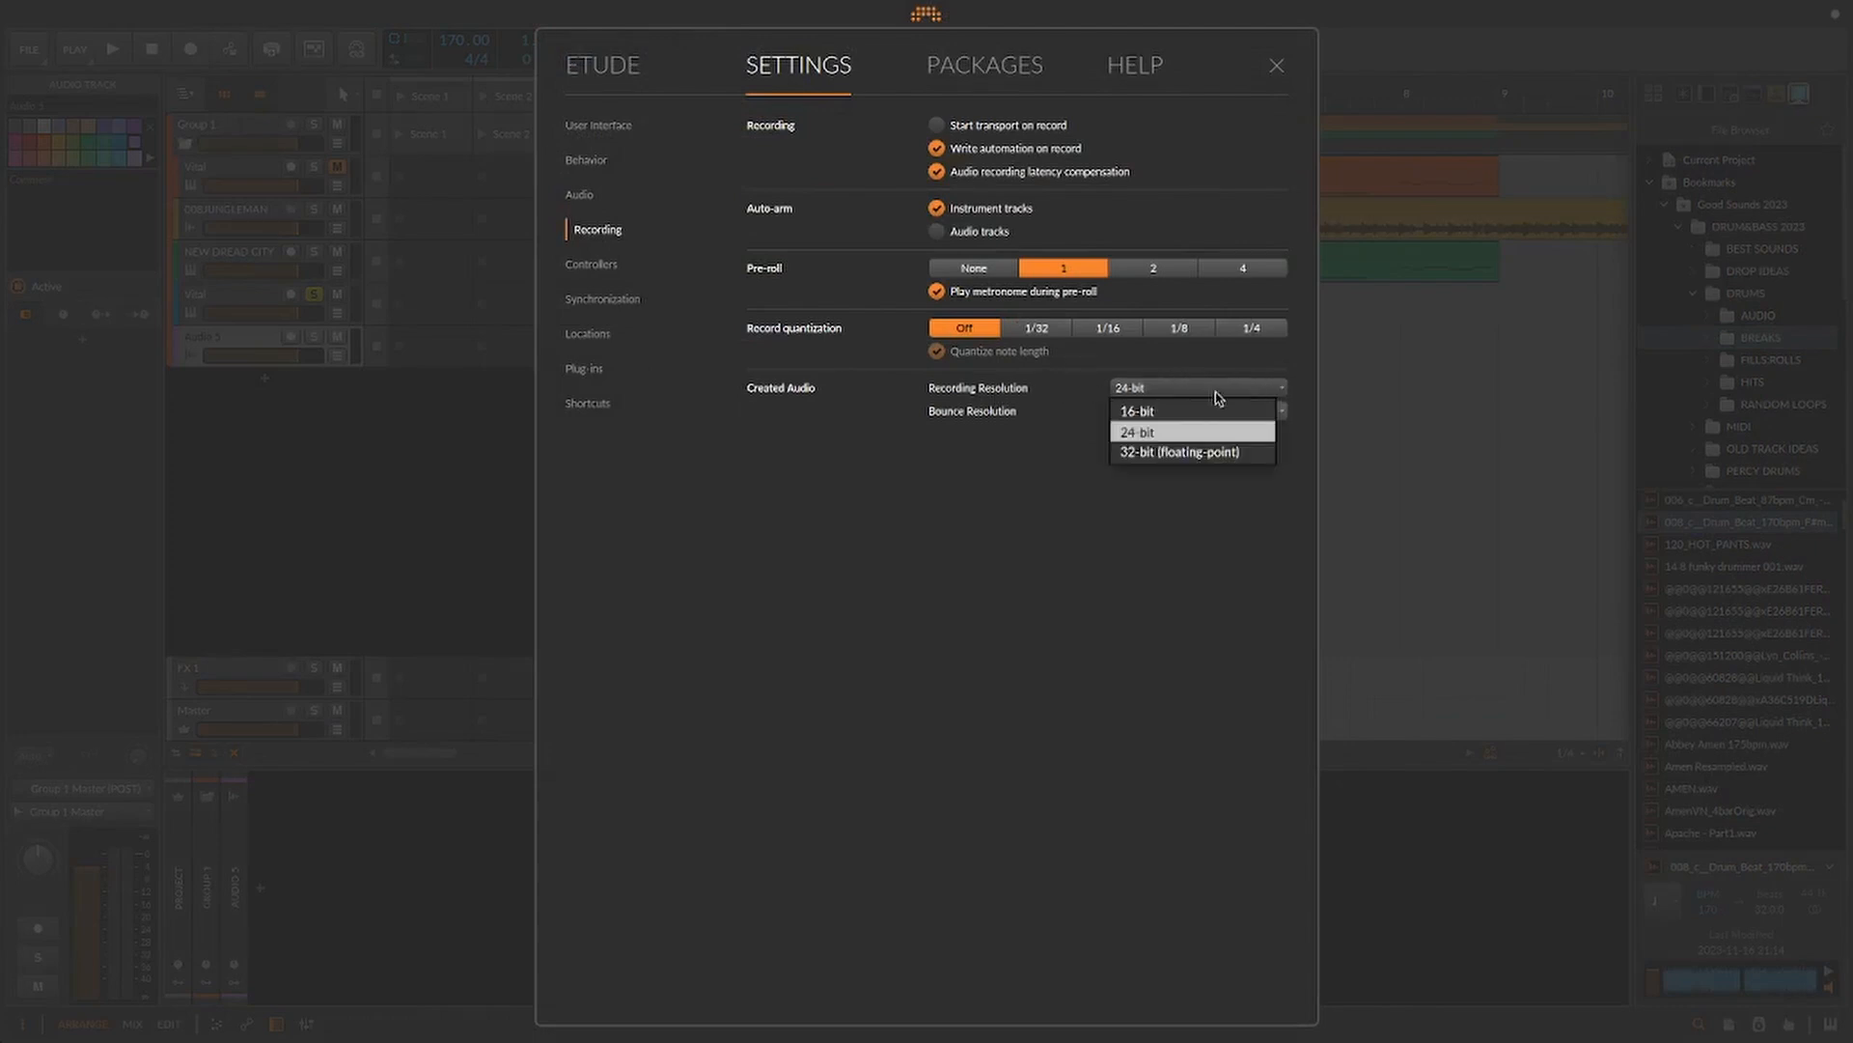
pyautogui.click(1168, 455)
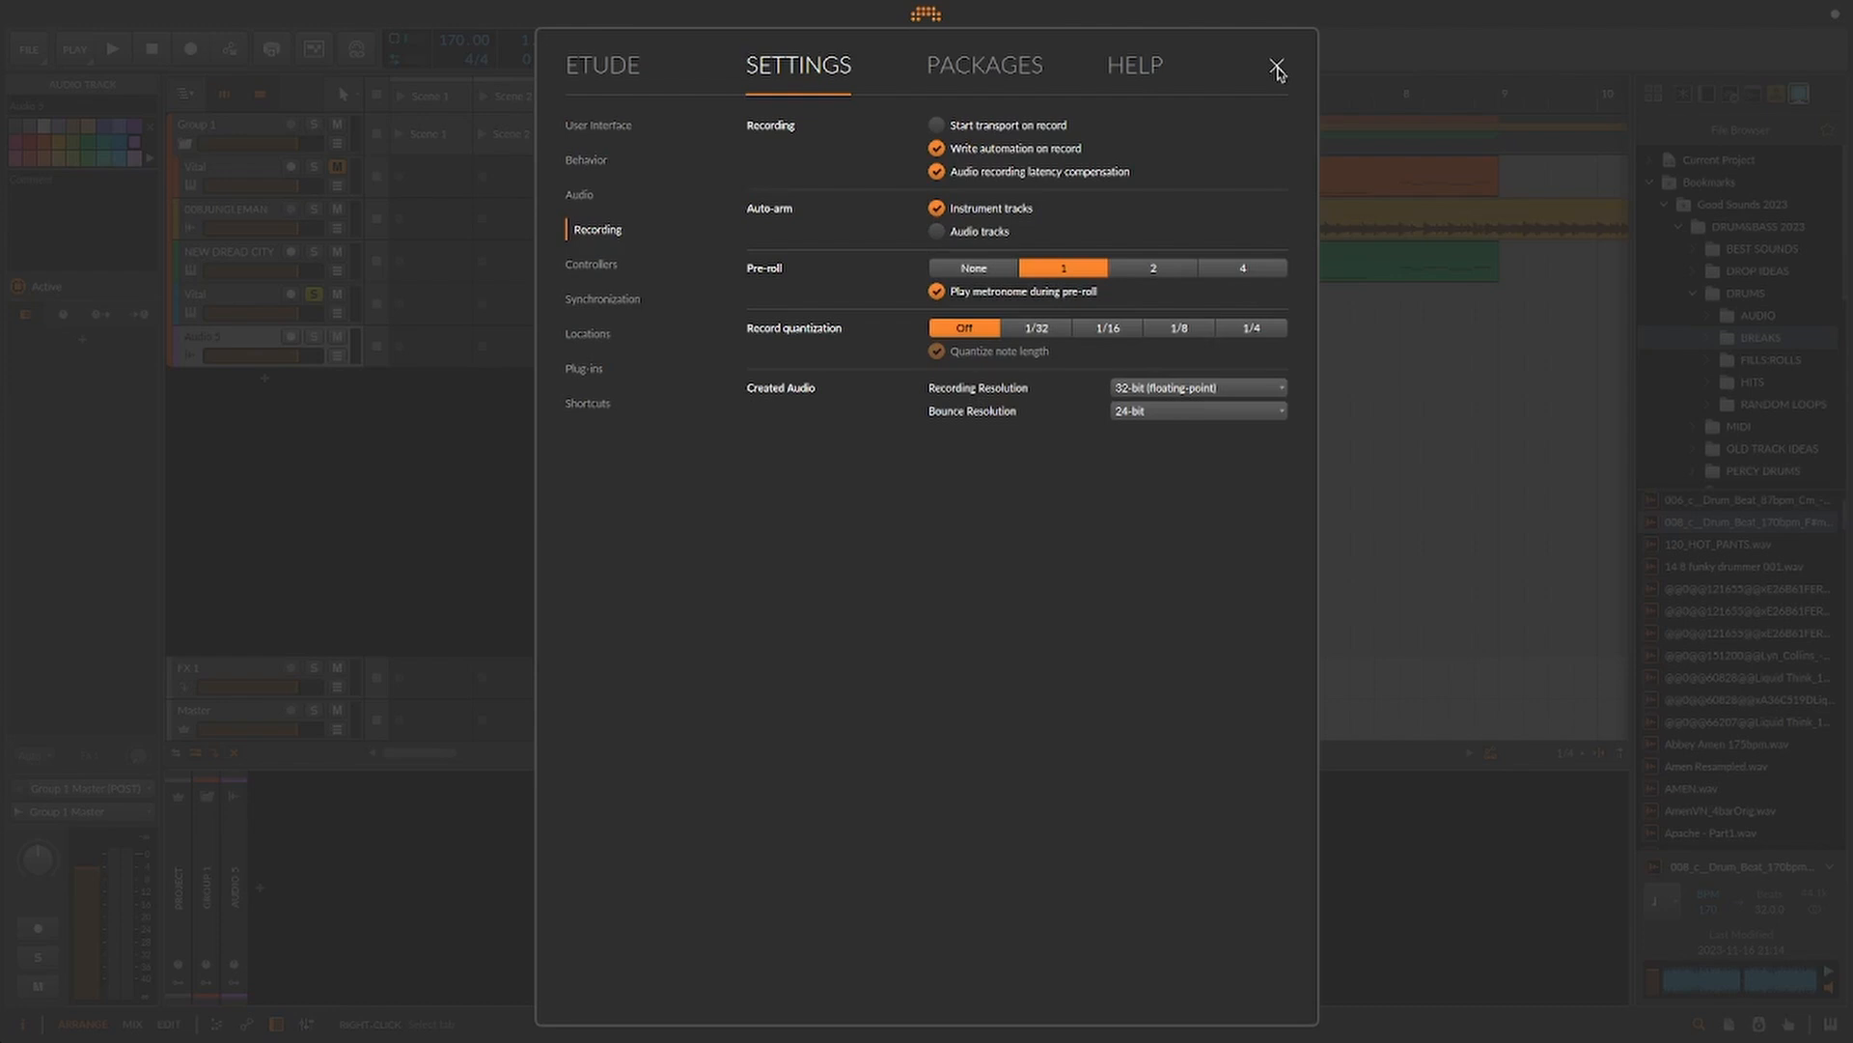
pyautogui.click(1260, 417)
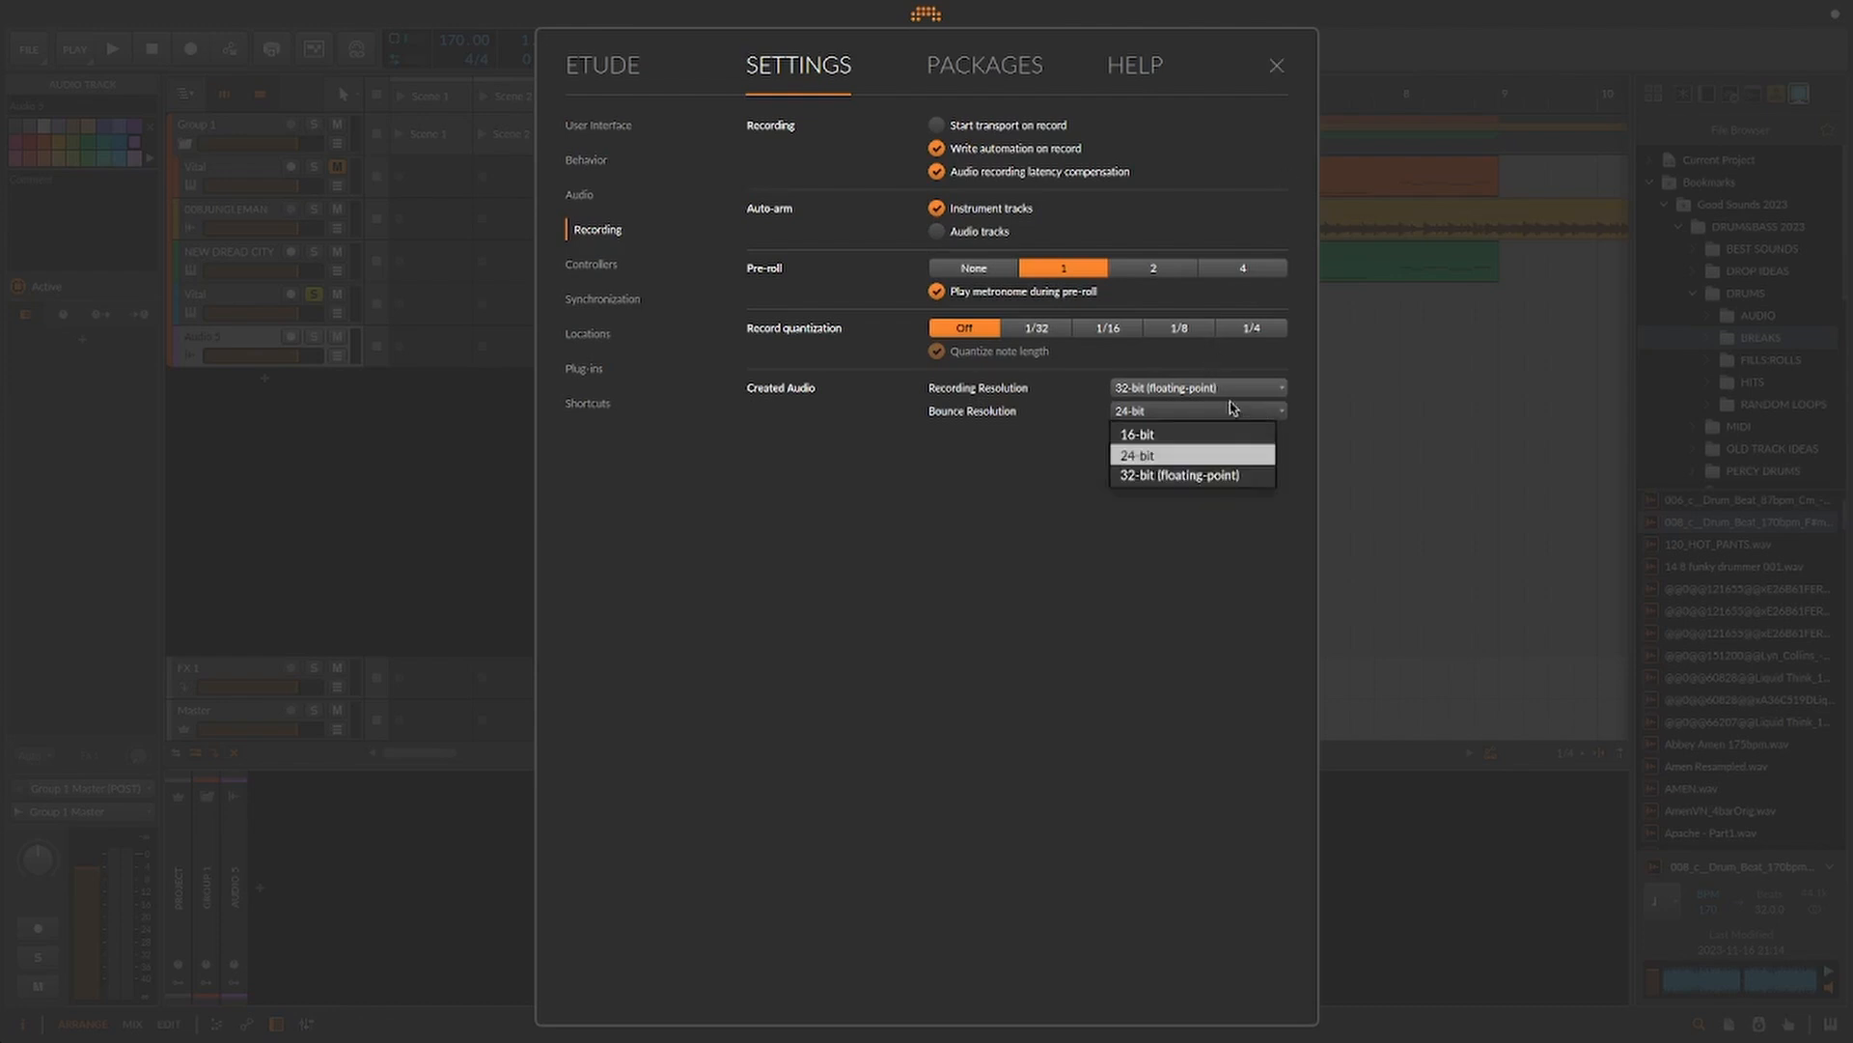
pyautogui.click(1194, 475)
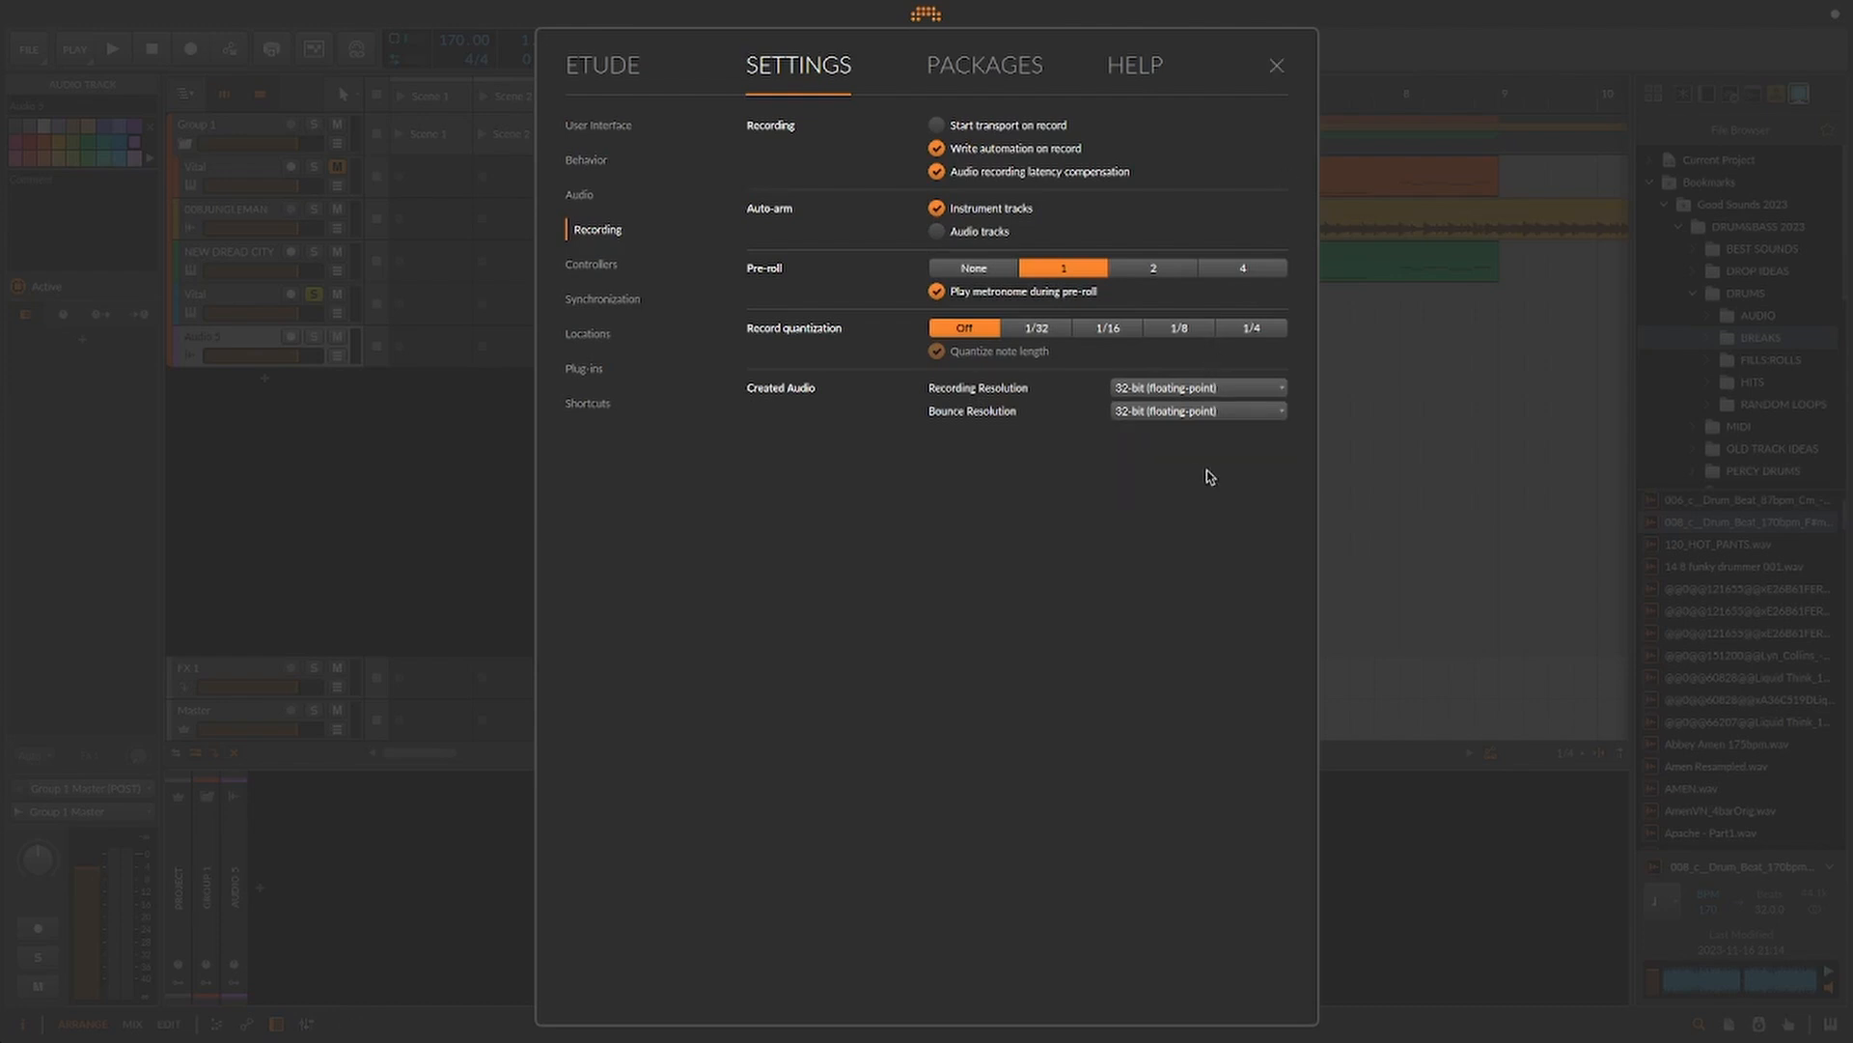
pyautogui.click(1277, 68)
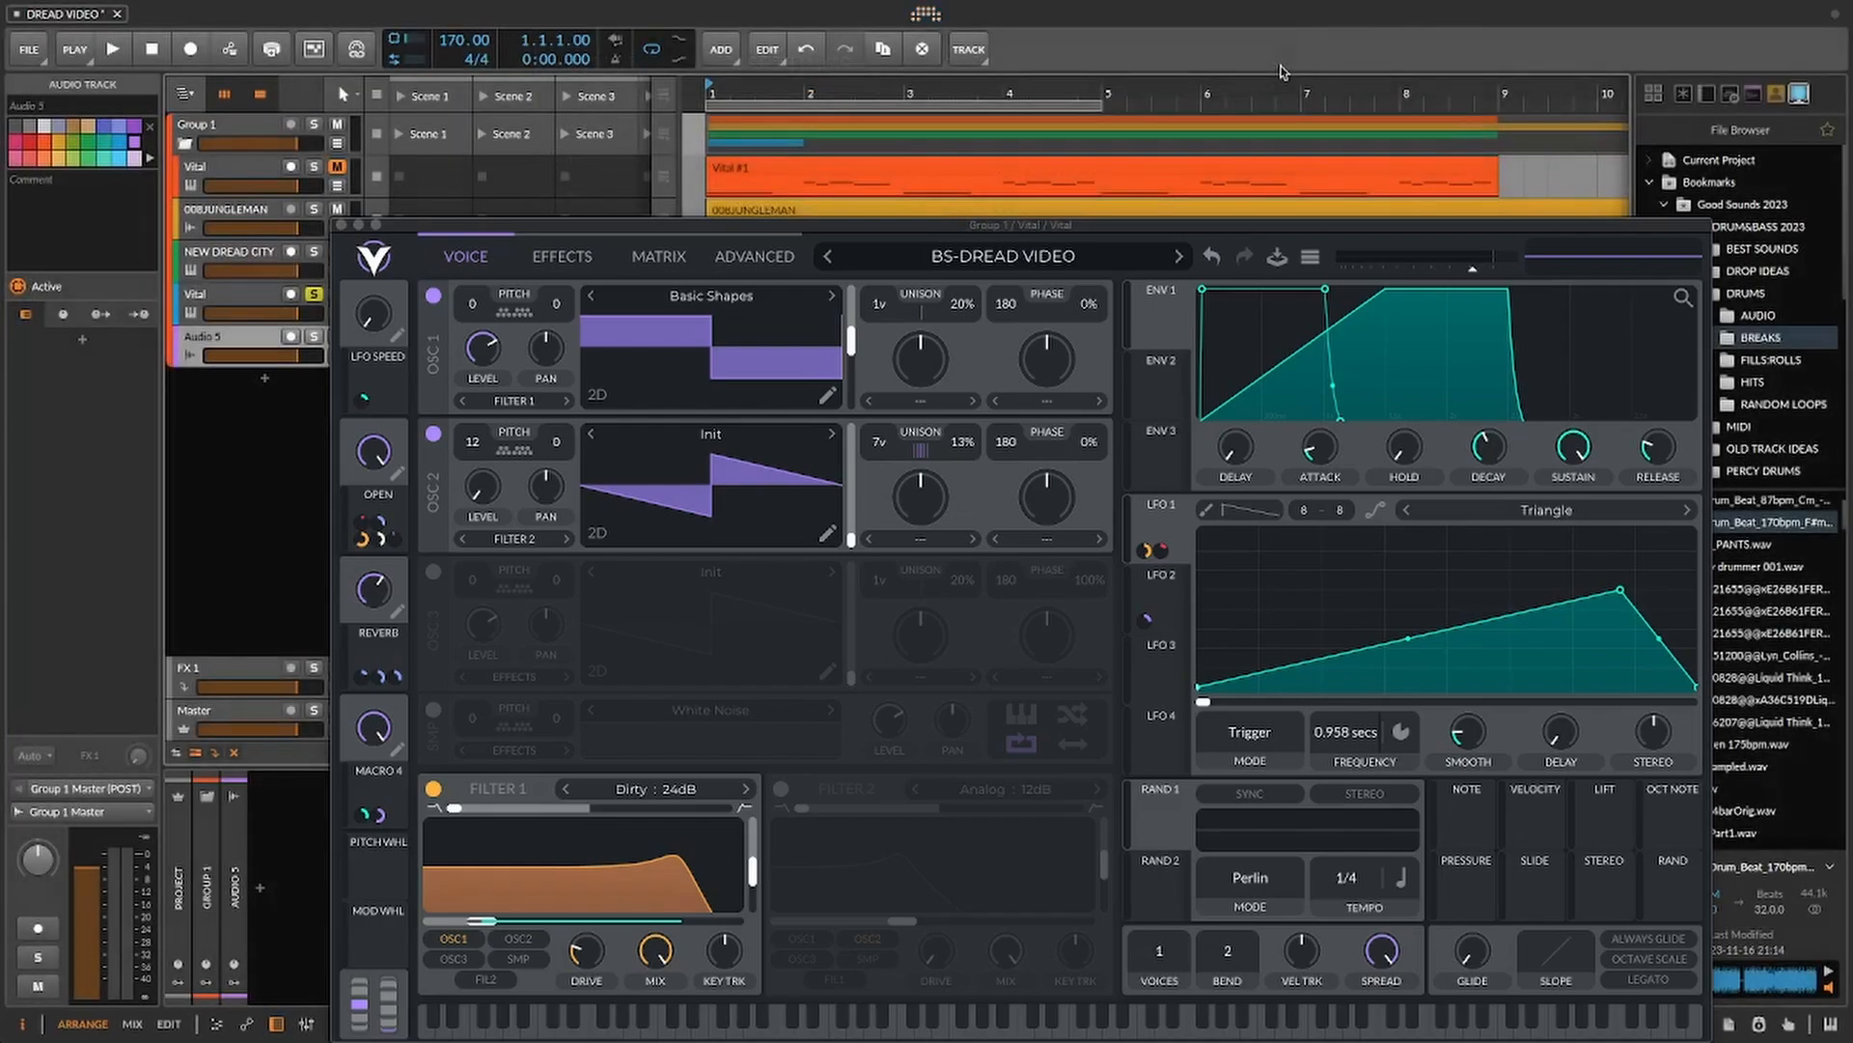
# - Move the Vital window clear of the tracks, then record-arm and mute the new audio track
pyautogui.click(898, 233)
pyautogui.moveTo(898, 232); pyautogui.dragTo(1126, 428)
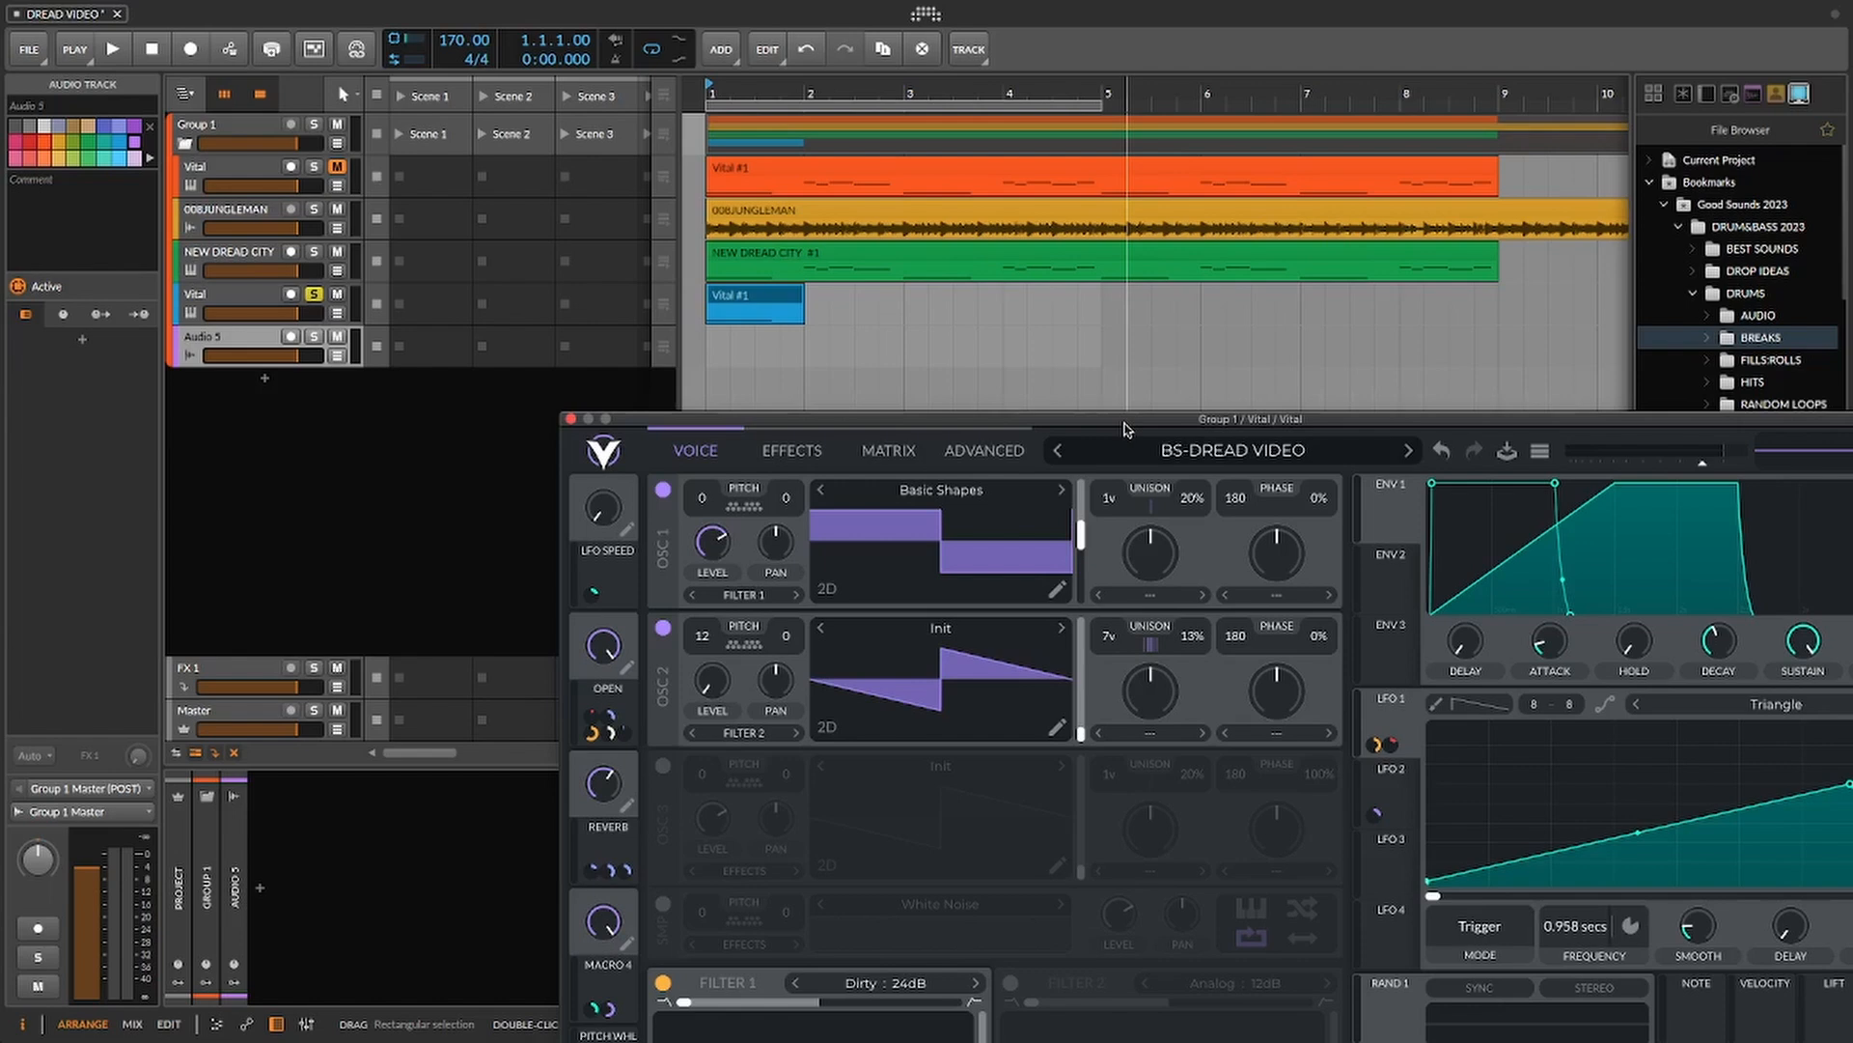
pyautogui.click(1049, 59)
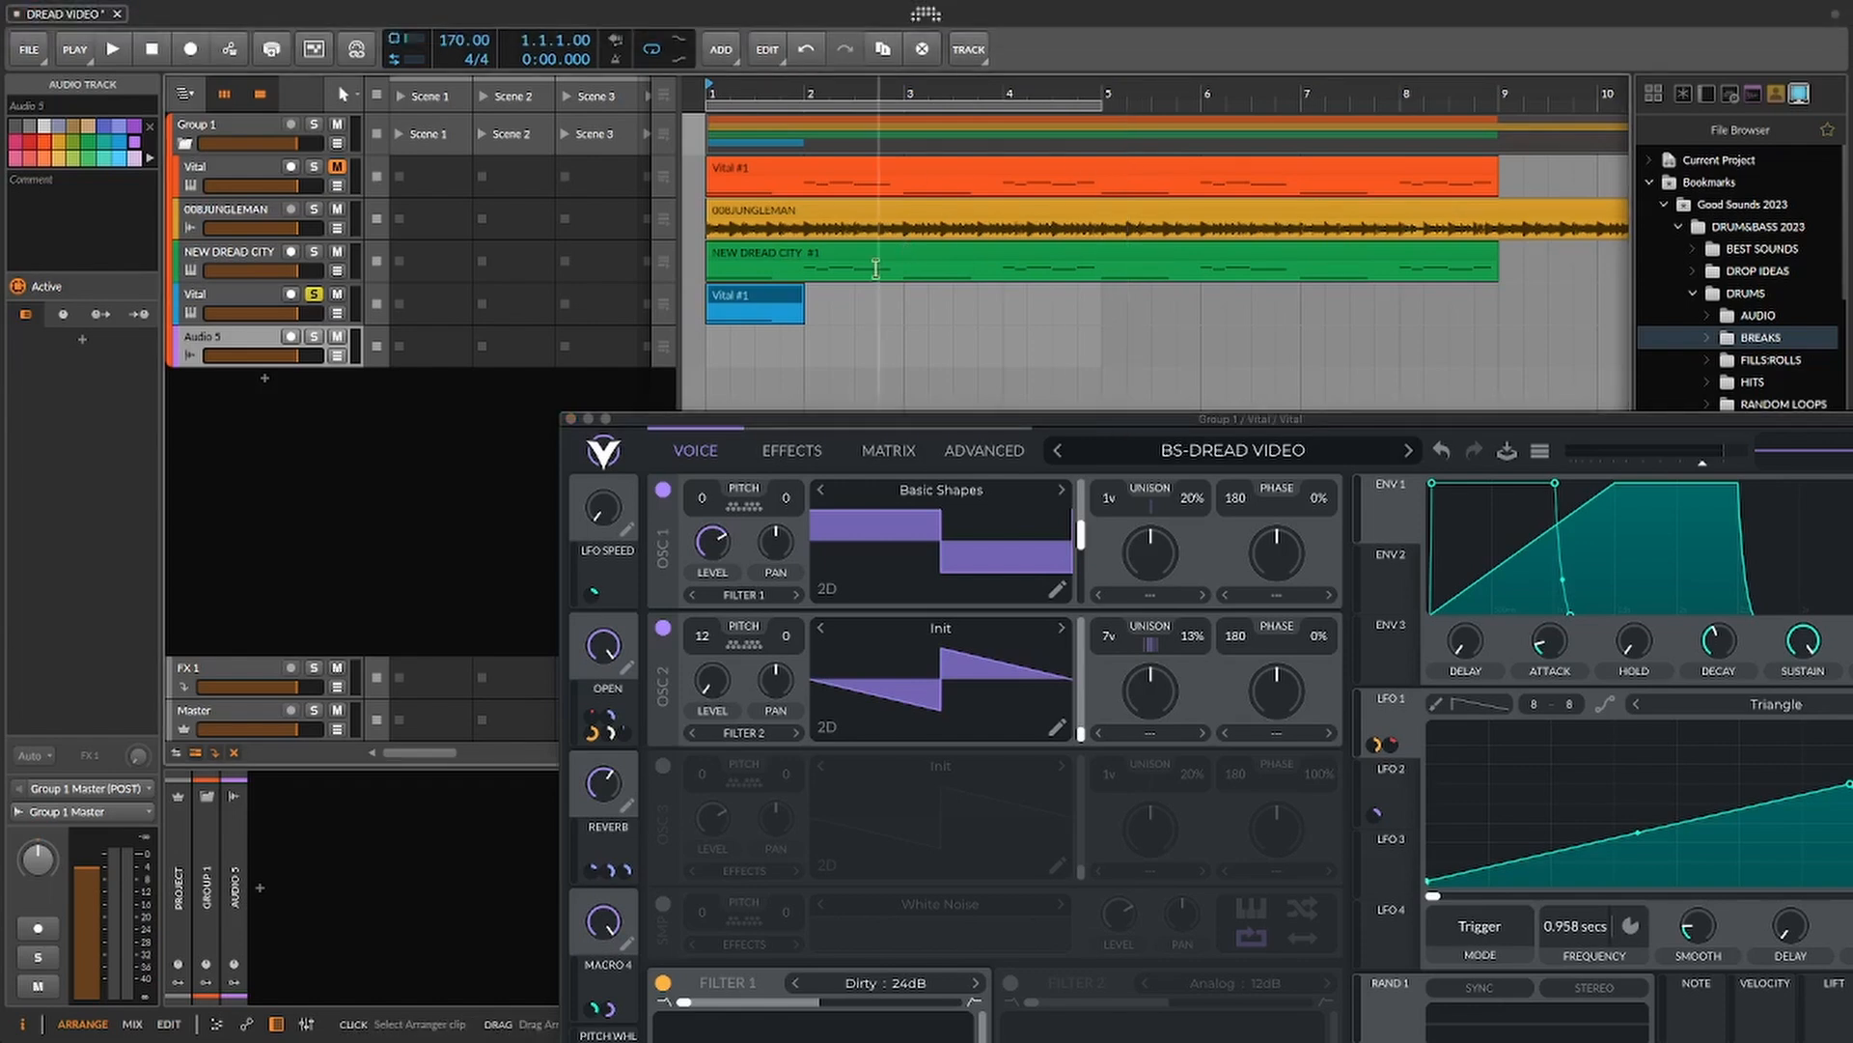
pyautogui.click(758, 304)
pyautogui.click(246, 340)
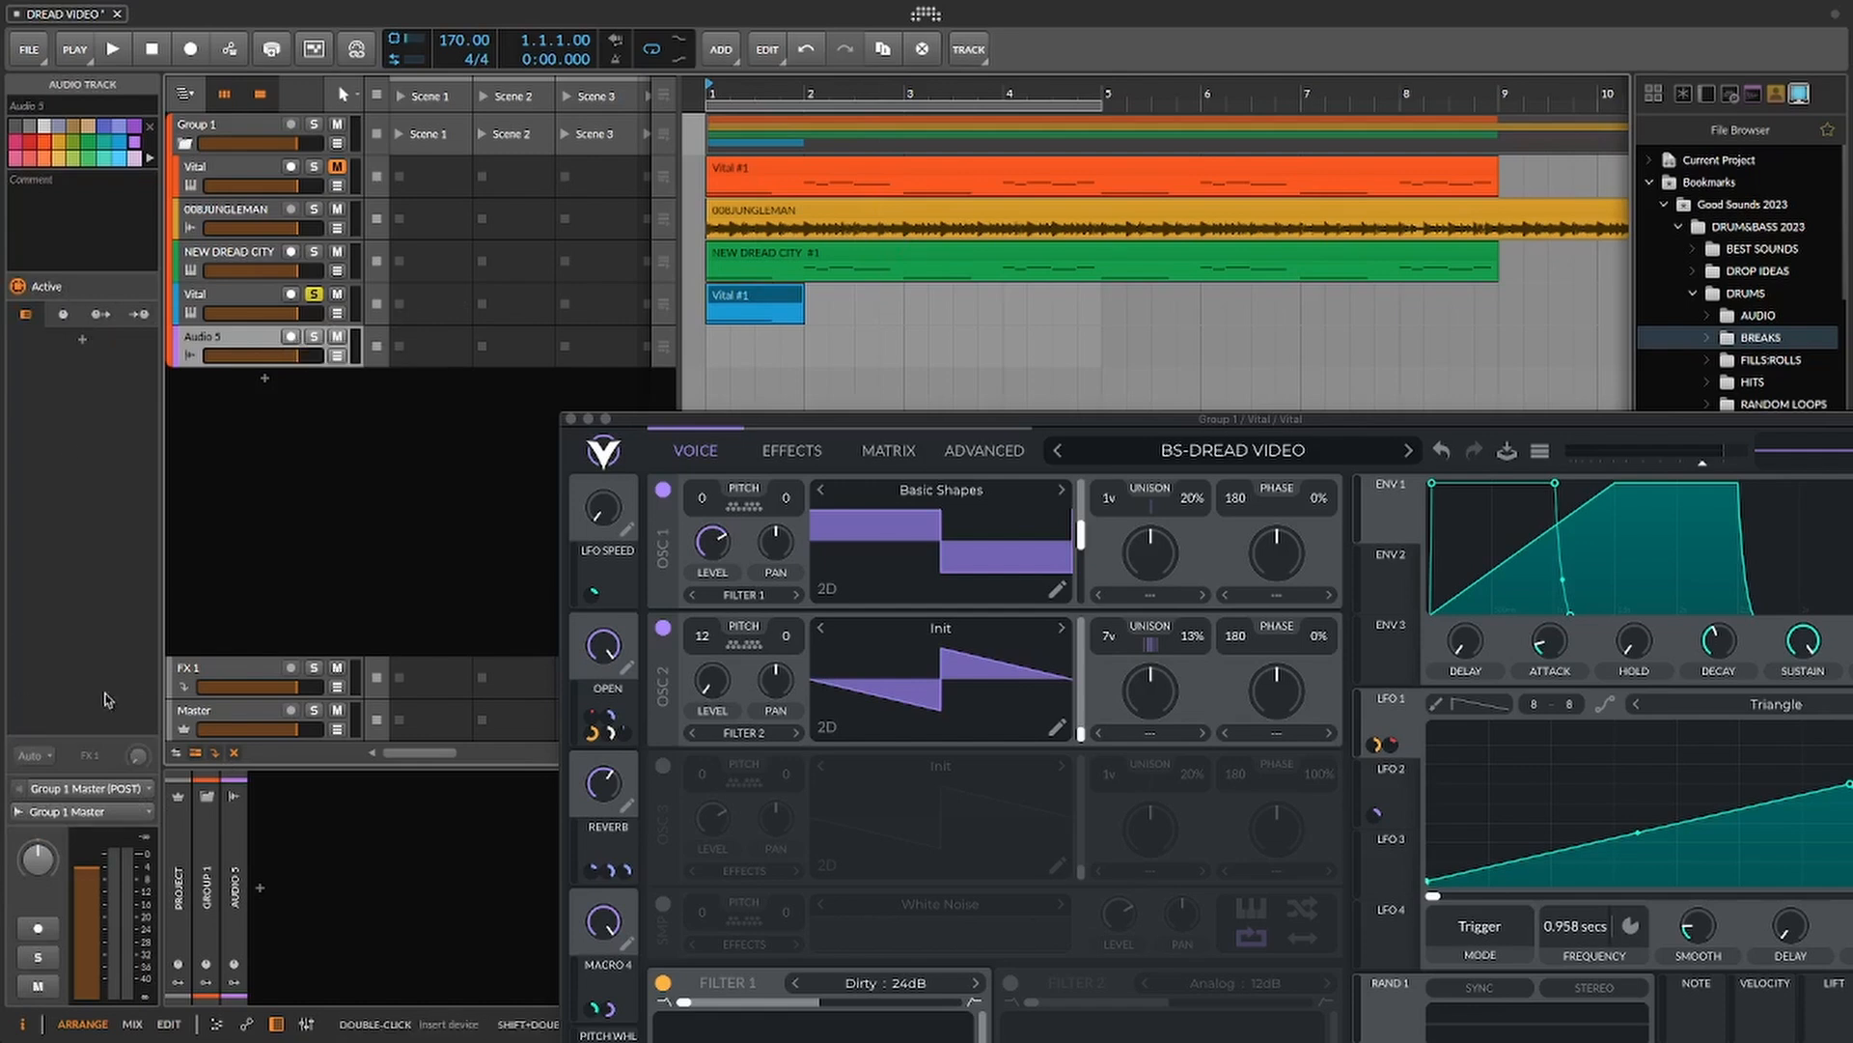
pyautogui.click(291, 336)
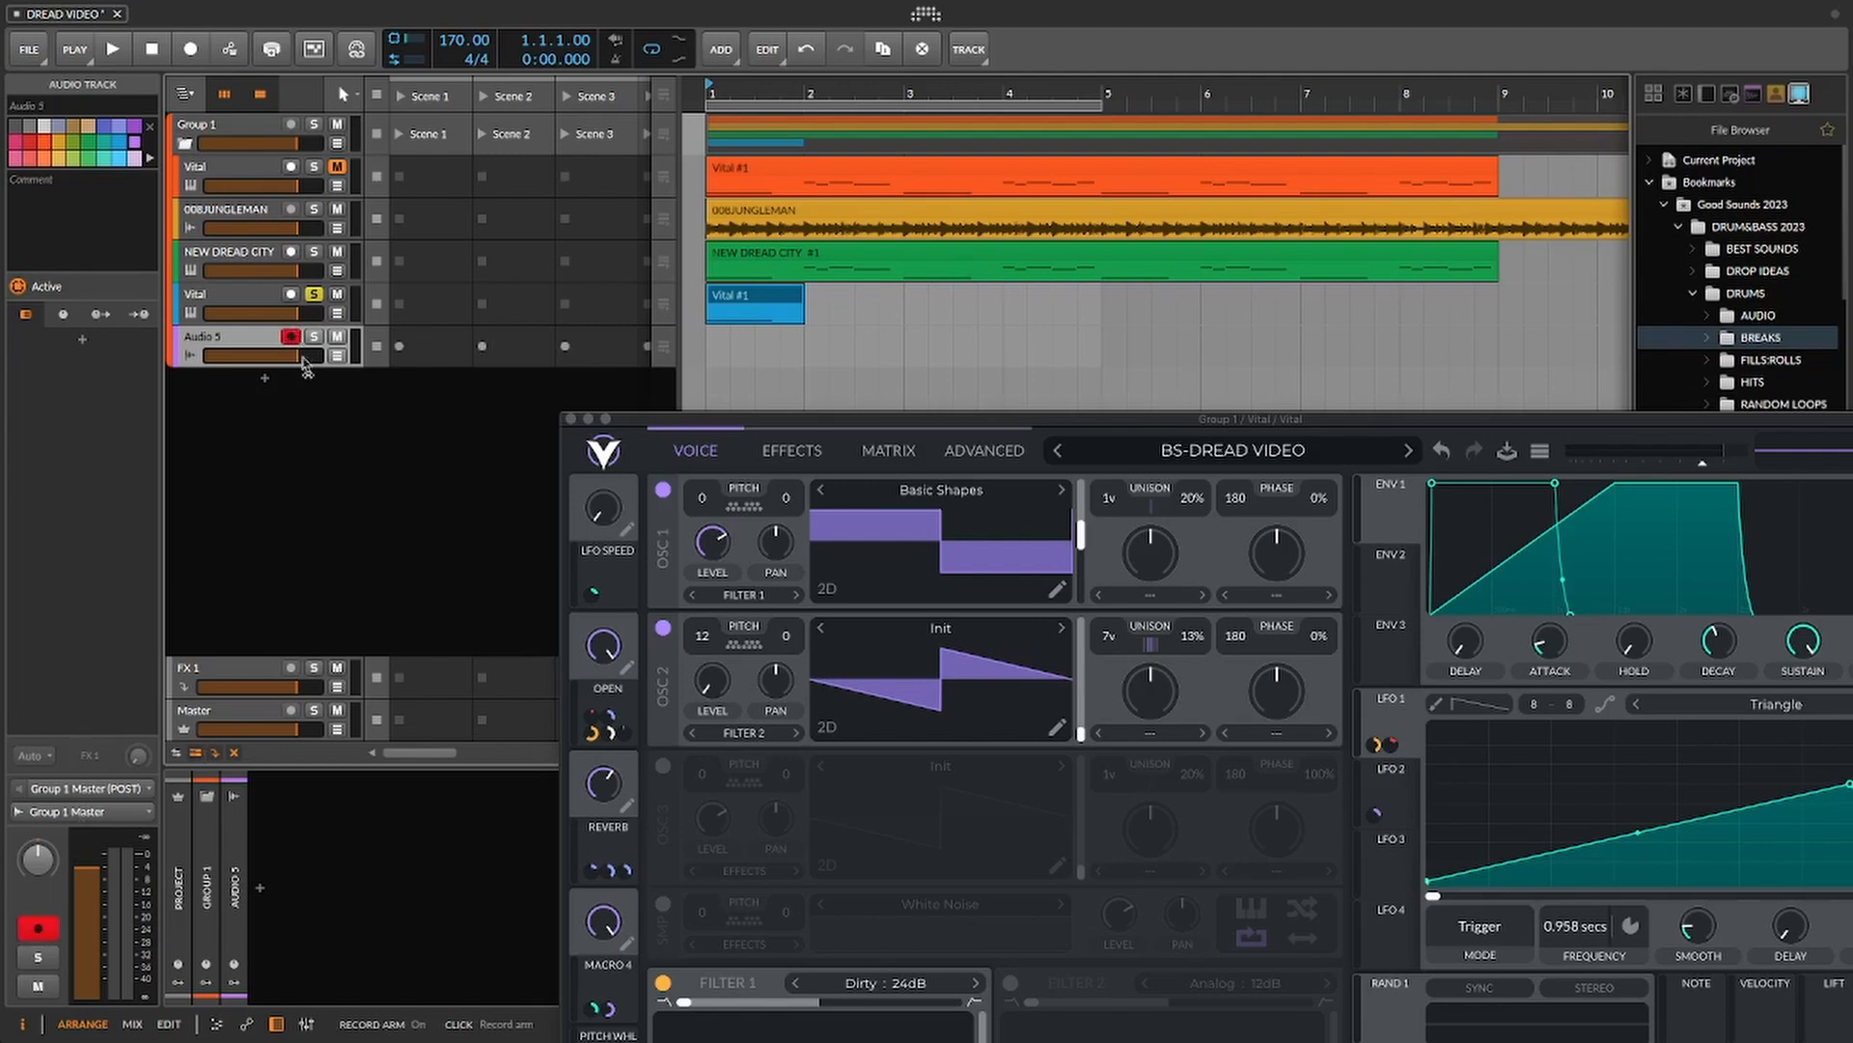
pyautogui.click(338, 336)
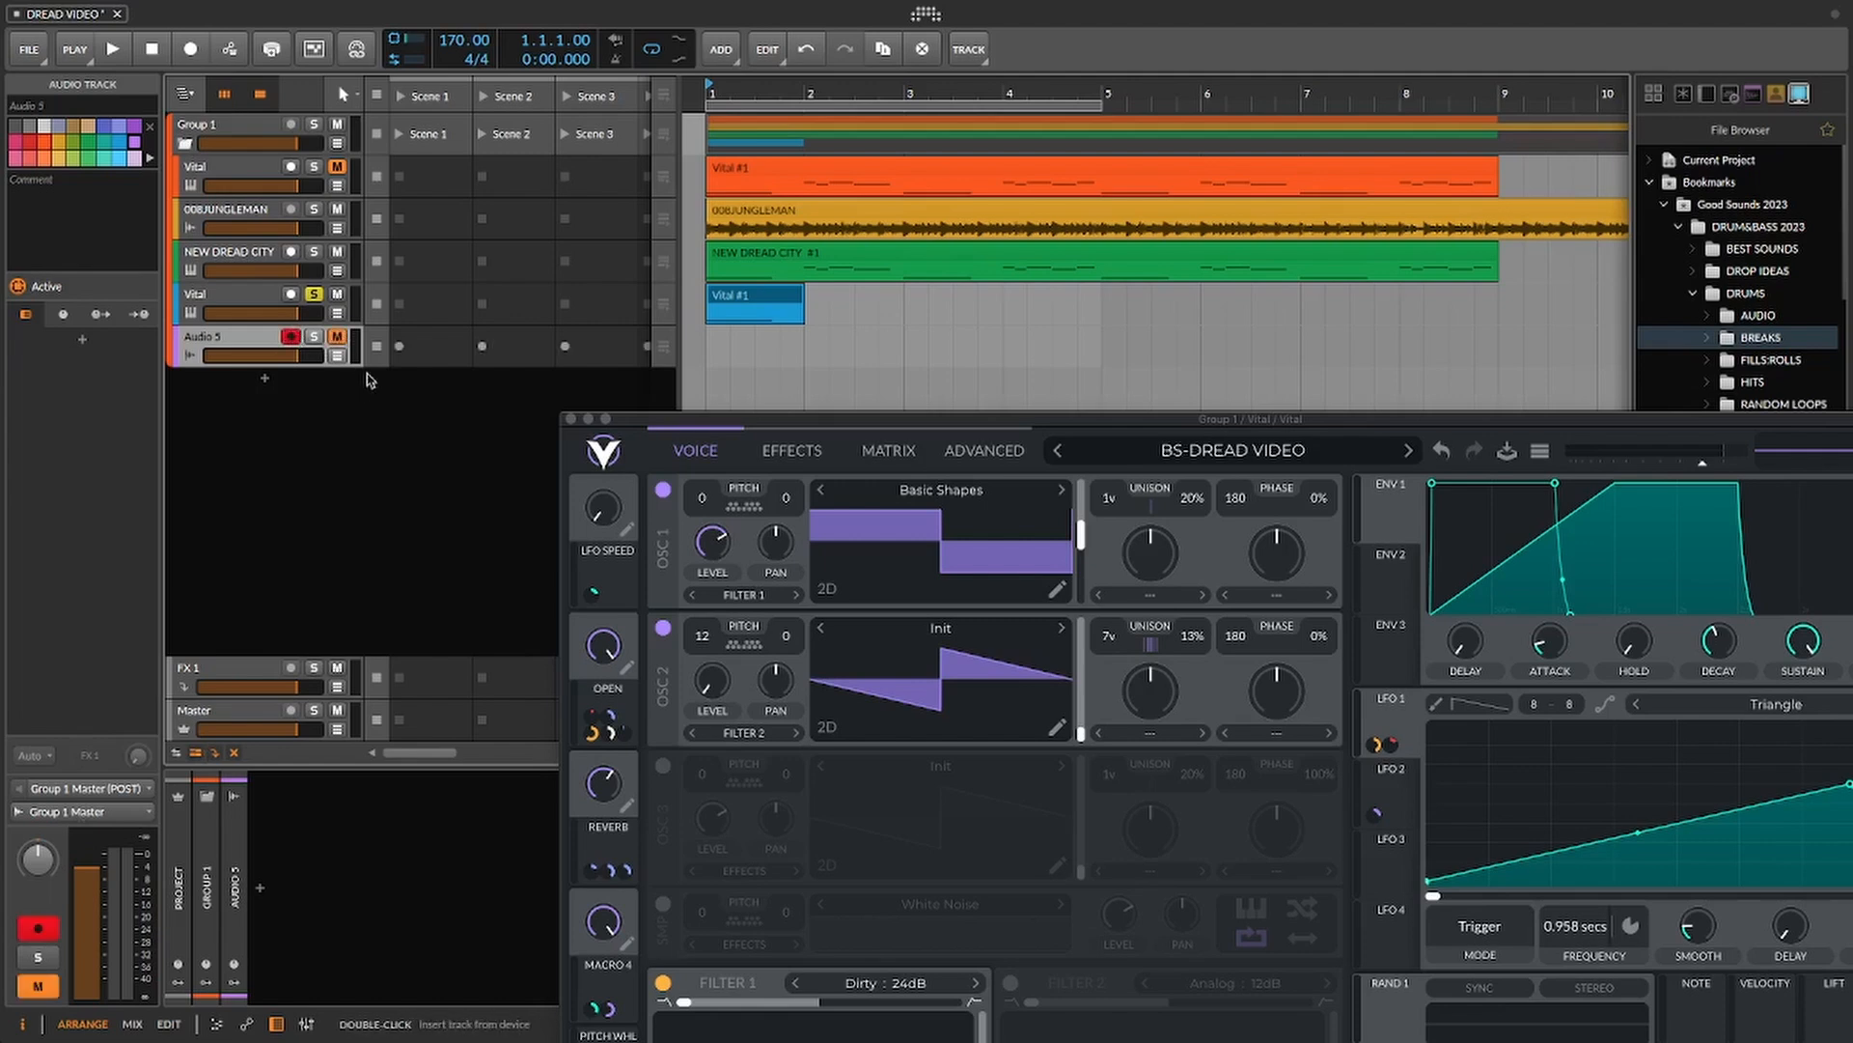
# - Record the Vital clip and its reverb tail onto the armed audio track, with the loop region lengthened to 8 bars
pyautogui.click(189, 49)
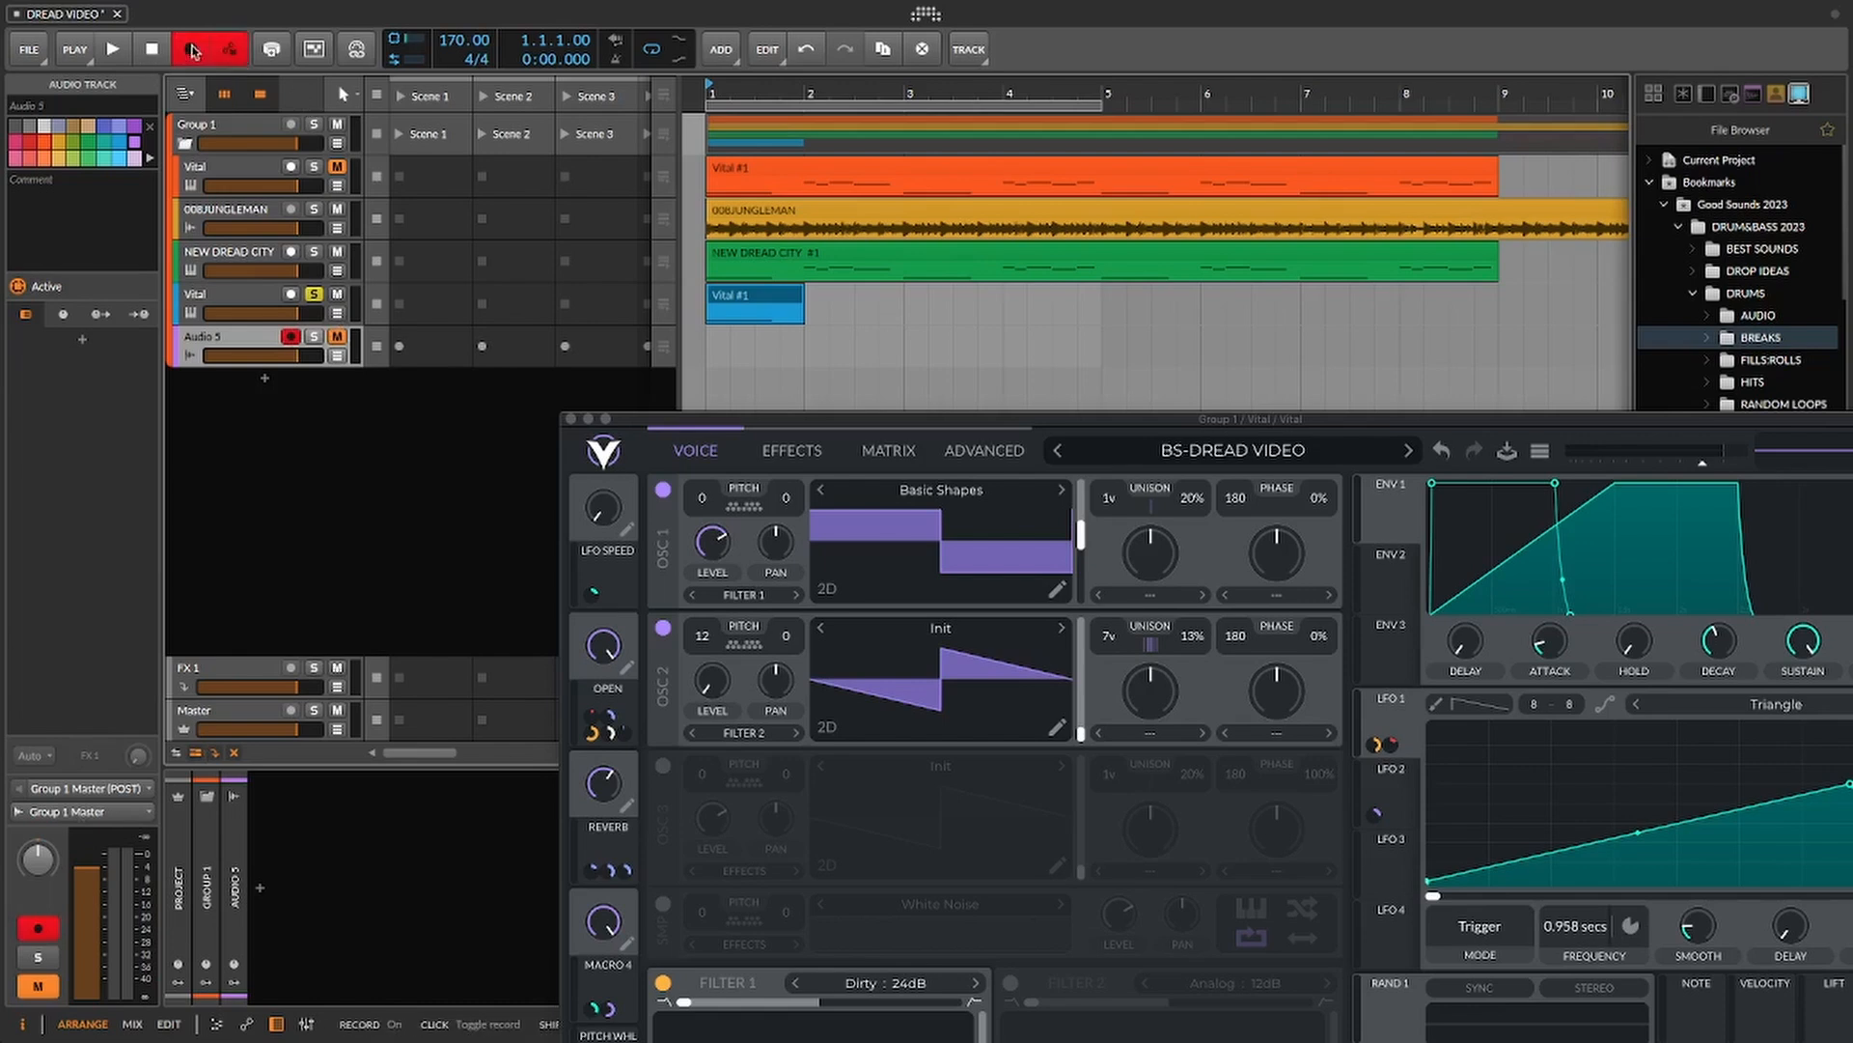
pyautogui.moveTo(1096, 104); pyautogui.dragTo(1499, 104)
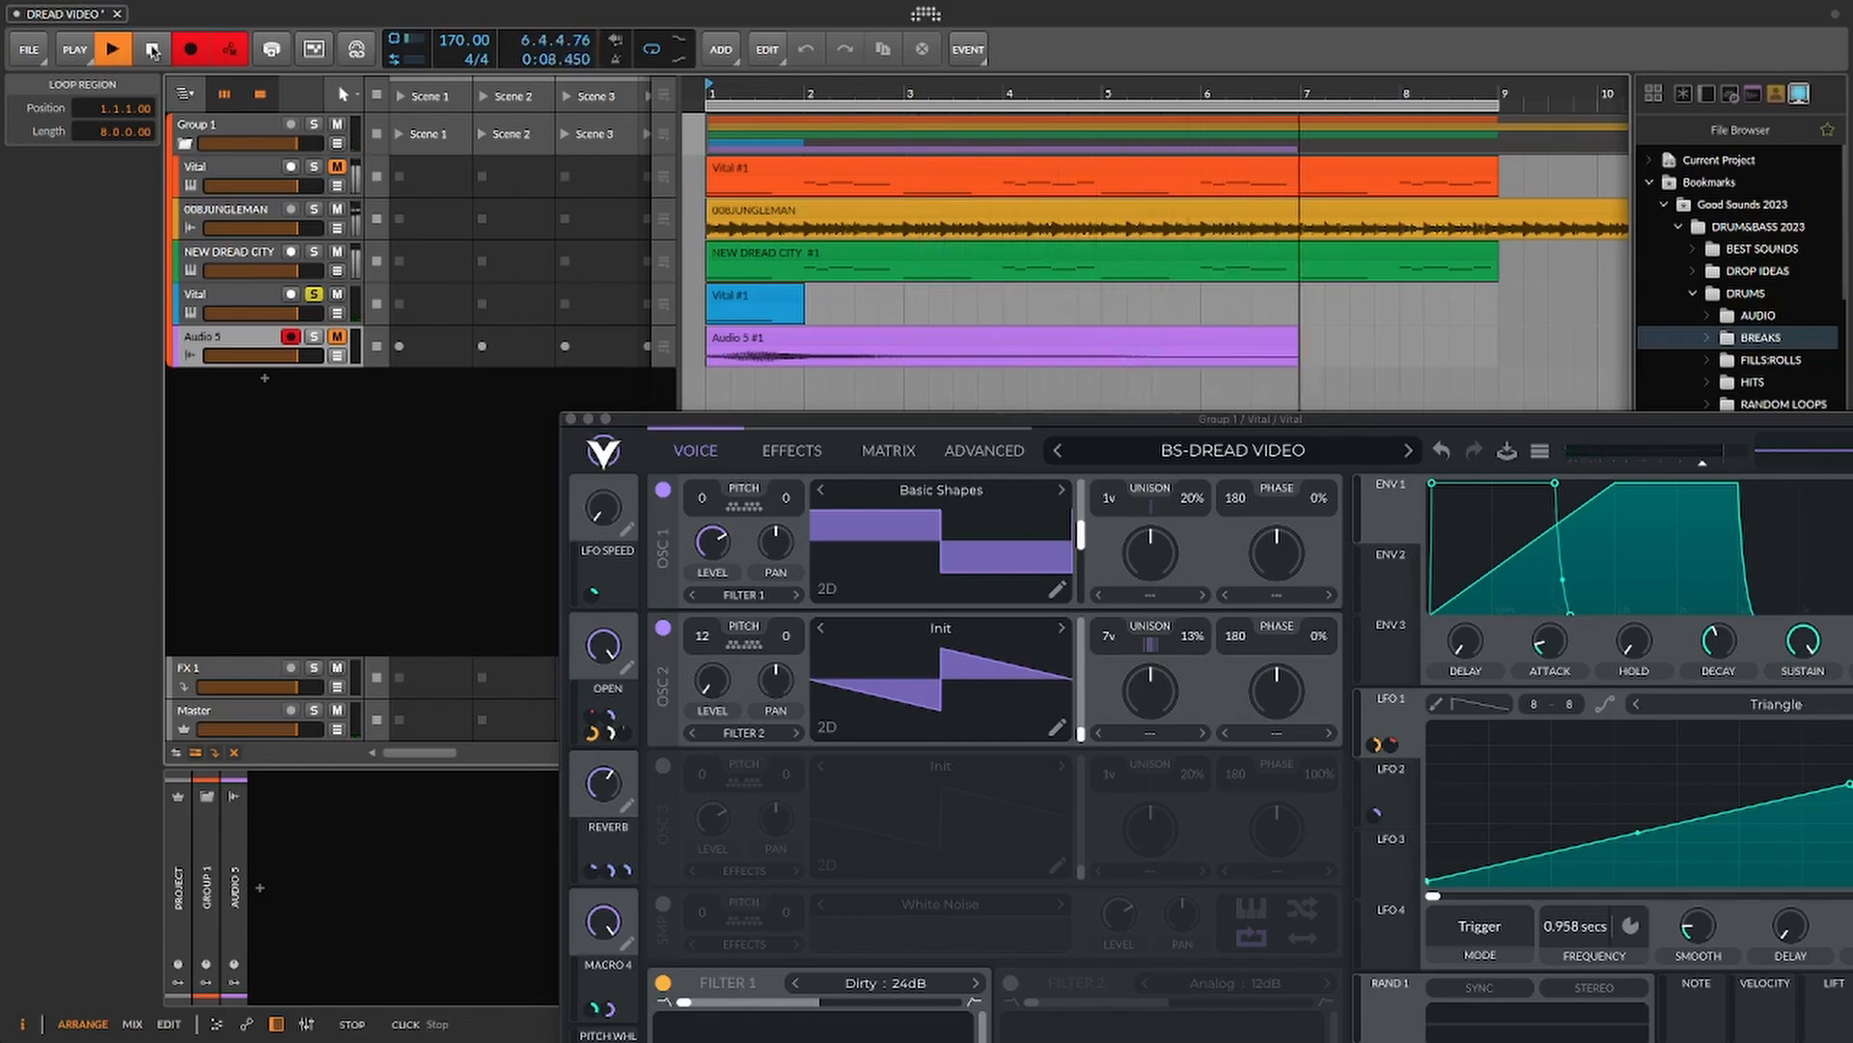
pyautogui.click(151, 49)
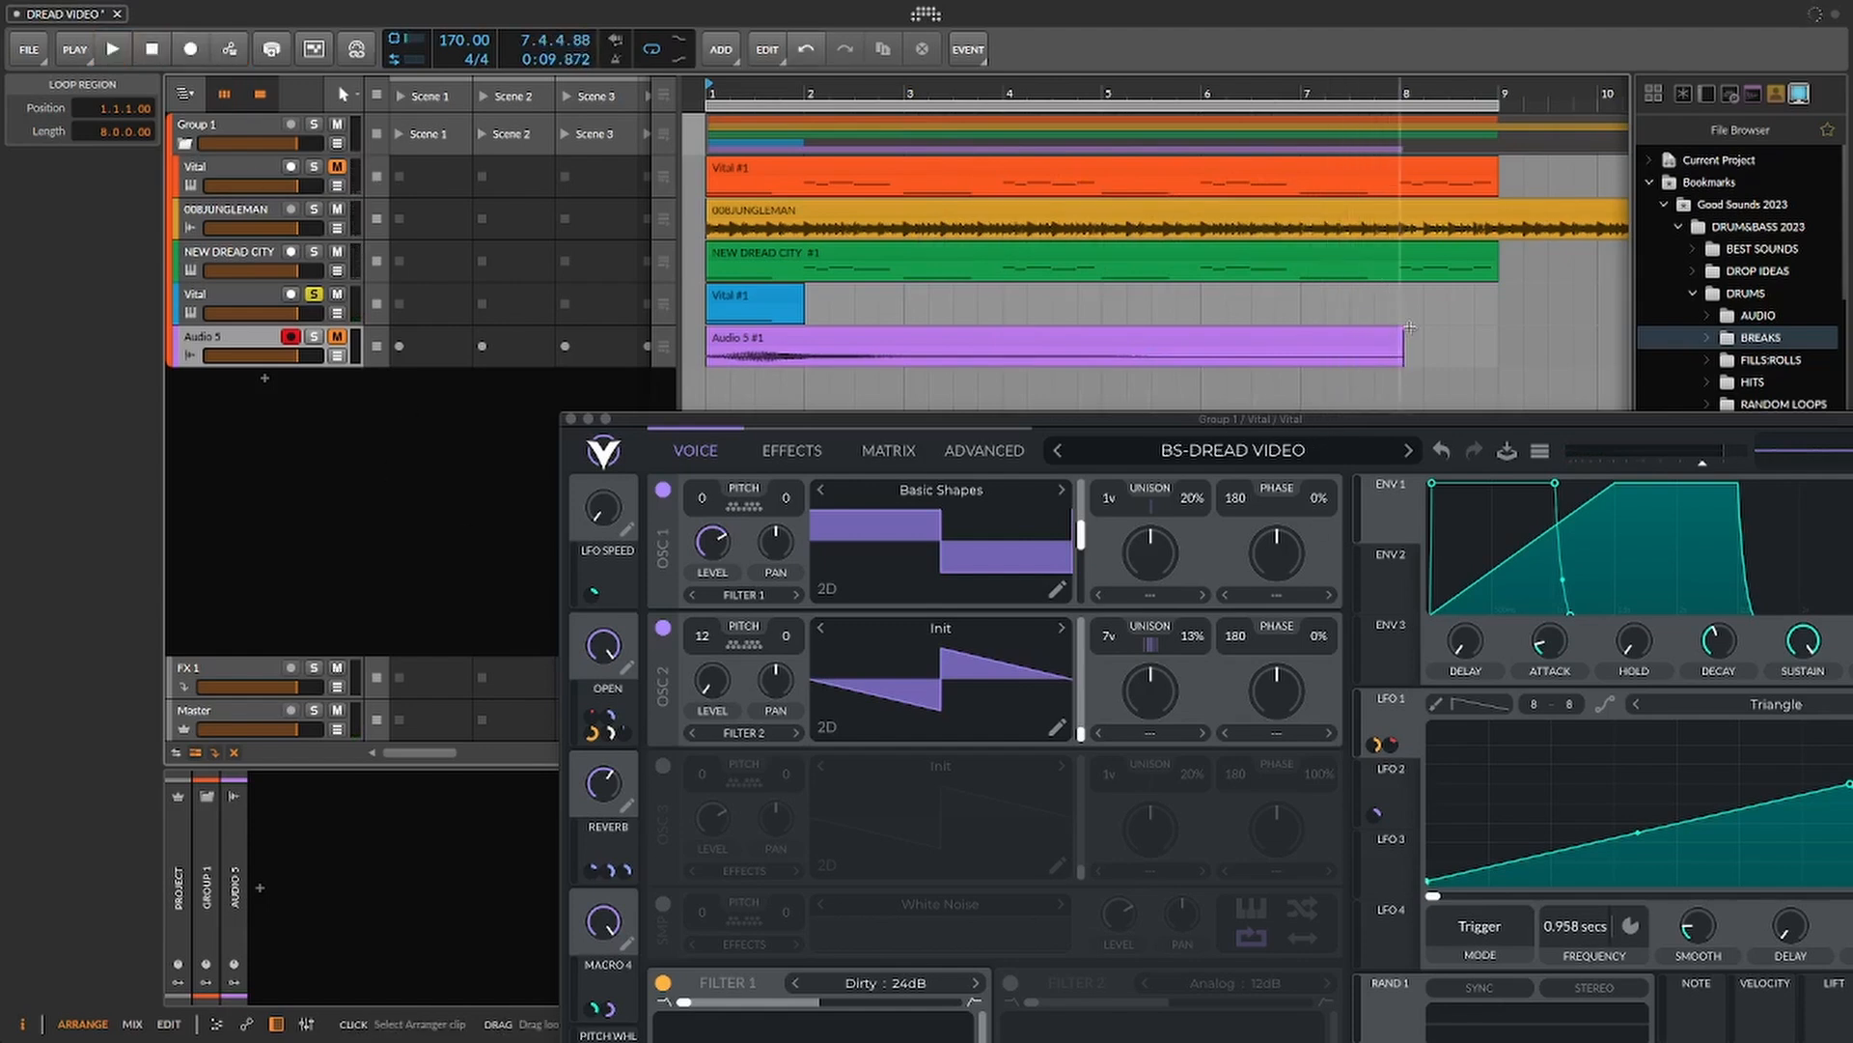
# - Shorten the recorded audio clip to 4 bars and add a fade-out of 1.3.3.98 with a different curve shape
pyautogui.moveTo(1400, 329); pyautogui.dragTo(1098, 360)
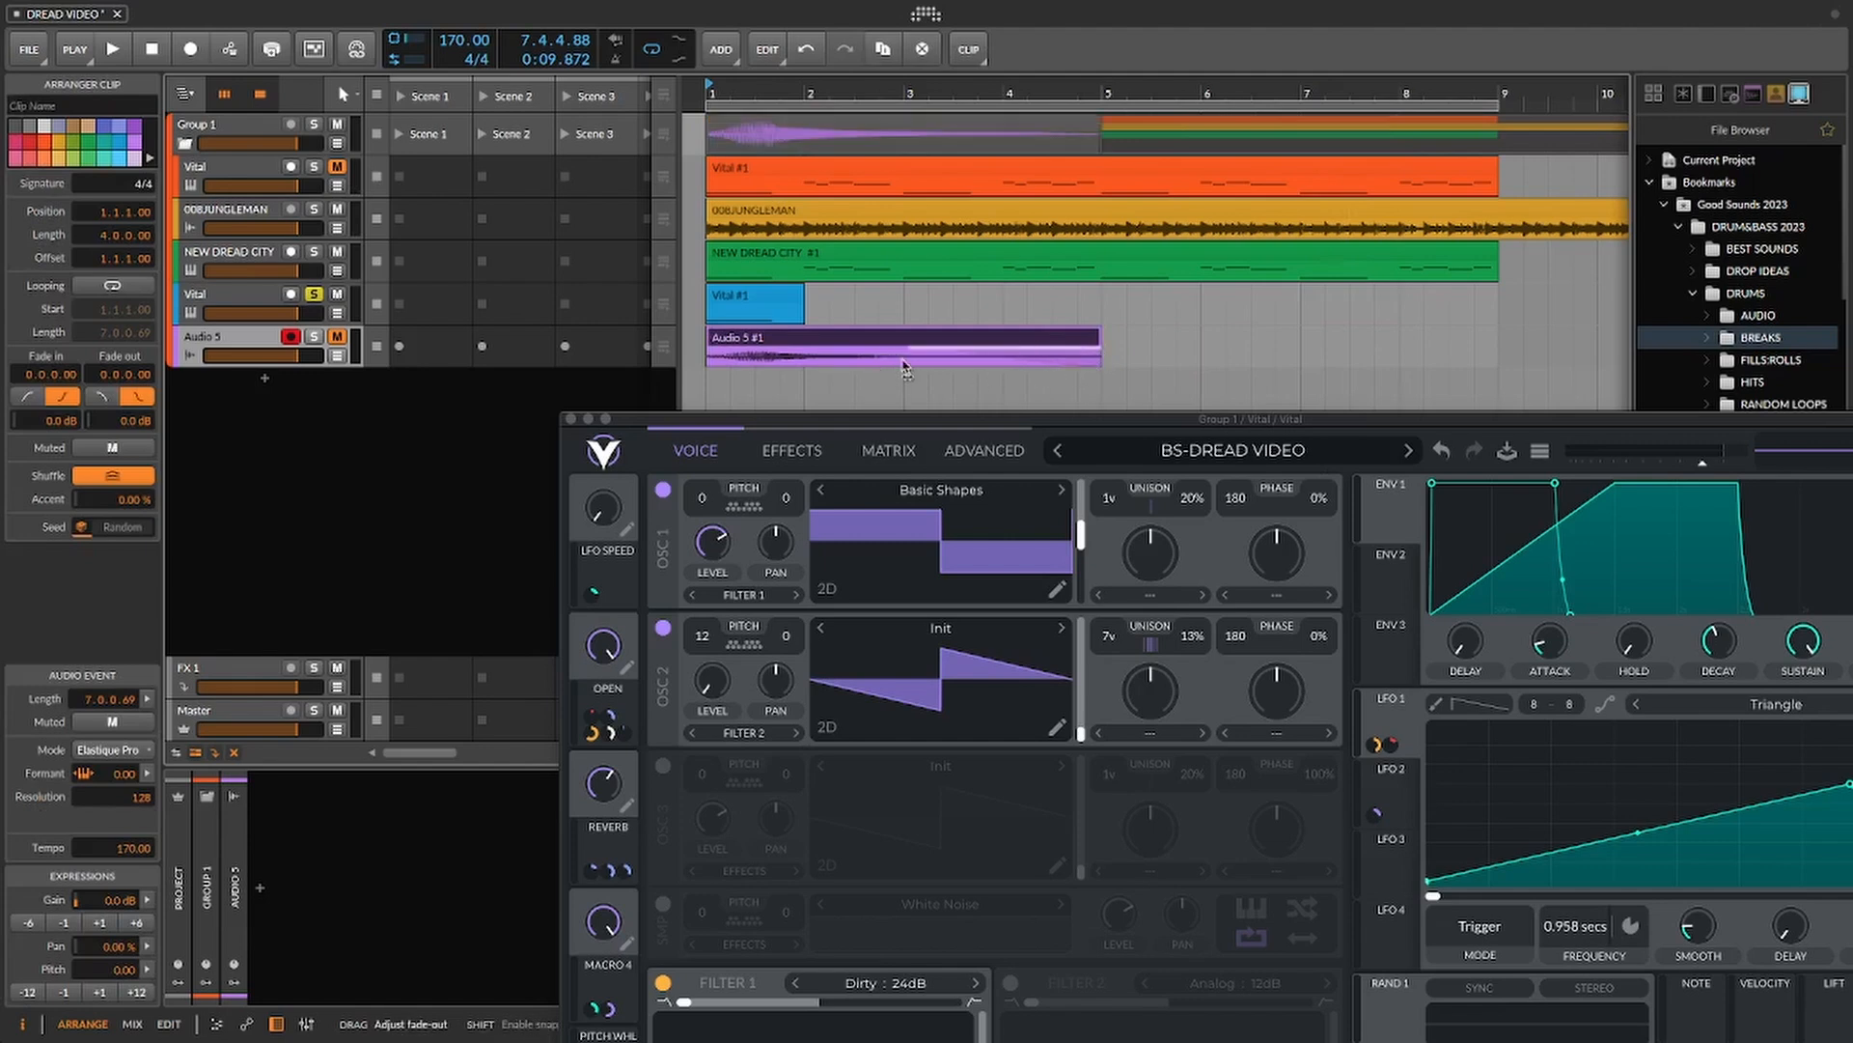
pyautogui.moveTo(899, 361); pyautogui.dragTo(899, 362)
pyautogui.click(102, 396)
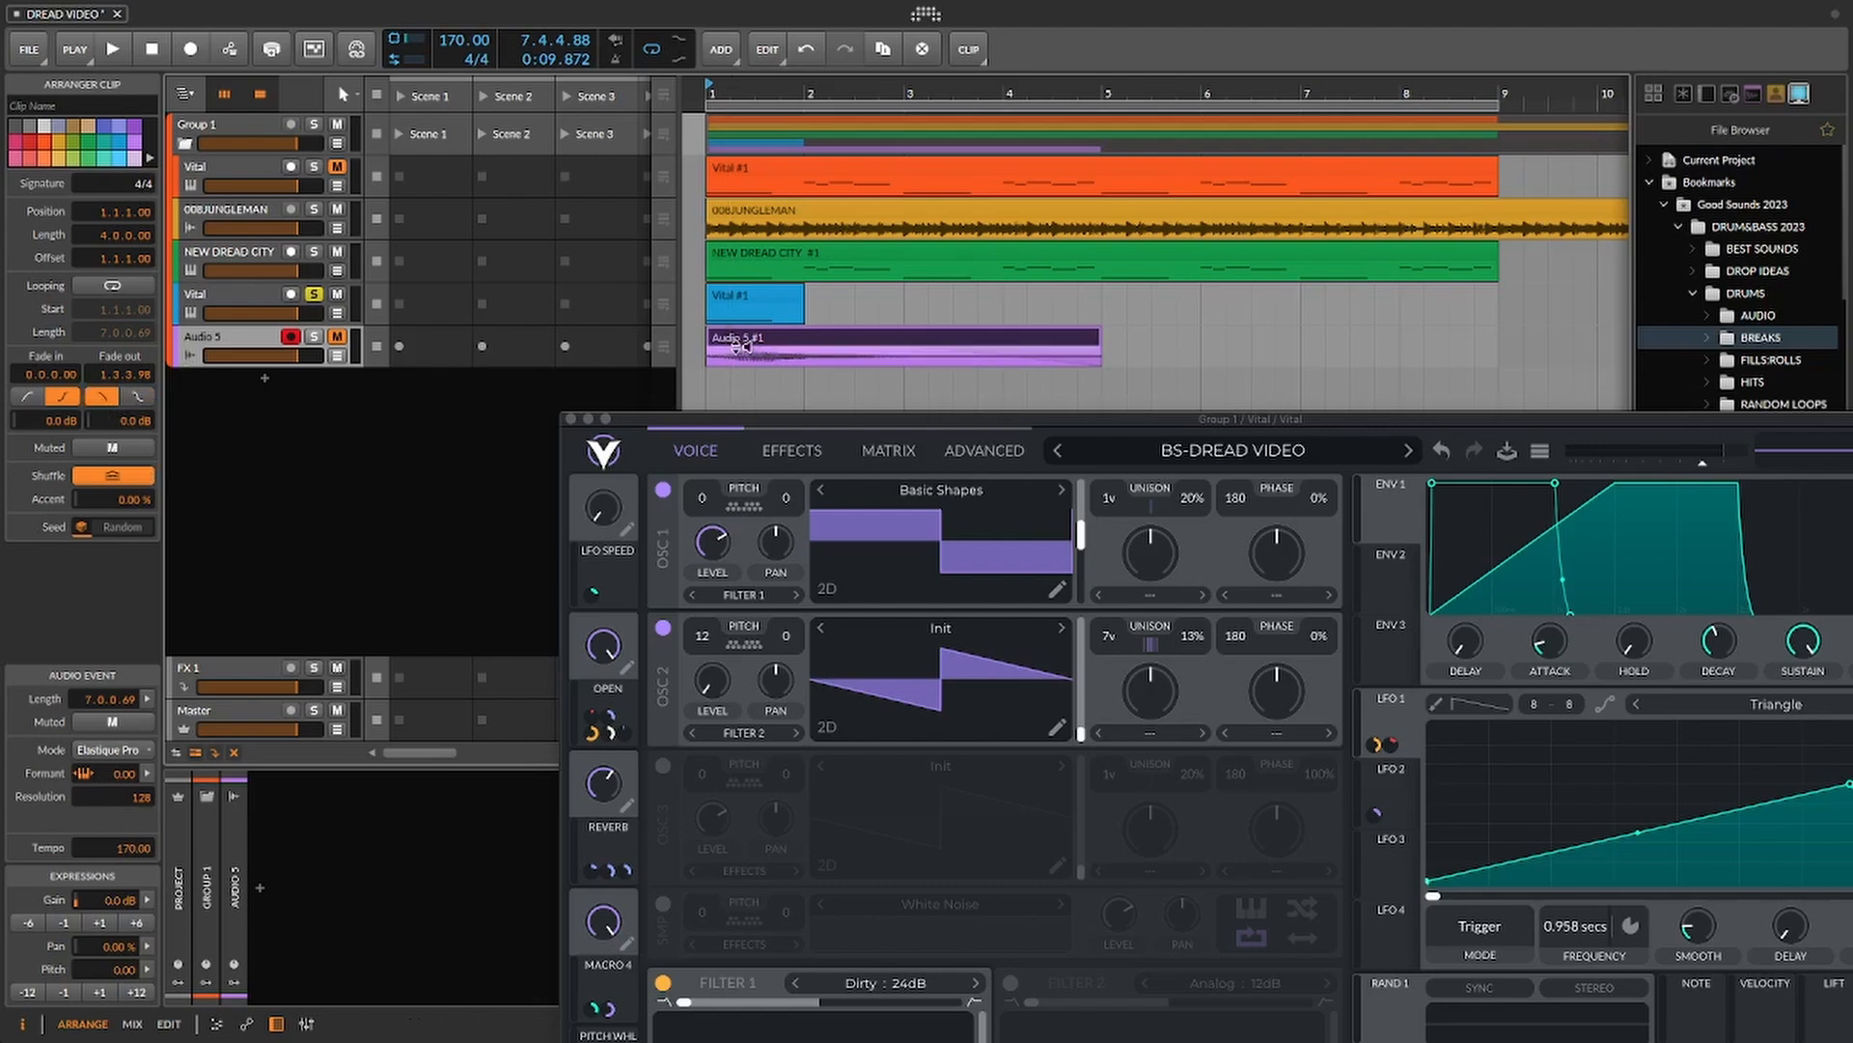
# - Return the playhead to the start, move the Vital window aside, and solo the recorded audio track
pyautogui.press('space')
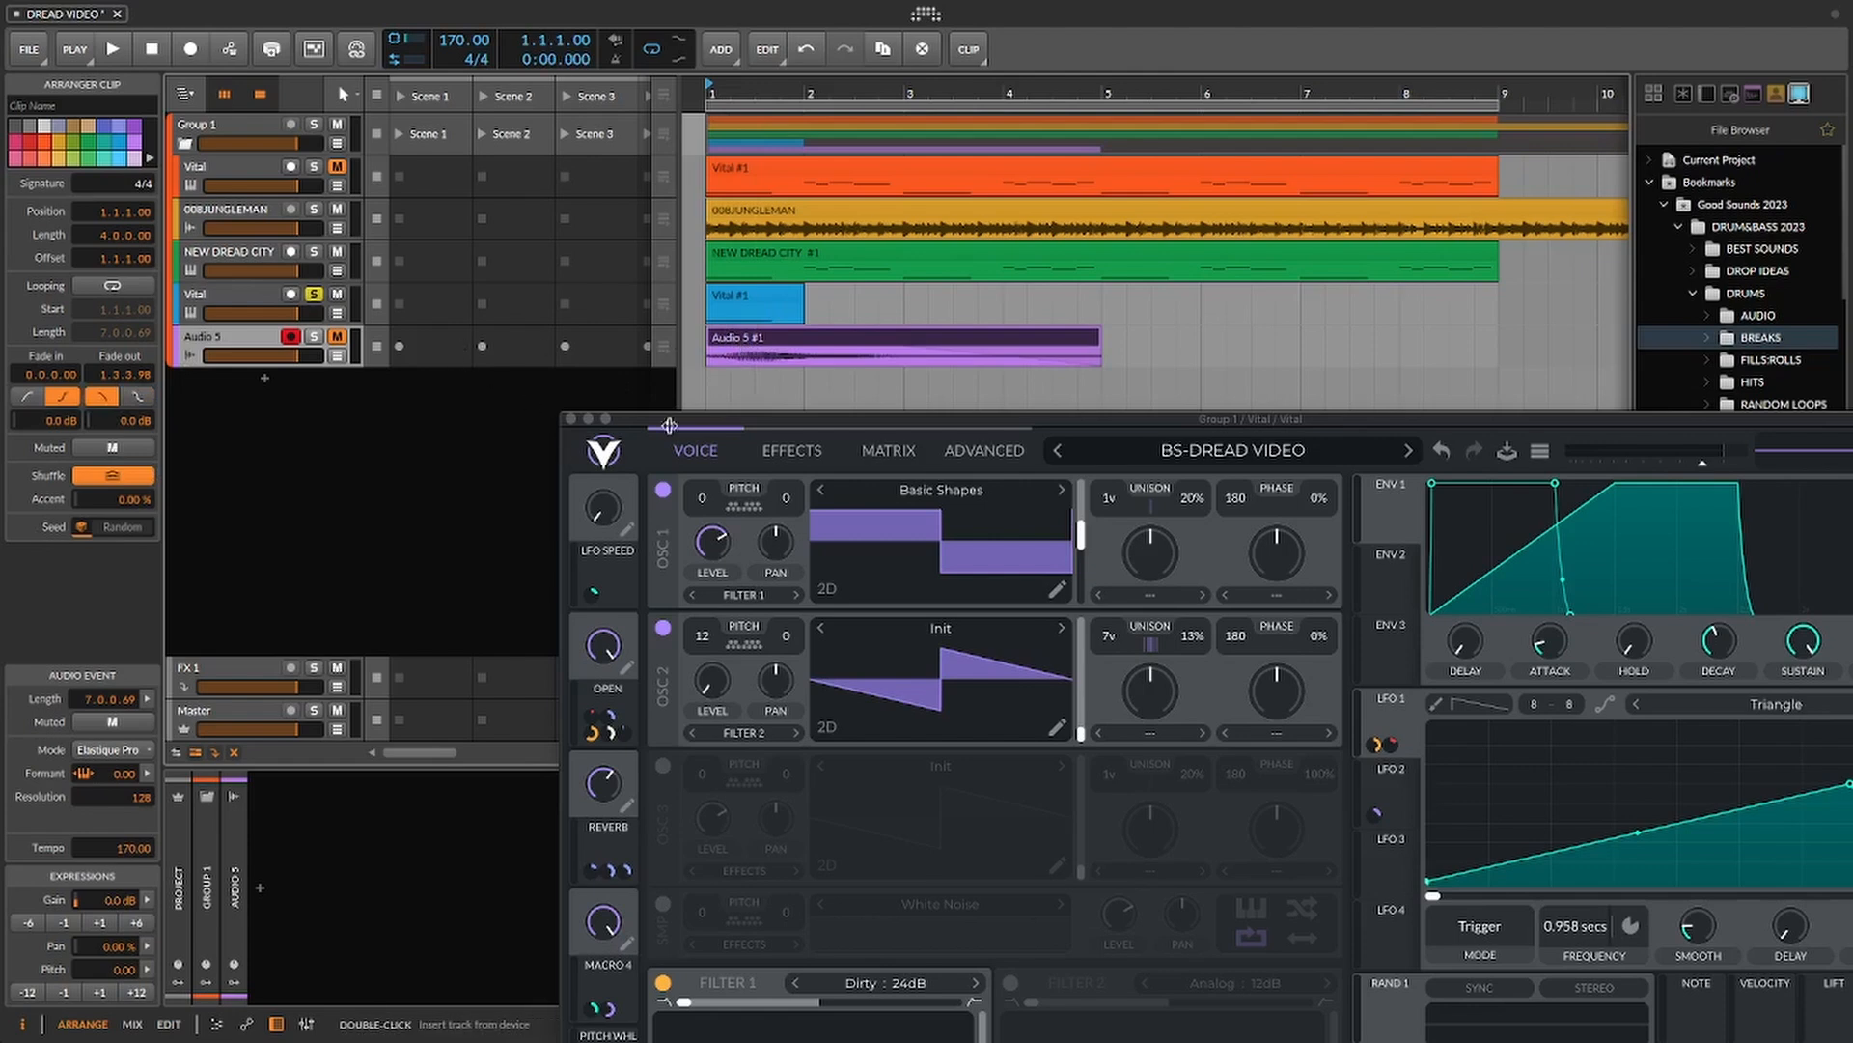
pyautogui.moveTo(668, 422); pyautogui.dragTo(551, 419)
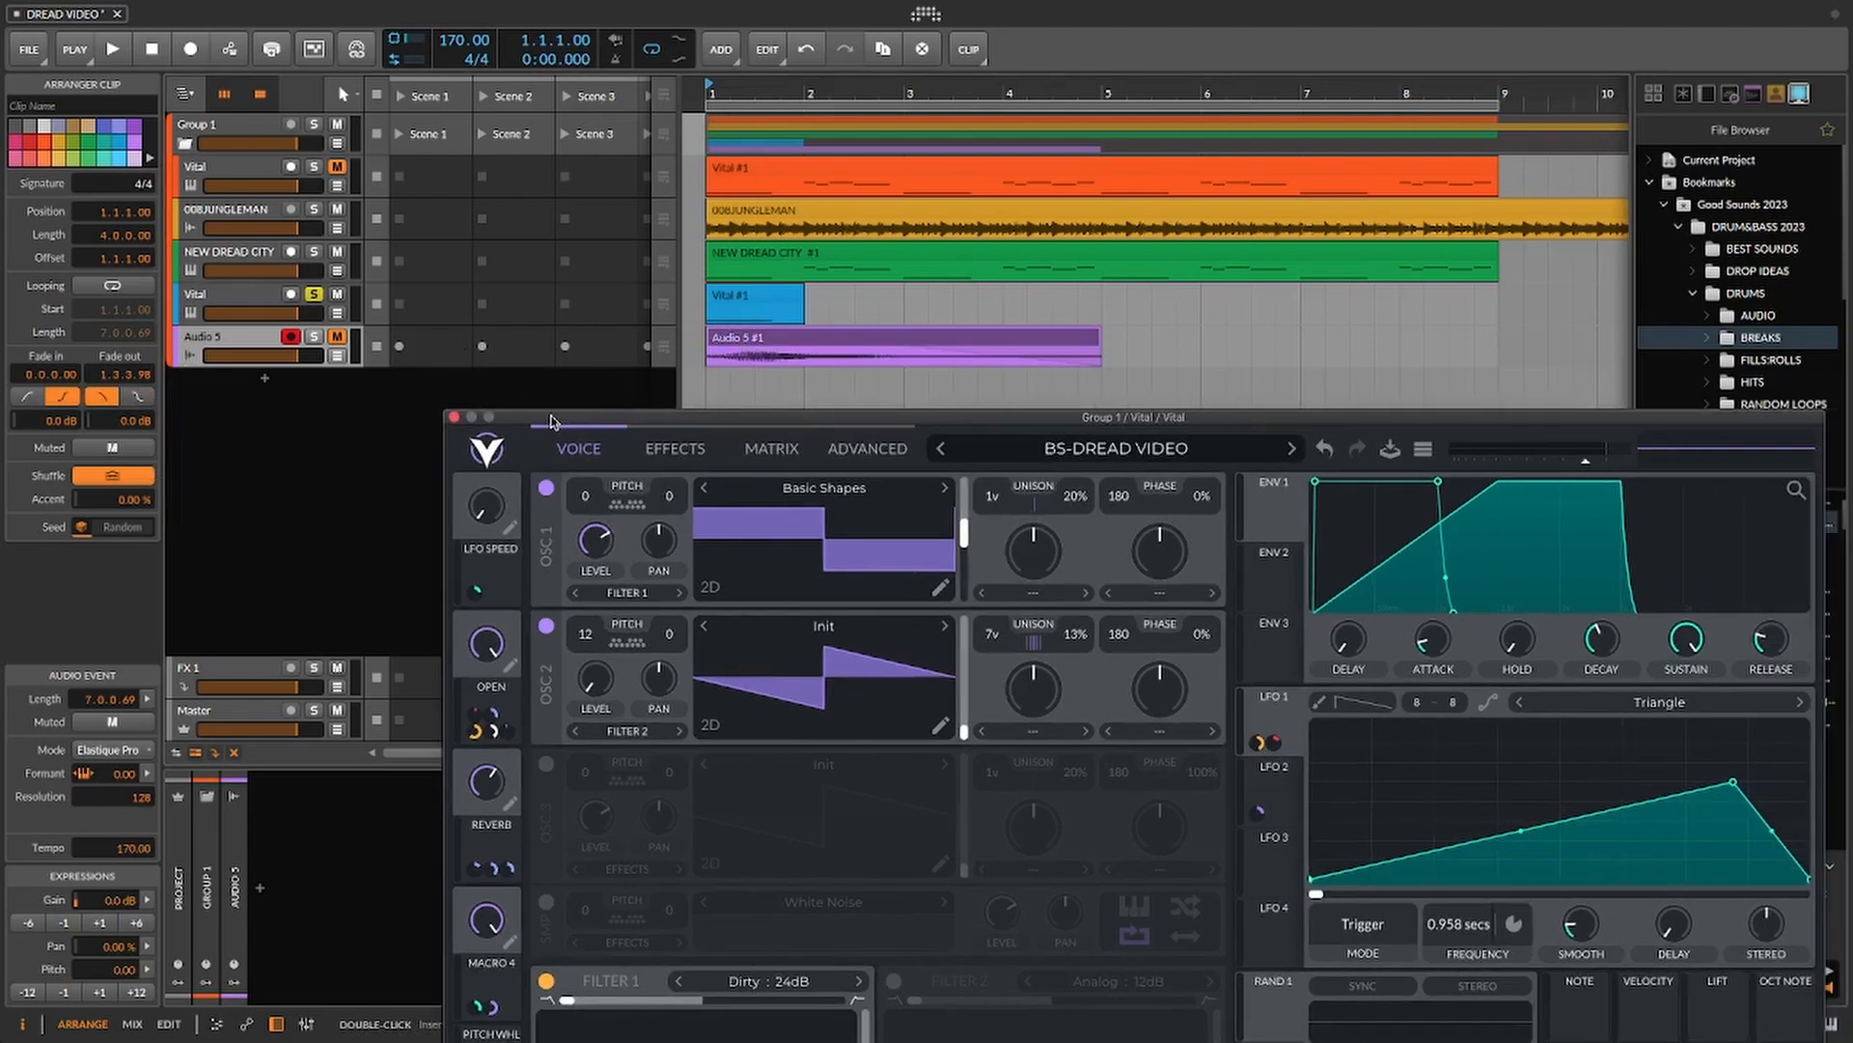
pyautogui.click(312, 338)
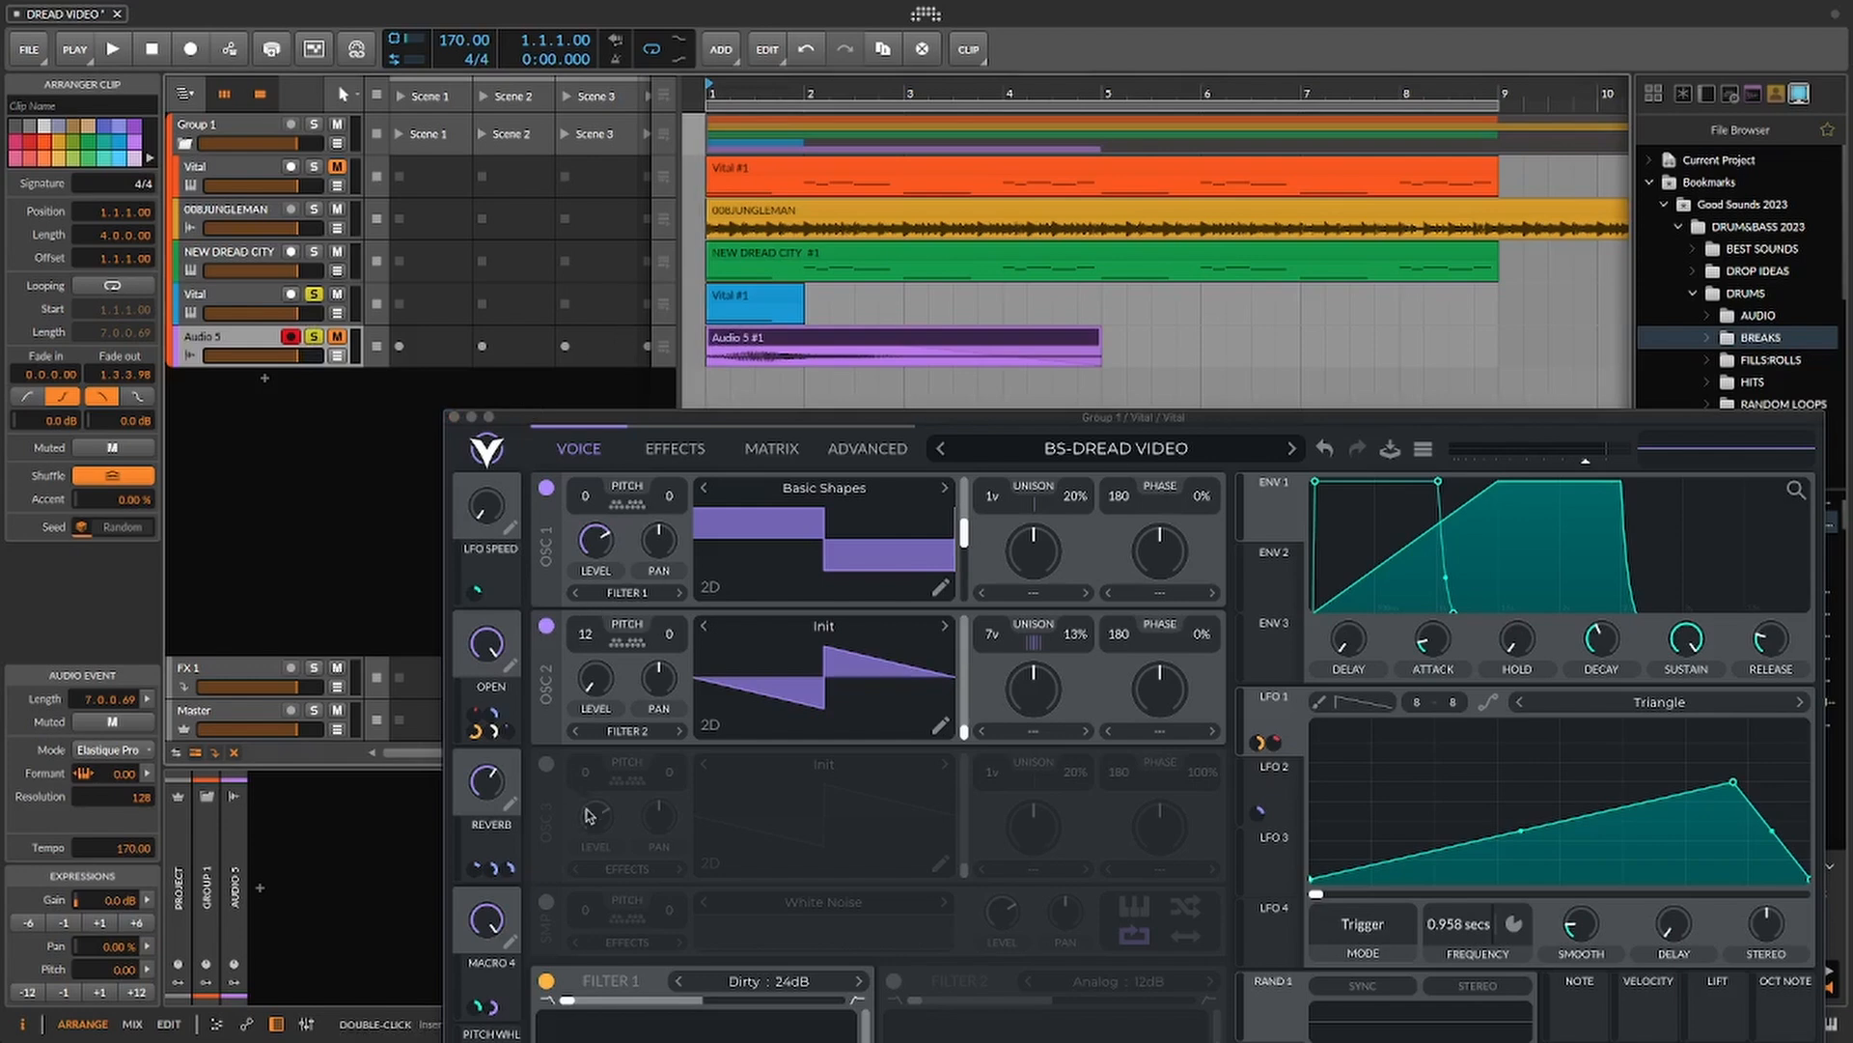
# - Set the REVERB macro to 0, then bring Macro 4 down to zero and name it PADDY
pyautogui.moveTo(482, 780); pyautogui.dragTo(425, 1041)
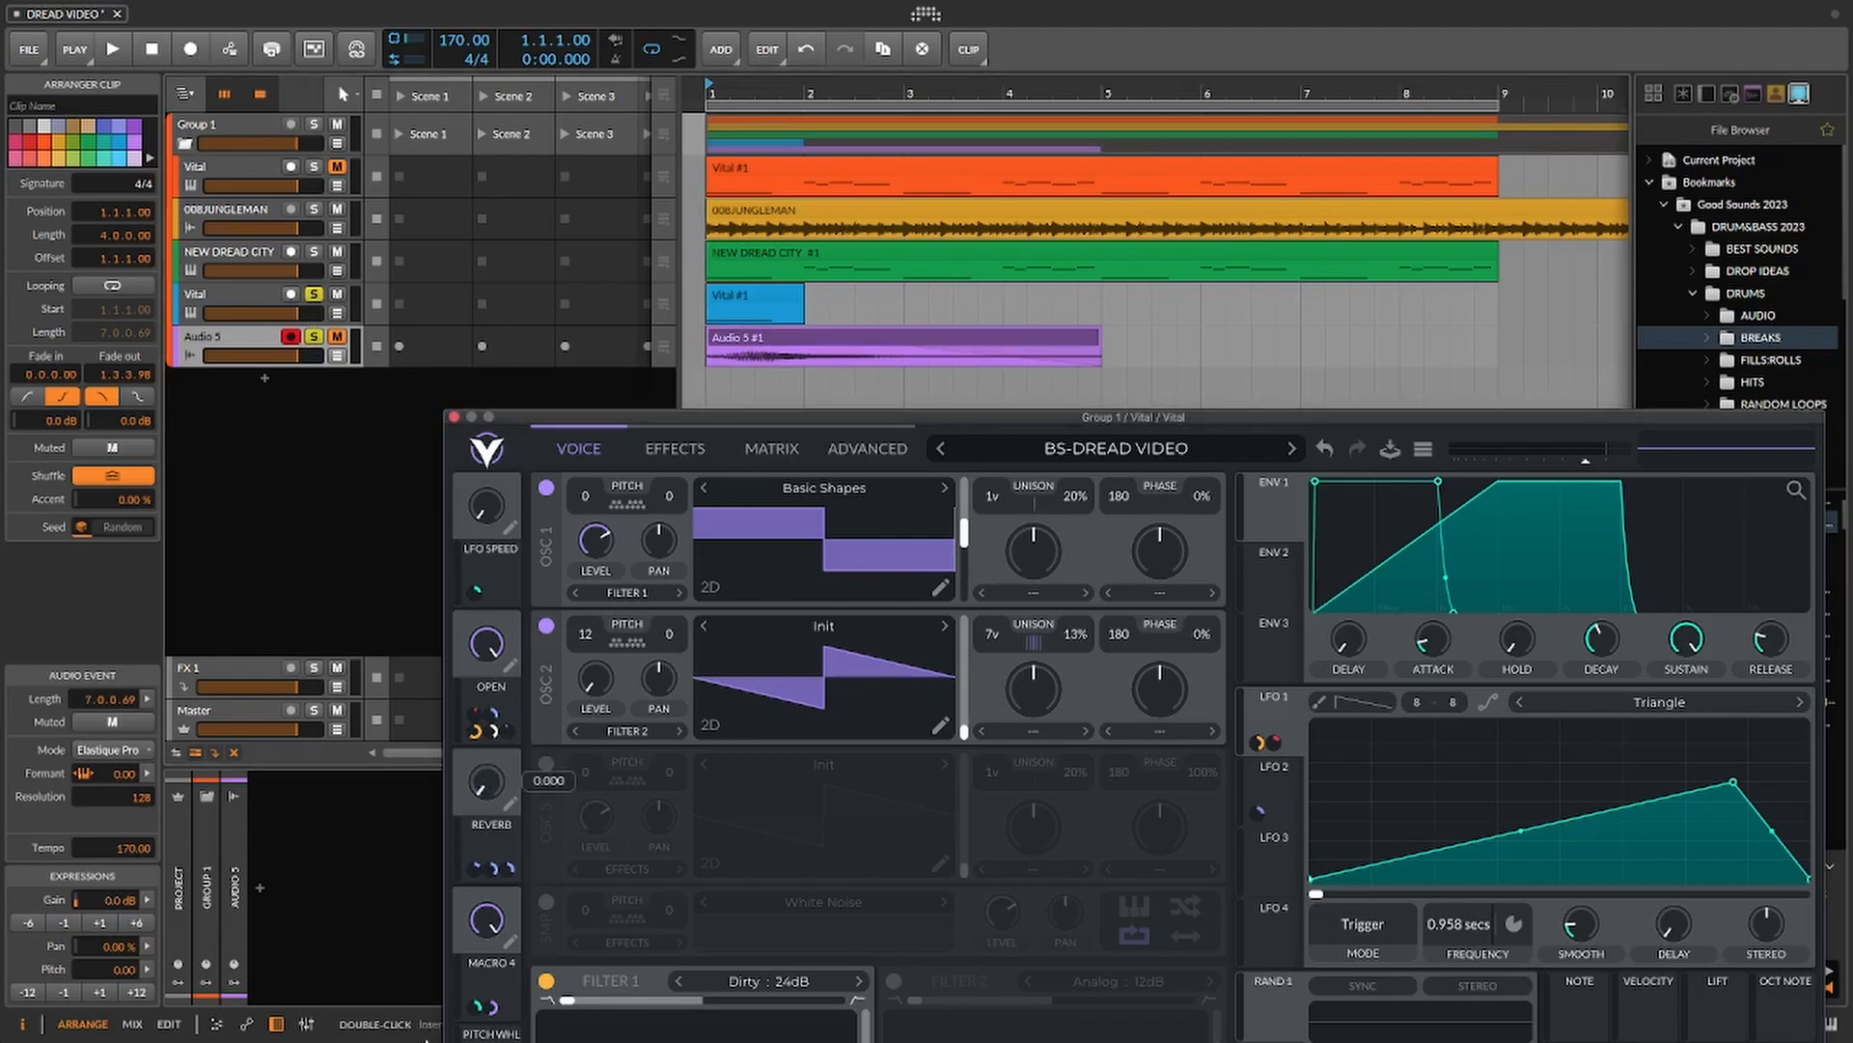
pyautogui.doubleClick(484, 939)
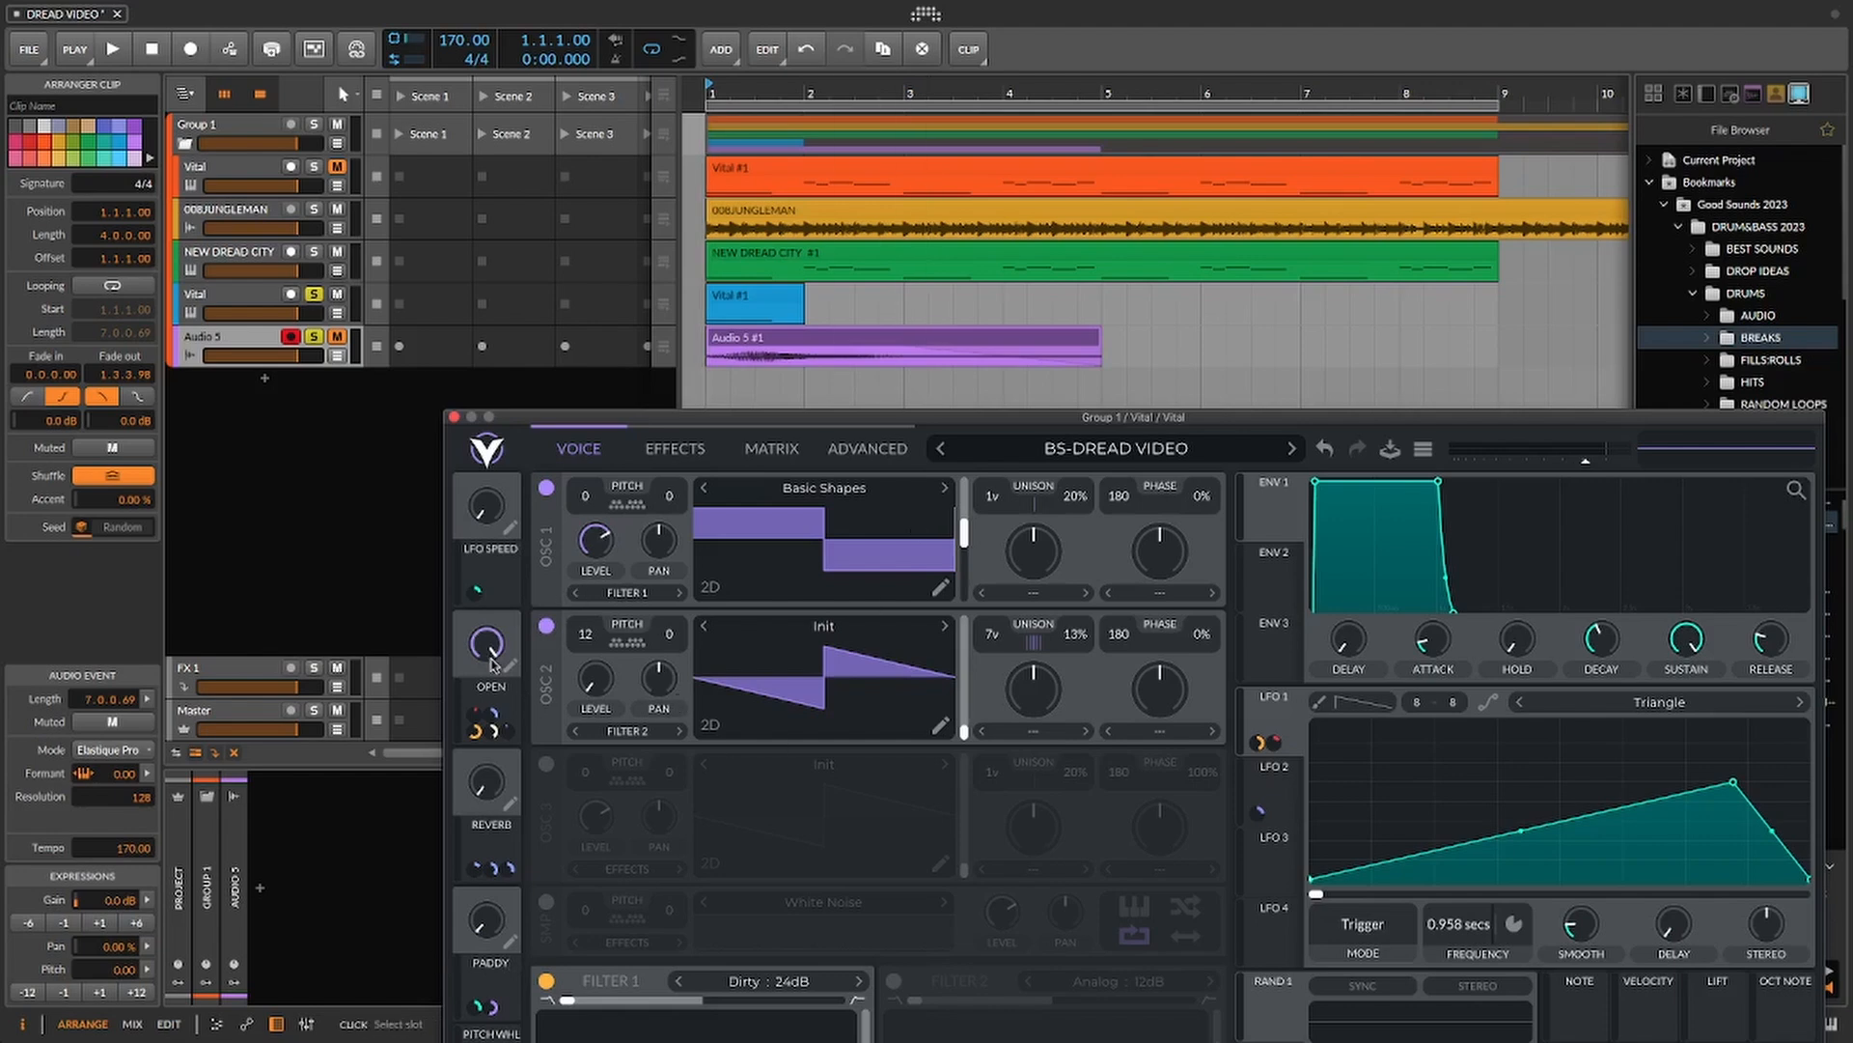
# - Turn off solo on the Audio 5 track and raise the PADDY macro to its maximum
pyautogui.click(315, 336)
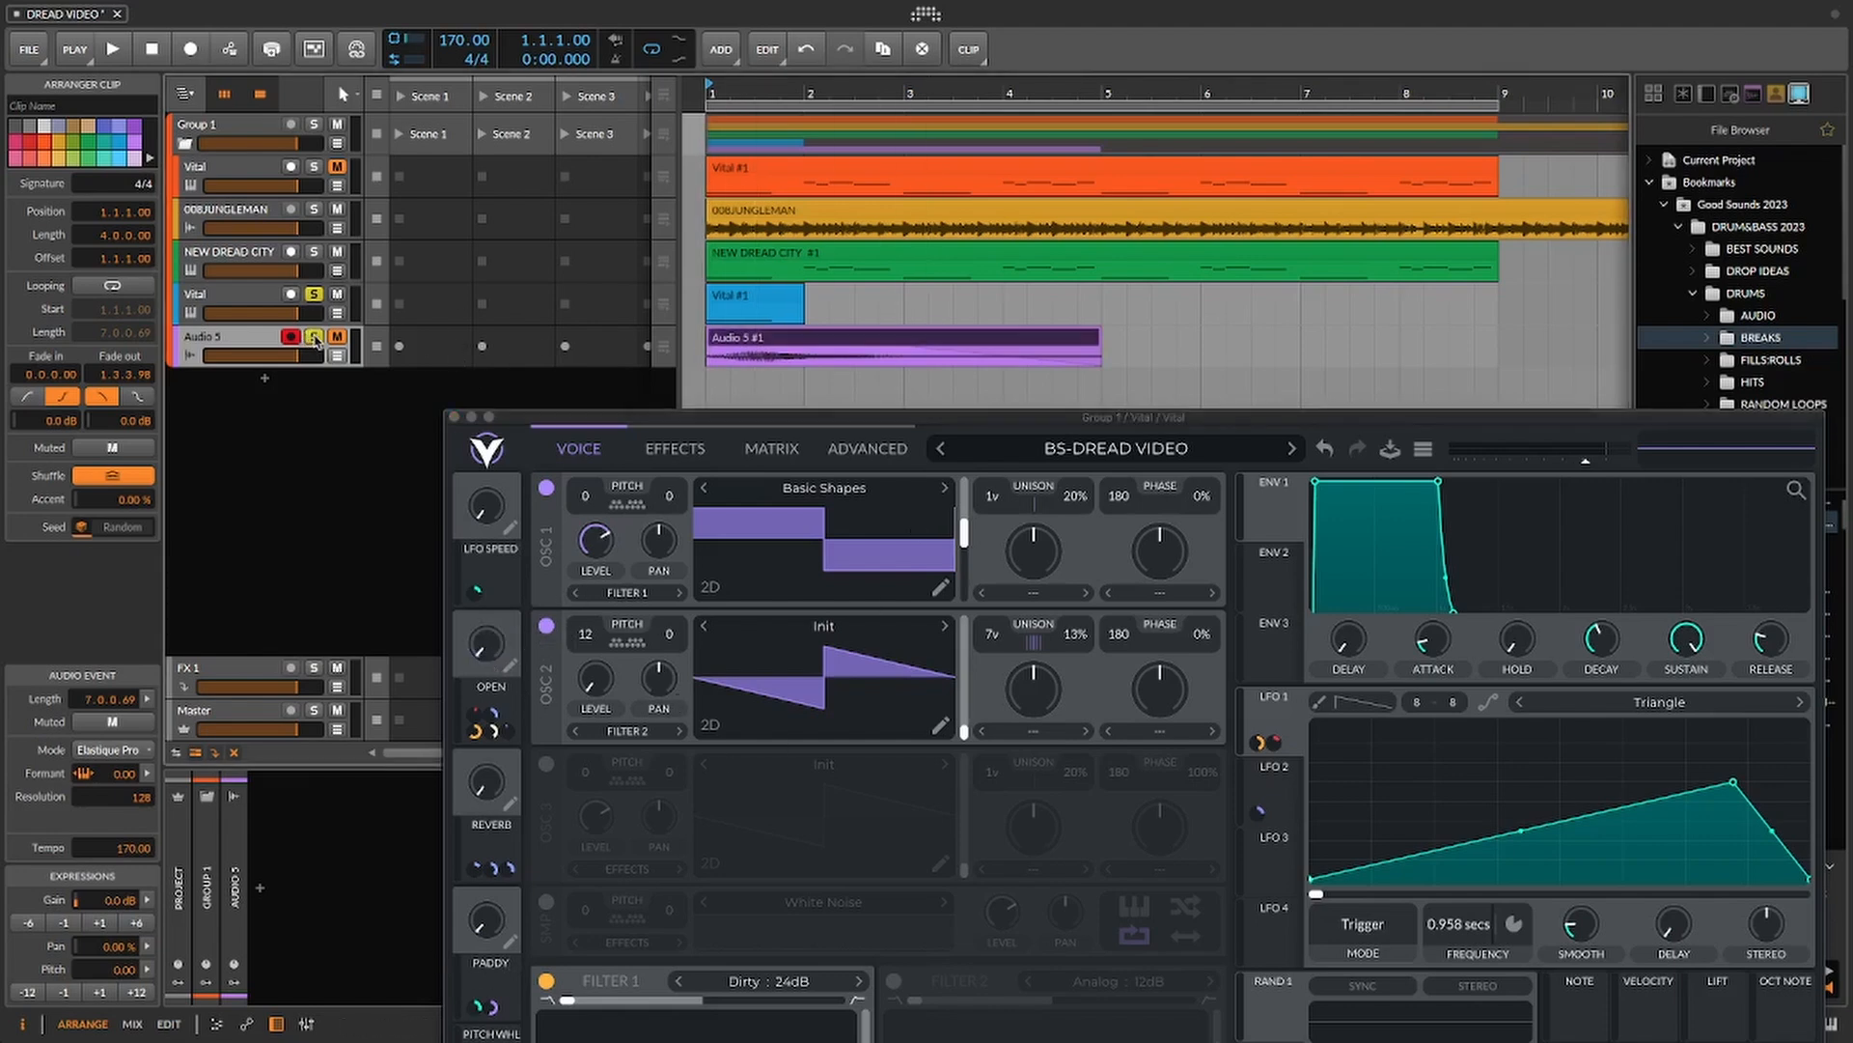
pyautogui.click(748, 309)
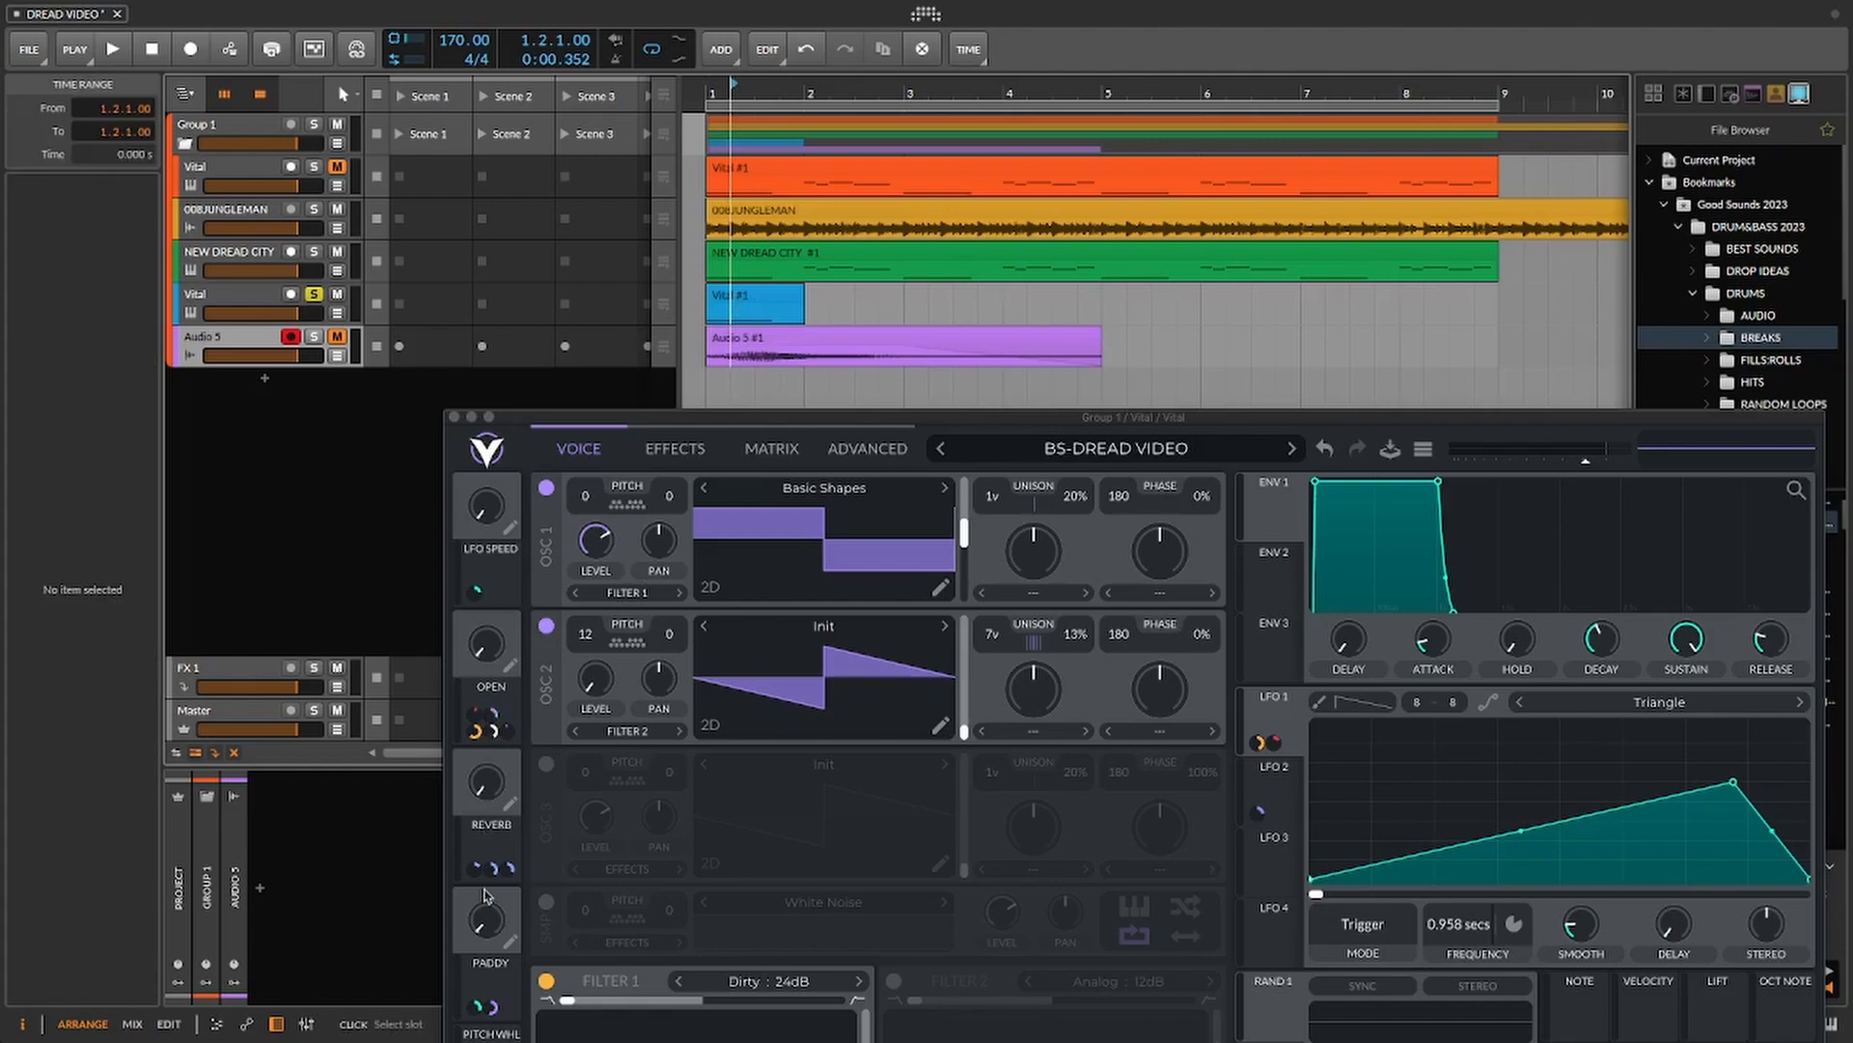
pyautogui.moveTo(489, 926); pyautogui.dragTo(584, 494)
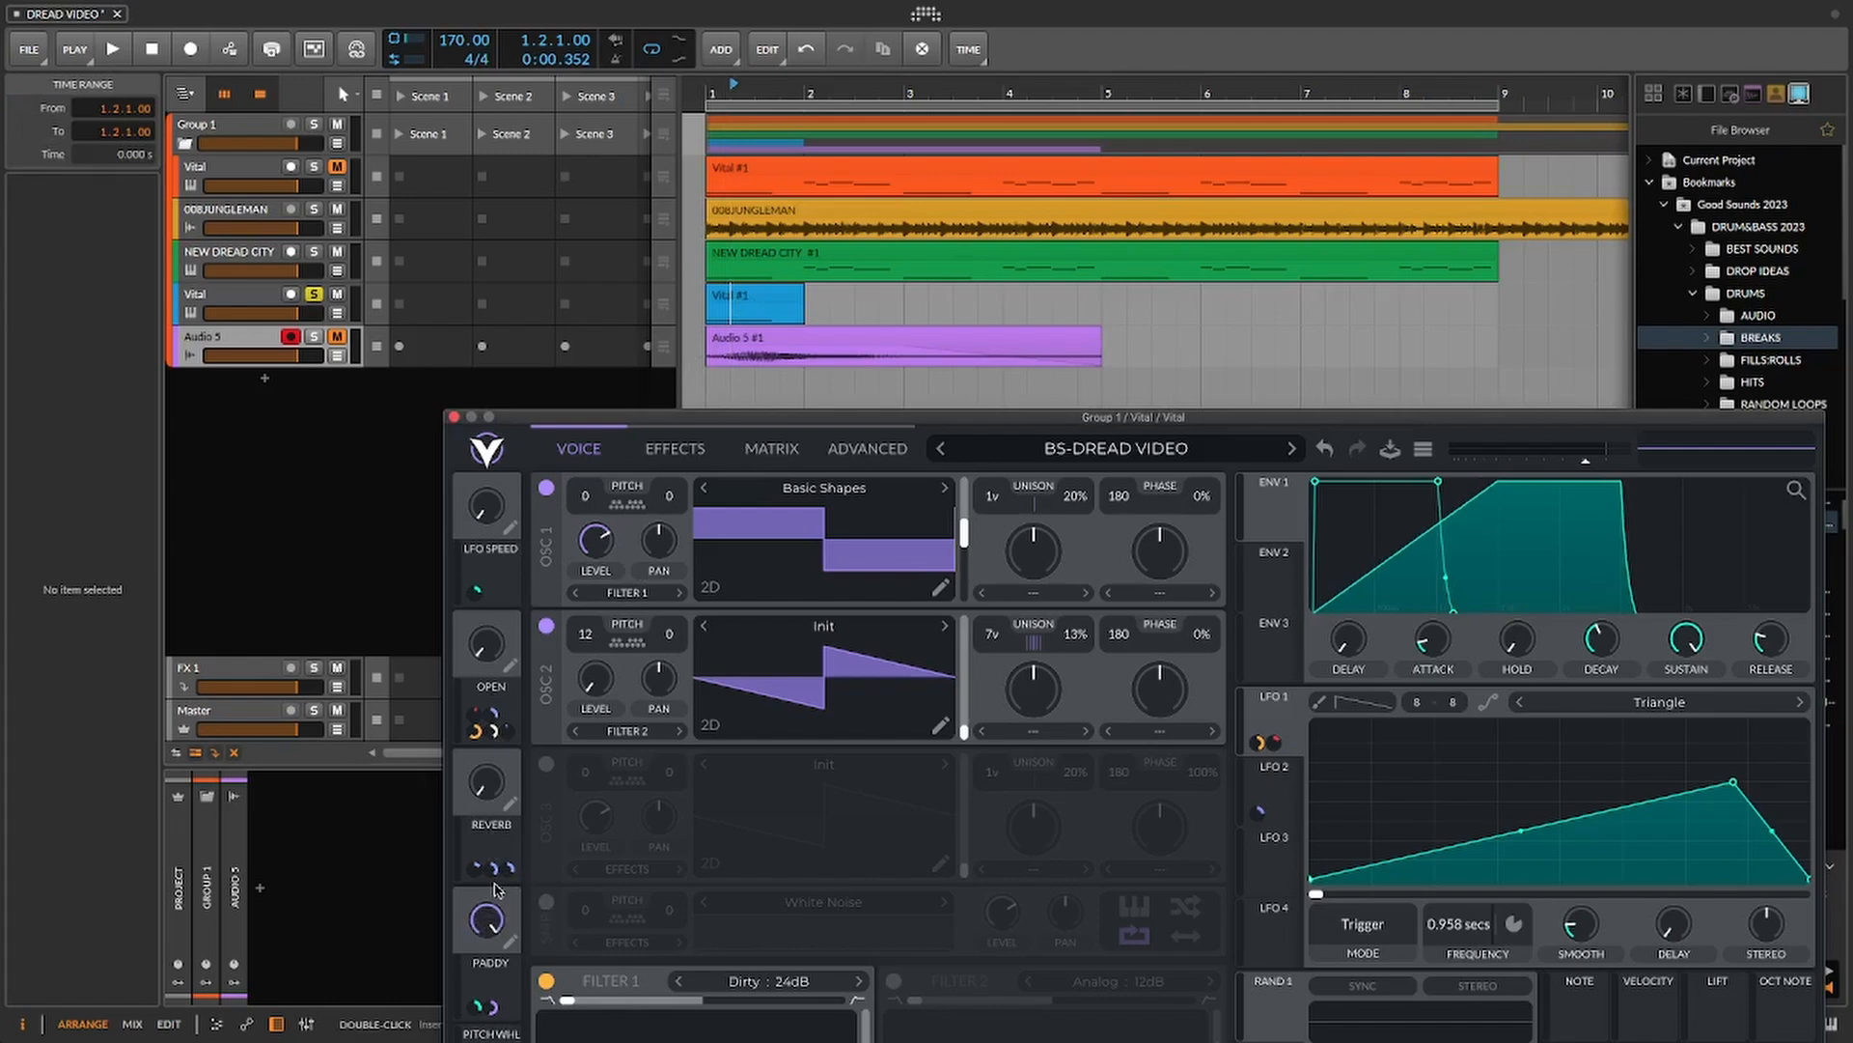
# - Raise the REVERB macro to its maximum and audition the one-bar Vital clip from the start
pyautogui.click(743, 294)
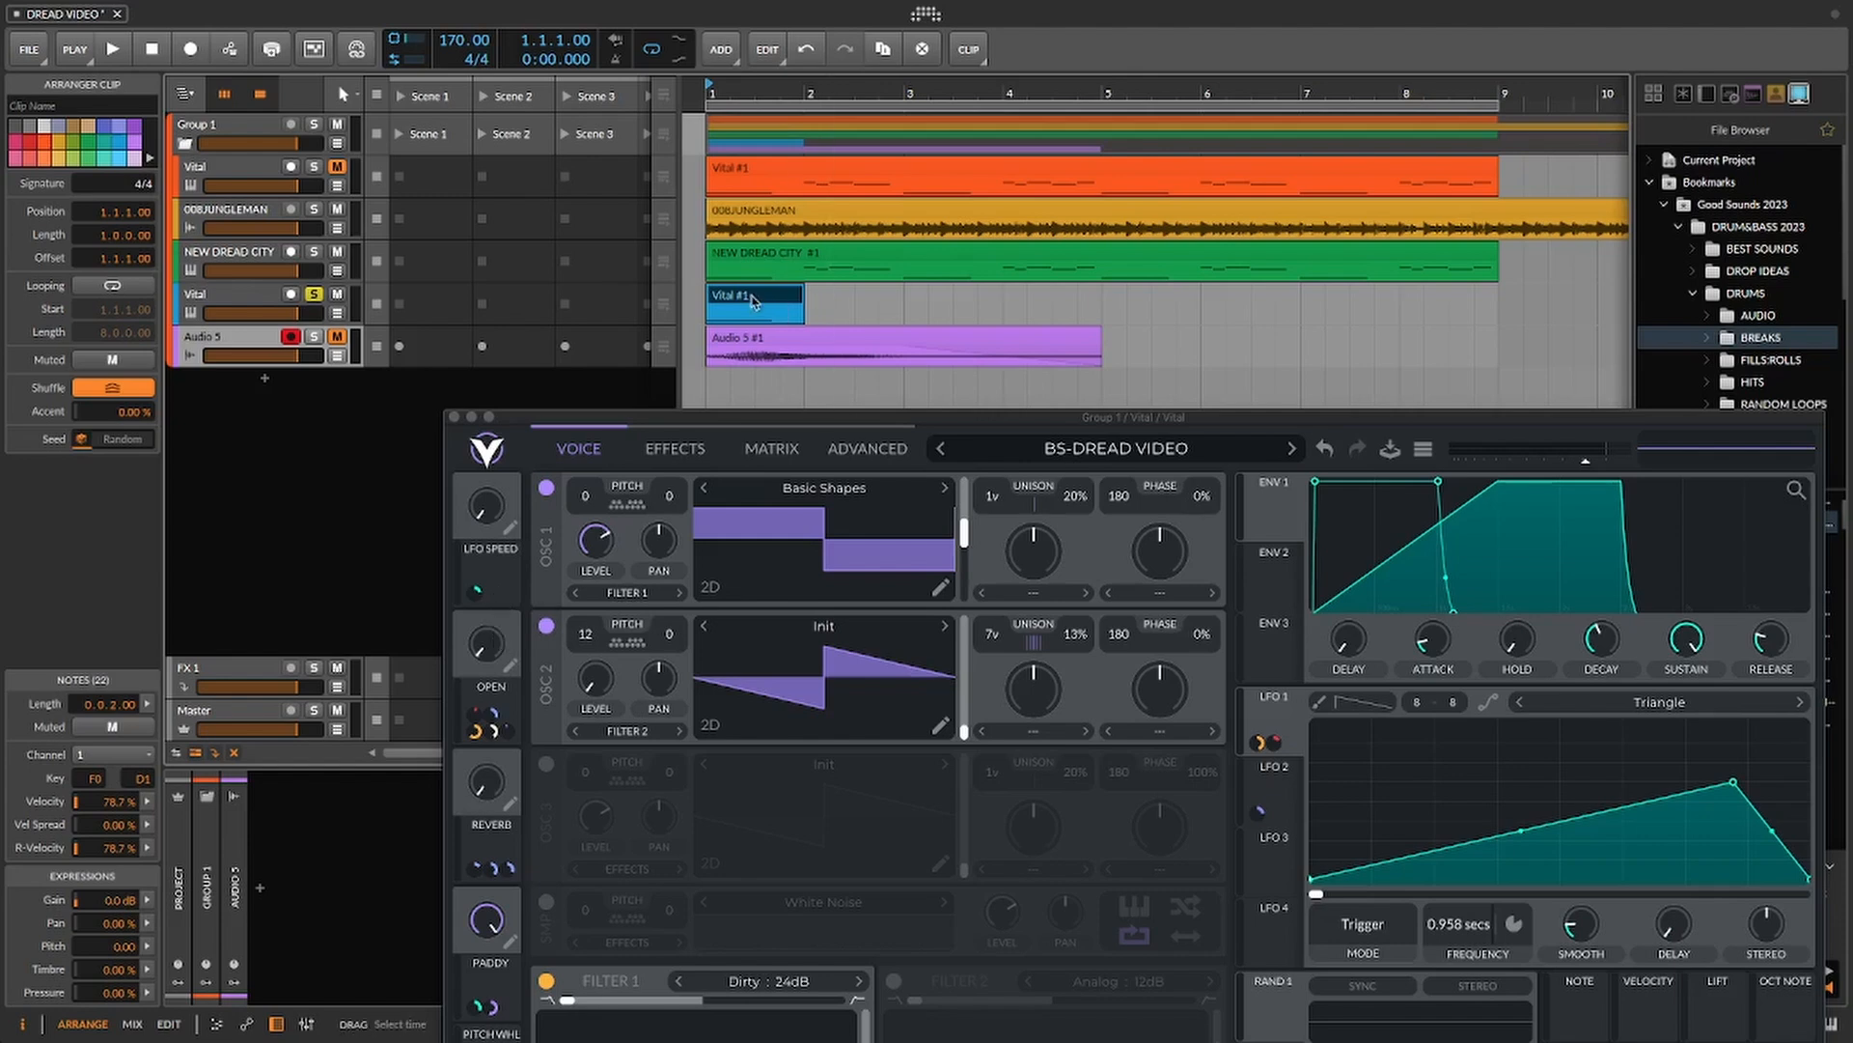
pyautogui.press('space')
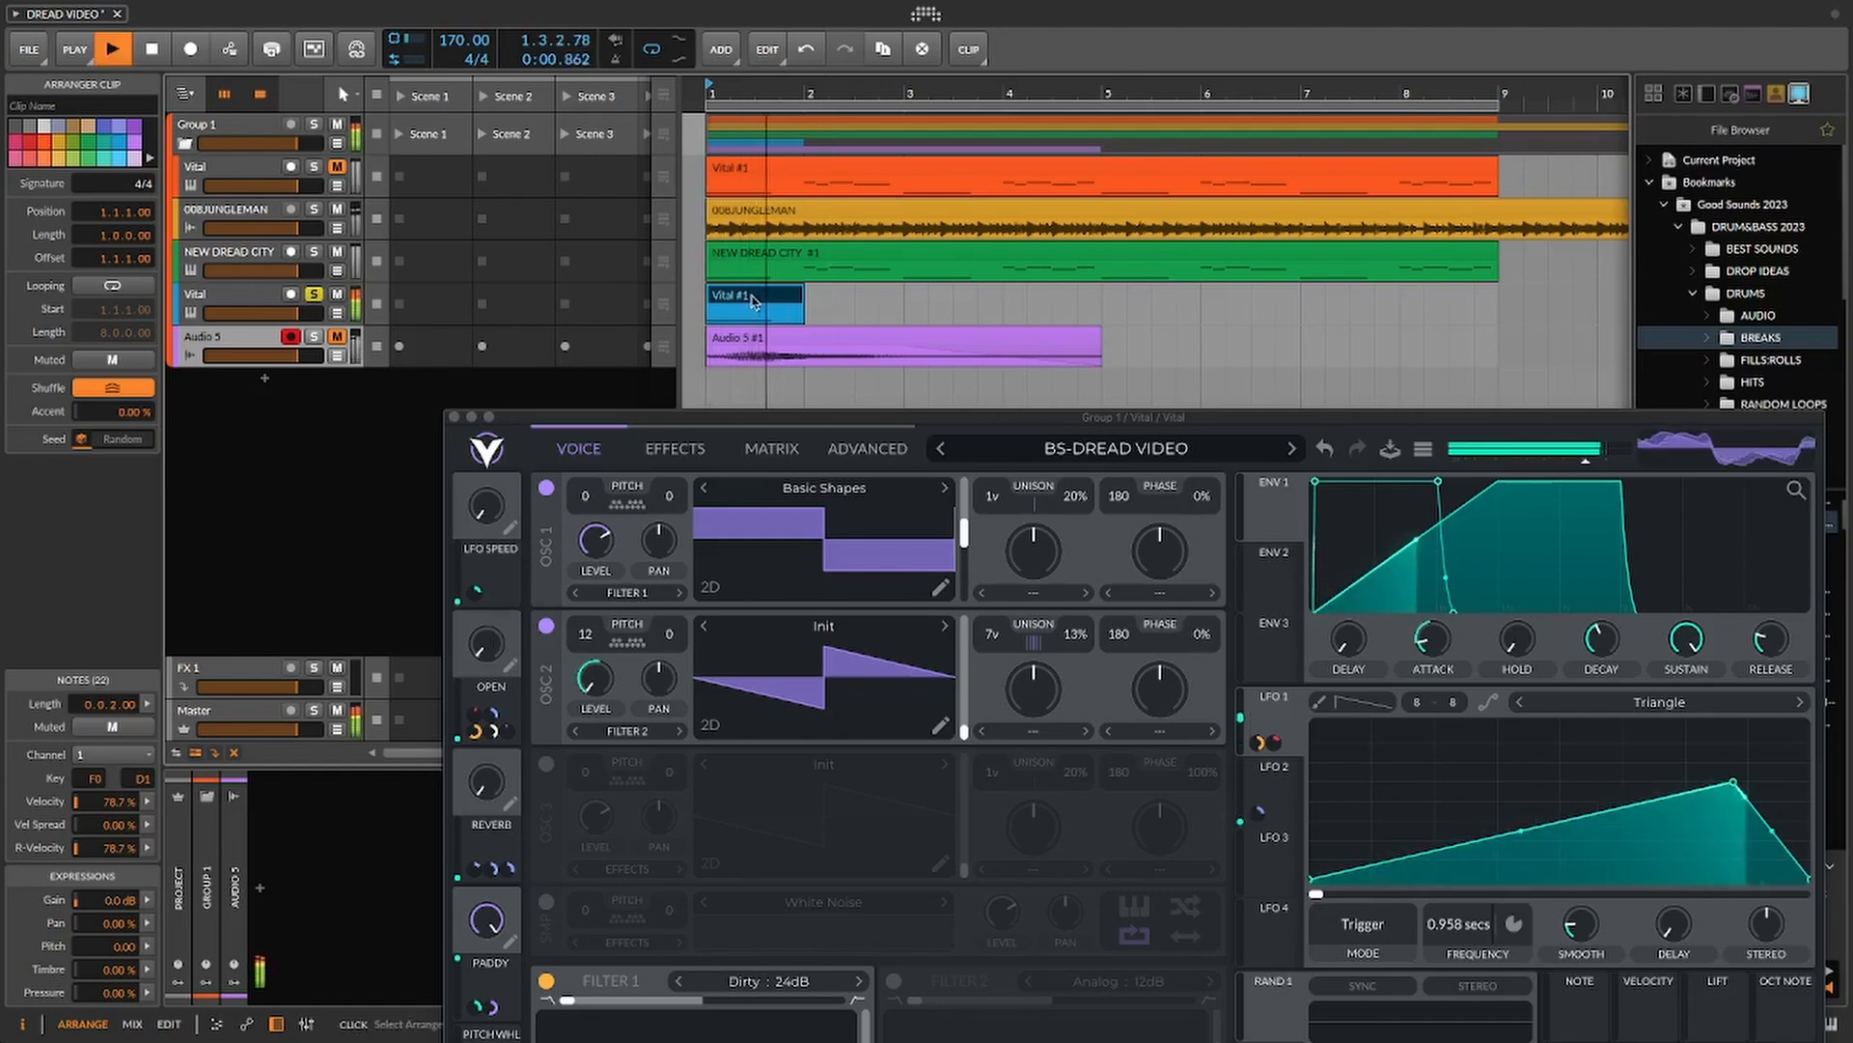
pyautogui.click(484, 777)
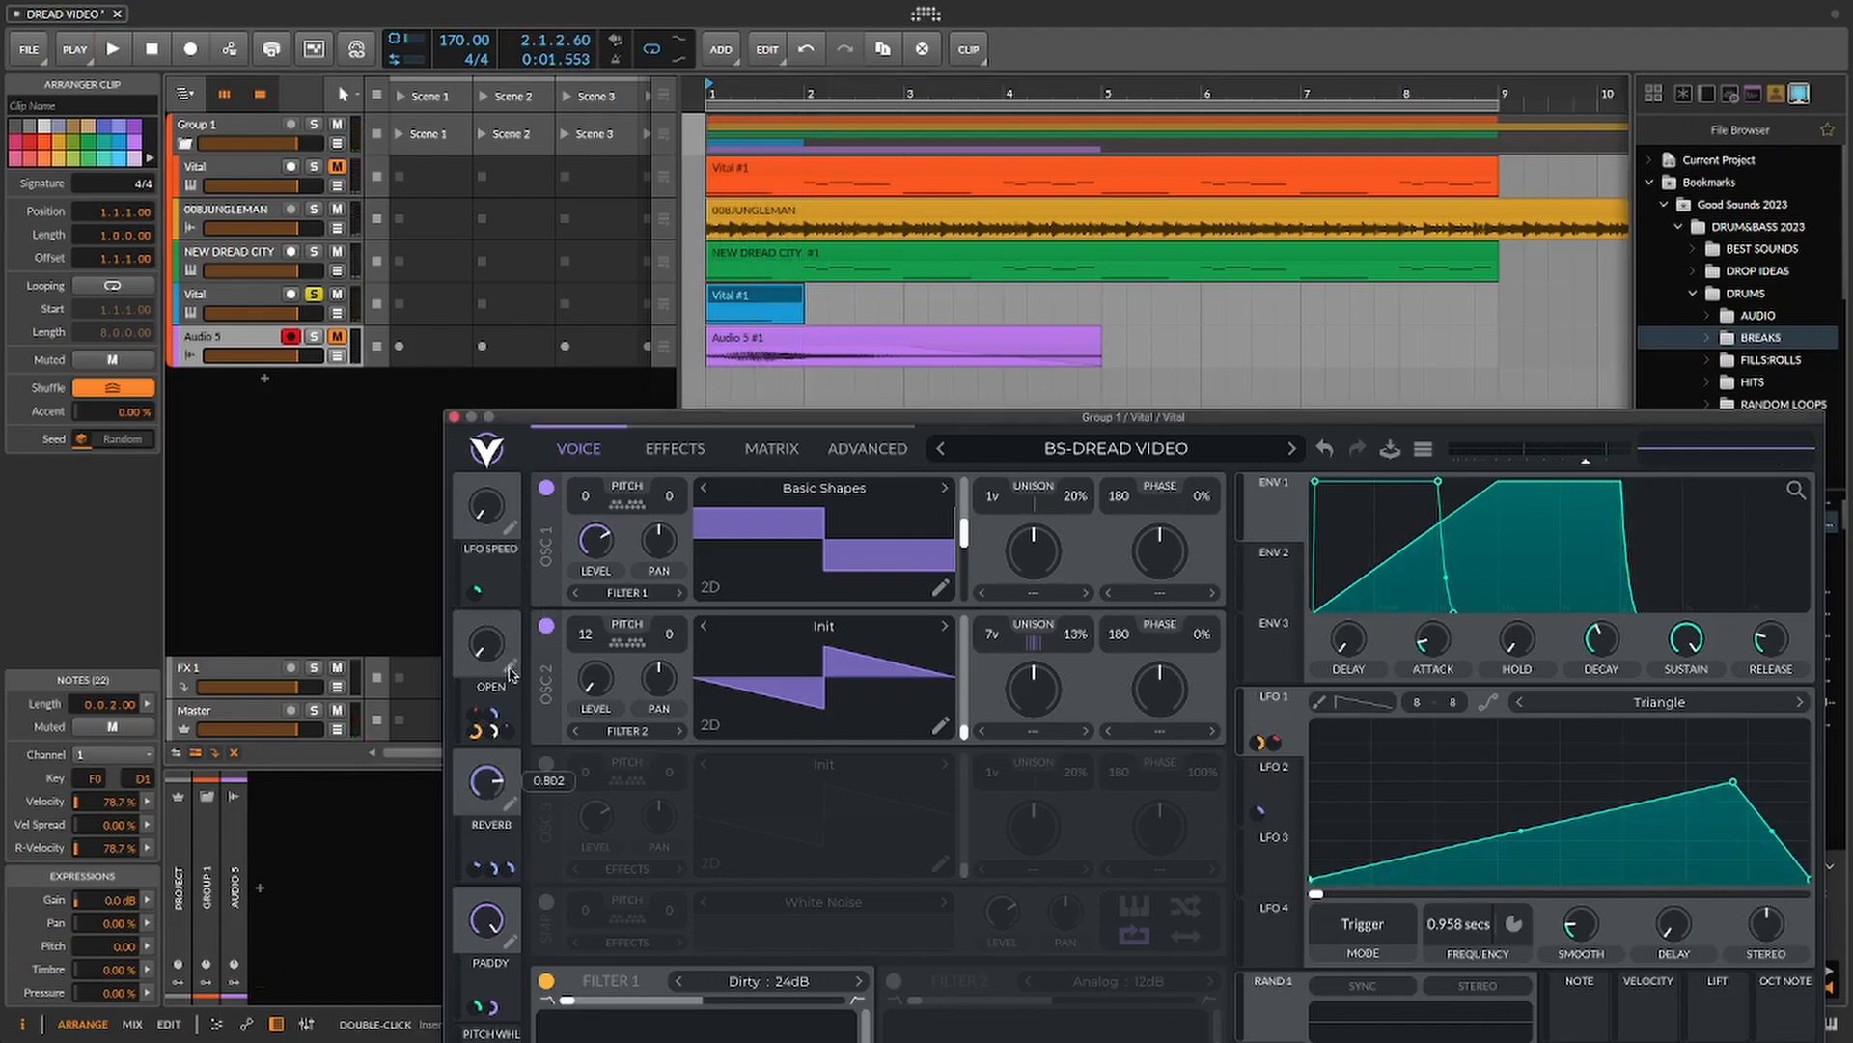
pyautogui.click(765, 302)
pyautogui.press('space')
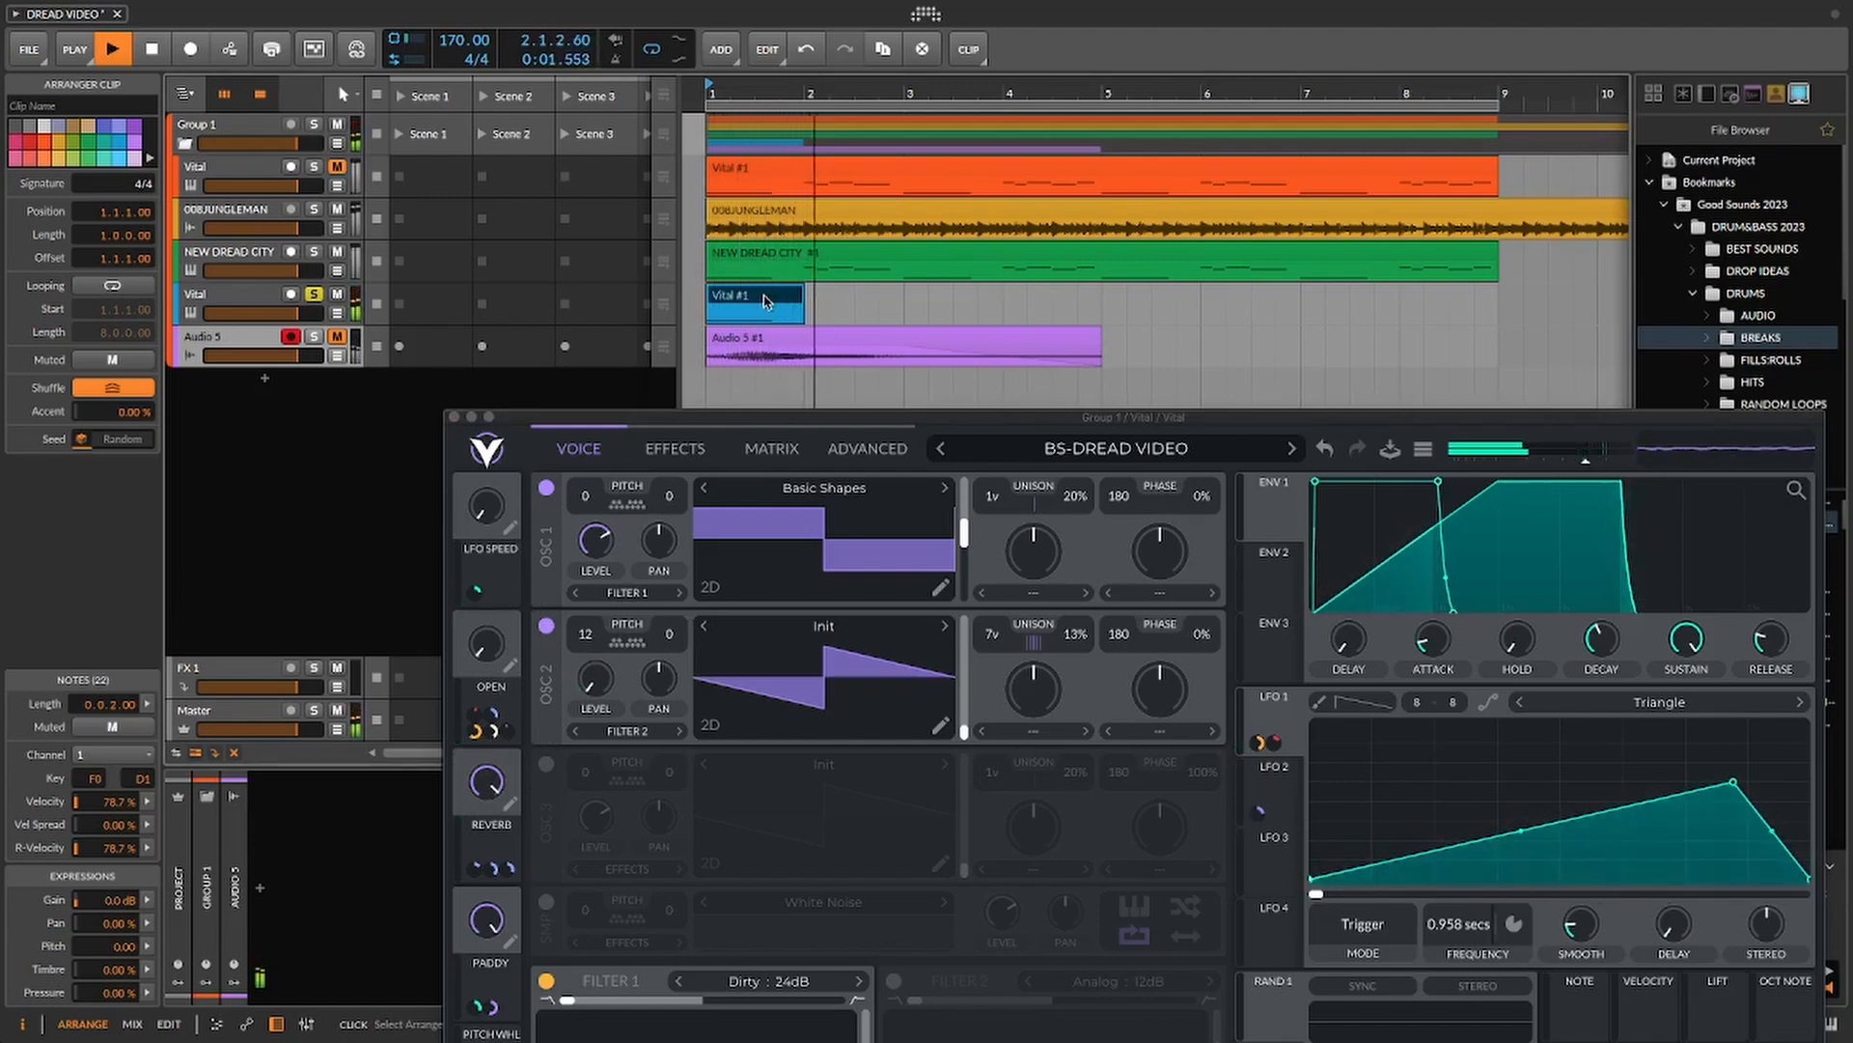
pyautogui.press('space')
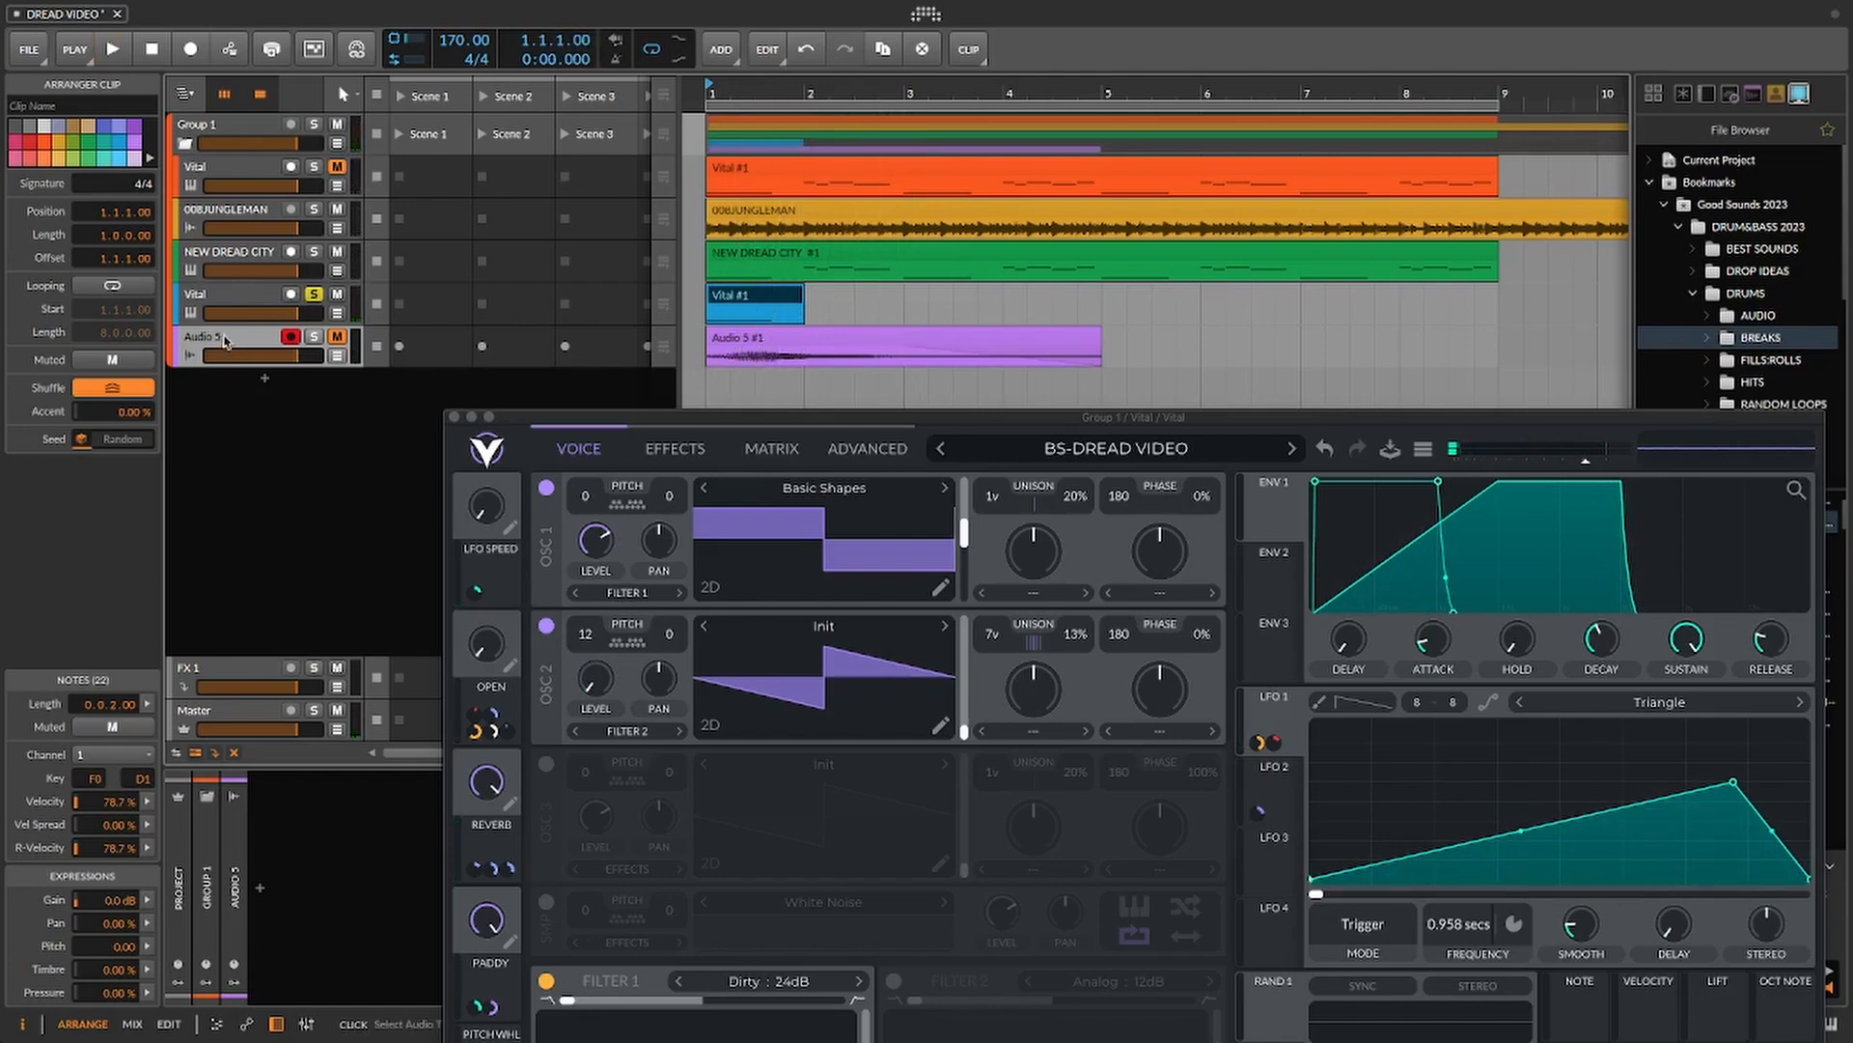
# - Duplicate the Audio 5 track and delete the copied clip from the new Audio 6 track
pyautogui.click(228, 336)
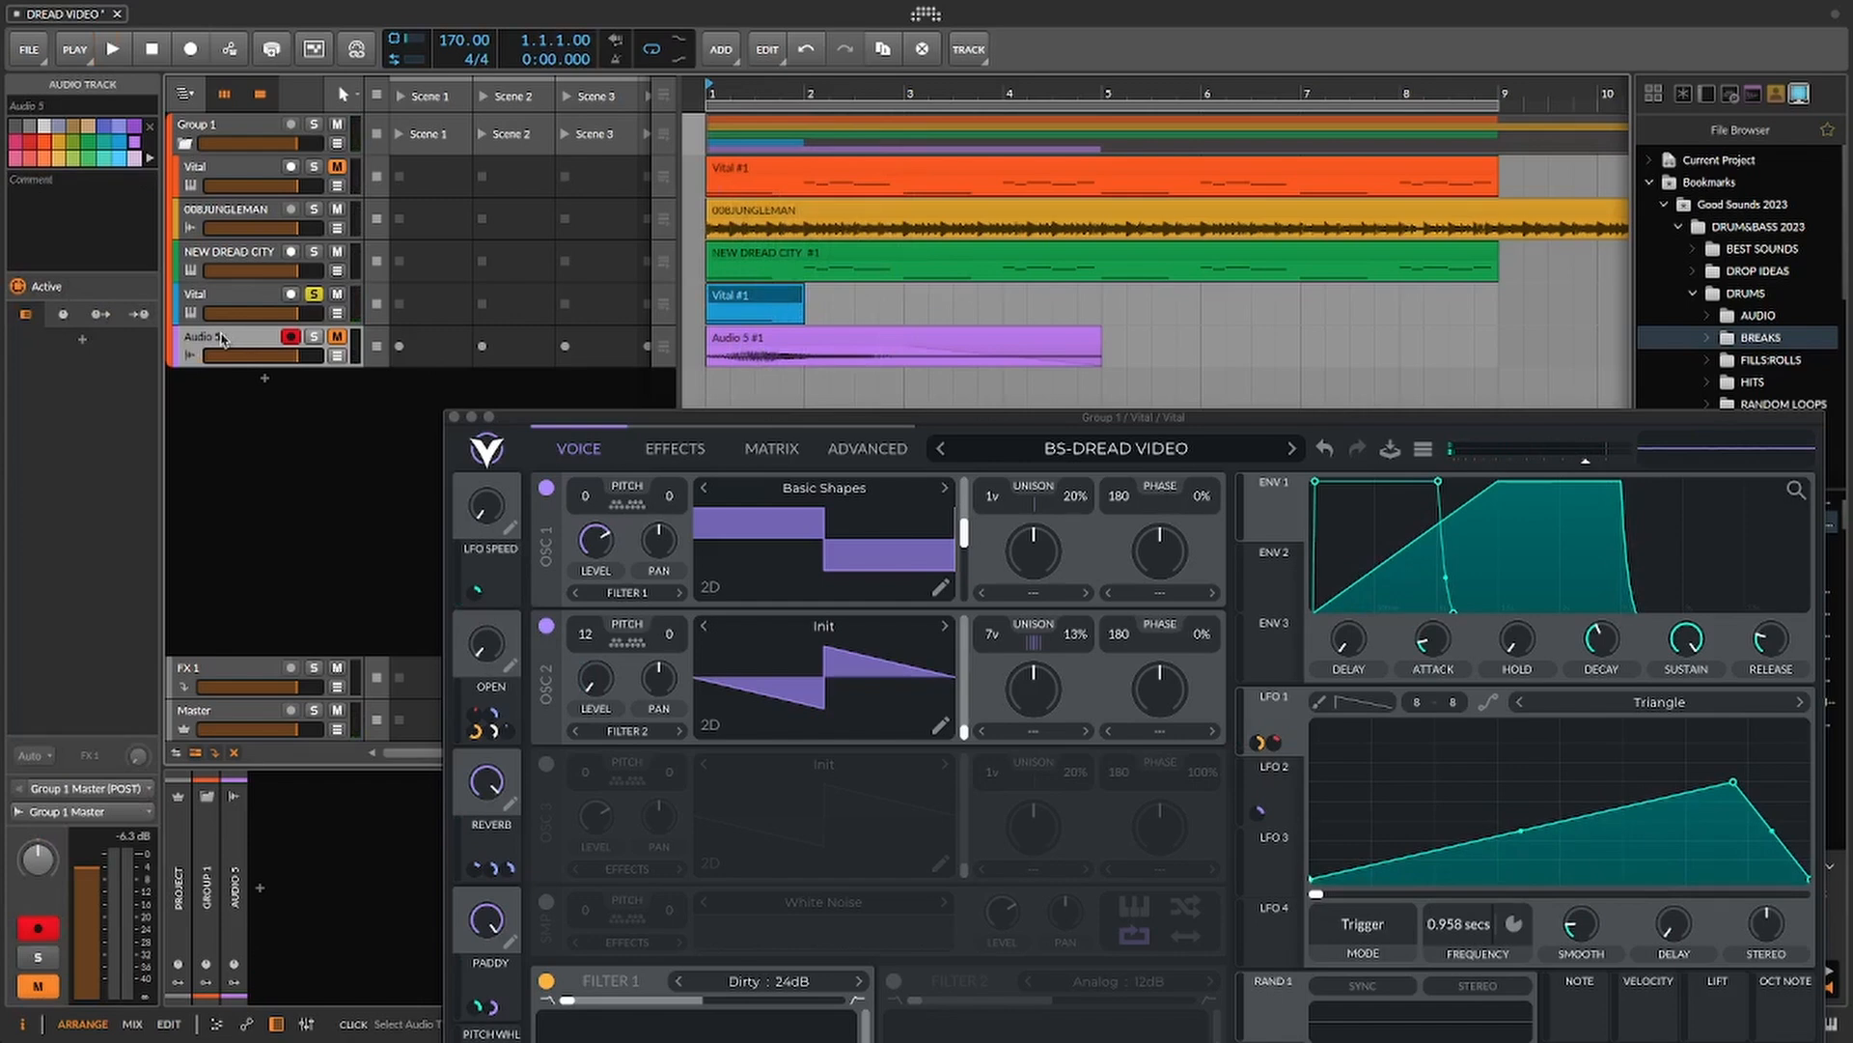
pyautogui.hotkey('ctrl', 'd')
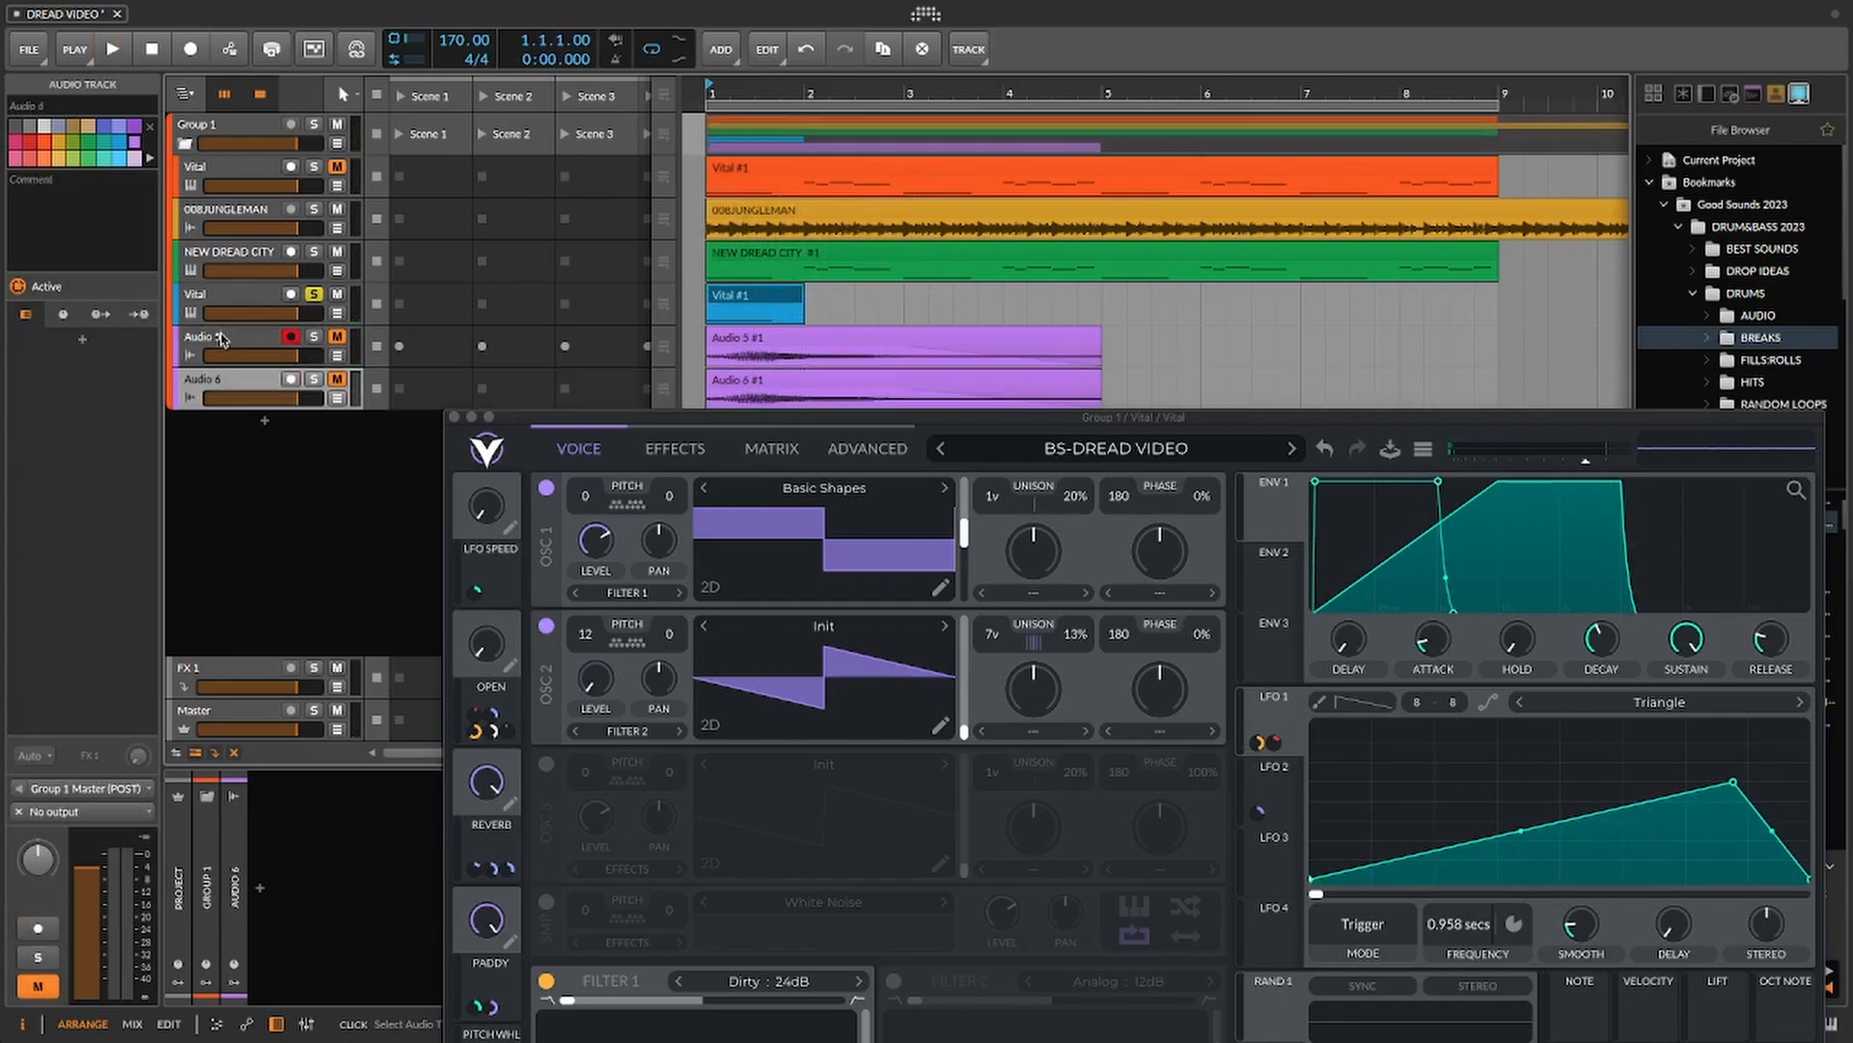
pyautogui.click(744, 386)
pyautogui.press('Delete')
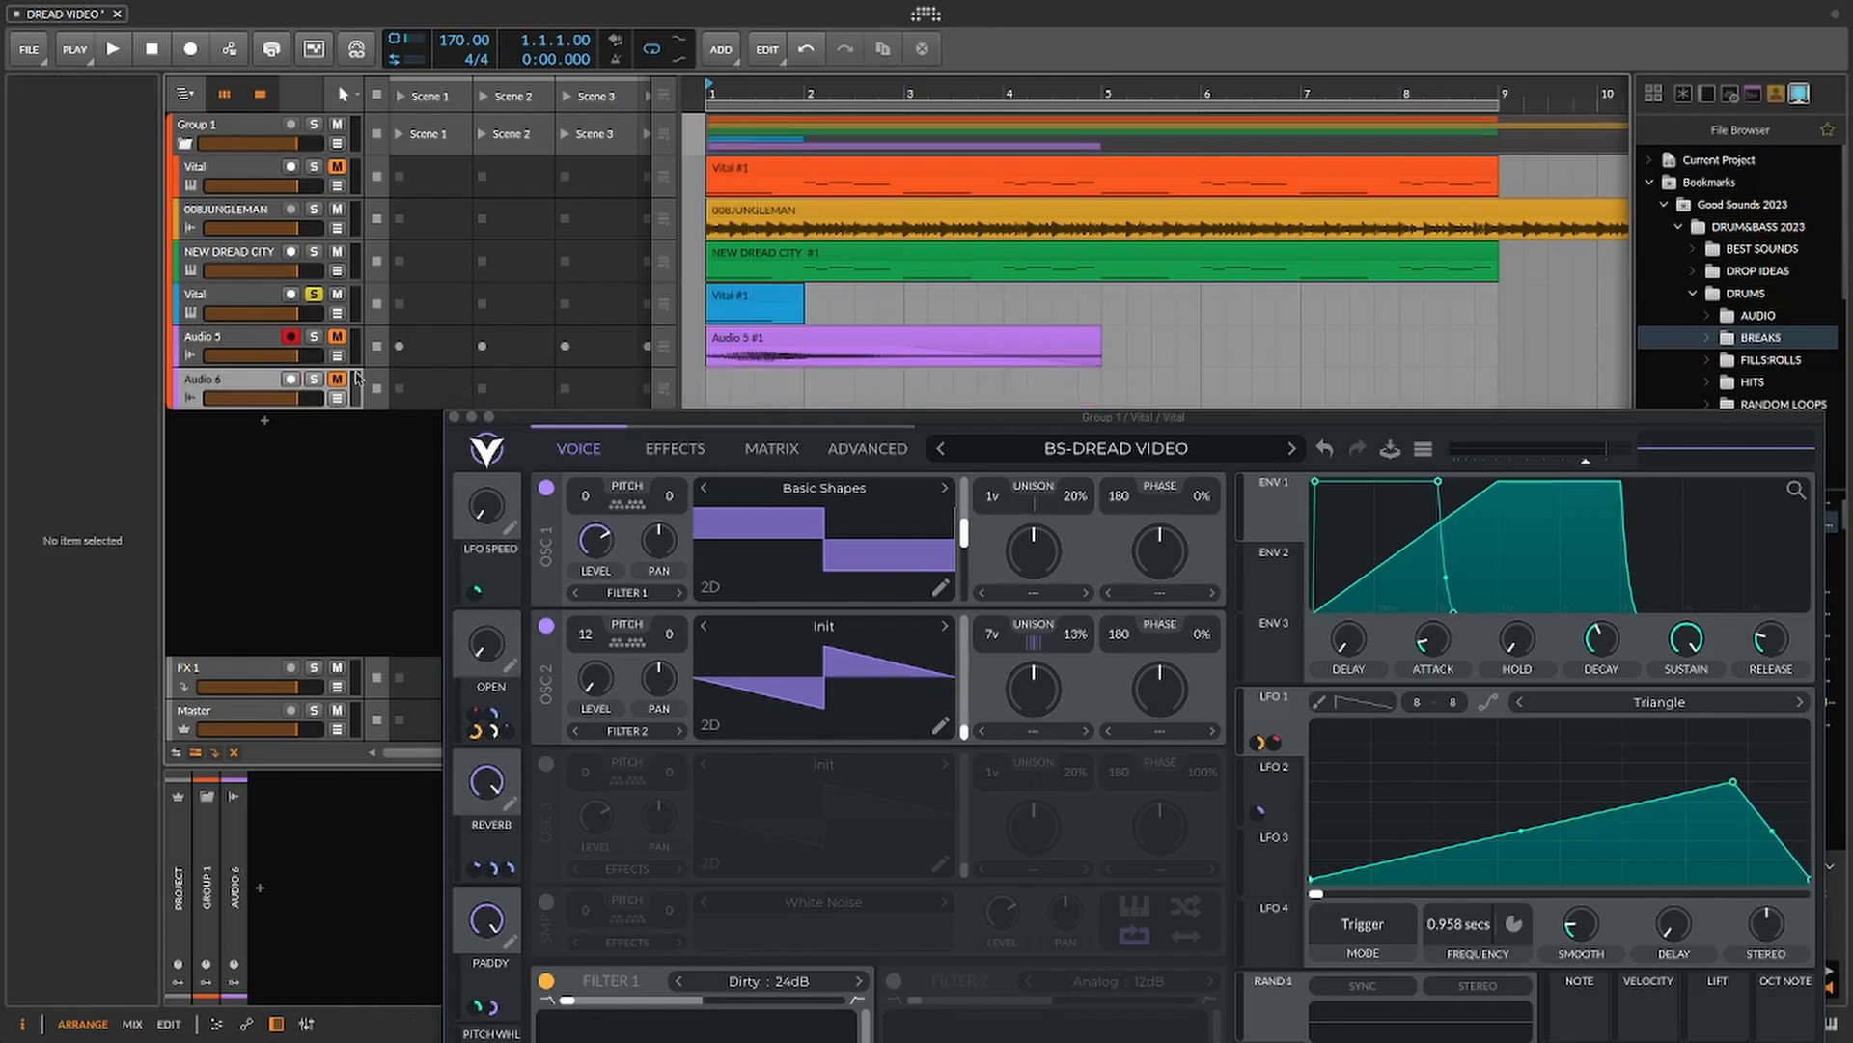
# - Arm the Audio 6 track for recording and disarm Audio 5
pyautogui.click(221, 387)
pyautogui.click(291, 380)
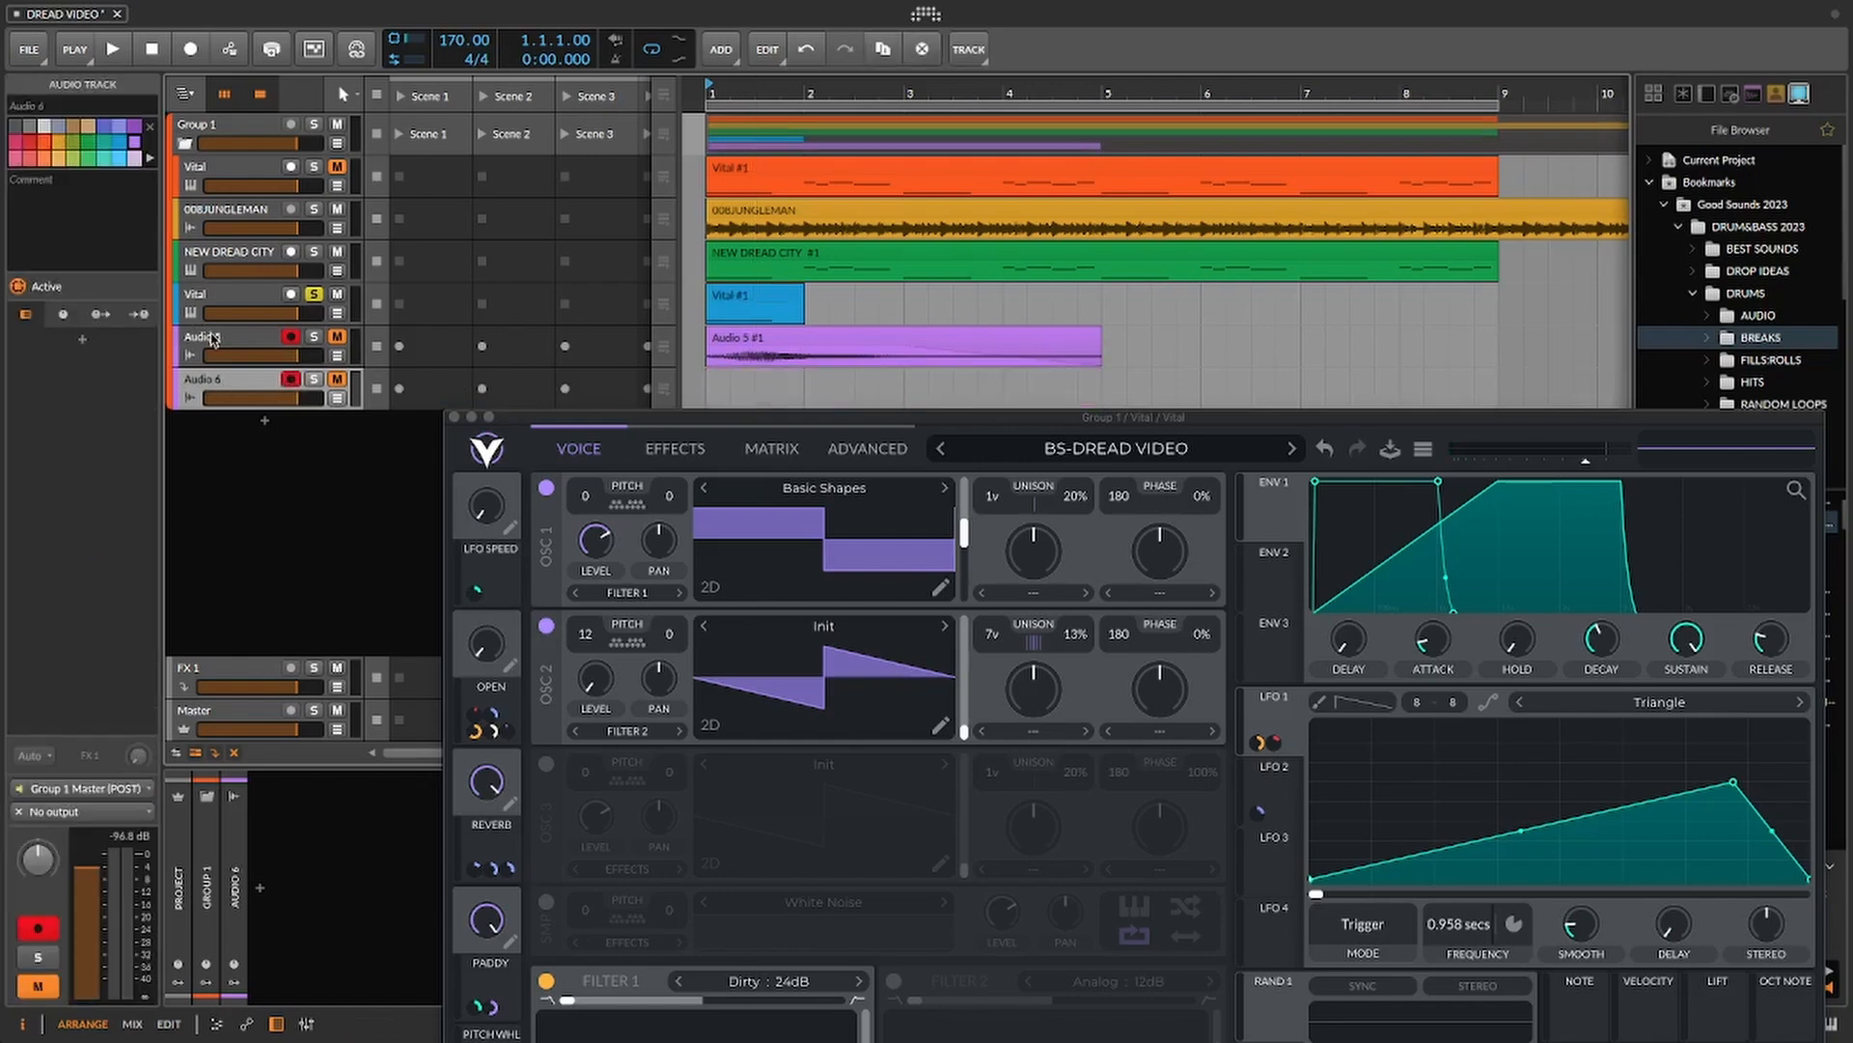
pyautogui.click(290, 337)
pyautogui.click(735, 297)
pyautogui.click(233, 385)
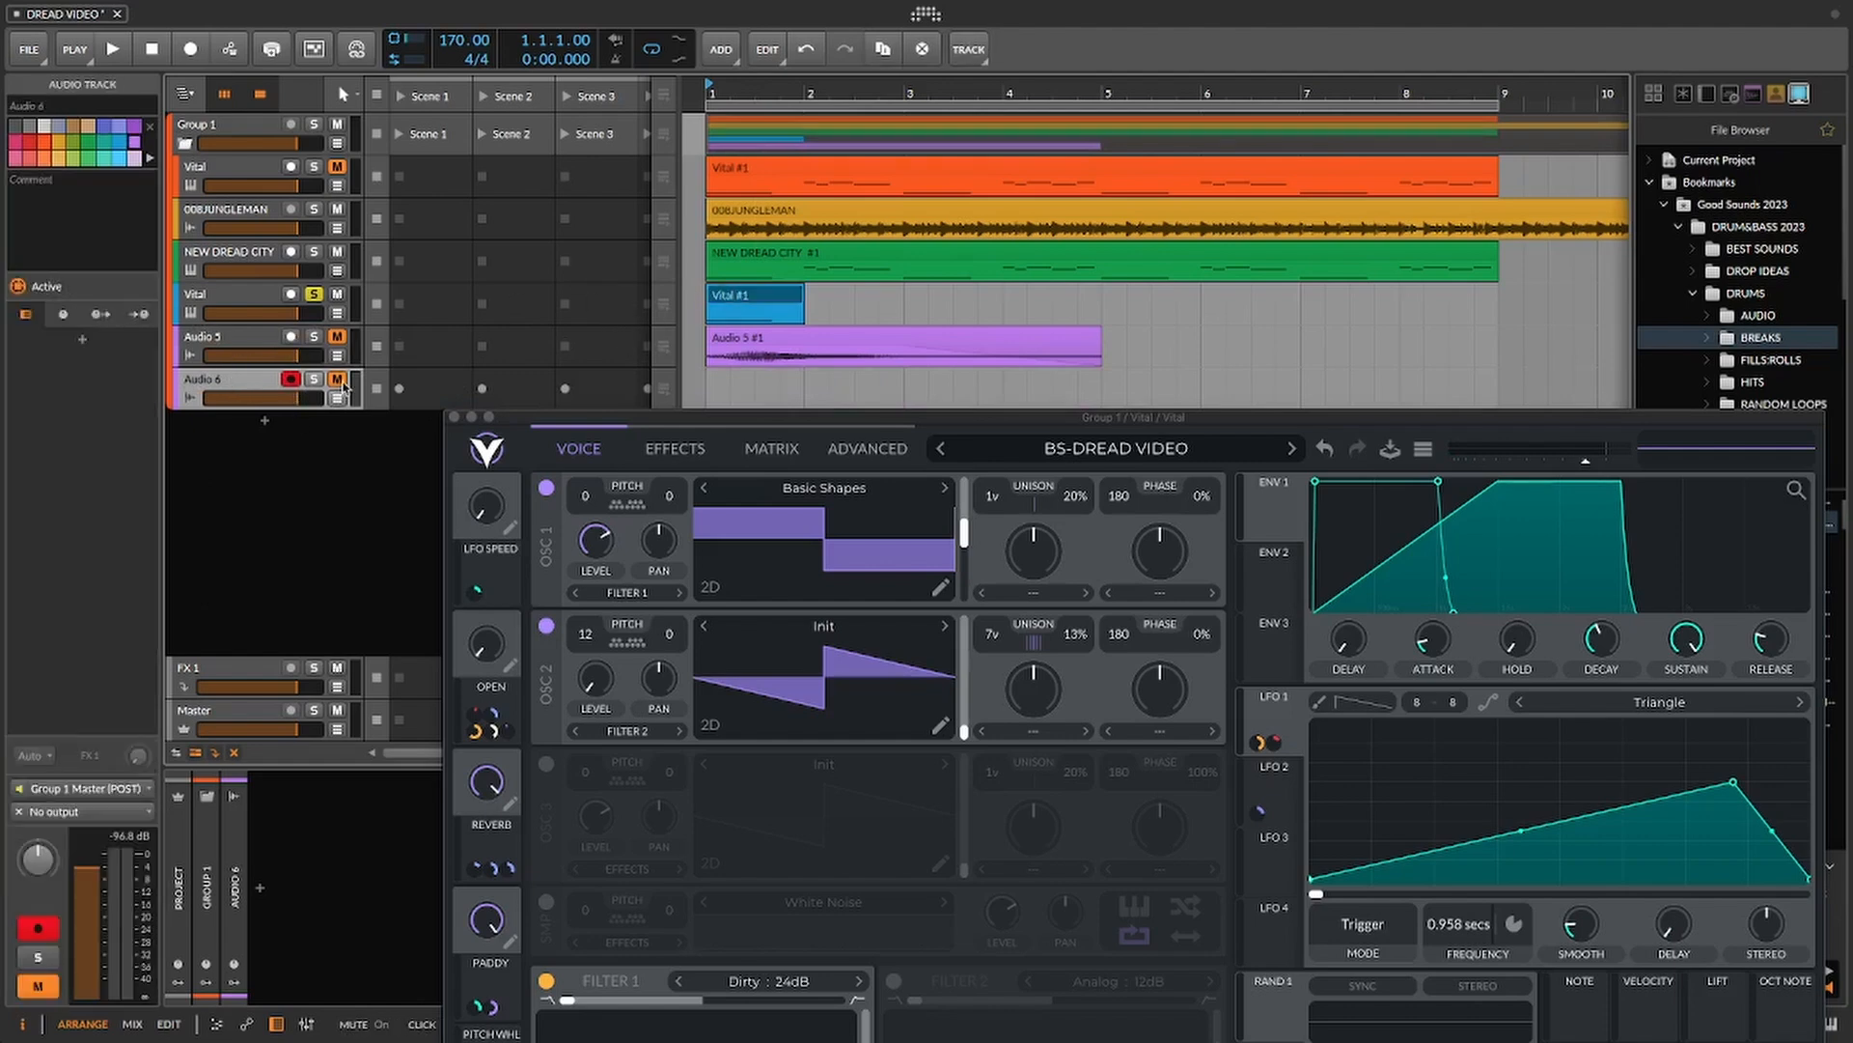
# - Record the Vital clip and its reverb tail from bar 1 to just past bar 6 onto Audio 6
pyautogui.click(192, 49)
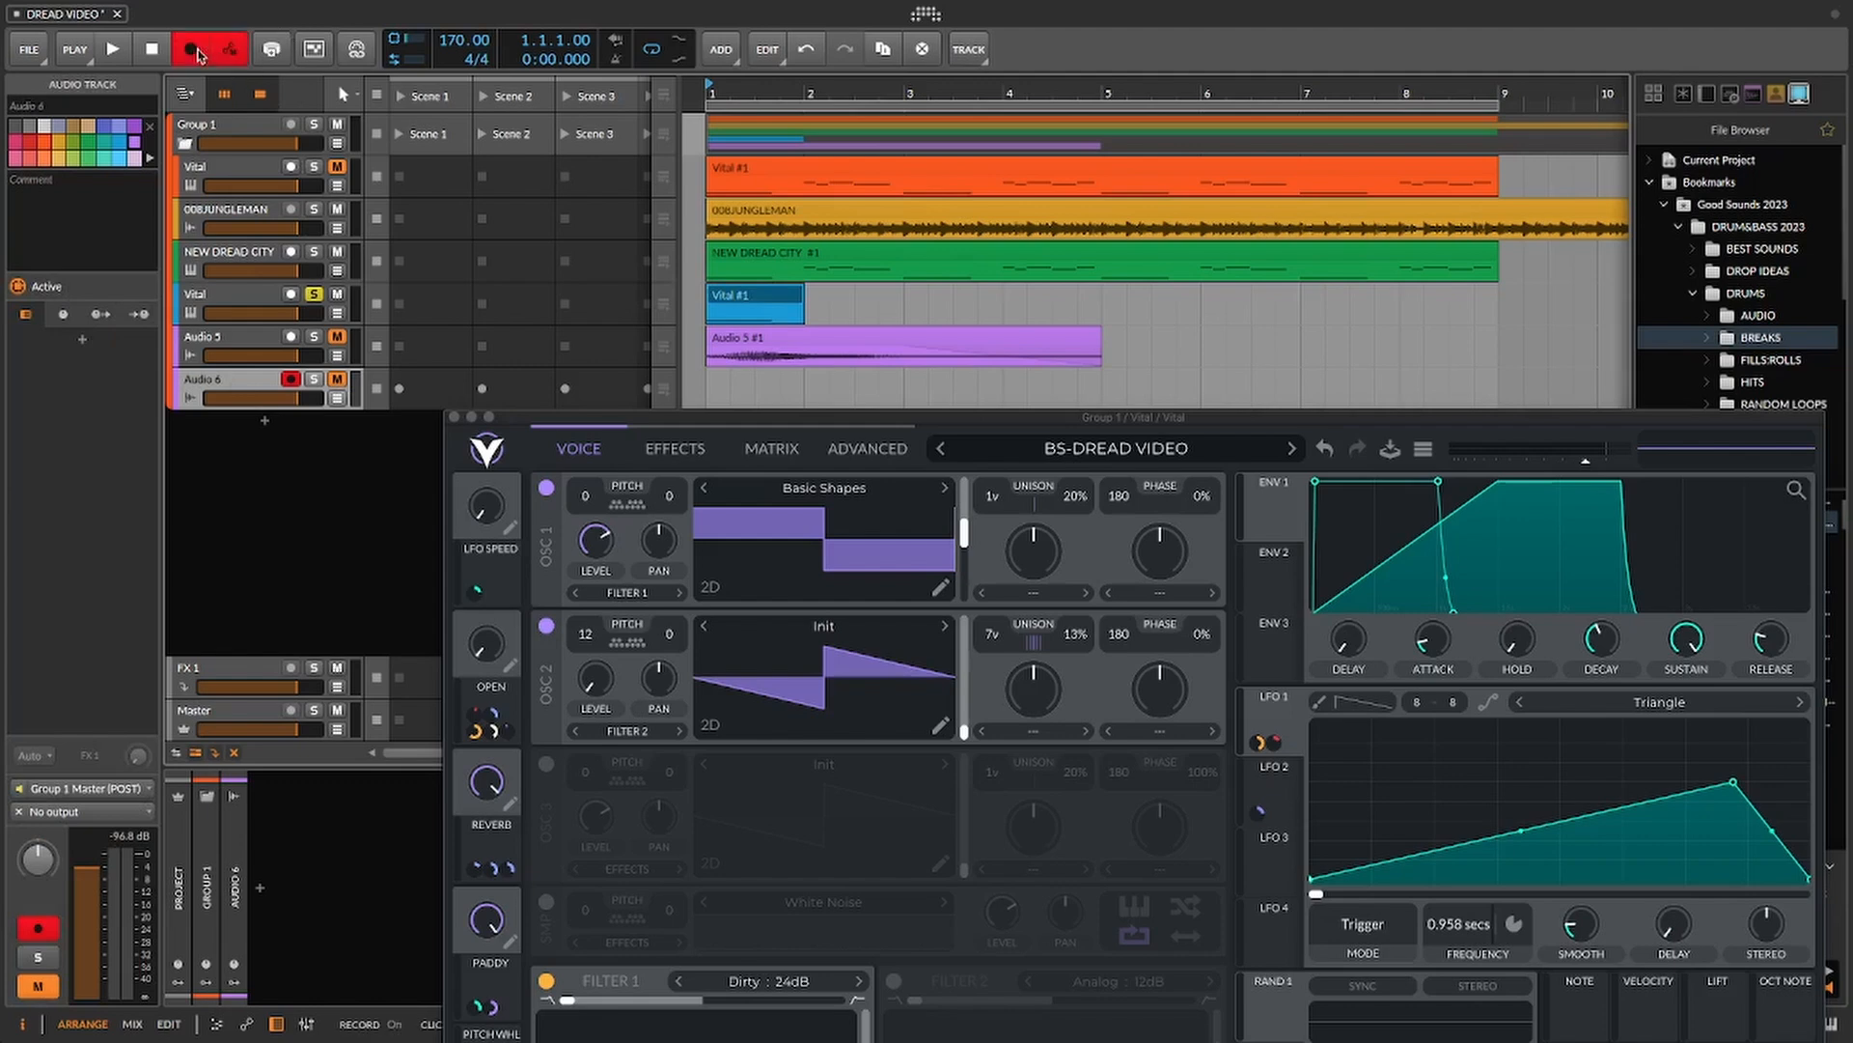
pyautogui.click(113, 50)
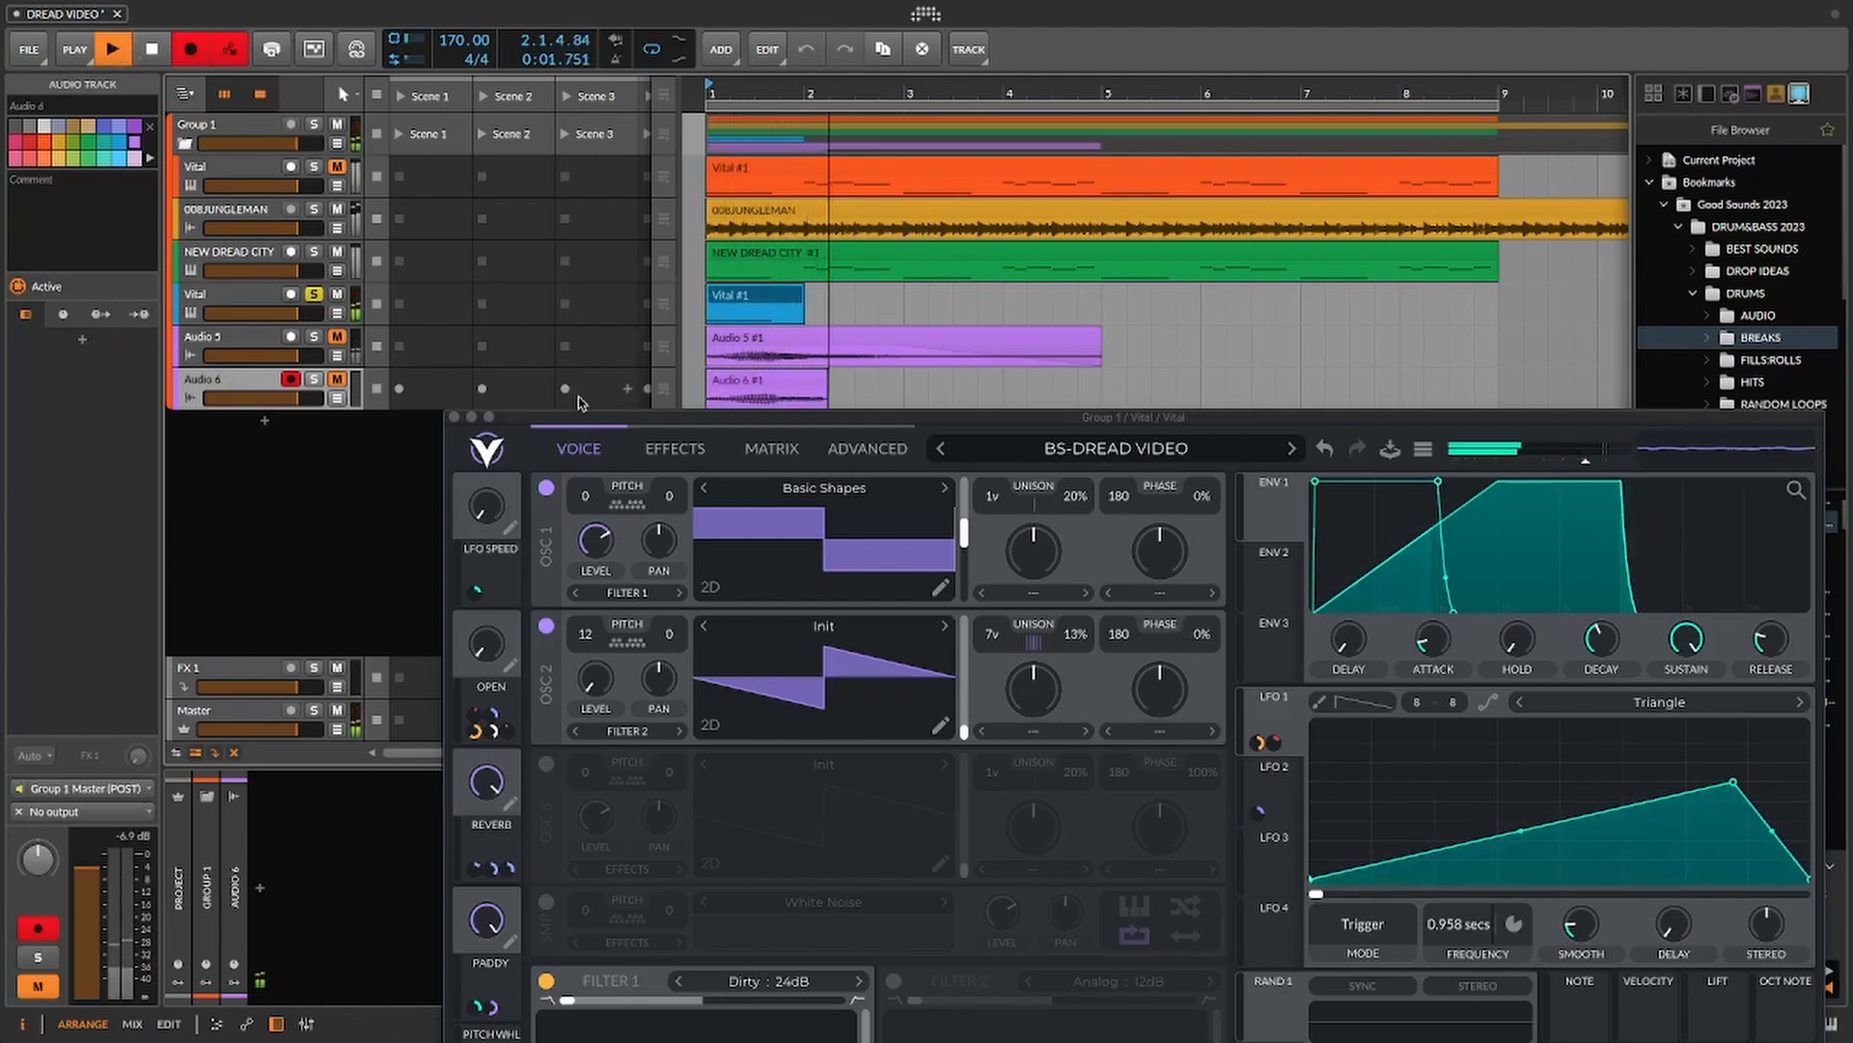
pyautogui.moveTo(767, 424); pyautogui.dragTo(741, 559)
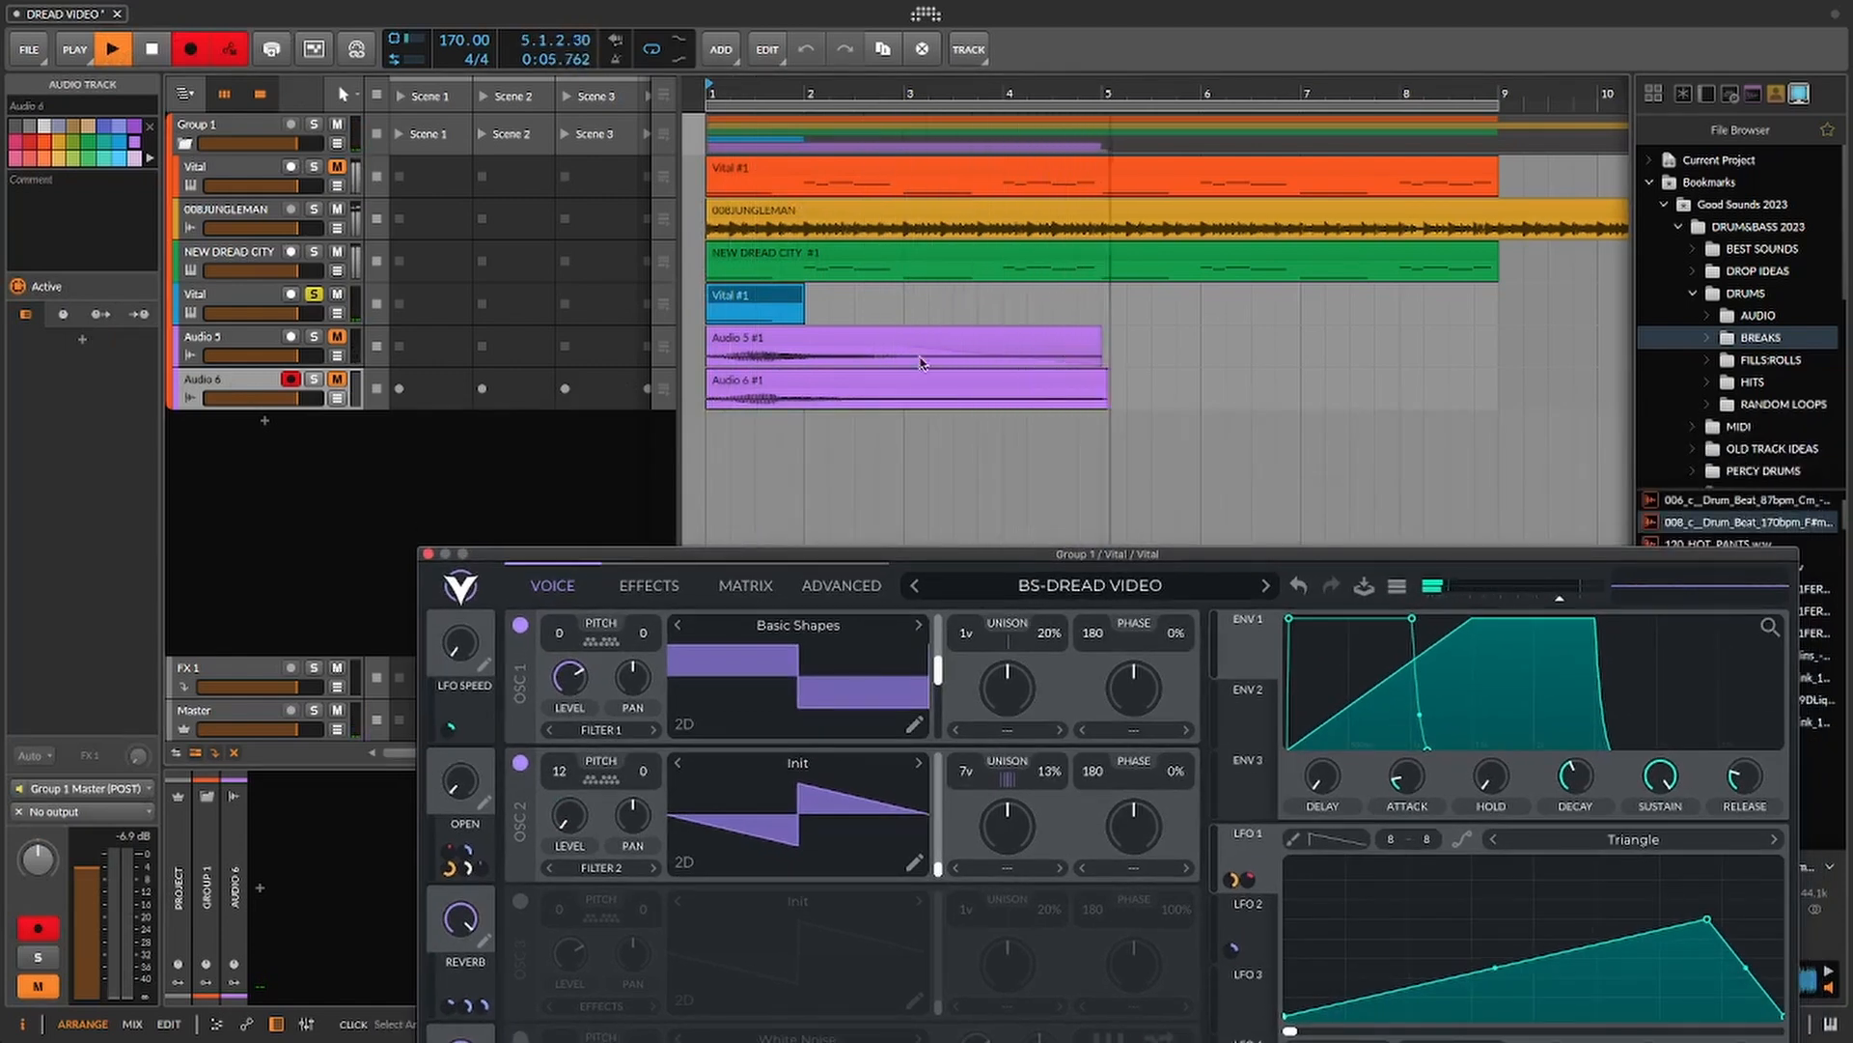
pyautogui.click(1202, 324)
pyautogui.press('space')
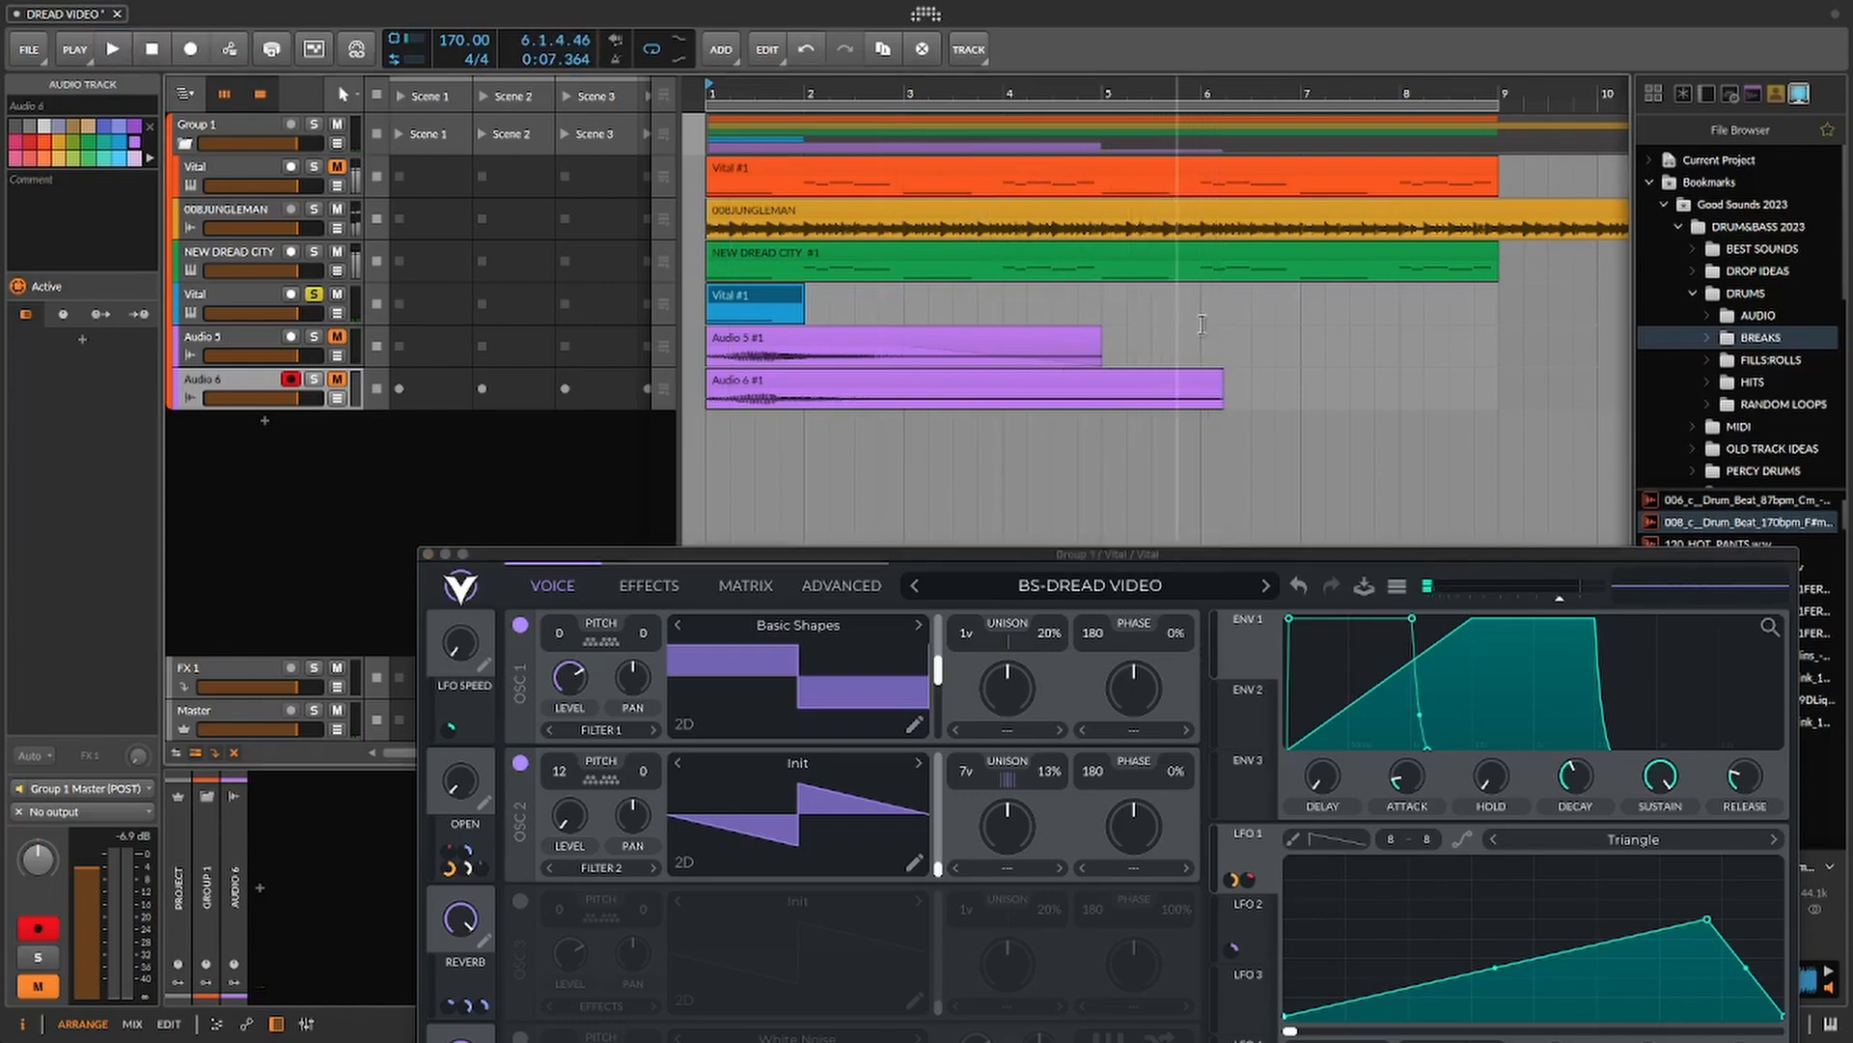
# - Shorten the Audio 6 clip to 4 bars and add a fade-out of 2.0.0.13
pyautogui.moveTo(1218, 373); pyautogui.dragTo(1102, 377)
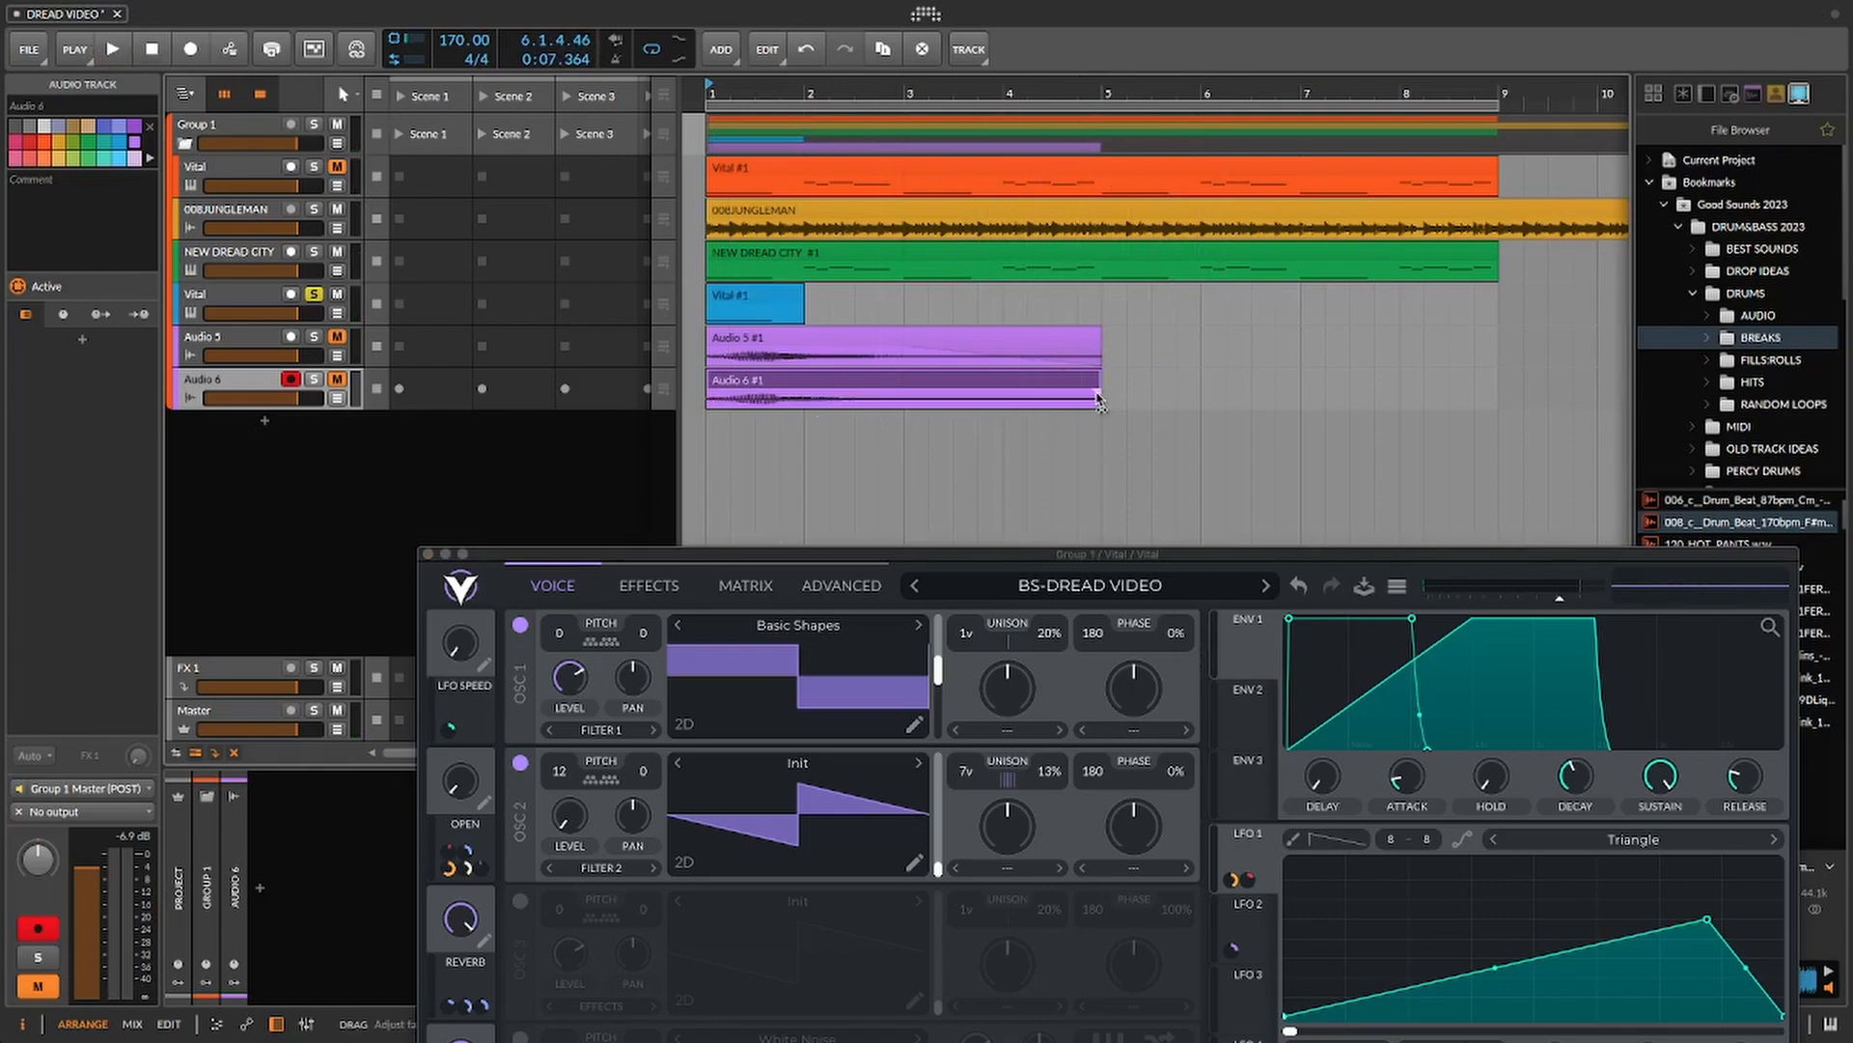
pyautogui.moveTo(1097, 398); pyautogui.dragTo(900, 408)
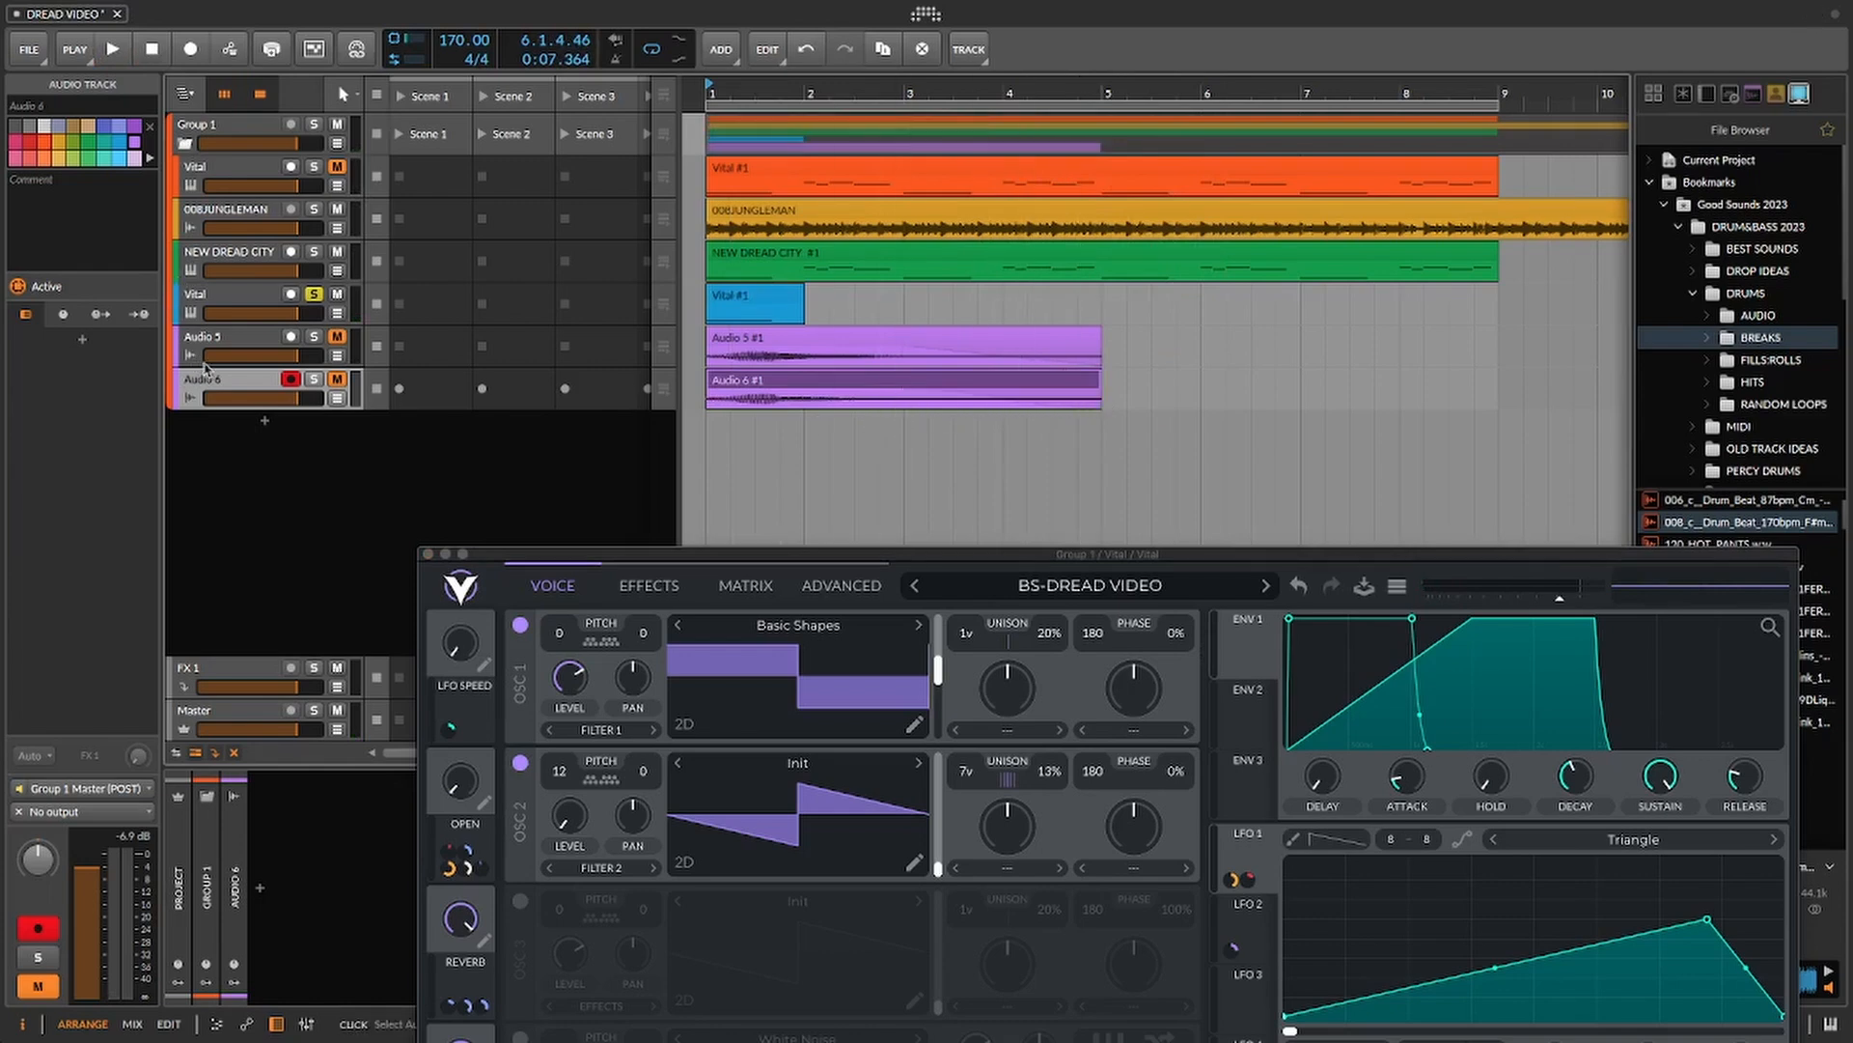
pyautogui.click(753, 380)
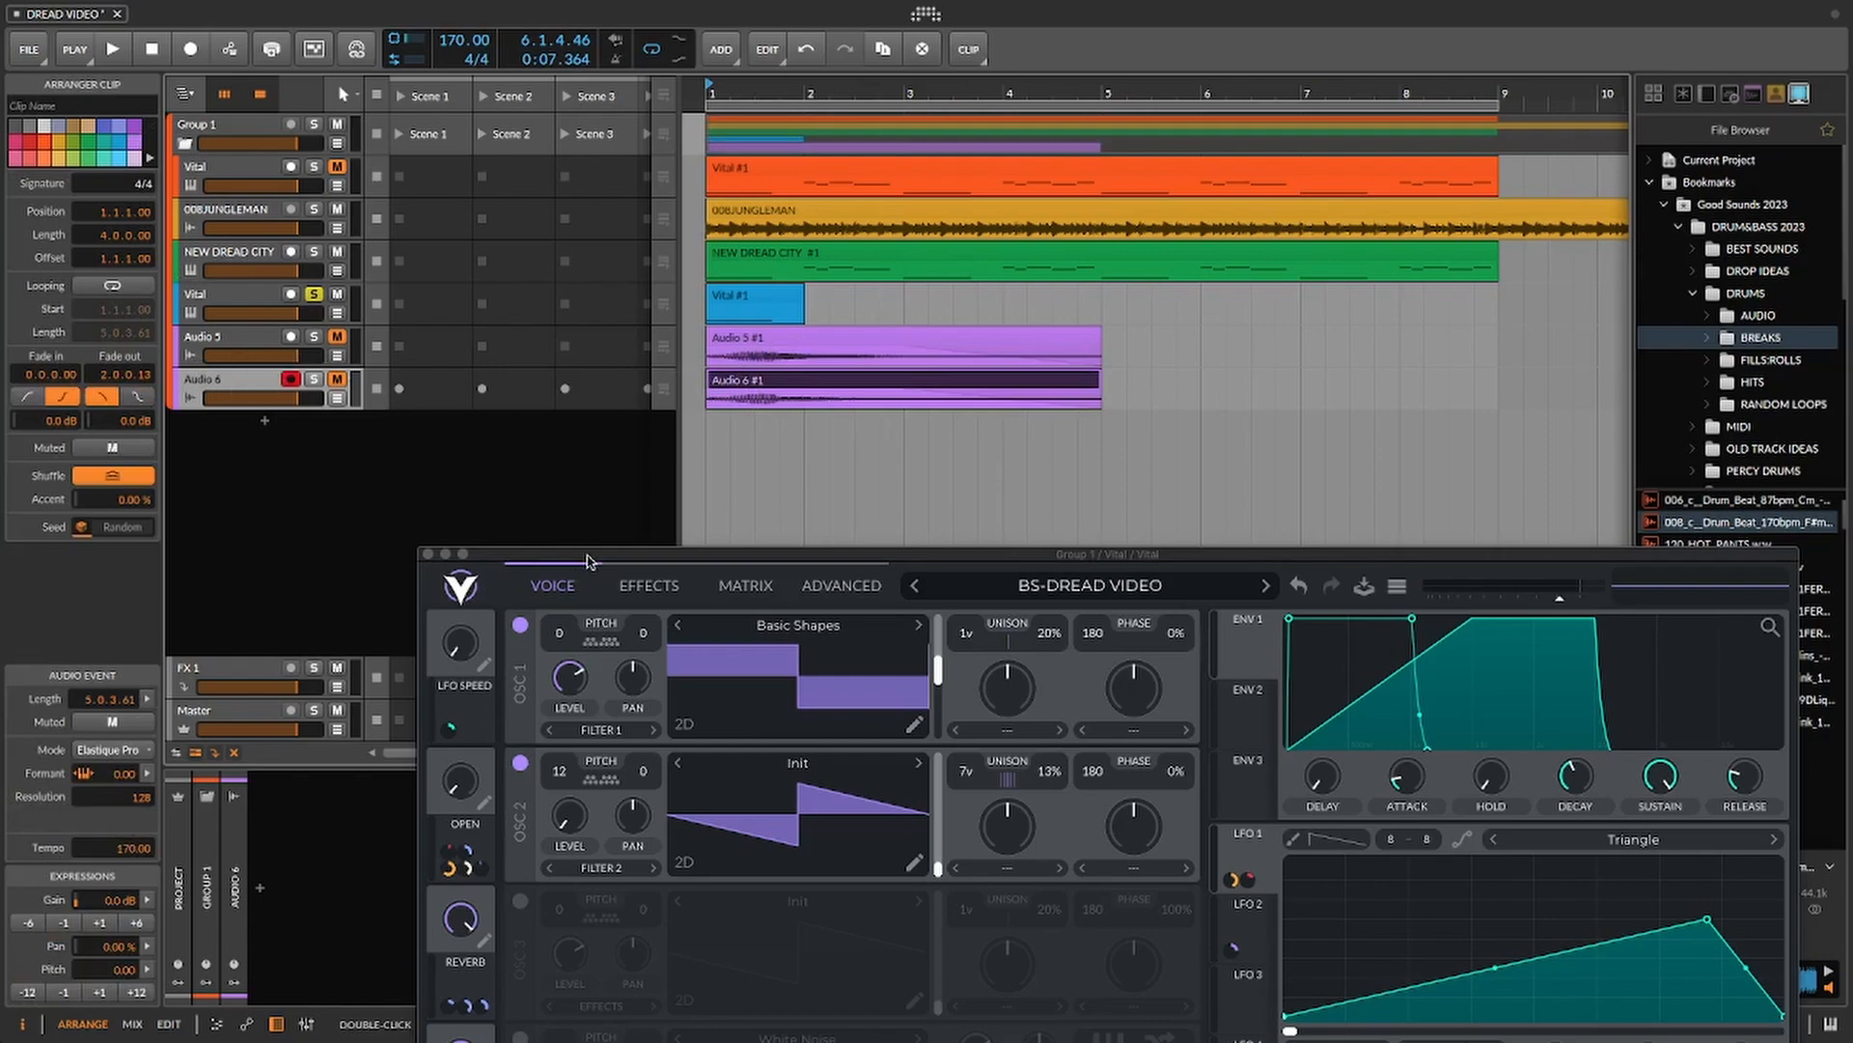
# - Return the REVERB and PADDY macros to zero and save the Vital preset
pyautogui.moveTo(587, 560); pyautogui.dragTo(610, 270)
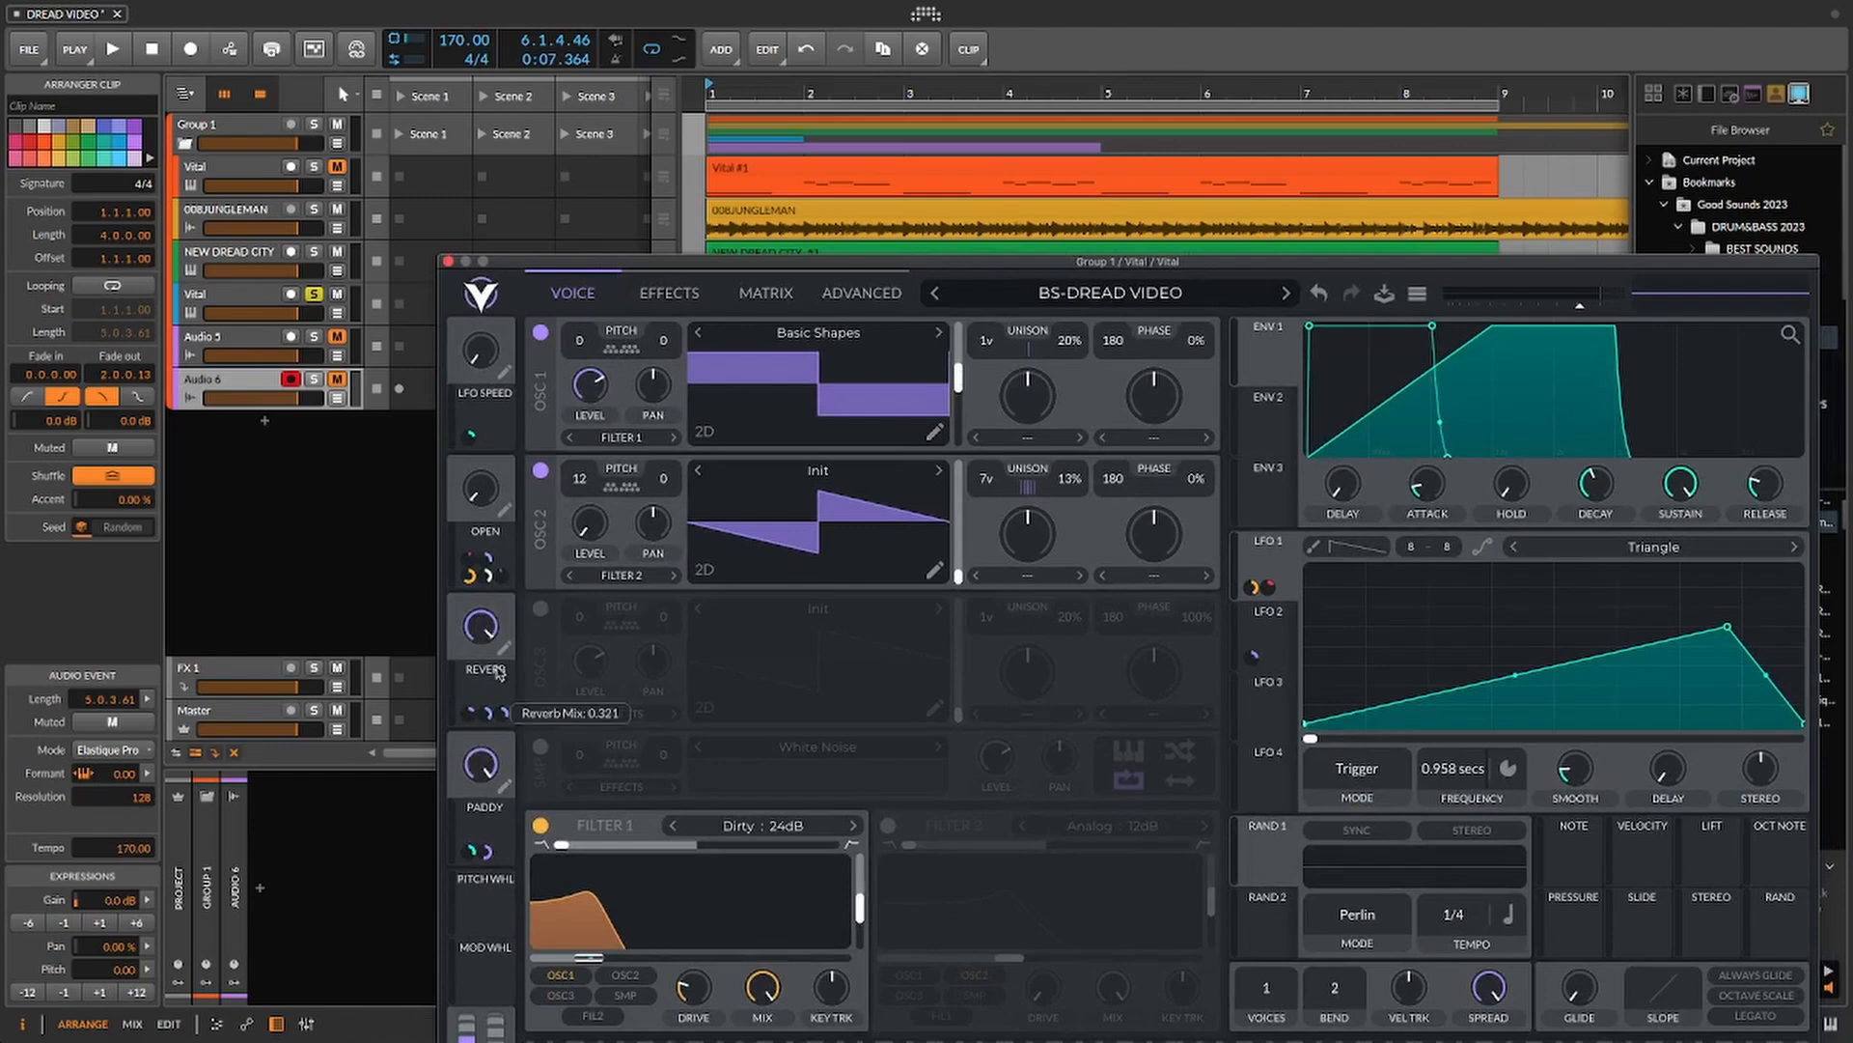
pyautogui.moveTo(480, 497); pyautogui.dragTo(461, 800)
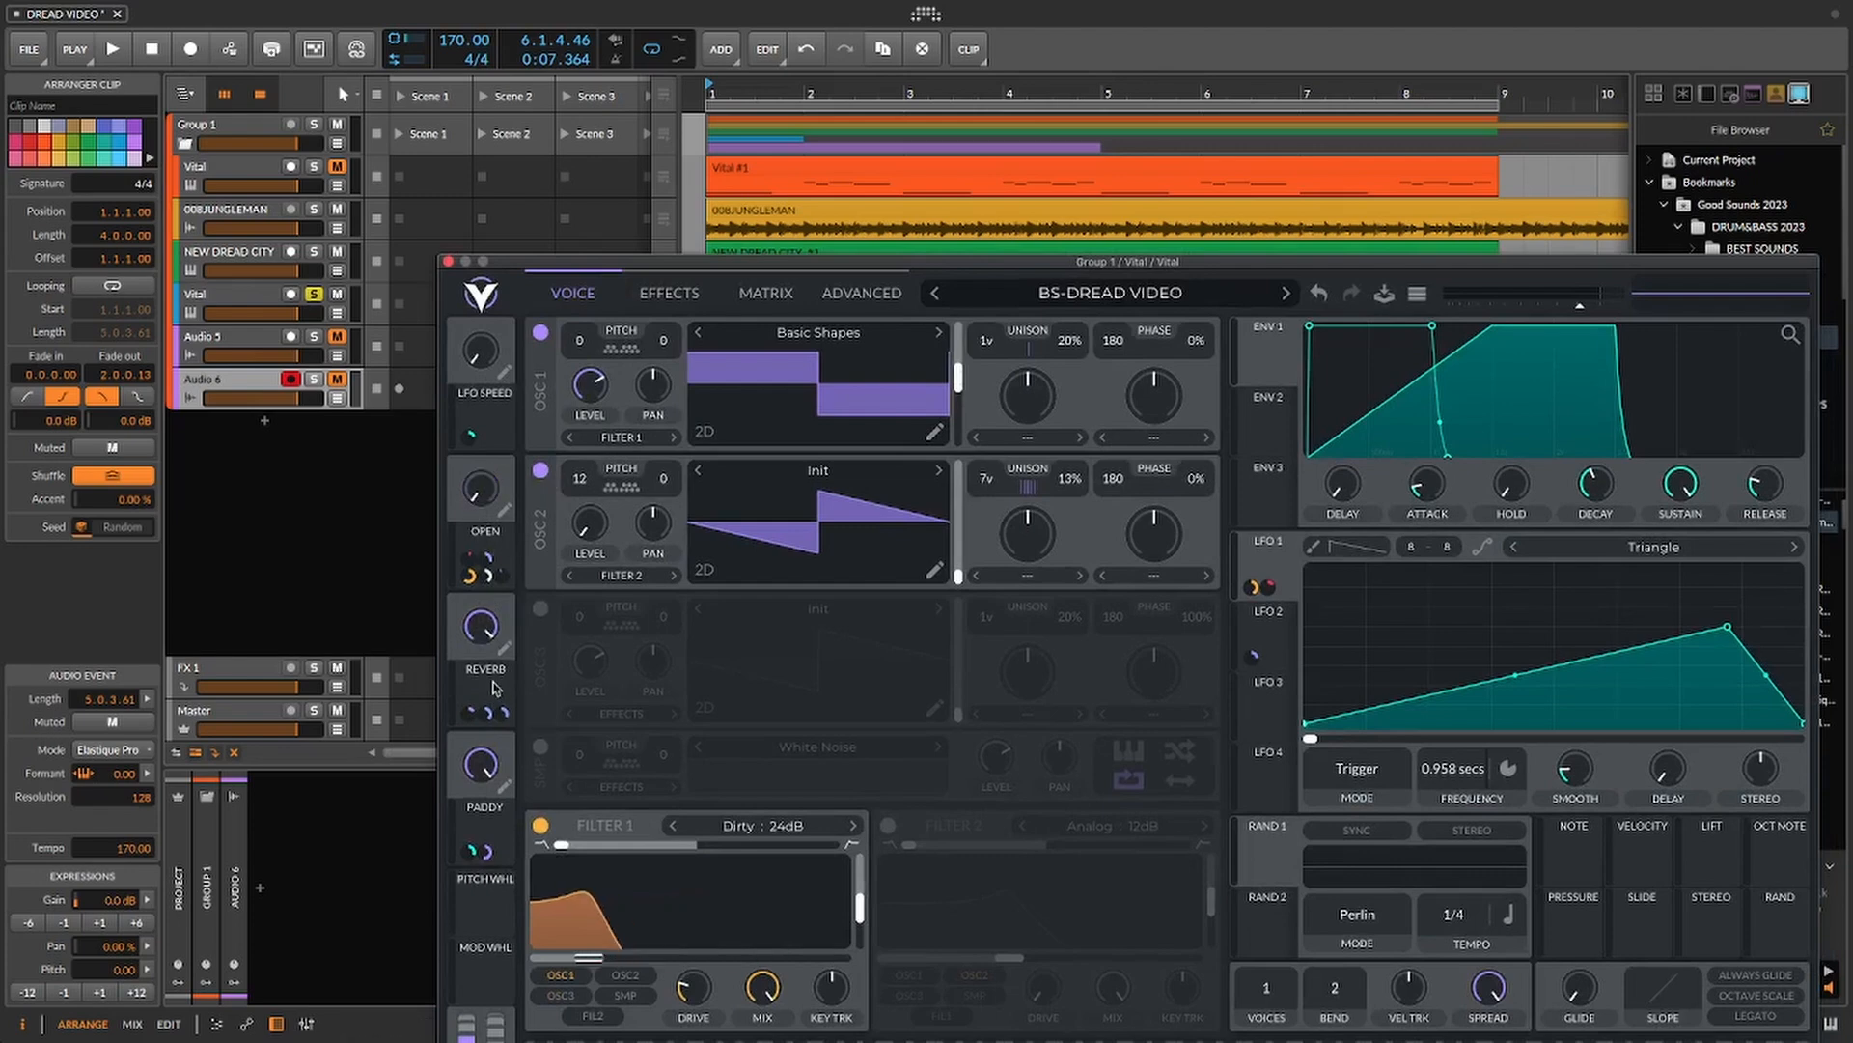
pyautogui.moveTo(475, 621); pyautogui.dragTo(404, 992)
pyautogui.moveTo(455, 765); pyautogui.dragTo(455, 869)
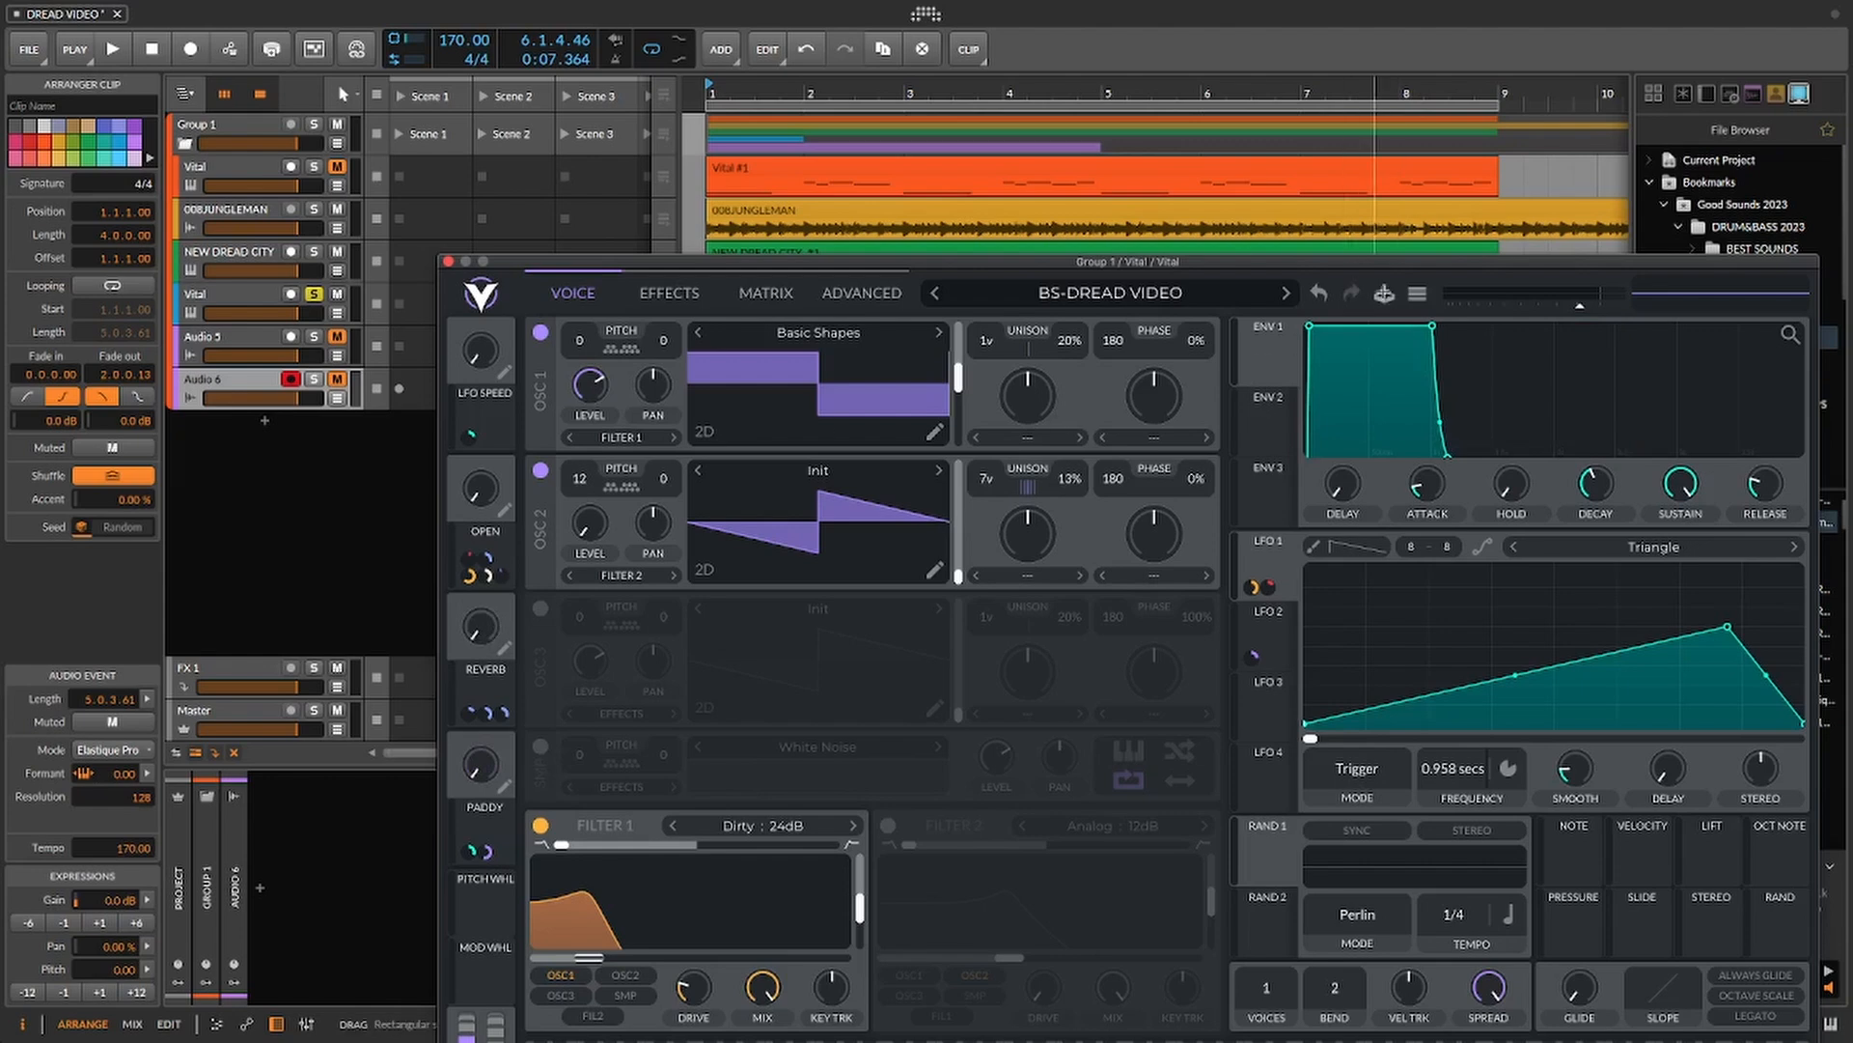
pyautogui.click(1384, 293)
pyautogui.click(1254, 857)
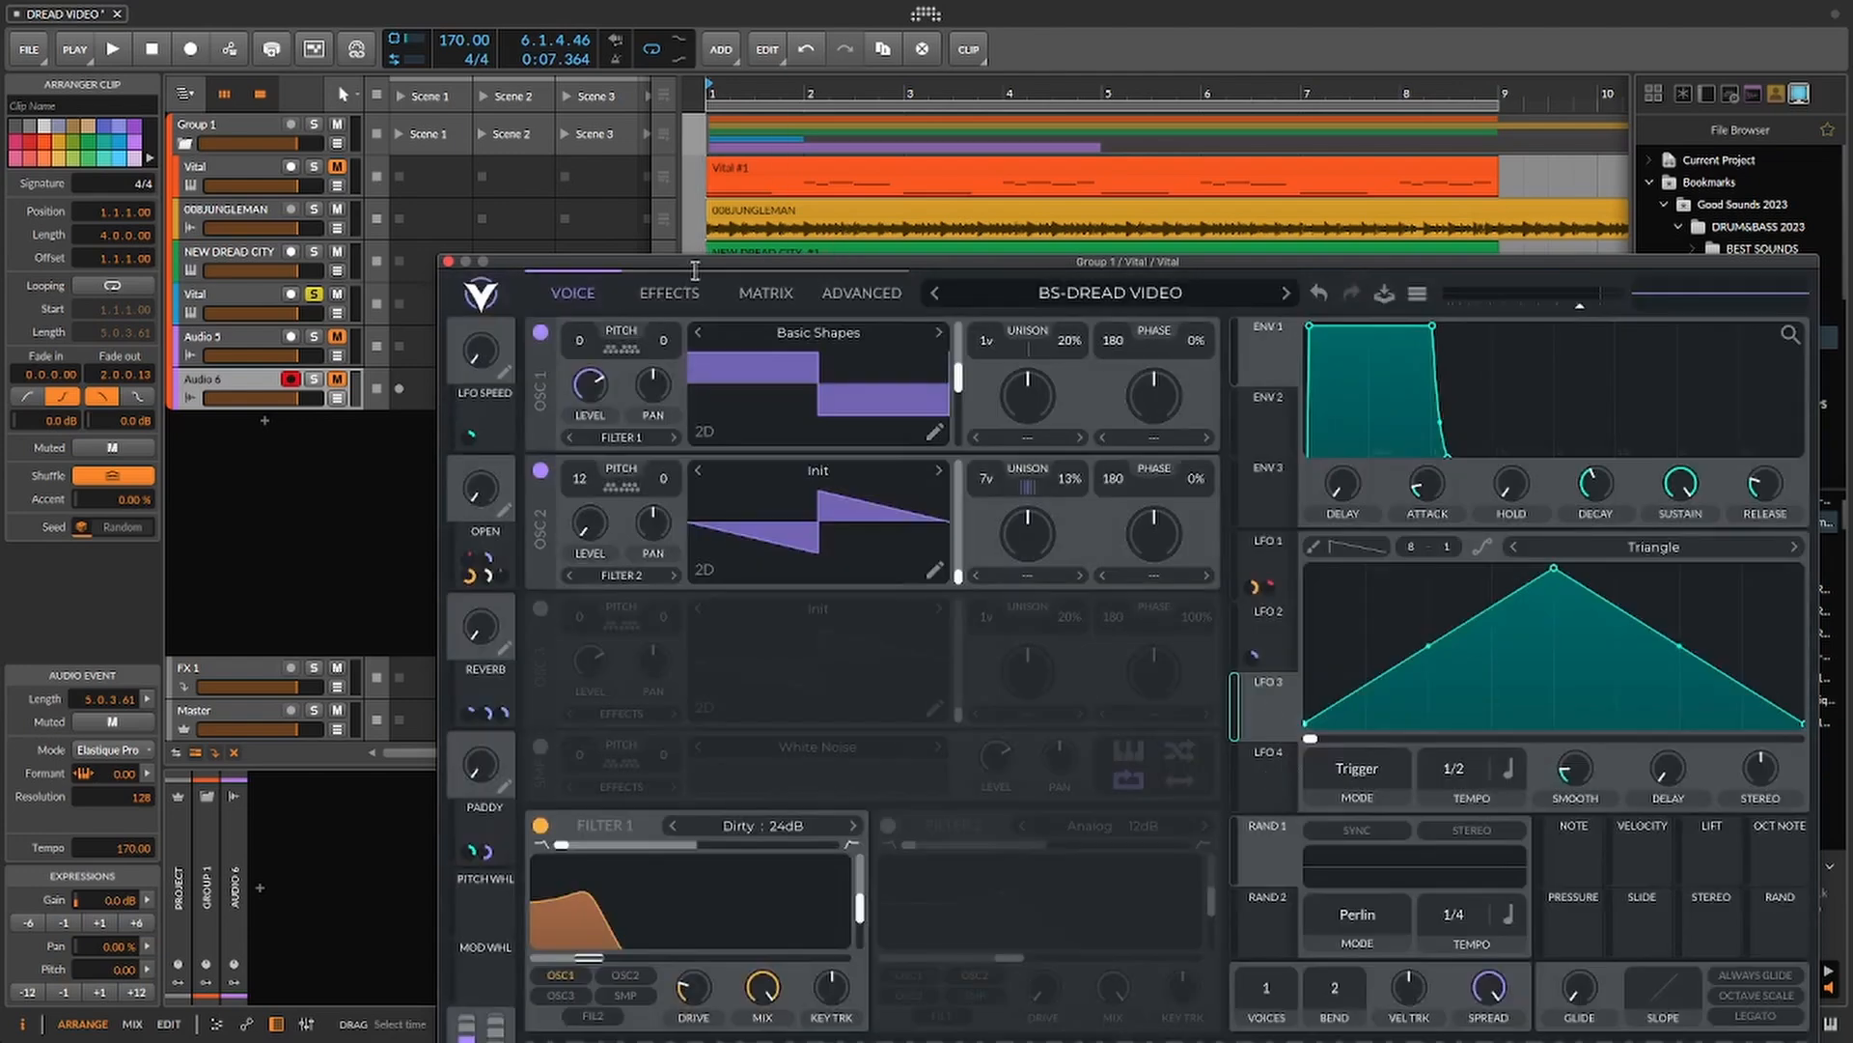
# - Solo the Audio 6 track and extend the blue Vital clip to 8 bars
pyautogui.moveTo(697, 267); pyautogui.dragTo(1107, 684)
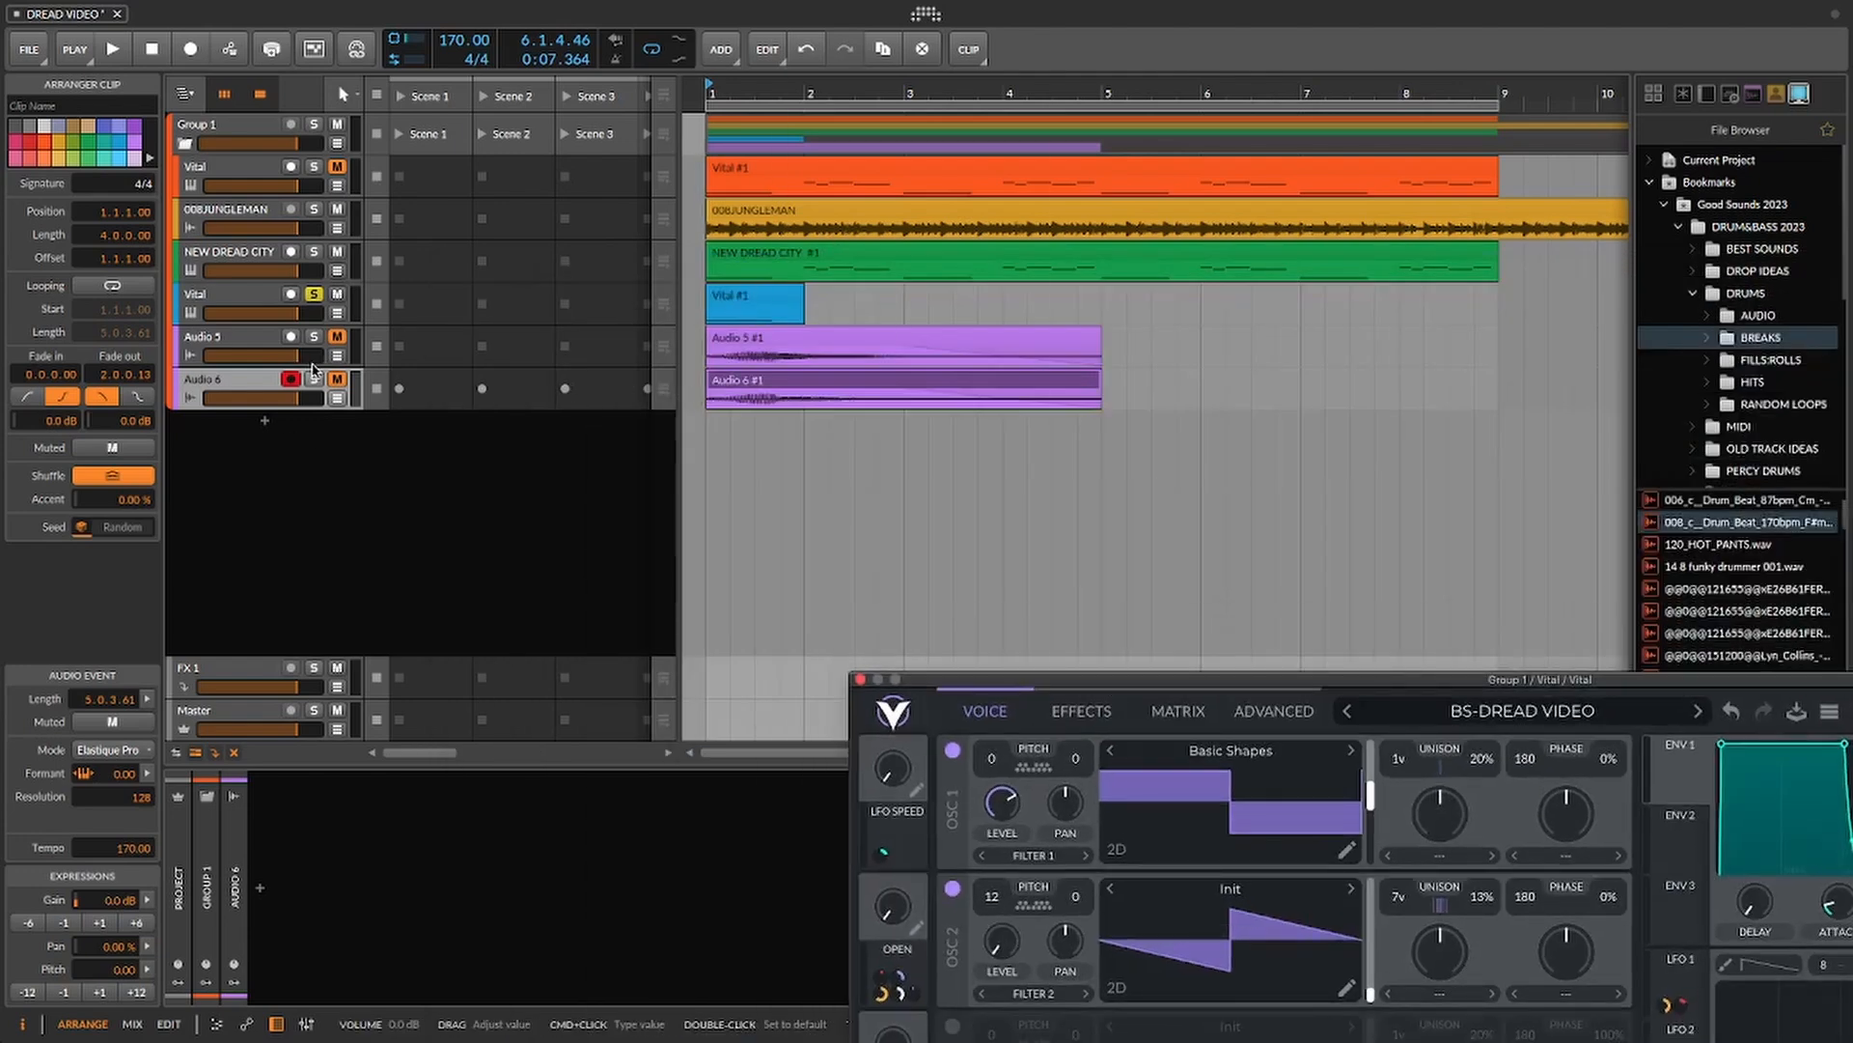
pyautogui.click(761, 389)
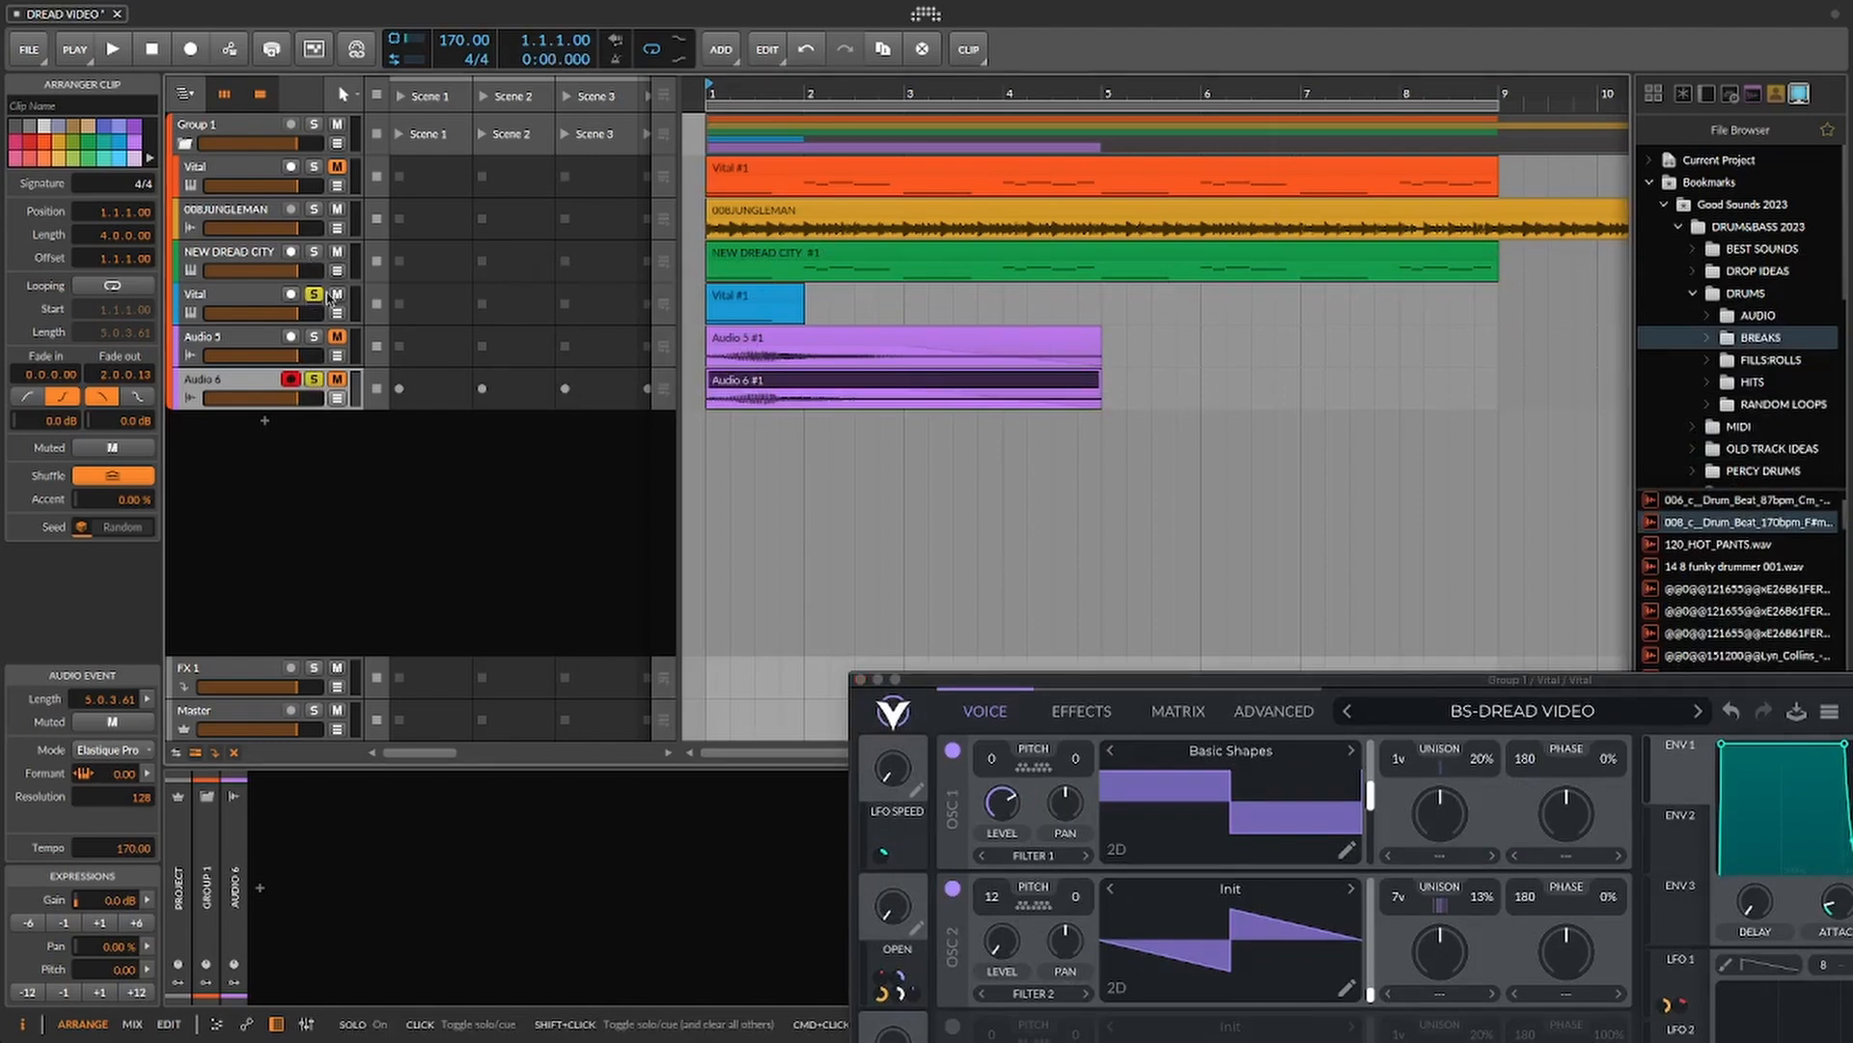
pyautogui.moveTo(801, 296); pyautogui.dragTo(1487, 344)
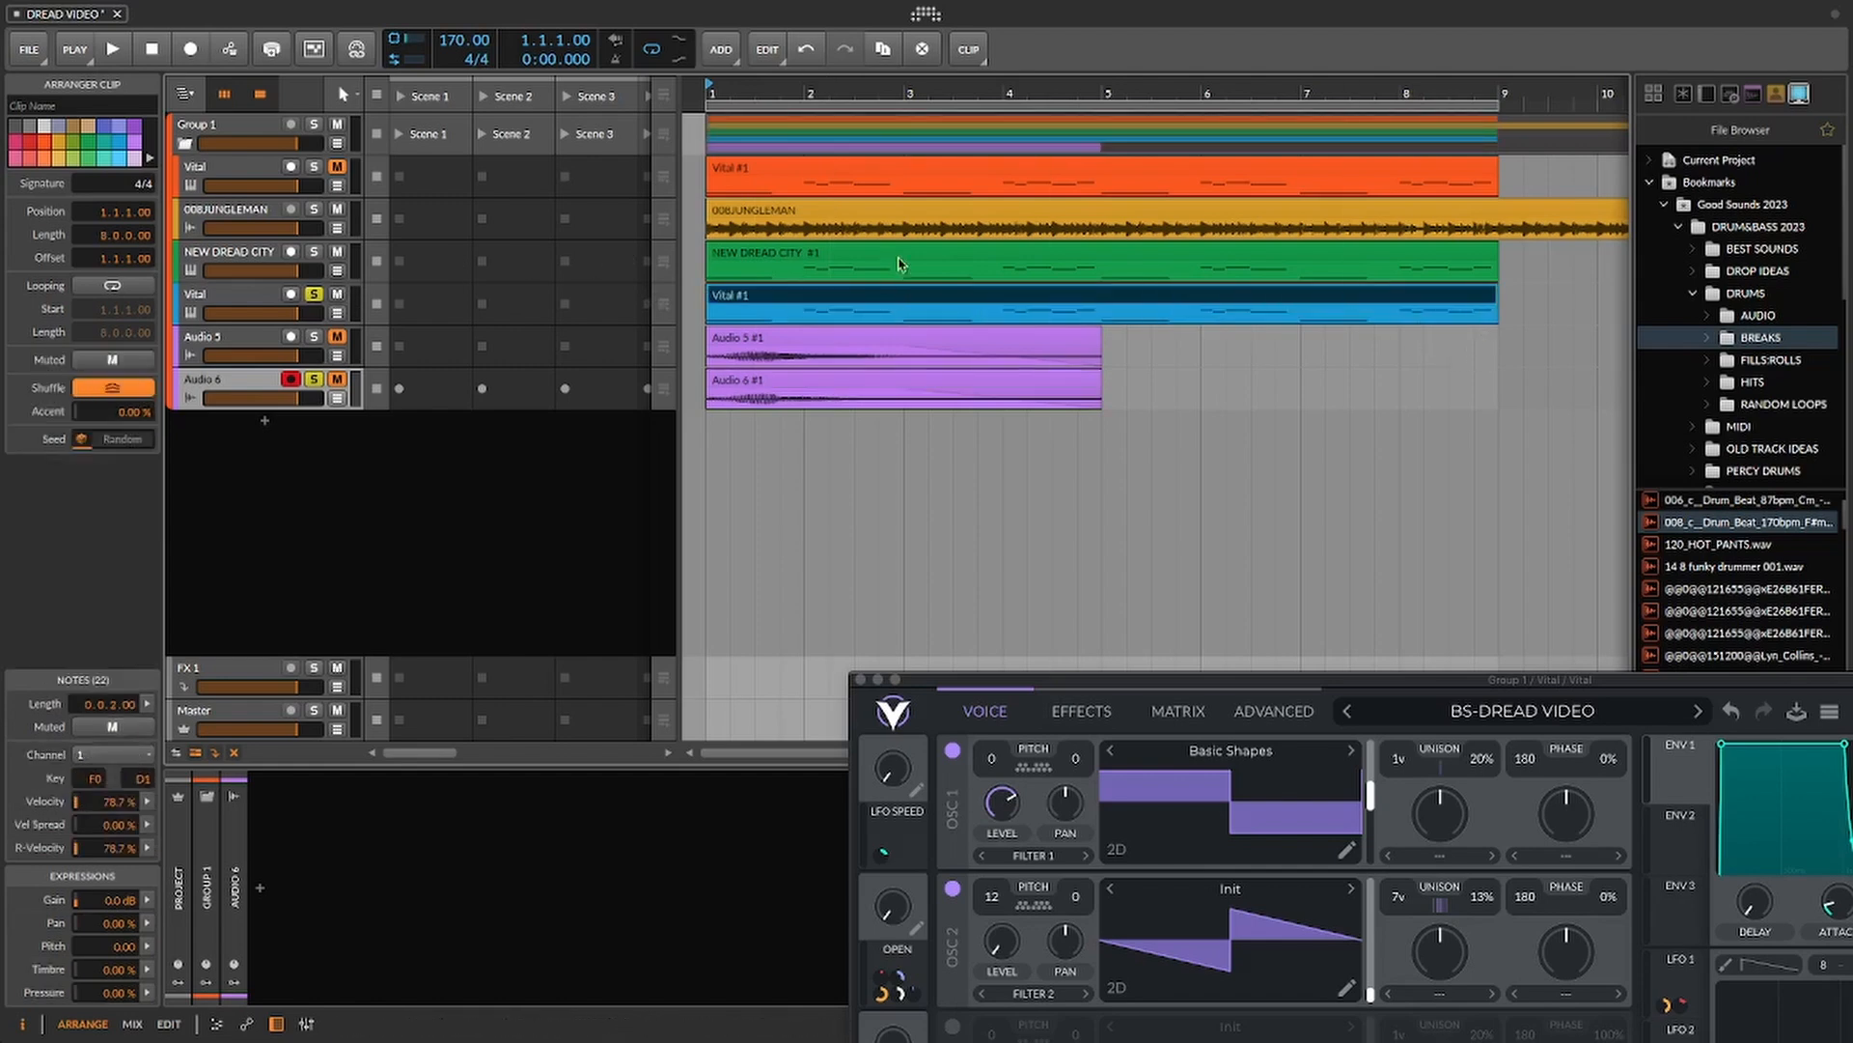
# - Unmute Audio 6 and audition its recording together with the 8-bar Vital clip
pyautogui.press('space')
pyautogui.click(280, 430)
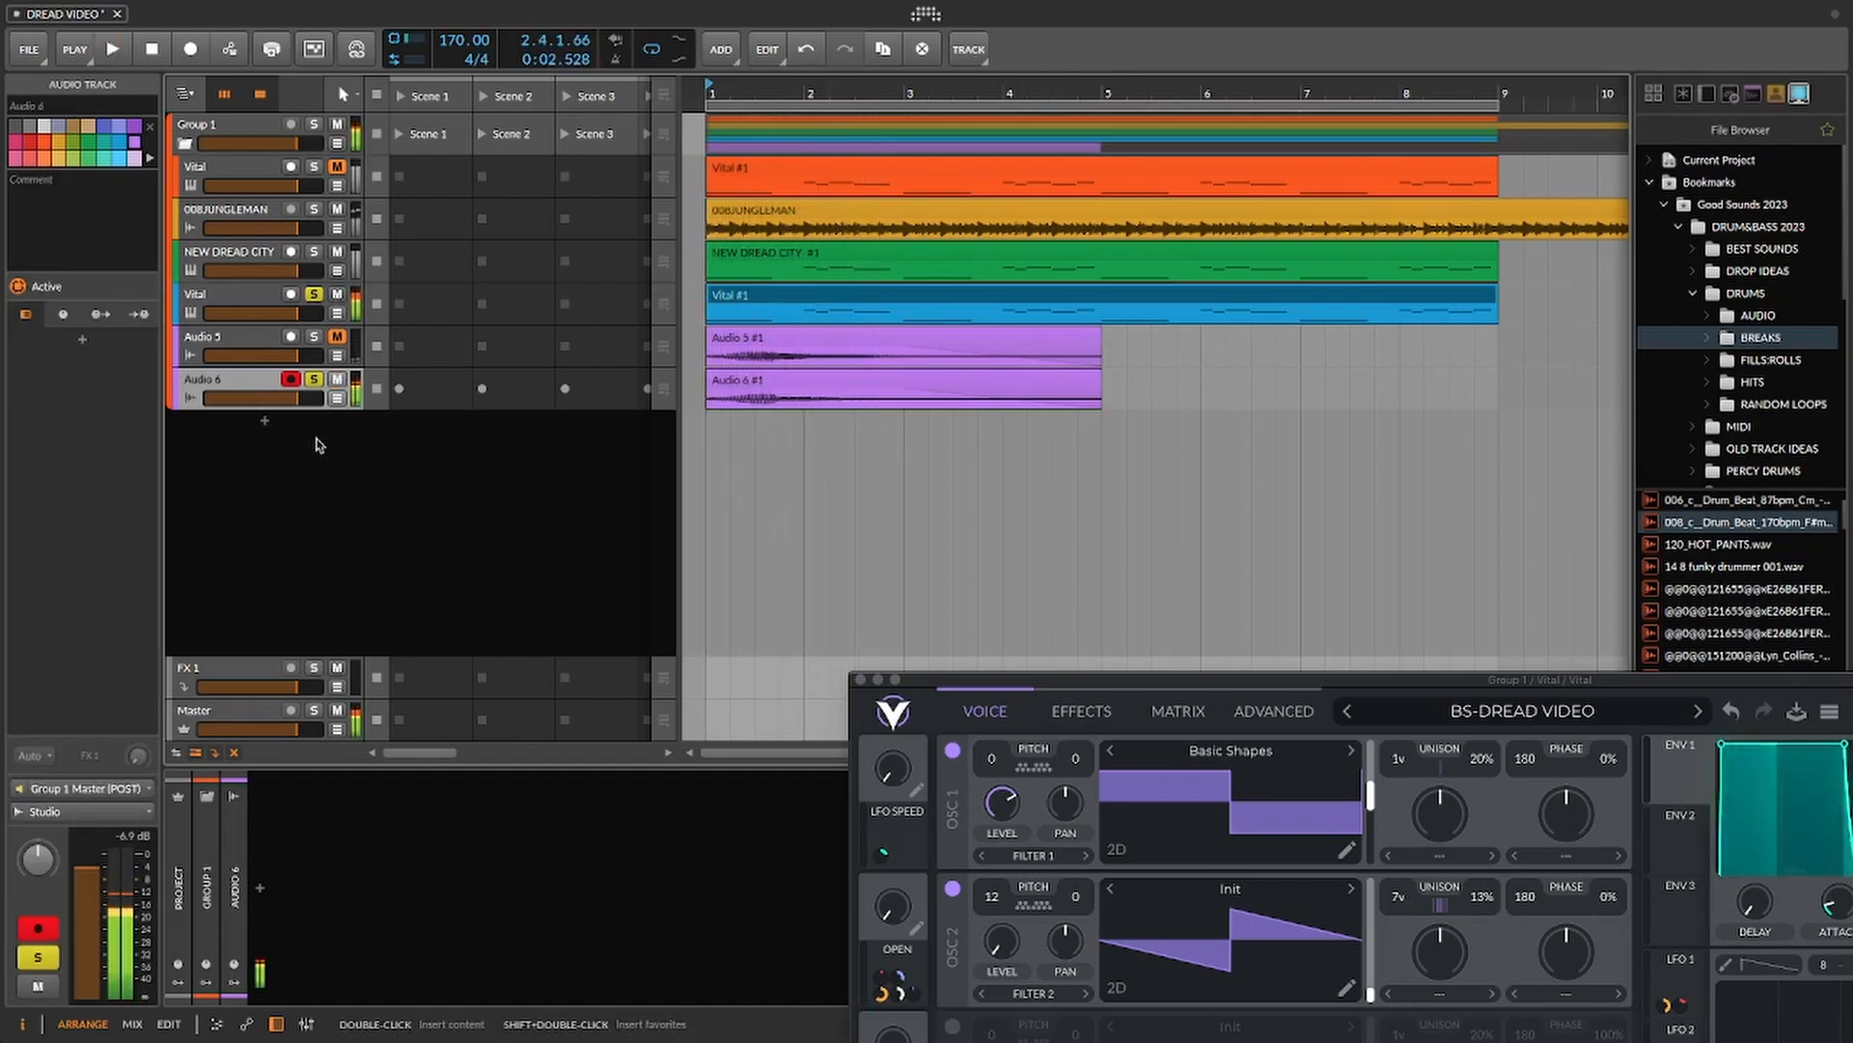
pyautogui.press('space')
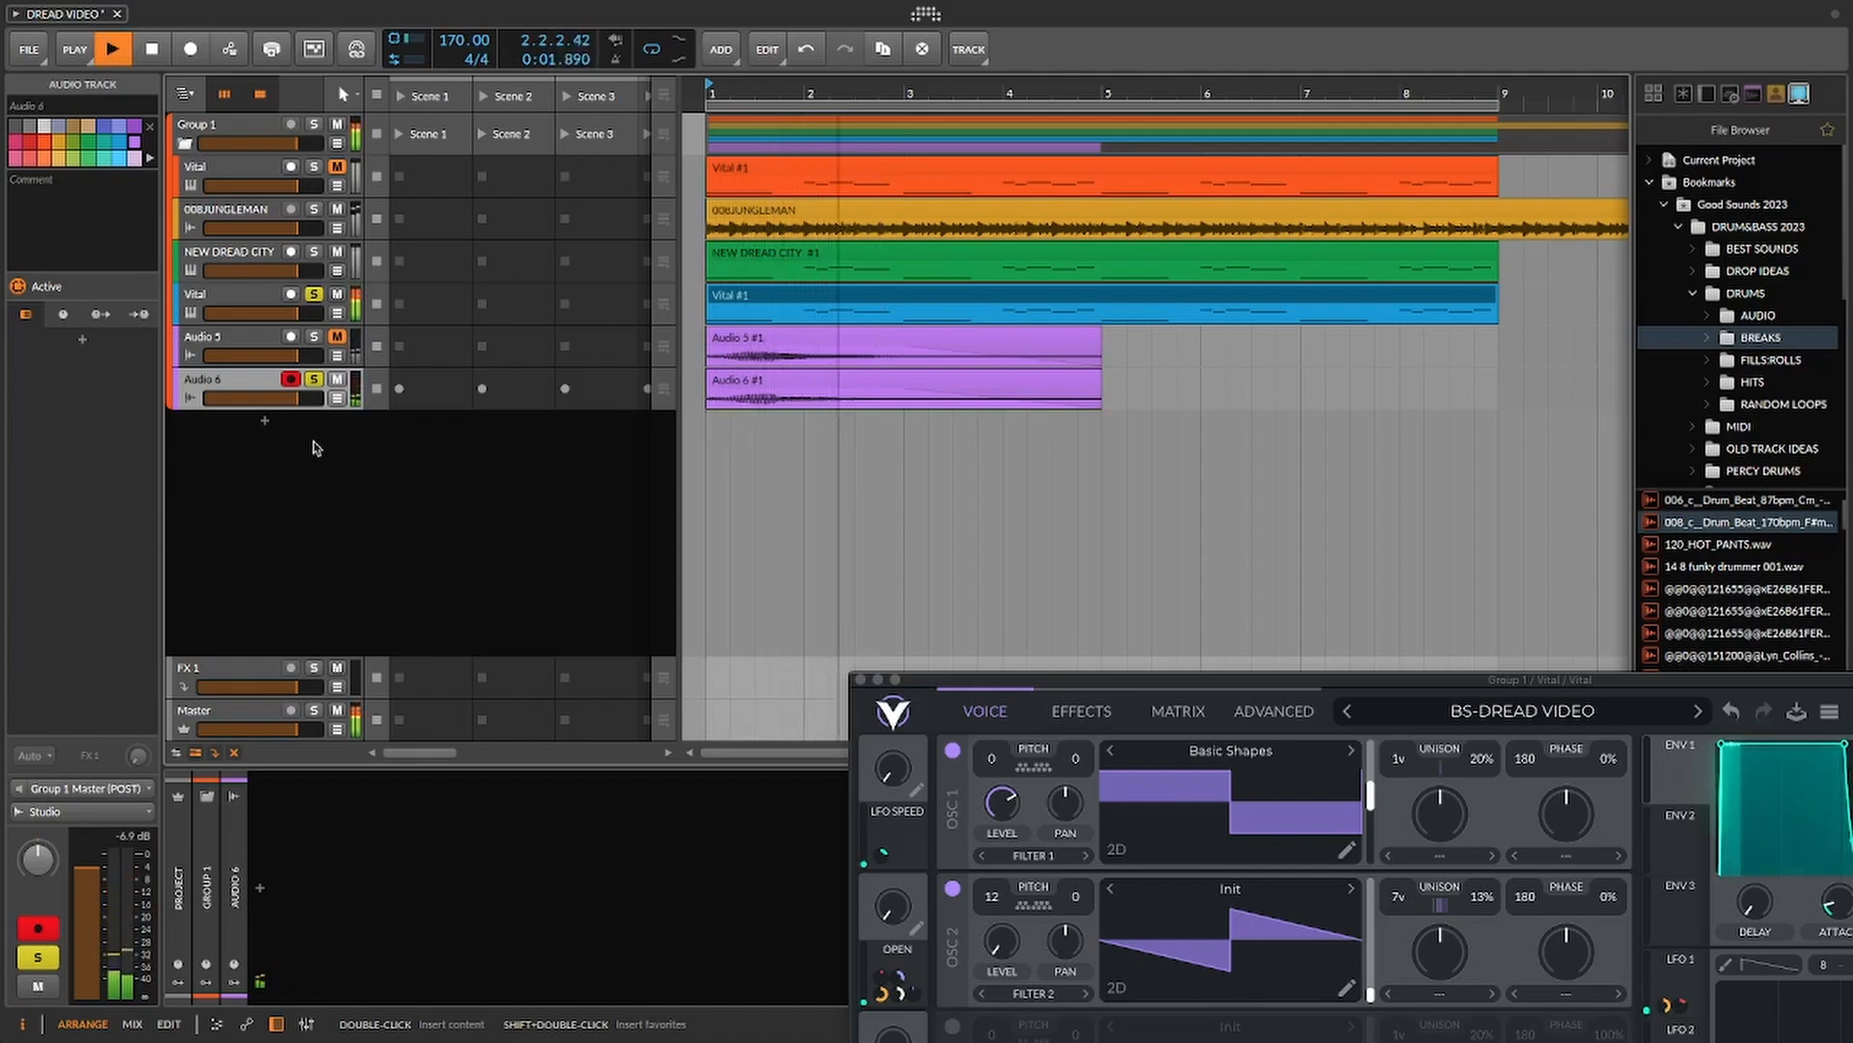
pyautogui.press('space')
pyautogui.press('space')
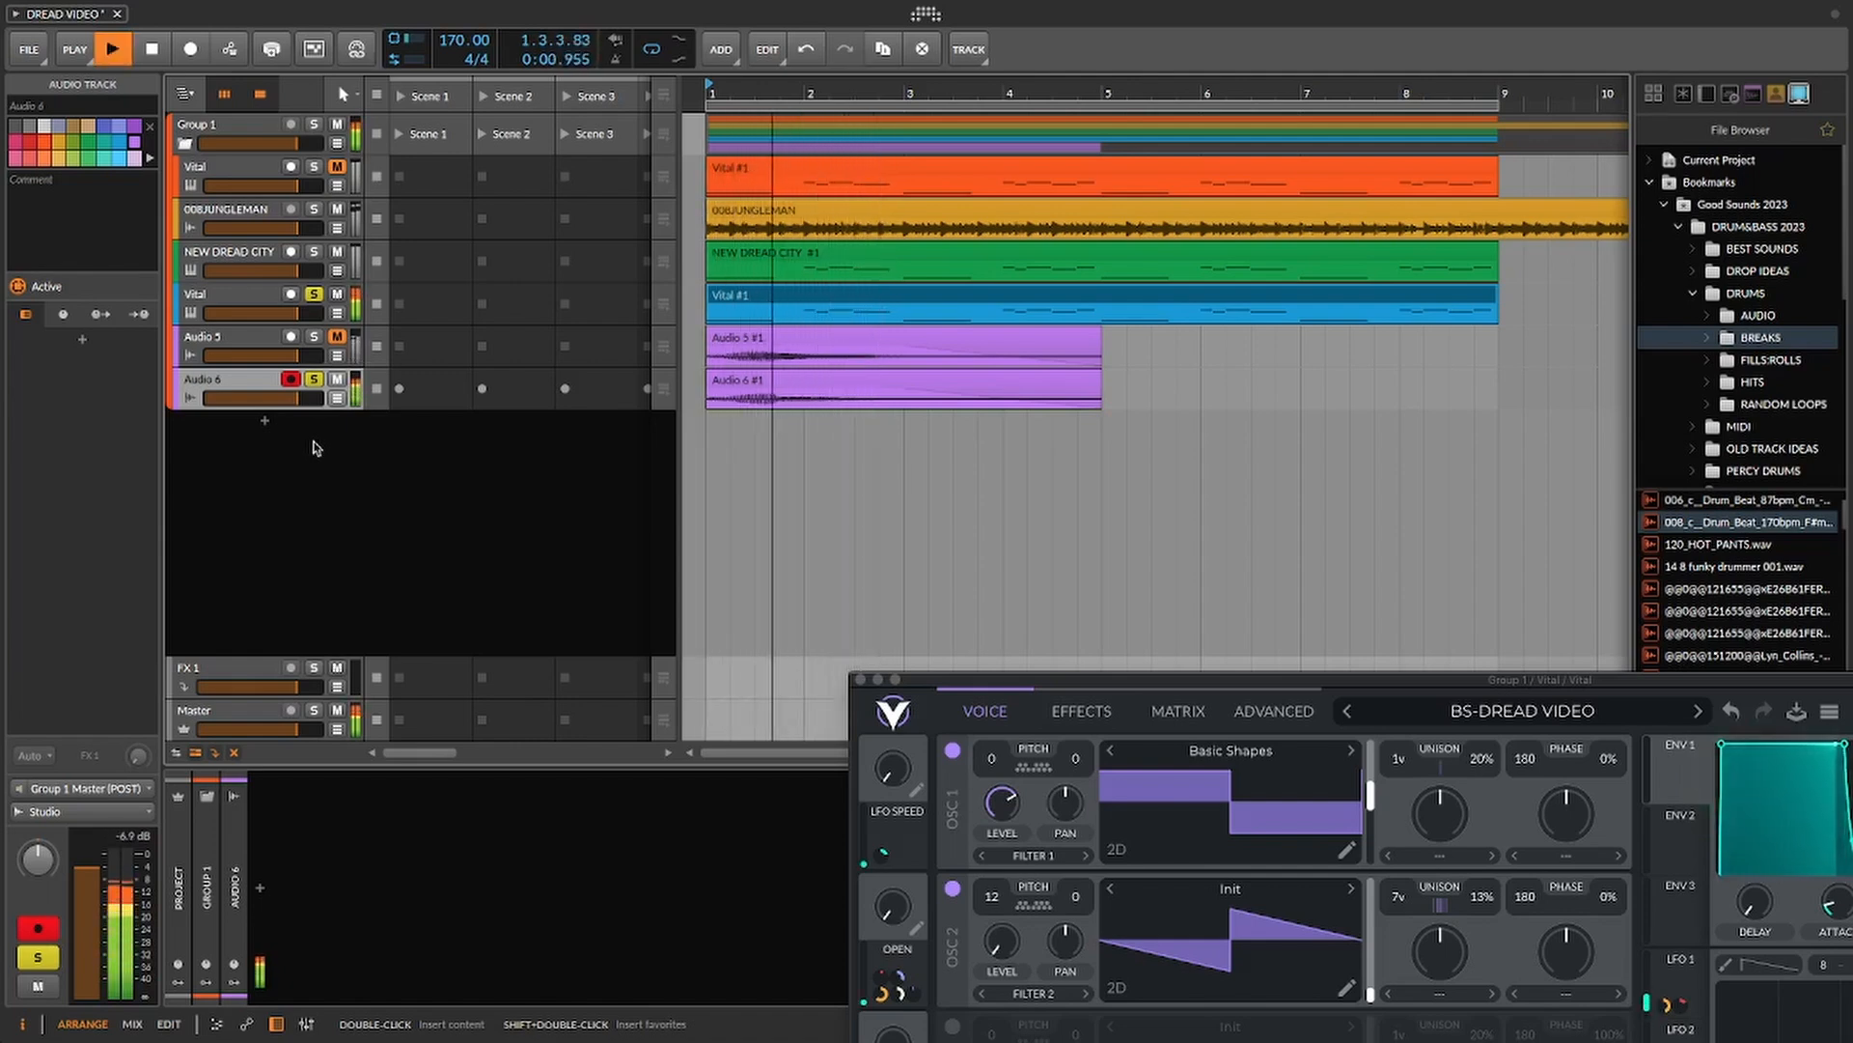
pyautogui.press('space')
# - Turn off solo on Audio 6, unmute Audio 5, and move the Vital window back over the arrangement
pyautogui.click(315, 381)
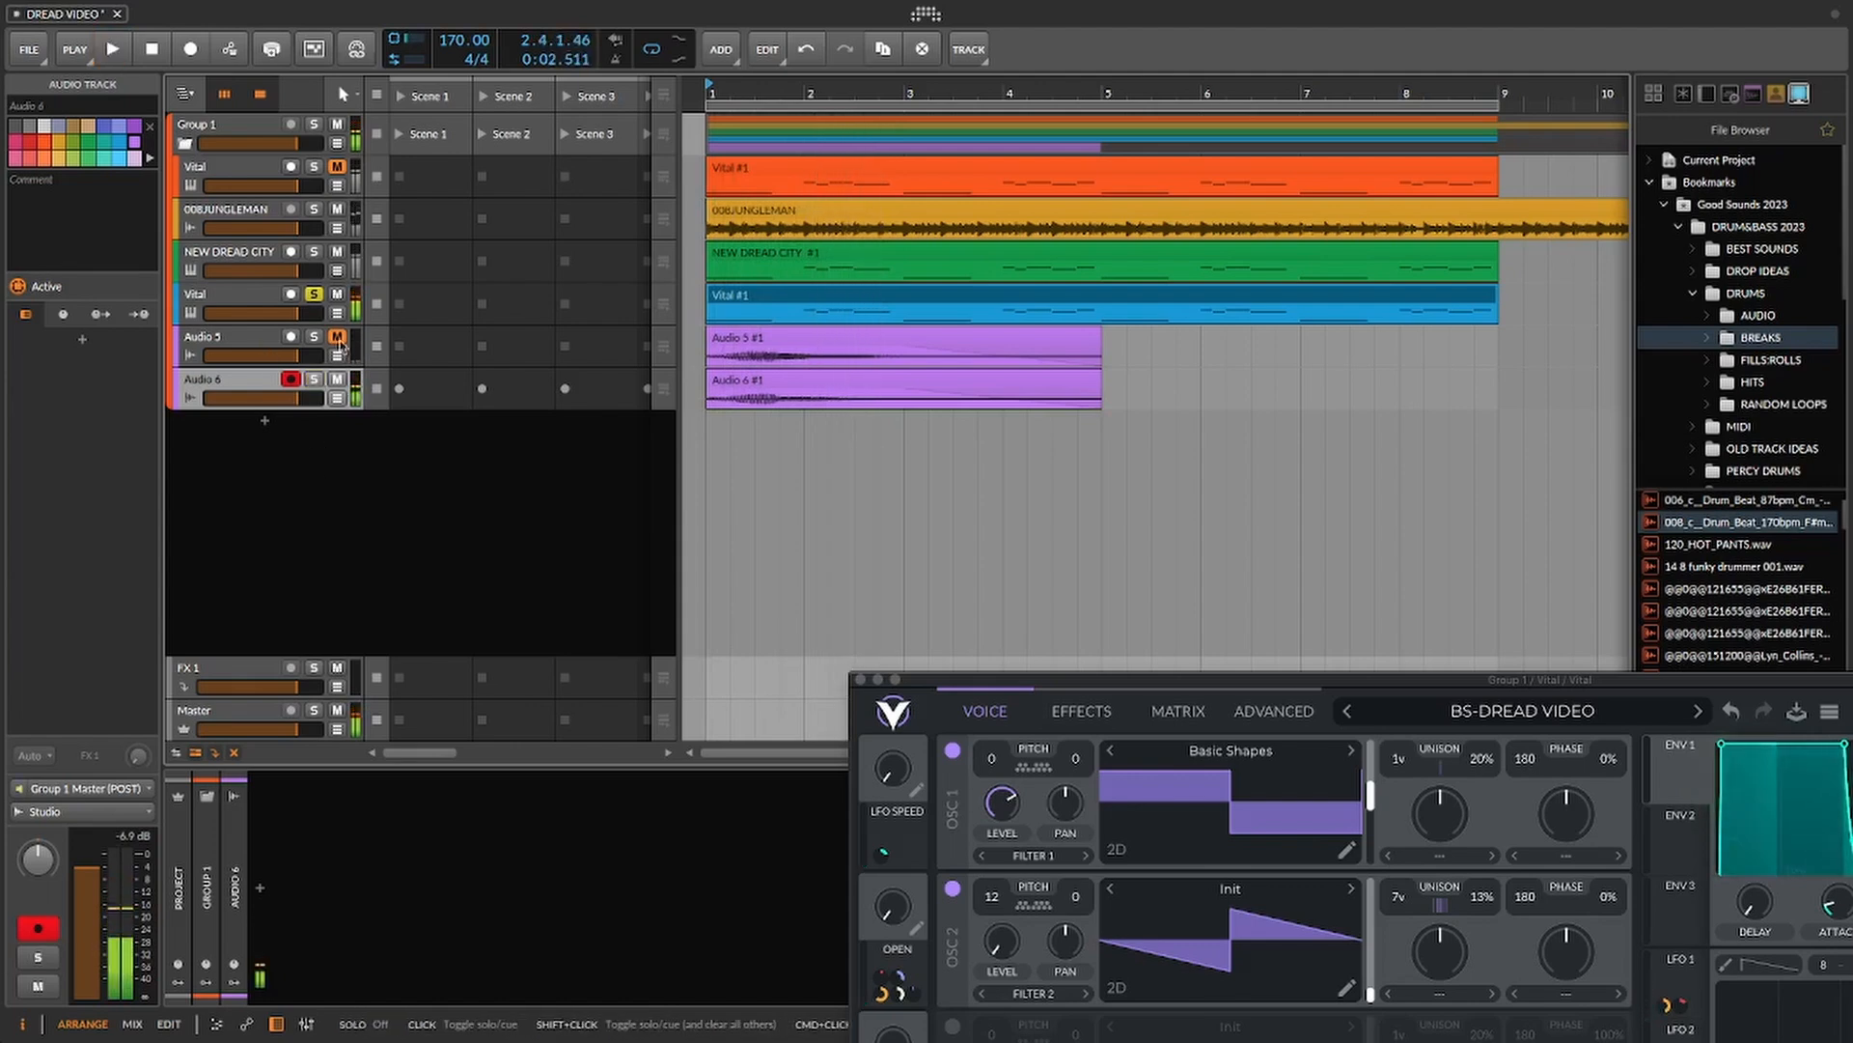
pyautogui.click(337, 340)
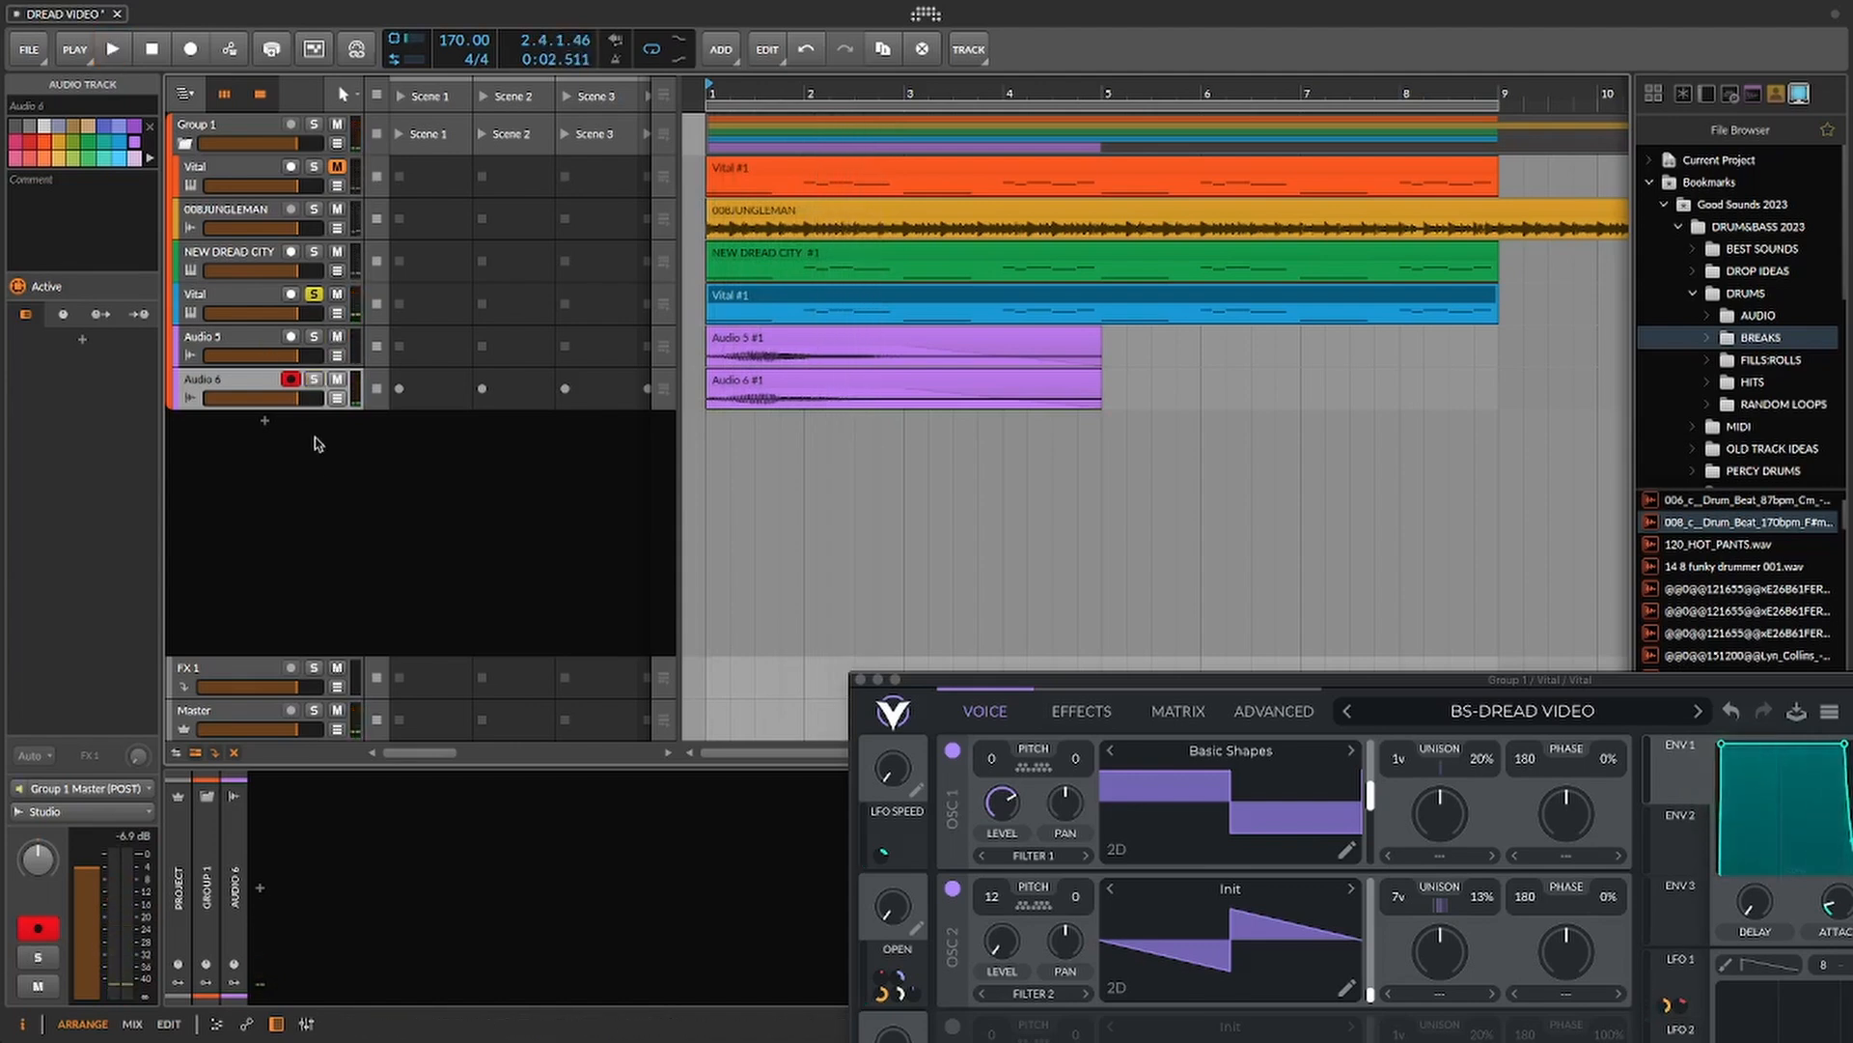
pyautogui.click(782, 384)
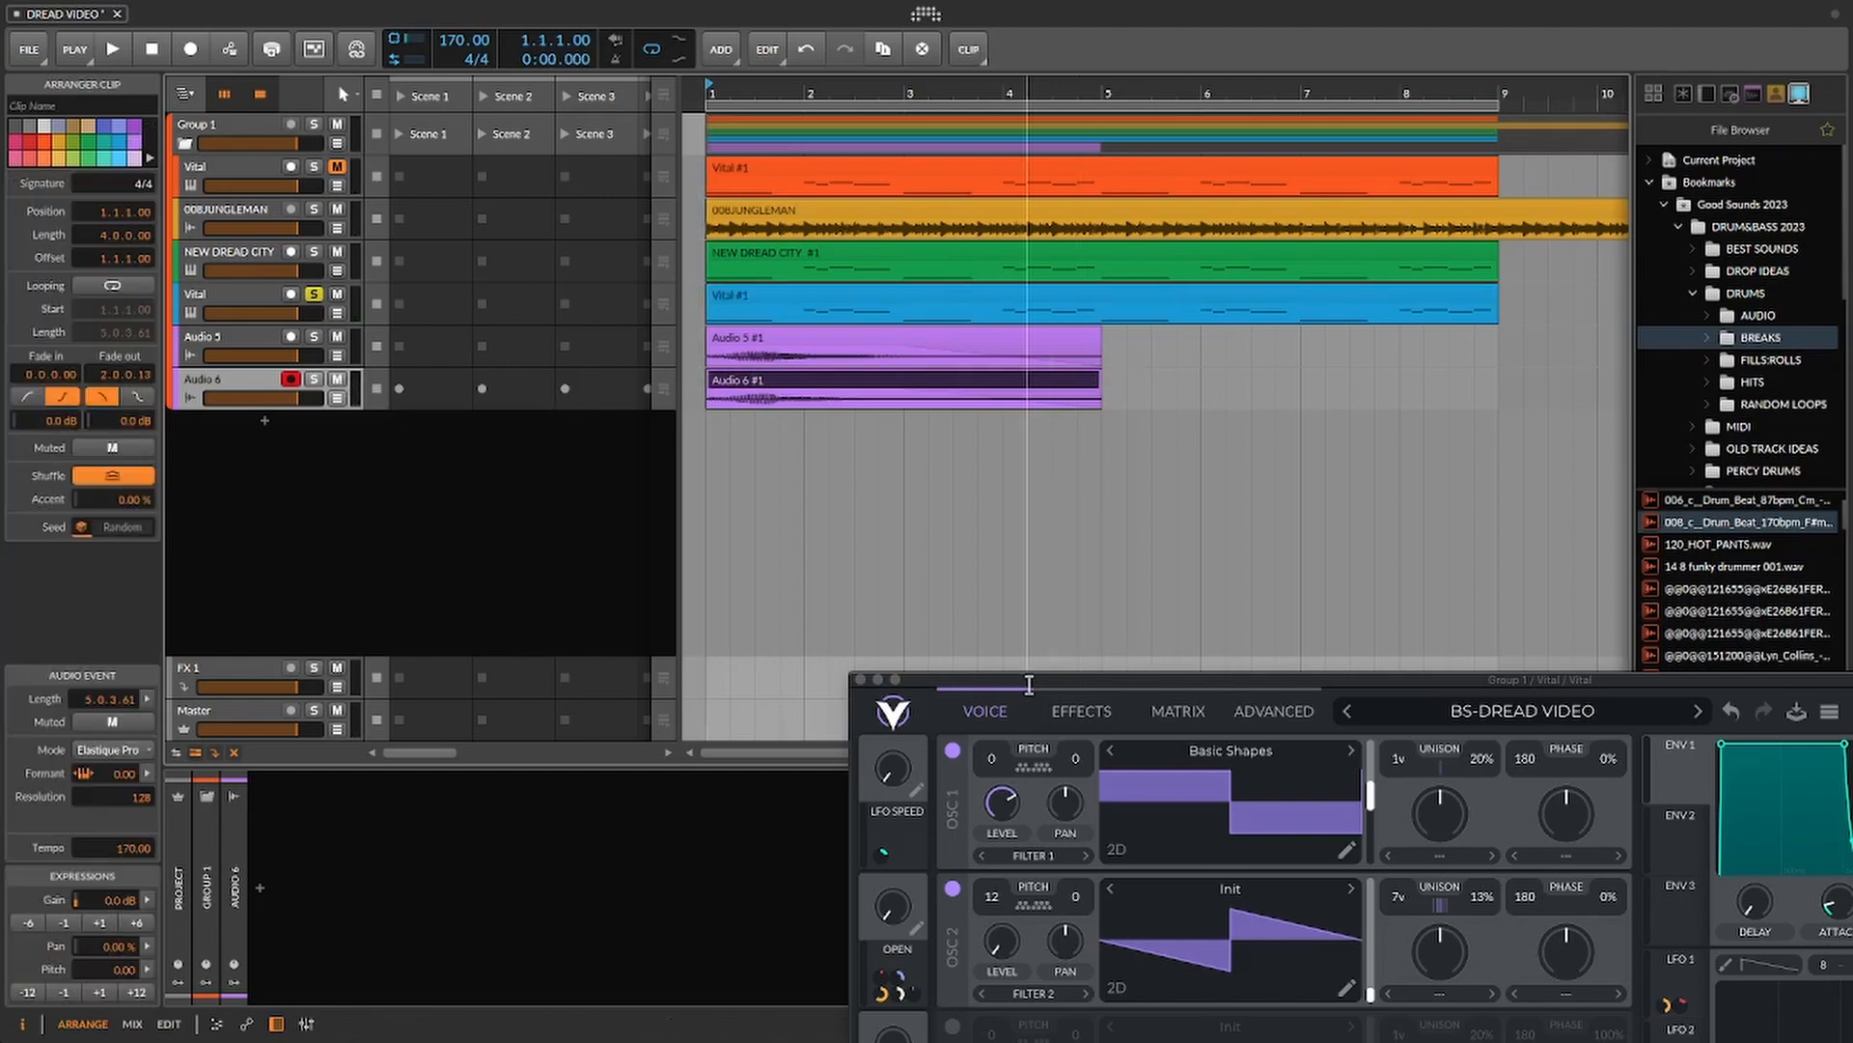
pyautogui.moveTo(1031, 685); pyautogui.dragTo(827, 428)
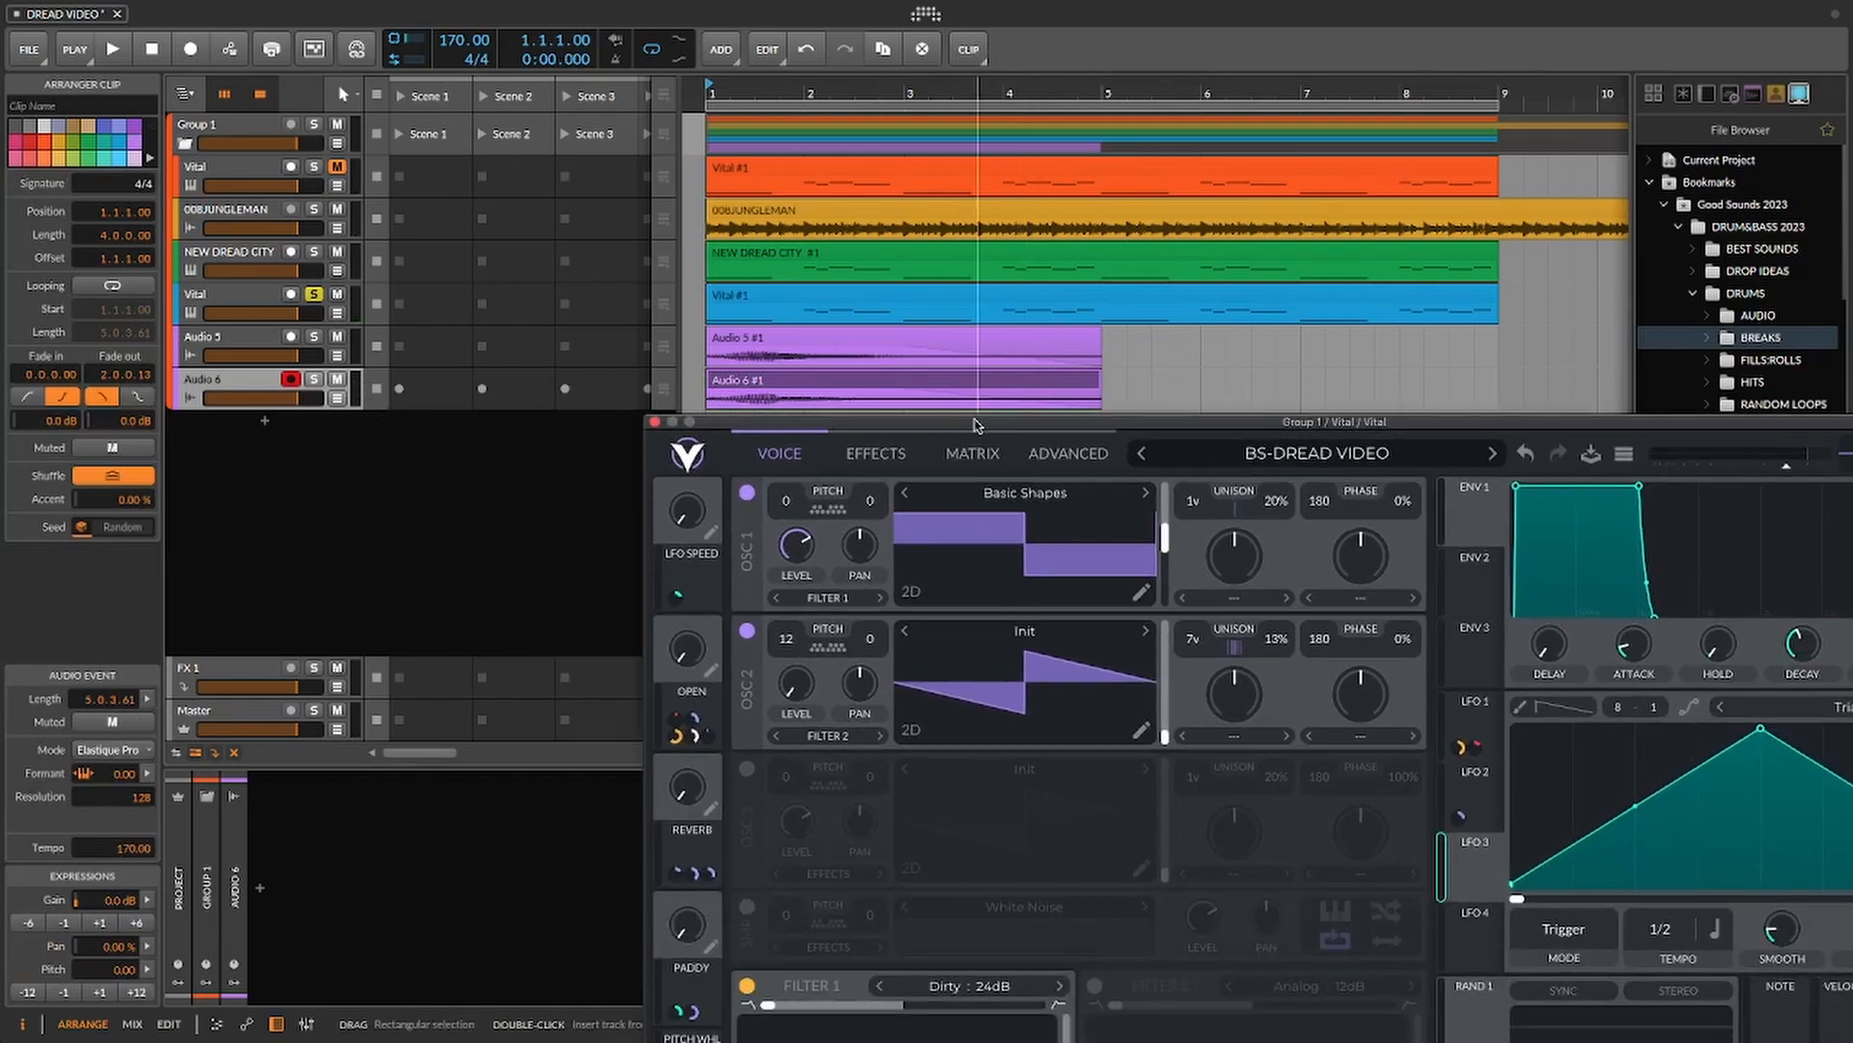
pyautogui.moveTo(976, 425); pyautogui.dragTo(830, 290)
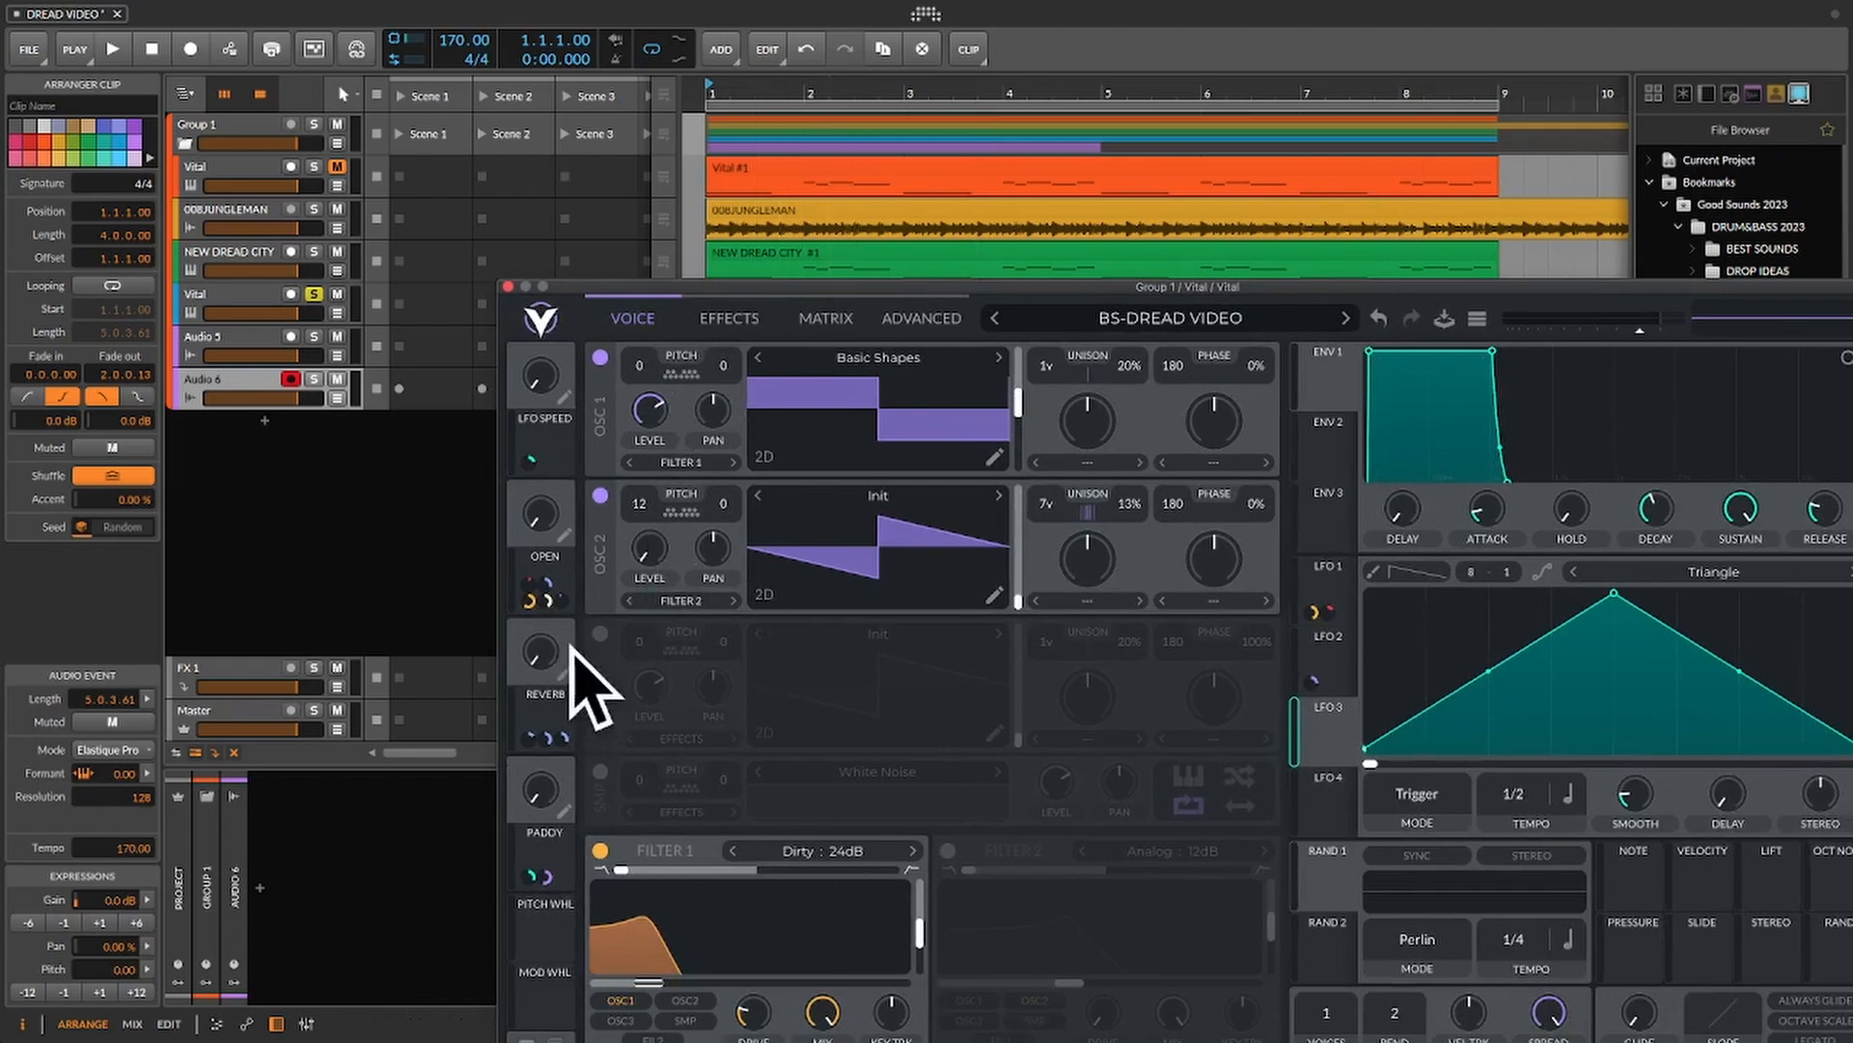
# - Bring the full Vital window into view and raise the REVERB and PADDY macros to maximum
pyautogui.moveTo(833, 293); pyautogui.dragTo(677, 172)
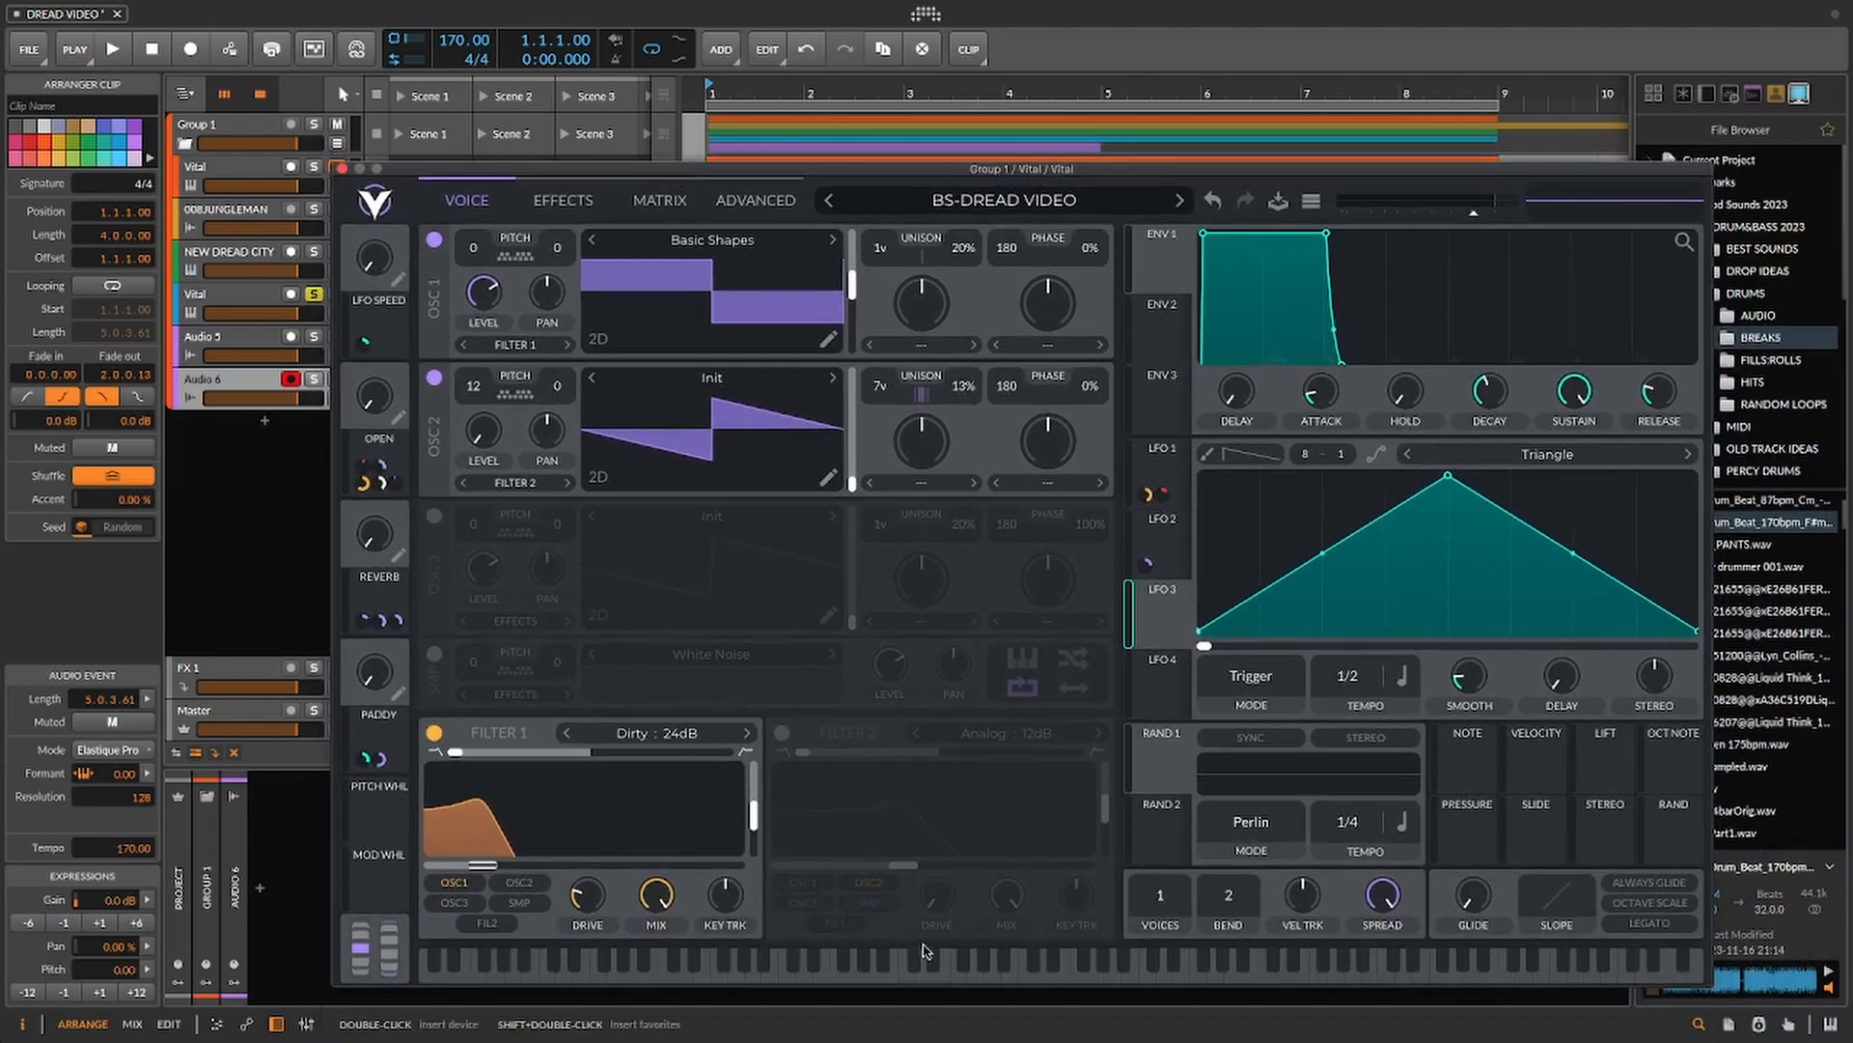
pyautogui.click(1008, 979)
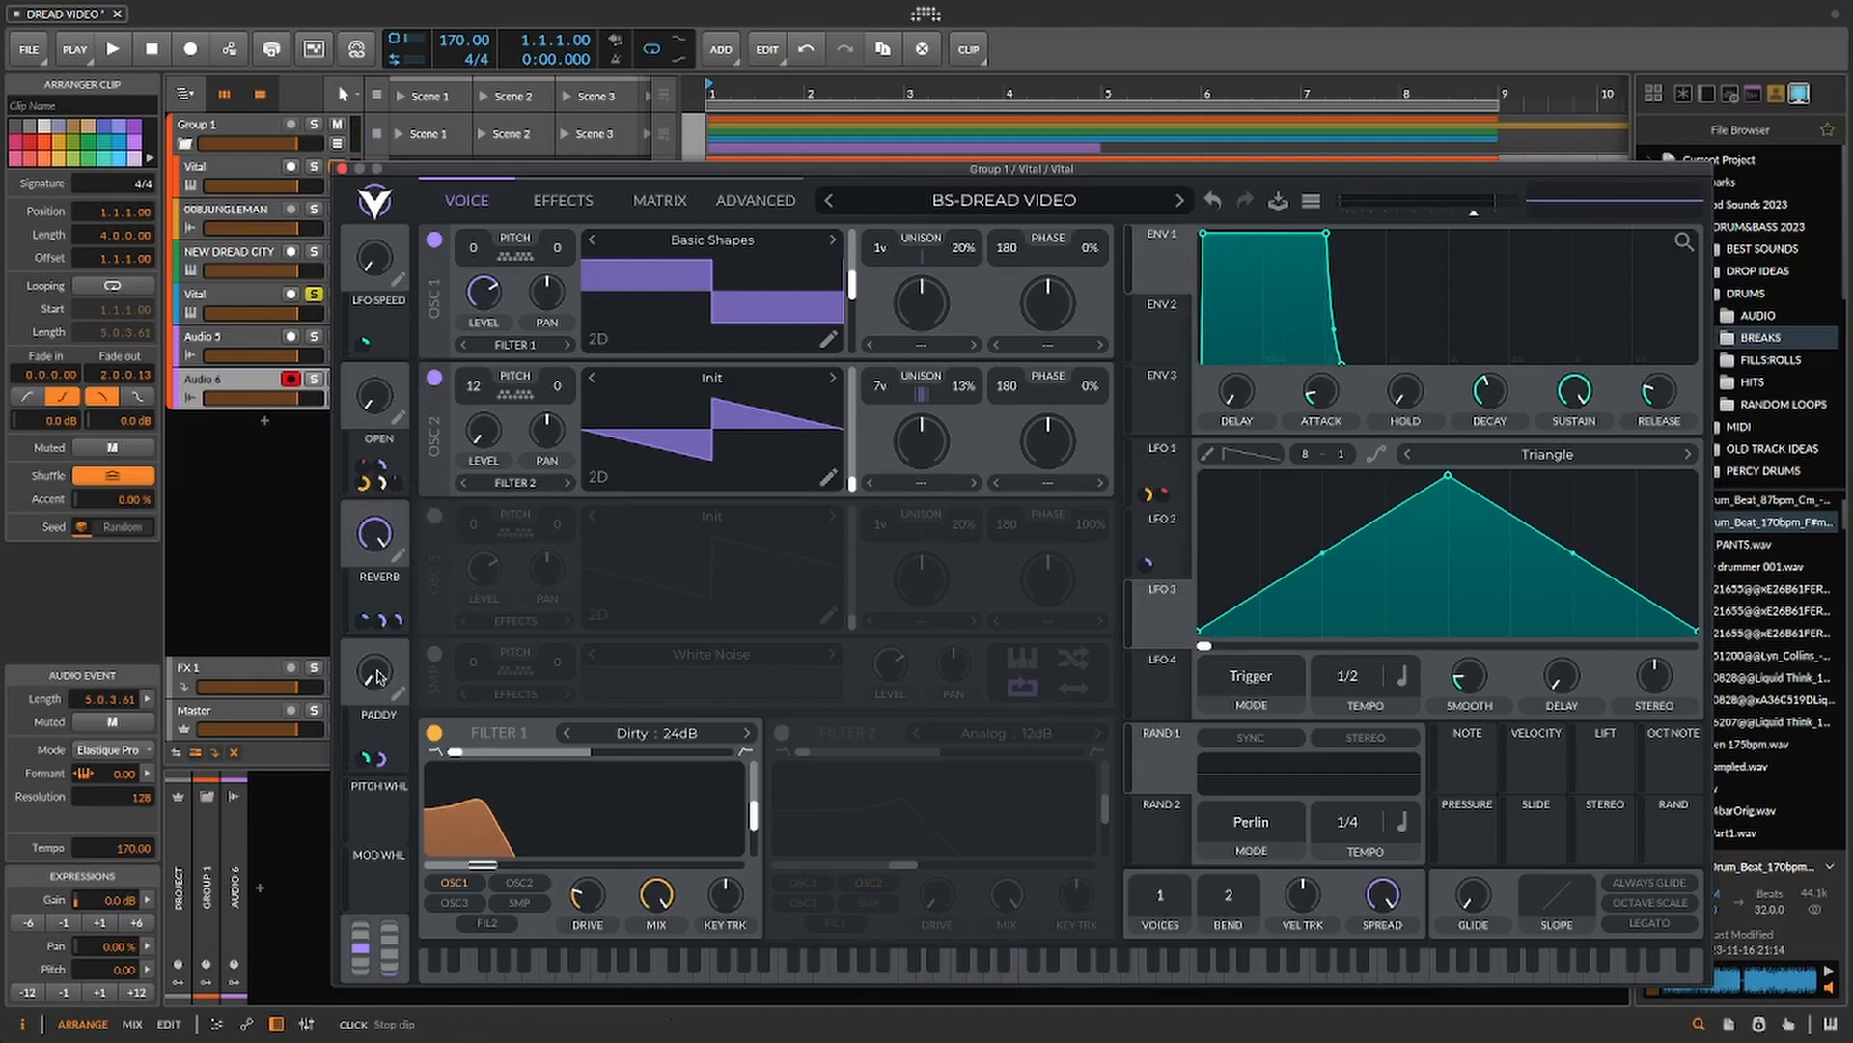
pyautogui.moveTo(378, 678); pyautogui.dragTo(406, 505)
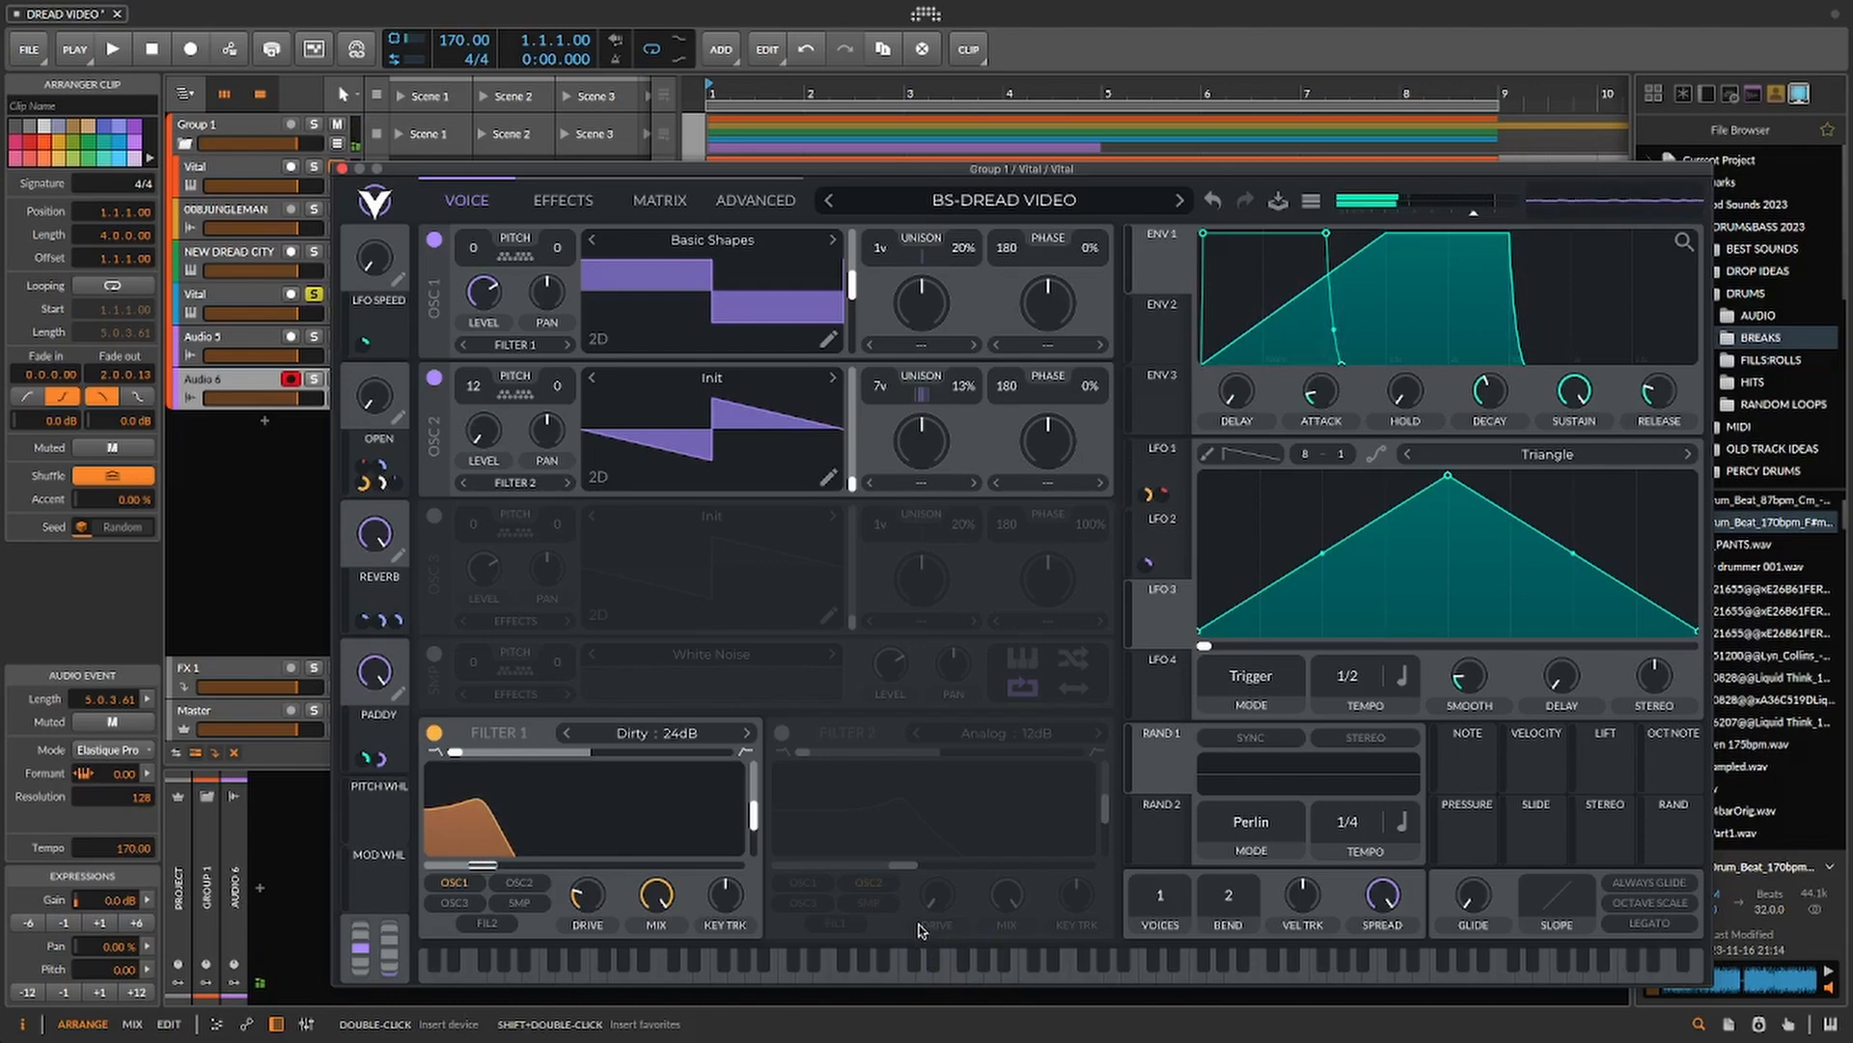
# - Move the Vital window clear of the arrangement clips and solo Audio 5 alongside the blue Vital track
pyautogui.moveTo(604, 176); pyautogui.dragTo(1052, 201)
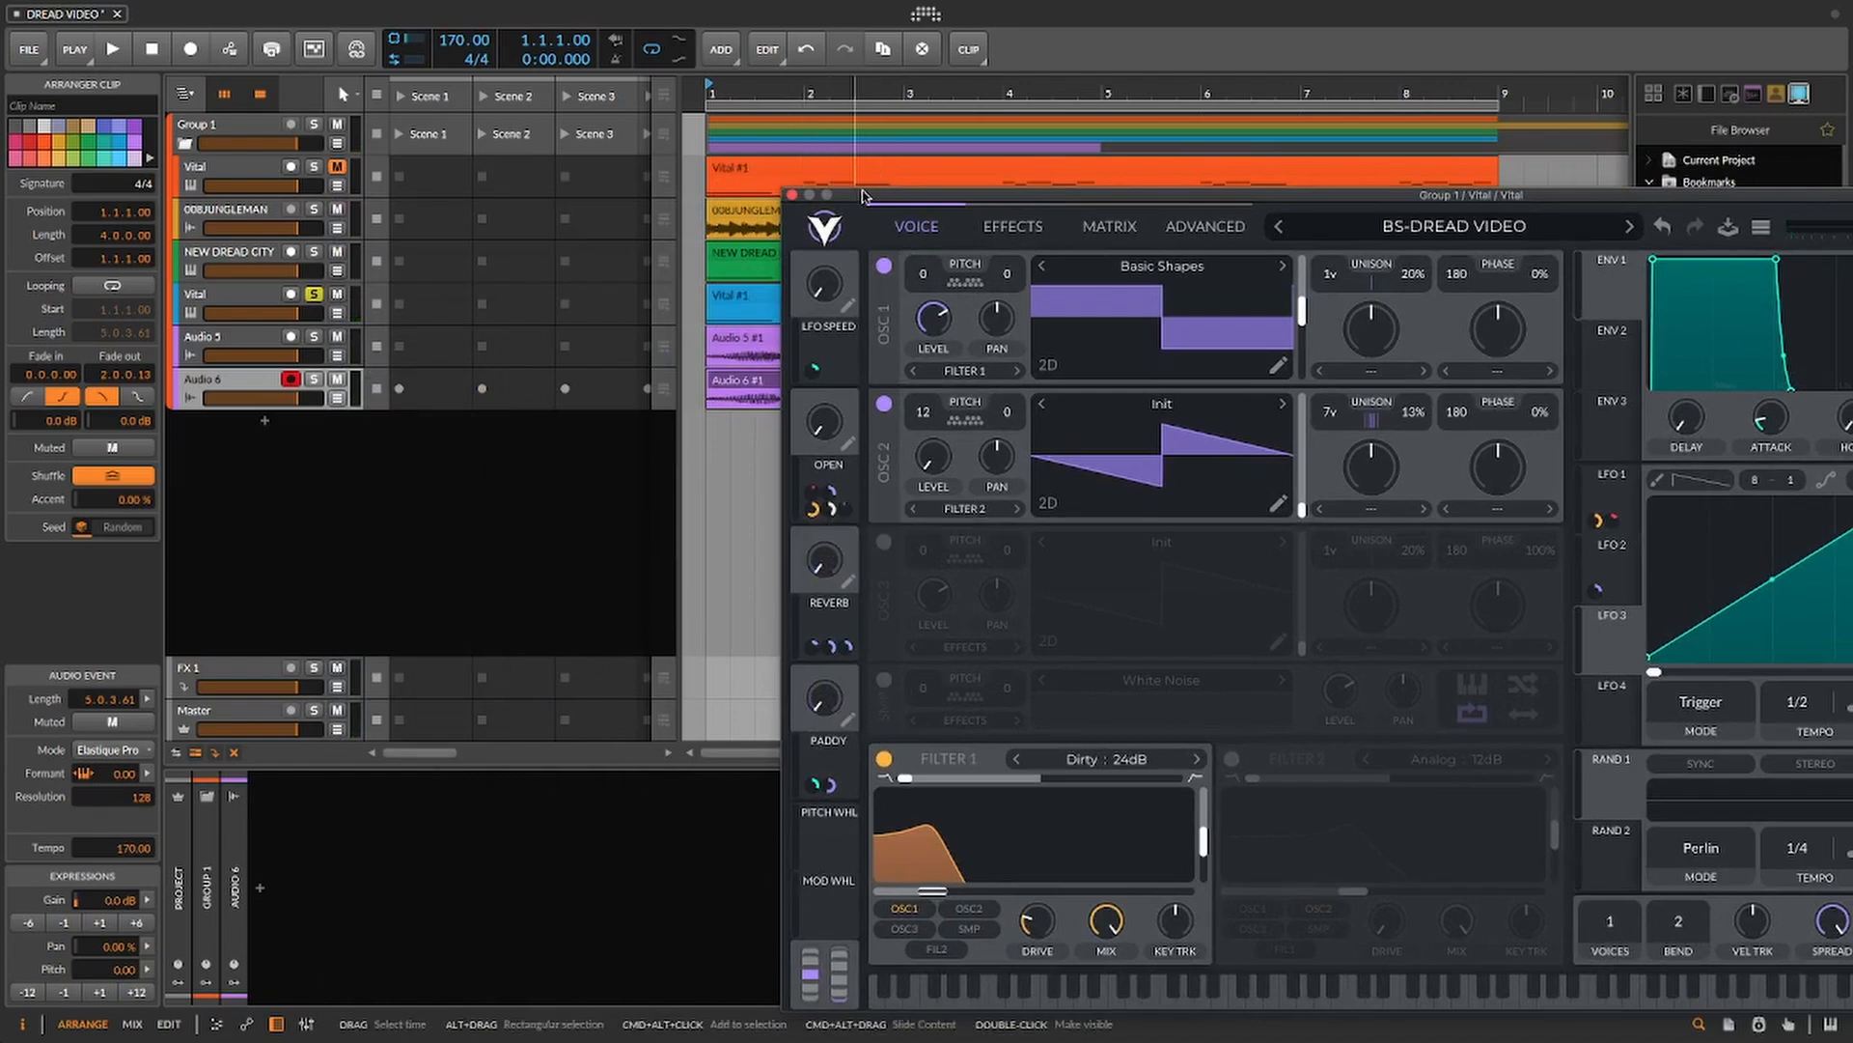
pyautogui.moveTo(861, 197); pyautogui.dragTo(1093, 181)
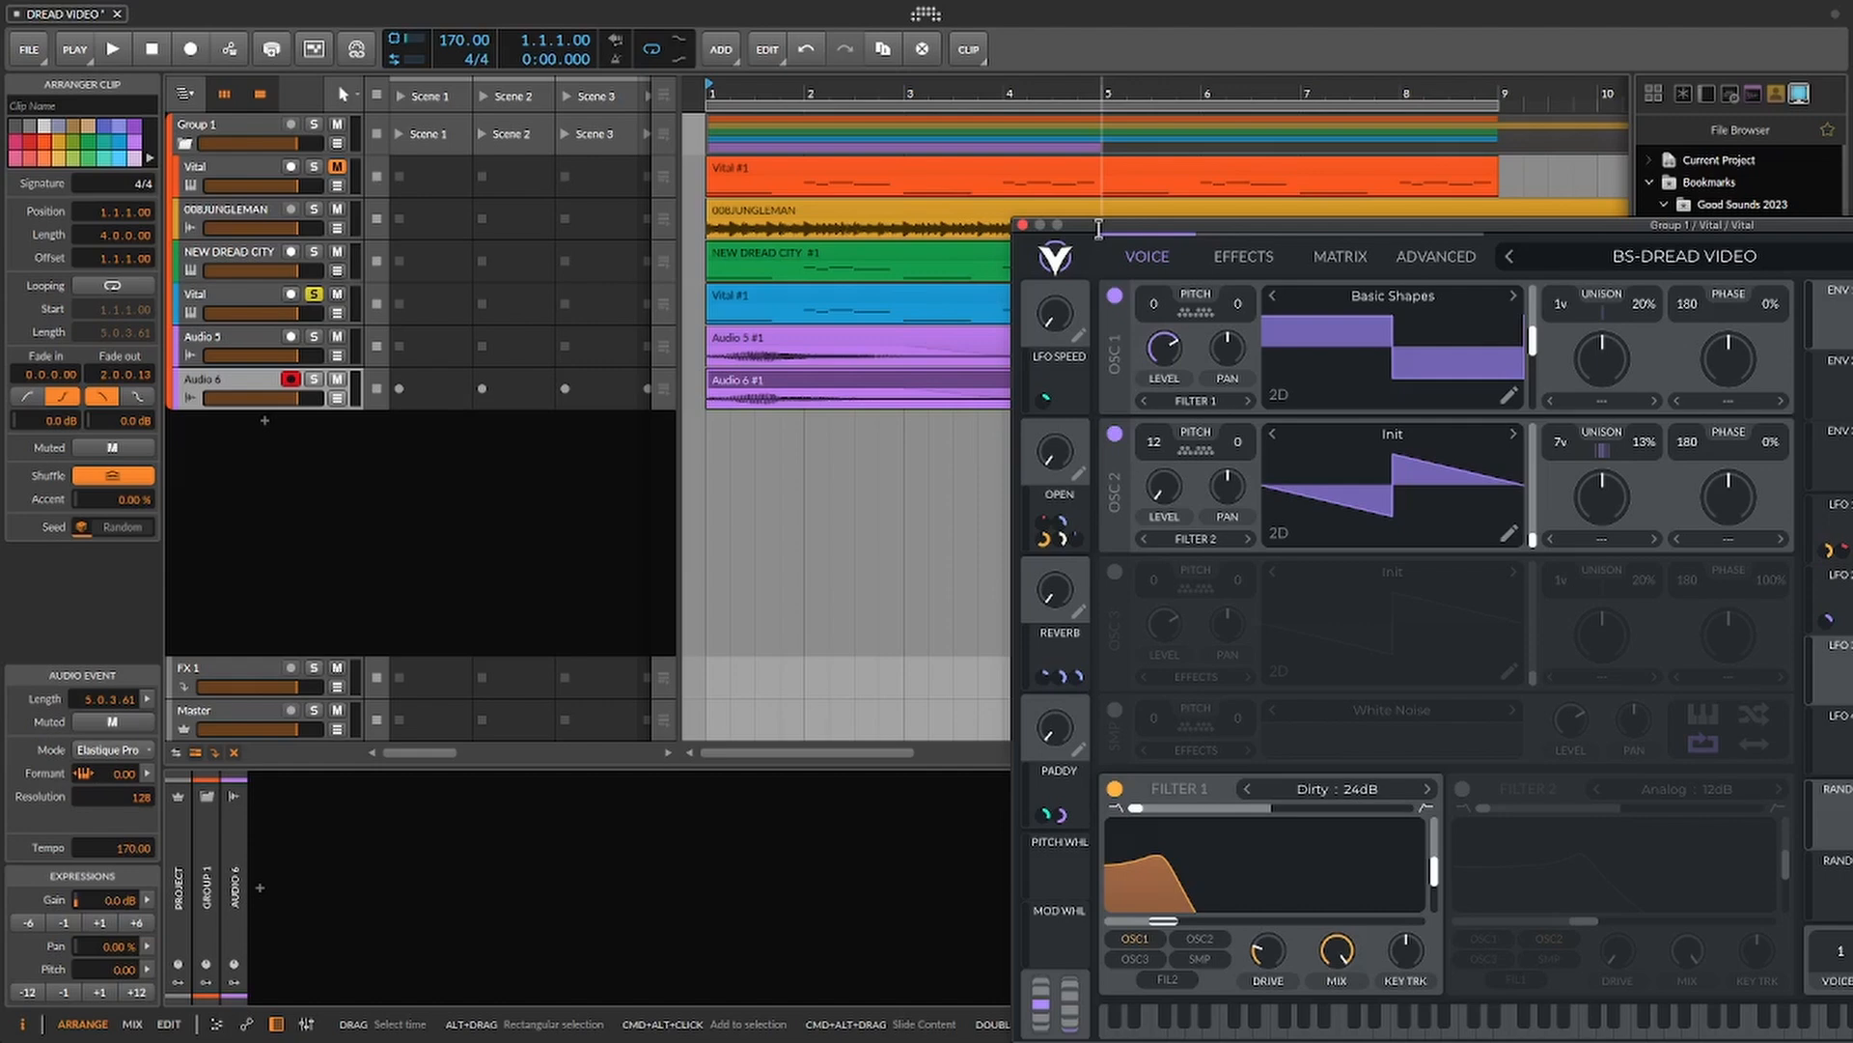
pyautogui.moveTo(1135, 229); pyautogui.dragTo(1236, 208)
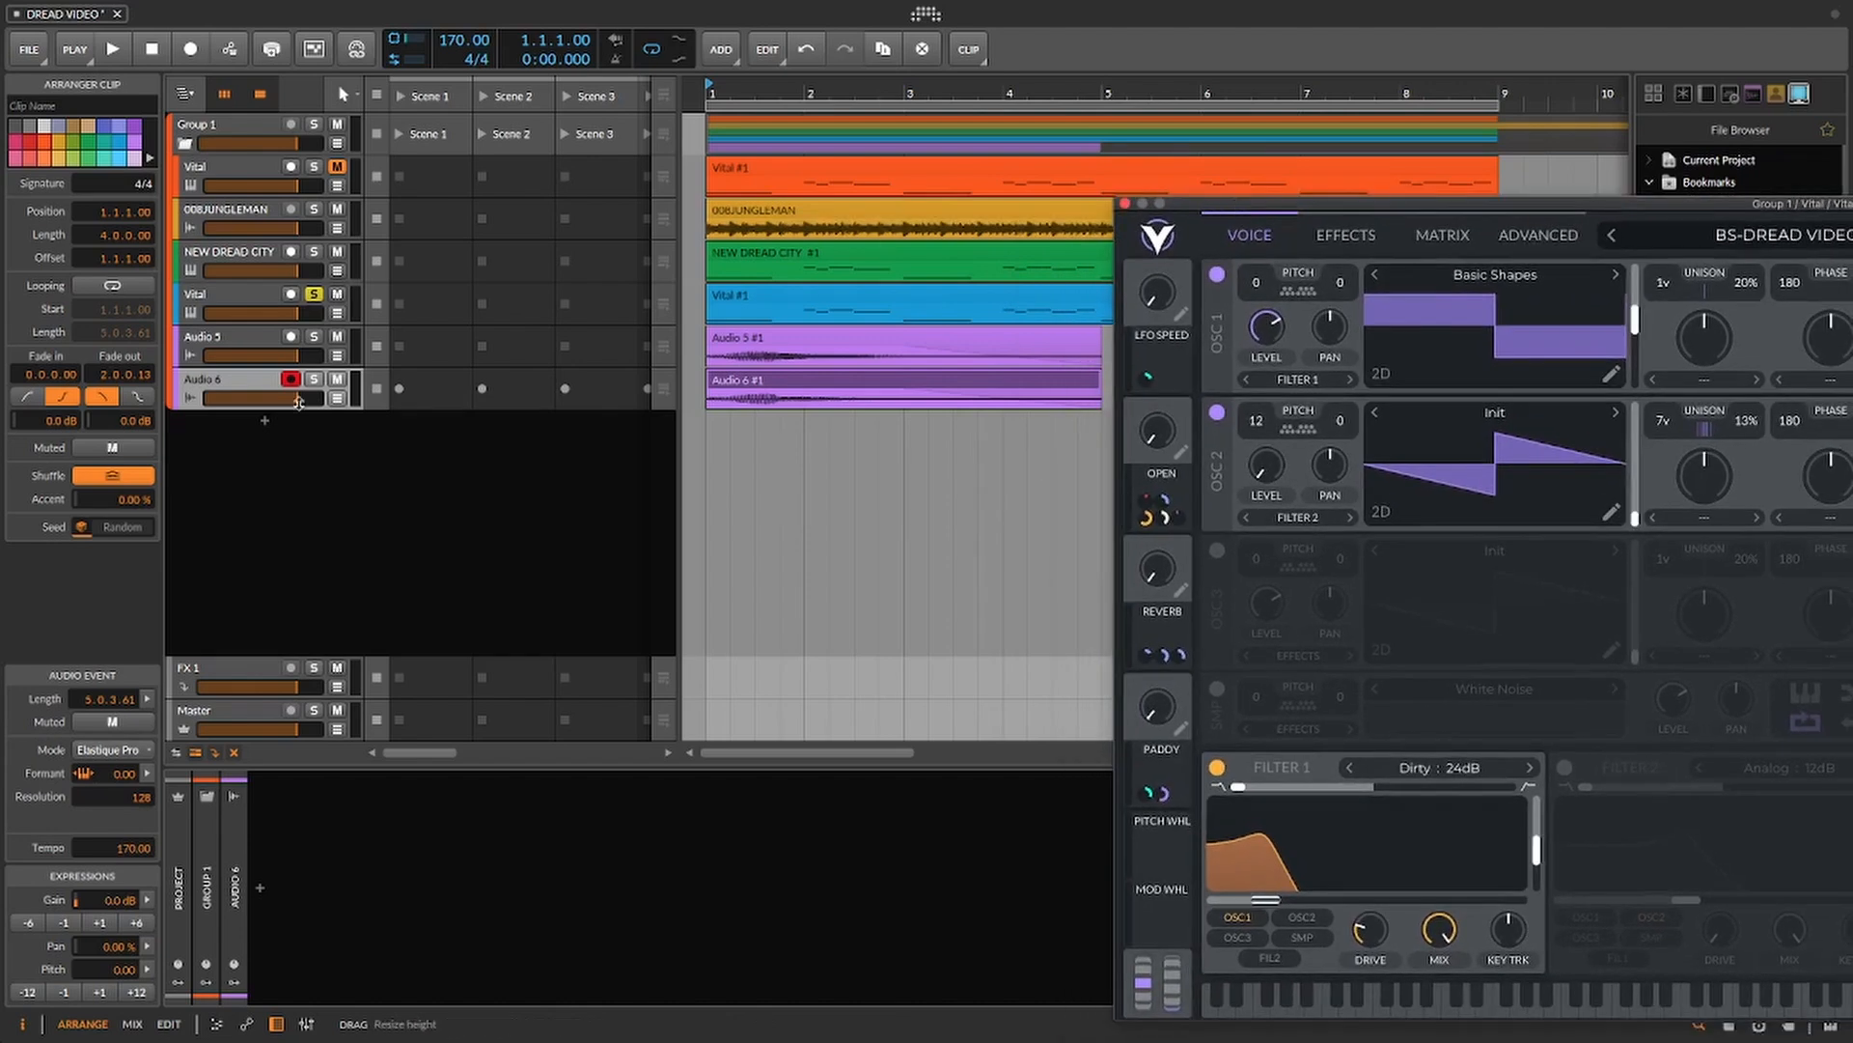
pyautogui.click(314, 297)
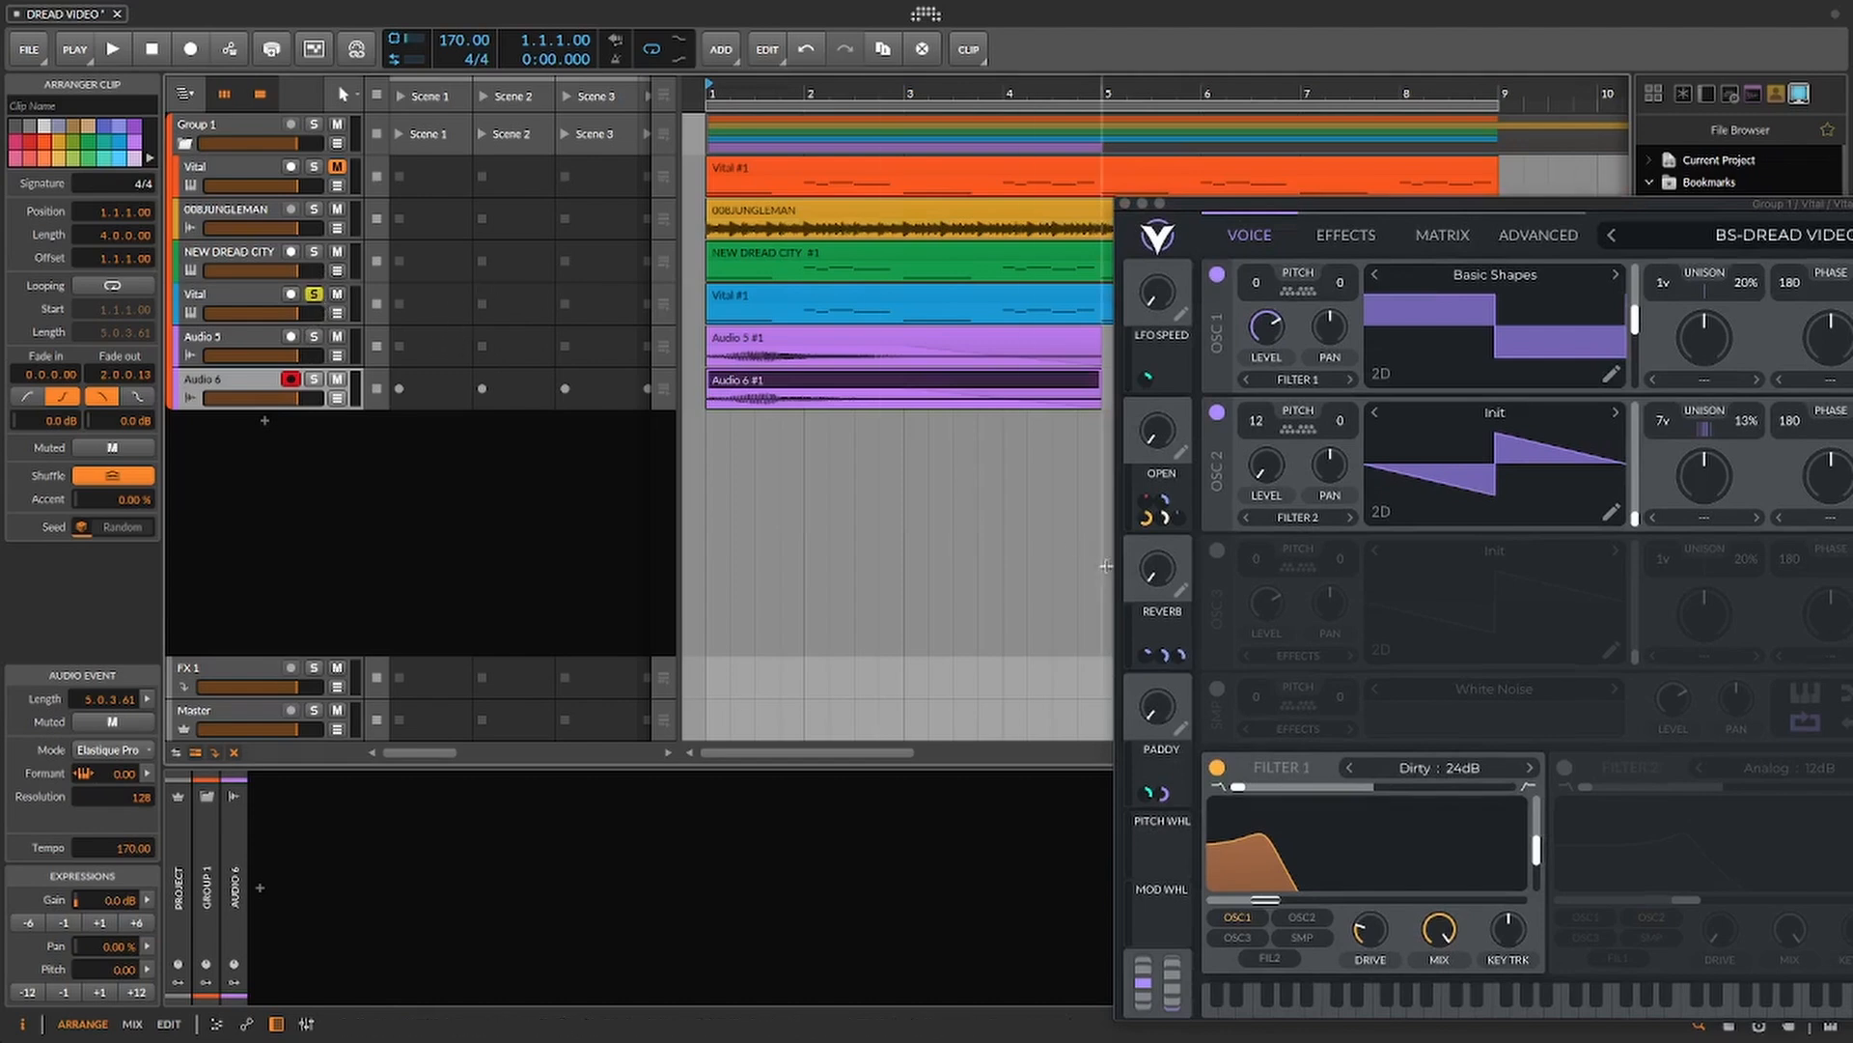
pyautogui.click(314, 337)
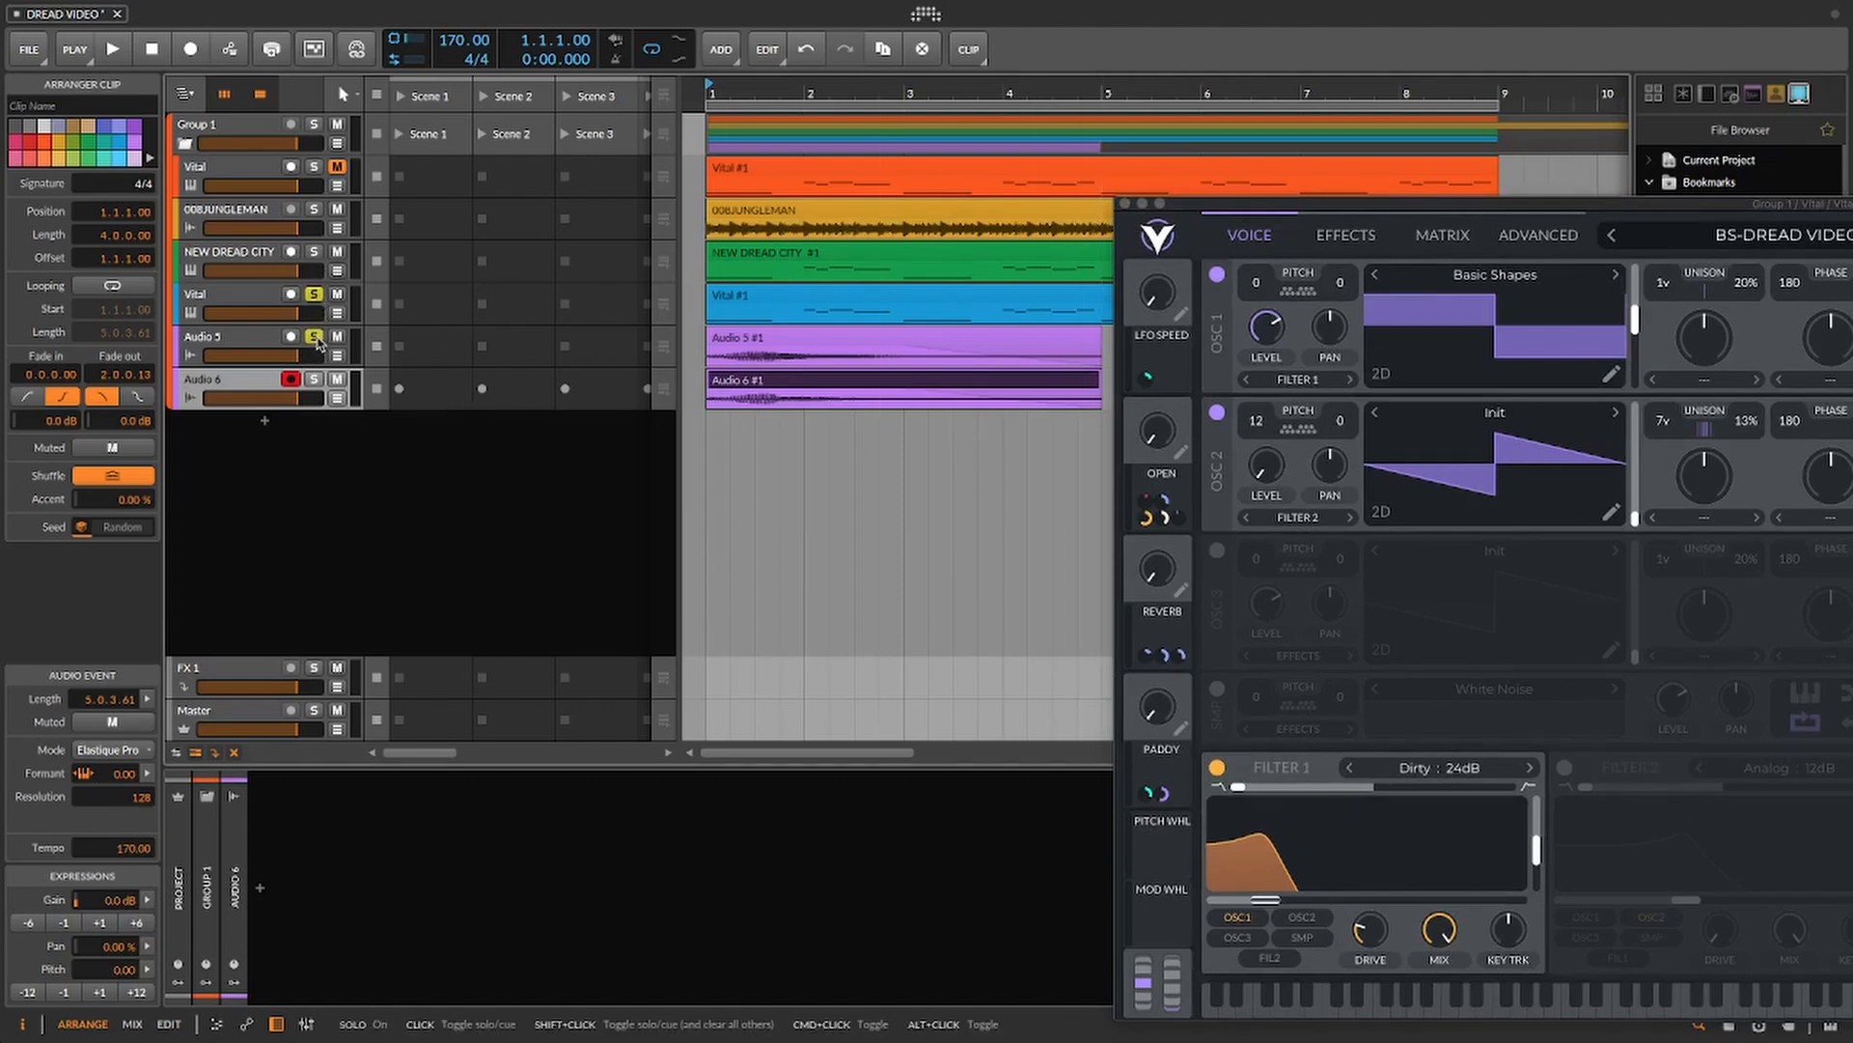
# - Audition the opening bars of the soloed Vital and Audio 5 tracks together several times
pyautogui.press('space')
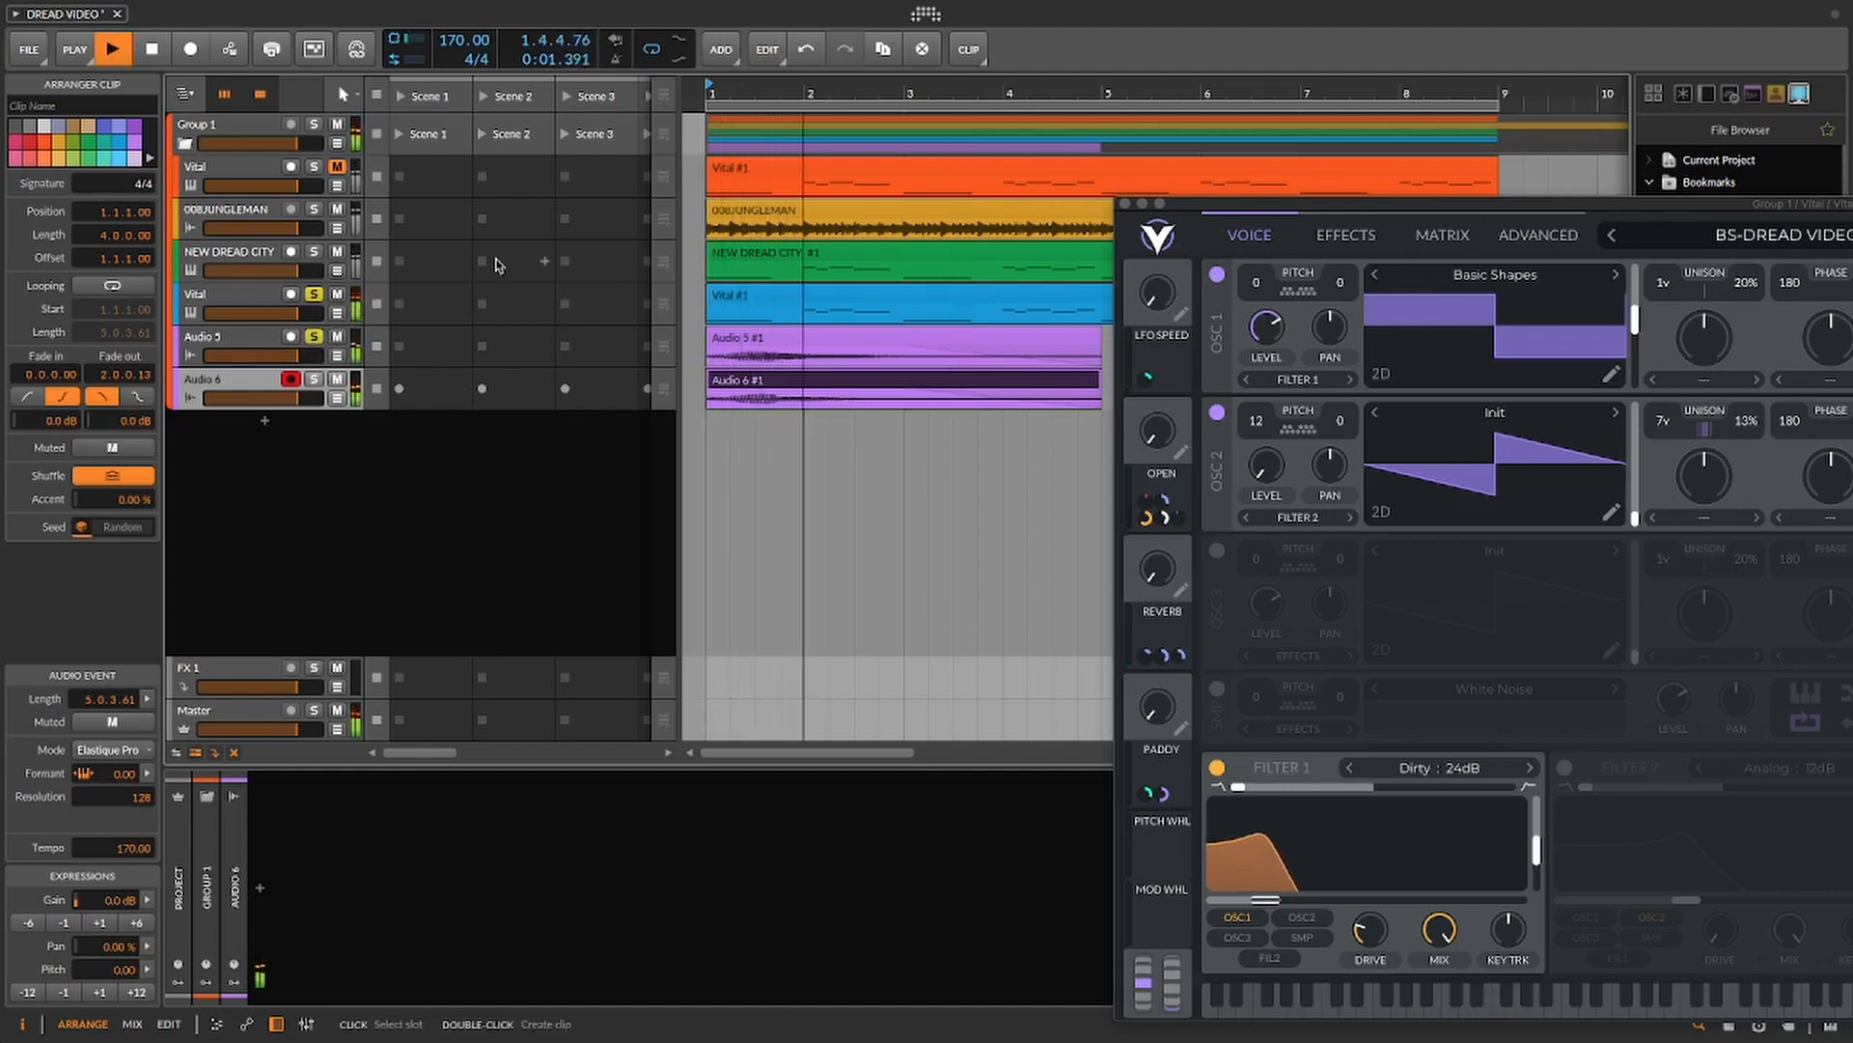
pyautogui.press('space')
pyautogui.press('space')
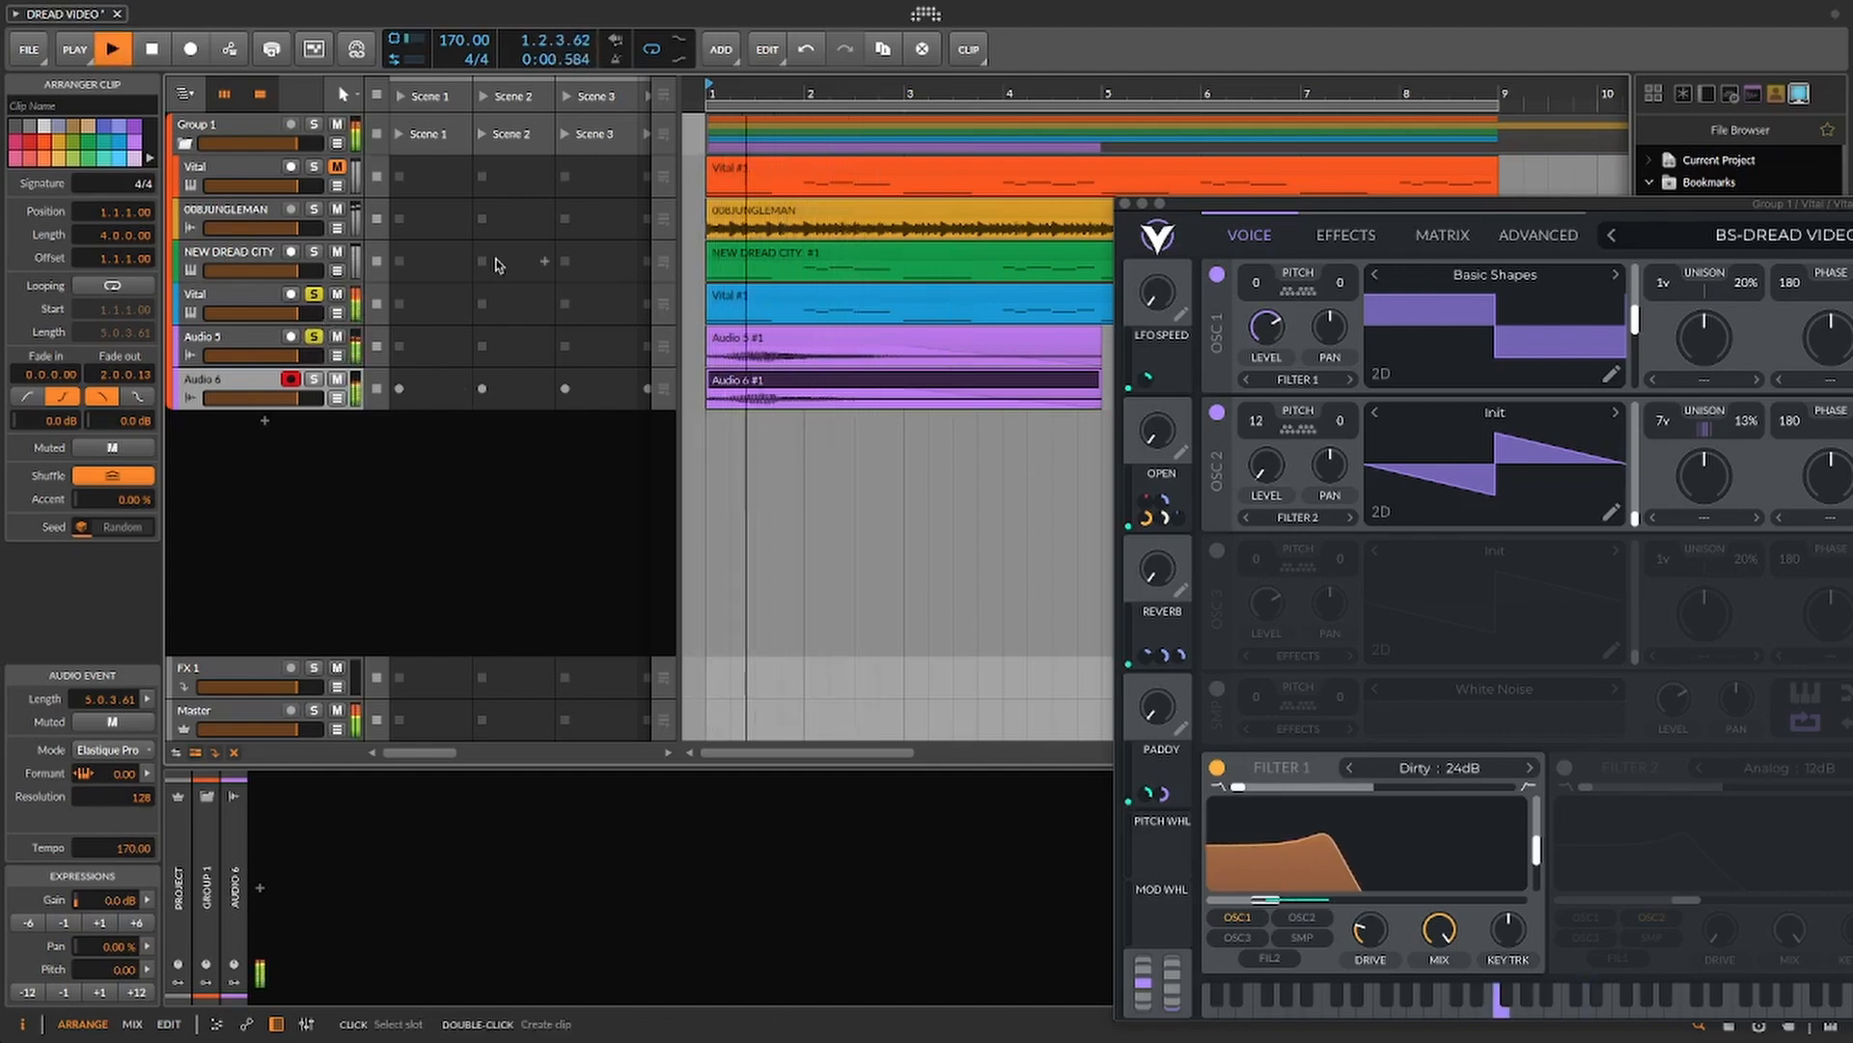
pyautogui.press('space')
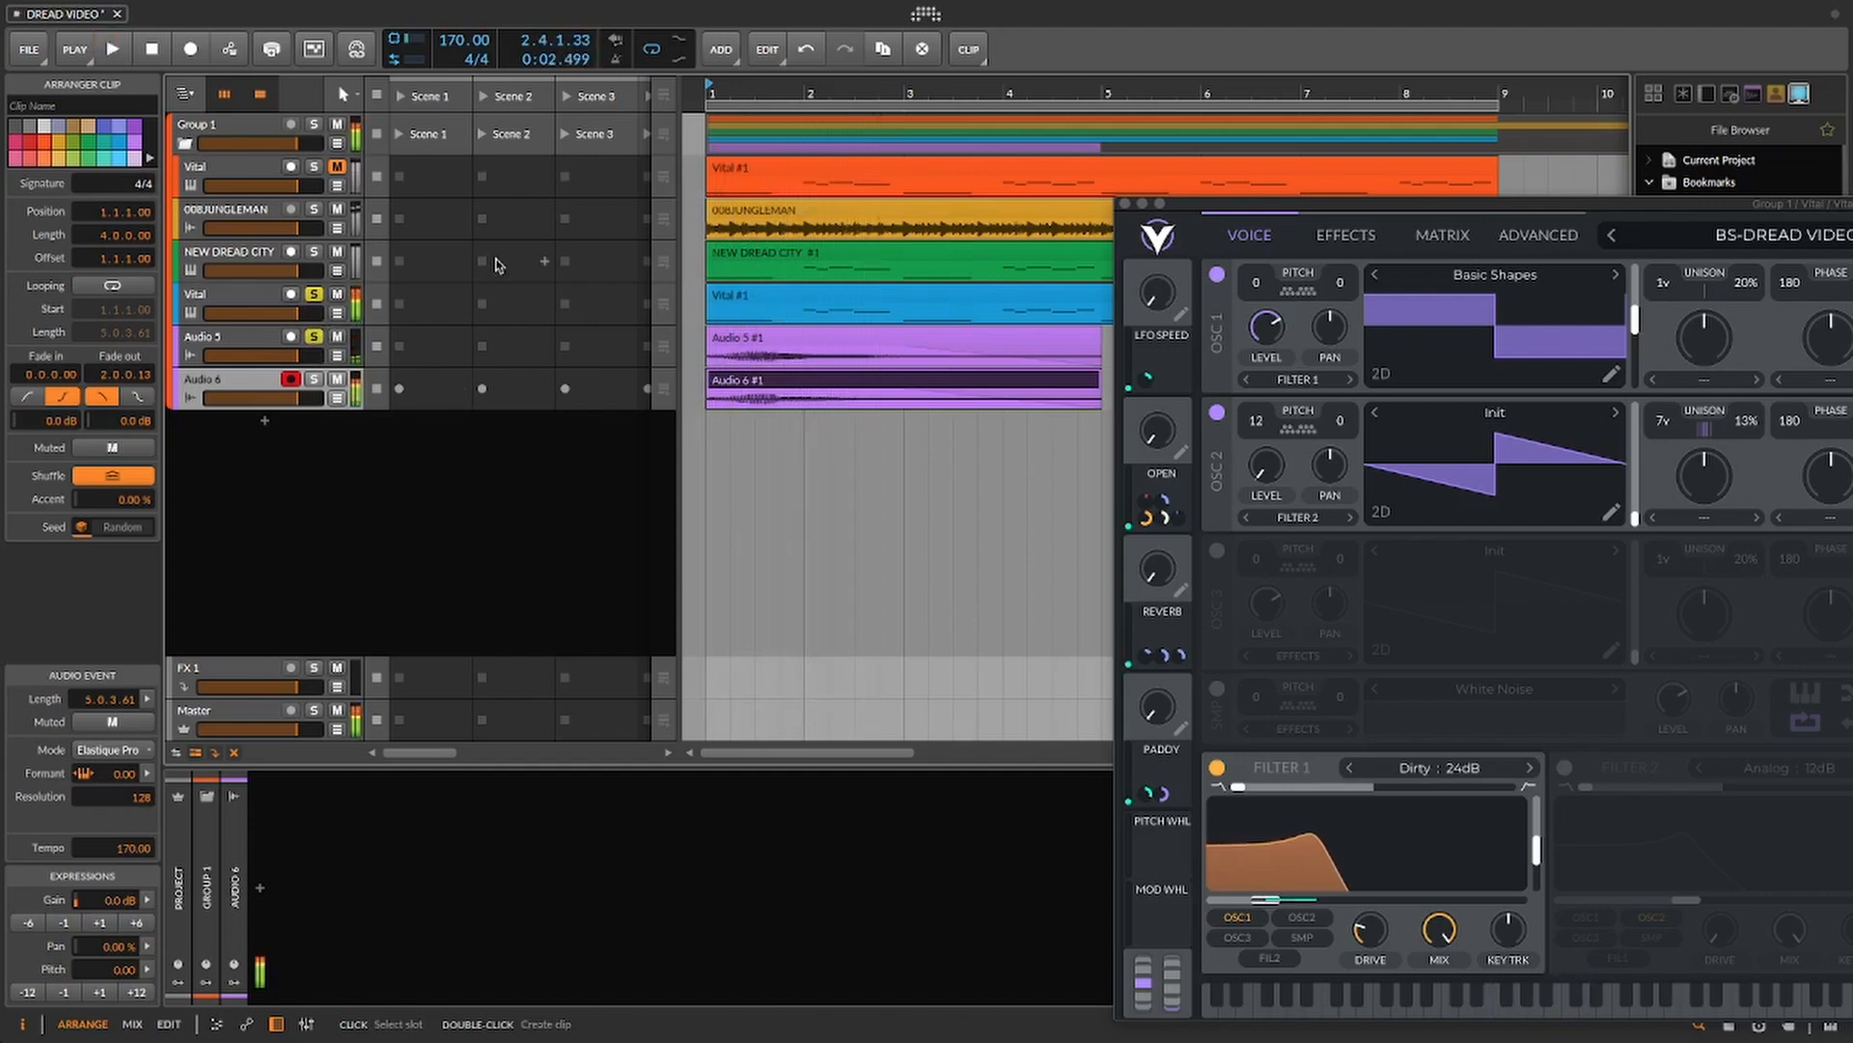
pyautogui.press('space')
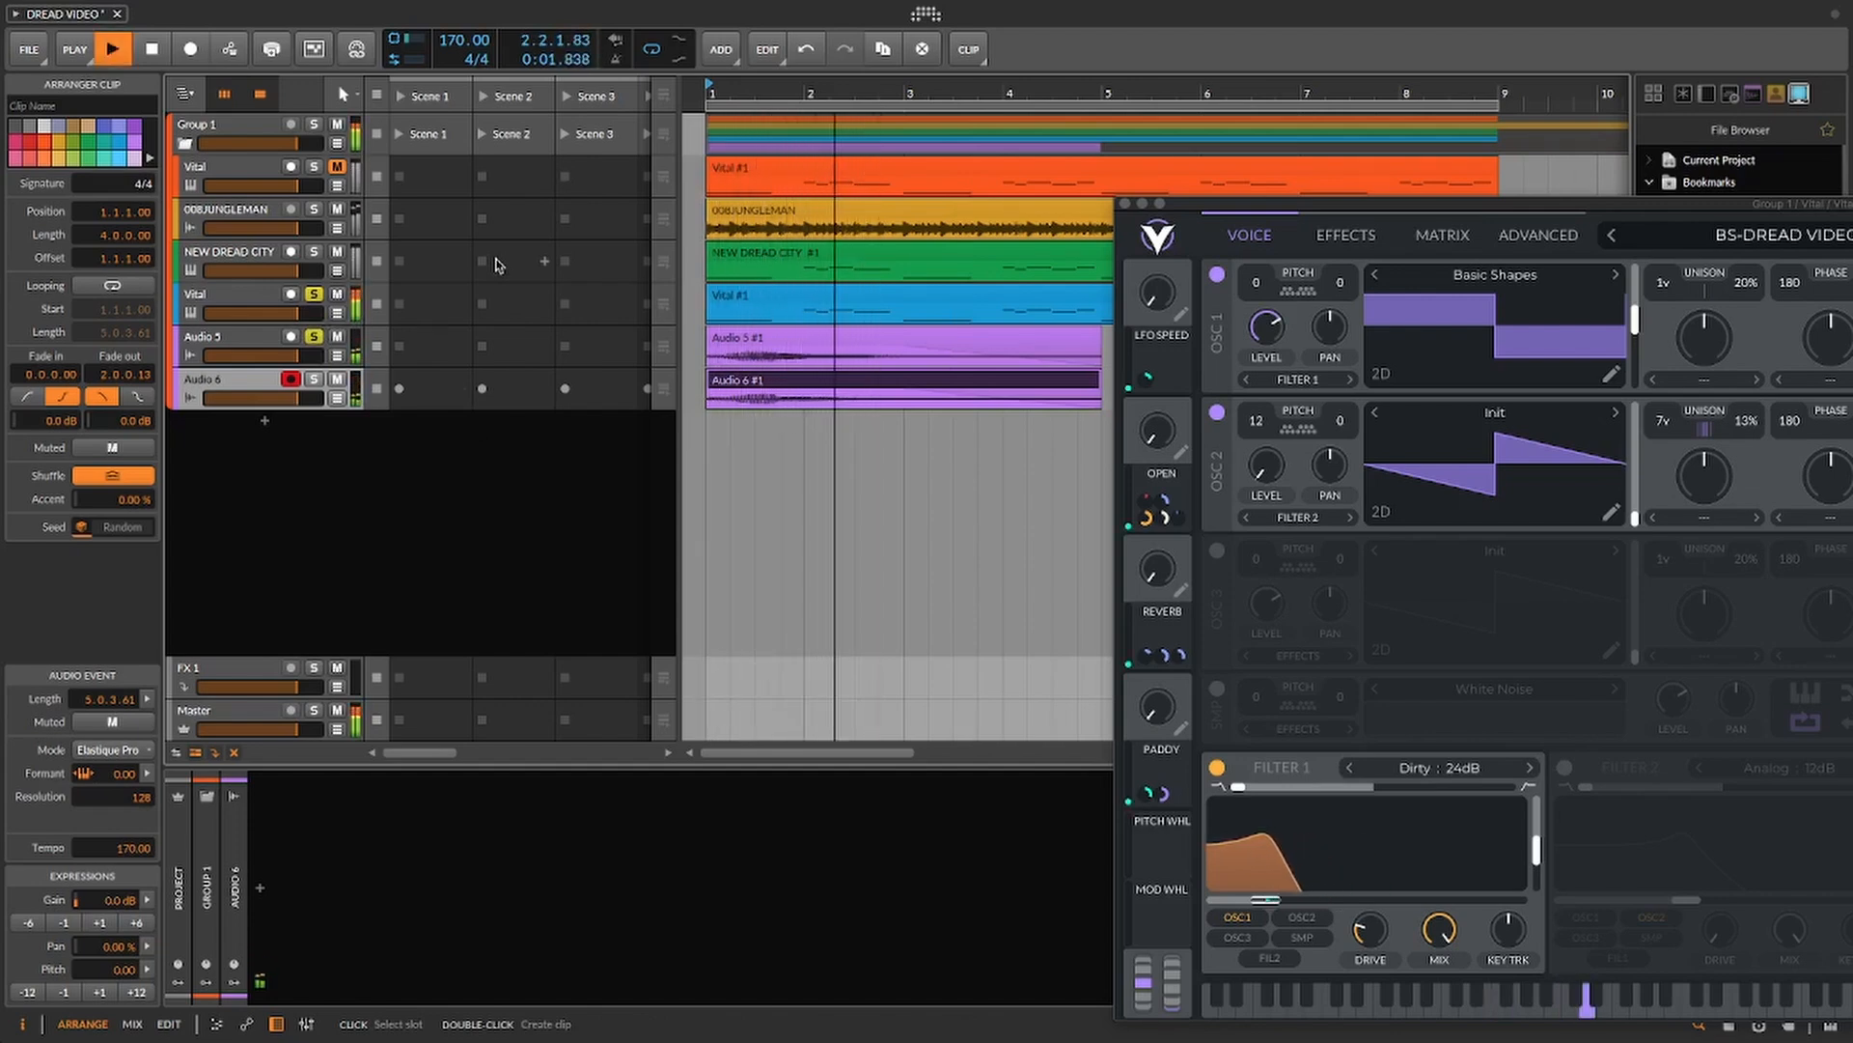
pyautogui.press('space')
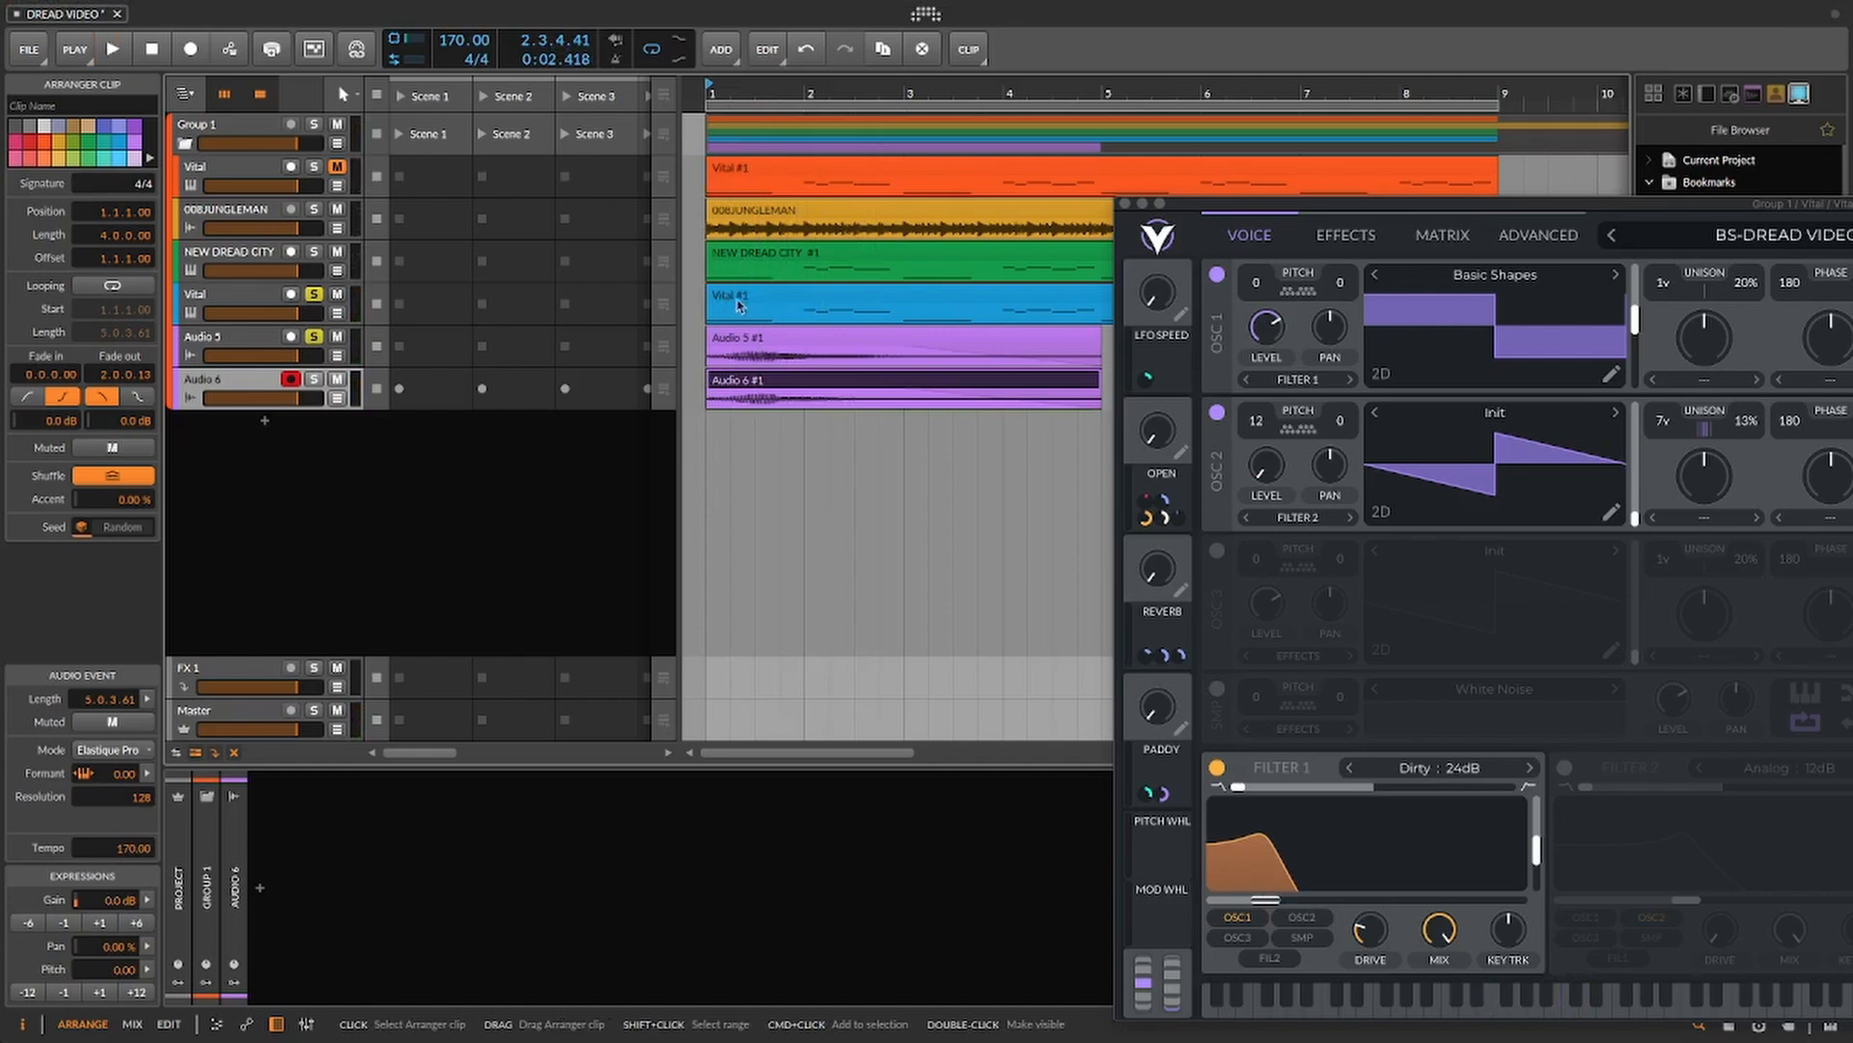
pyautogui.click(711, 359)
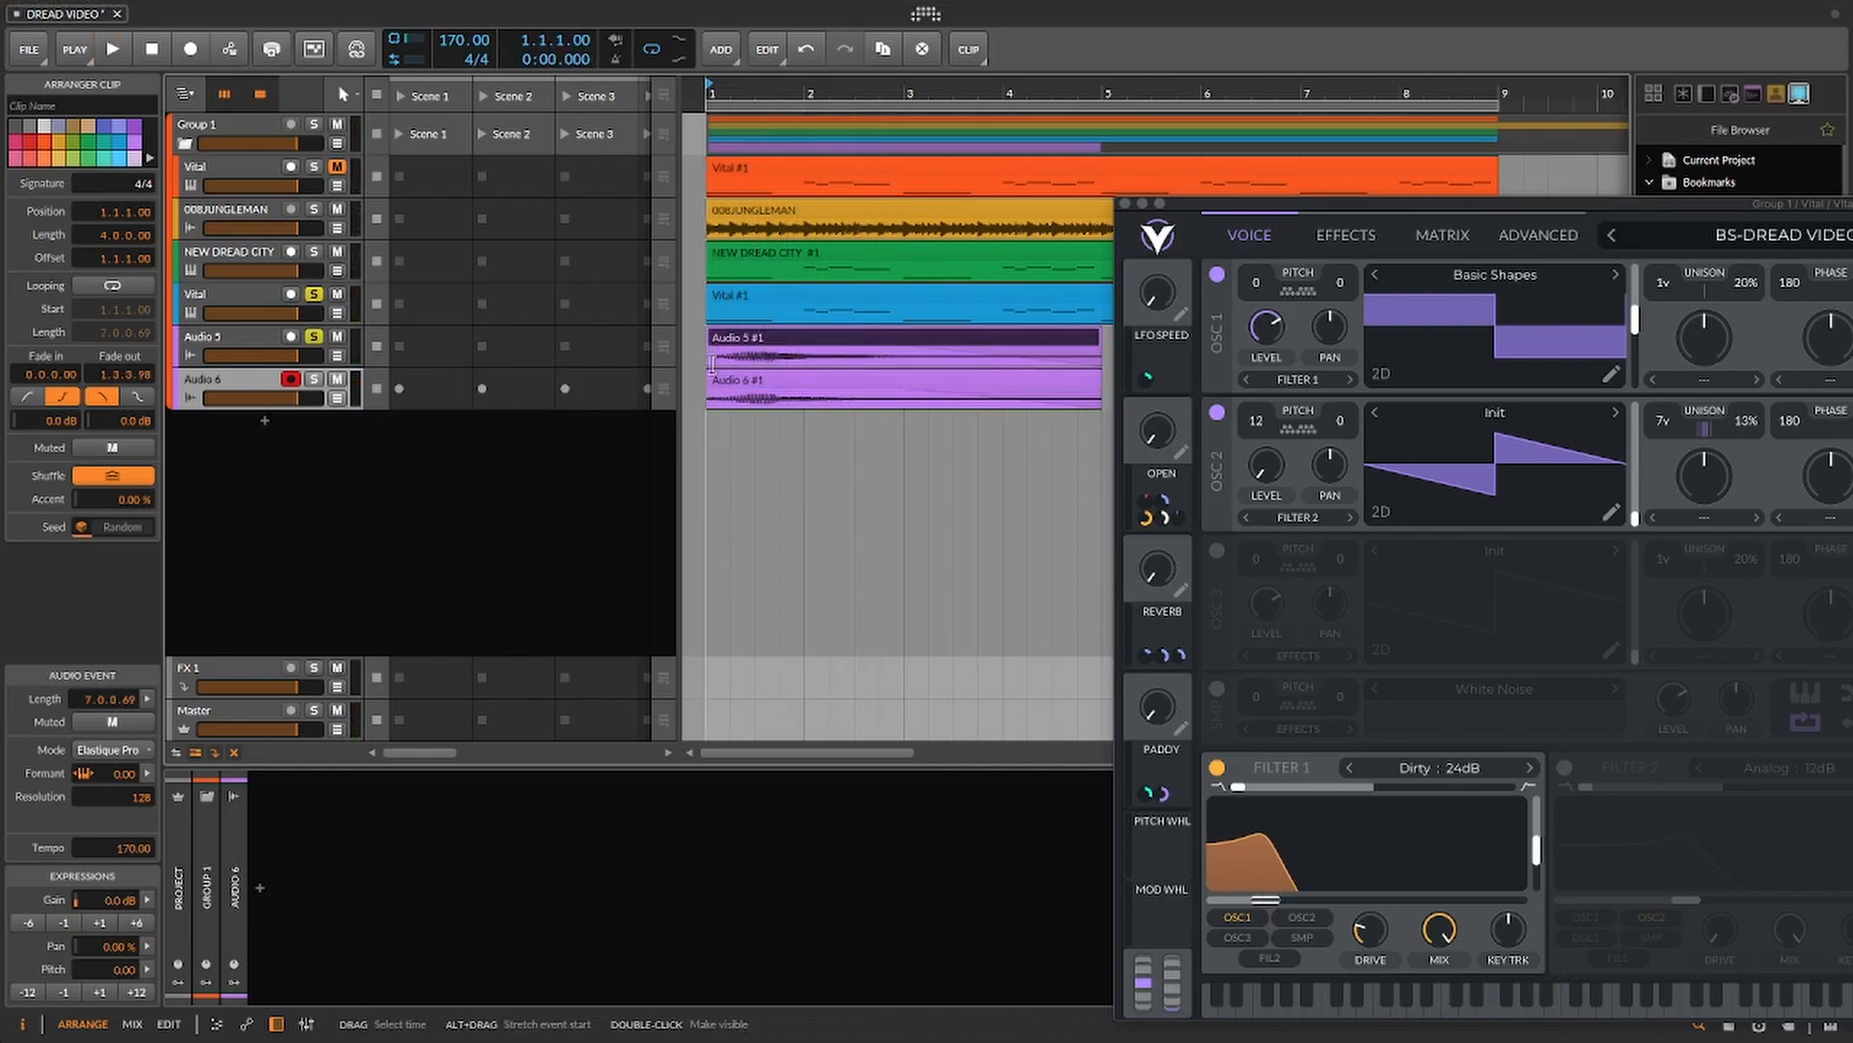
pyautogui.click(738, 301)
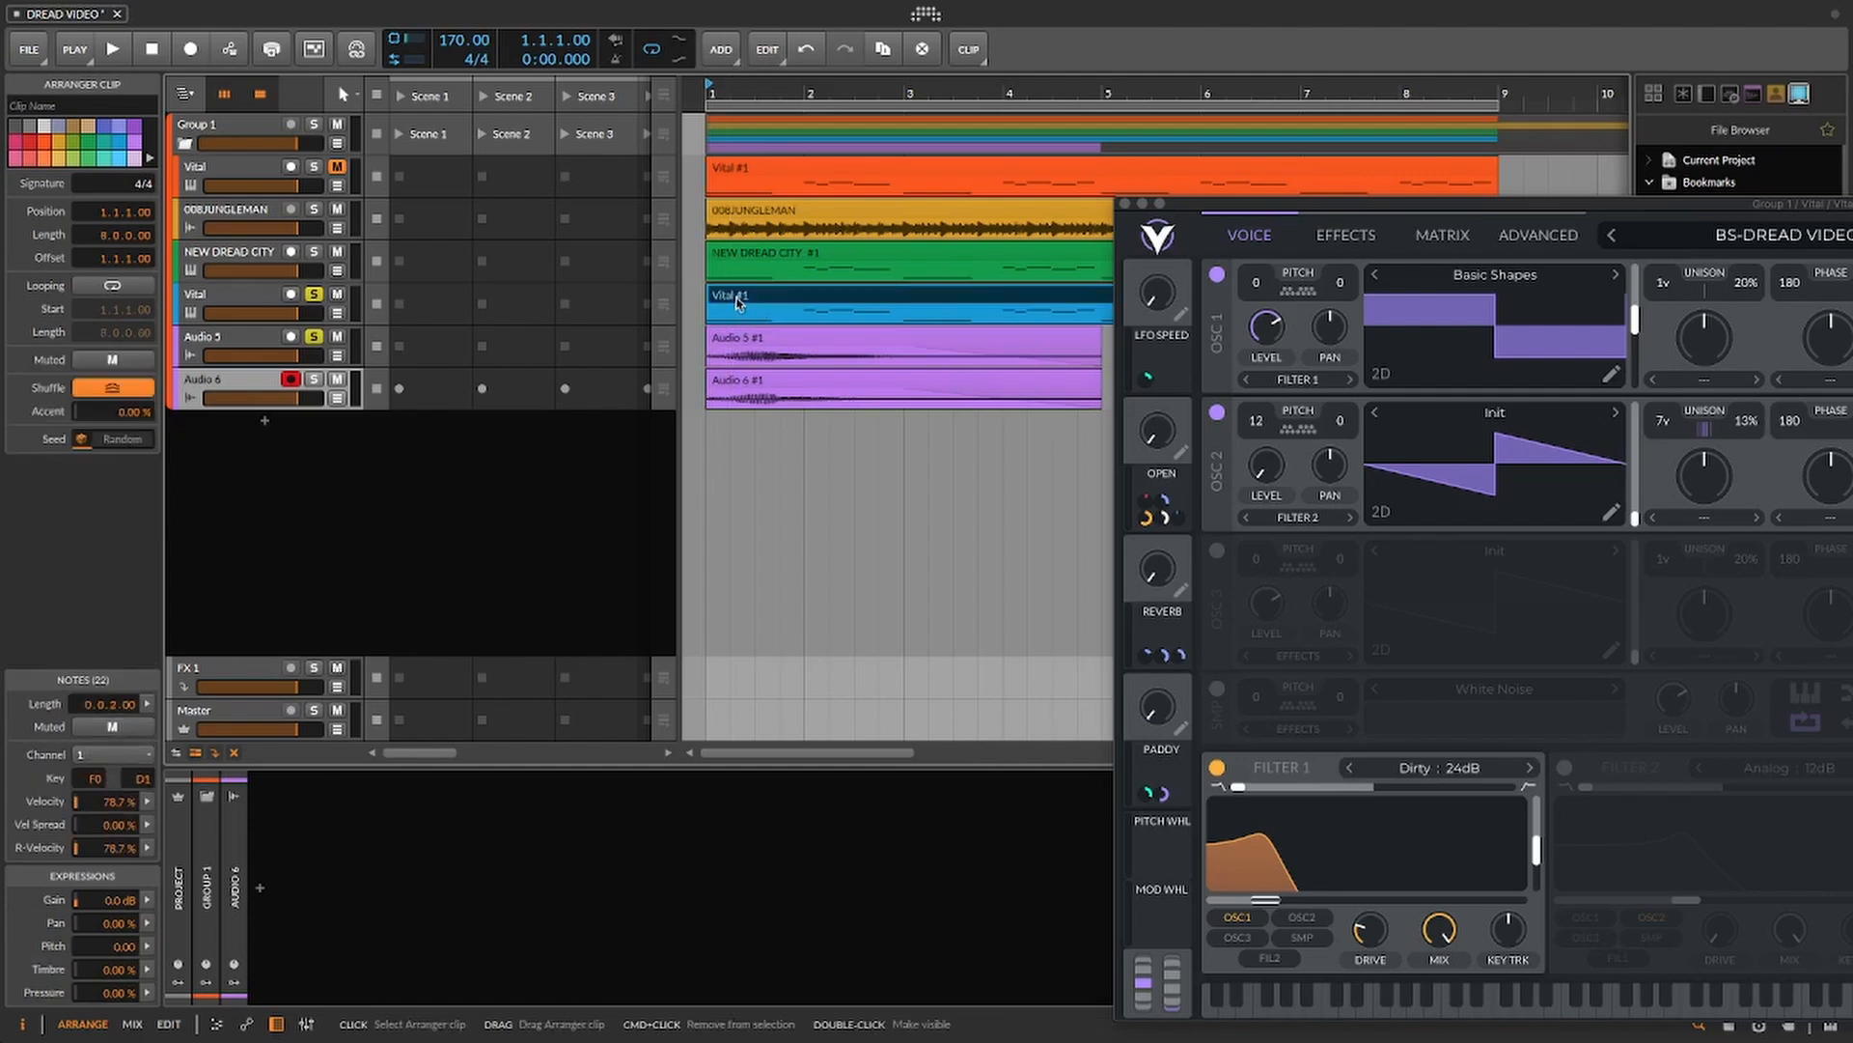
pyautogui.click(749, 345)
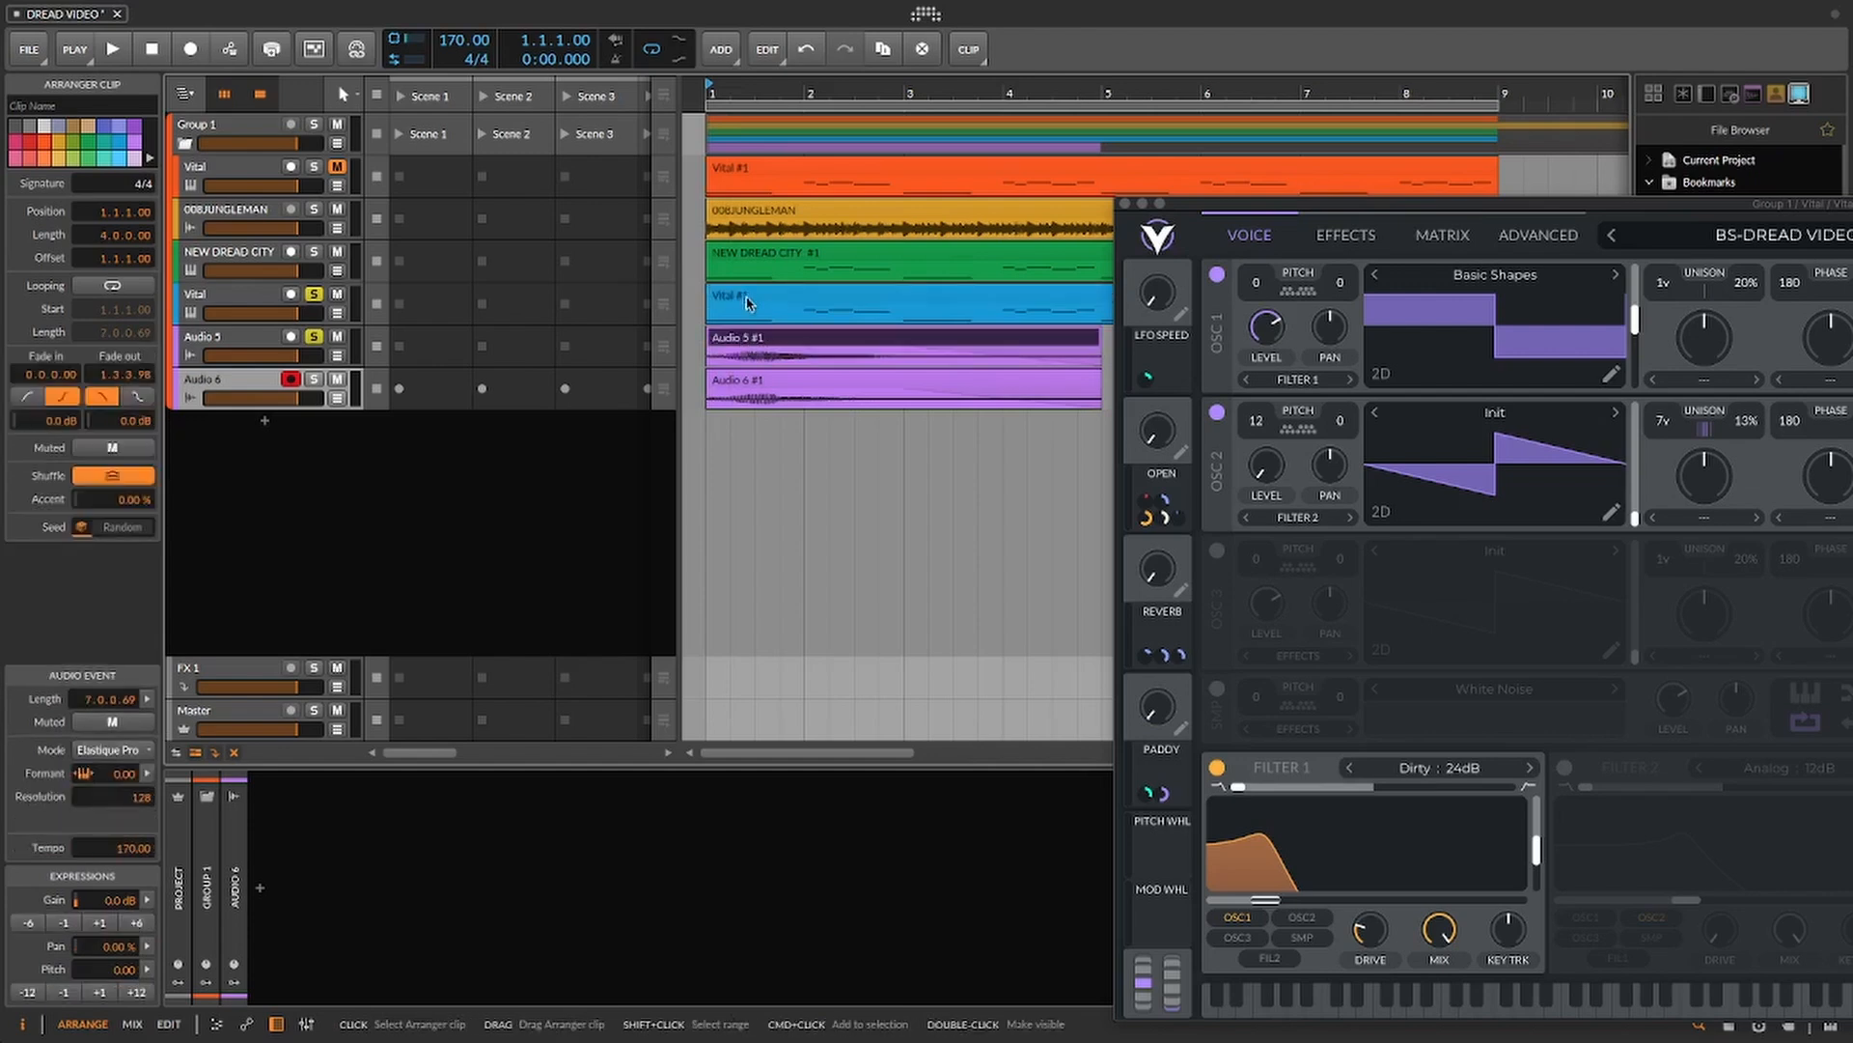
pyautogui.click(746, 299)
pyautogui.click(753, 341)
pyautogui.click(745, 301)
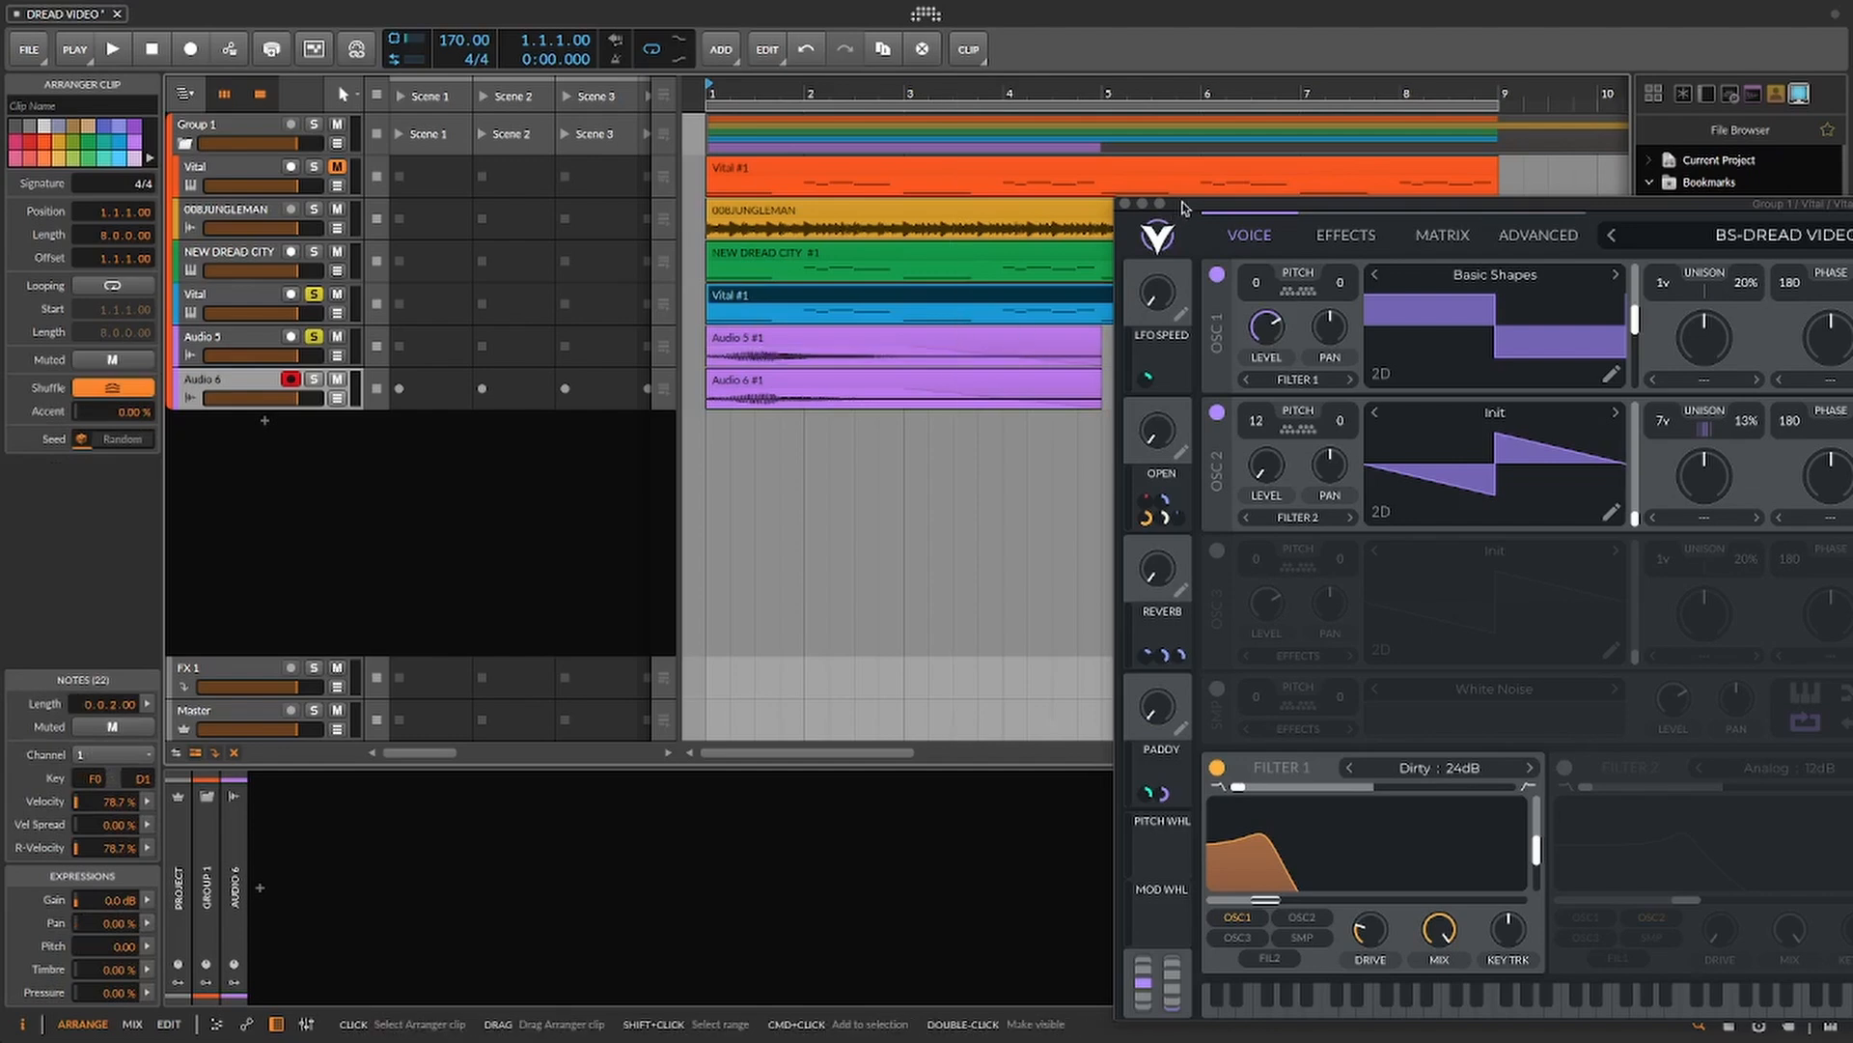
# - Uncover the full 8-bar arrangement and play the Audio 5 recording layered with the Vital clip
pyautogui.moveTo(1181, 204); pyautogui.dragTo(1360, 381)
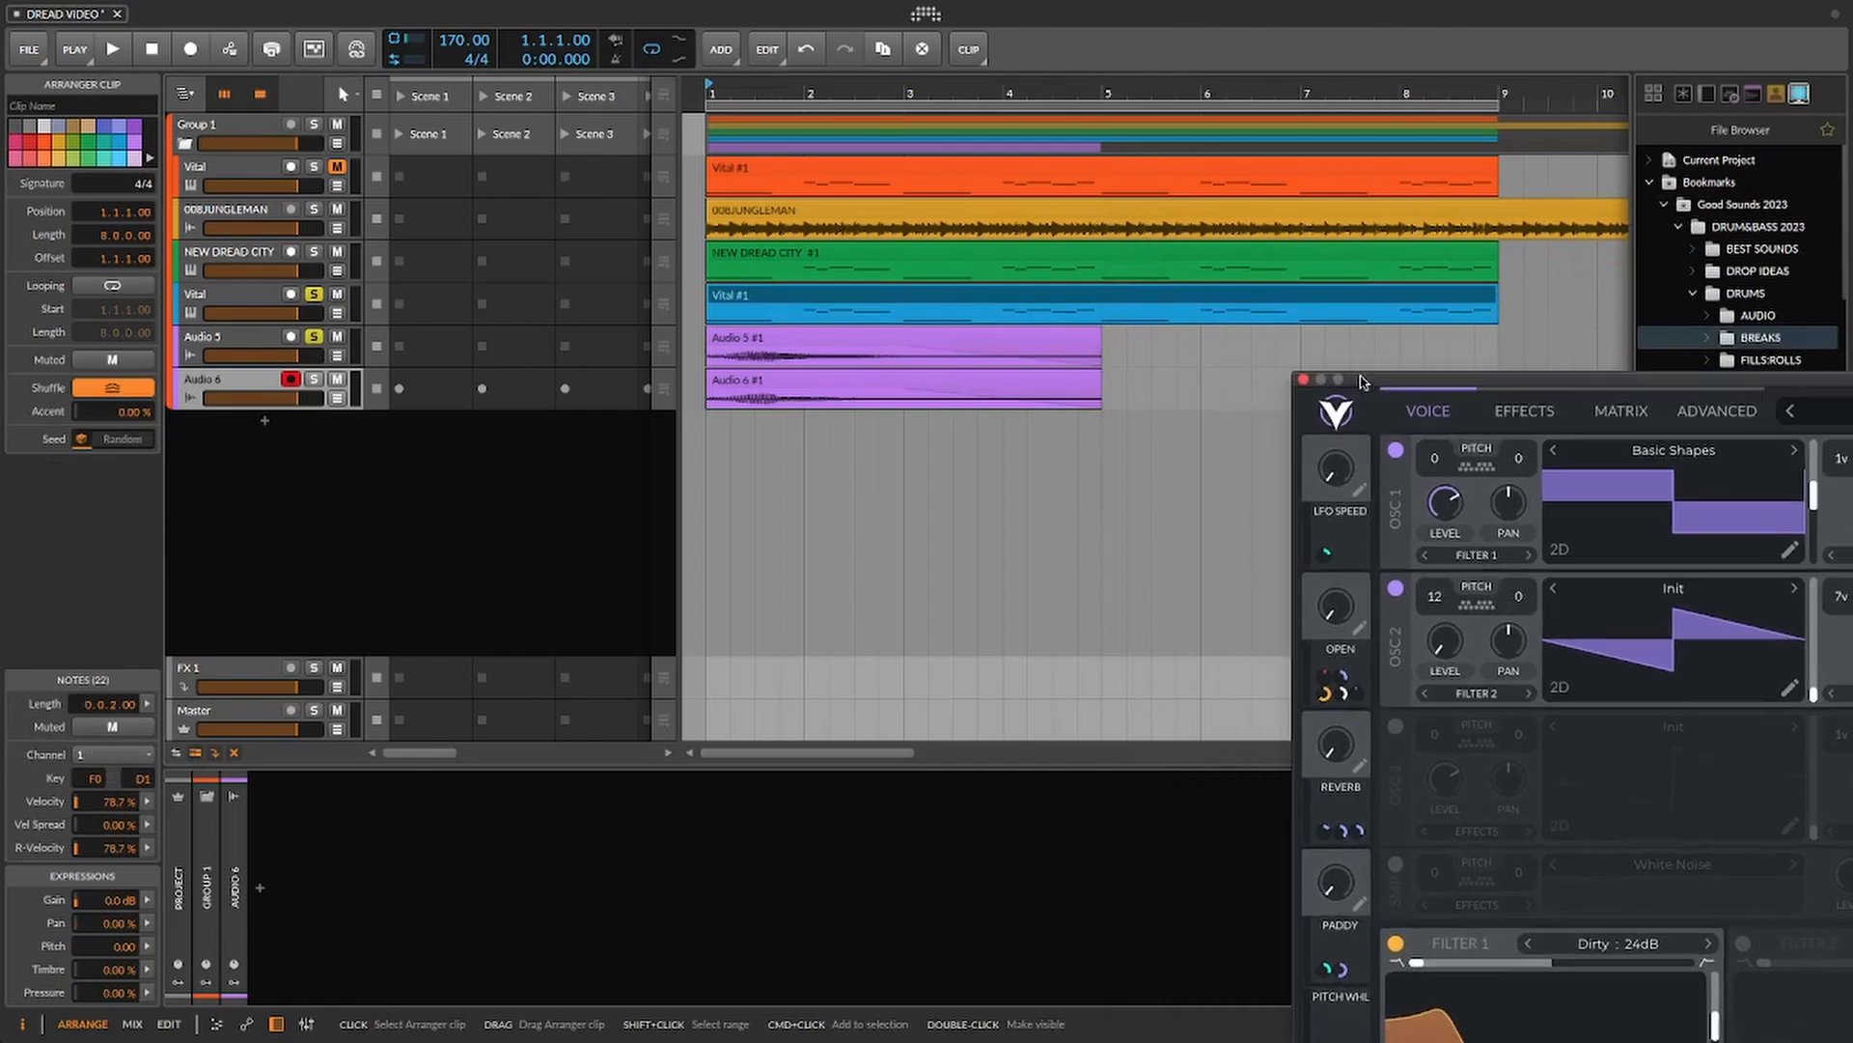
pyautogui.click(763, 340)
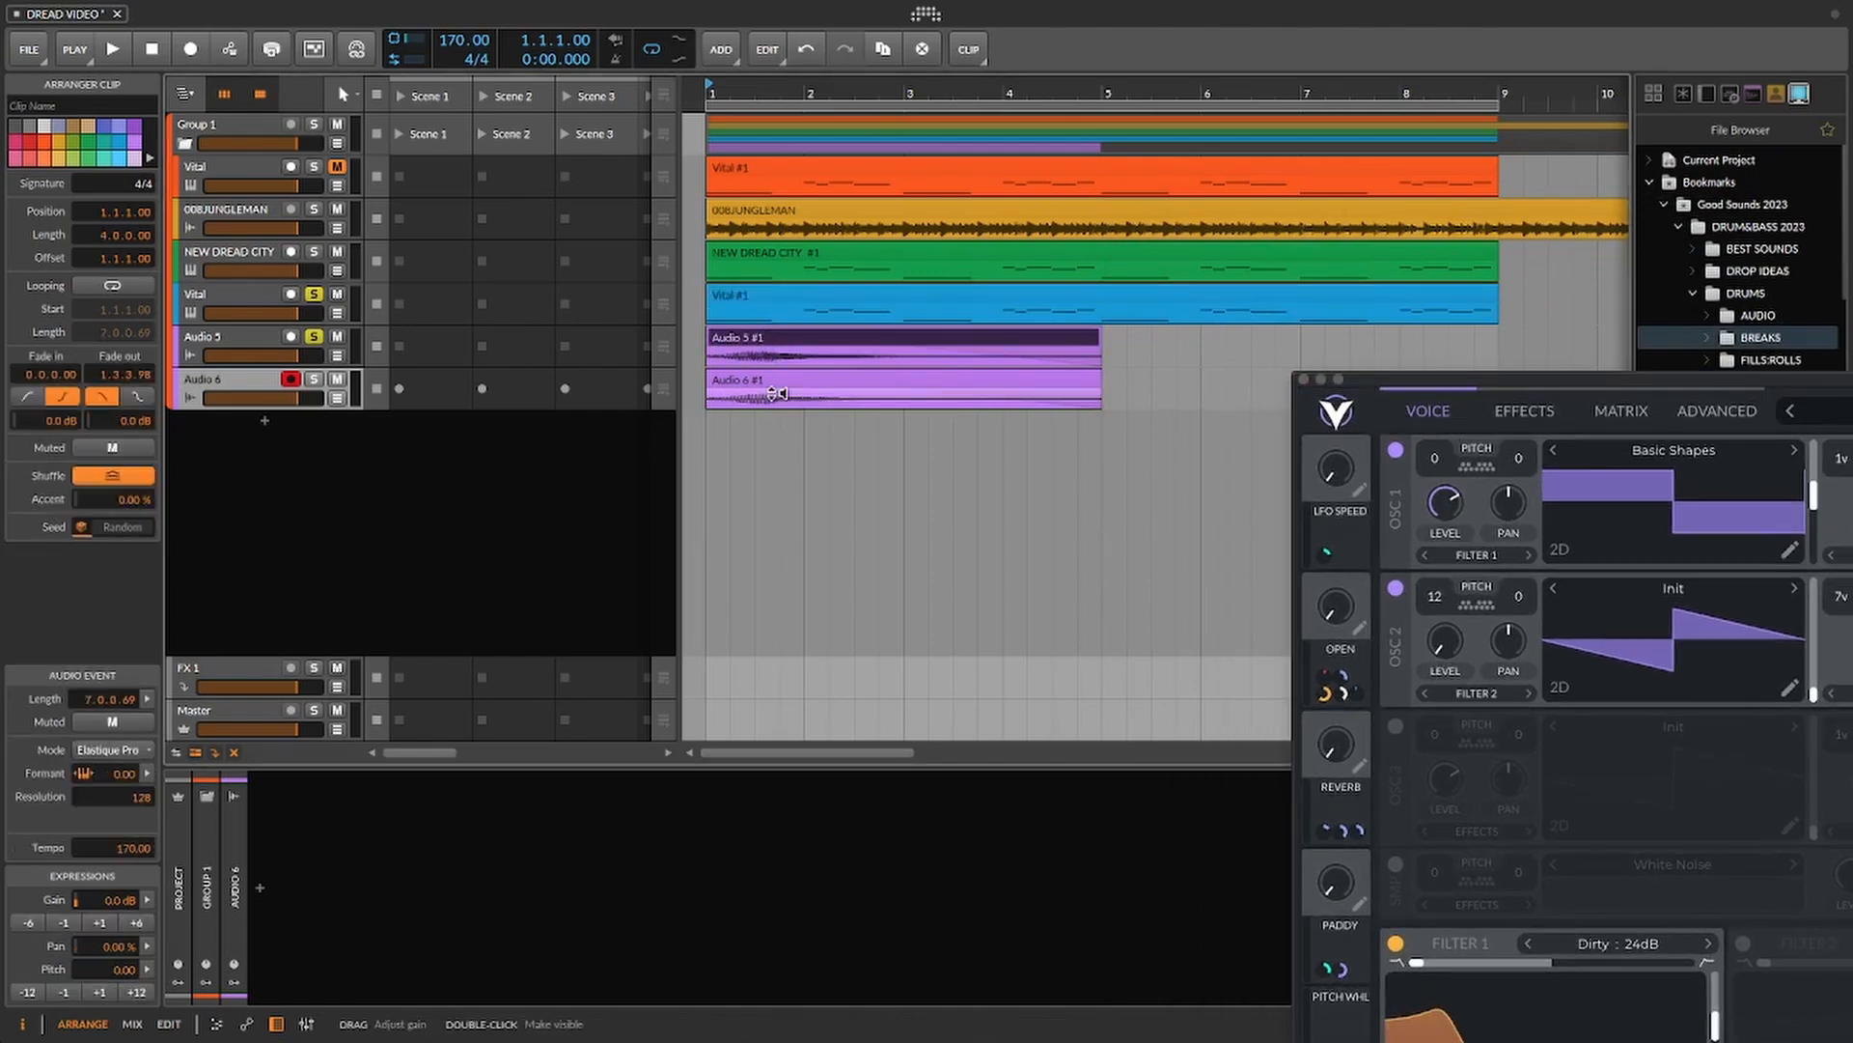
pyautogui.press('space')
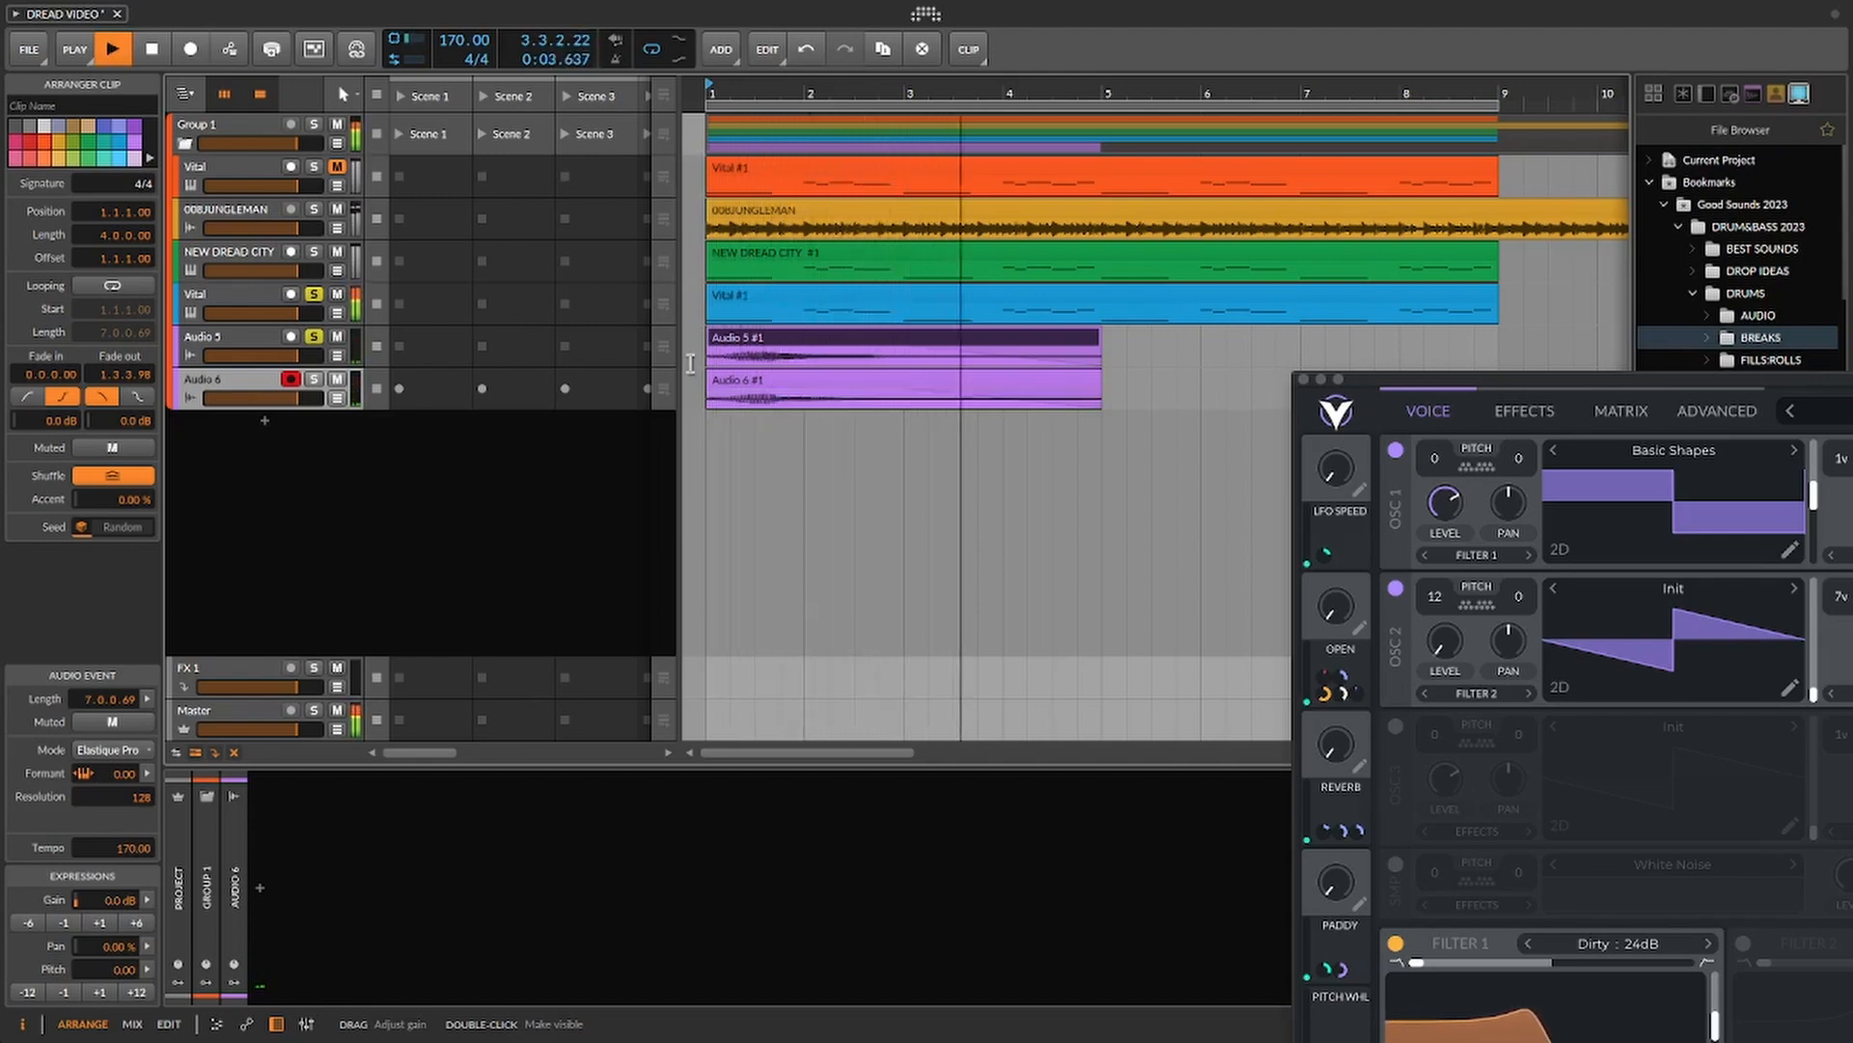
pyautogui.press('space')
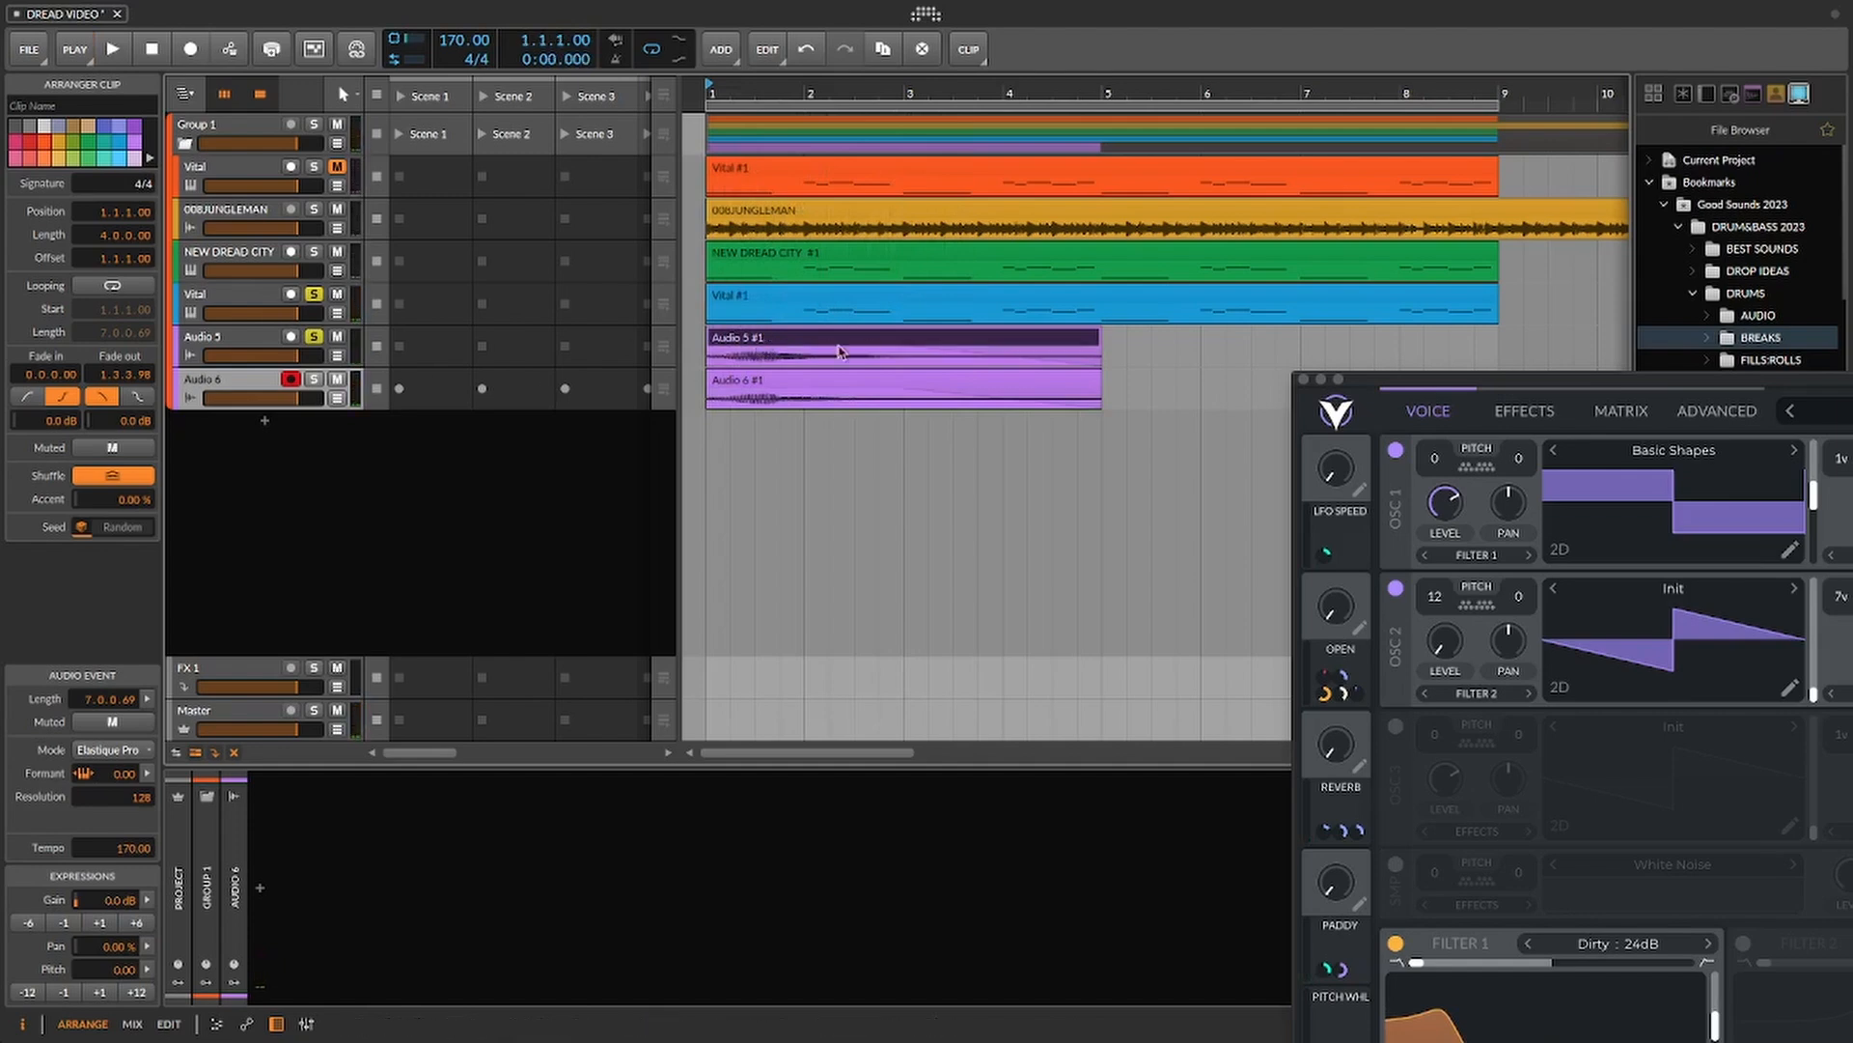
# - Insert the kHs Trance Gate effect into the Audio 5 track's device chain
pyautogui.click(231, 340)
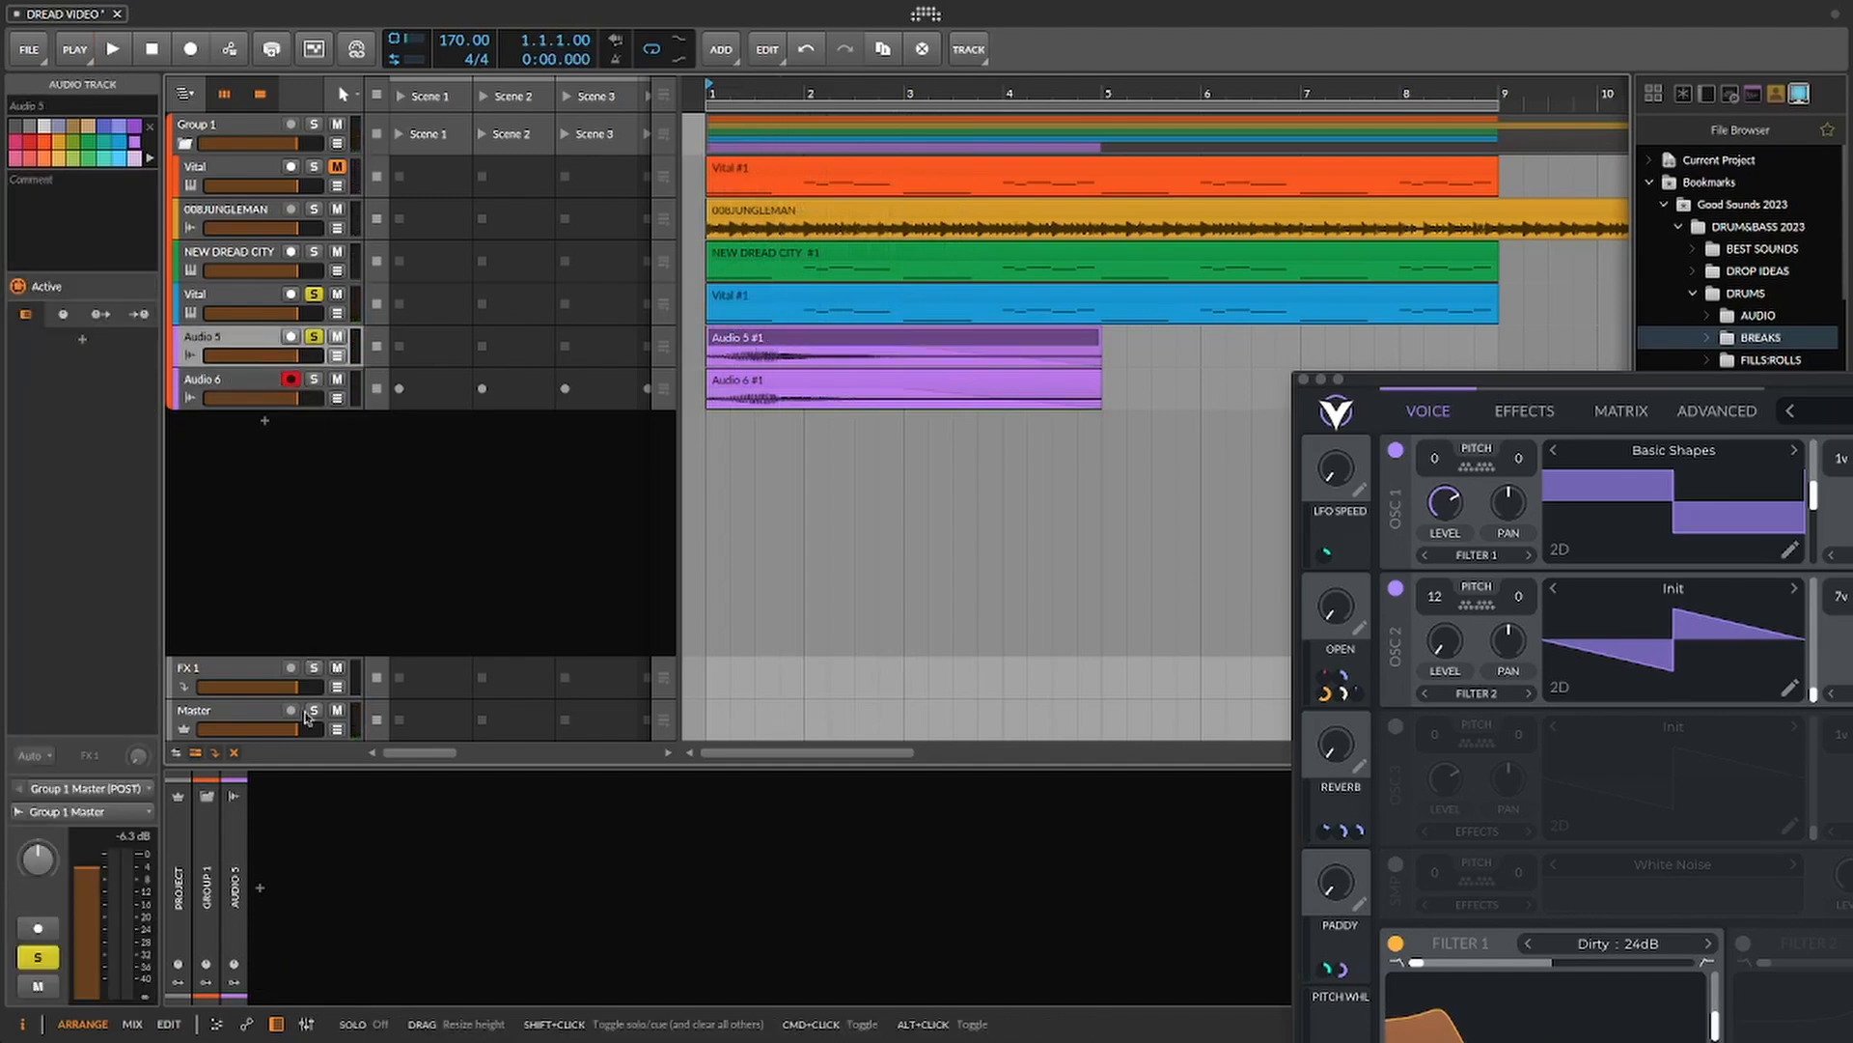
pyautogui.click(260, 893)
pyautogui.click(305, 585)
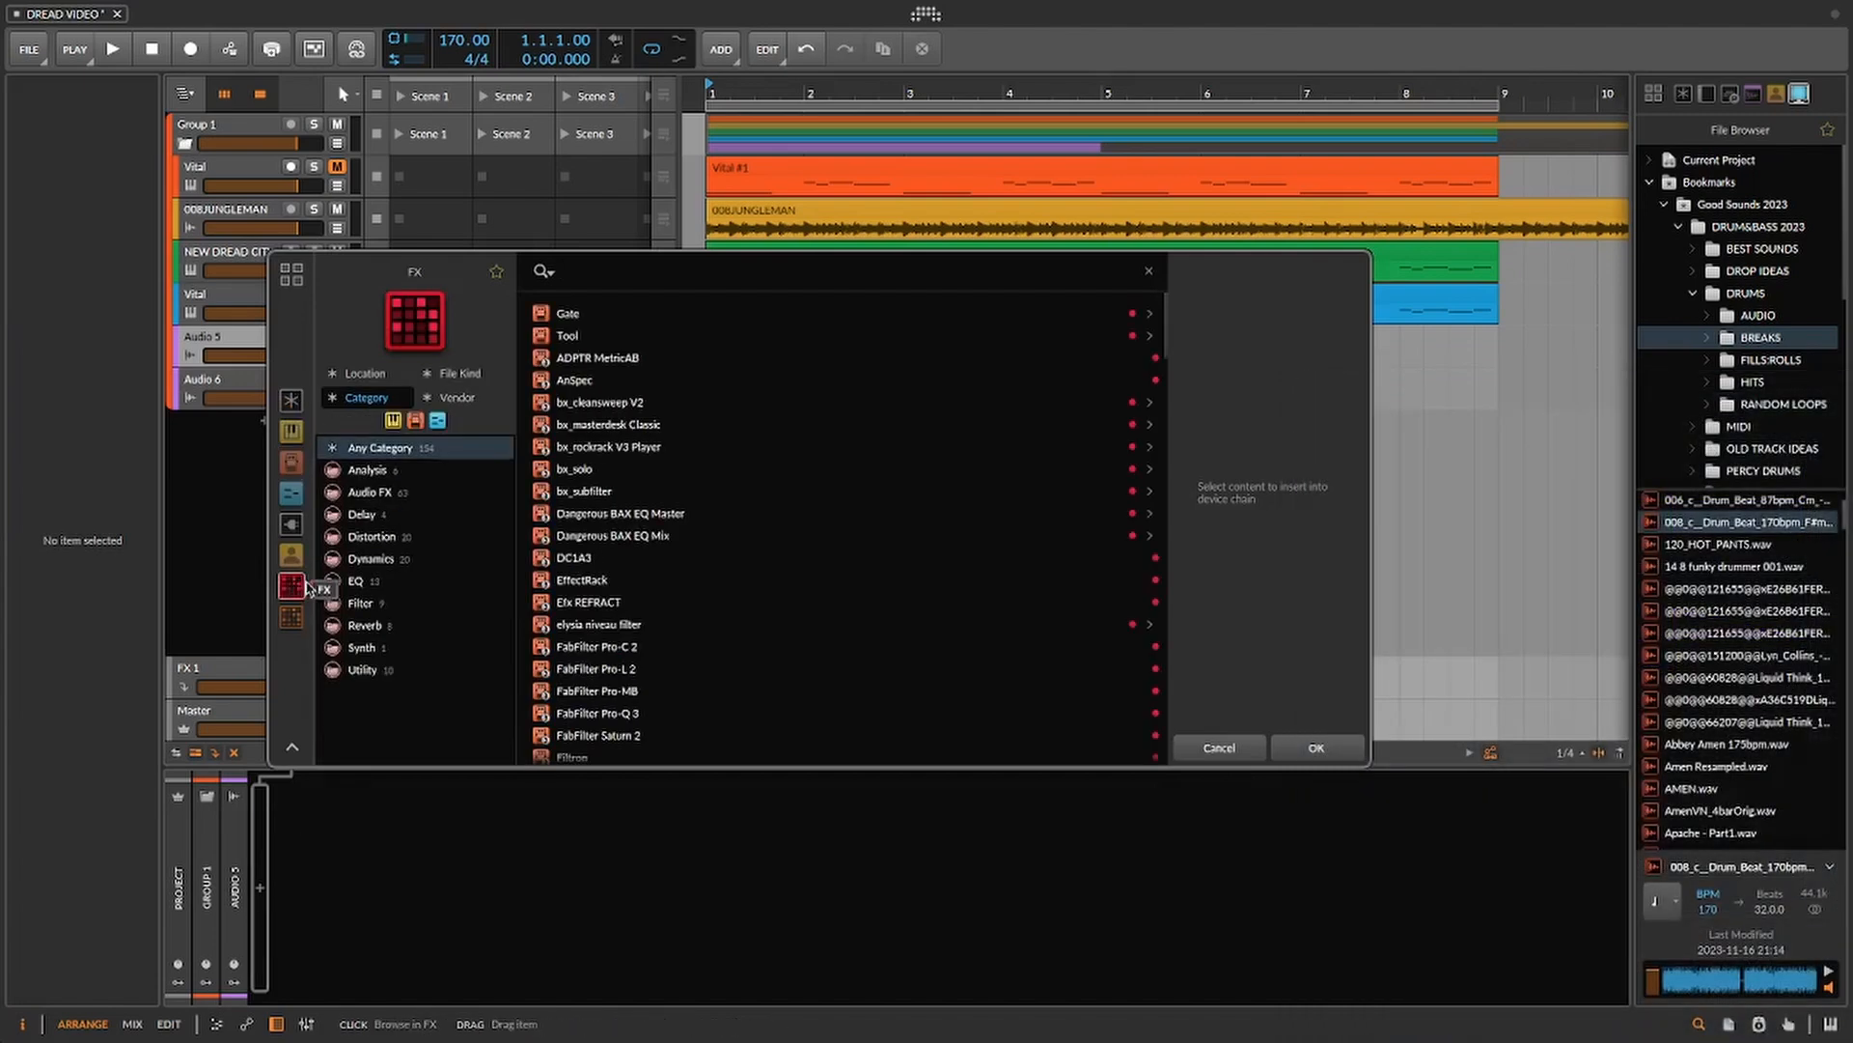
pyautogui.scroll(-12, 656, 565)
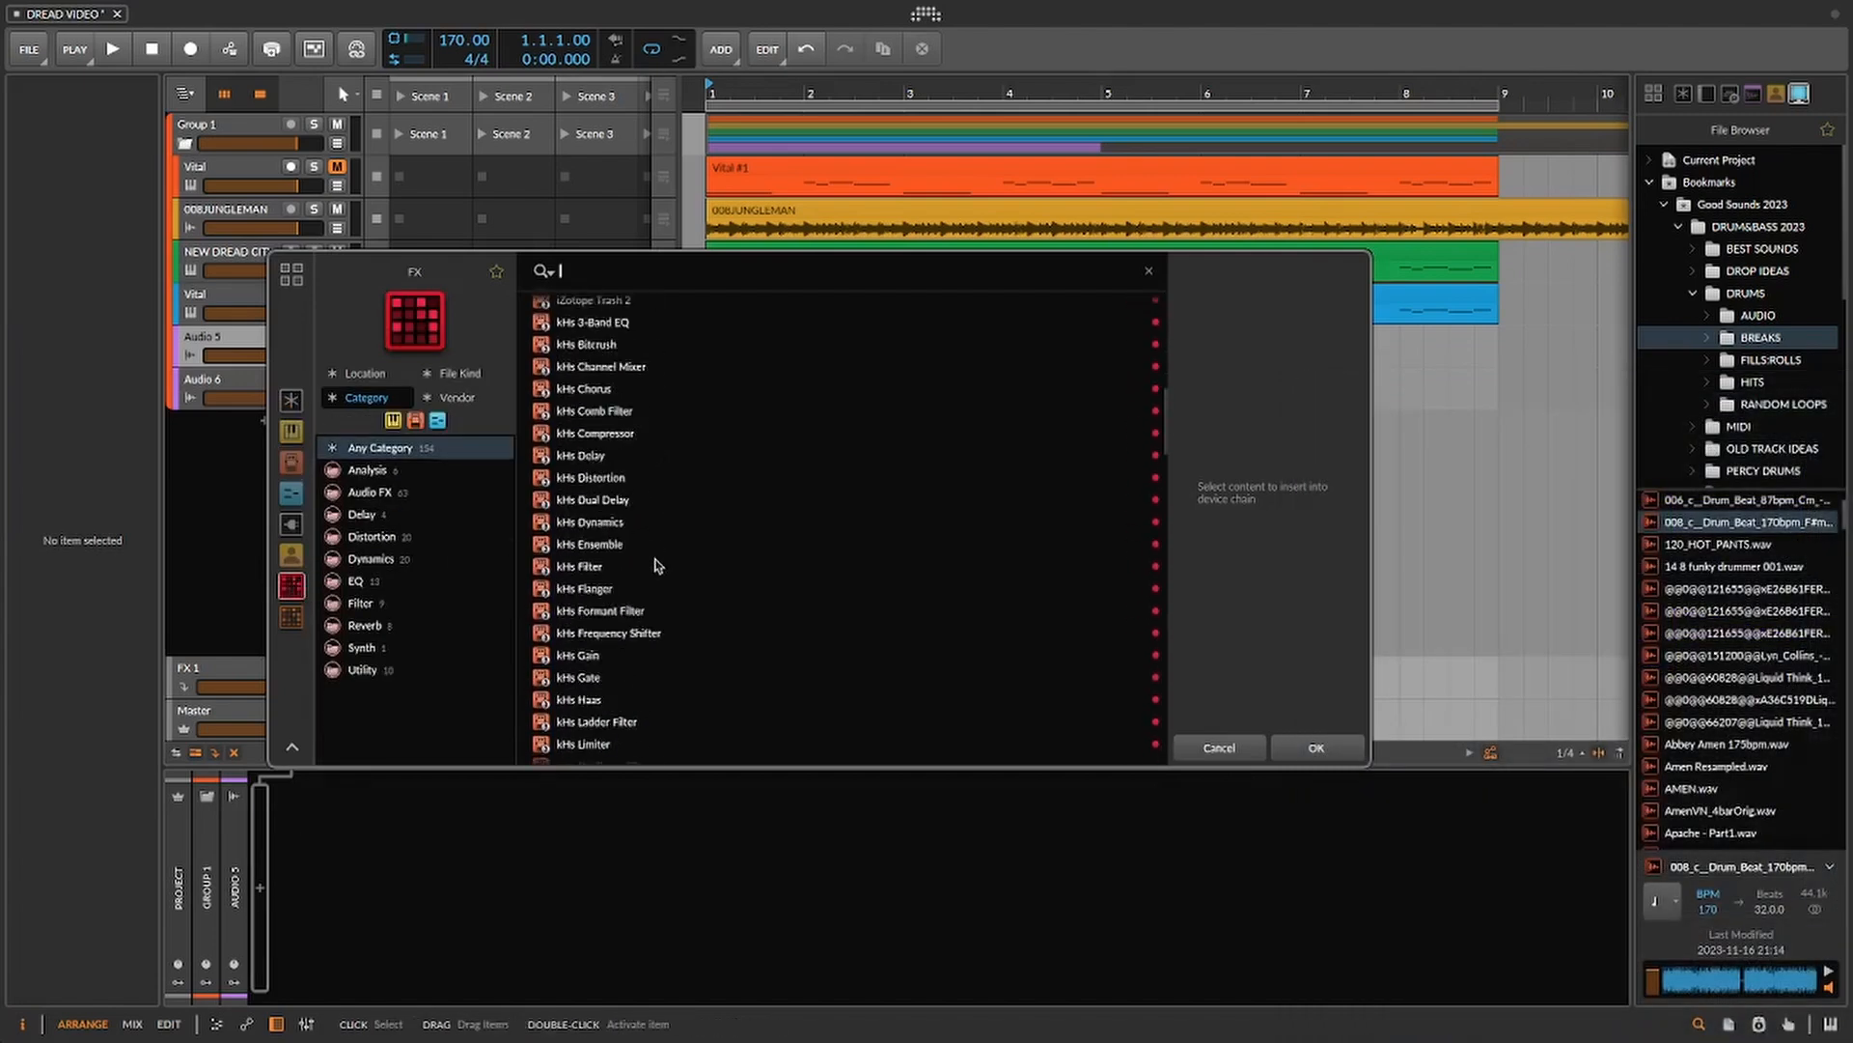
pyautogui.scroll(-4, 657, 565)
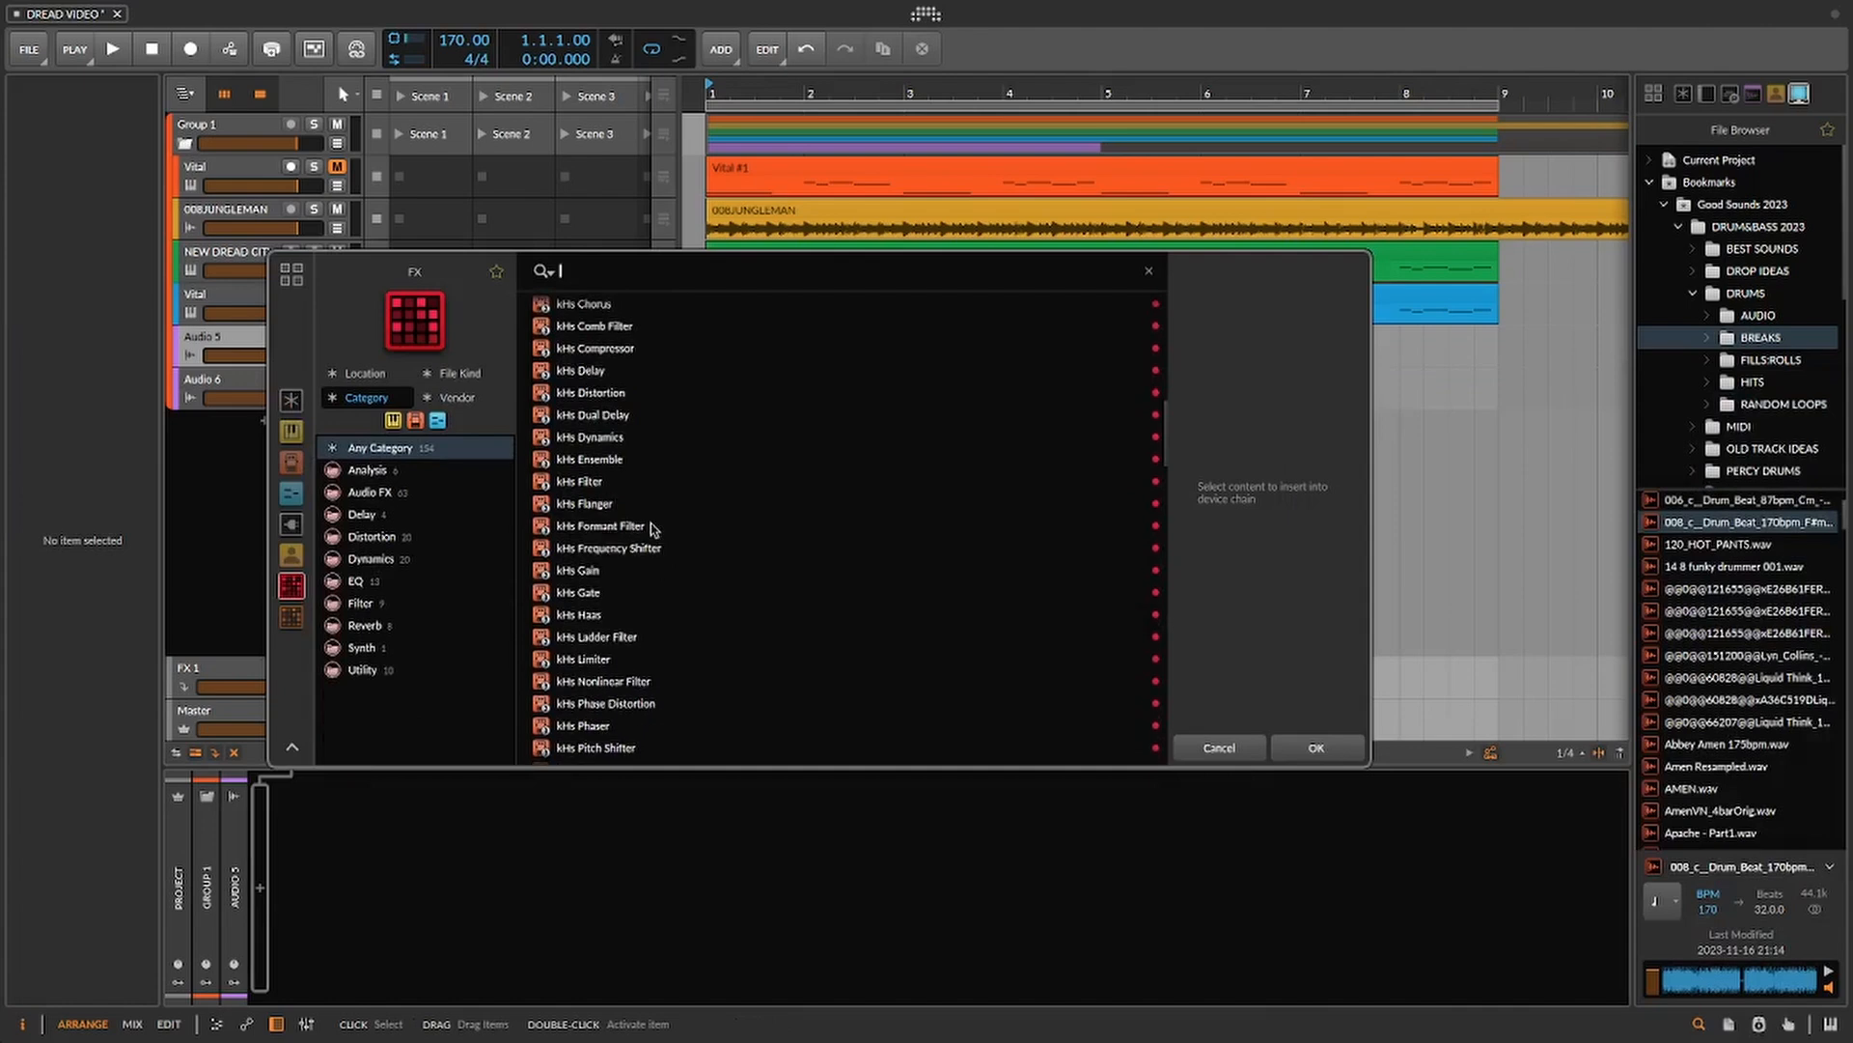
pyautogui.scroll(-2, 637, 569)
pyautogui.scroll(-8, 603, 627)
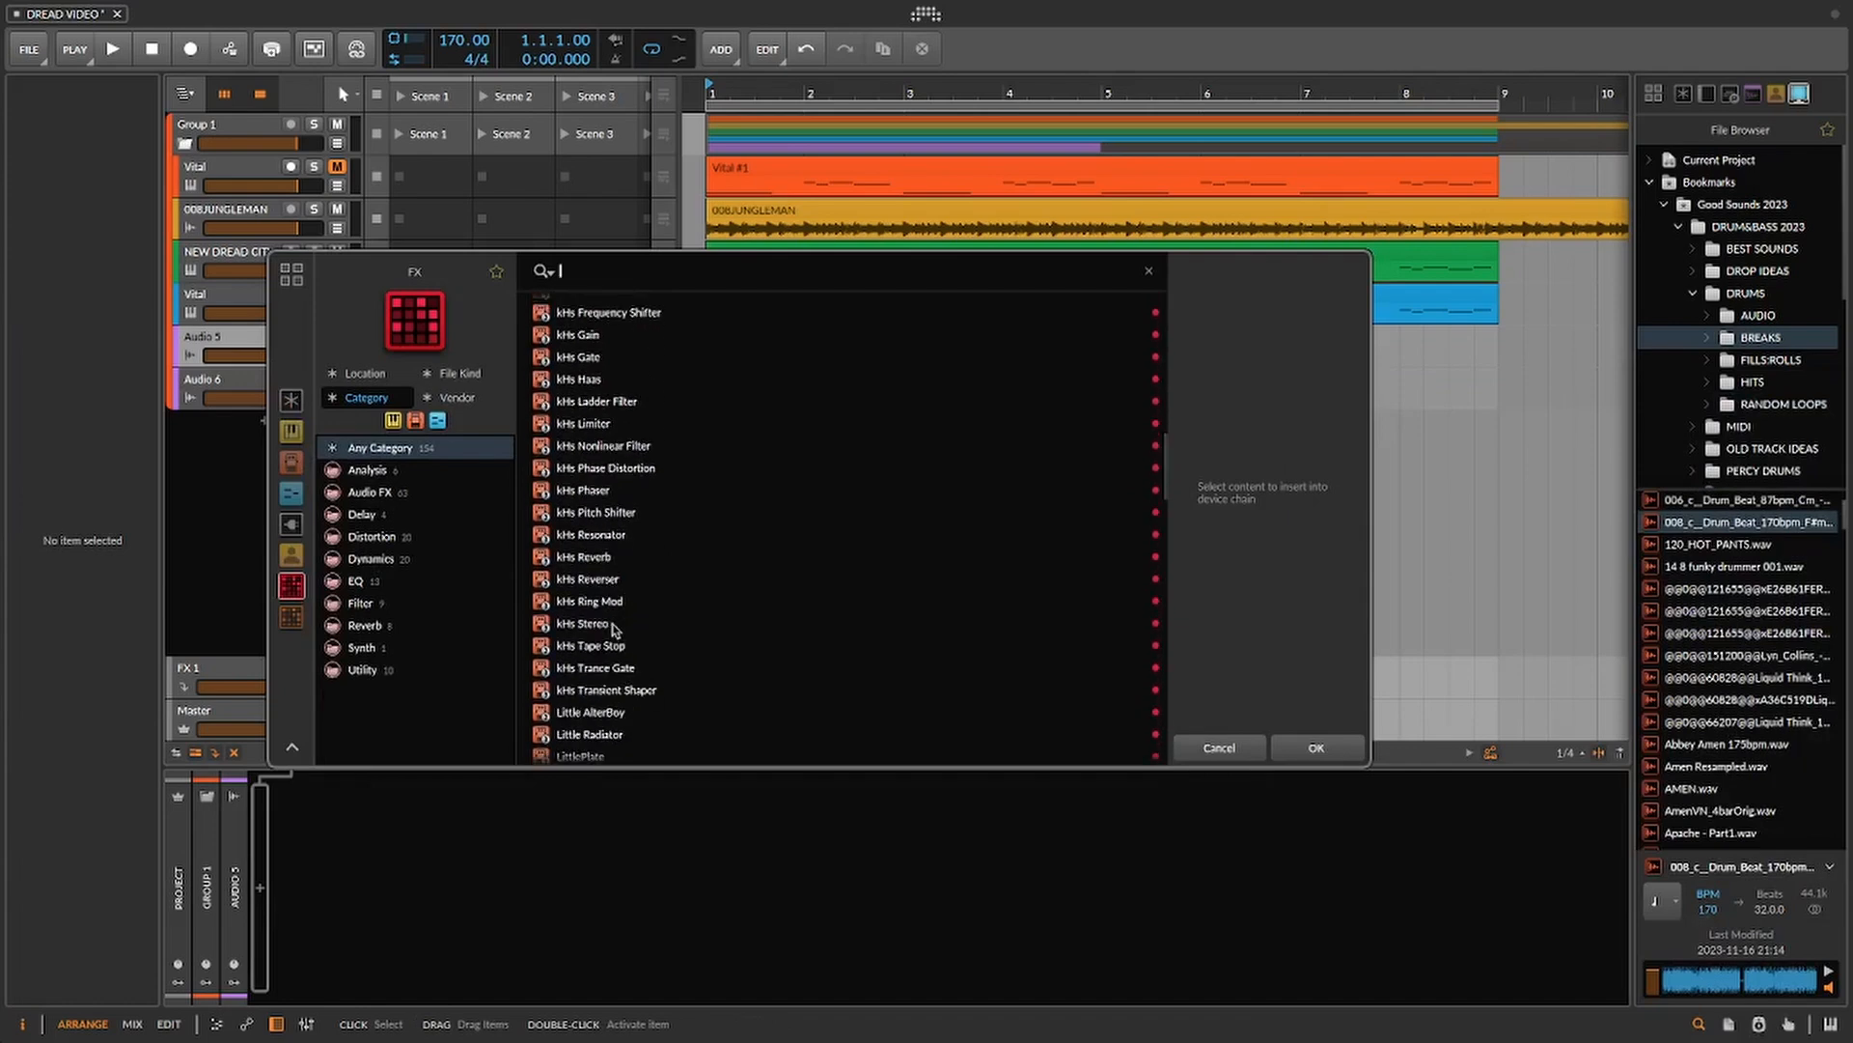
pyautogui.click(594, 668)
pyautogui.click(1311, 744)
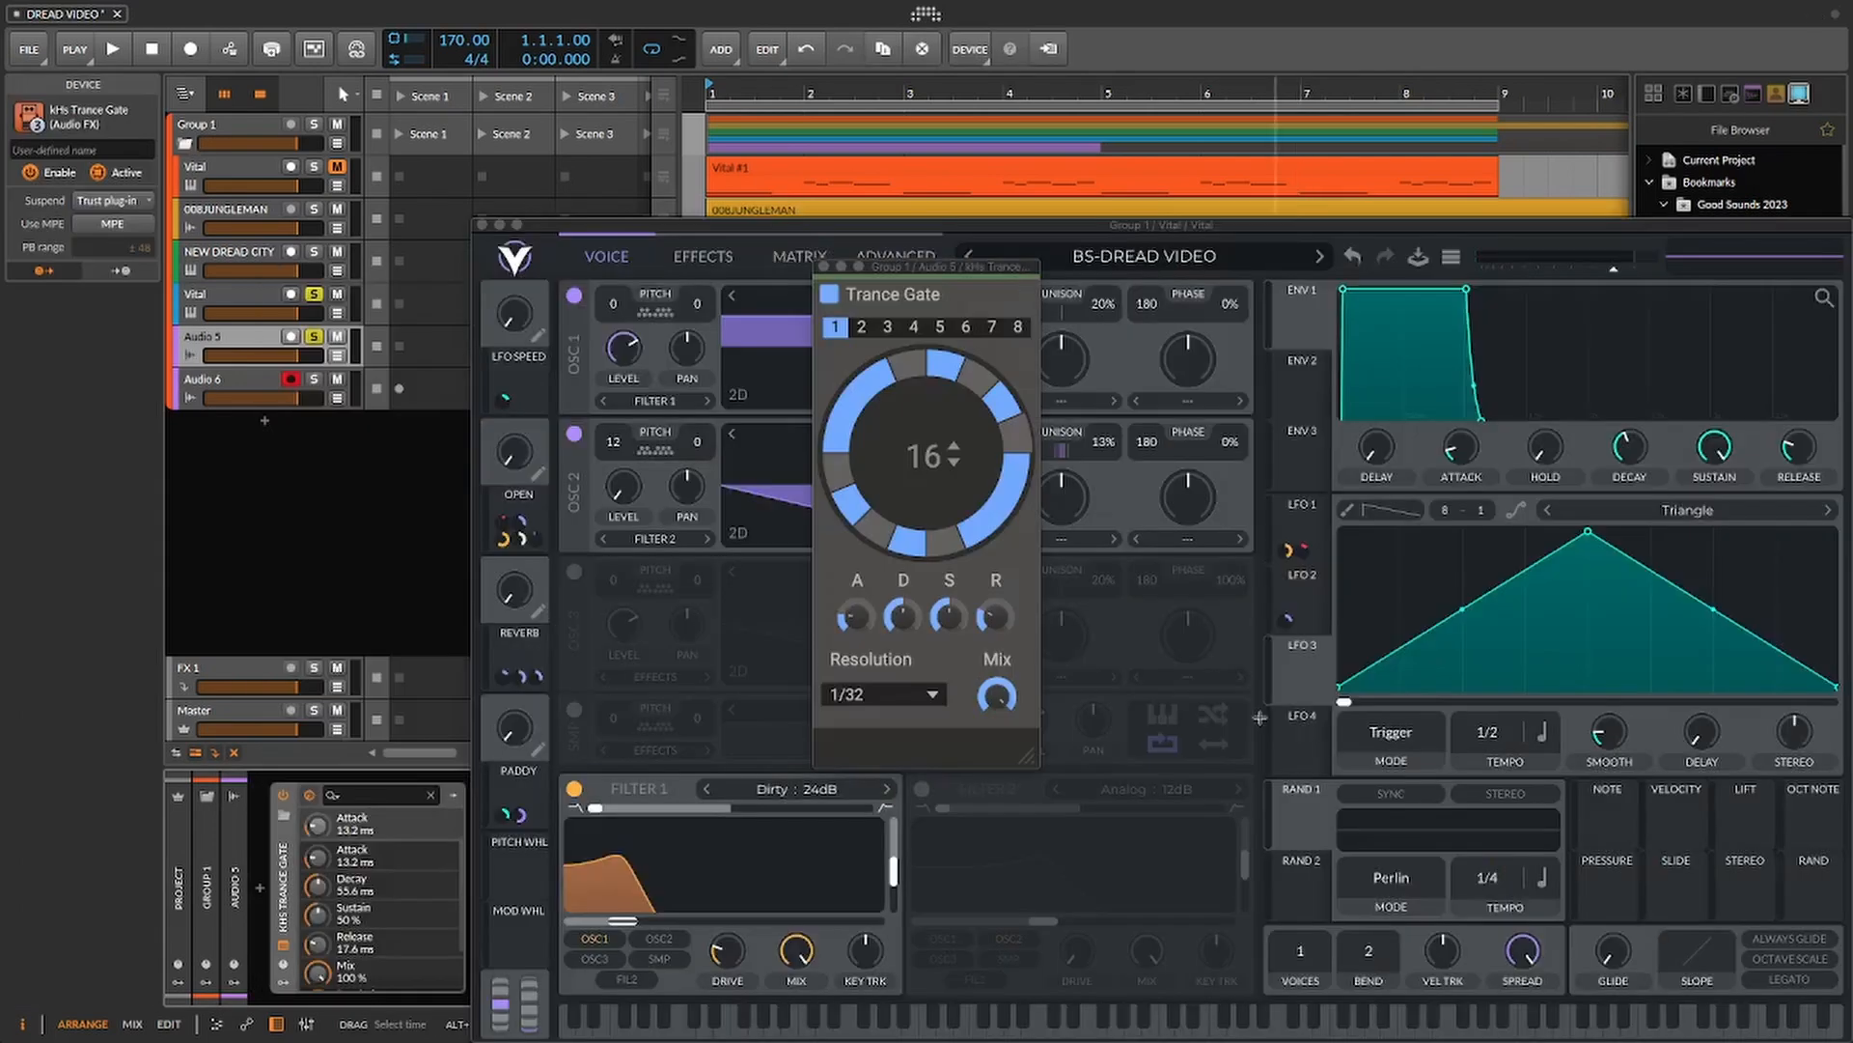
# - Audition the gated Audio 5 recording with the Vital track and close the Trance Gate window
pyautogui.press('space')
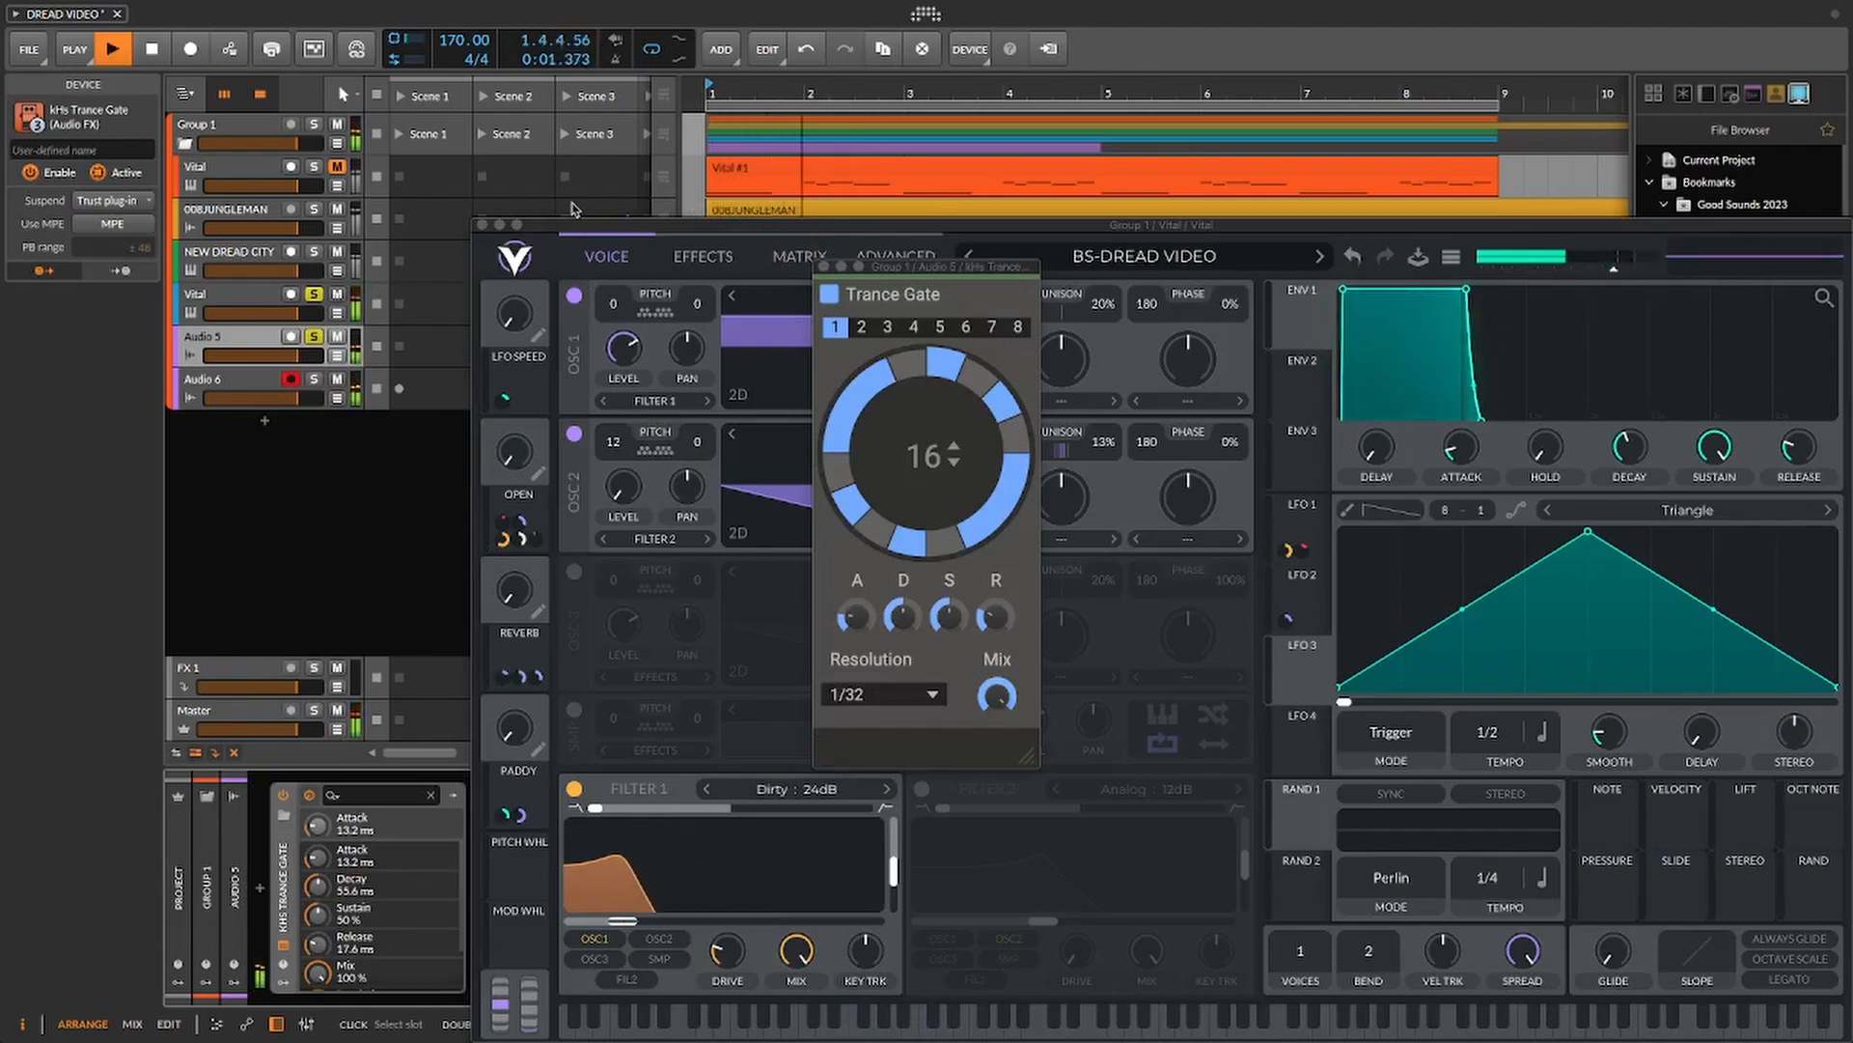
pyautogui.press('space')
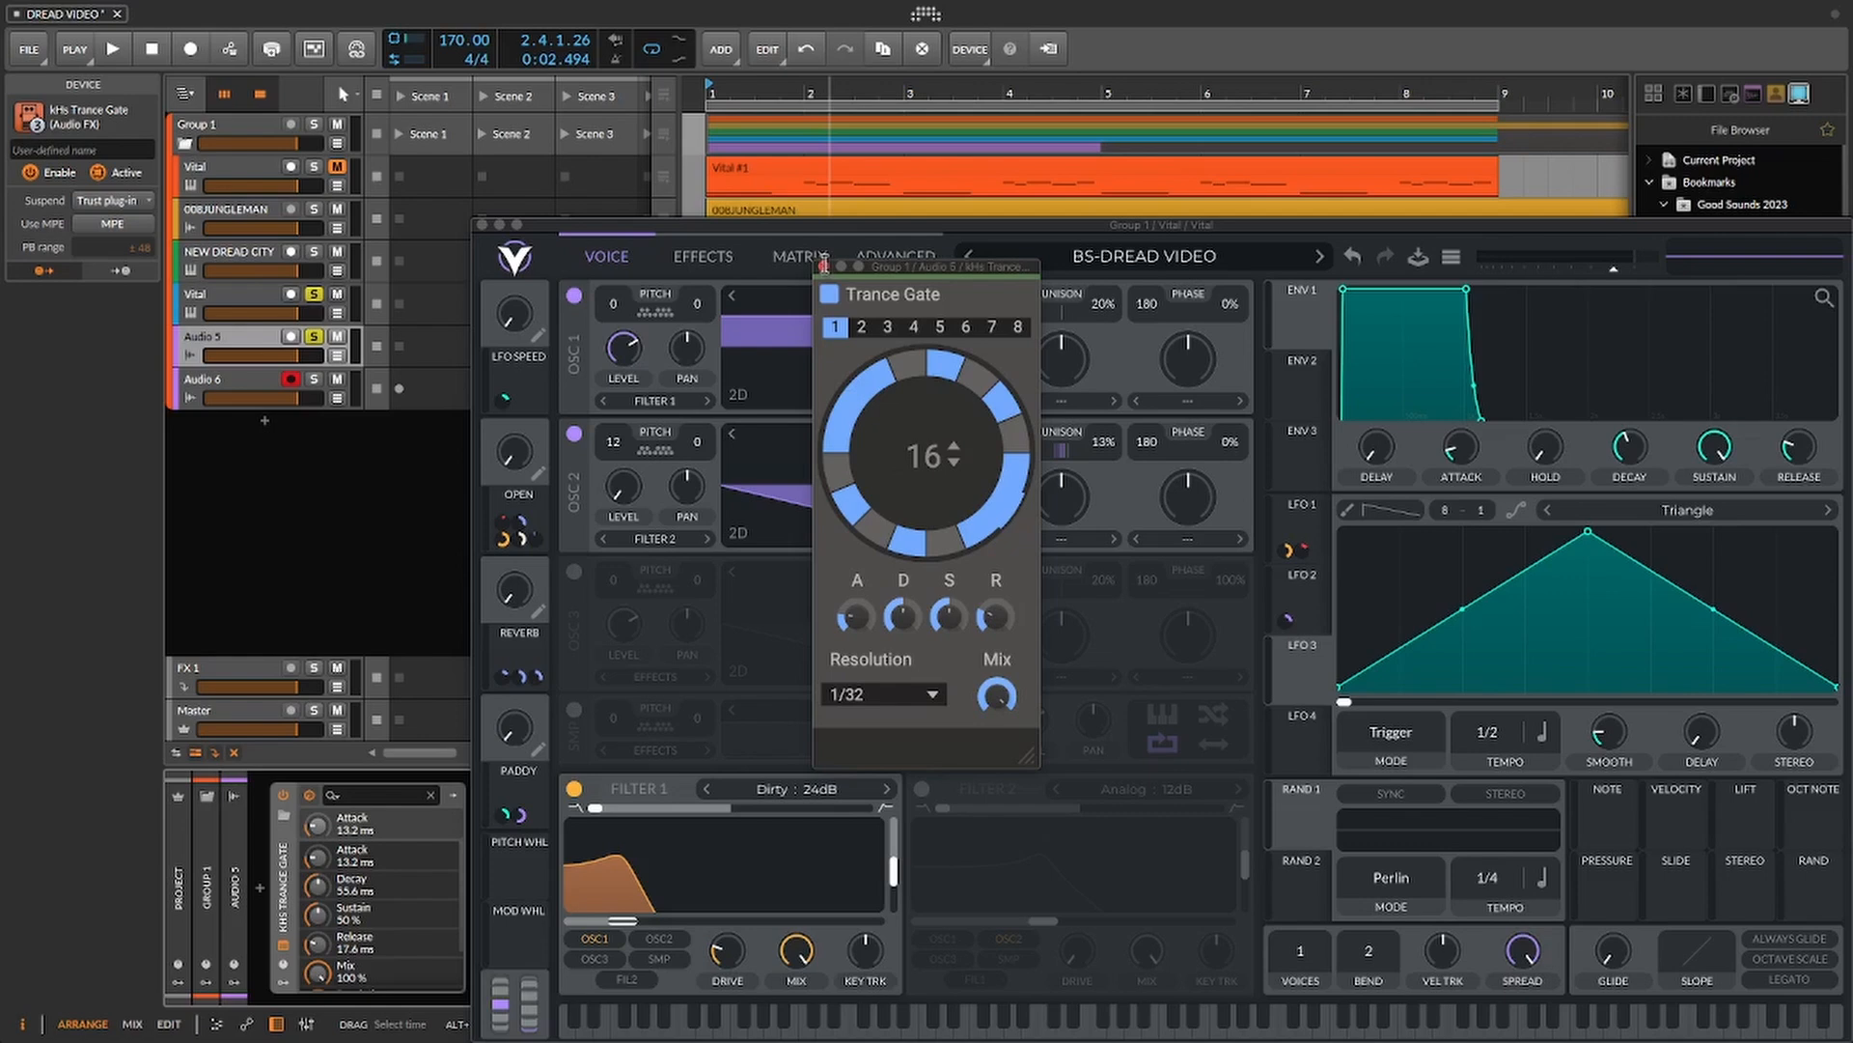
pyautogui.click(823, 266)
# - Reposition the Vital window over the arrangement and close it
pyautogui.moveTo(898, 225); pyautogui.dragTo(699, 226)
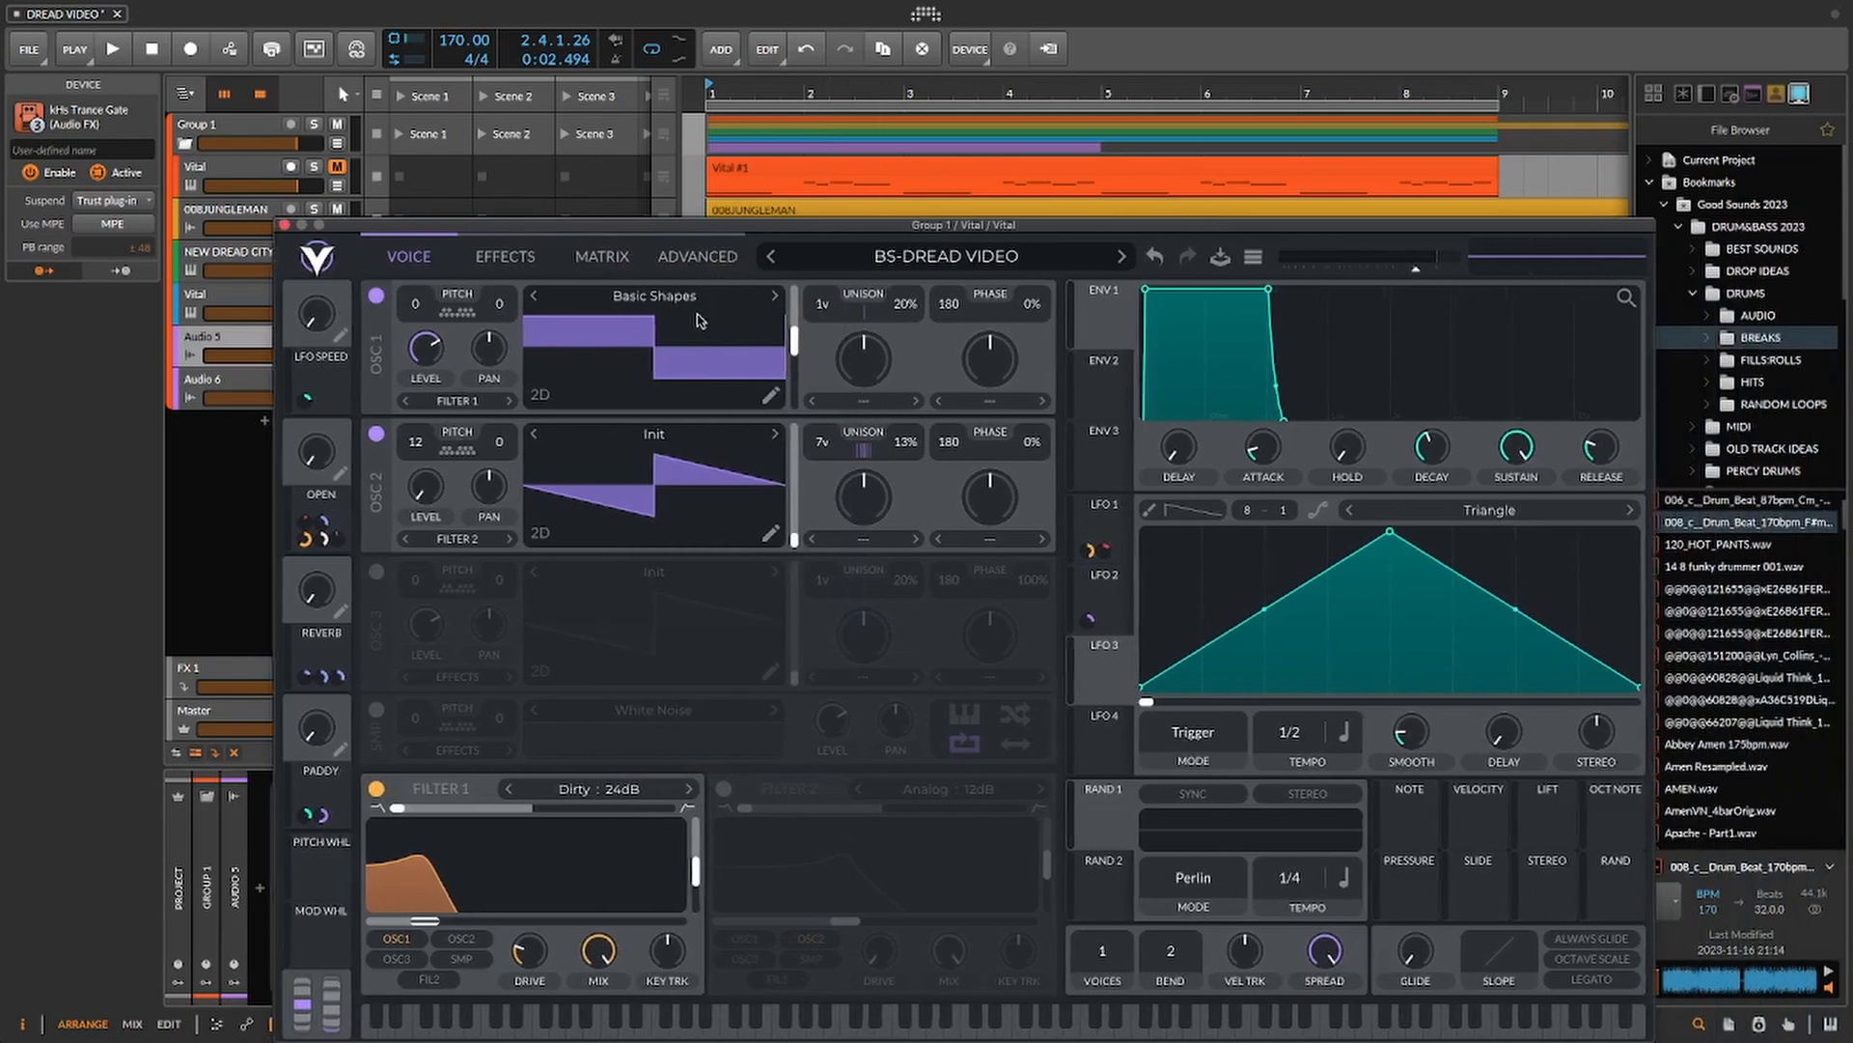
pyautogui.moveTo(700, 320); pyautogui.dragTo(658, 244)
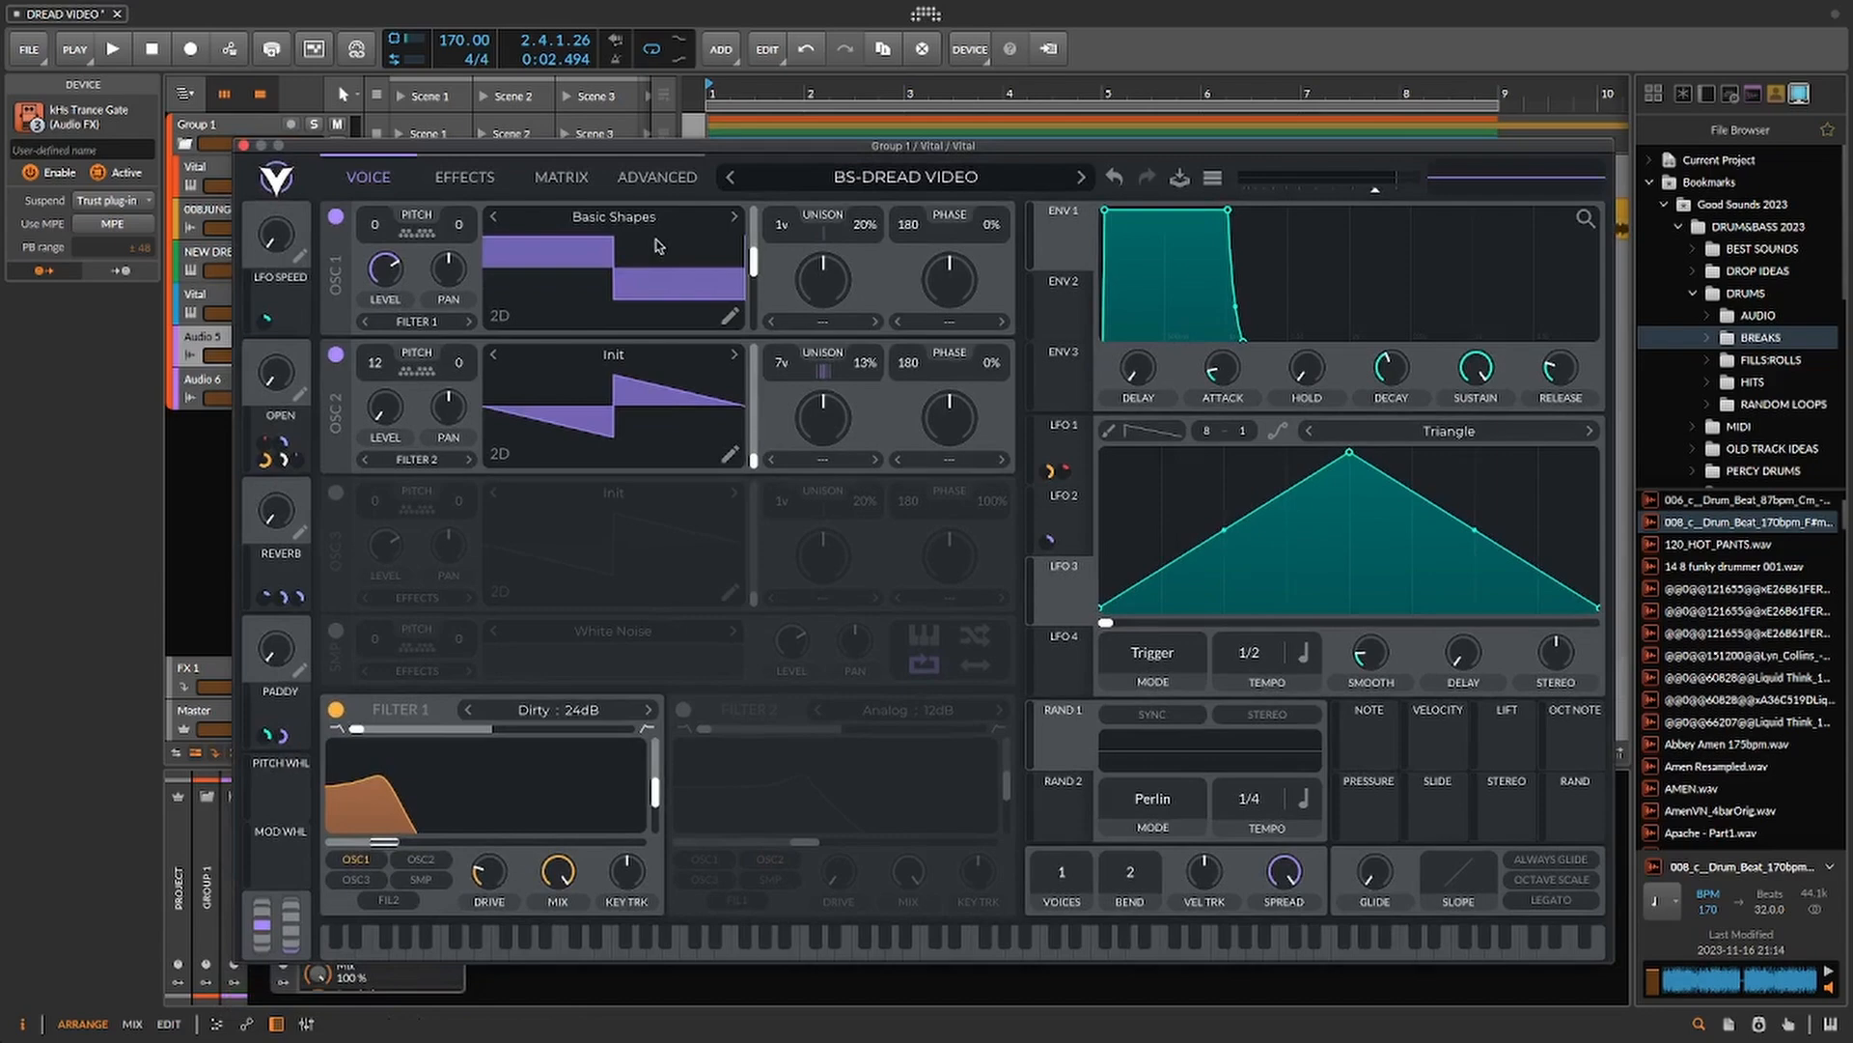
pyautogui.moveTo(738, 142); pyautogui.dragTo(742, 157)
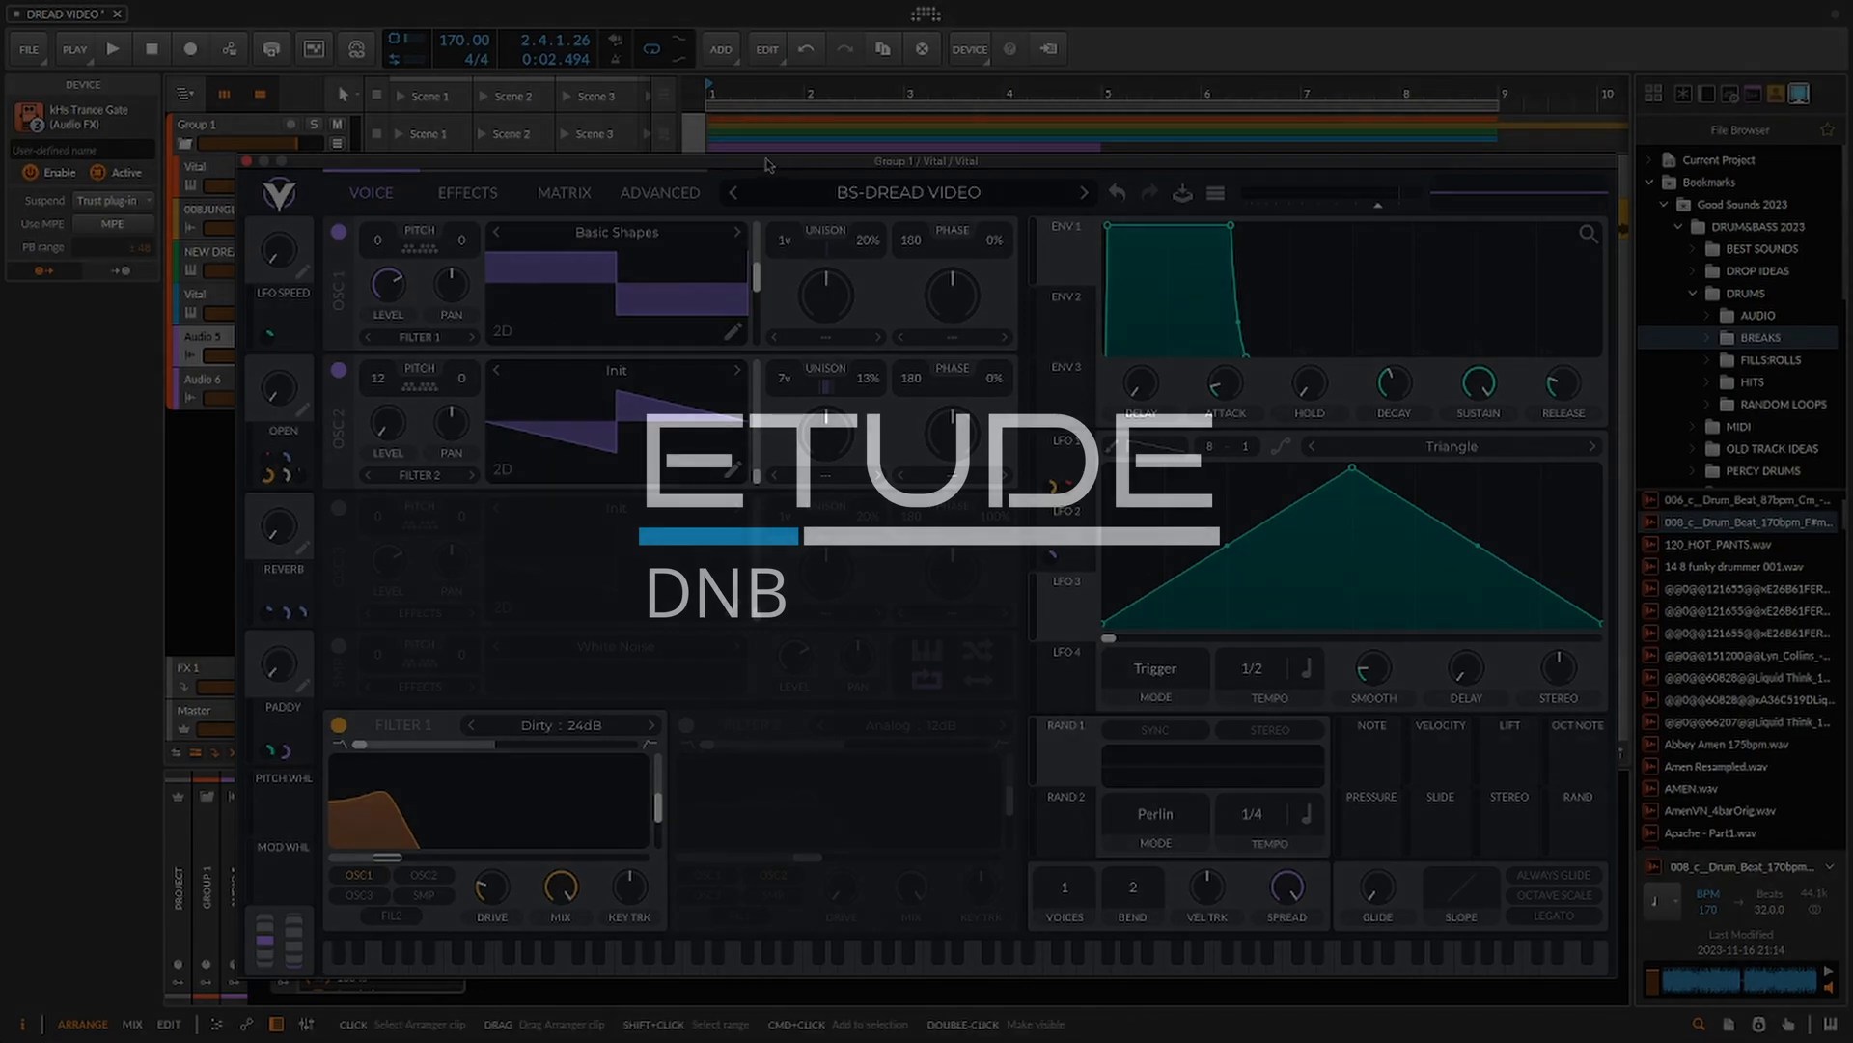
pyautogui.moveTo(768, 165); pyautogui.dragTo(700, 120)
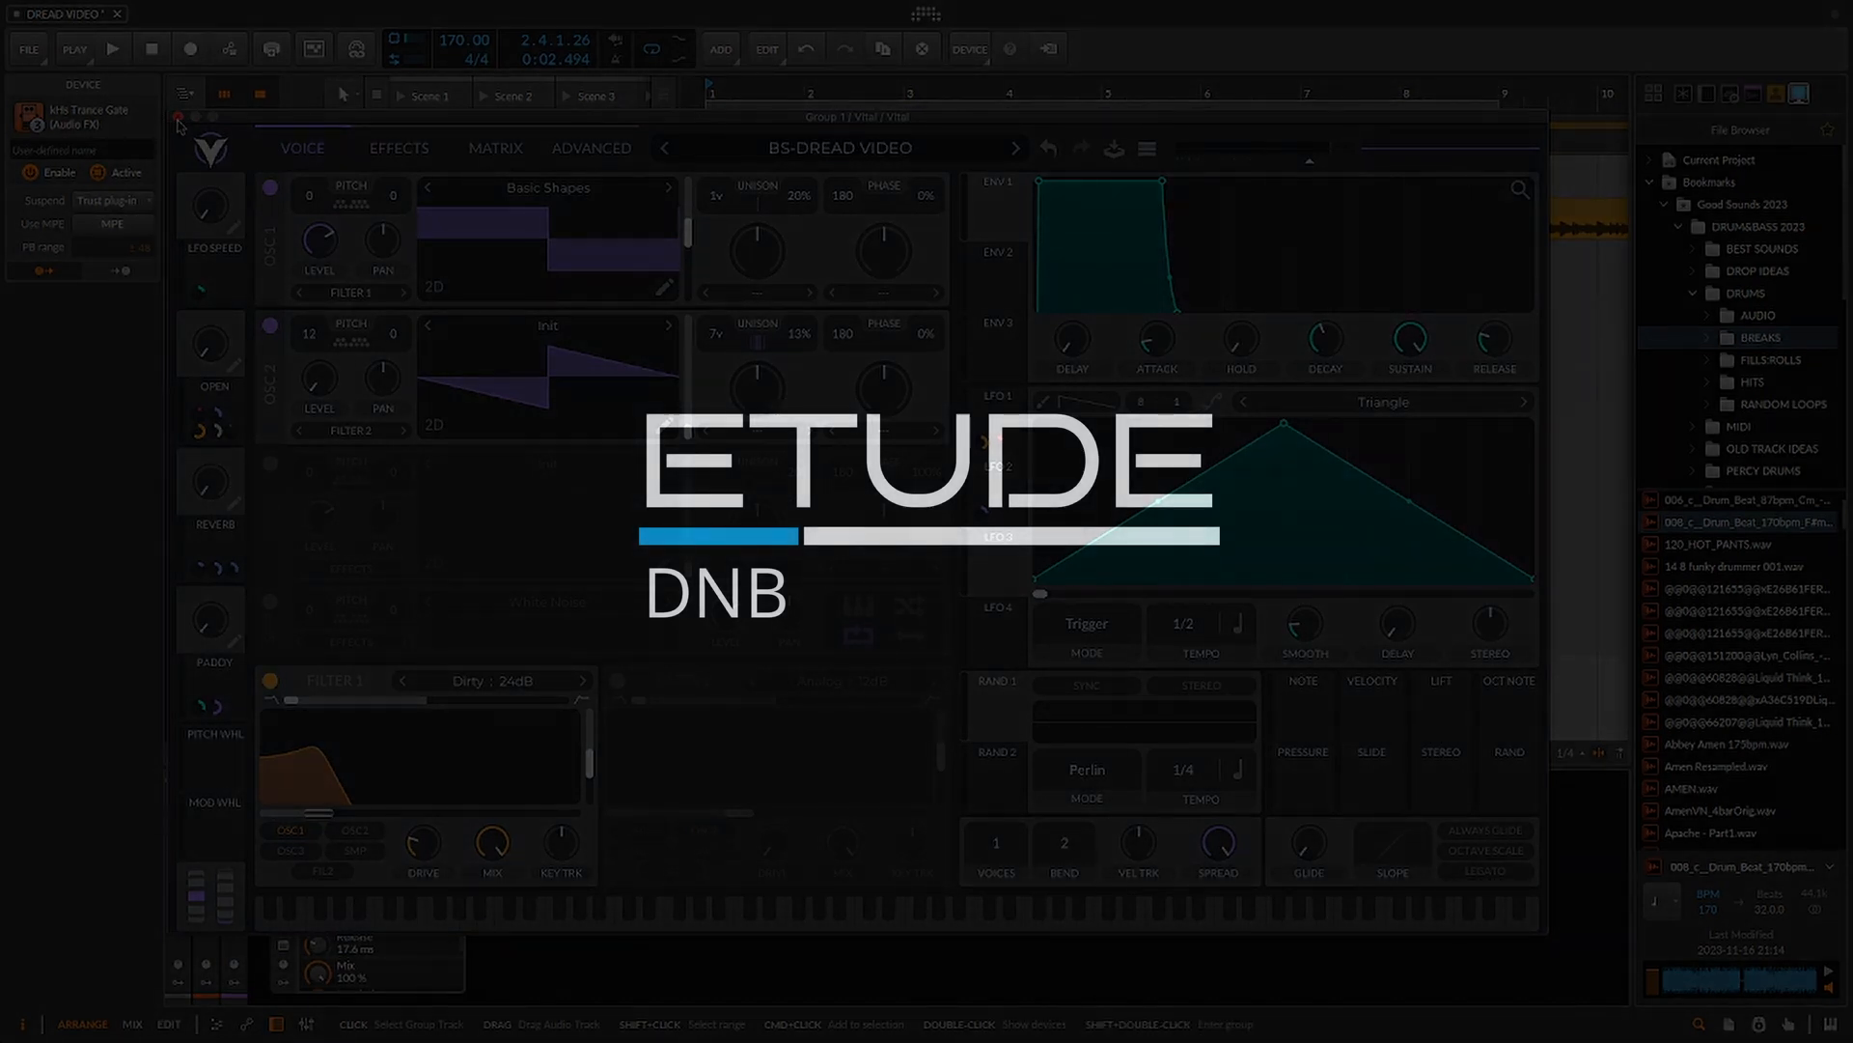
pyautogui.click(180, 120)
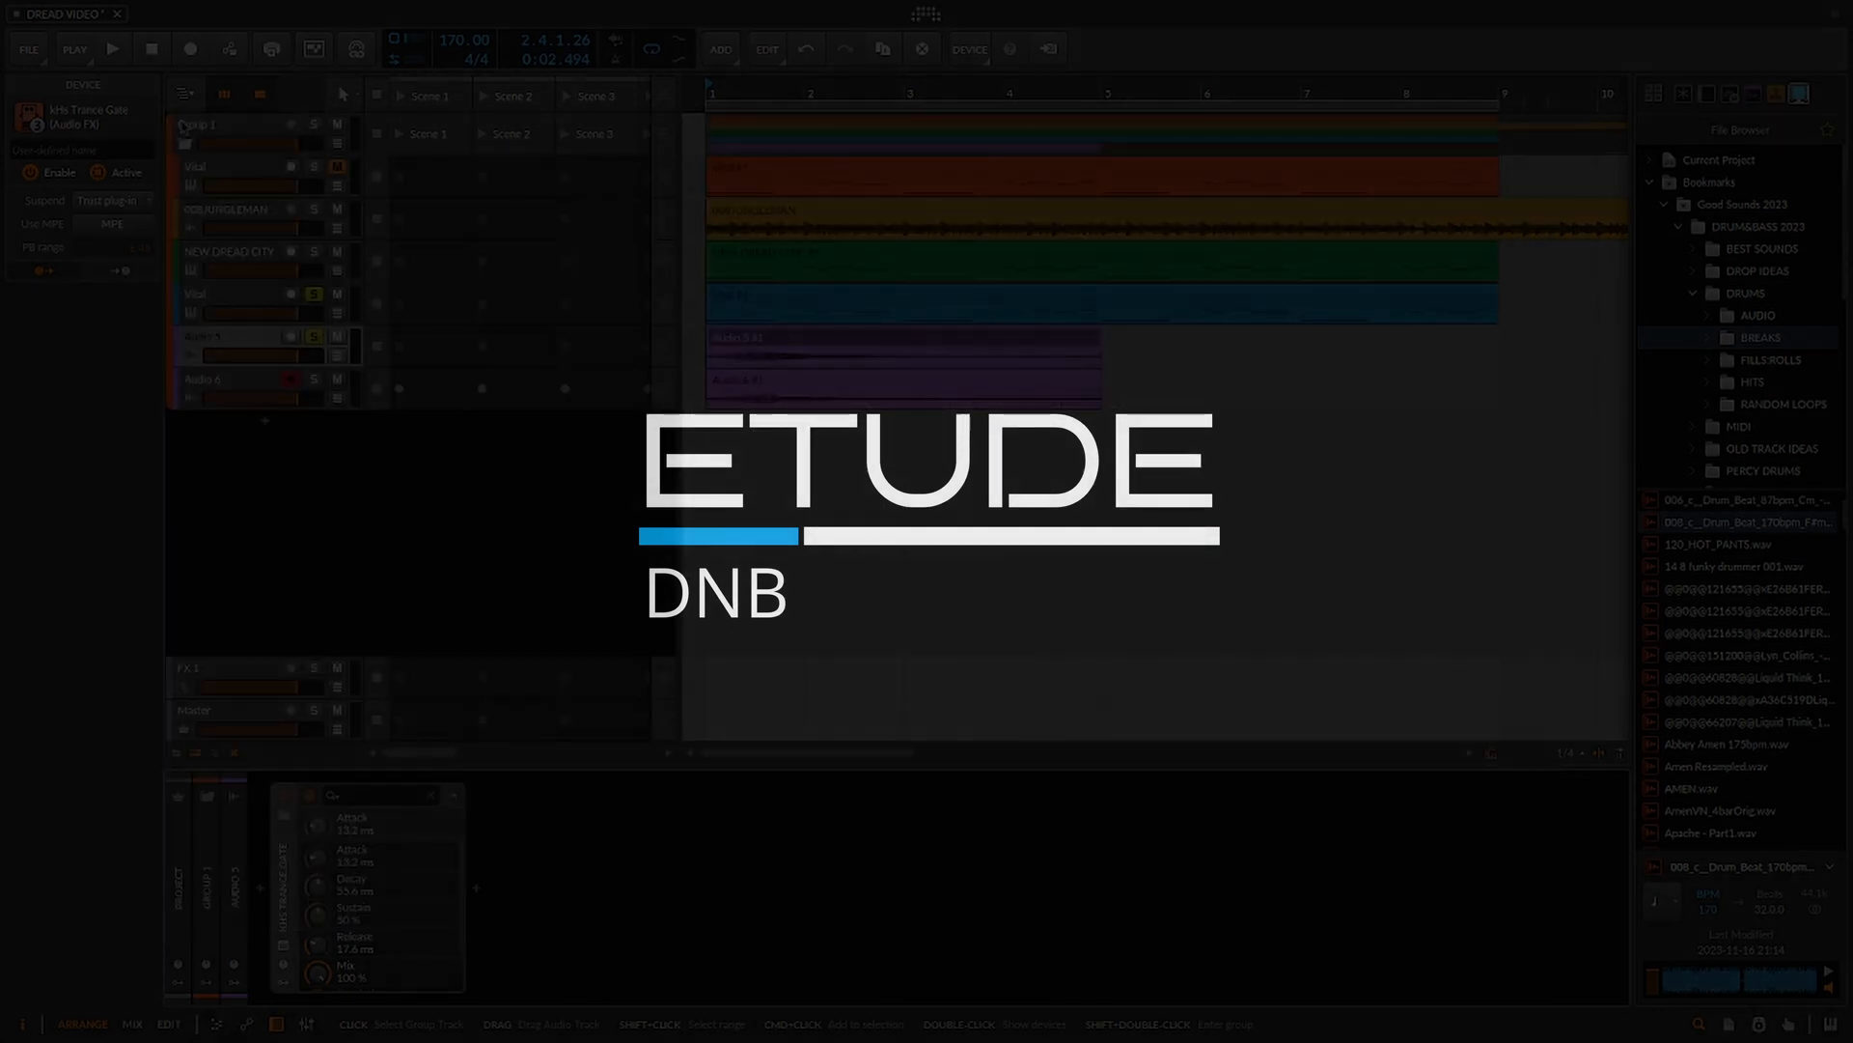